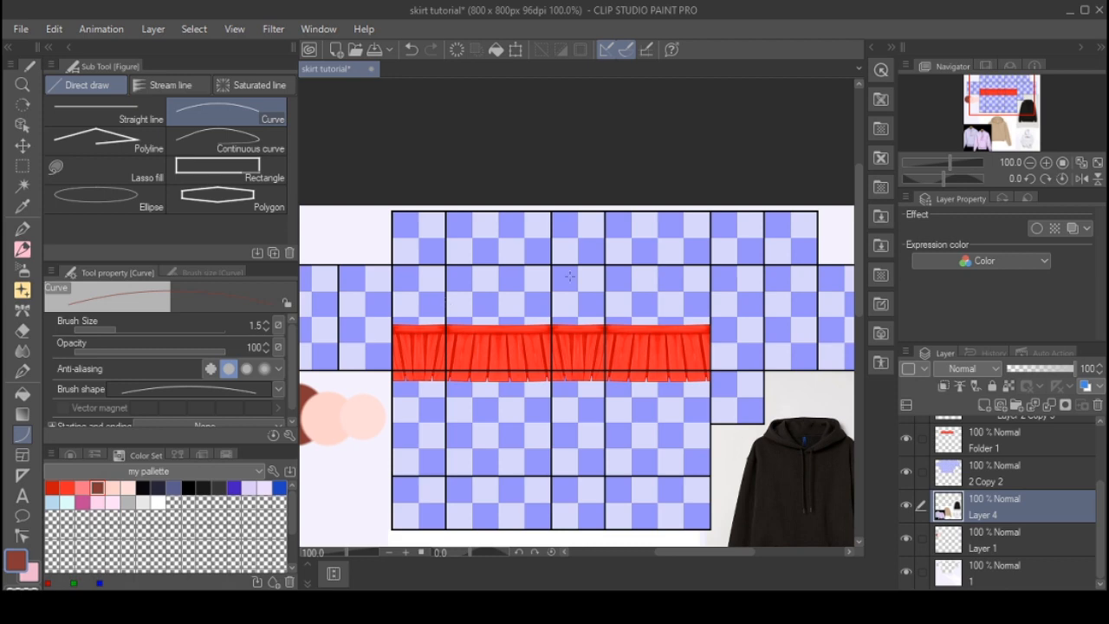
- Add a new empty layer directly above the "2 Copy 2" layer
scroll(441, 269, "down", 5)
scroll(582, 322, "up", 5)
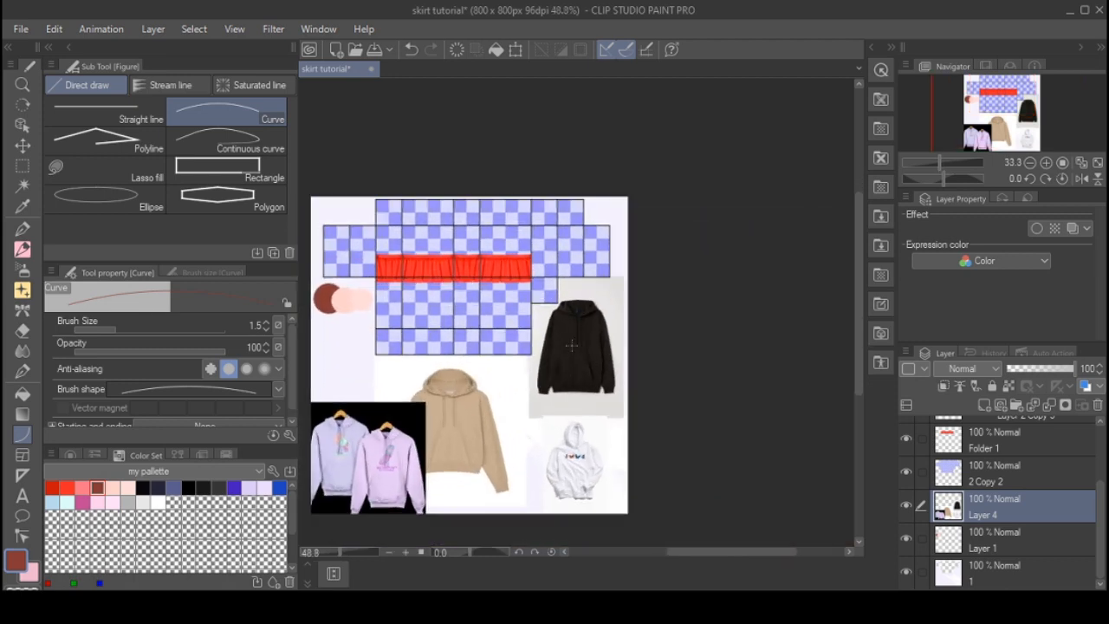
scroll(581, 284, "down", 4)
scroll(524, 297, "up", 6)
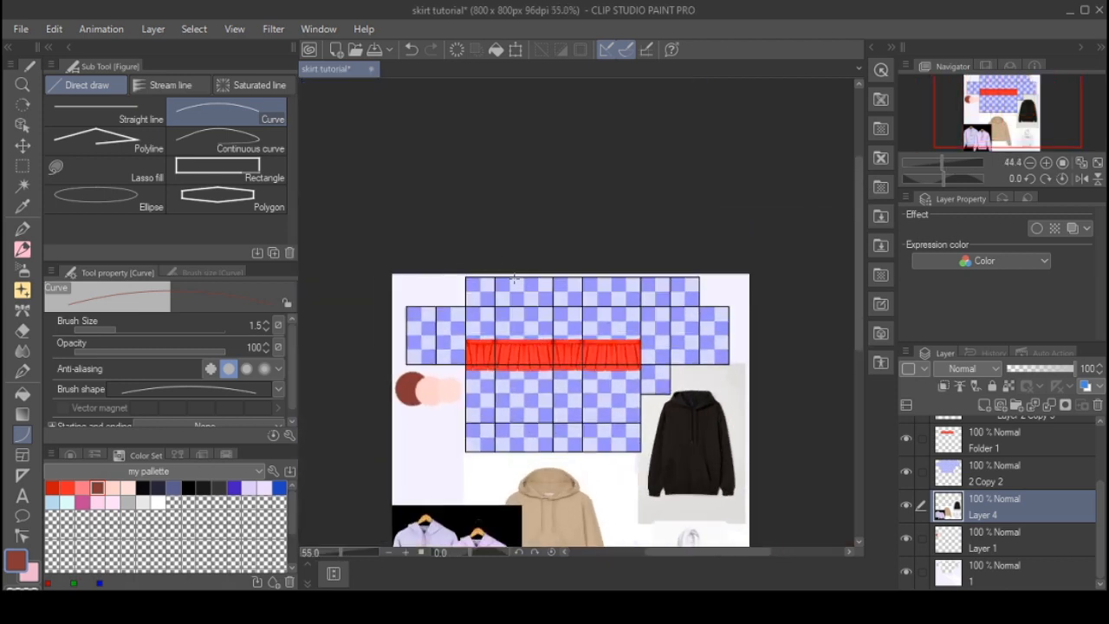
scroll(524, 297, "up", 6)
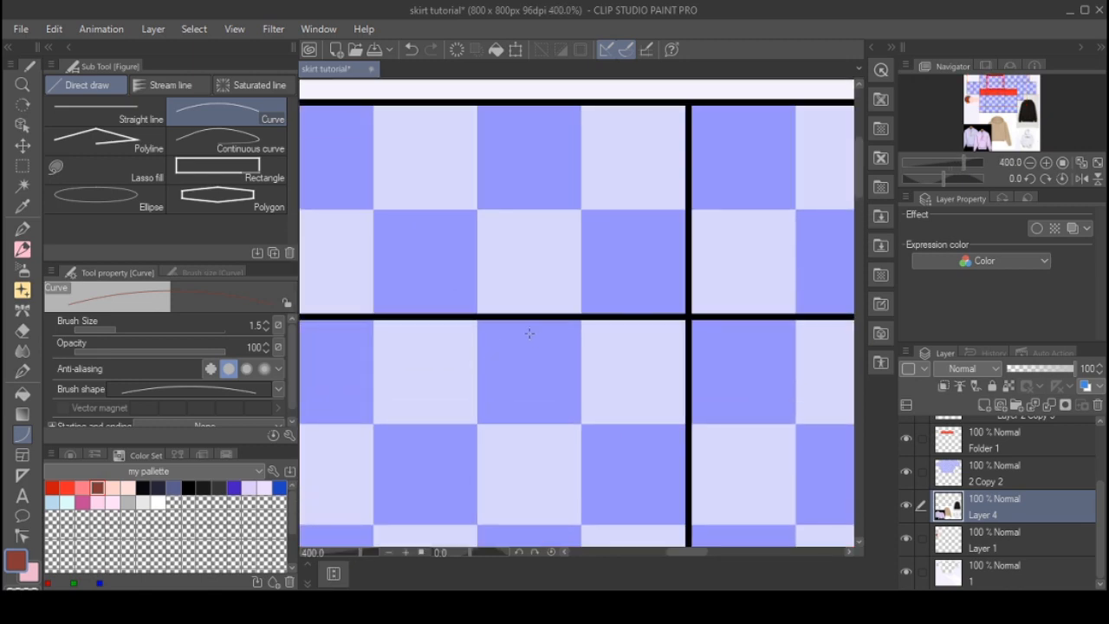
scroll(511, 373, "right", 2)
left_click(991, 482)
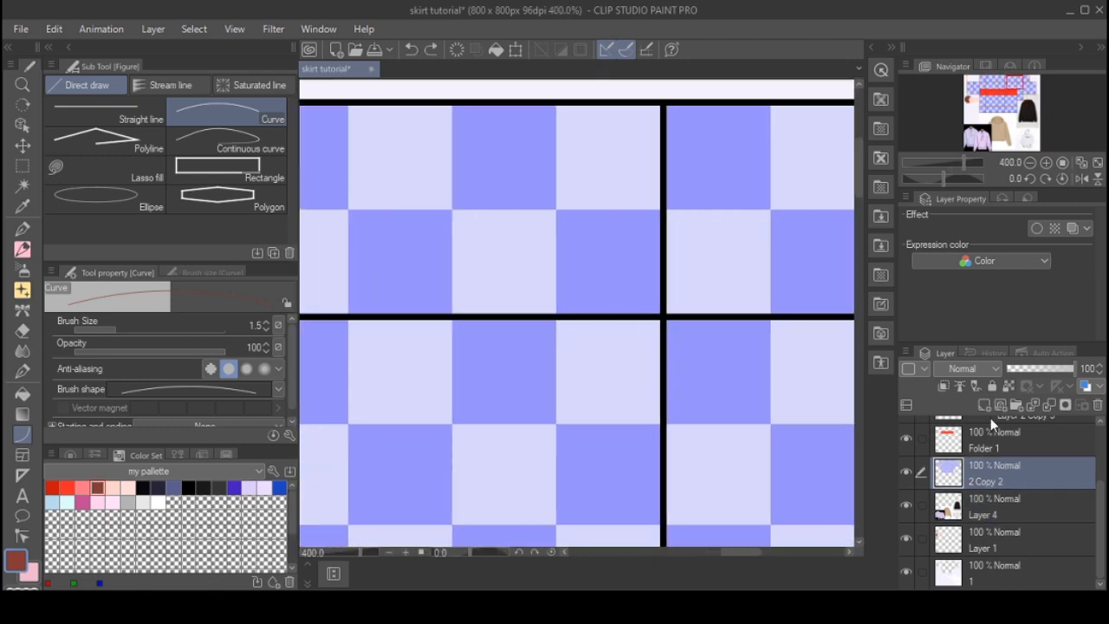
left_click(985, 405)
scroll(443, 328, "down", 4)
scroll(443, 328, "down", 3)
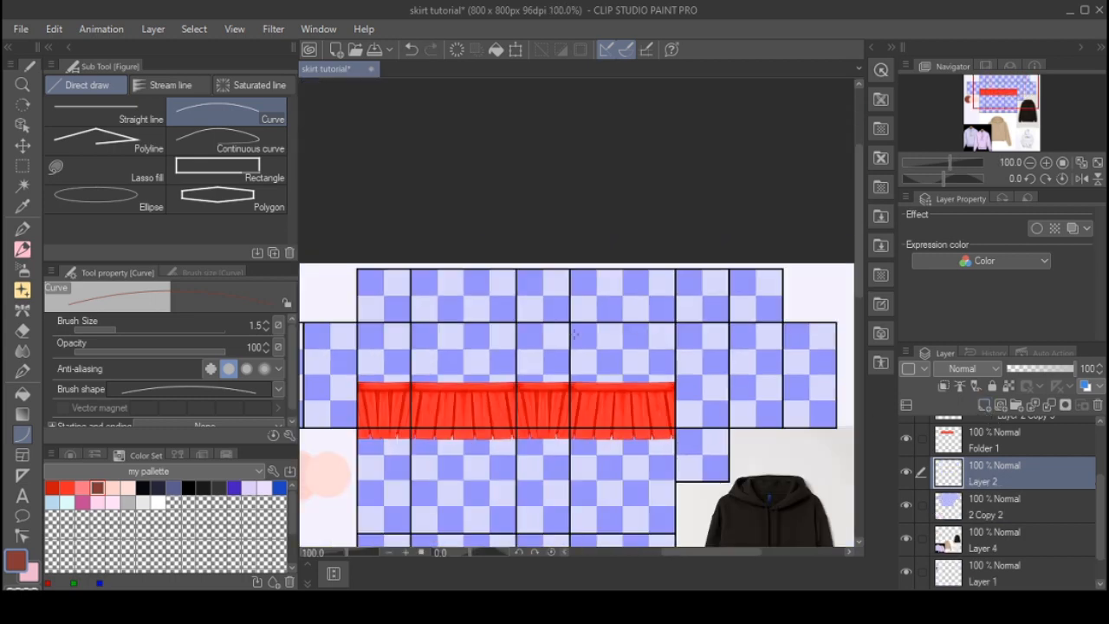
- Lower the opacity of Folder 1, which holds the red skirt, to 38%
scroll(485, 364, "up", 5)
left_click(971, 442)
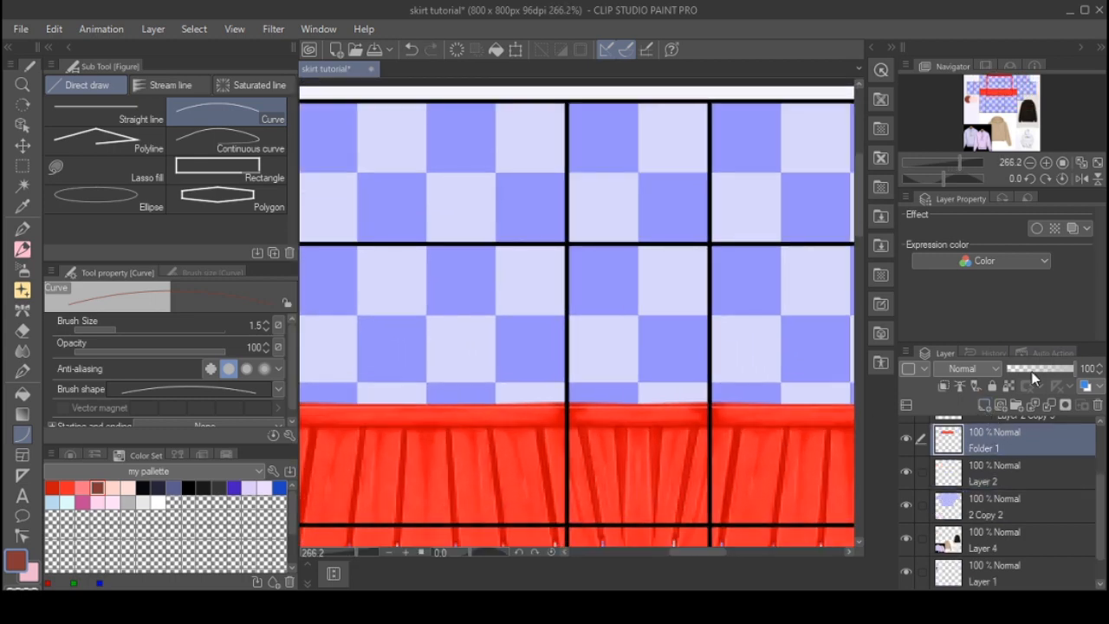
mouse_move(1032, 371)
left_mouse_down()
mouse_move(1023, 374)
mouse_move(1033, 376)
left_mouse_up()
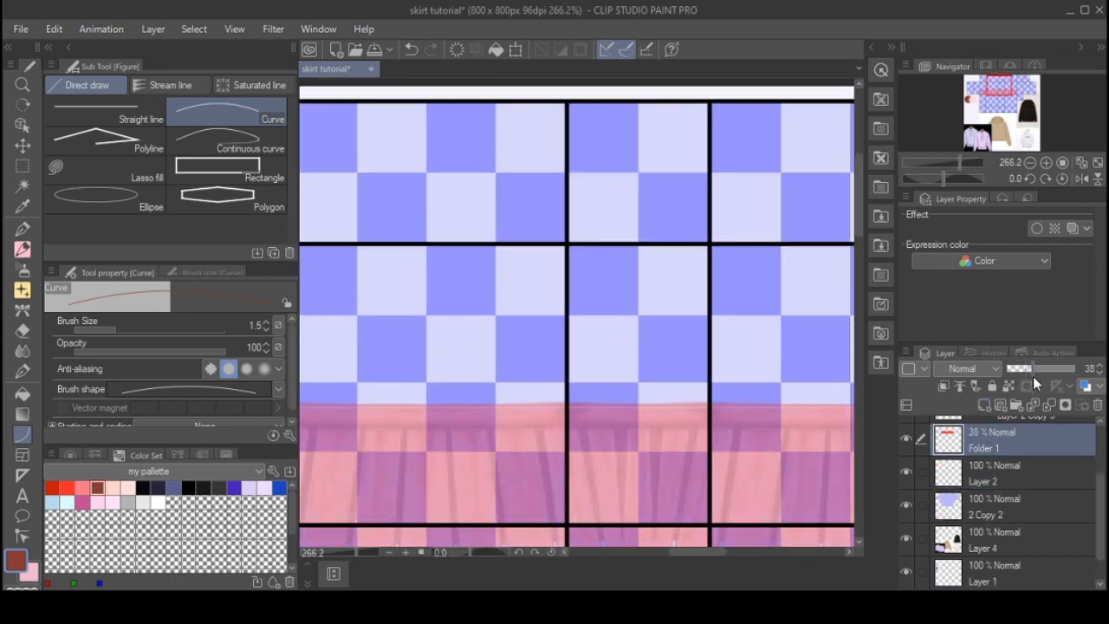
- Move the new empty layer above Folder 1 in the layer stack
left_click(1006, 480)
scroll(994, 486, "up", 2)
left_click_drag(1007, 494, 1003, 495)
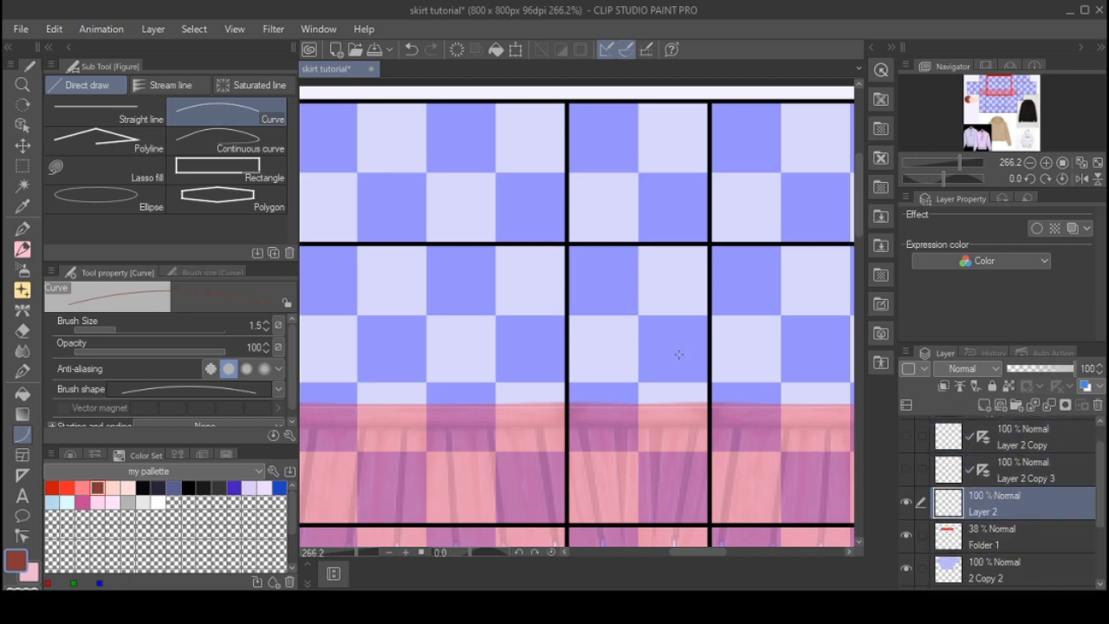
- Draw a short upward-bending brown curve just below the horizontal grid line in the wide panel above the skirt's second section
scroll(575, 262, "down", 3)
scroll(562, 312, "up", 5)
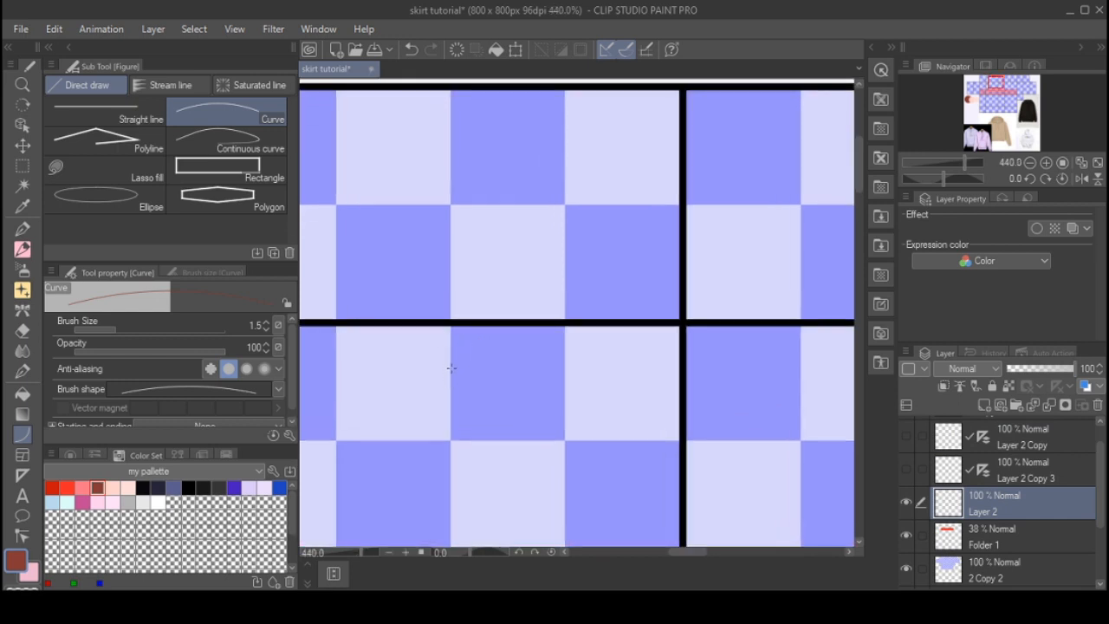
left_click_drag(523, 324, 536, 325)
left_click(518, 347)
- Try a tall outward-bulging curve from the short curve's upper end into the upper checker row
scroll(554, 364, "down", 3)
scroll(581, 374, "up", 3)
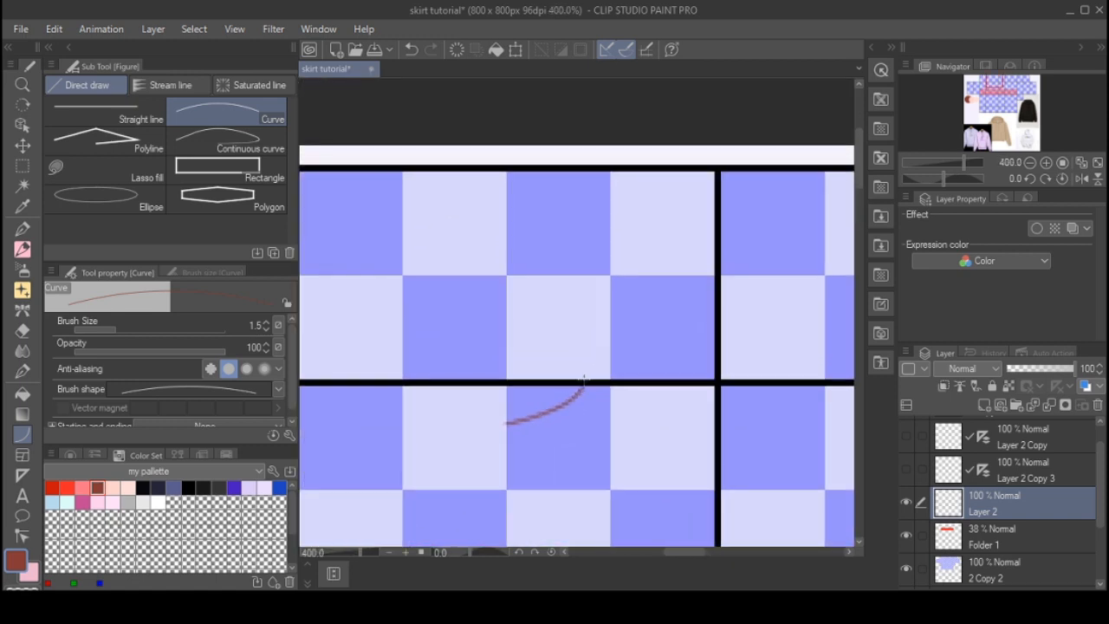
left_click_drag(584, 379, 482, 247)
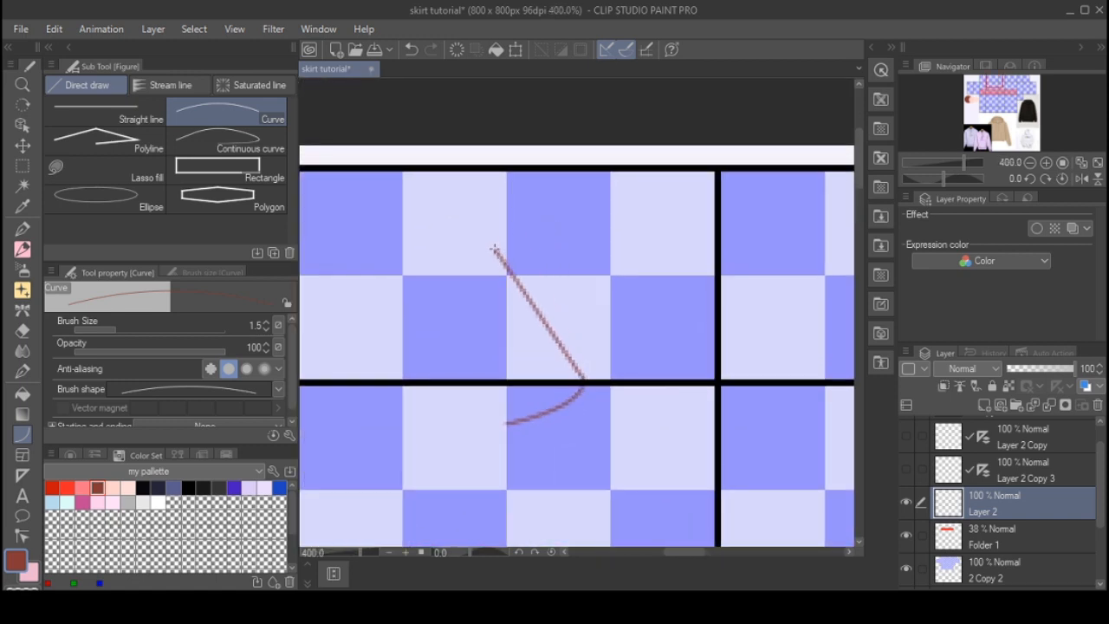
left_click(587, 249)
scroll(572, 260, "down", 3)
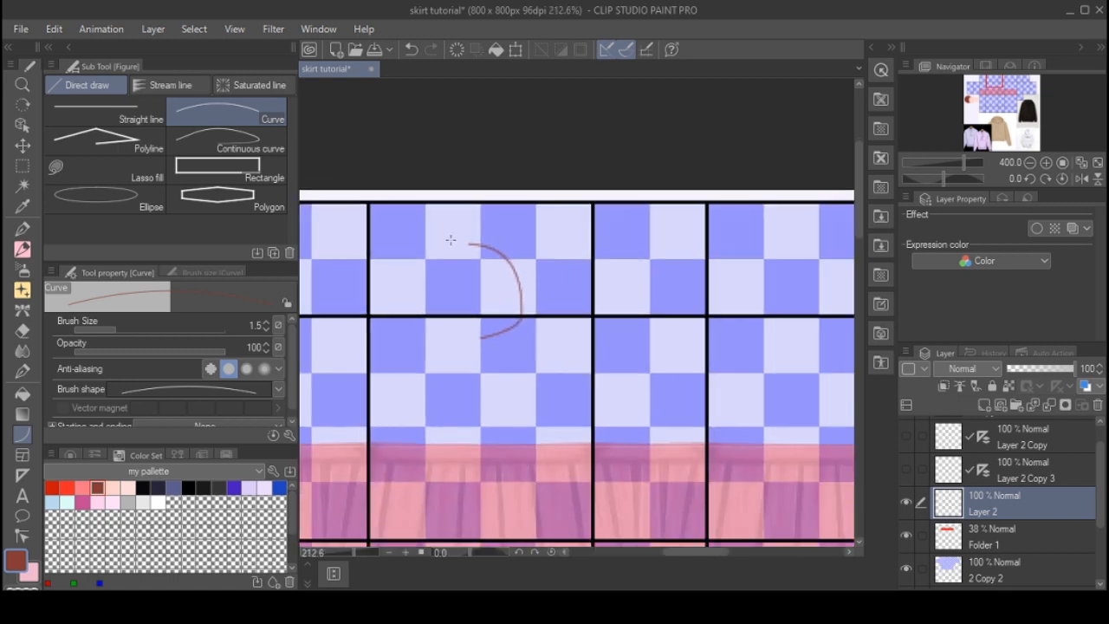
scroll(511, 271, "up", 2)
left_click(22, 166)
scroll(390, 251, "up", 2)
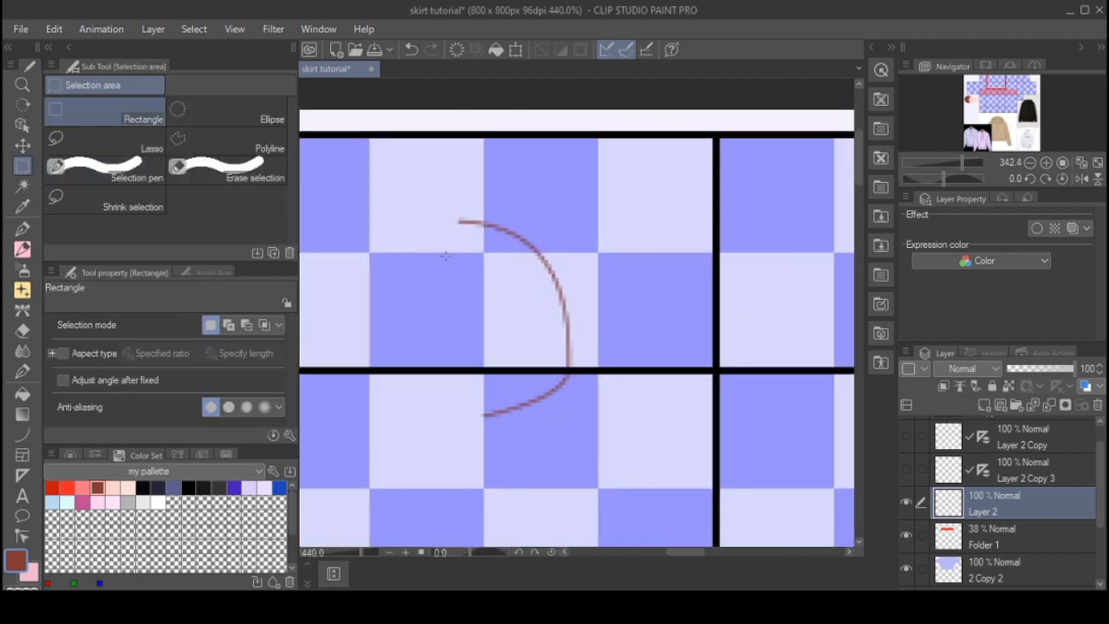
key("ctrl+z")
- Draw an outward-bulging curve from the short curve's upper end to the boundary between the two upper checker rows
left_click(23, 434)
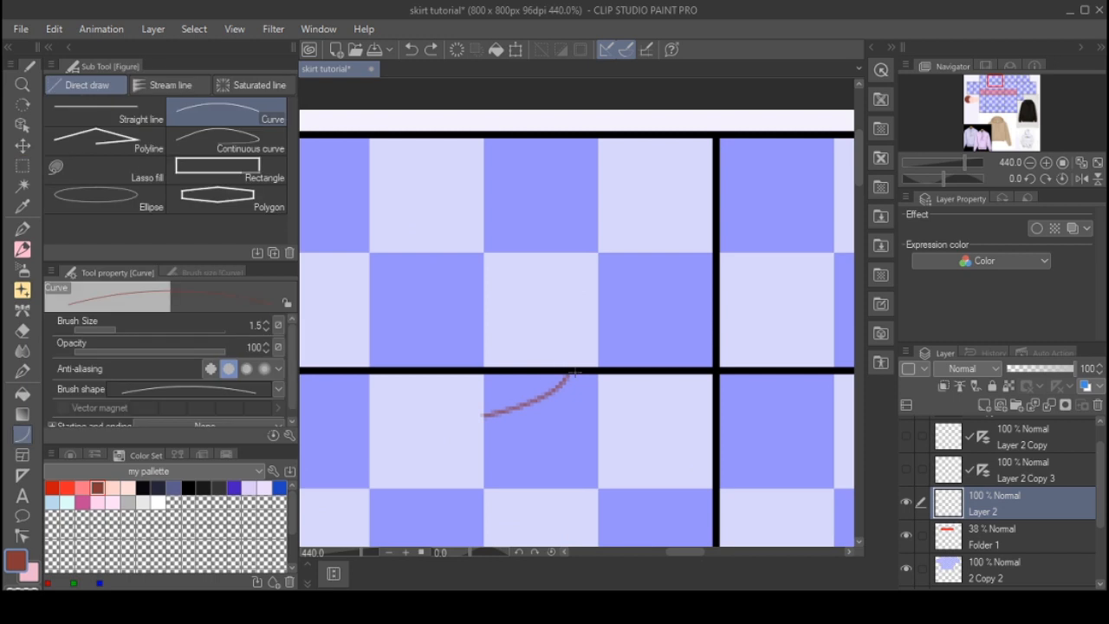
left_click_drag(560, 267, 460, 250)
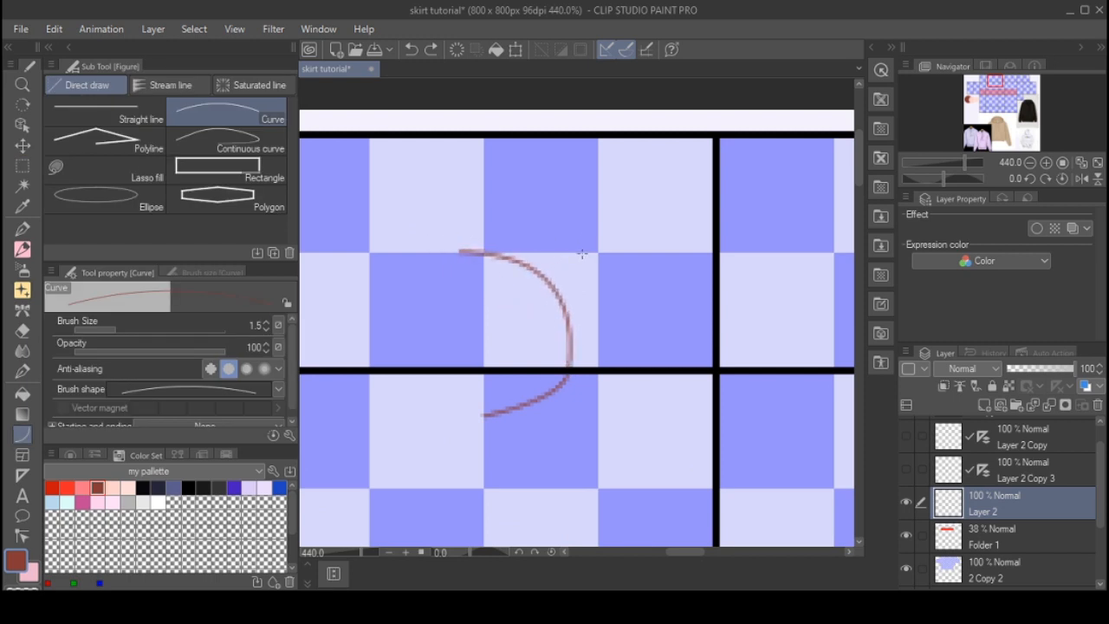
left_click(583, 255)
- Draw a short, nearly flat curve just below the lower tip of the hood-opening line
scroll(520, 251, "down", 5)
scroll(459, 216, "up", 1)
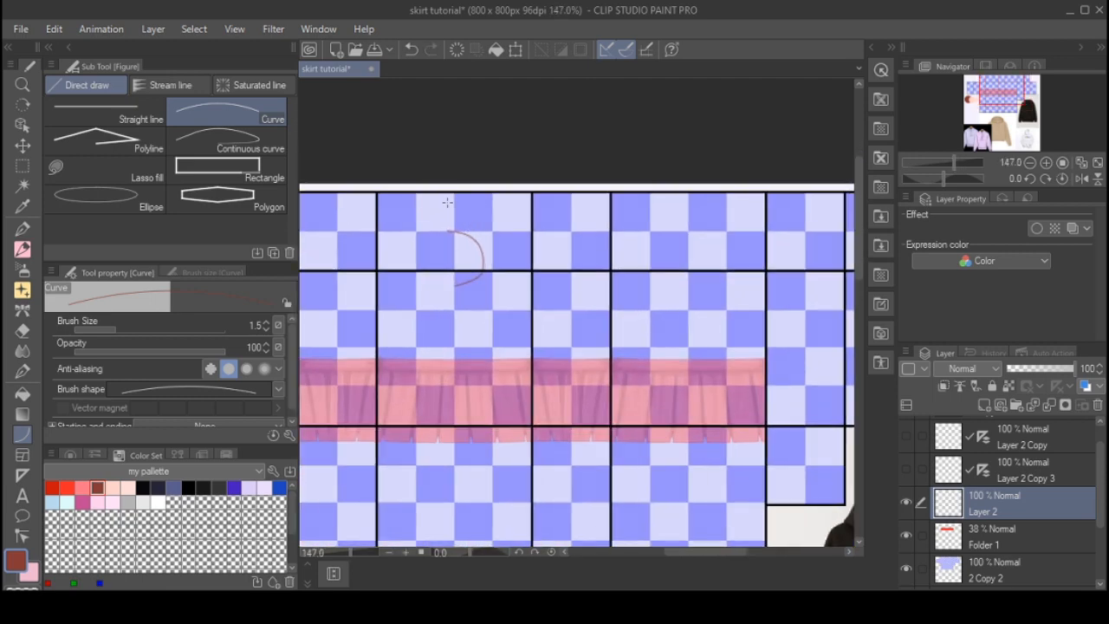
scroll(449, 202, "up", 1)
scroll(467, 186, "down", 3)
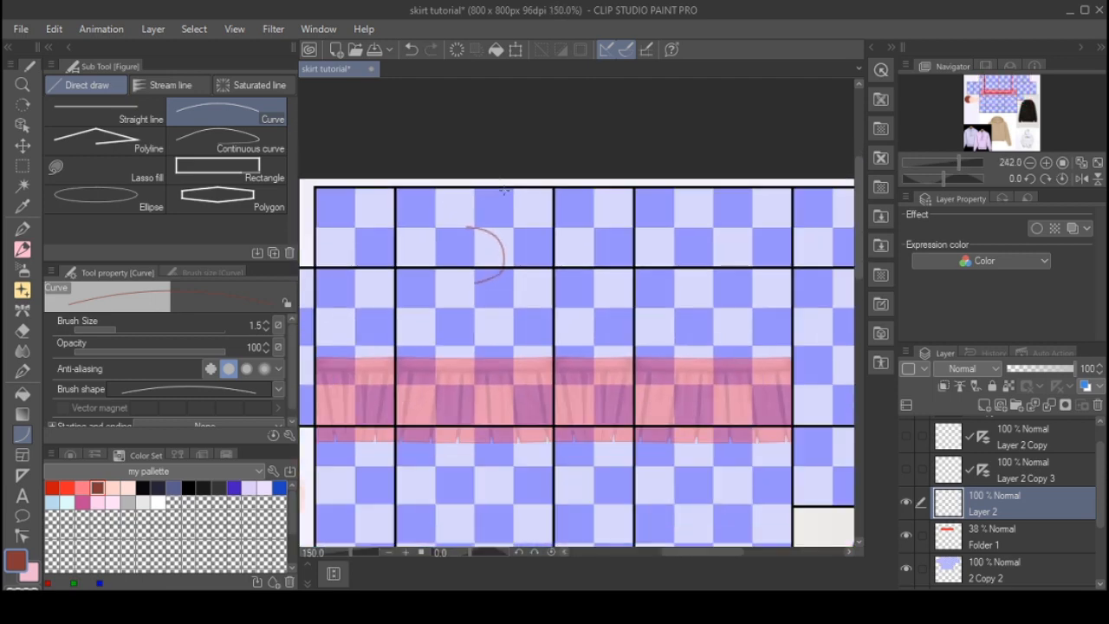
scroll(475, 179, "down", 2)
scroll(482, 208, "up", 8)
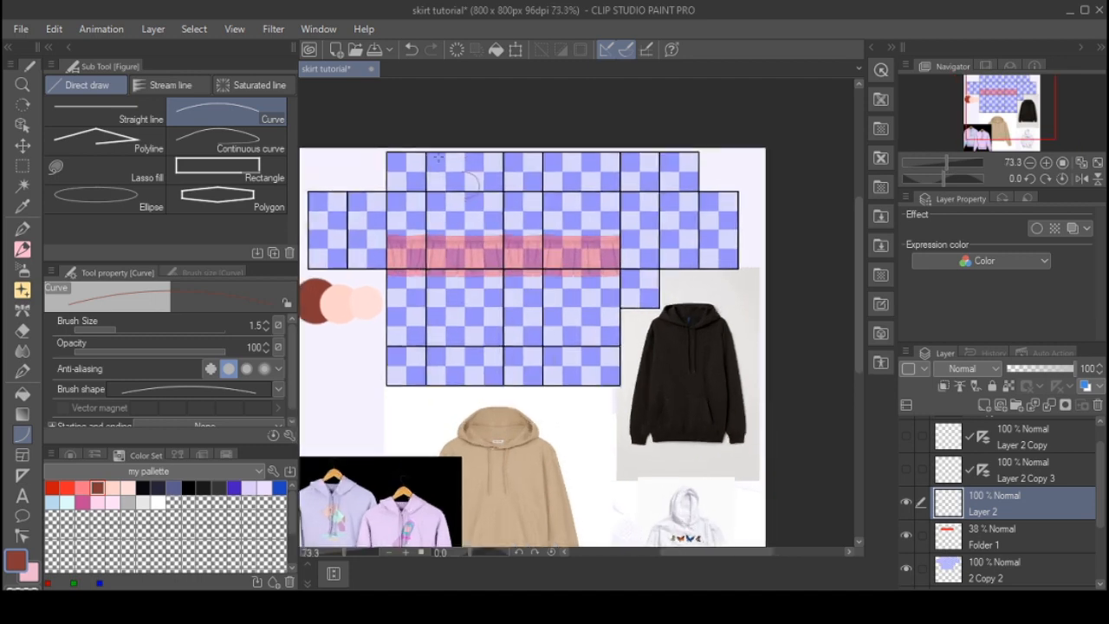
scroll(454, 276, "up", 2)
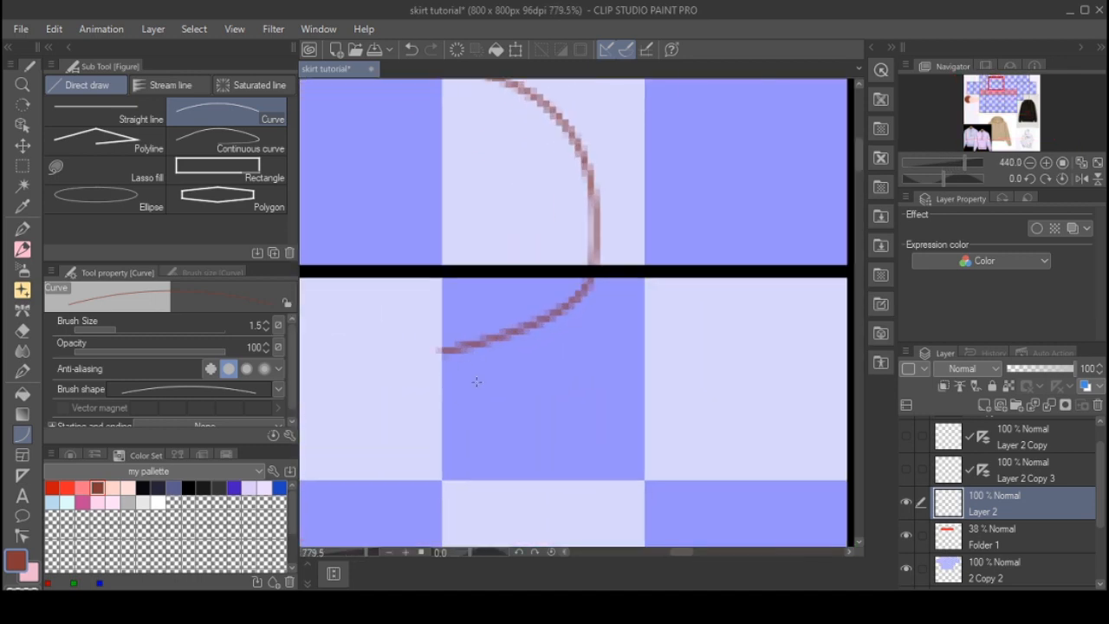
left_click_drag(526, 376, 523, 364)
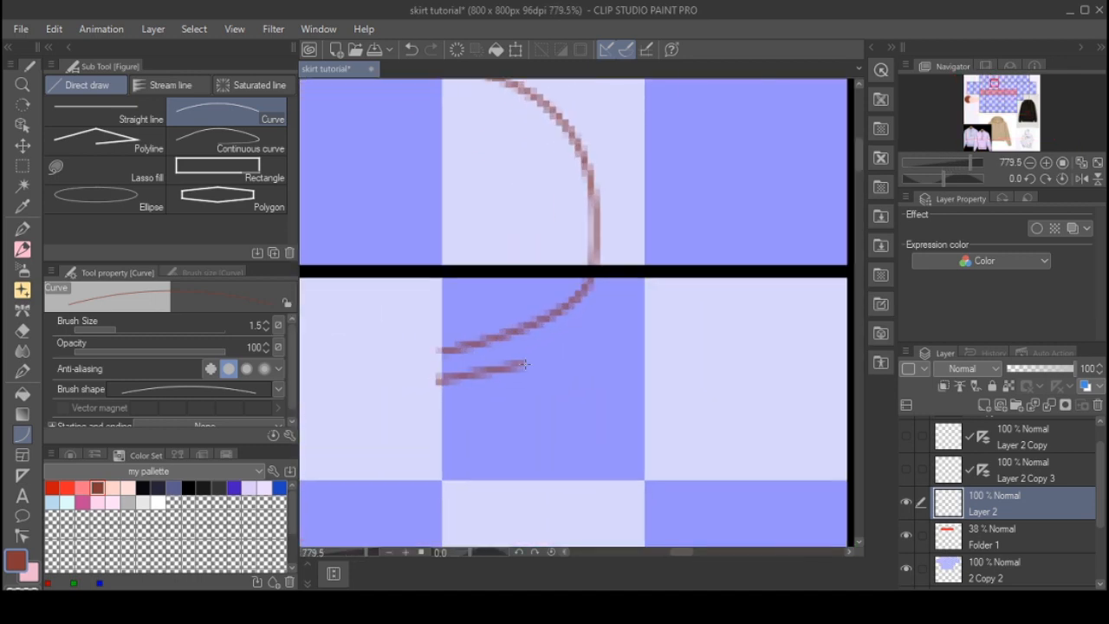
- Draw a long sagging curve from the hood opening's lower tip to just above the grid line near the panel's outer edge
scroll(511, 368, "down", 9)
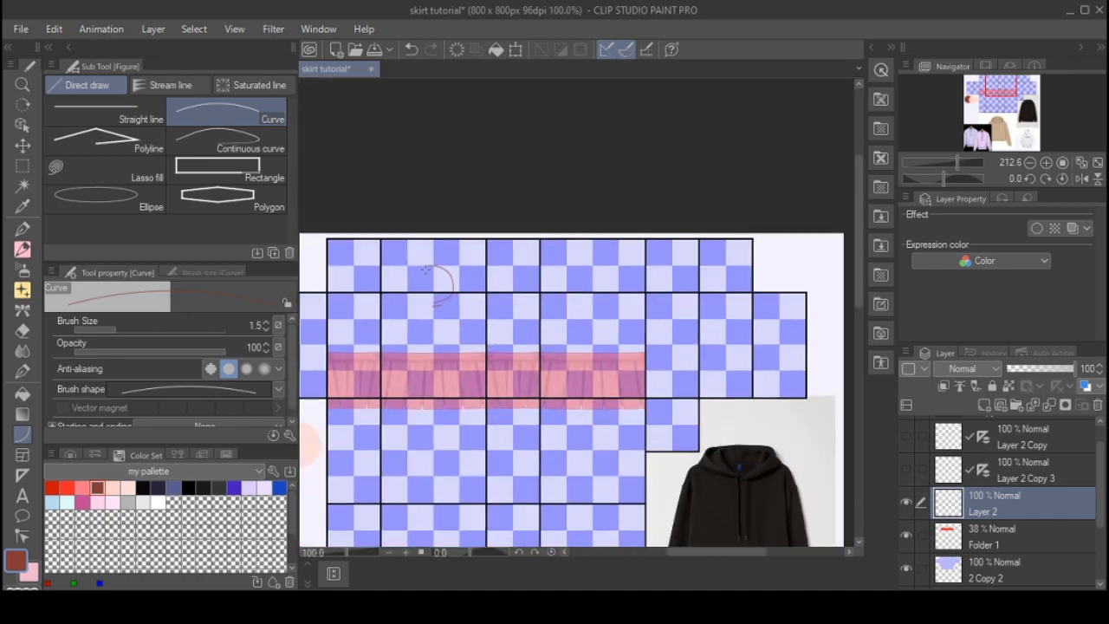
scroll(436, 271, "down", 1)
scroll(615, 374, "up", 5)
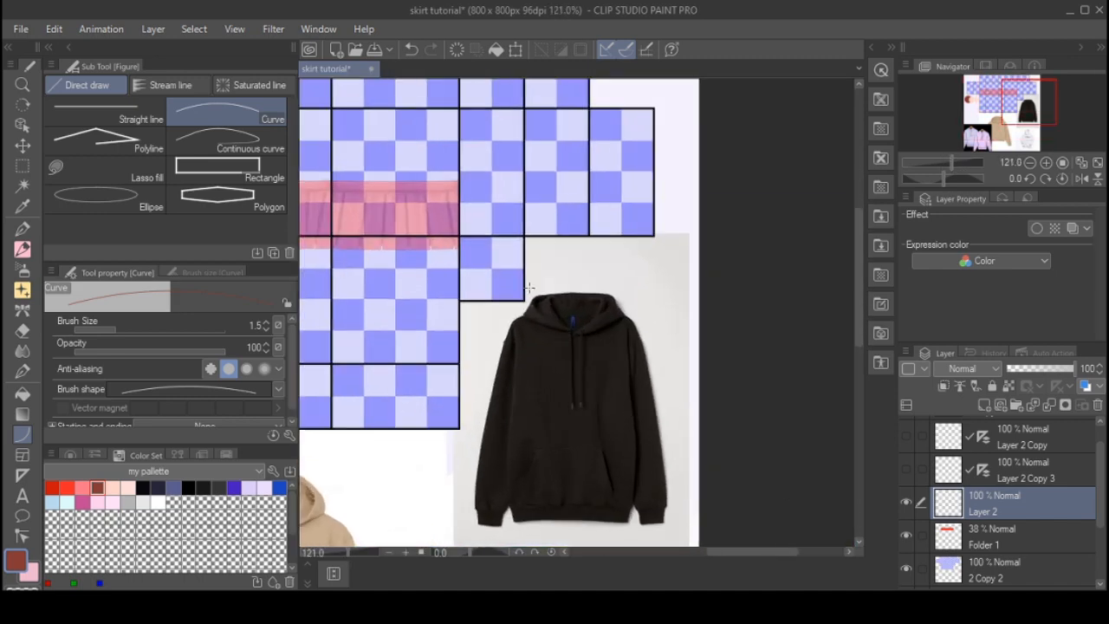
scroll(615, 374, "down", 6)
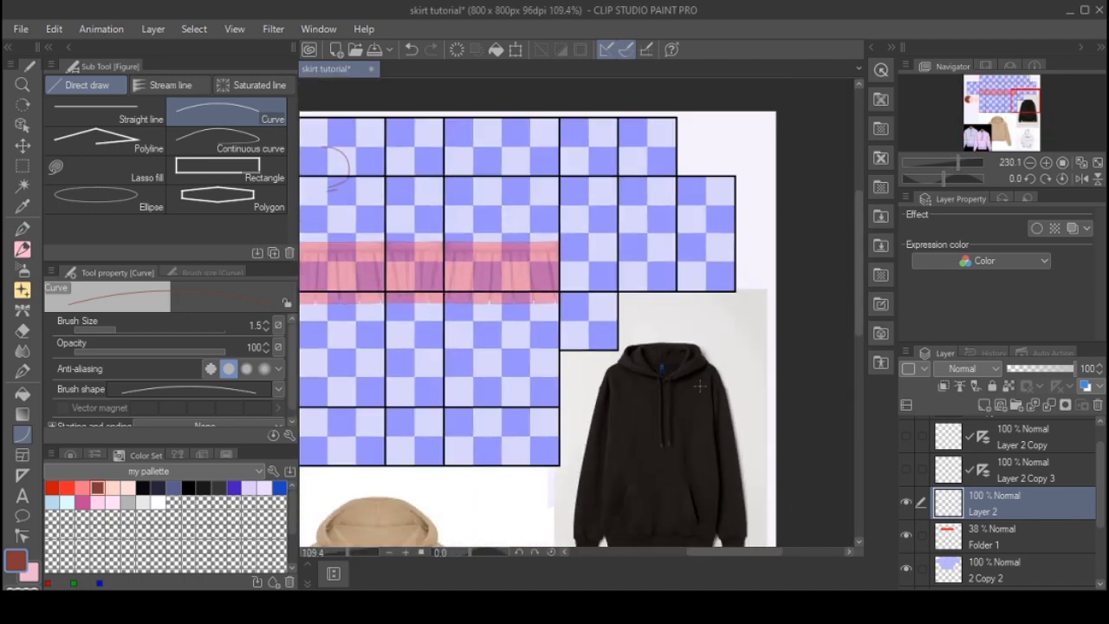
scroll(481, 250, "up", 8)
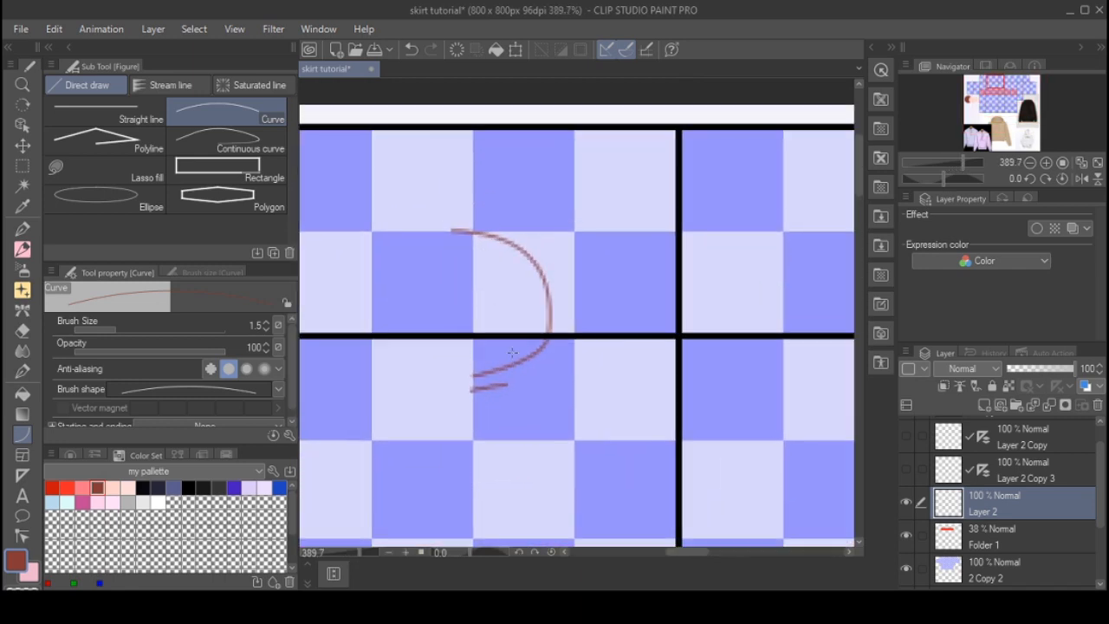
scroll(497, 400, "up", 1)
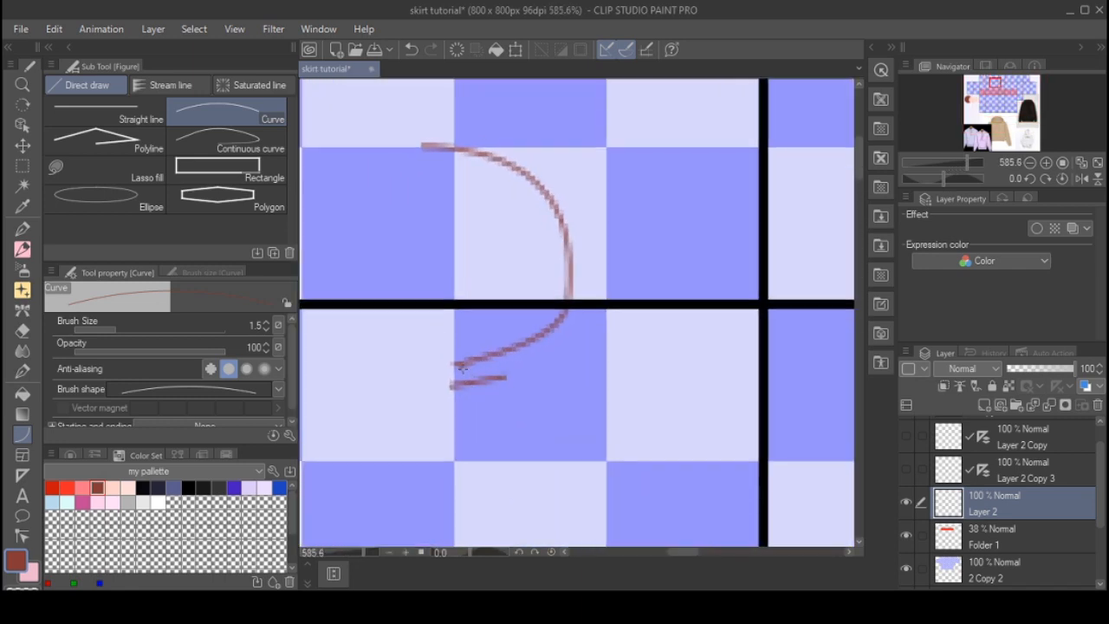
left_click_drag(462, 369, 737, 271)
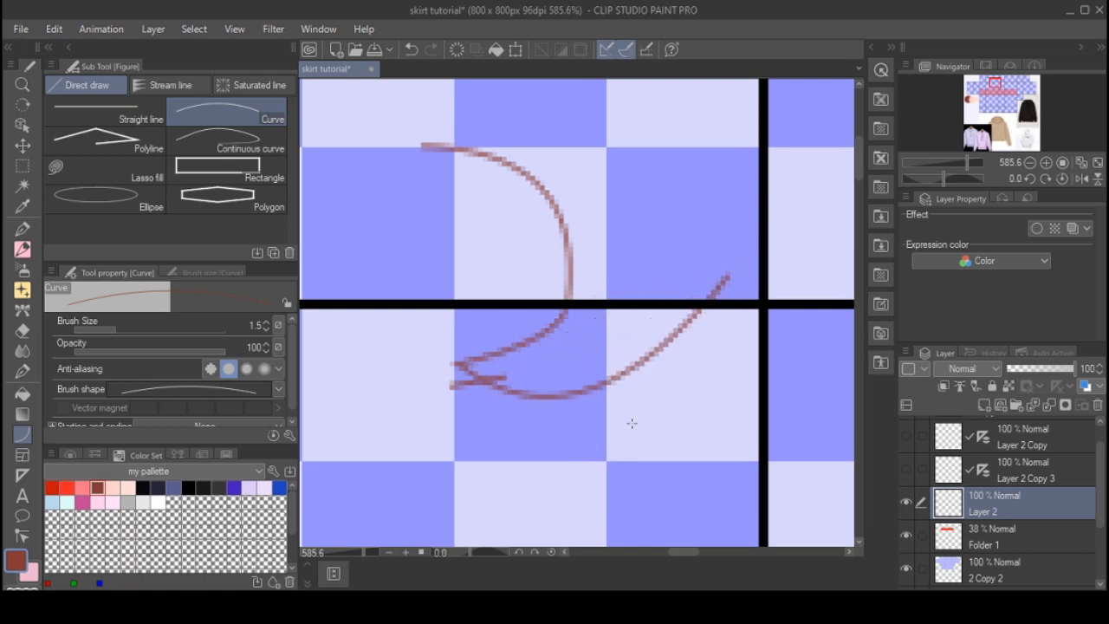
- Continue the outer hood outline with a nearly vertical curve up to the panel's upper border
scroll(632, 423, "down", 3)
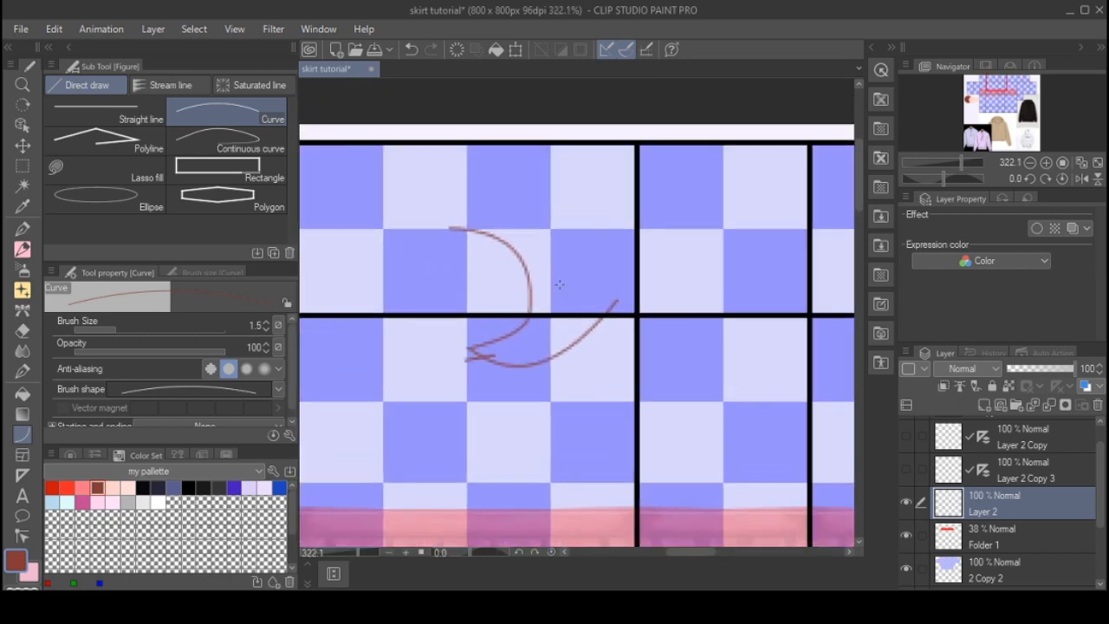
scroll(559, 284, "up", 2)
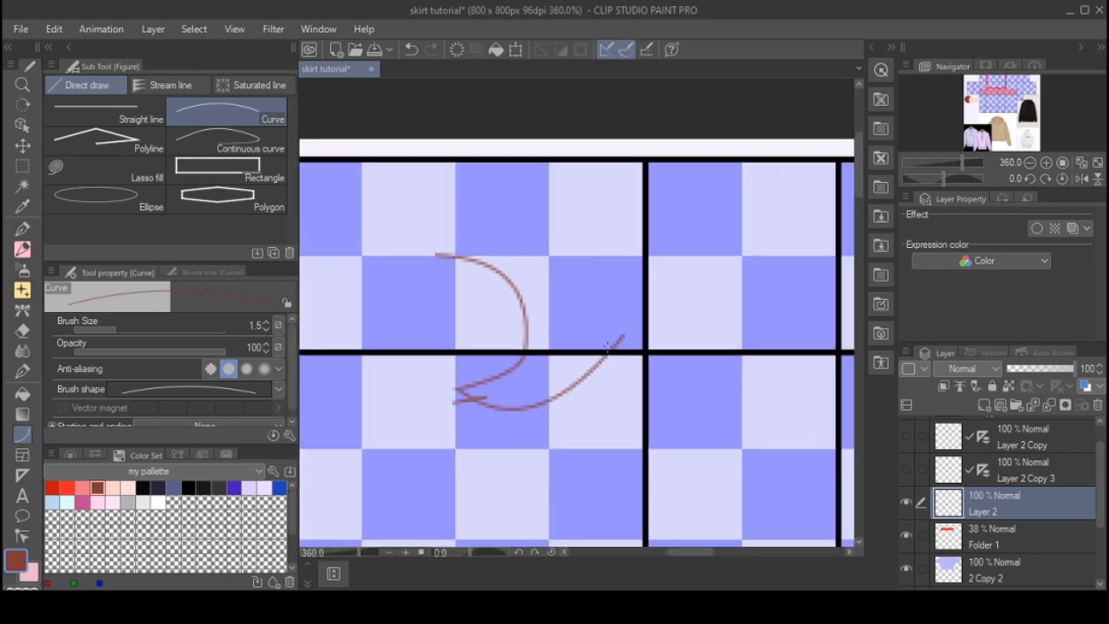
left_click_drag(620, 339, 627, 163)
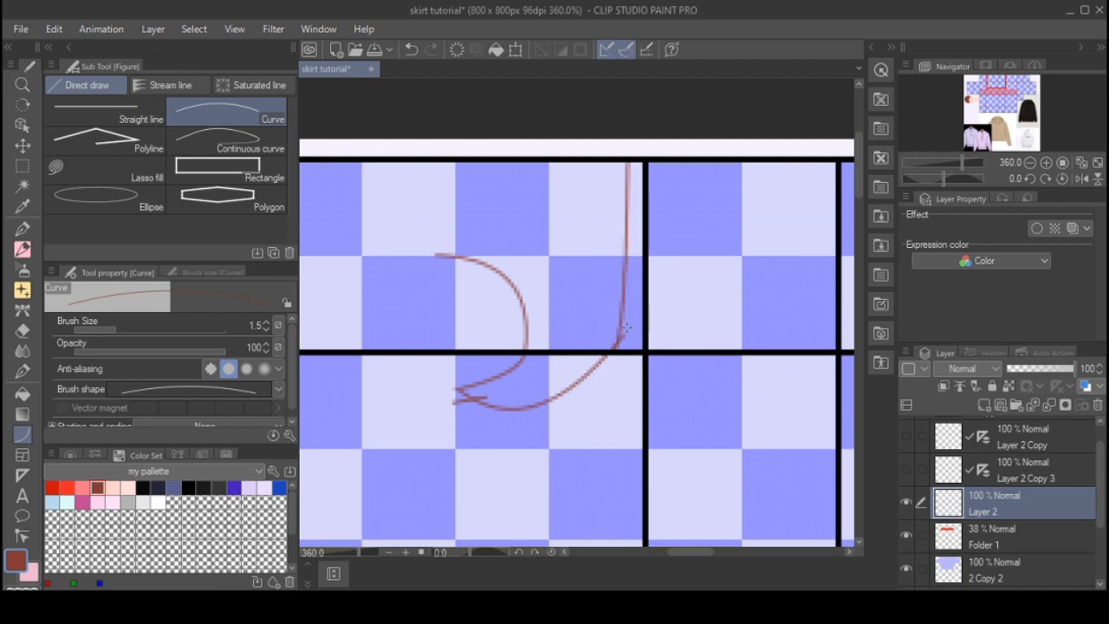
key("e")
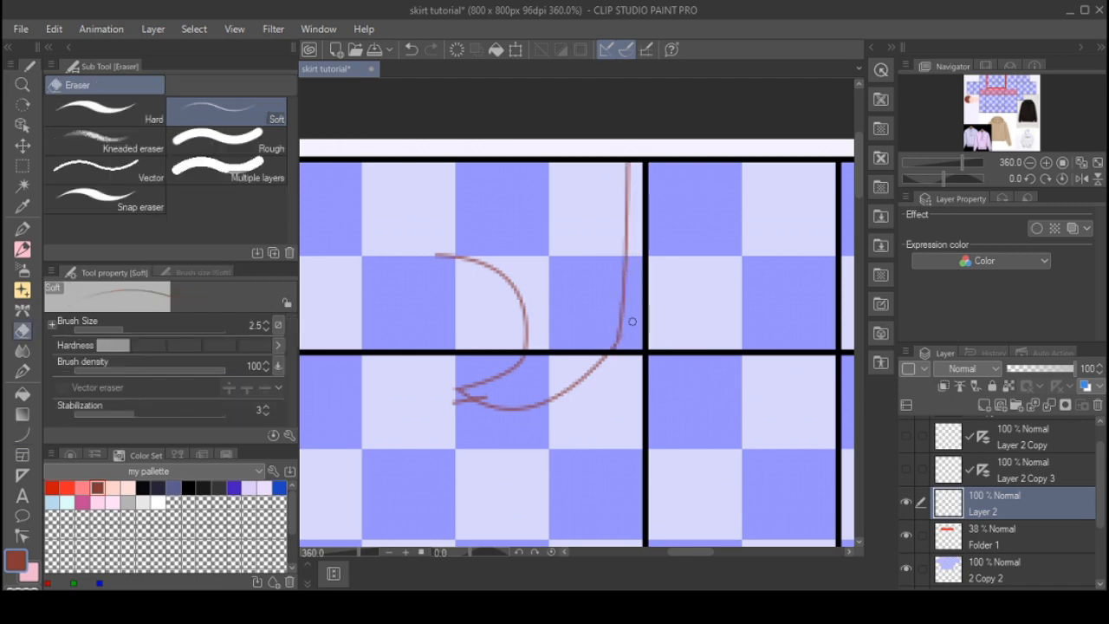
scroll(591, 381, "down", 3)
scroll(568, 381, "up", 3)
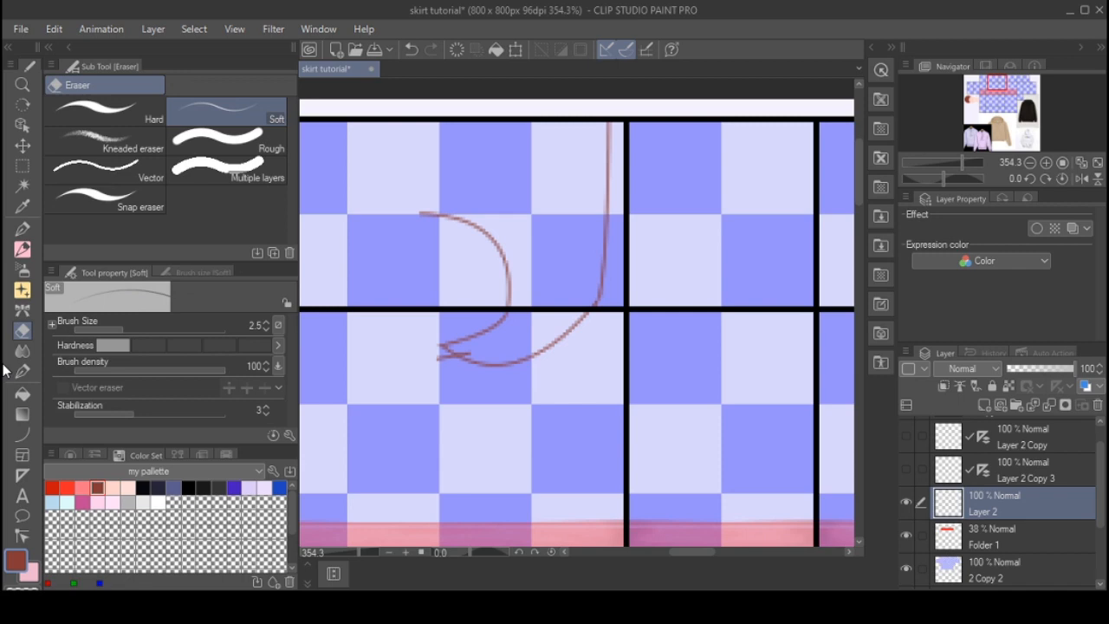
- Draw an inner hood line inside the outer outline, curving from the hood opening's lower edge up to the panel's upper border
left_click(22, 435)
scroll(547, 371, "up", 2)
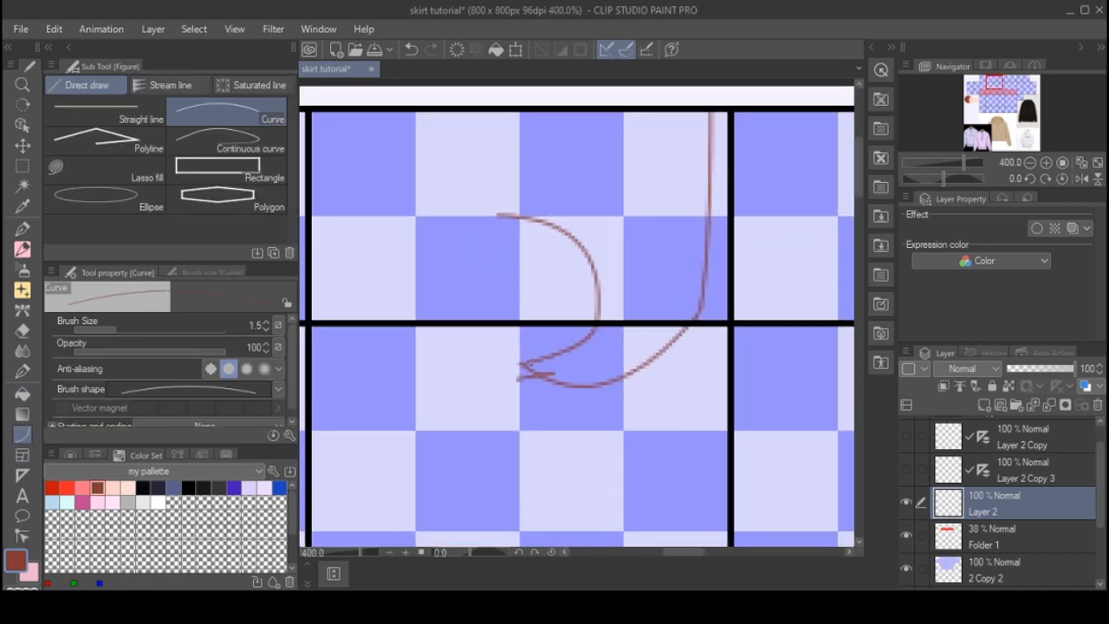
scroll(536, 357, "down", 3)
scroll(535, 357, "up", 2)
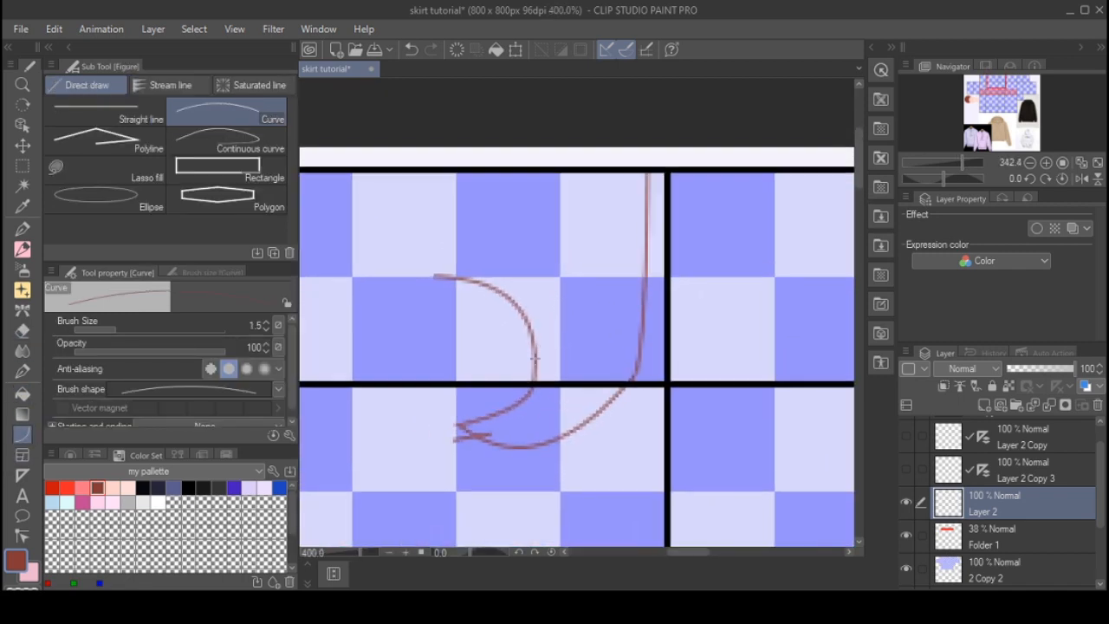
left_click_drag(605, 374, 597, 324)
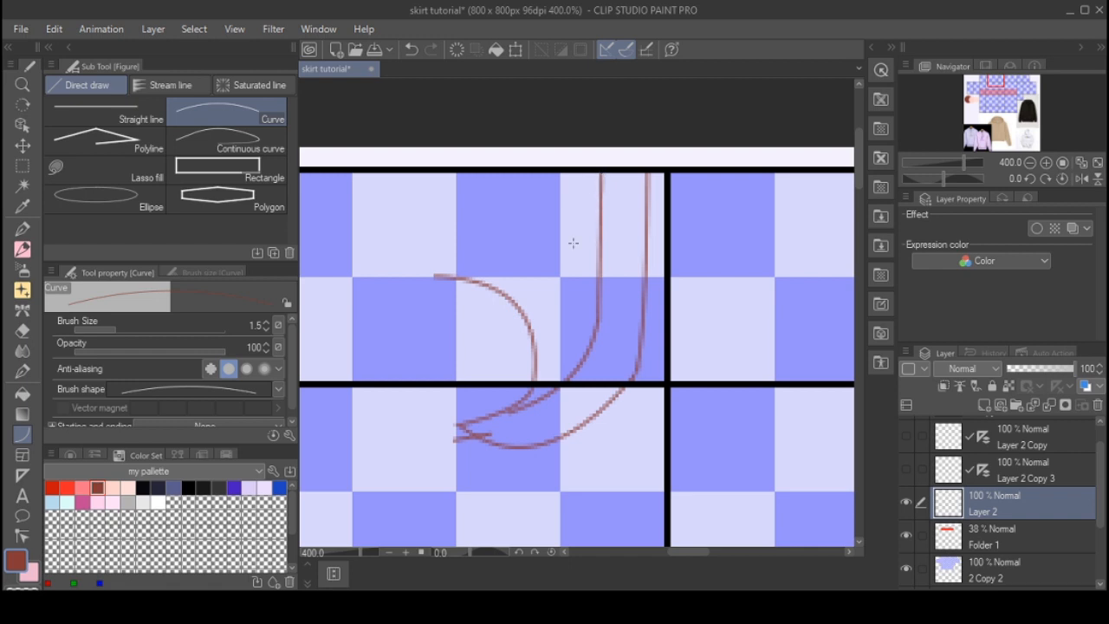
- Try to erase the short connecting stroke at the lower tip of the hood opening
scroll(495, 418, "up", 4)
key("e")
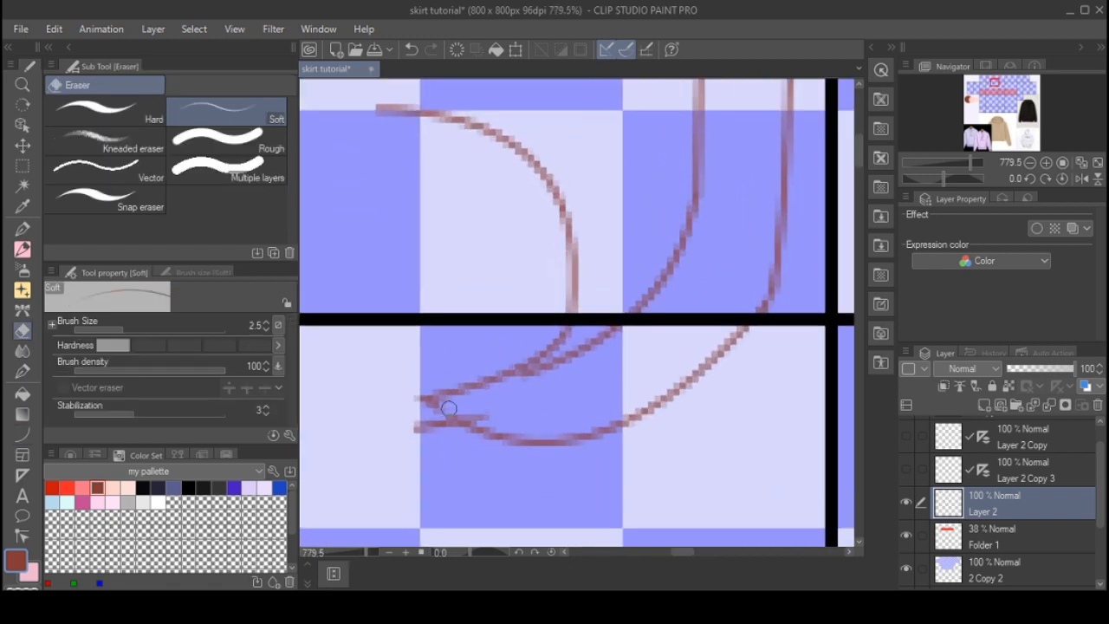
key("ctrl+z")
scroll(454, 409, "down", 4)
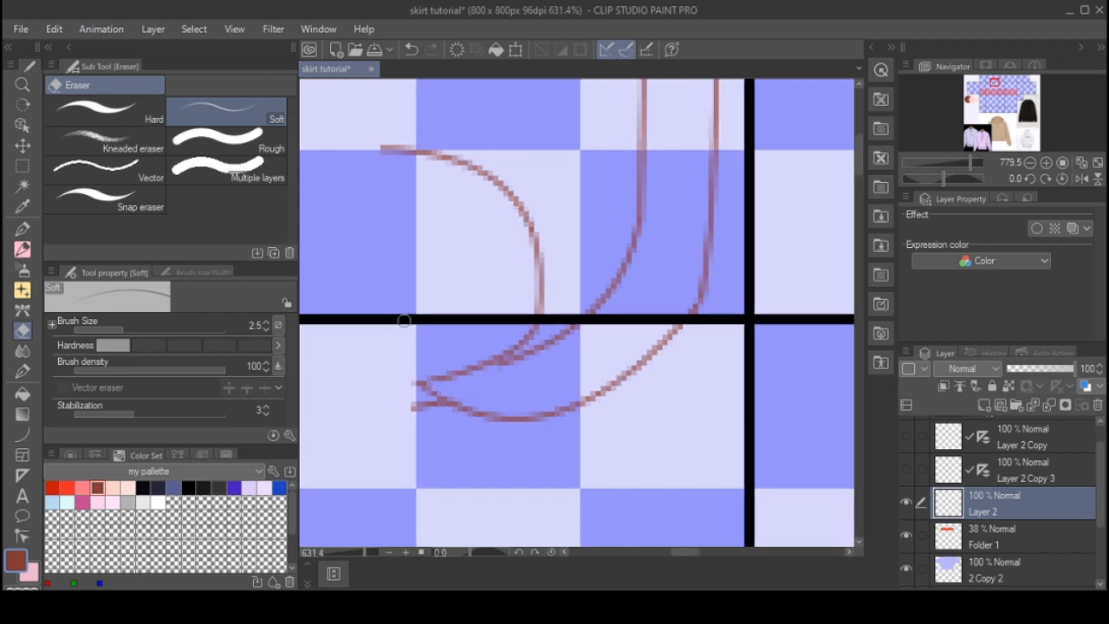
scroll(425, 364, "up", 5)
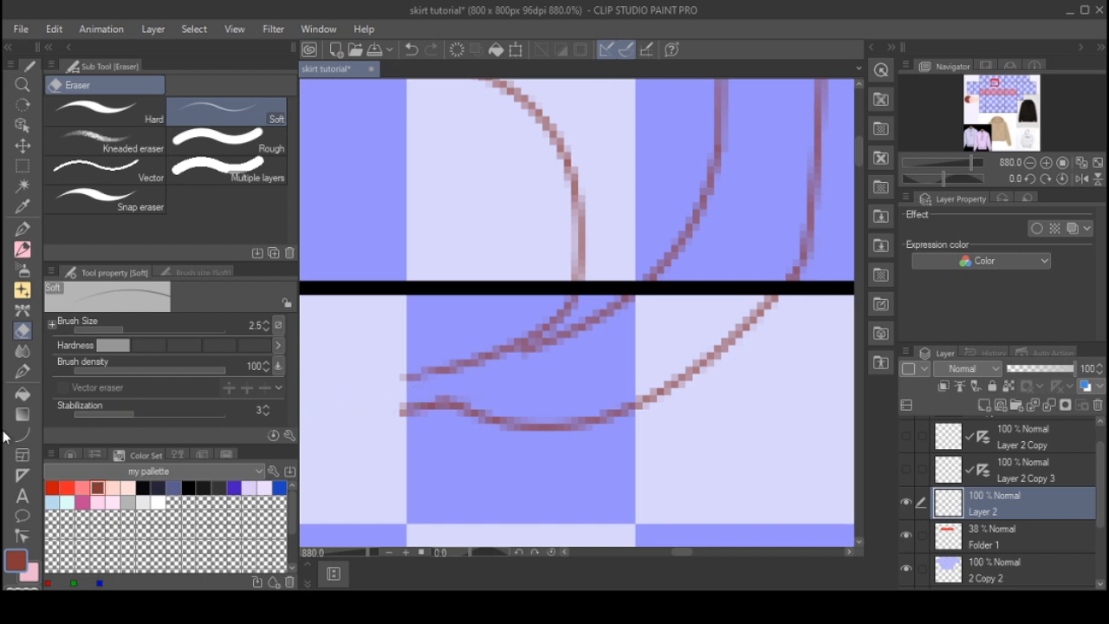
left_click(22, 434)
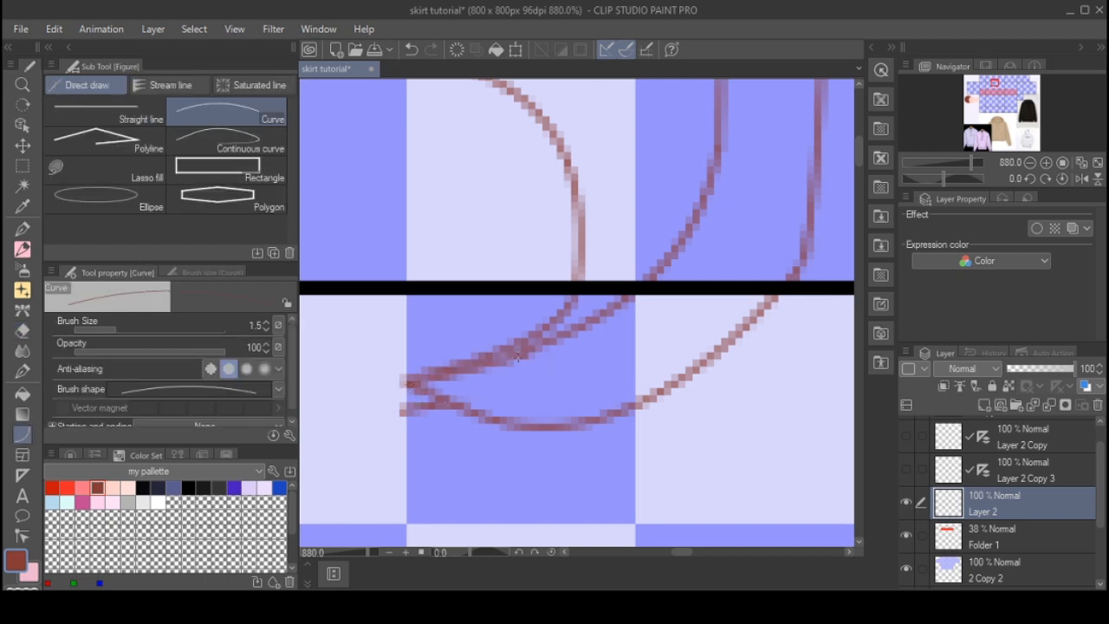
scroll(514, 363, "down", 6)
scroll(536, 298, "up", 2)
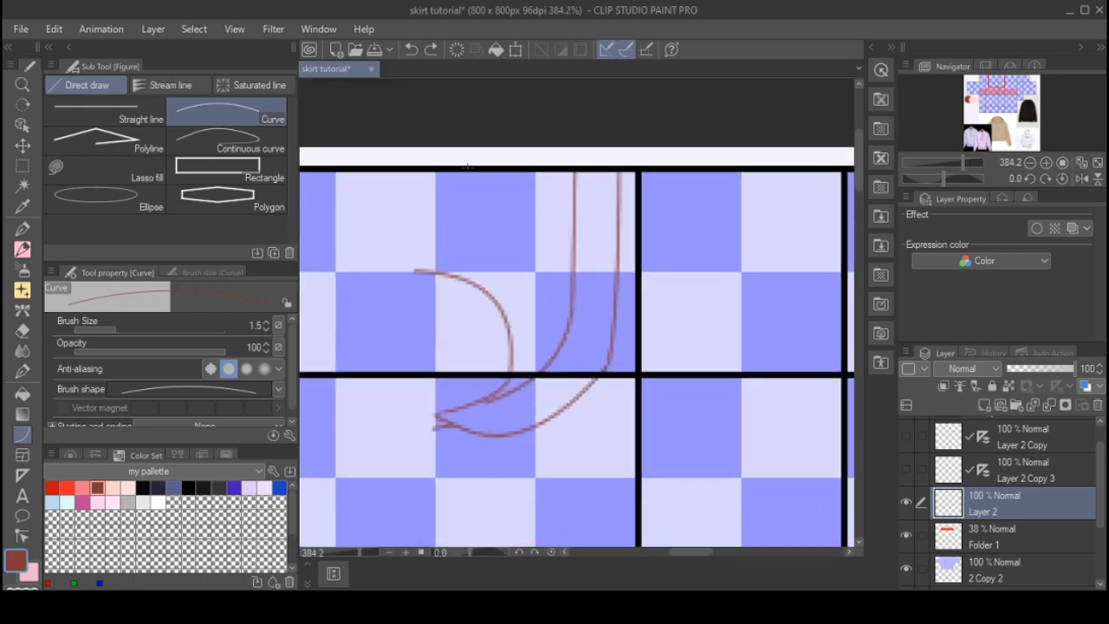
- Try a curved fold line starting at the hood opening's lower edge and rising between the inner and outer hood lines
scroll(536, 298, "down", 6)
scroll(442, 176, "down", 1)
scroll(444, 175, "up", 6)
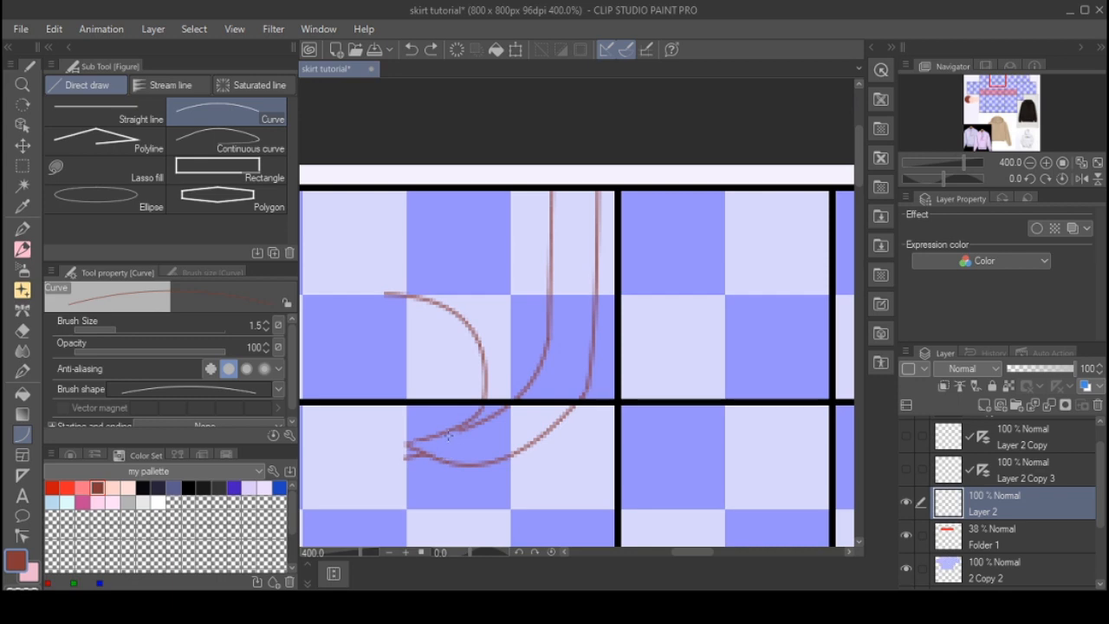
left_click_drag(437, 438, 569, 345)
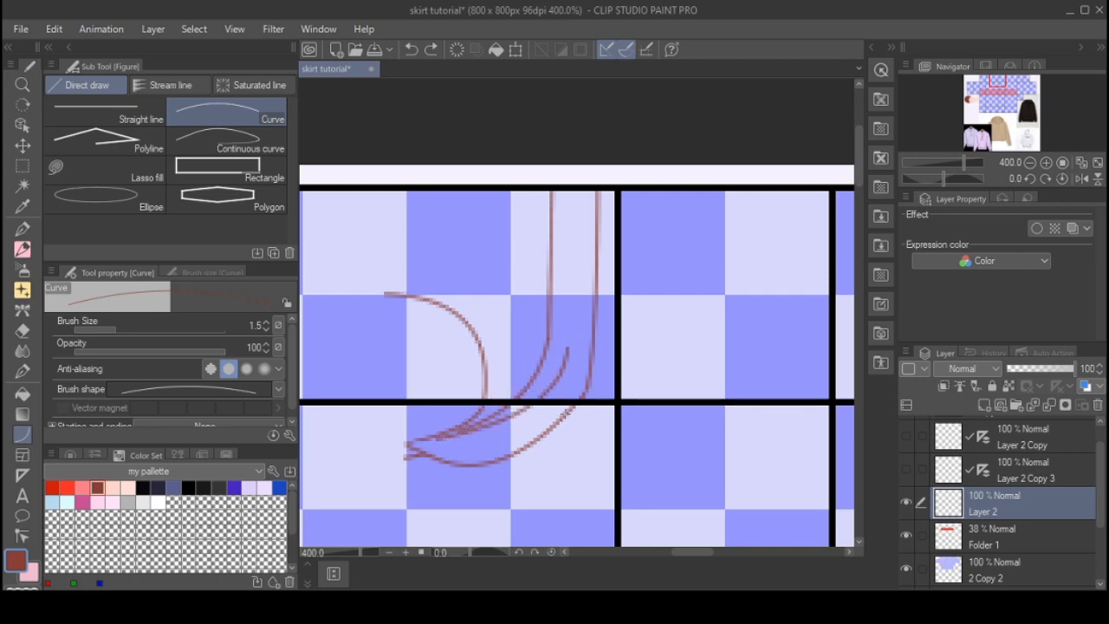
left_click(535, 465)
key("ctrl+z")
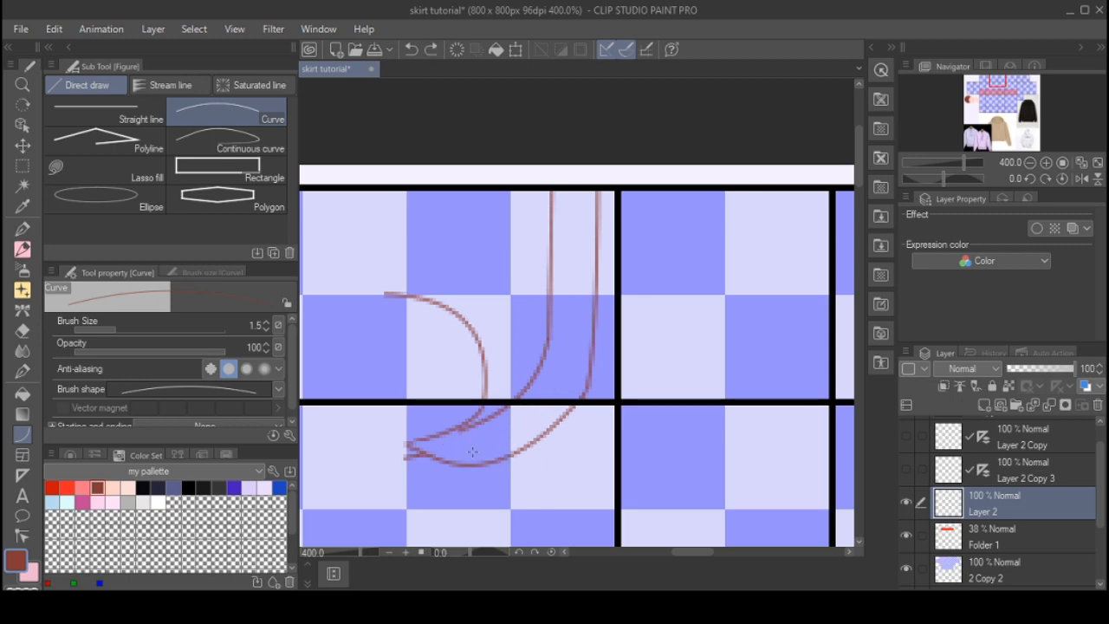
- Draw a short curved fold line between the inner and outer hood lines and fade its ends with the soft eraser
left_click_drag(469, 452, 573, 349)
left_click(555, 420)
key("e")
scroll(475, 447, "up", 4)
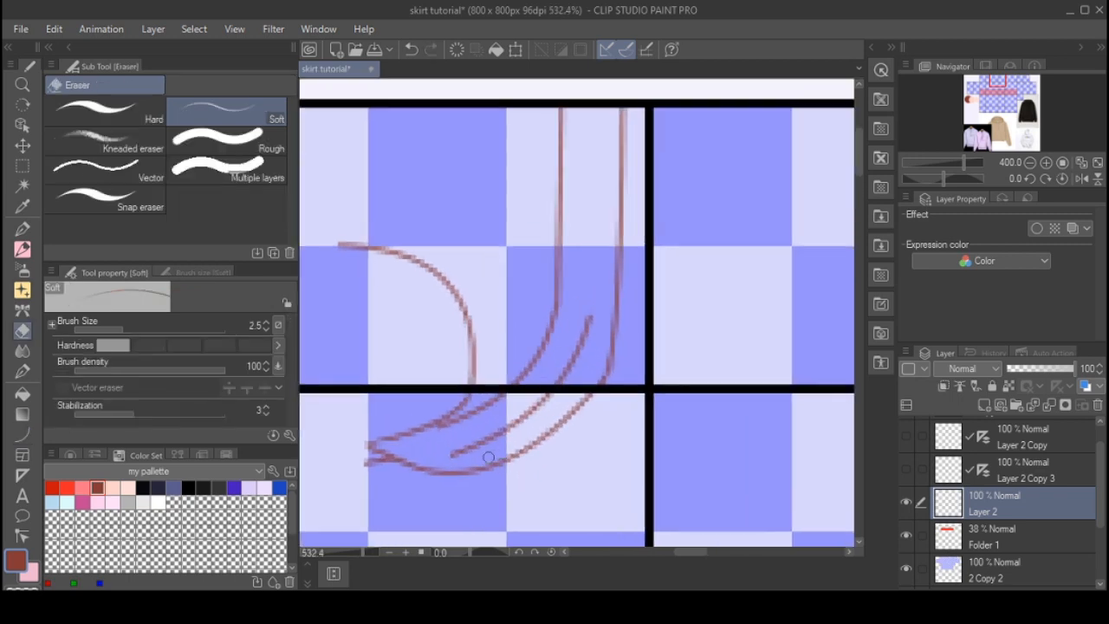
scroll(438, 434, "down", 1)
key("bracketright")
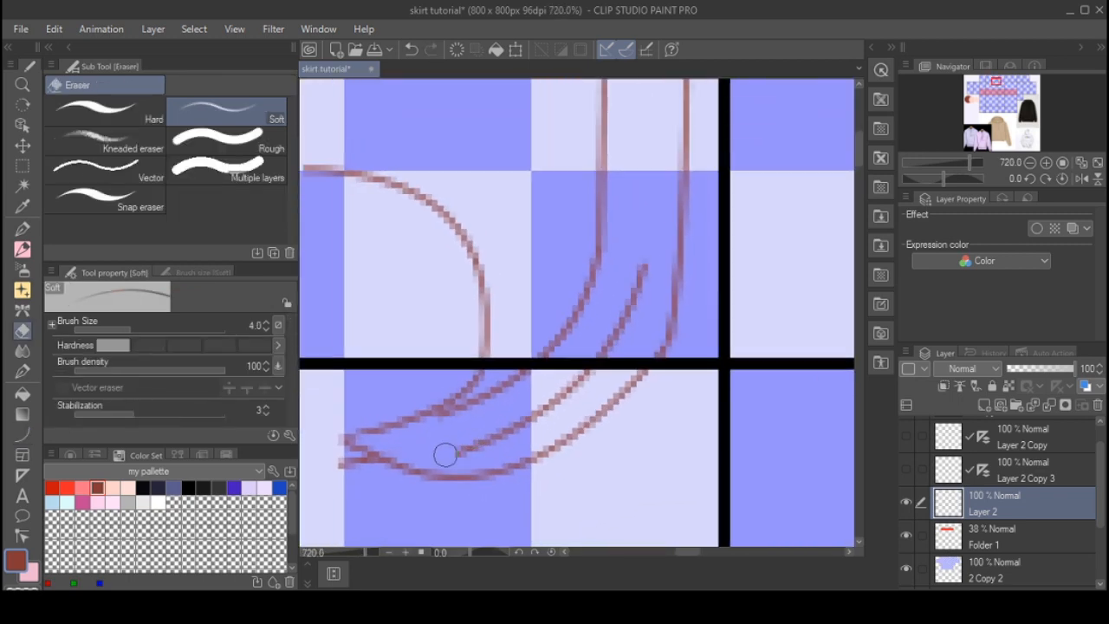
left_click_drag(446, 453, 504, 408)
key("bracketleft")
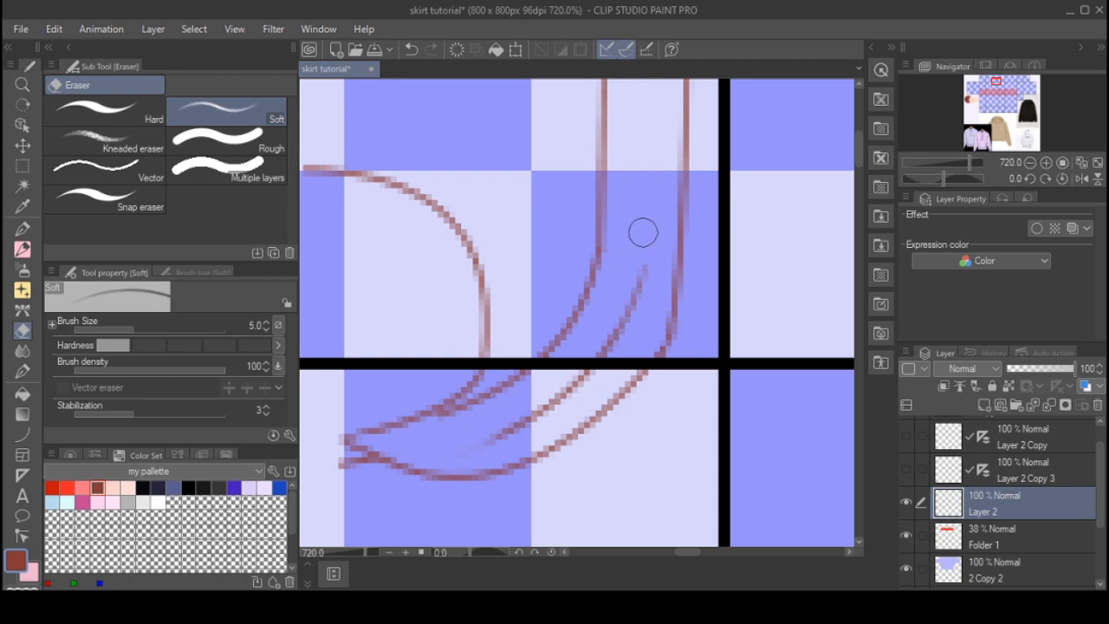
- Delete the ends of the hood lines that extend past the panel's vertical centre line, using a rectangular selection
scroll(492, 287, "down", 7)
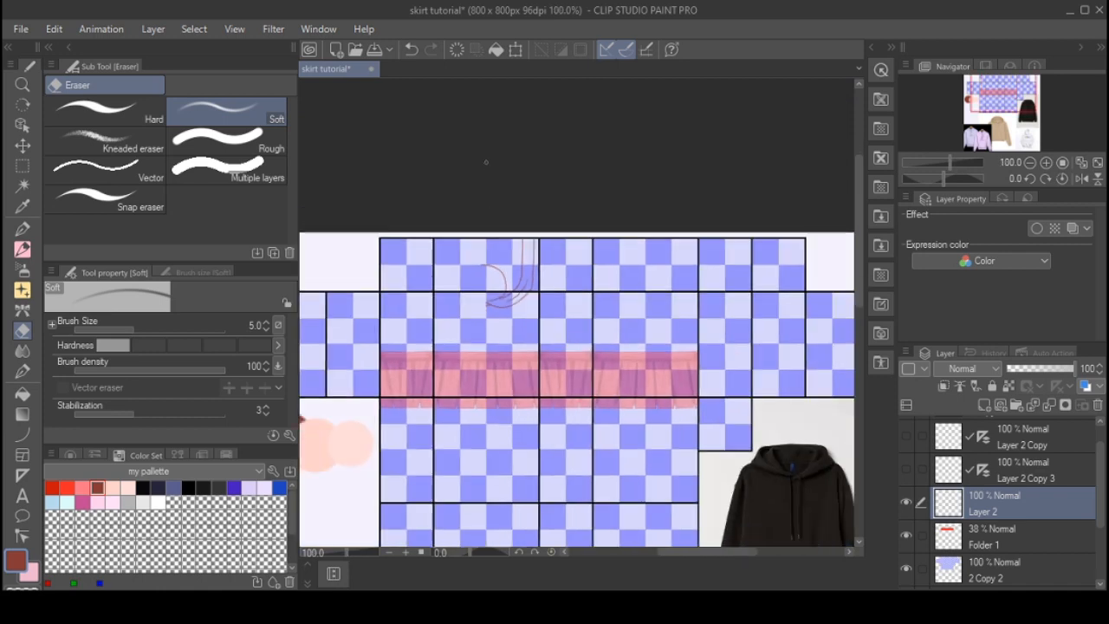
scroll(701, 360, "up", 5)
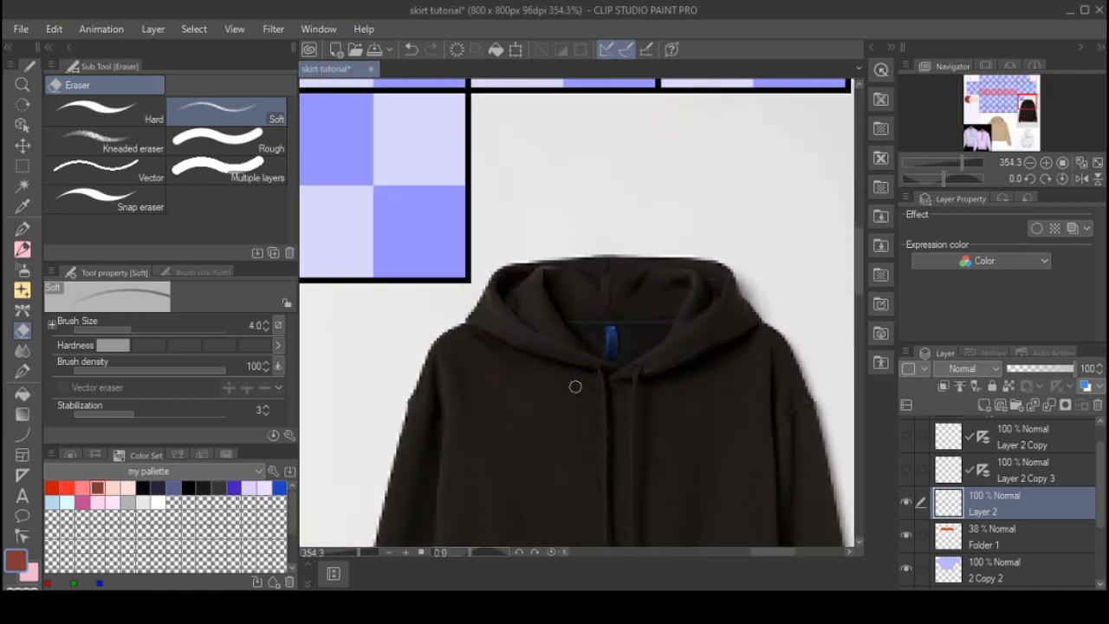
scroll(631, 382, "up", 2)
scroll(685, 390, "down", 3)
scroll(727, 392, "down", 4)
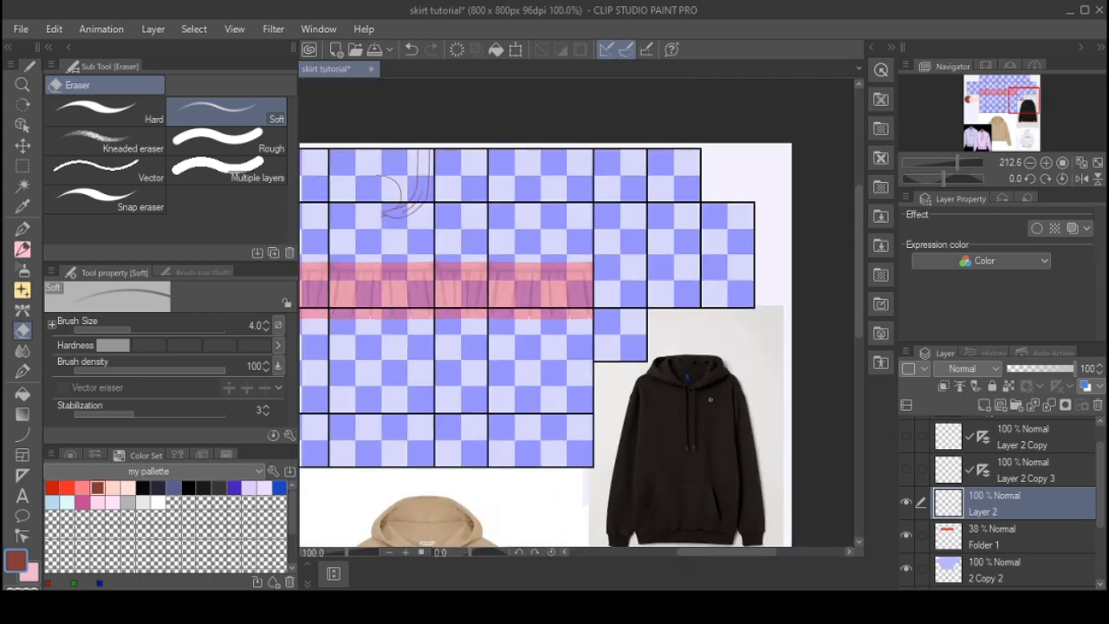
scroll(520, 286, "up", 2)
left_click(22, 166)
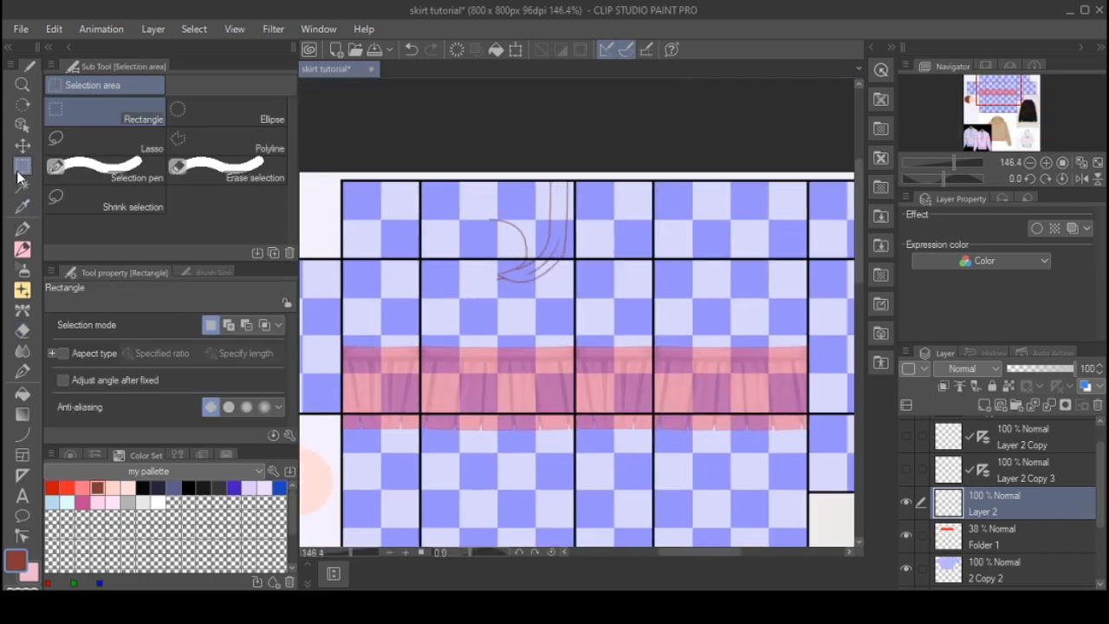
scroll(386, 151, "up", 3)
left_click_drag(383, 143, 476, 392)
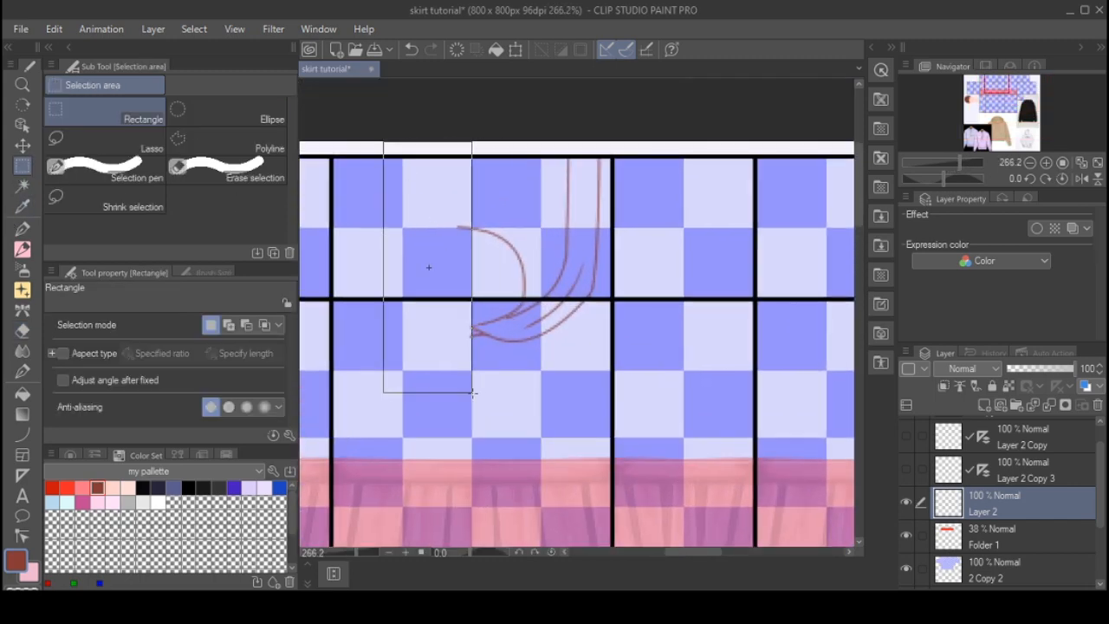
left_click(428, 265)
scroll(487, 302, "up", 2)
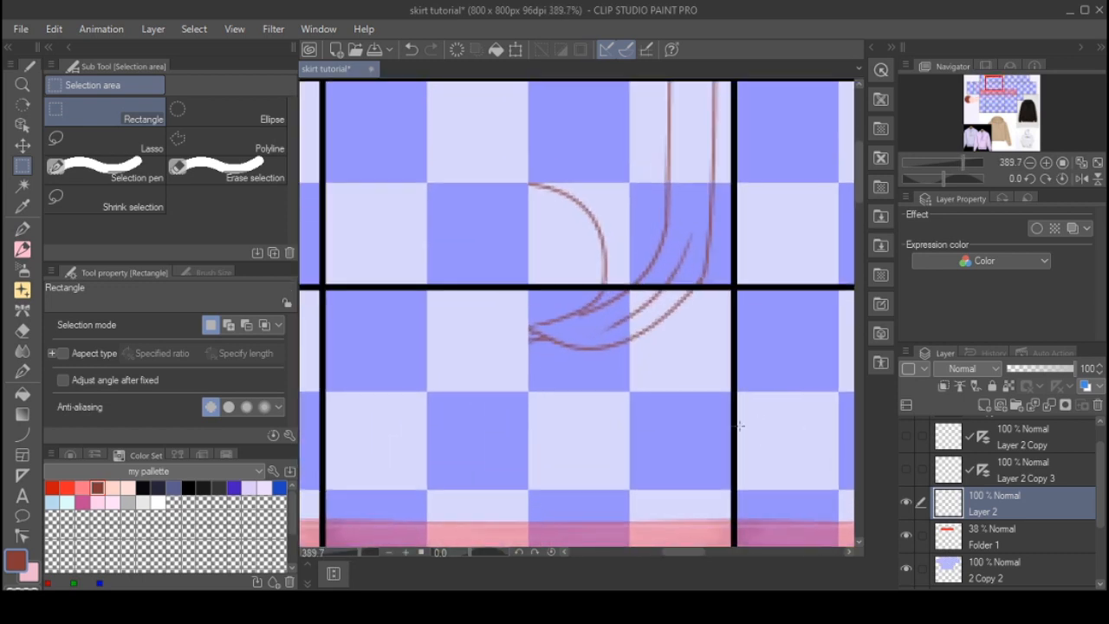
- Copy the half-hood line art with a rectangular selection spanning the panel's full width and paste it onto its own layer
left_click_drag(731, 422, 329, 108)
key("ctrl+c")
key("ctrl+v")
scroll(391, 230, "down", 1)
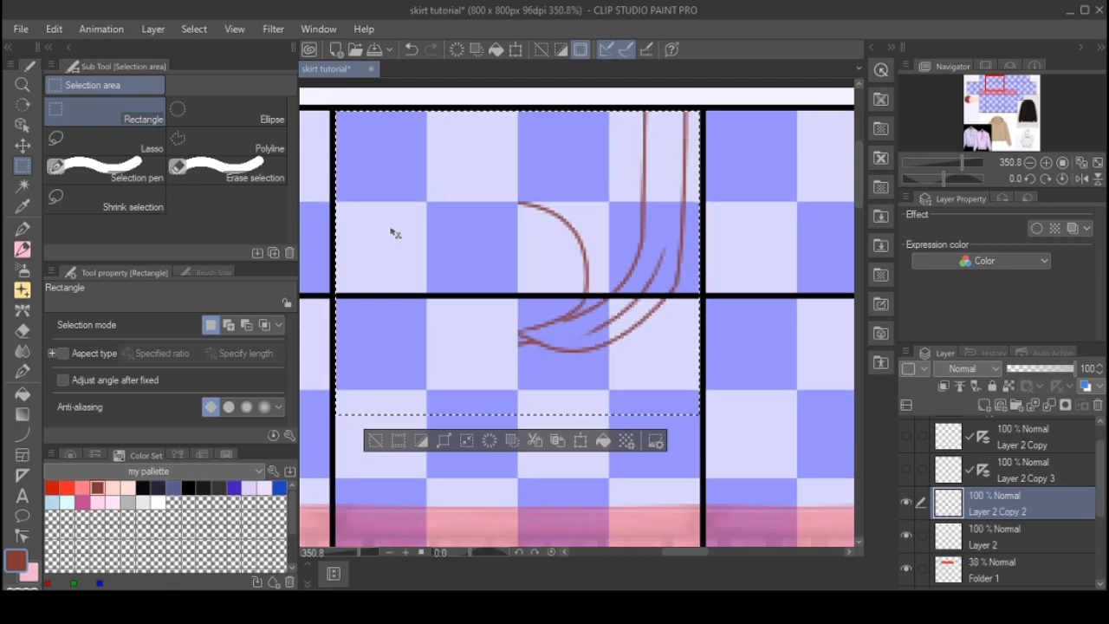
- Flip the pasted half-hood horizontally within the panel to mirror it, and clear the selection
key("ctrl+t")
left_click(130, 325)
left_click(477, 444)
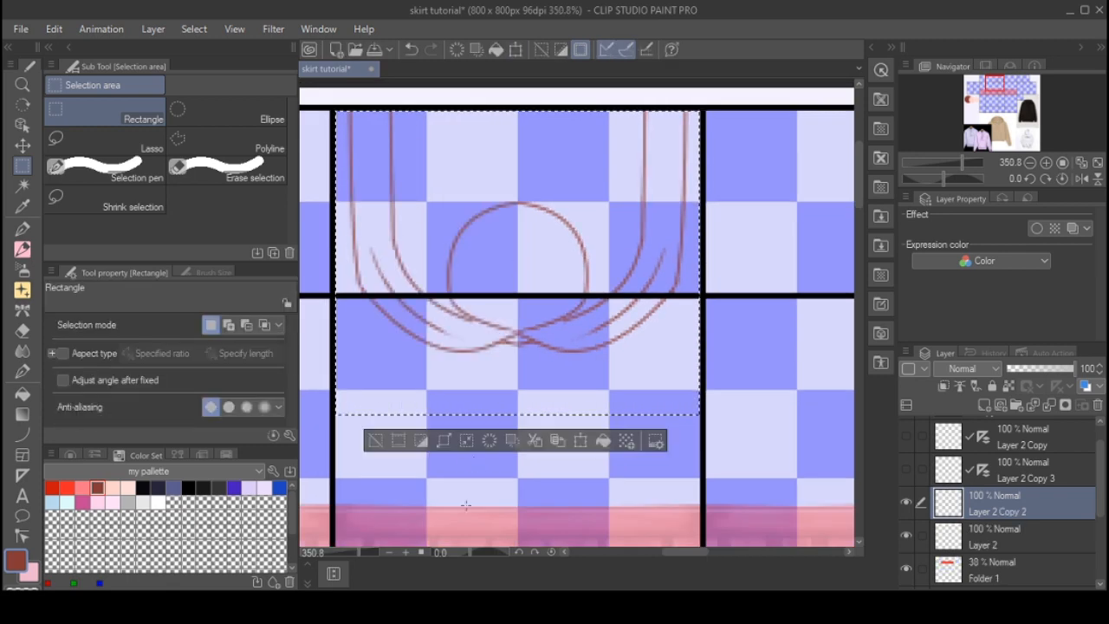
left_click(475, 364)
- Merge the mirrored half-hood and Layer 2 into a single layer
scroll(475, 364, "up", 2)
left_click_drag(999, 532, 981, 468)
scroll(497, 323, "up", 2)
- Tidy the overlapping lines where the two hood halves meet at the panel's centre with the soft eraser
key("e")
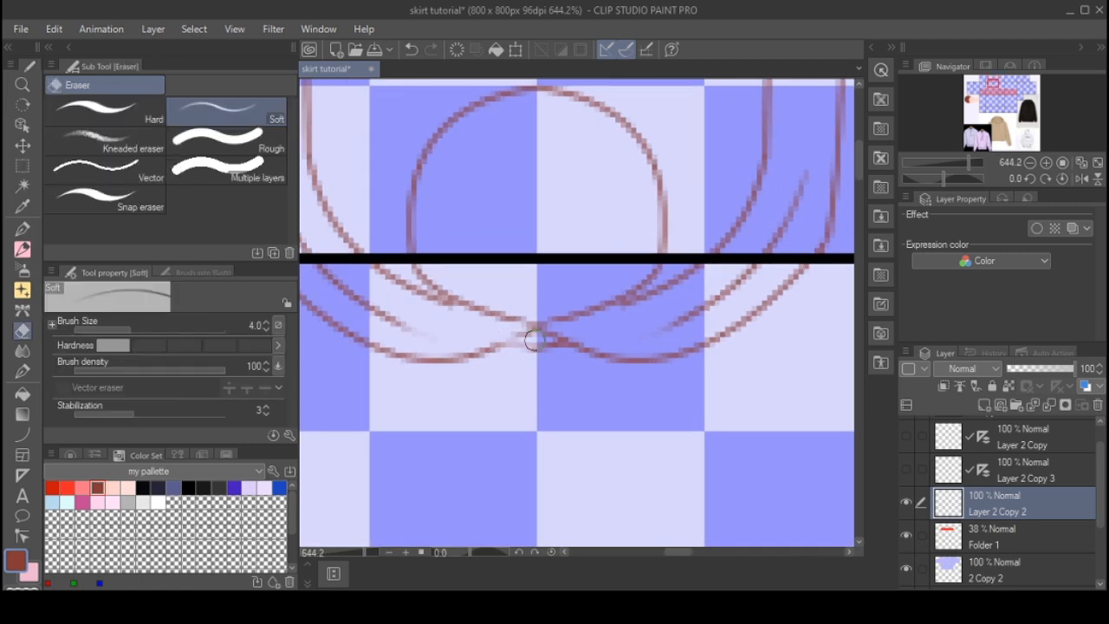
left_click_drag(498, 333, 582, 331)
mouse_move(501, 334)
left_mouse_down()
mouse_move(591, 336)
mouse_move(489, 337)
mouse_move(532, 330)
mouse_move(433, 355)
mouse_move(533, 338)
mouse_move(485, 340)
mouse_move(509, 355)
mouse_move(596, 313)
left_mouse_up()
scroll(484, 340, "up", 1)
left_click(24, 436)
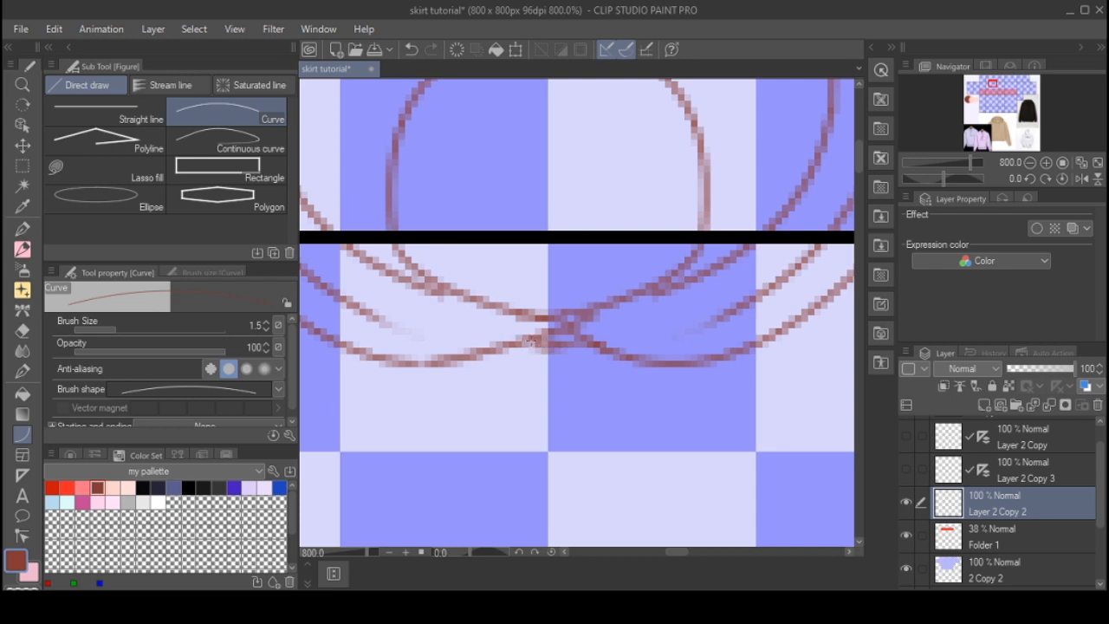
key("e")
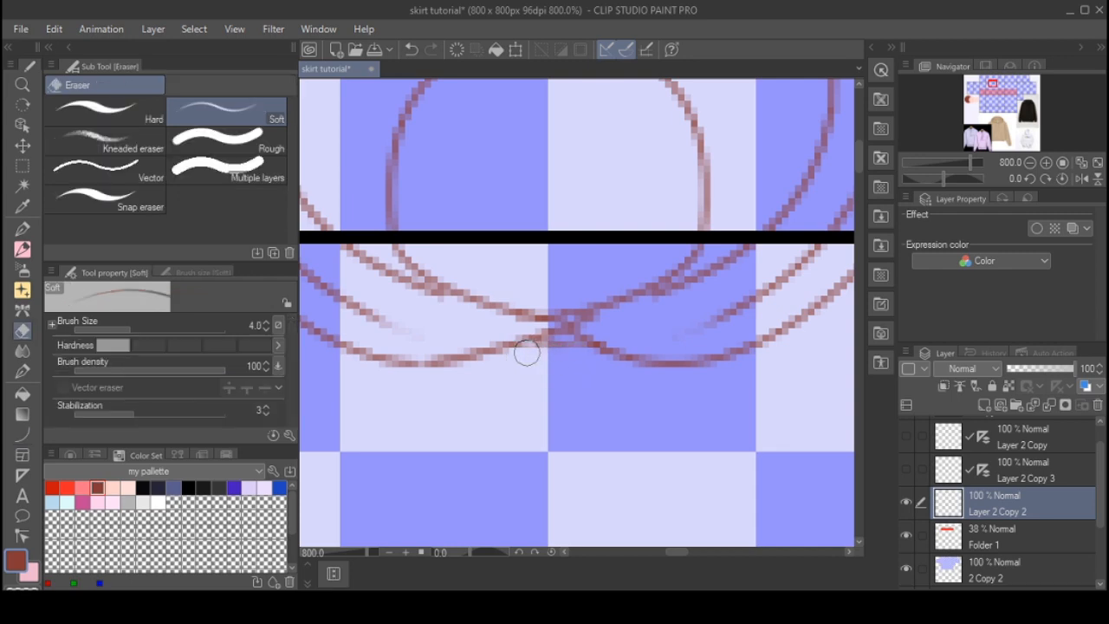
- Examine the mirrored hood line art, the neighbouring empty template panels and the layer stack
scroll(493, 322, "down", 10)
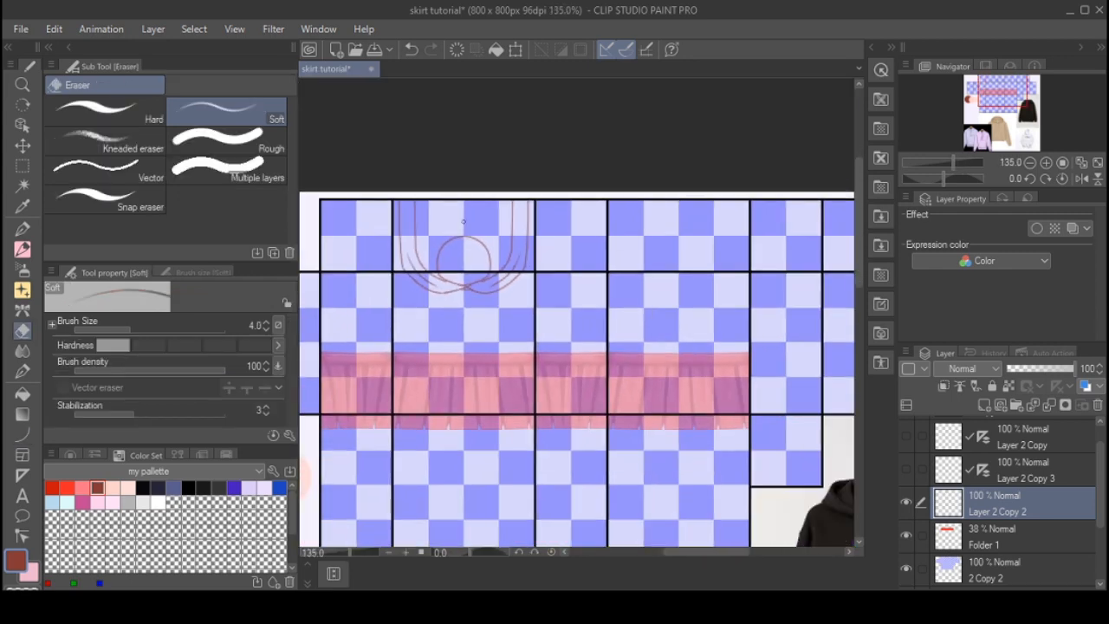
scroll(537, 152, "up", 2)
scroll(537, 173, "down", 4)
scroll(536, 181, "up", 4)
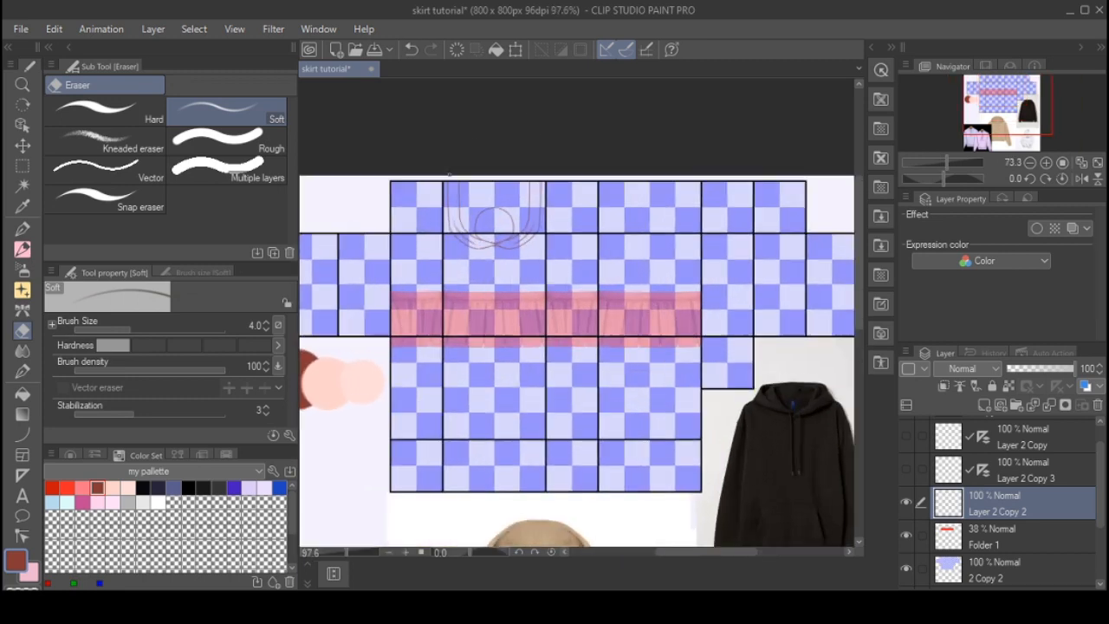
scroll(537, 195, "up", 6)
key("m")
scroll(403, 158, "down", 6)
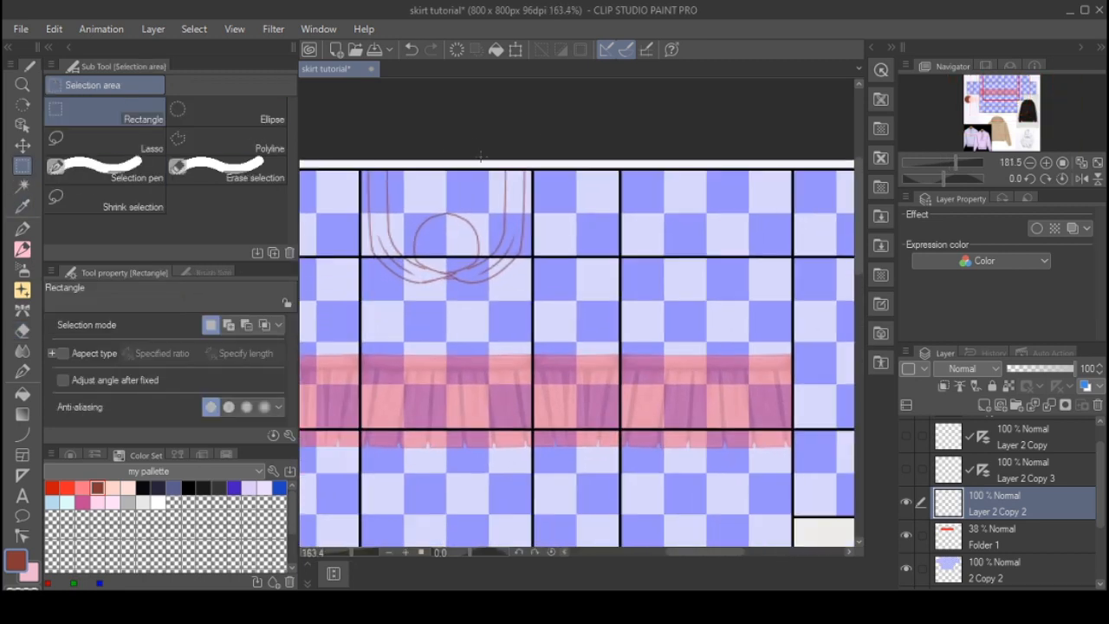
scroll(400, 159, "up", 4)
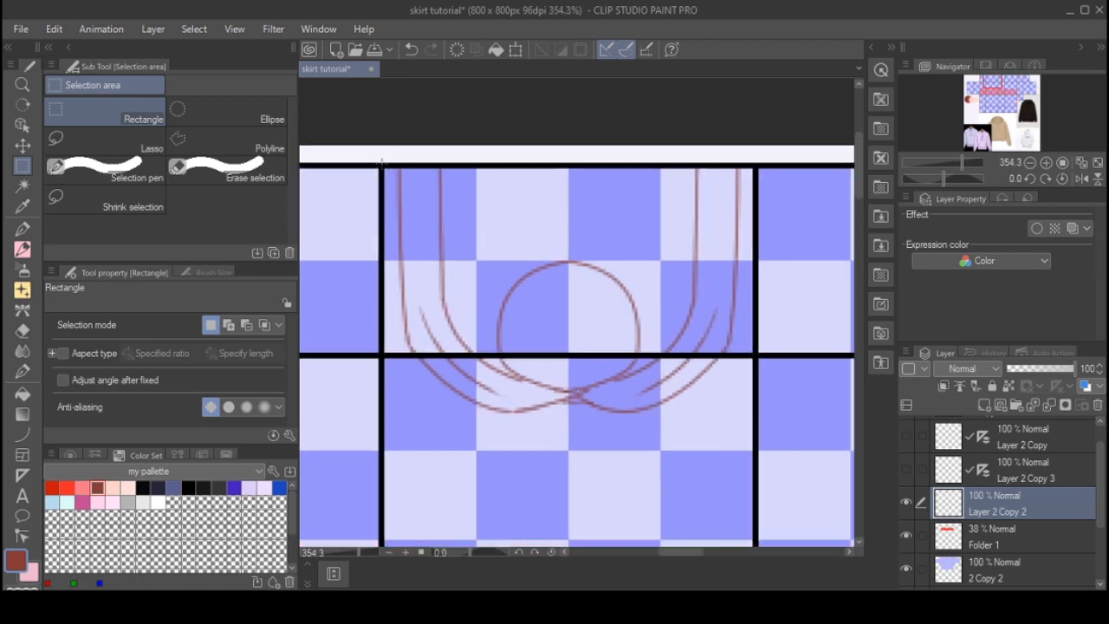
scroll(394, 158, "down", 5)
scroll(382, 157, "up", 2)
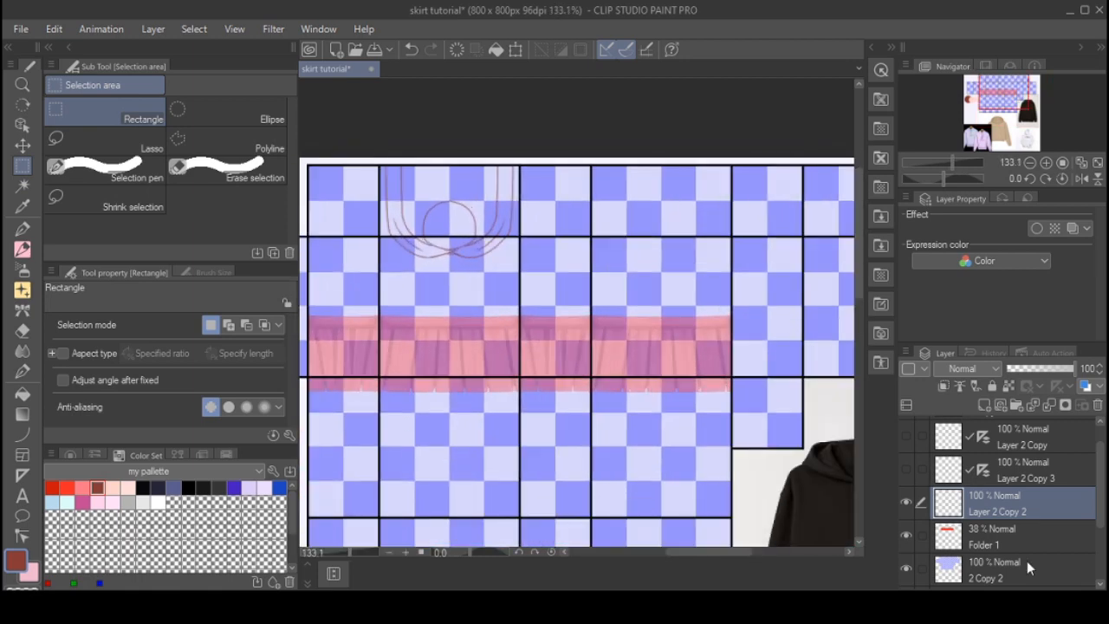
scroll(436, 216, "down", 3)
scroll(446, 225, "up", 7)
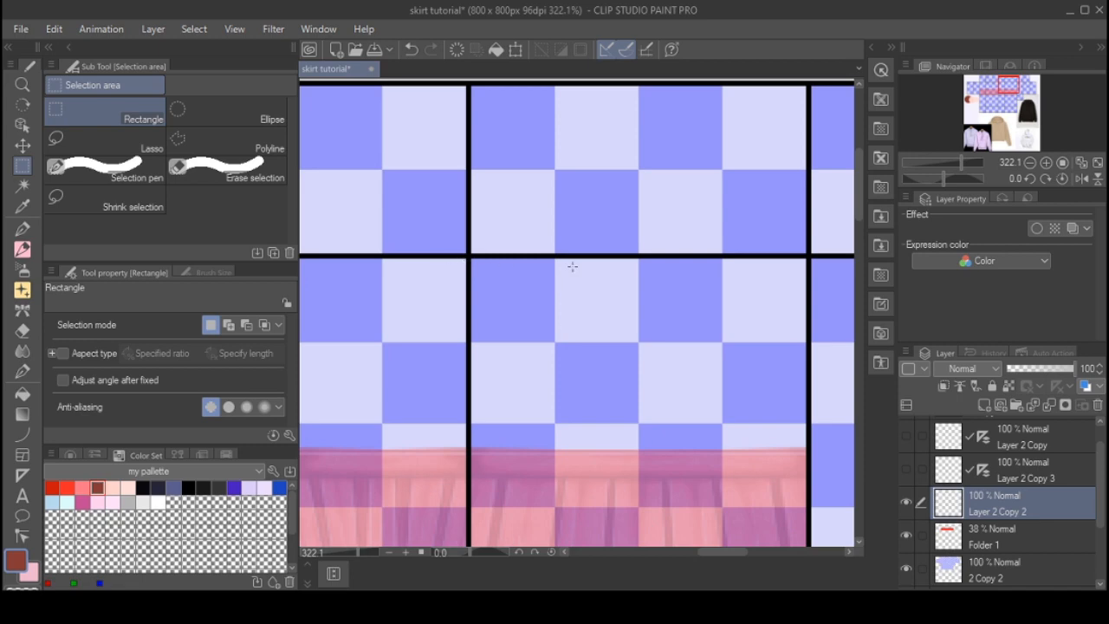
scroll(572, 266, "down", 5)
scroll(996, 558, "down", 2)
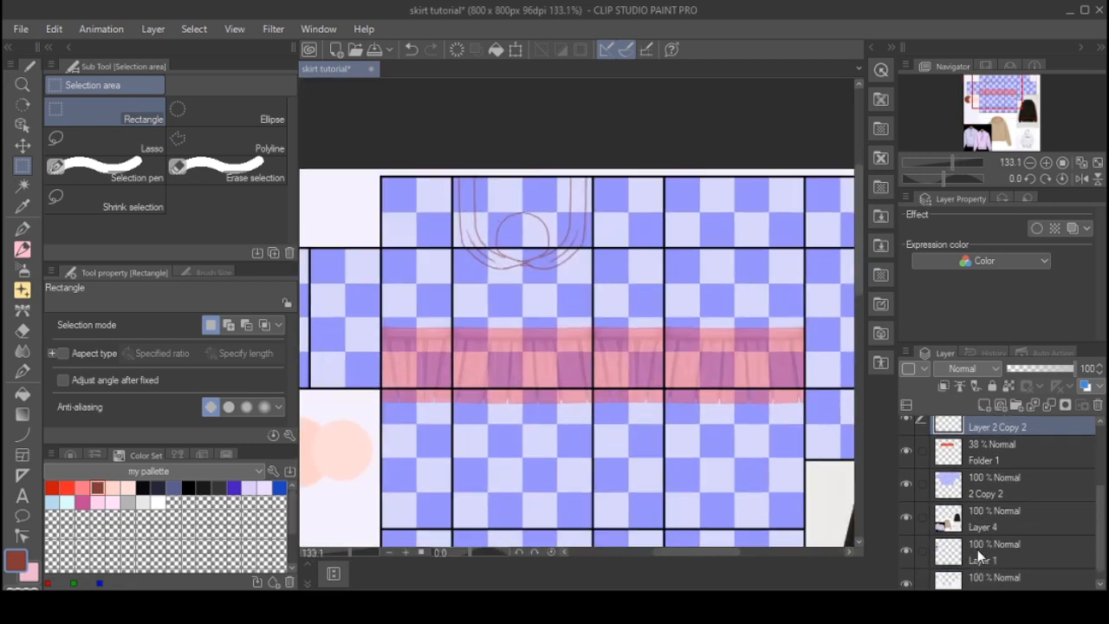
scroll(978, 550, "up", 2)
scroll(675, 310, "down", 2)
scroll(675, 311, "up", 5)
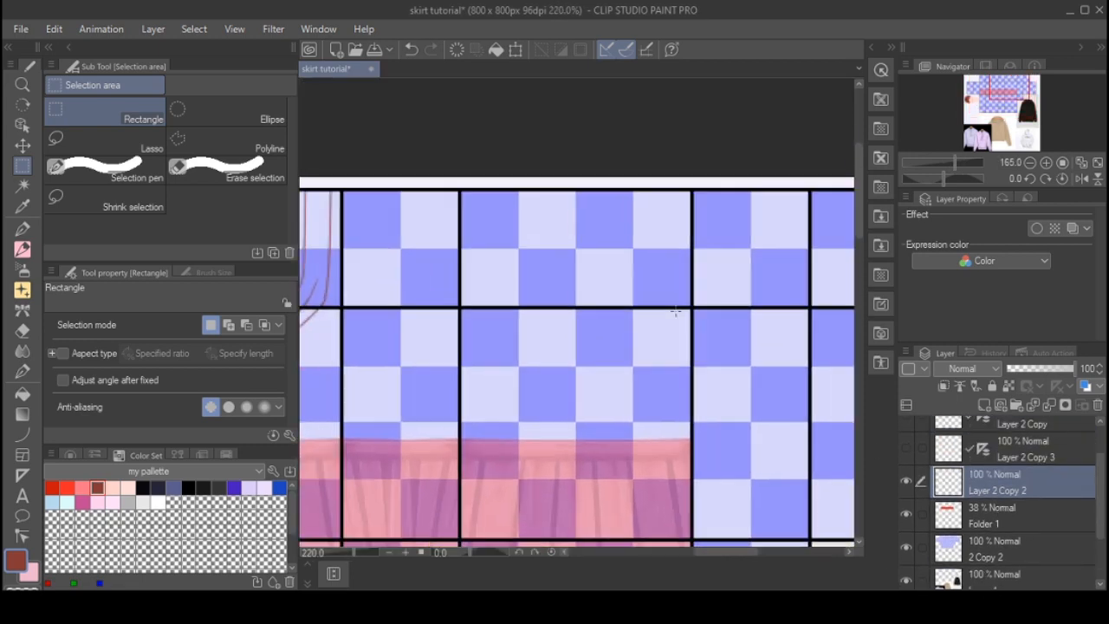
scroll(559, 238, "up", 3)
left_click_drag(399, 173, 758, 357)
left_click(777, 284)
scroll(552, 309, "down", 7)
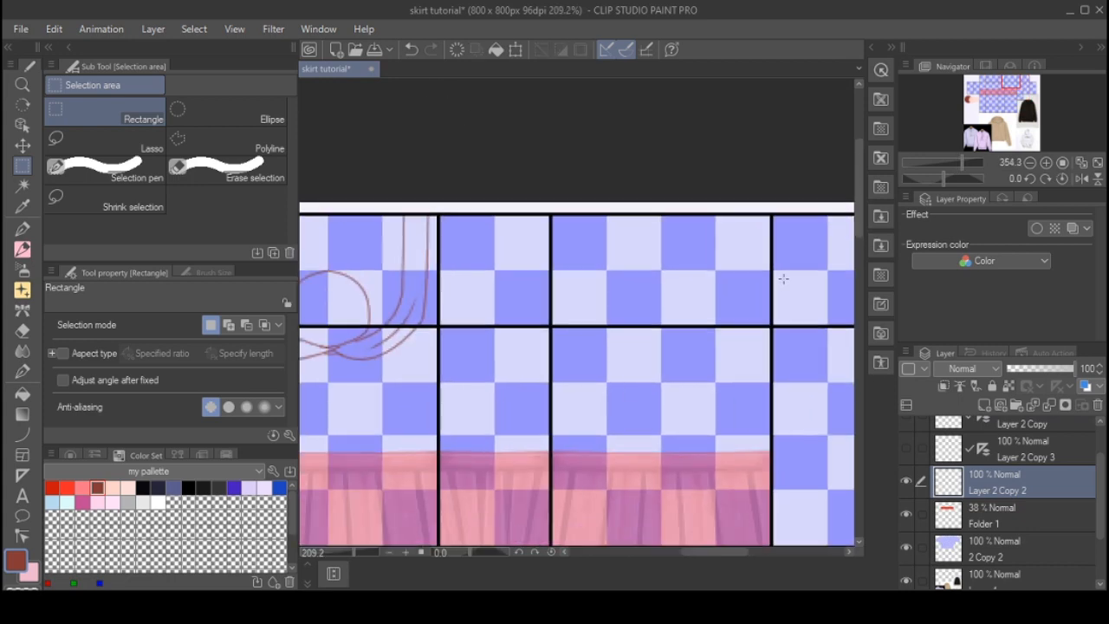
- Hide and show the hood line art layer to compare the template with and without it
scroll(551, 309, "up", 2)
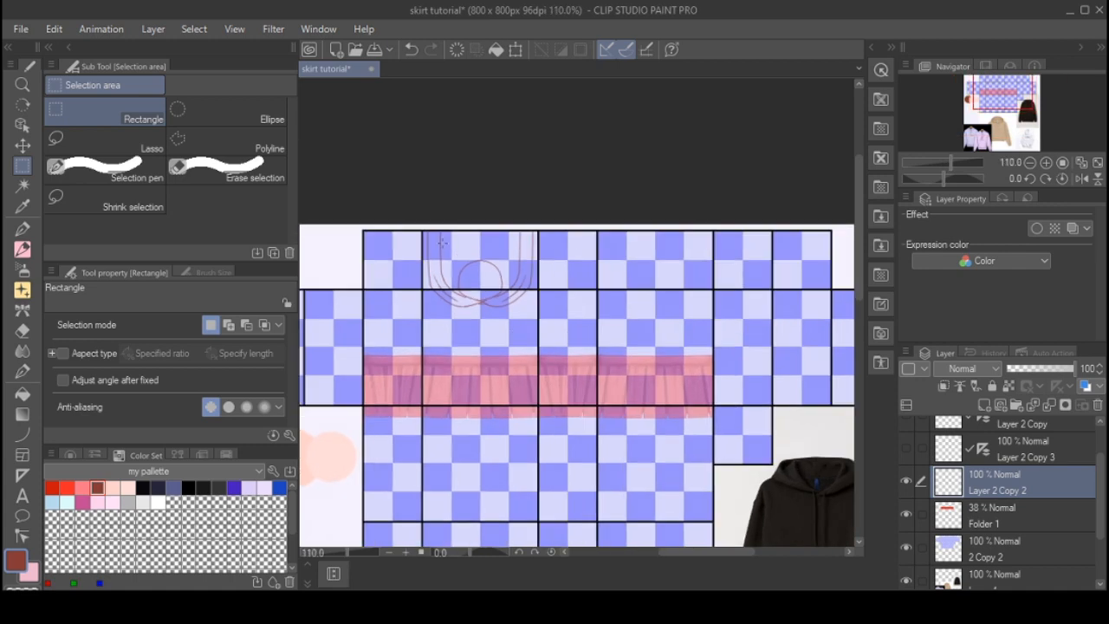
scroll(951, 496, "up", 1)
scroll(596, 338, "up", 1)
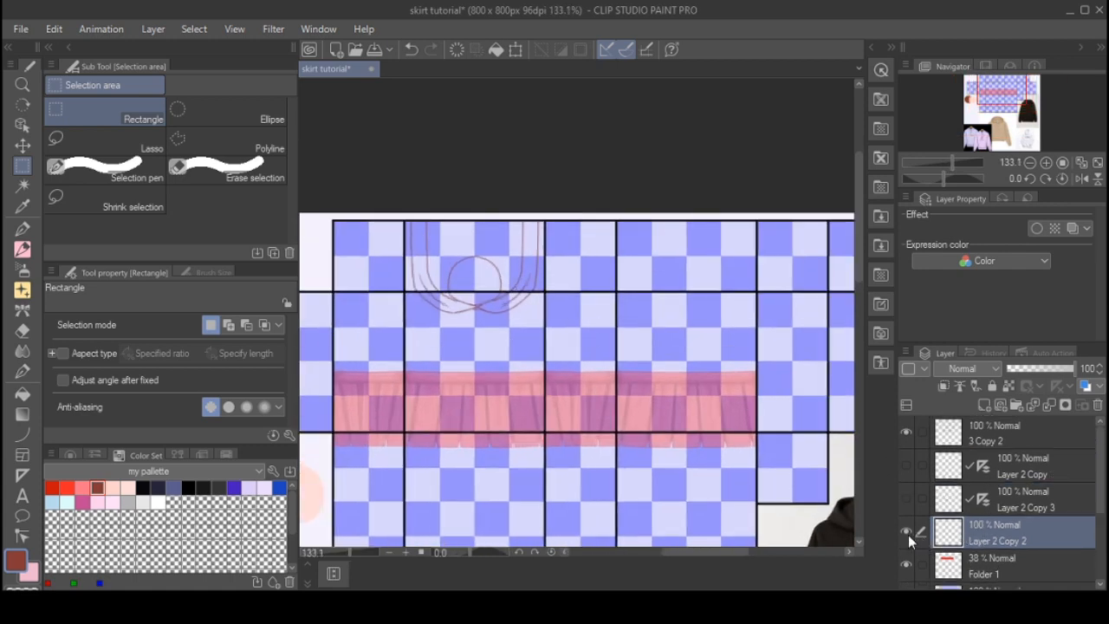
left_click(908, 534)
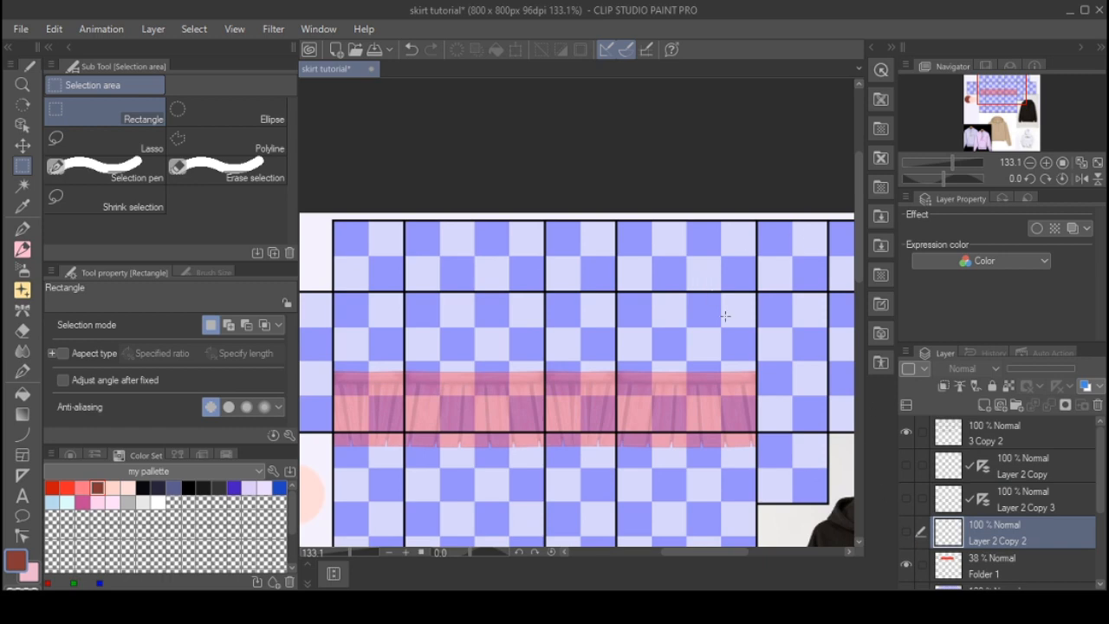
left_click(905, 532)
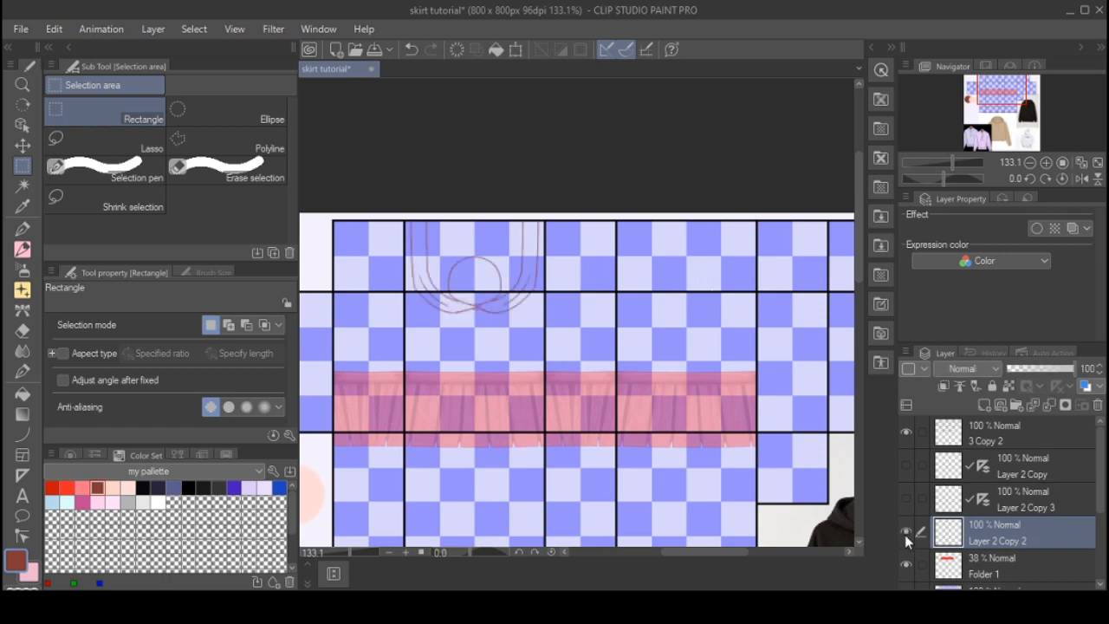
- Duplicate the top-row hood line art from a rectangular selection spanning the front, side and back panels
scroll(468, 243, "up", 2)
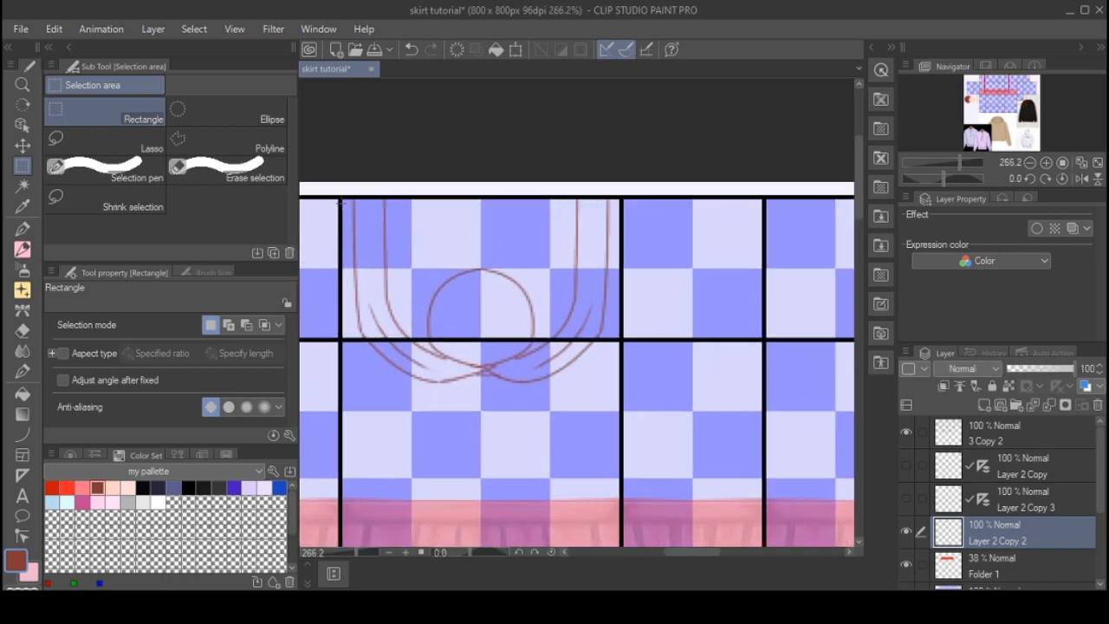
mouse_move(343, 197)
left_mouse_down()
mouse_move(578, 310)
mouse_move(840, 337)
mouse_move(765, 339)
mouse_move(507, 201)
mouse_move(292, 186)
mouse_move(175, 198)
left_mouse_up()
key("ctrl+d")
left_click_drag(634, 268, 555, 205)
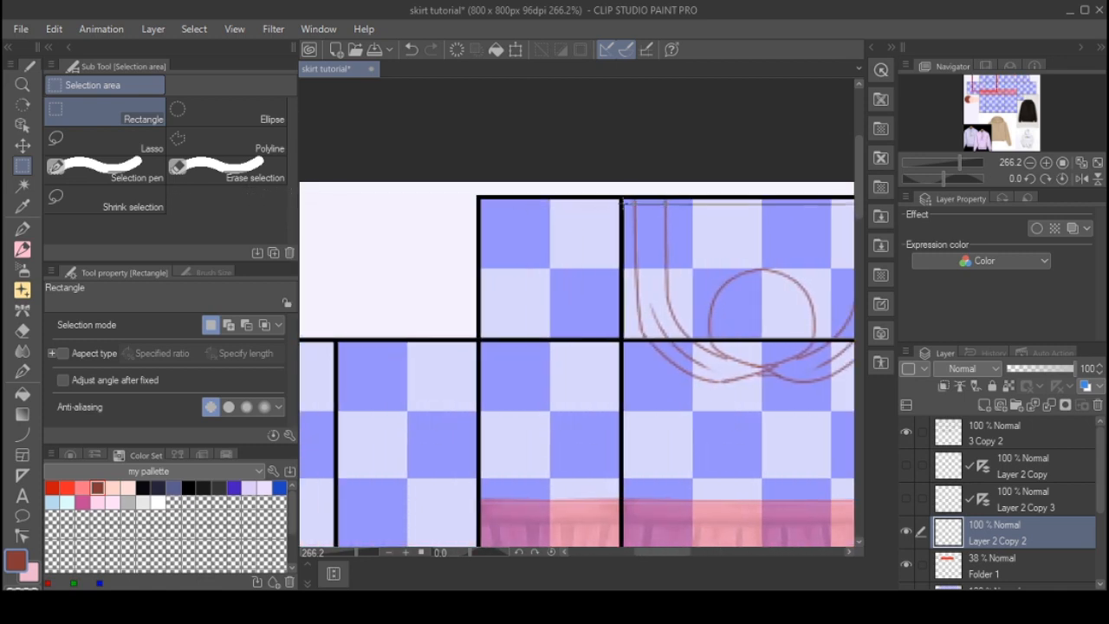
left_click_drag(625, 197, 624, 199)
scroll(615, 164, "down", 6)
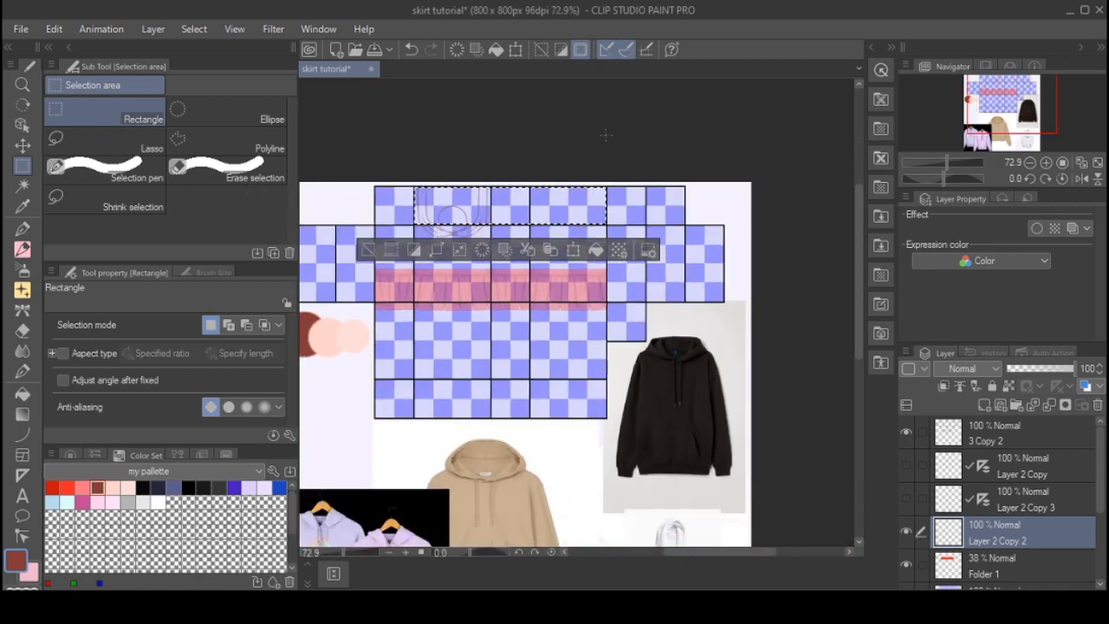
key("ctrl+c")
key("ctrl+v")
- Flip the duplicated hood lines horizontally and vertically into the back panel's top section, and clear the selection
scroll(572, 135, "up", 2)
key("ctrl+t")
scroll(396, 136, "up", 3)
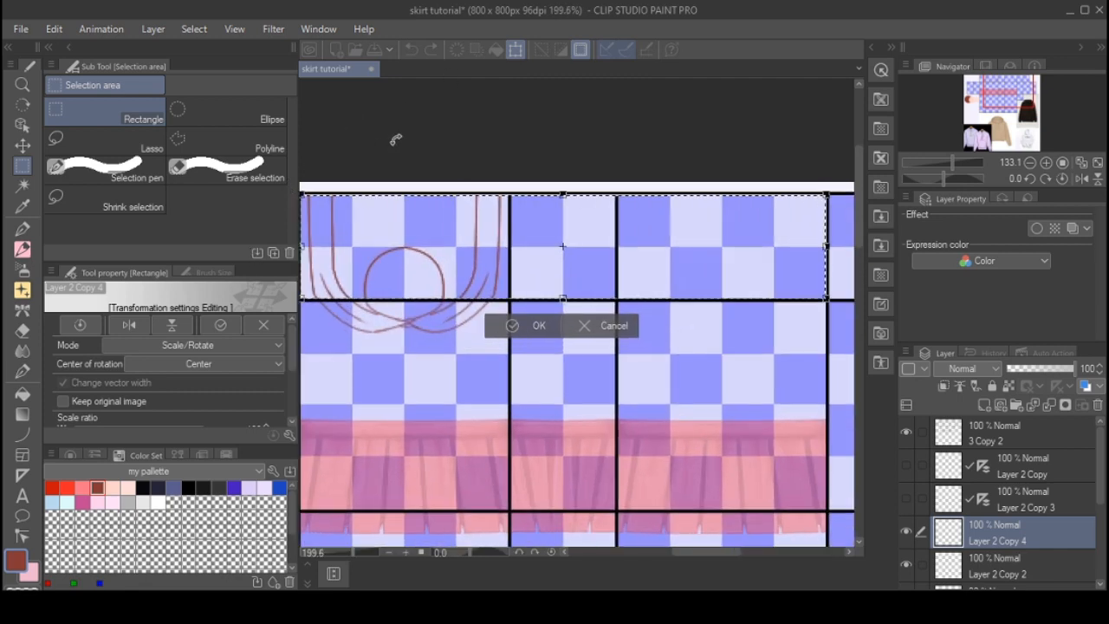
left_click(130, 327)
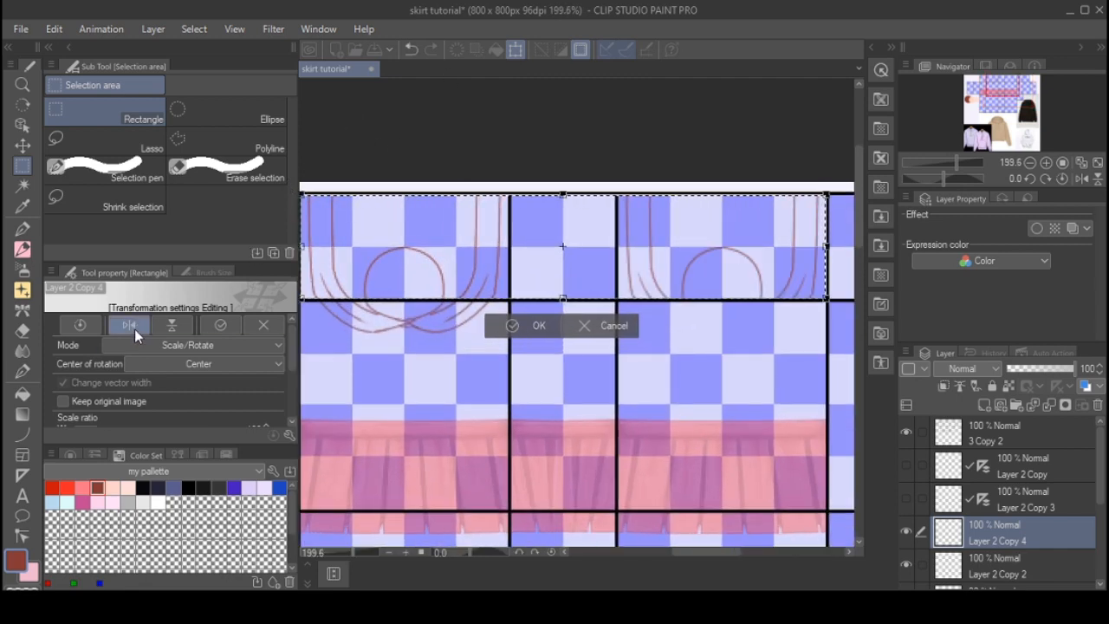
left_click(172, 324)
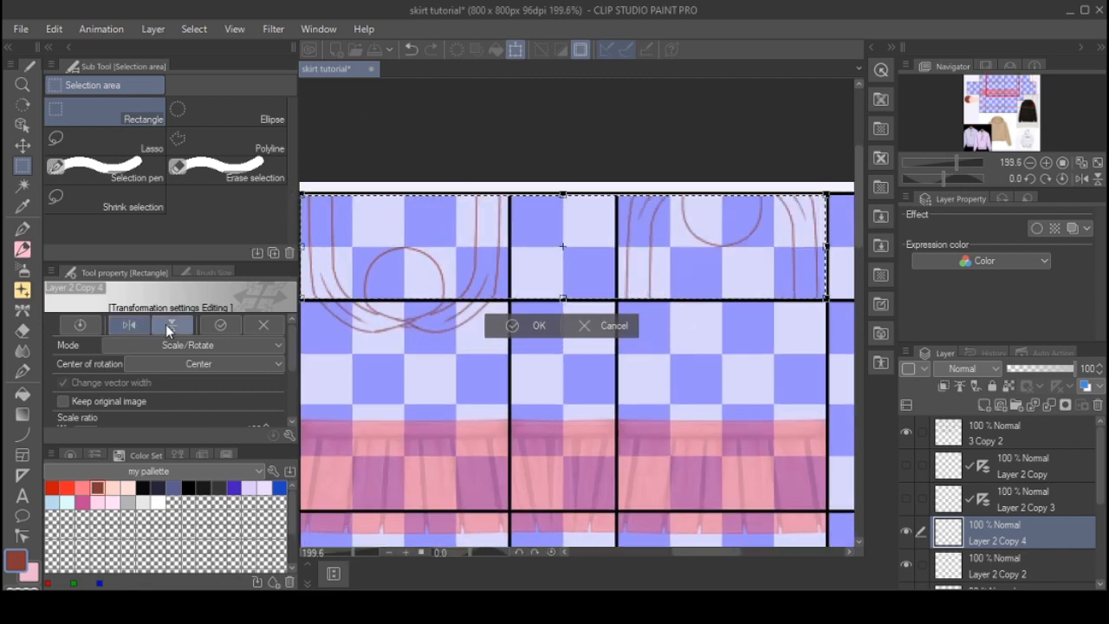
left_click(538, 326)
scroll(493, 257, "down", 3)
key("ctrl+d")
- Merge the flipped hood copy with the Layer 2 Copy 2 line art into a single layer
scroll(1021, 477, "down", 4)
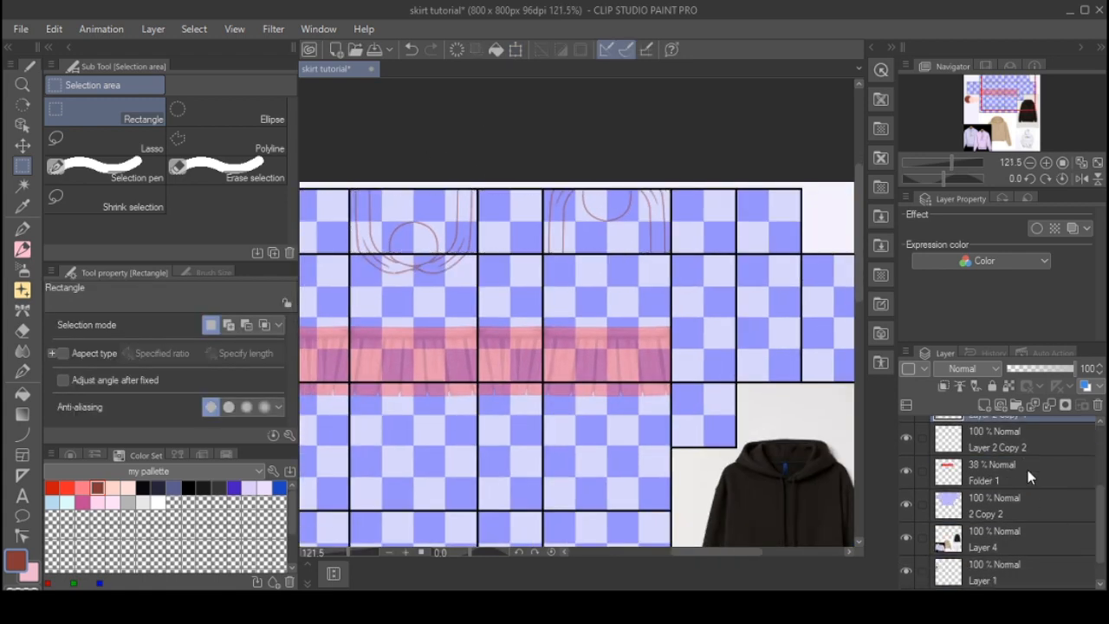
left_click(1021, 450)
key("shift+alt+e")
- Extend the back hood's two side lines below the seam with the Curve tool, bending both towards the panel's centre
scroll(658, 205, "up", 3)
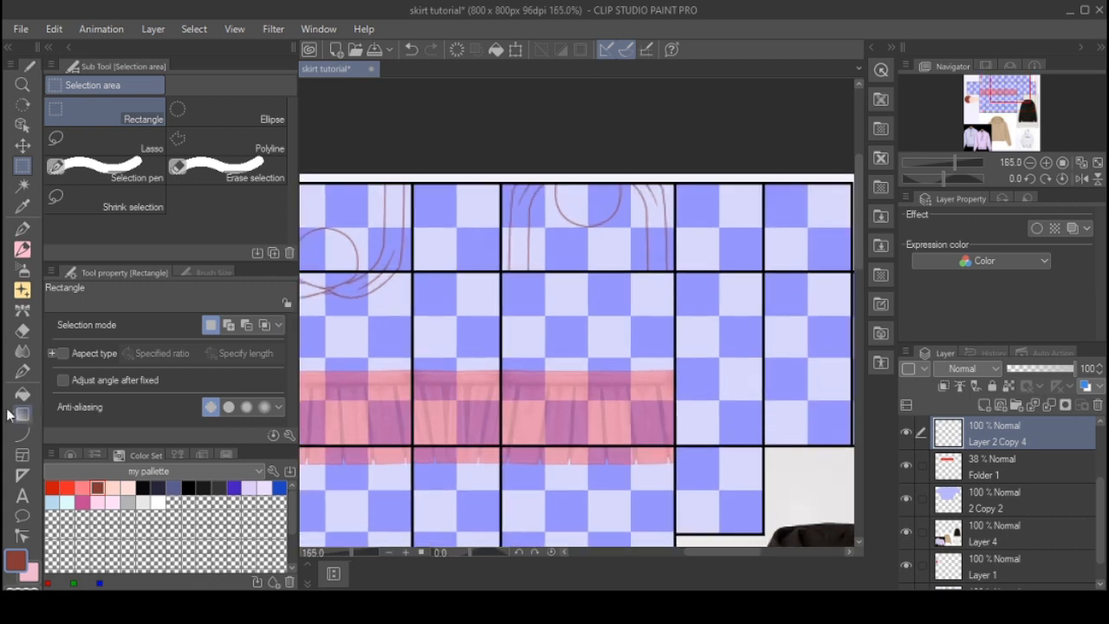
left_click(22, 435)
scroll(497, 264, "up", 4)
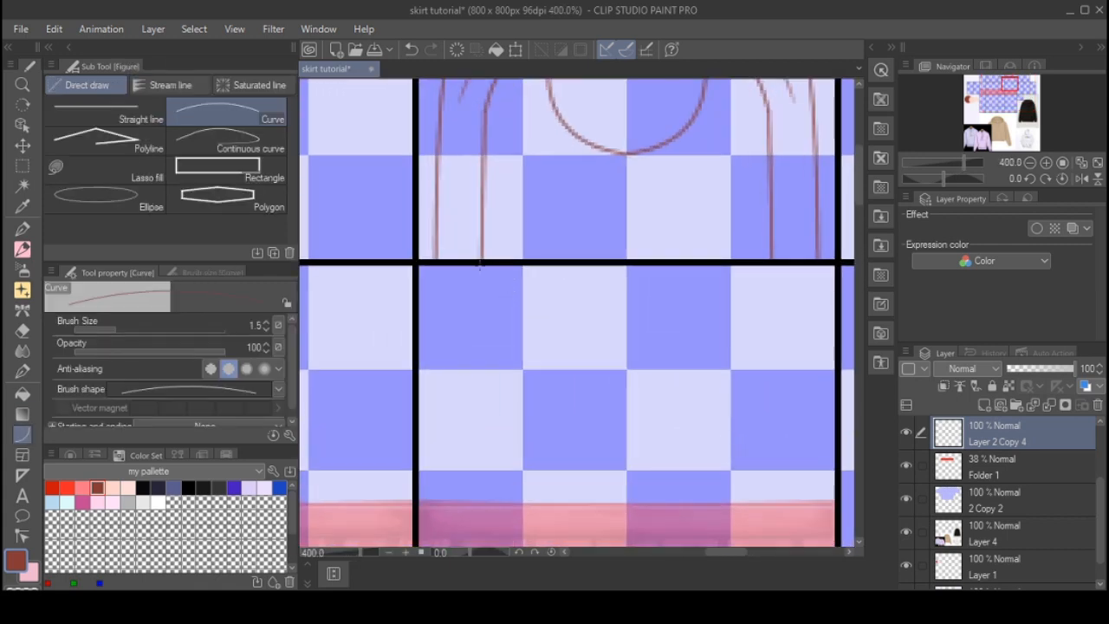
left_click_drag(481, 265, 625, 313)
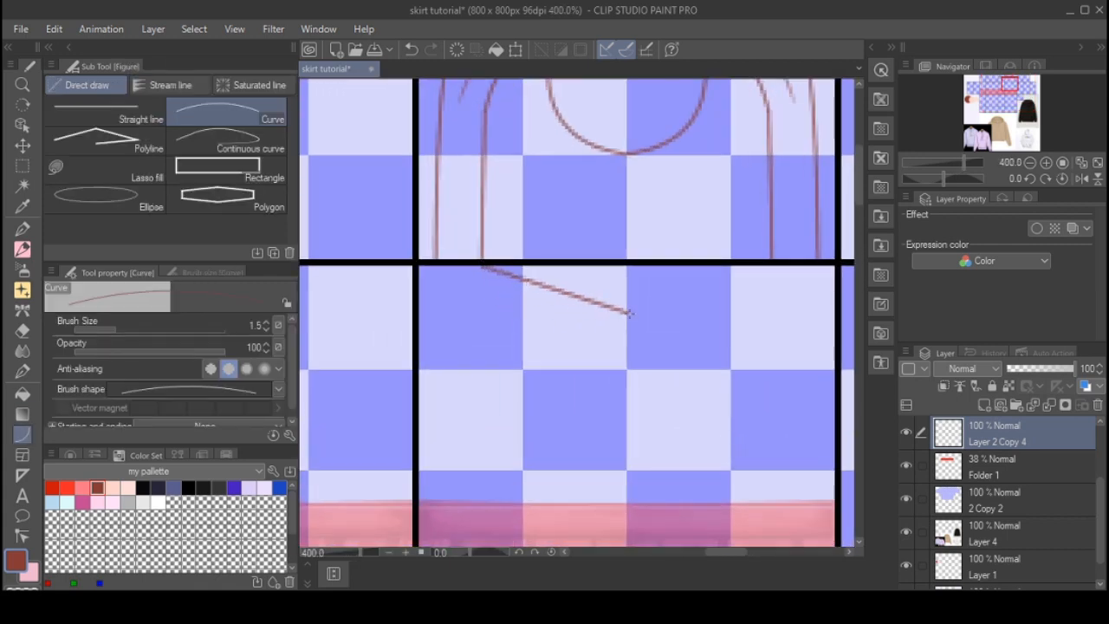
left_click(502, 305)
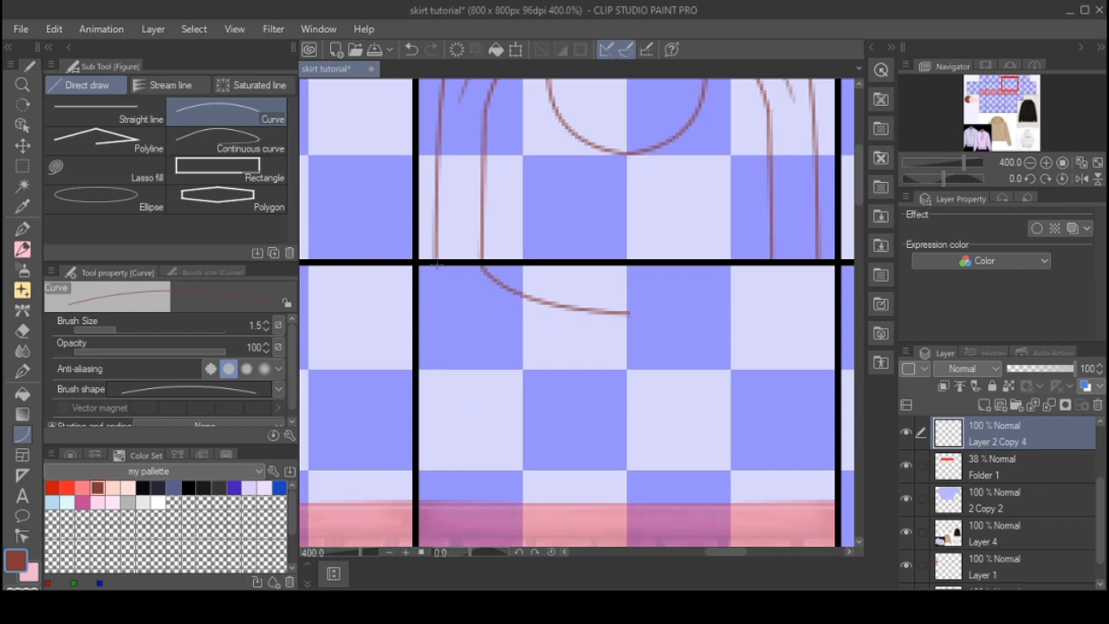
left_click_drag(461, 326, 625, 382)
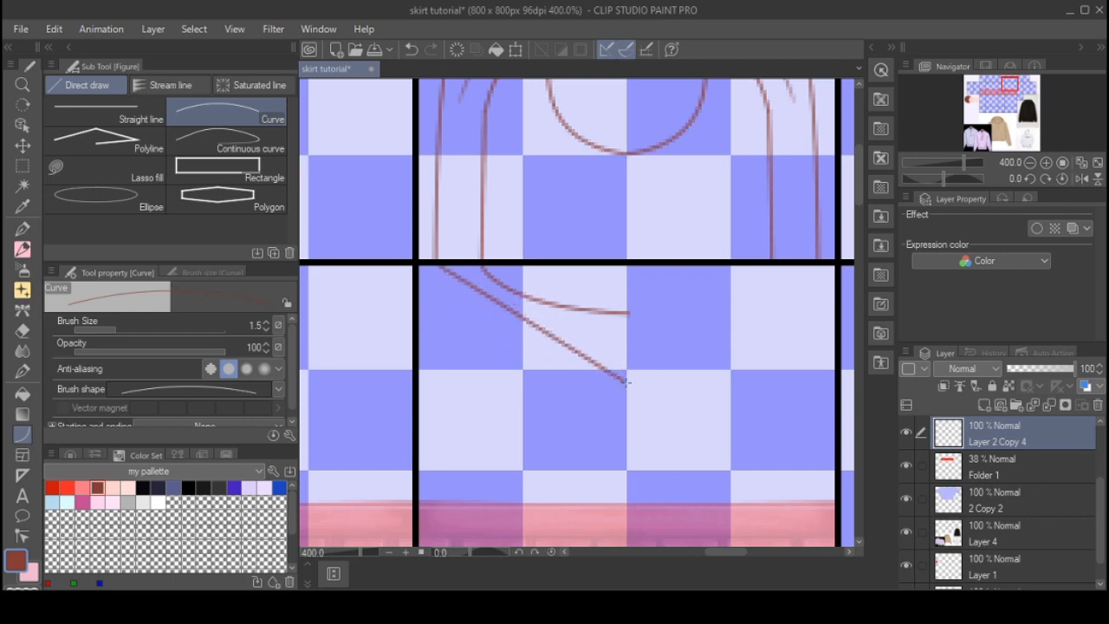
left_click(509, 375)
left_click(449, 371)
scroll(400, 252, "down", 5)
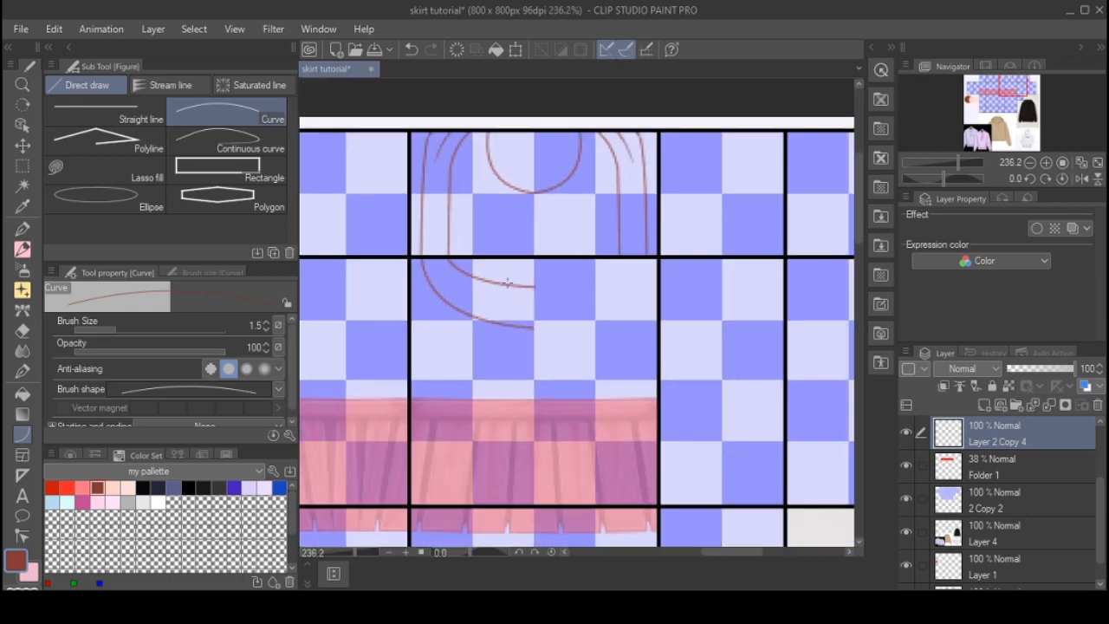
- Trim the ends of the two lower hood curves that extend past the back panel's centre line
scroll(532, 310, "up", 2)
scroll(532, 309, "up", 3)
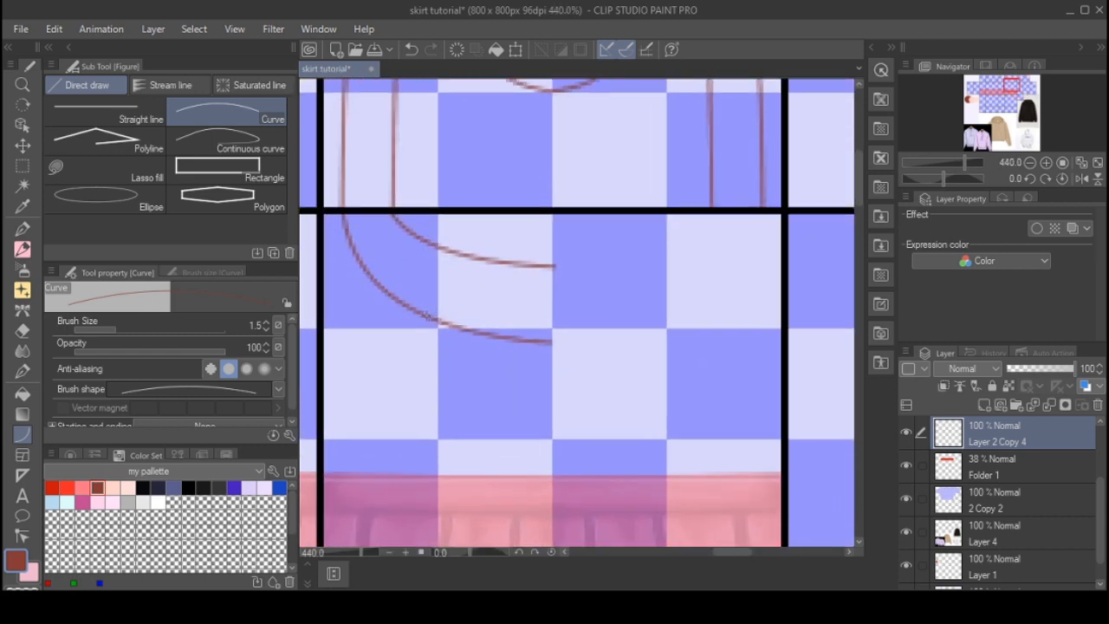
left_click(23, 167)
mouse_move(703, 462)
left_mouse_down()
mouse_move(546, 220)
mouse_move(553, 210)
left_mouse_up()
key("Delete")
key("ctrl+d")
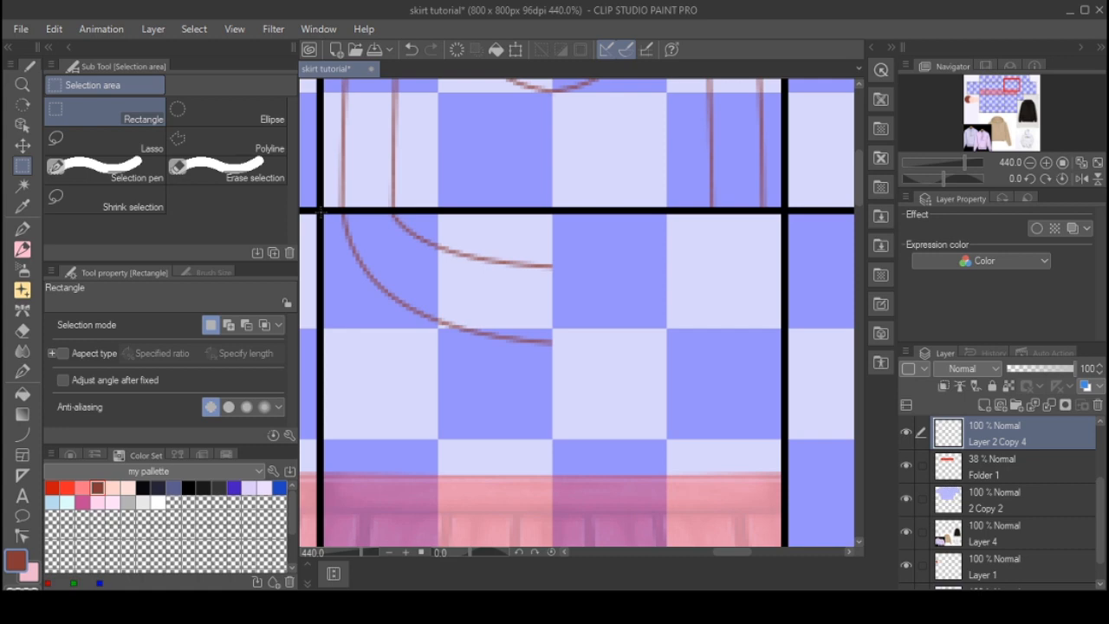
- Complete the back hood's lower curves with a horizontally flipped copy, merging it into the hood line art layer
left_click_drag(323, 214, 781, 422)
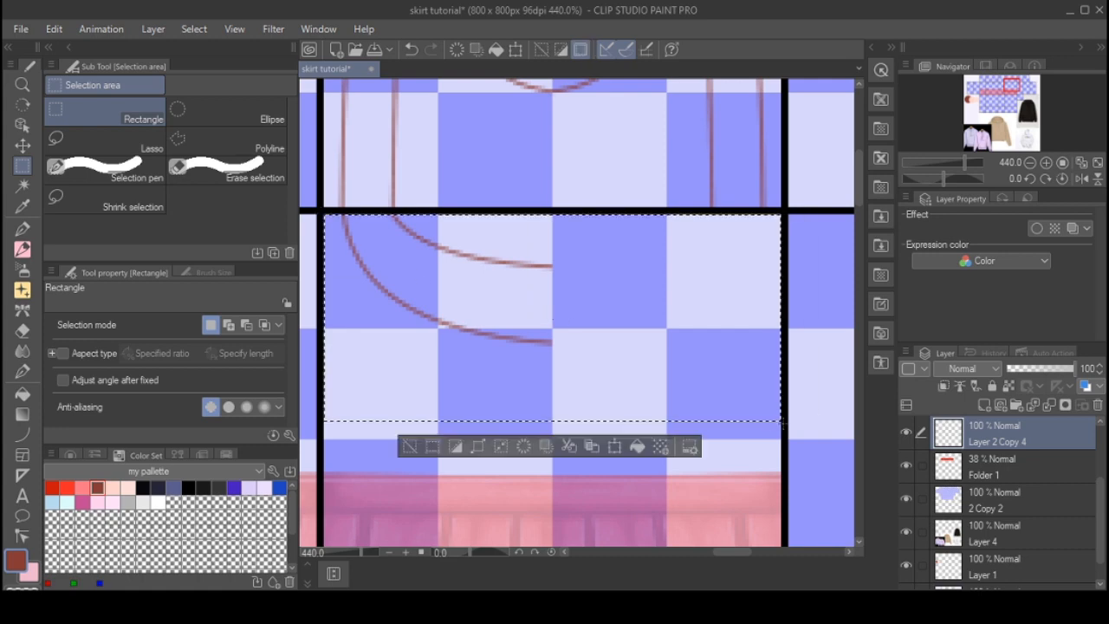
key("ctrl+c")
key("ctrl+v")
key("ctrl+t")
left_click(130, 321)
scroll(743, 349, "down", 2)
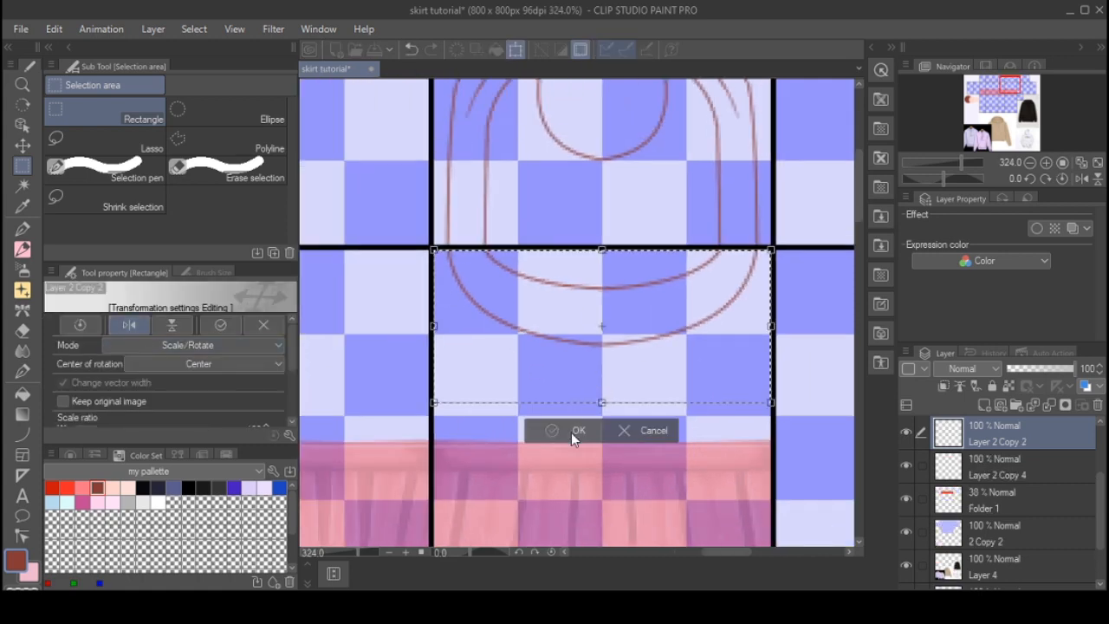
left_click(572, 433)
left_click(1017, 463, "ctrl")
left_click(979, 389)
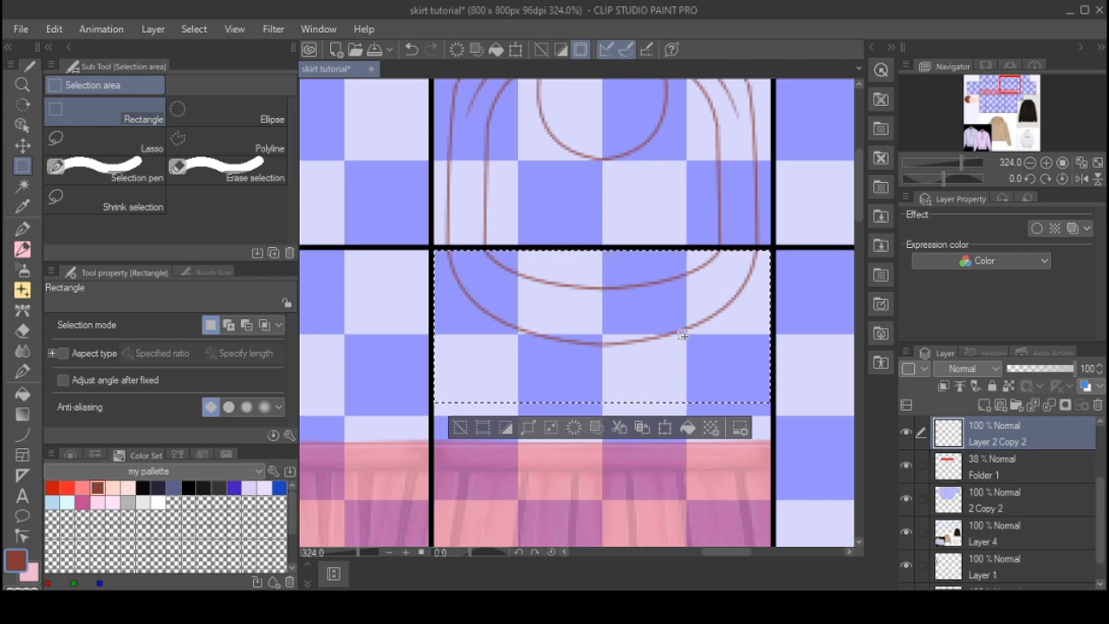
- Add short fold curves along the back hood's outer lower edge with the Curve tool
scroll(714, 365, "up", 1)
key("u")
scroll(445, 355, "up", 1)
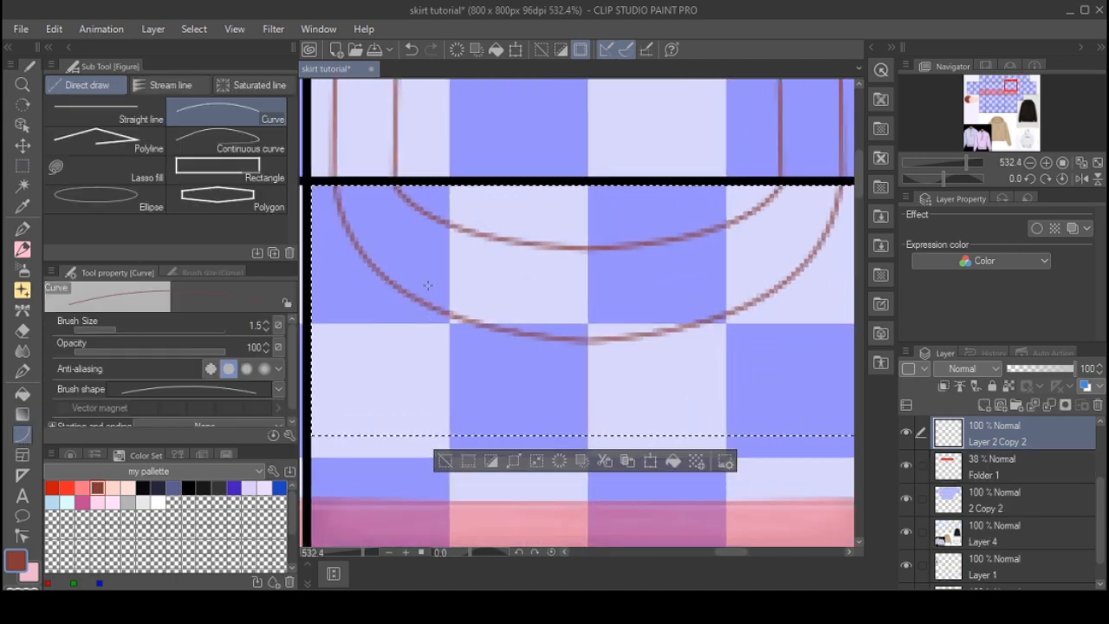
left_click_drag(428, 287, 585, 342)
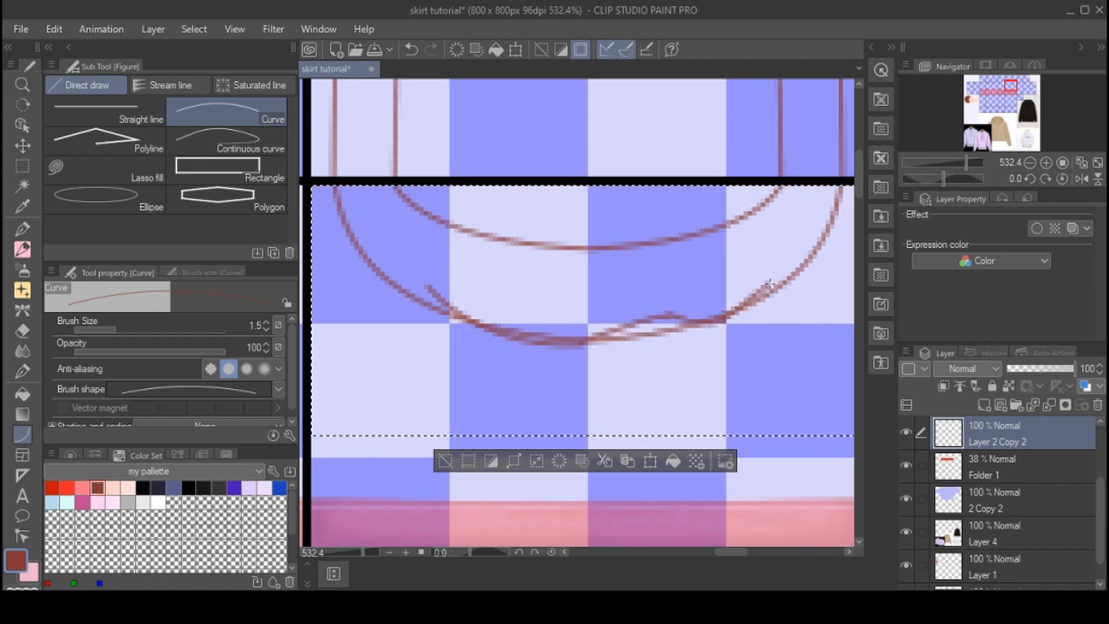
left_click(796, 258)
- Soften the fold lines on the back hood's lower edge with the soft eraser, undoing unwanted strokes
key("e")
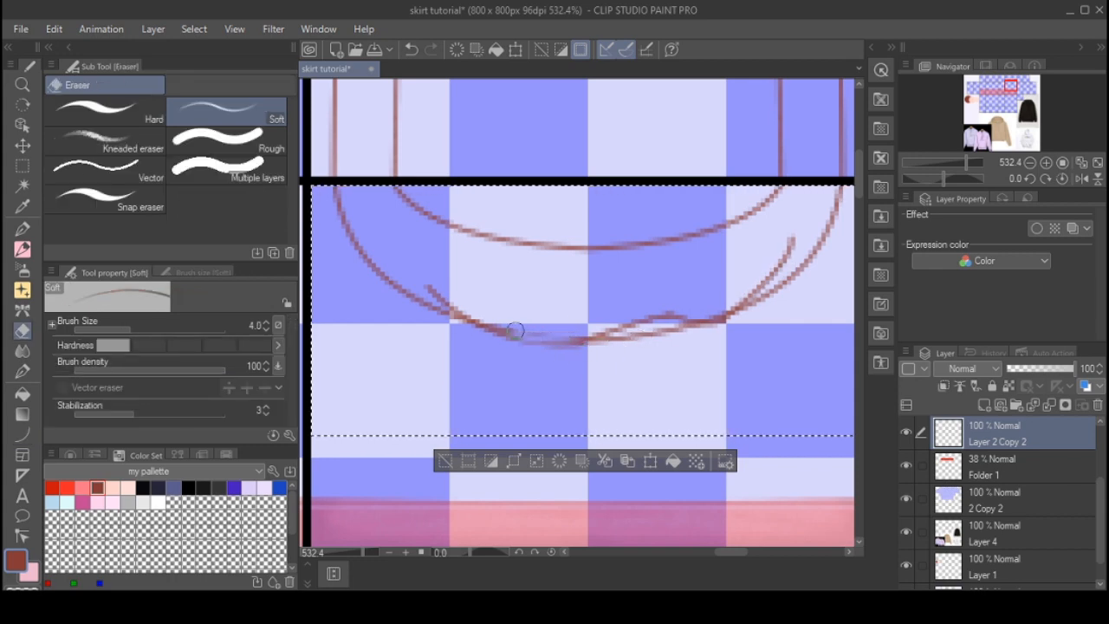
key("ctrl+z")
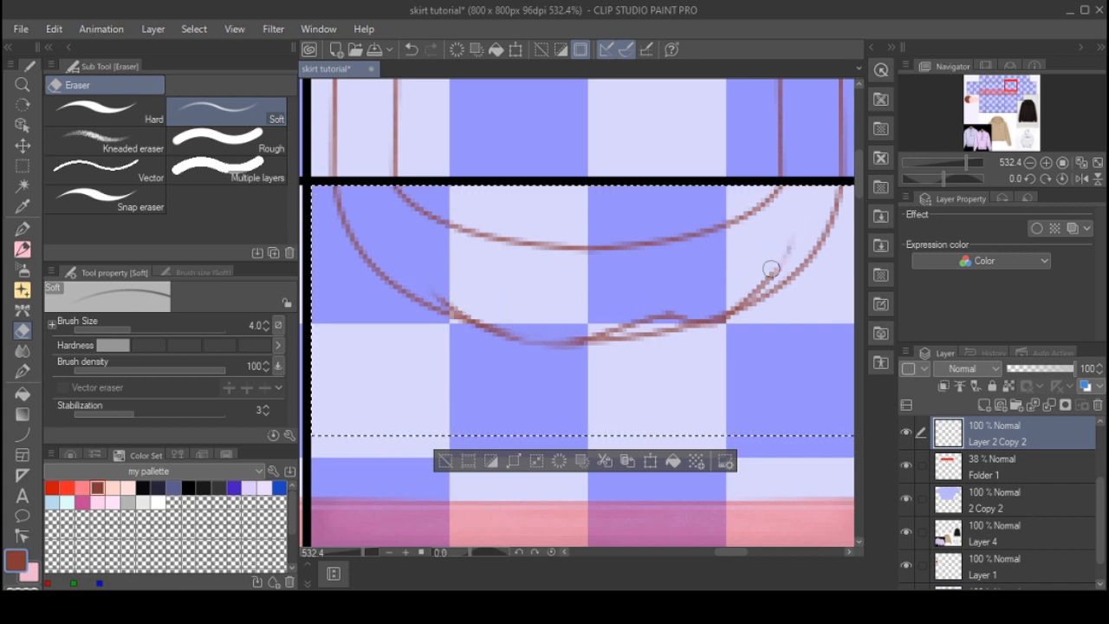
key("ctrl+z")
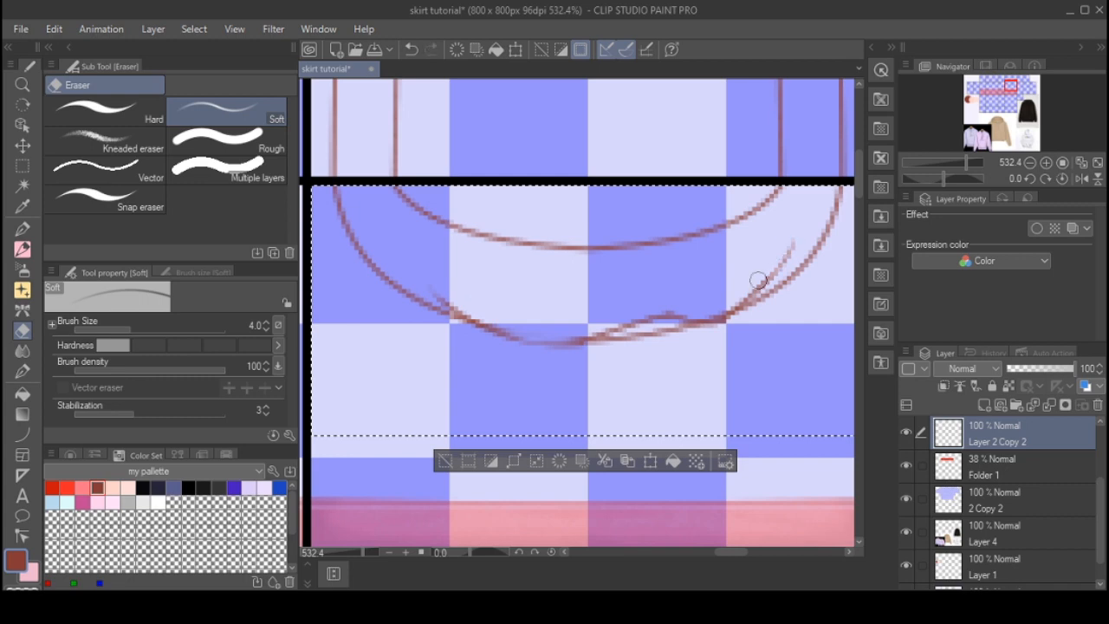
scroll(485, 272, "down", 3)
scroll(477, 268, "up", 2)
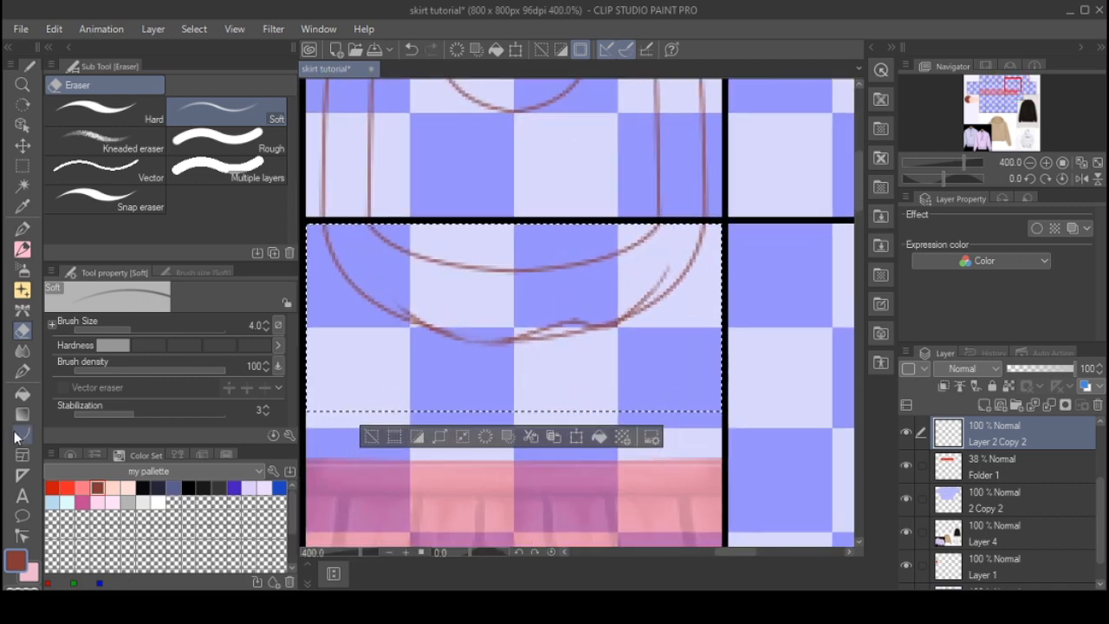
- Try a fold curve between the back hood's two lower curves, erasing it with the soft eraser at size 7
left_click(22, 435)
scroll(508, 291, "up", 1)
left_click_drag(379, 274, 674, 270)
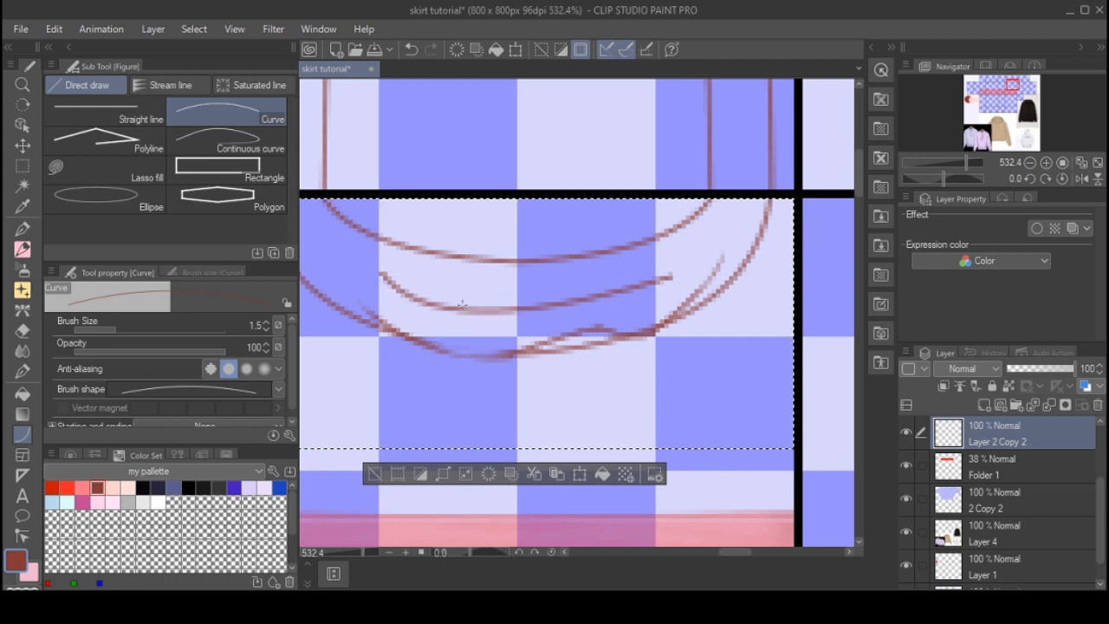
key("Escape")
left_click_drag(439, 309, 641, 277)
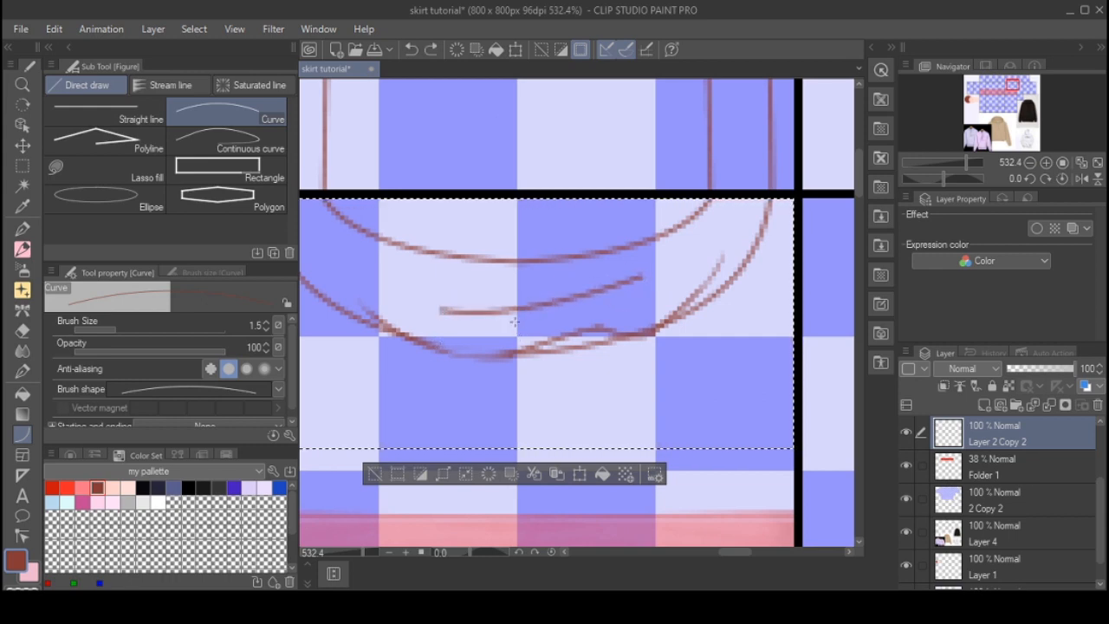
key("e")
mouse_move(431, 304)
left_mouse_down()
mouse_move(525, 304)
mouse_move(468, 301)
mouse_move(589, 287)
mouse_move(667, 257)
left_mouse_up()
key("bracketright")
key("bracketright")
key("bracketright")
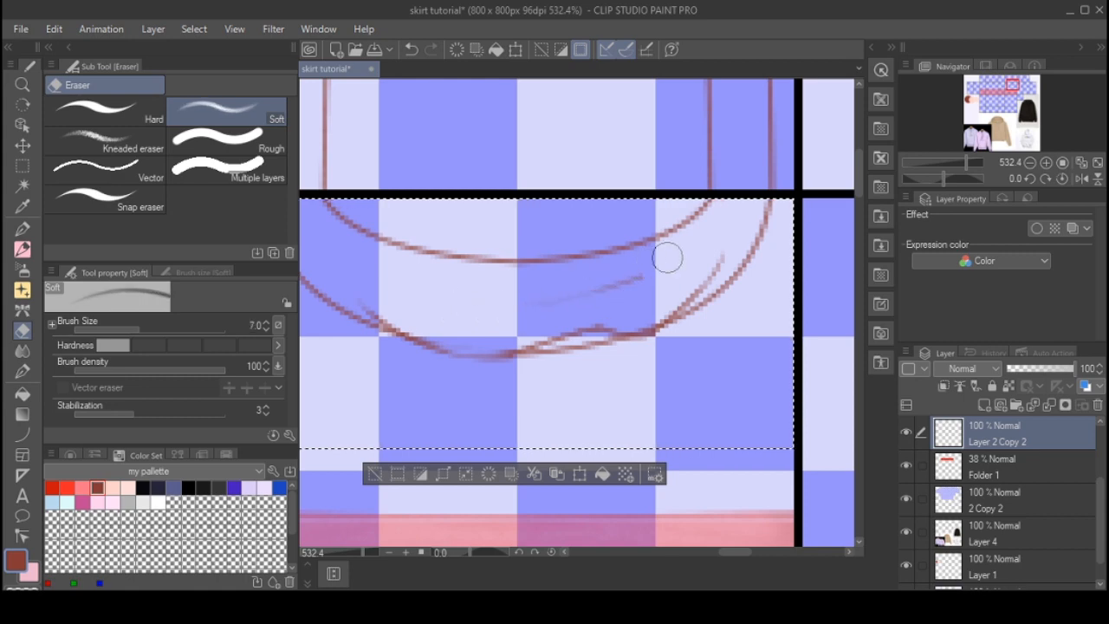
scroll(688, 273, "down", 5)
scroll(598, 210, "up", 2)
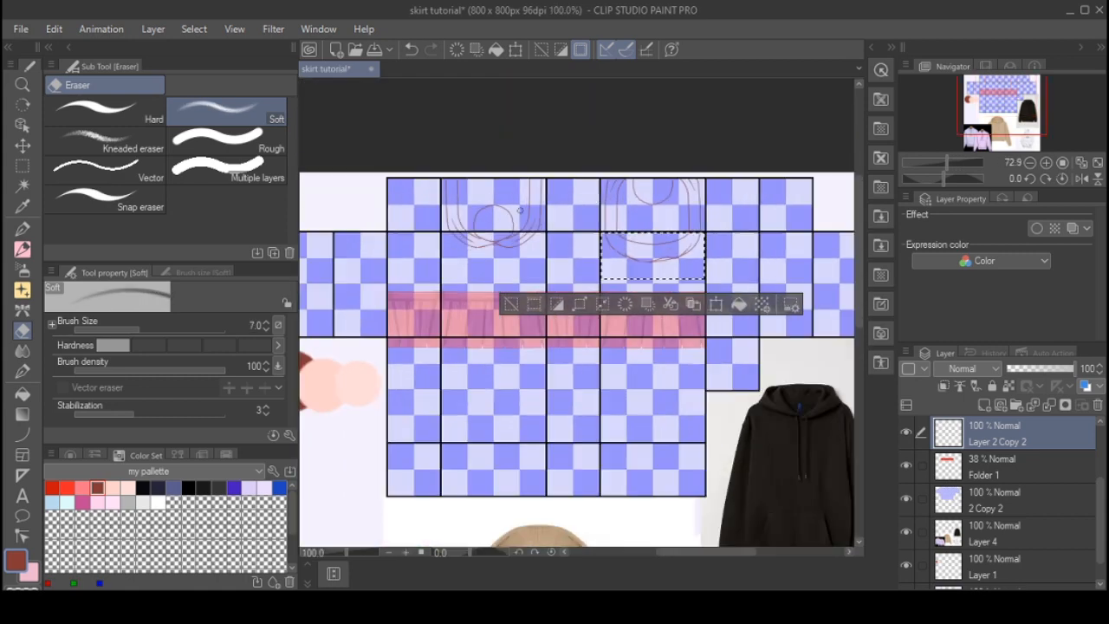
- Clear the back panel's selection and compare the front and back hood line art across the template
left_click(23, 165)
key("ctrl+d")
scroll(462, 159, "down", 3)
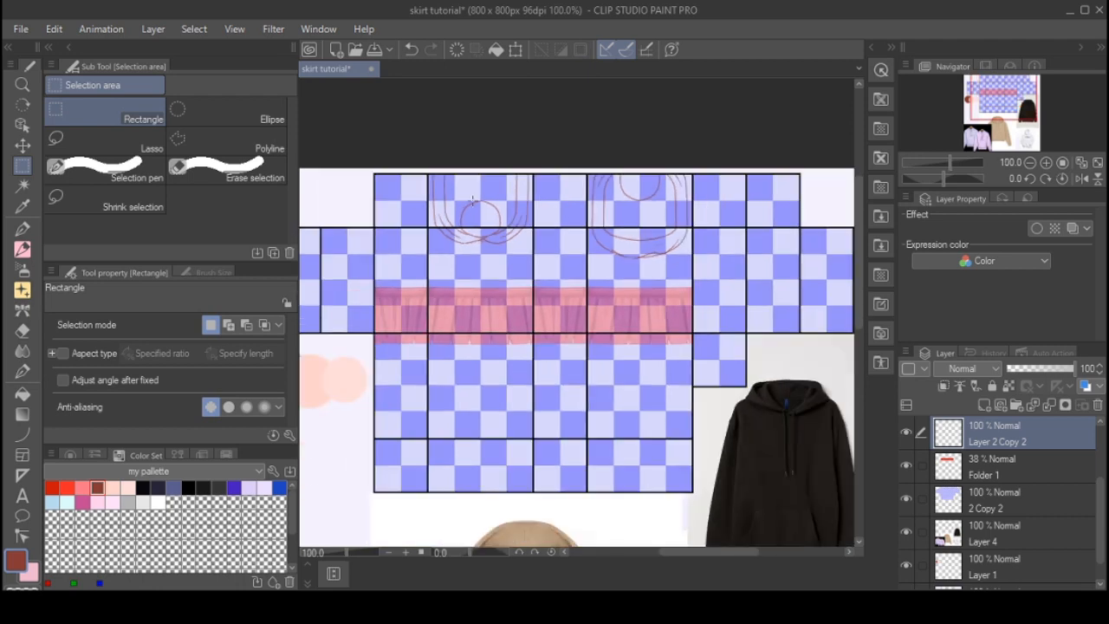
scroll(463, 159, "up", 4)
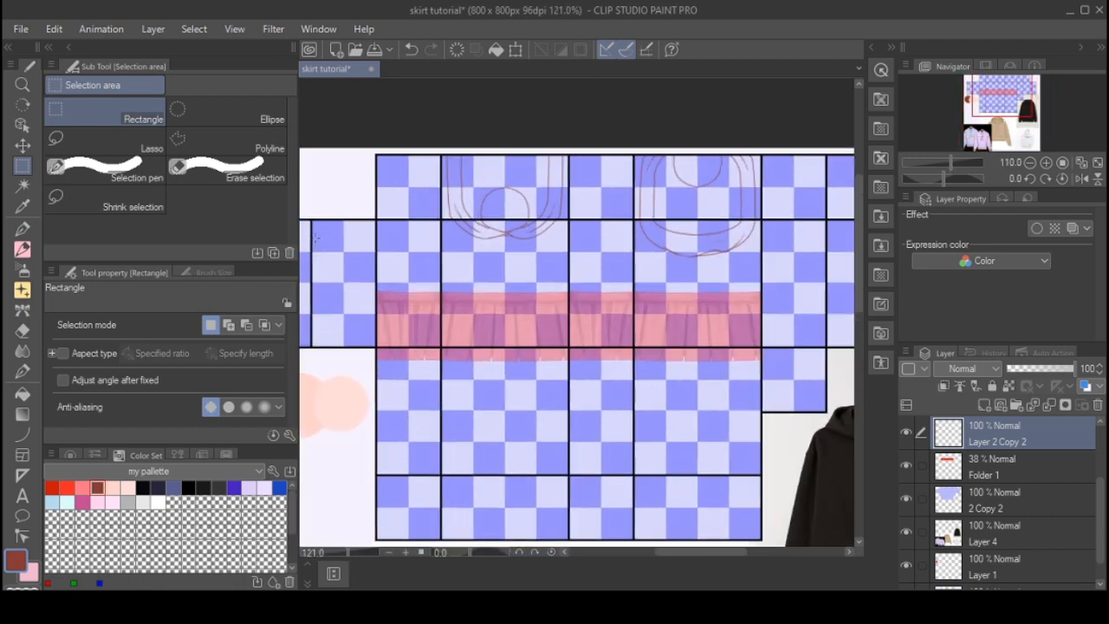
scroll(542, 205, "down", 1)
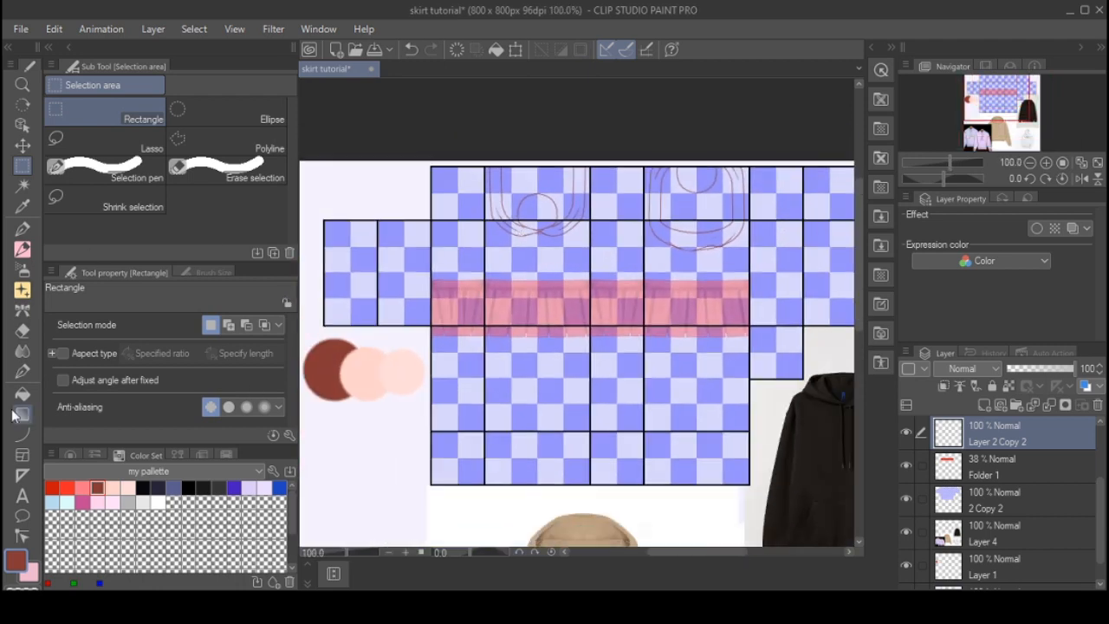
- Try a curve just above the skirt's waistband on the front panel, and delete it using a rectangular selection
left_click(23, 434)
scroll(559, 296, "up", 5)
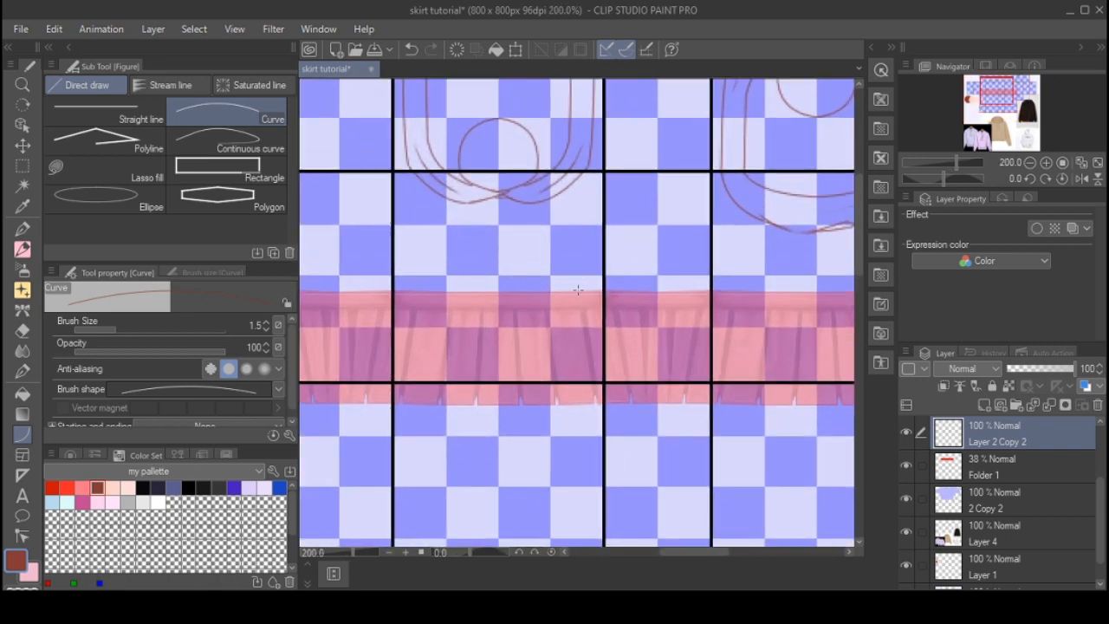
left_click_drag(604, 284, 432, 288)
scroll(539, 293, "down", 1)
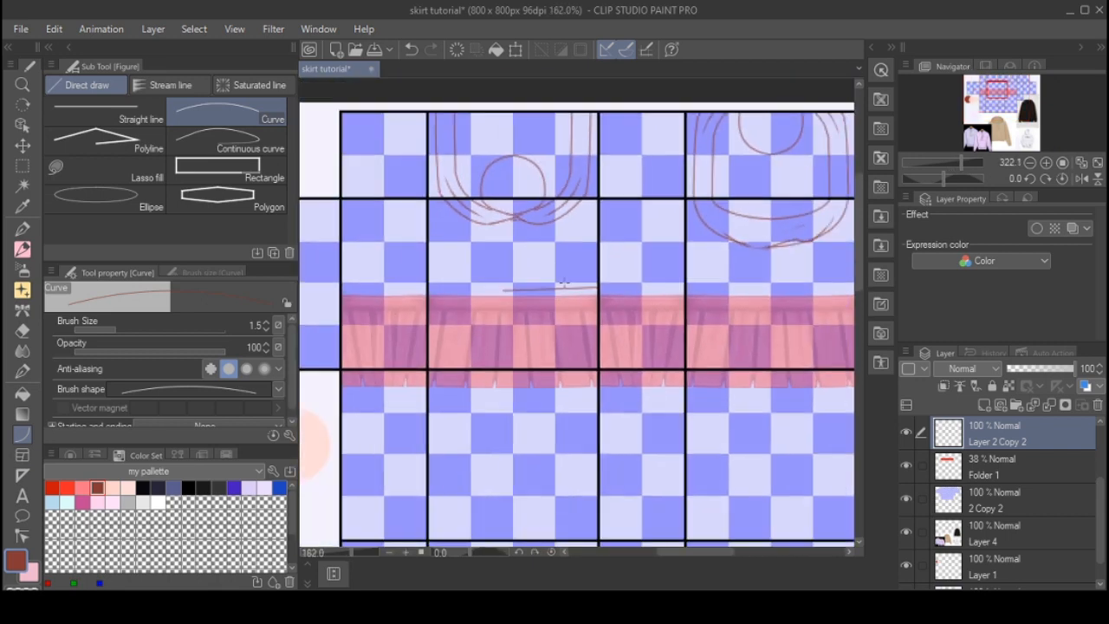
left_click(23, 165)
left_click_drag(672, 376, 719, 366)
left_click(578, 319)
key("Delete")
key("ctrl+d")
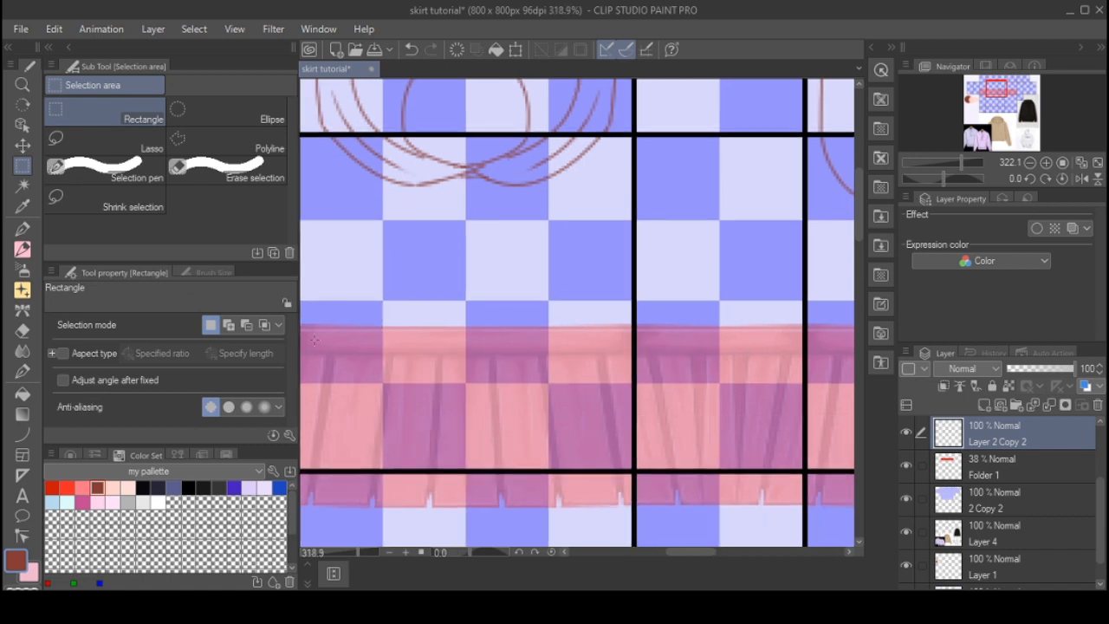
- Draw a wavy curve along the skirt's waistband from the front panel's centre to its edge bordering the middle side panel, undoing one unwanted segment
scroll(586, 202, "down", 1)
left_click(23, 433)
scroll(440, 346, "down", 2)
scroll(440, 347, "up", 3)
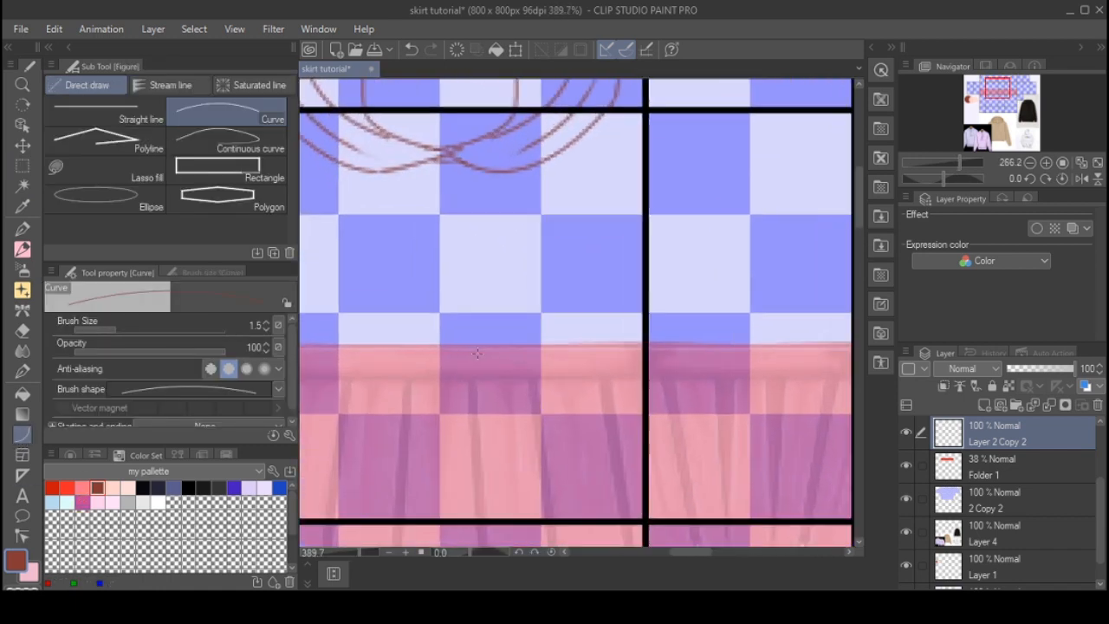
left_click_drag(509, 363, 570, 350)
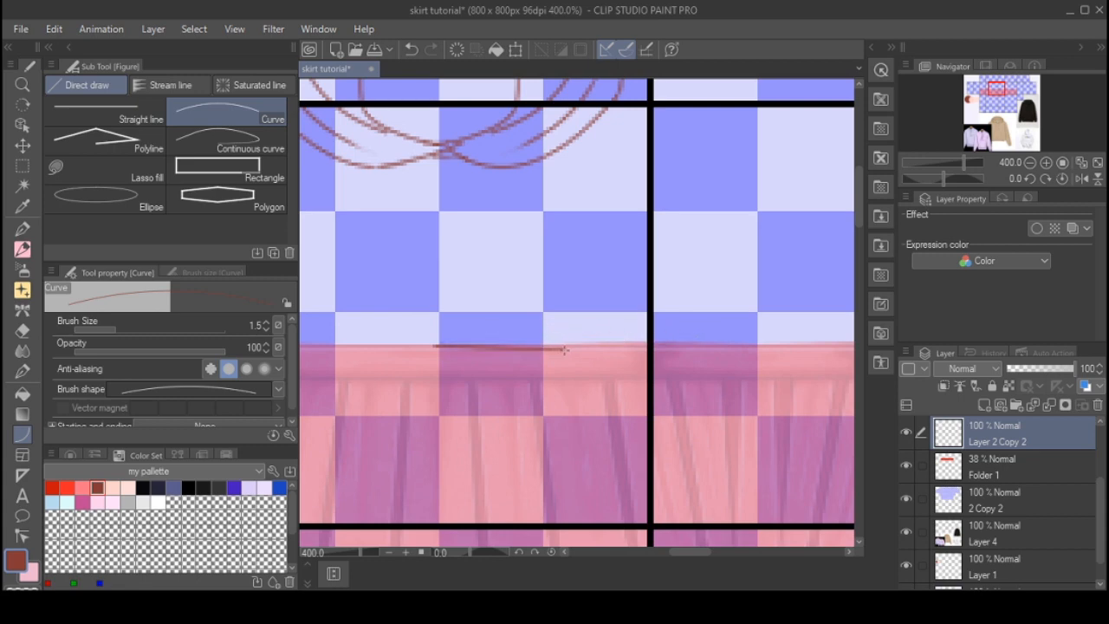
key("ctrl+z")
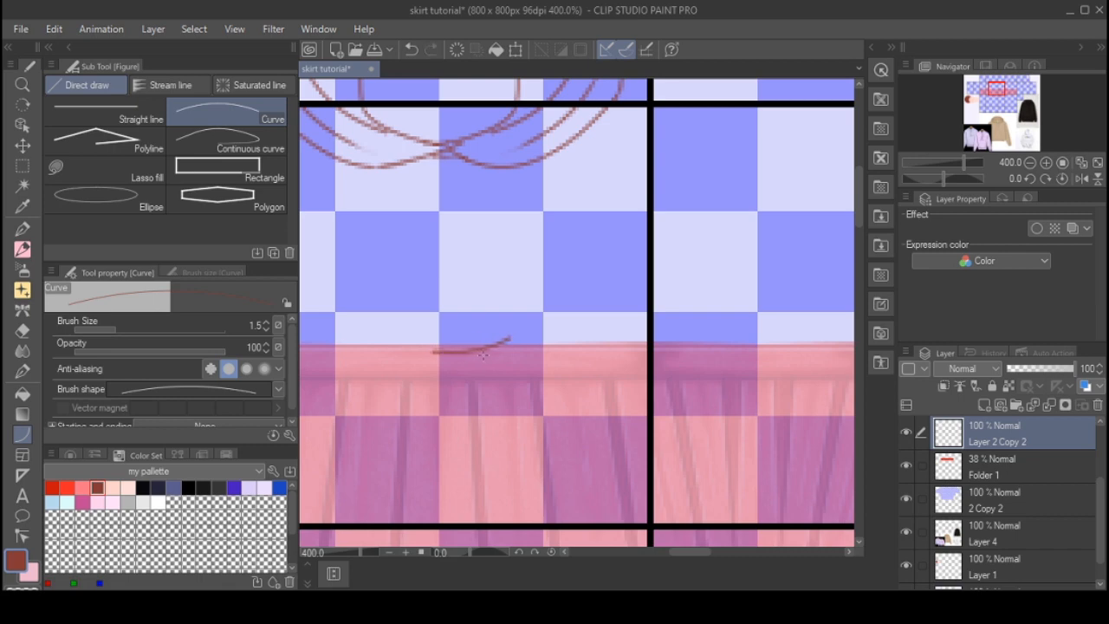
left_click_drag(570, 337, 592, 356)
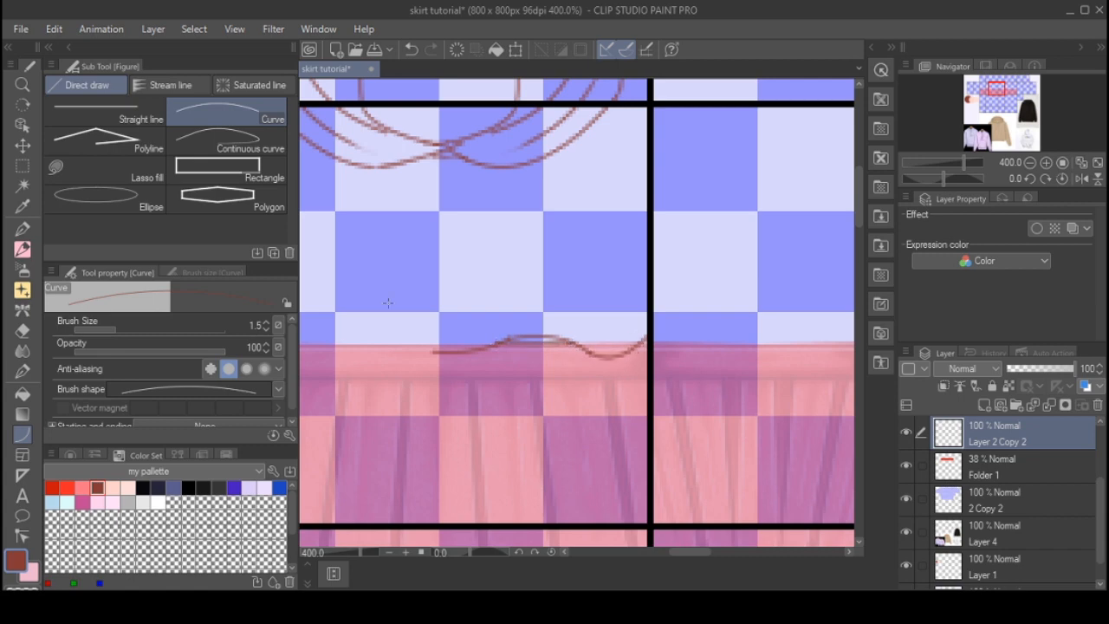
scroll(389, 302, "down", 5)
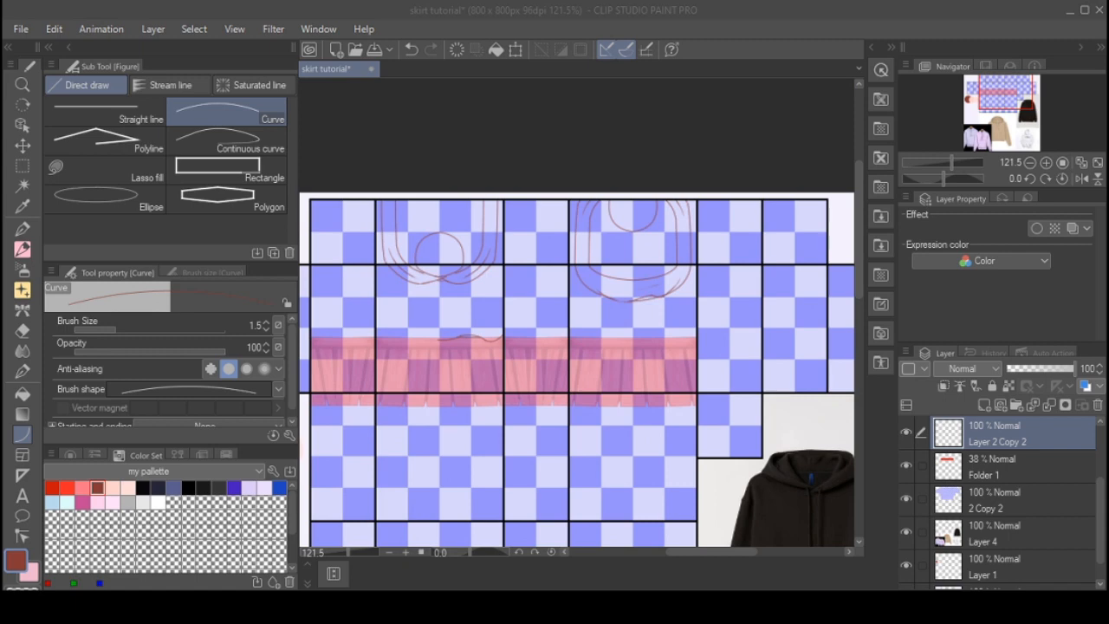
scroll(532, 277, "up", 5)
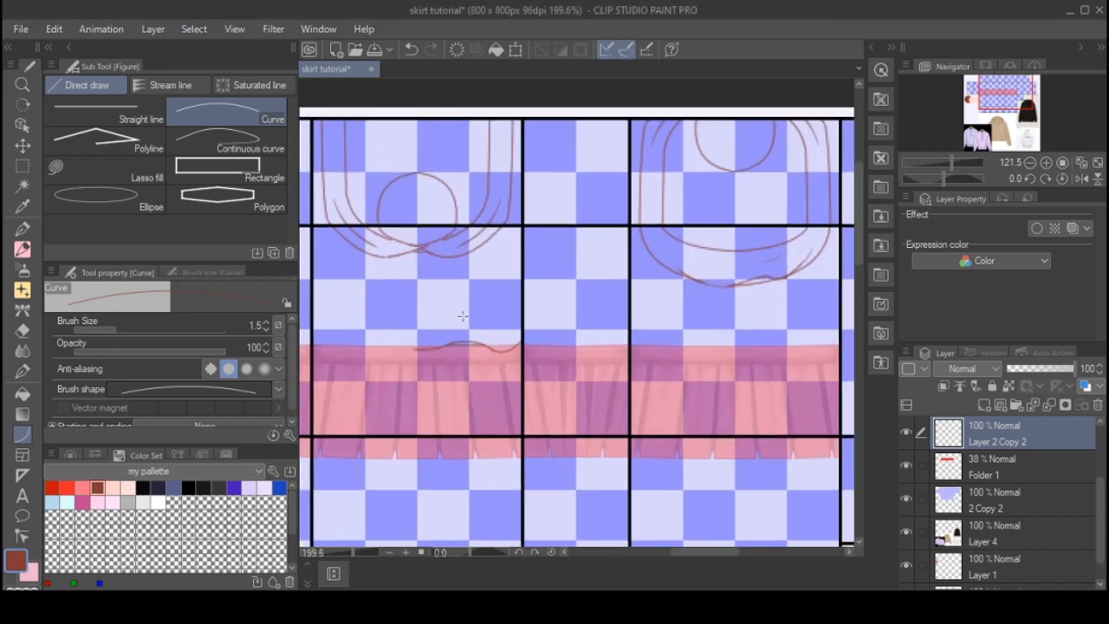
scroll(532, 277, "down", 3)
scroll(613, 426, "up", 3)
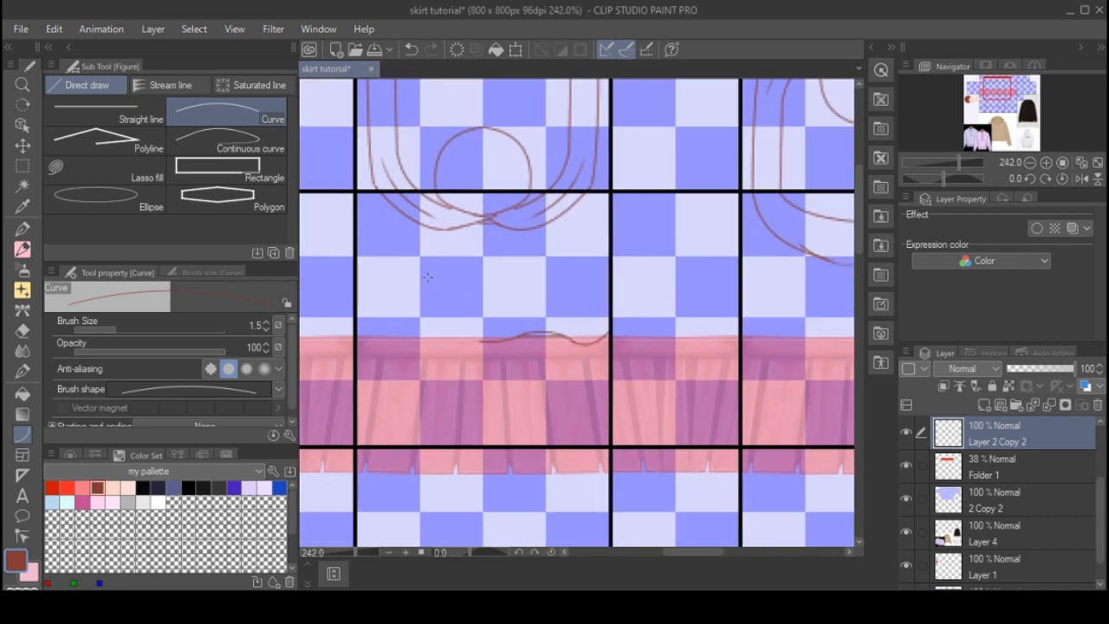
- Trim the wavy curve's overshoot past the front panel's centre line with a narrow rectangular selection
key("m")
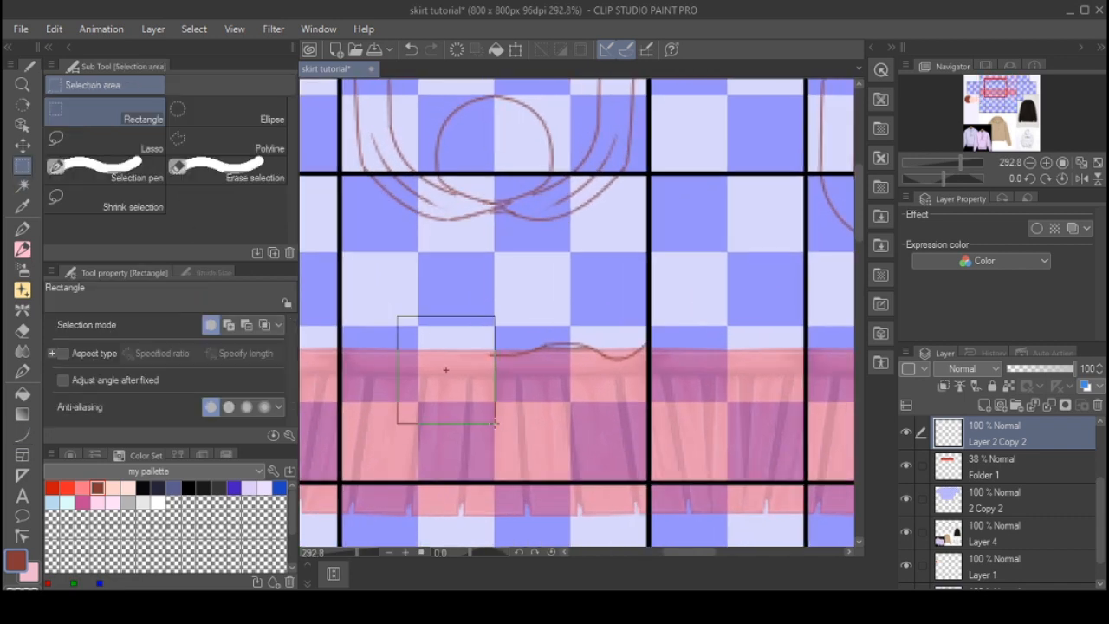
left_click_drag(495, 424, 494, 424)
left_click_drag(448, 289, 490, 423)
left_click(472, 288)
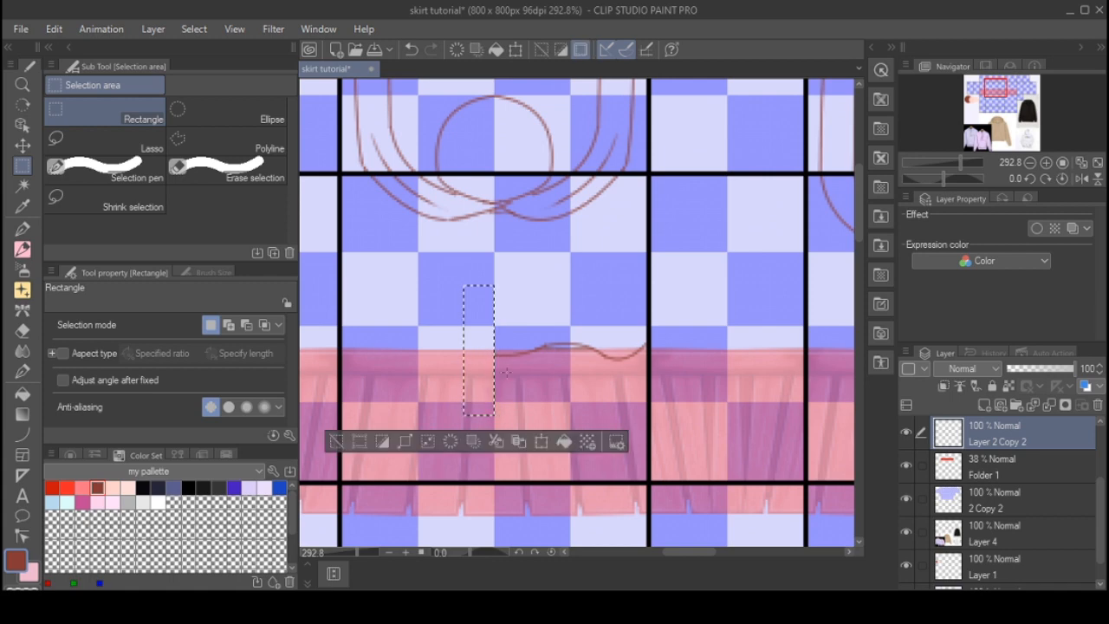
- Duplicate the waist curve within a front-panel selection, flip the copy horizontally to complete the other half, and merge it with the original
left_click(658, 305)
left_click_drag(644, 279, 342, 420)
key("ctrl+c")
key("ctrl+v")
key("ctrl+t")
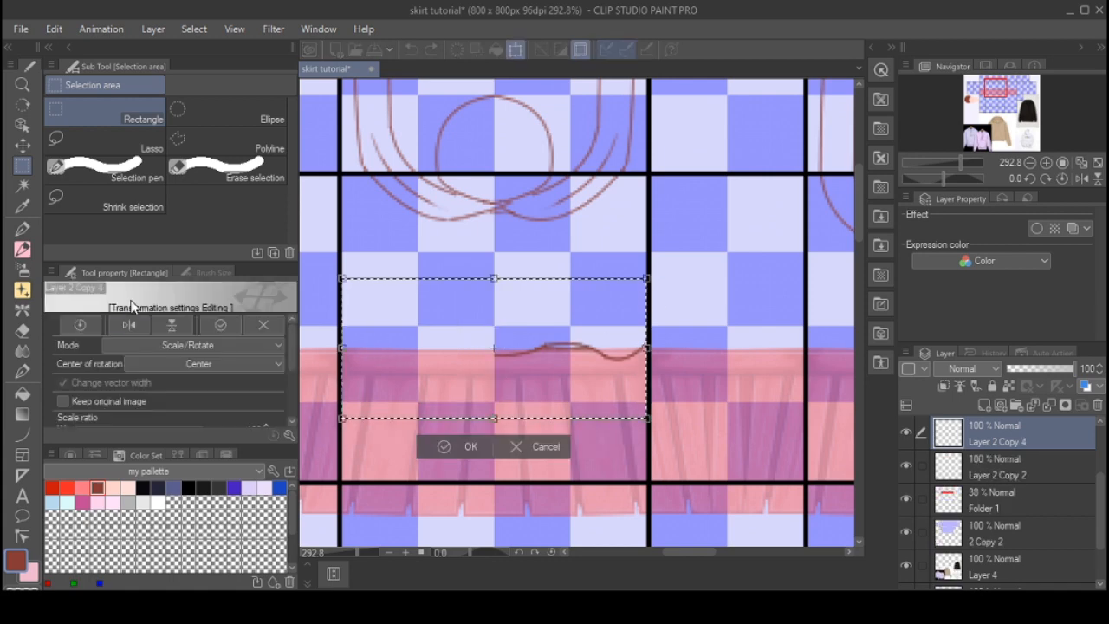
scroll(463, 393, "down", 2)
left_click(462, 394)
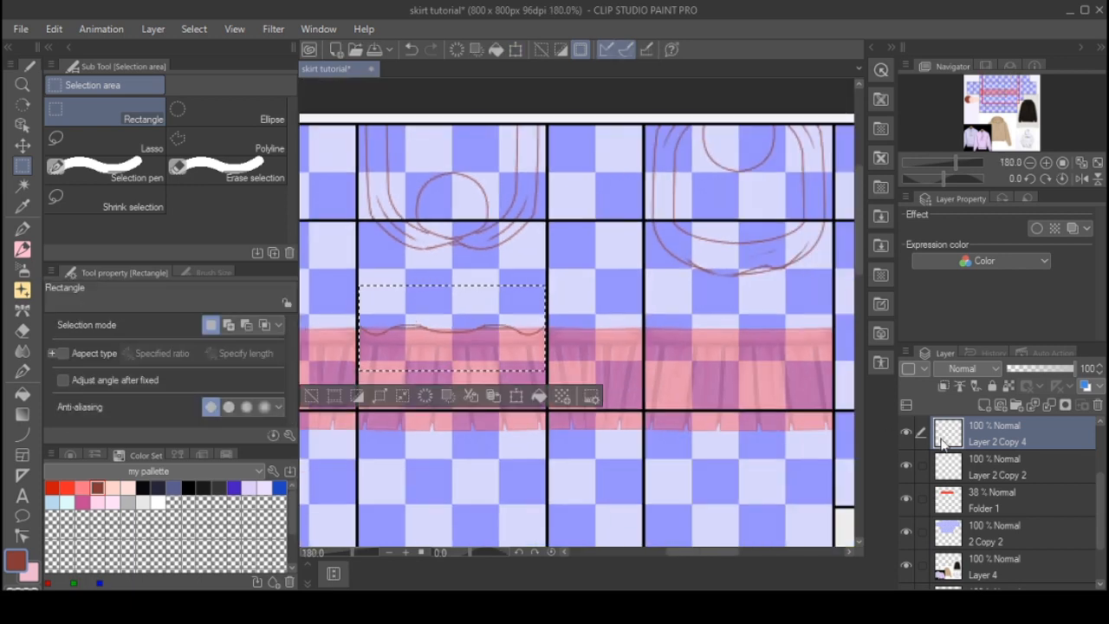
left_click(995, 462, "ctrl")
key("shift+alt+e")
key("ctrl+d")
scroll(539, 288, "up", 2)
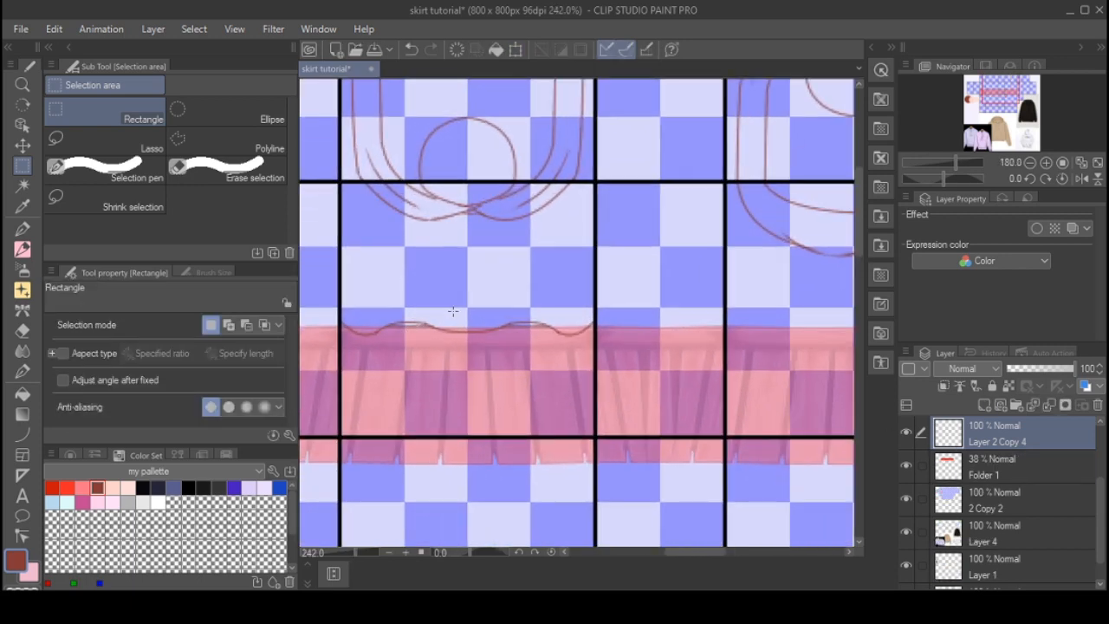
- Copy the waist curve's end at the front panel's border, mirror it onto the adjoining half of the middle side panel, and merge the layers
left_click_drag(538, 285, 696, 419)
key("ctrl+c")
key("ctrl+v")
key("ctrl+t")
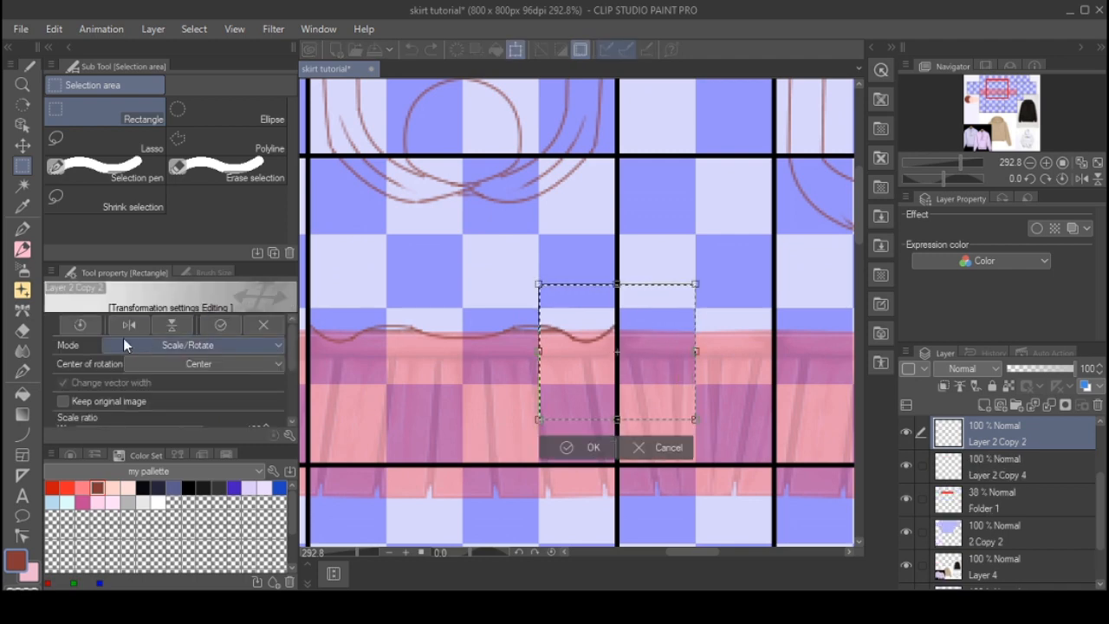
left_click(129, 325)
left_click(609, 453)
key("ctrl+d")
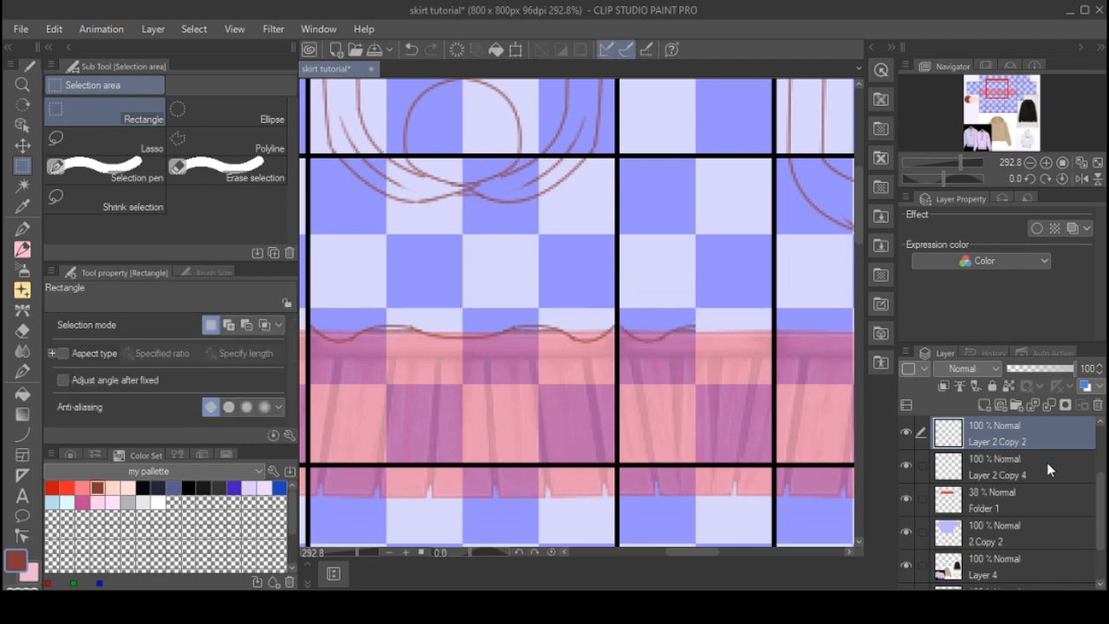
key("ctrl+e")
scroll(315, 287, "down", 2)
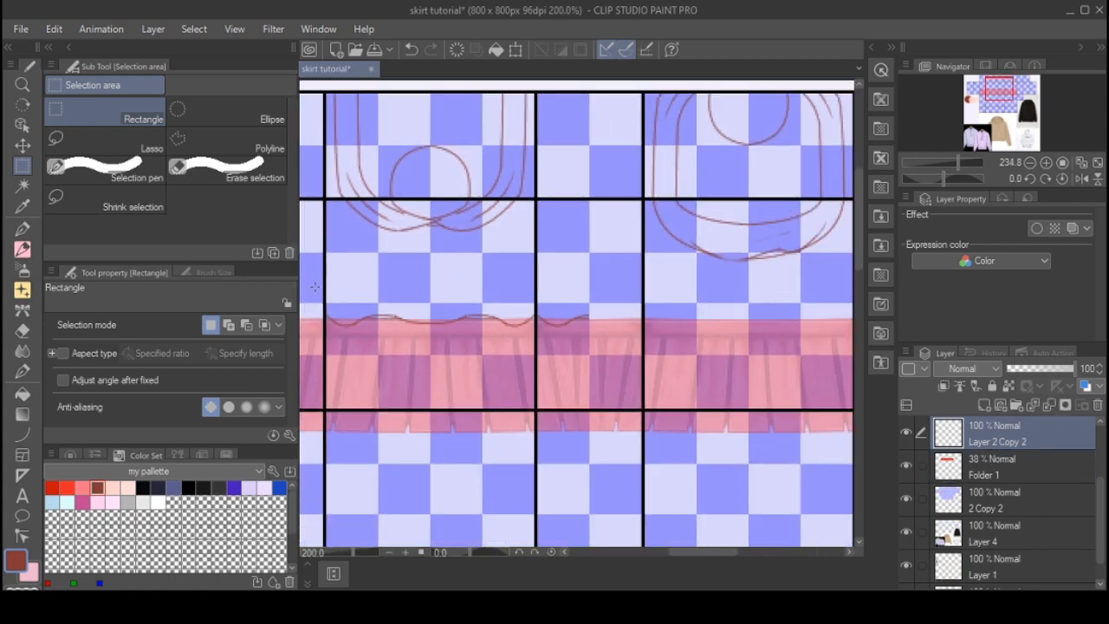
- Duplicate the waist line art in a selection spanning the front, middle side and back panels, flip the copy horizontally, and merge it with the original
left_click_drag(327, 271, 645, 415)
scroll(645, 416, "down", 1)
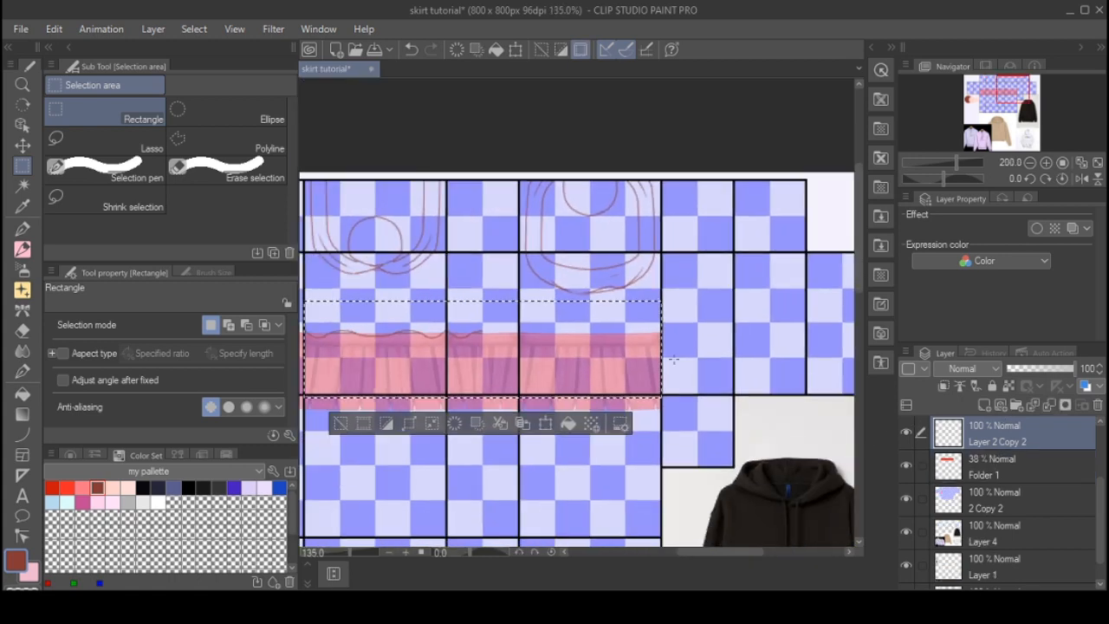
key("ctrl+c")
key("ctrl+v")
key("ctrl+t")
scroll(802, 335, "down", 1)
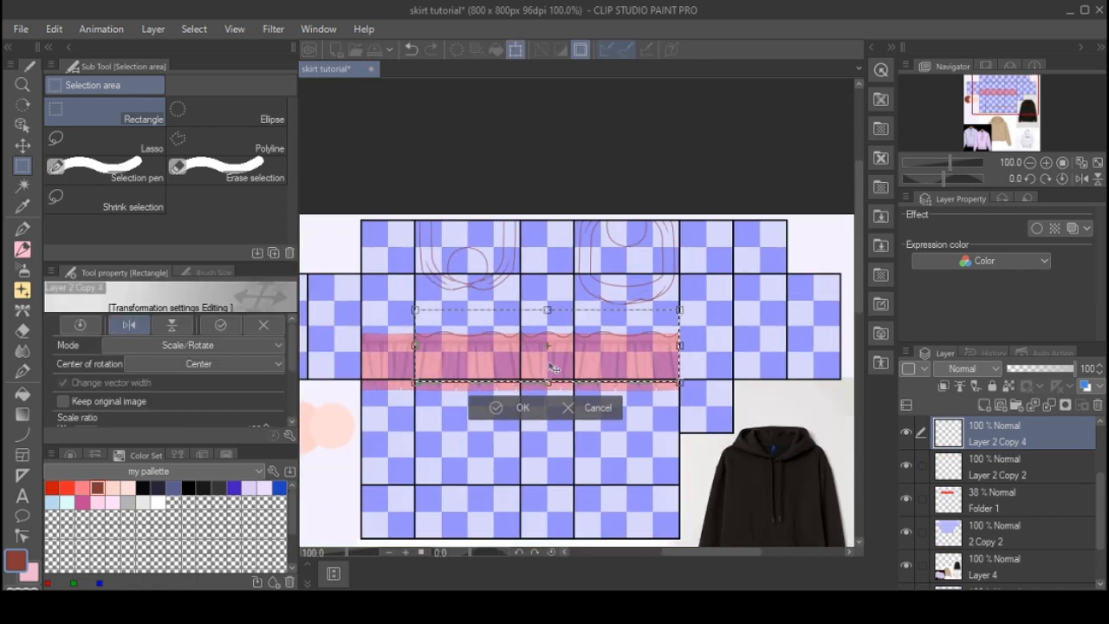
left_click(490, 408)
key("ctrl+d")
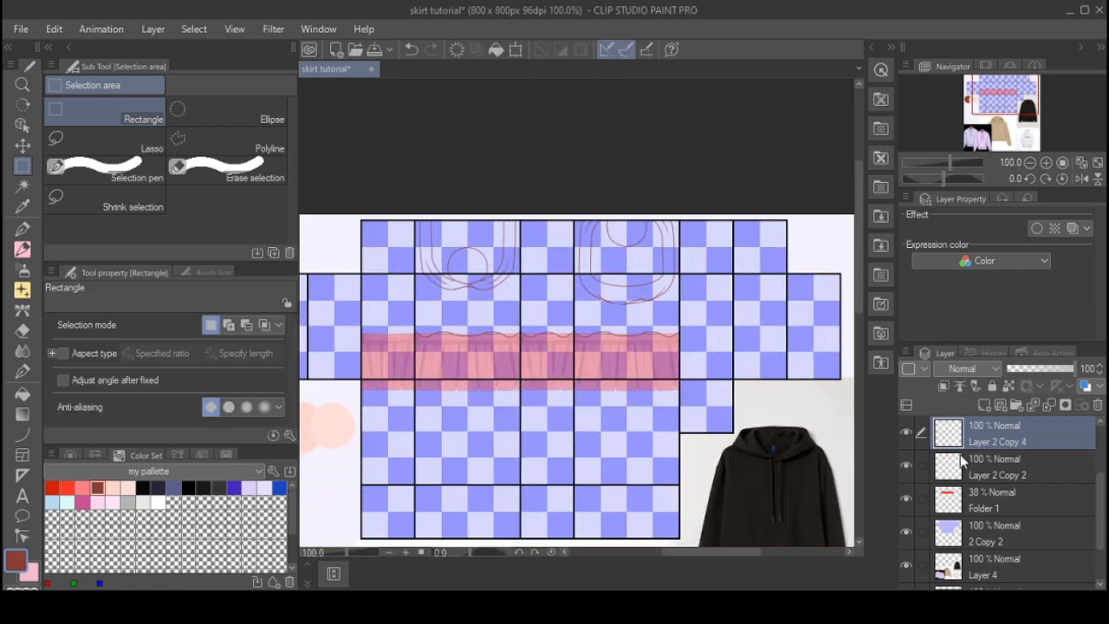
left_click(1030, 459, "ctrl")
key("shift+alt+e")
scroll(591, 174, "down", 2)
scroll(511, 208, "up", 1)
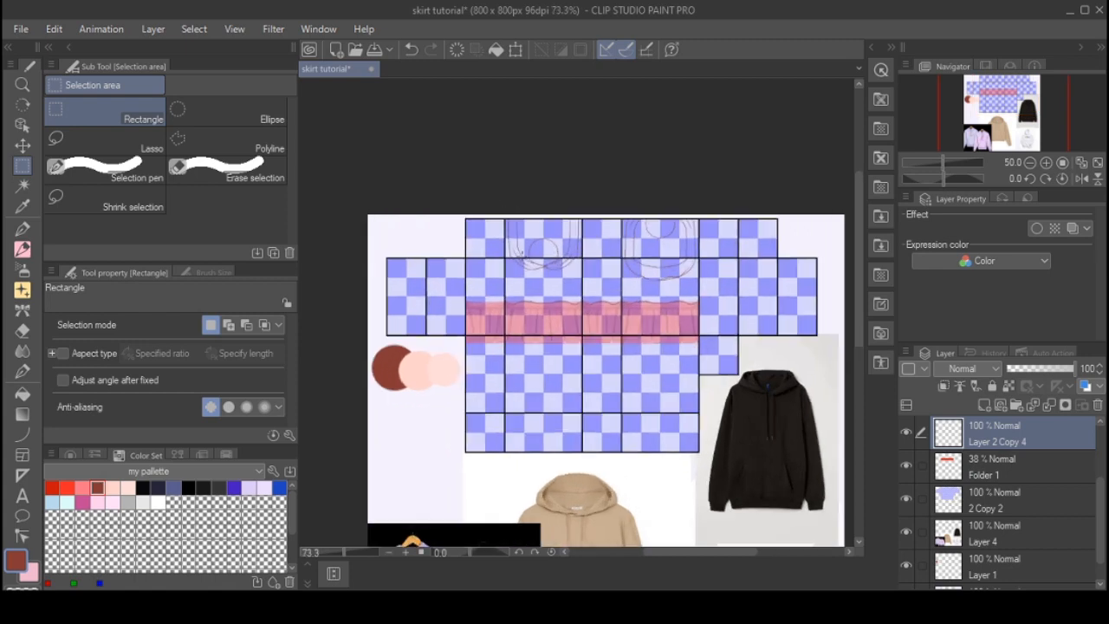
scroll(439, 274, "up", 2)
scroll(440, 274, "down", 1)
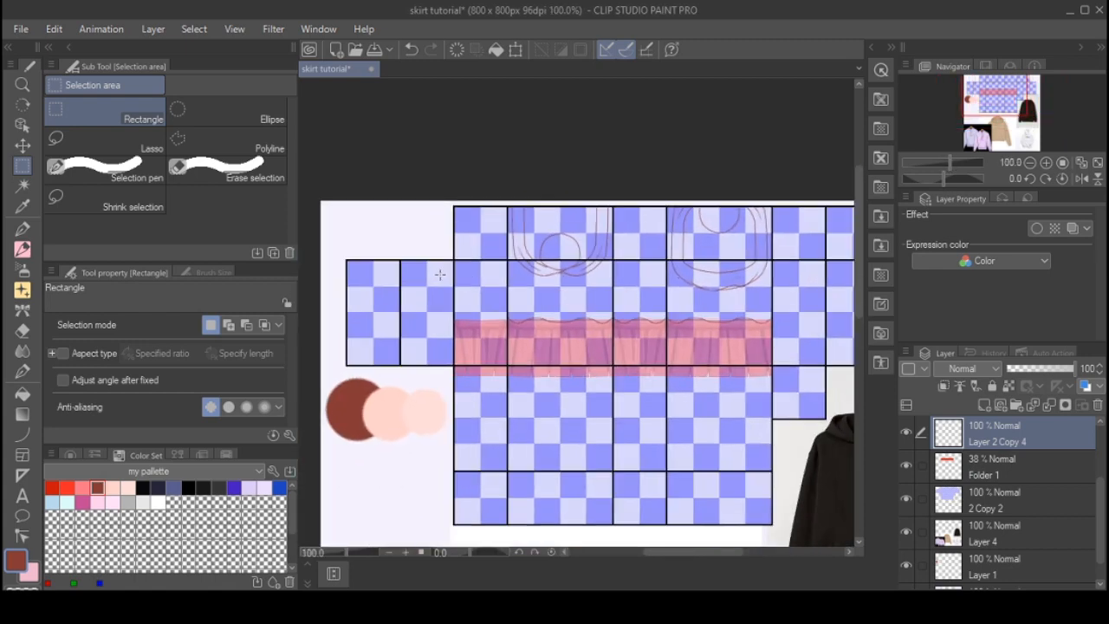
scroll(368, 319, "up", 3)
- Clear the skirt from the outer side panel beside the front, delete the whole Folder 1 skirt layer, and make Layer 2 Copy 4 active
left_click(997, 467)
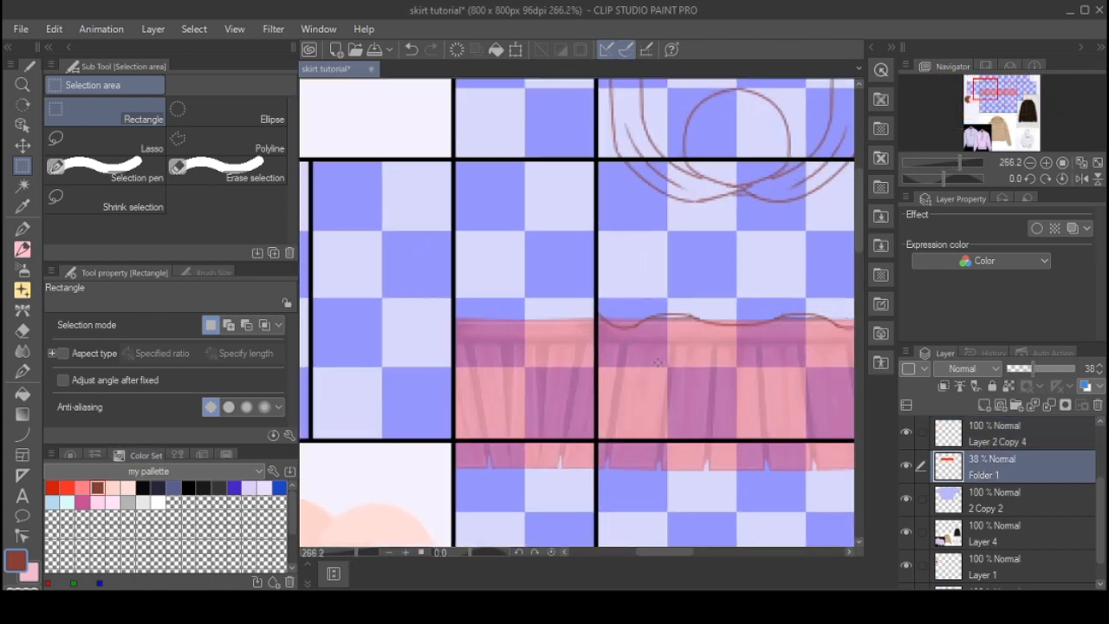
scroll(377, 279, "down", 2)
left_click_drag(370, 250, 525, 456)
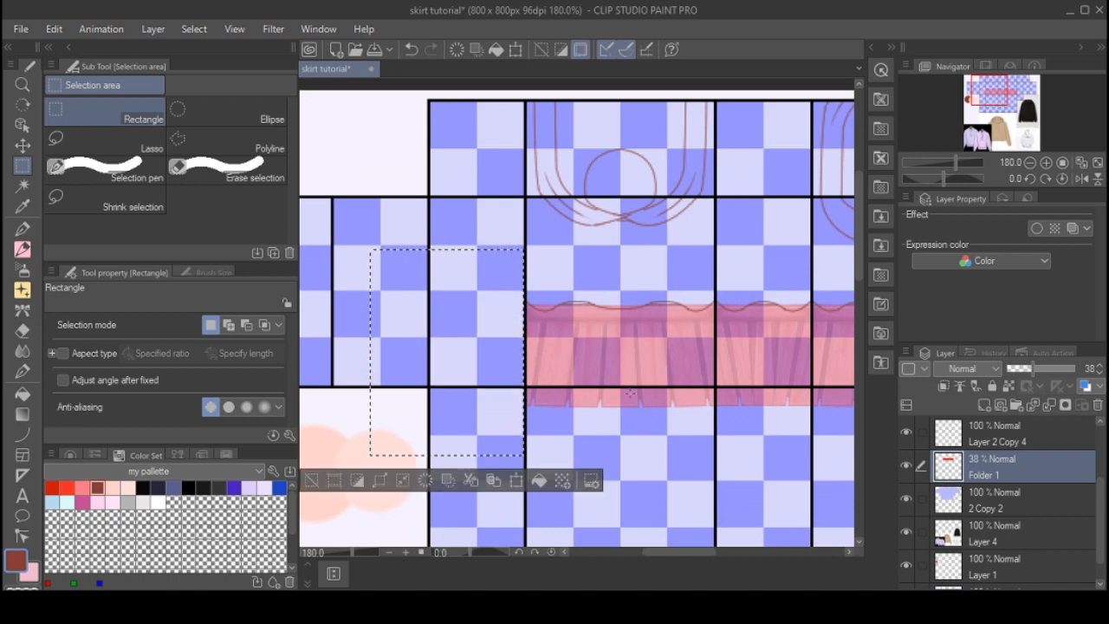
key("Delete")
key("ctrl+d")
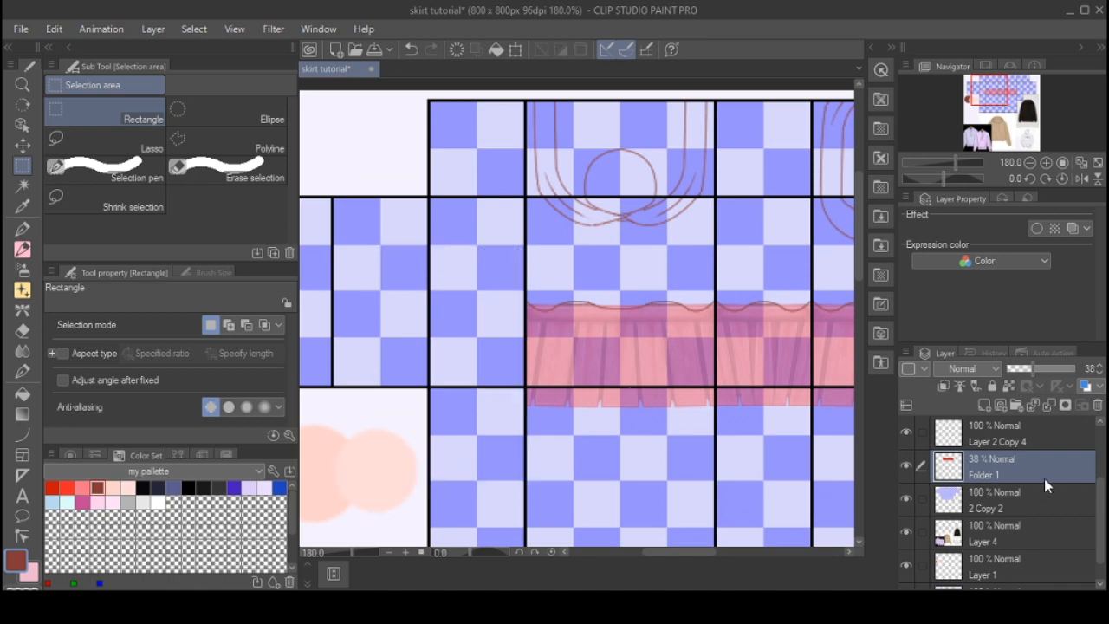
left_click(1098, 407)
left_click(1009, 444)
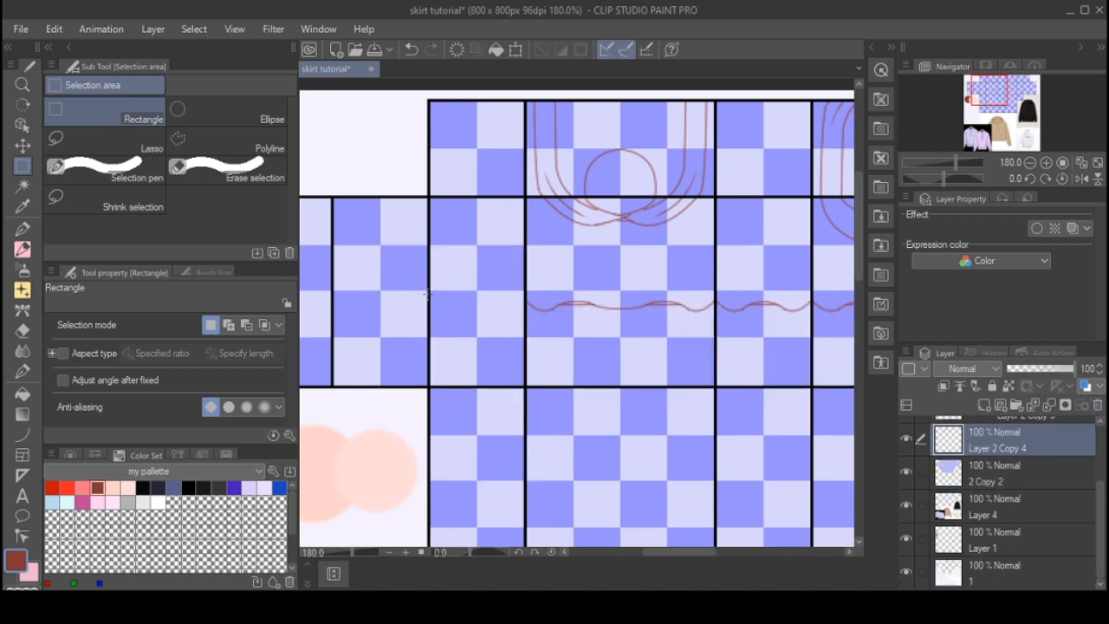
- Draw two parallel horizontal curve-tool lines near the outer side panel's lower edge, ending at the front panel's border and extending into the neighbouring panel
left_click(23, 433)
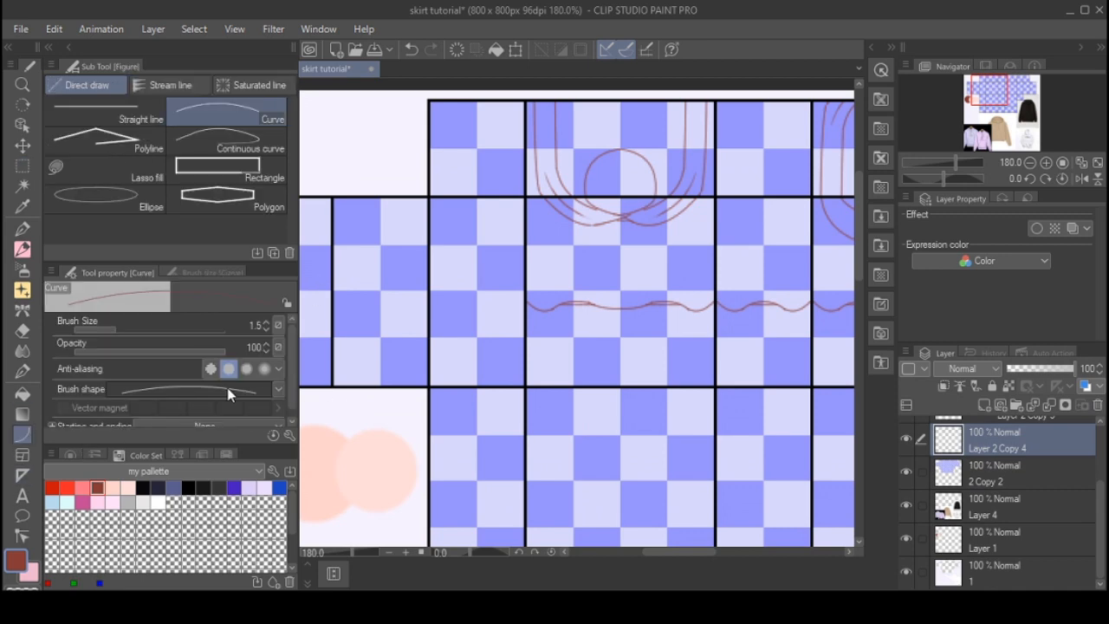
scroll(532, 378, "up", 3)
scroll(532, 378, "up", 1)
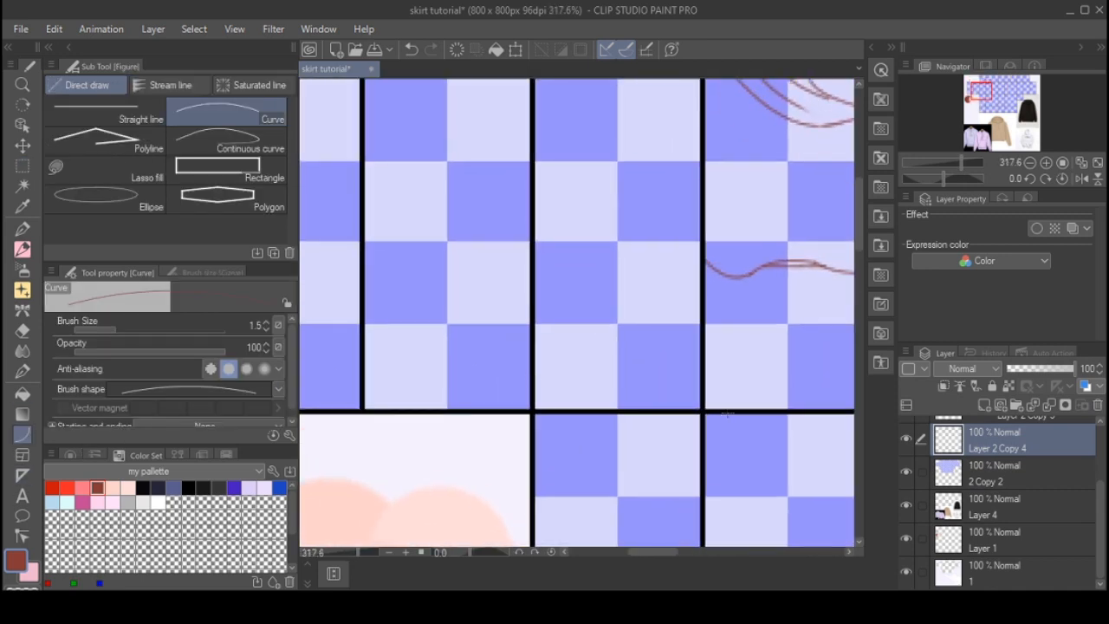
left_click_drag(583, 391, 447, 397)
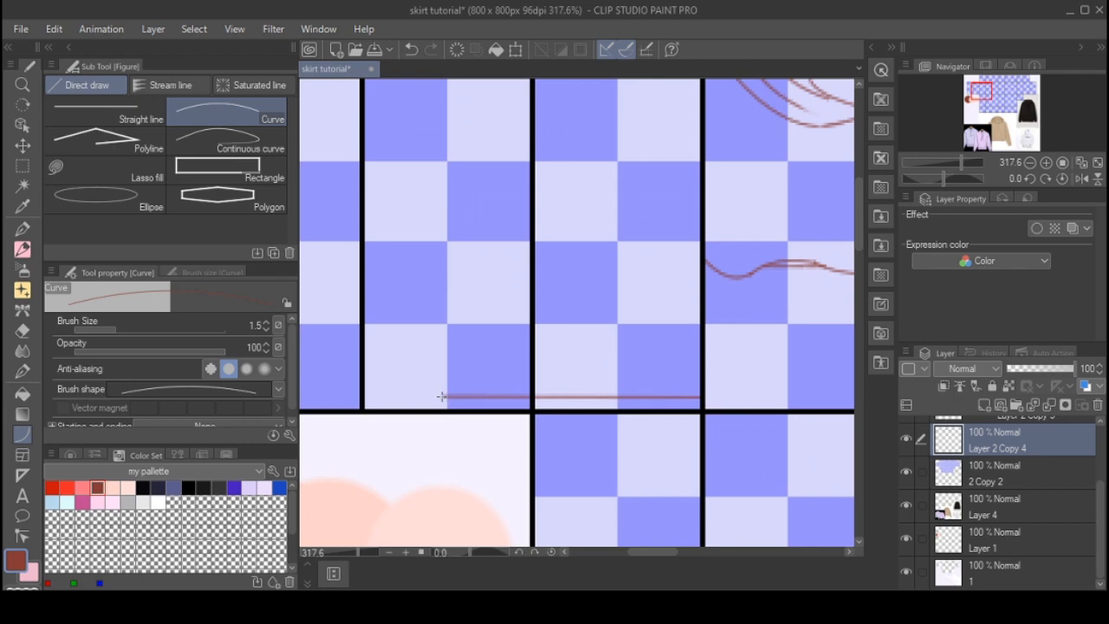
scroll(442, 397, "up", 1)
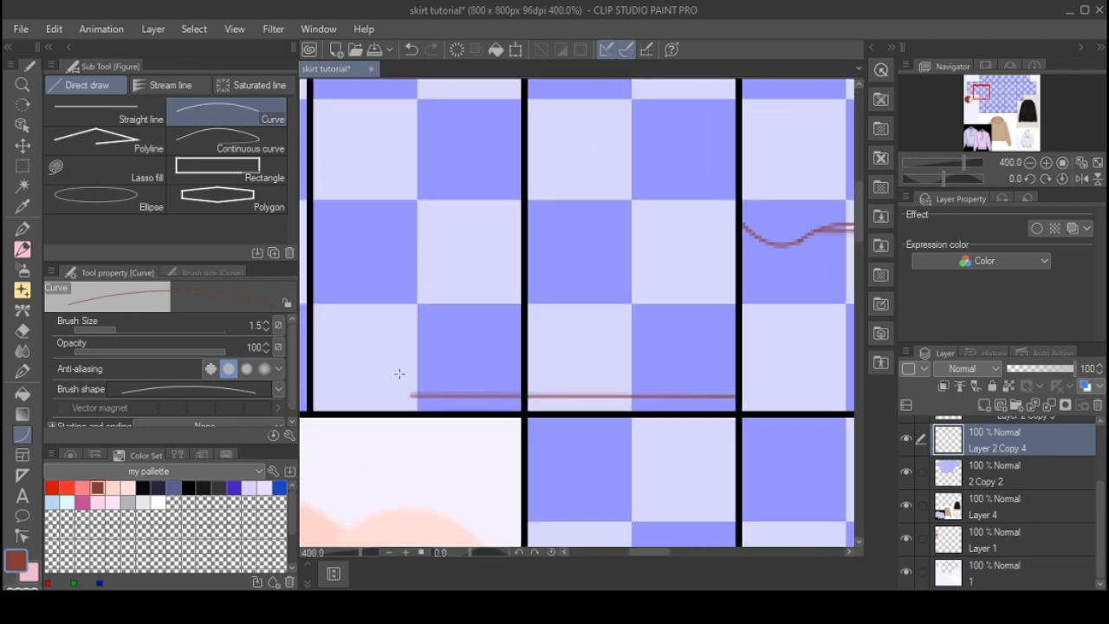
mouse_move(419, 368)
left_mouse_down()
mouse_move(612, 376)
mouse_move(736, 366)
left_mouse_up()
scroll(442, 282, "down", 4)
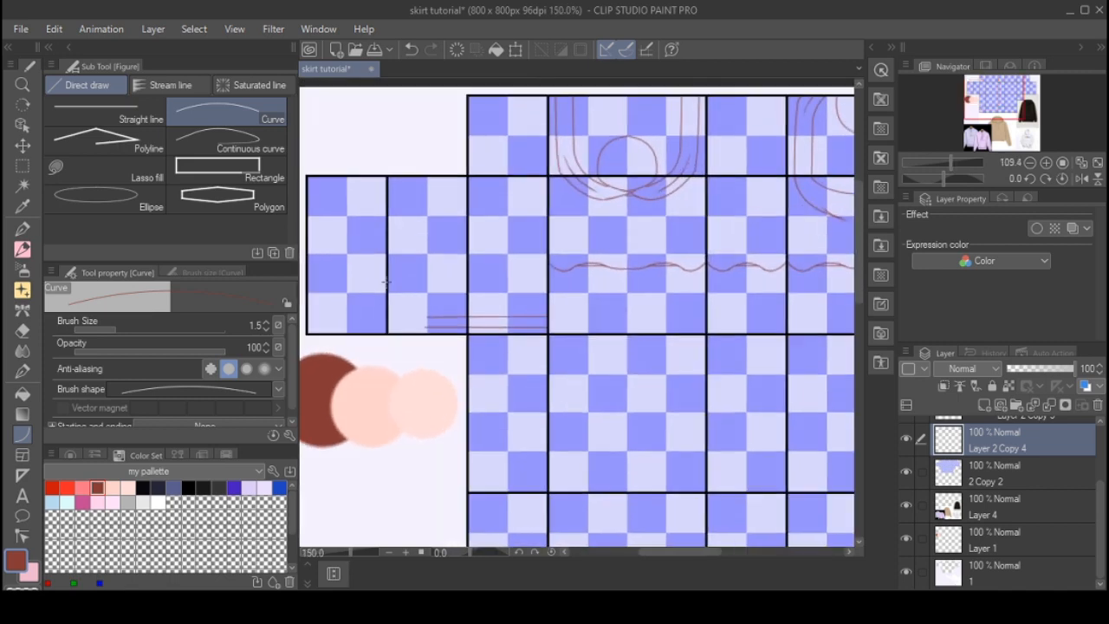
- Compare the waist curve on the front, side and back panels with the two straight lines on the outer side panel
scroll(385, 281, "up", 2)
scroll(441, 284, "down", 2)
scroll(563, 251, "up", 1)
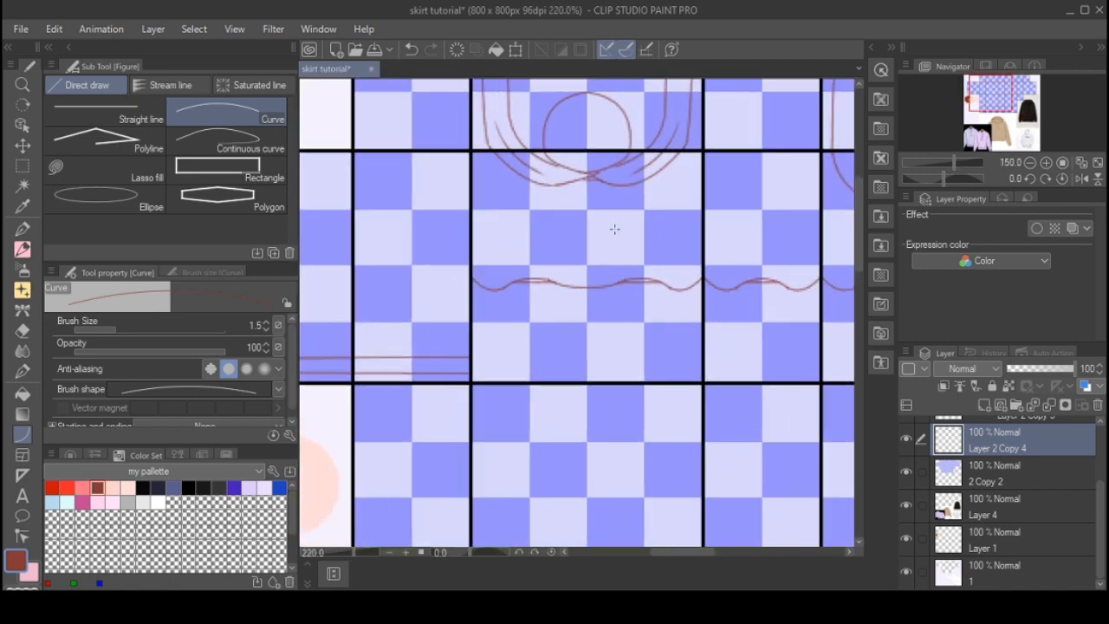
scroll(614, 229, "up", 1)
scroll(613, 243, "down", 3)
scroll(612, 261, "up", 2)
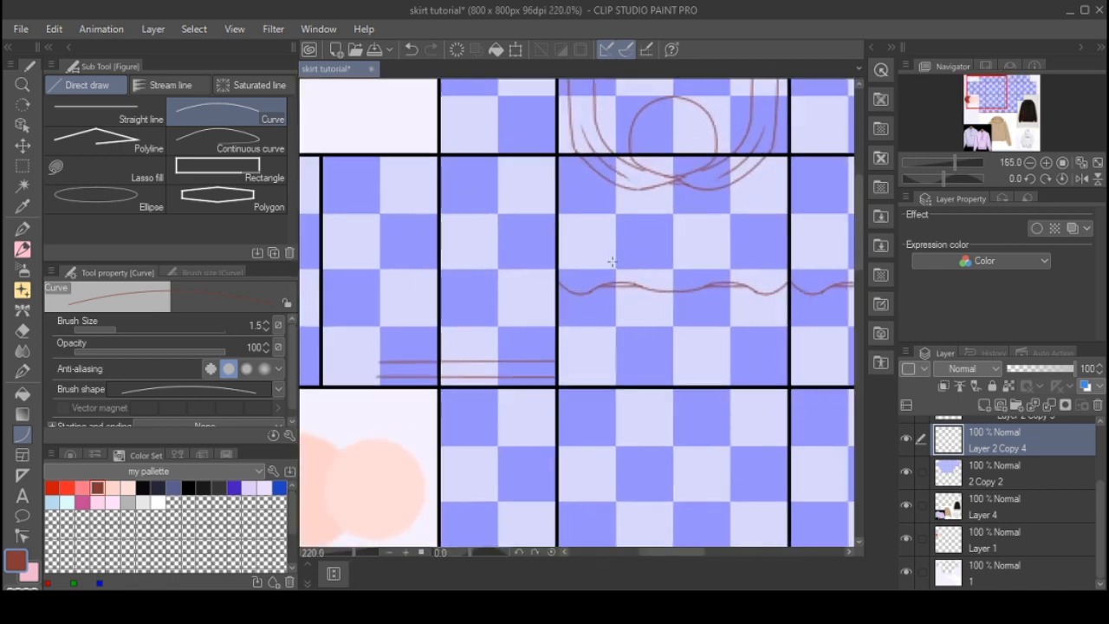
scroll(611, 261, "up", 2)
scroll(564, 277, "down", 4)
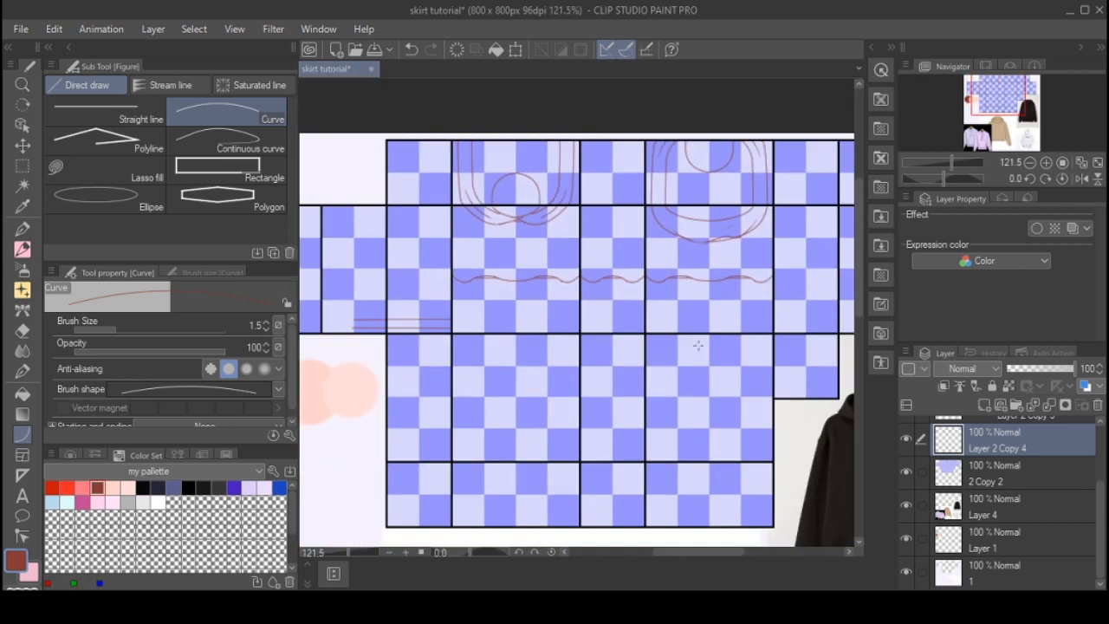
scroll(440, 294, "up", 3)
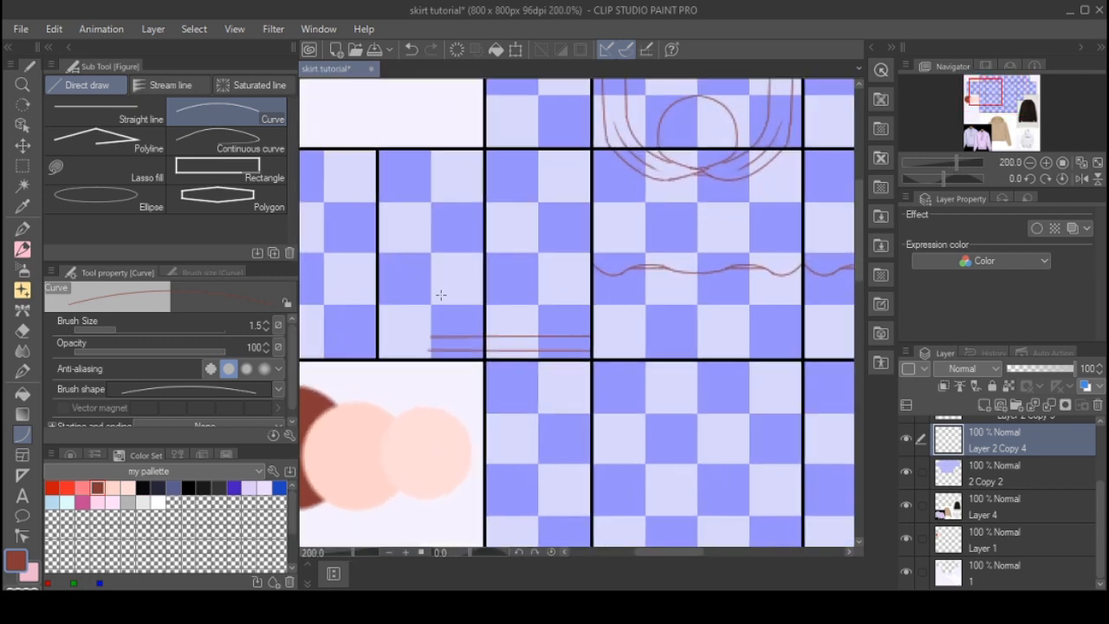
- Draw wavy curves along the upper straight line of the outer side panel's lower band, continuing into the neighbouring panel
scroll(440, 295, "up", 2)
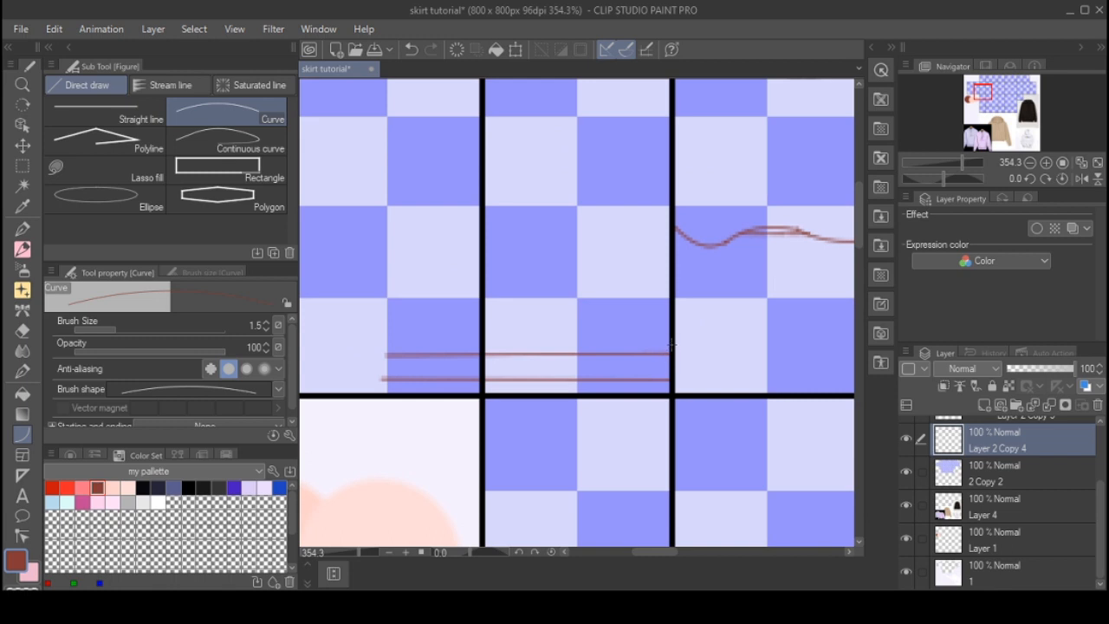
left_click_drag(652, 356, 604, 357)
left_click_drag(549, 347, 529, 352)
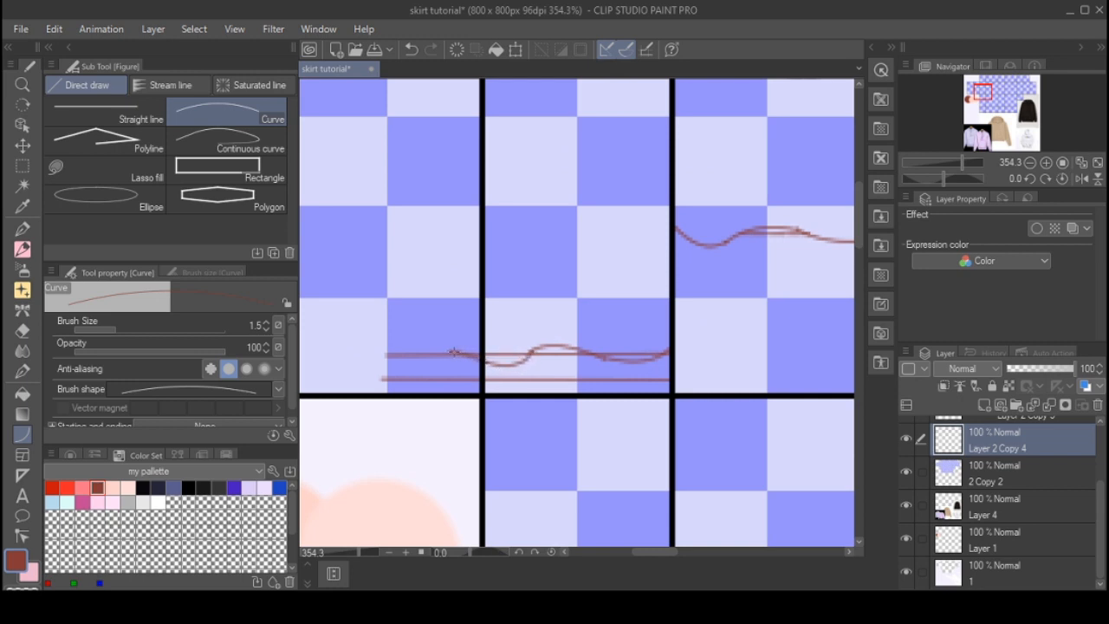
- Erase the straight line's segments between the waves on the outer side panel with the Soft eraser at size 7.0
key("e")
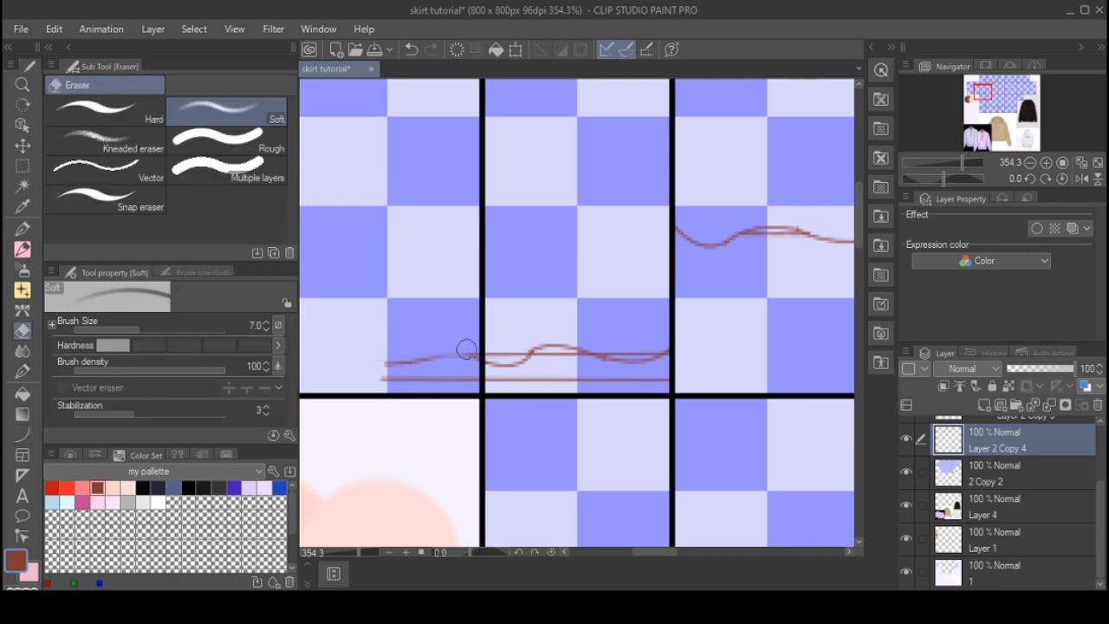
left_click_drag(479, 348, 468, 353)
left_click_drag(616, 354, 657, 351)
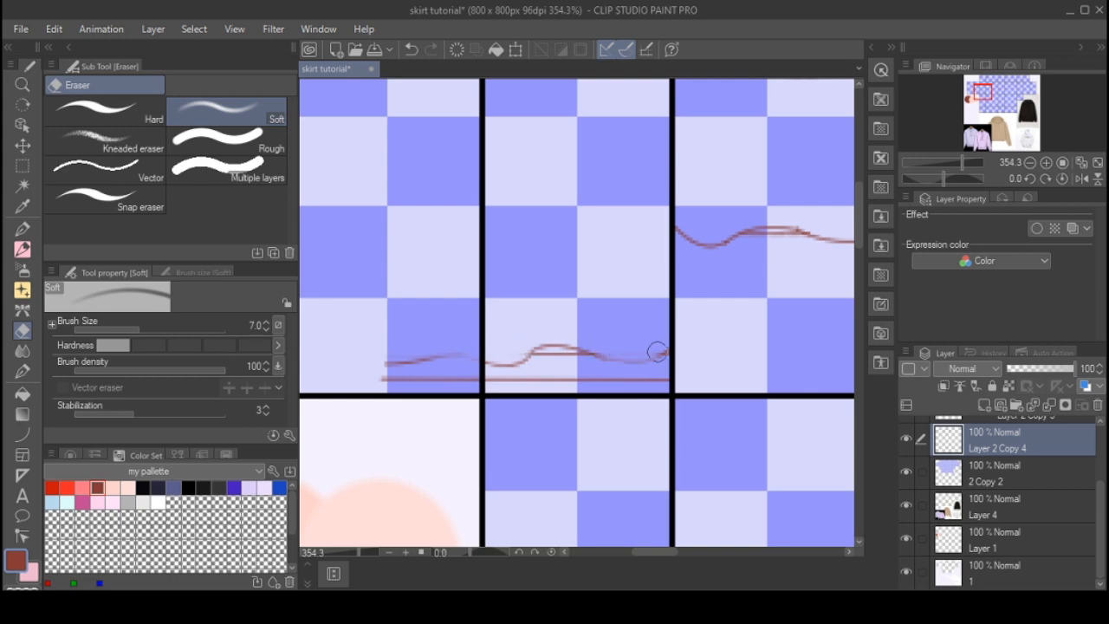
scroll(534, 329, "down", 5)
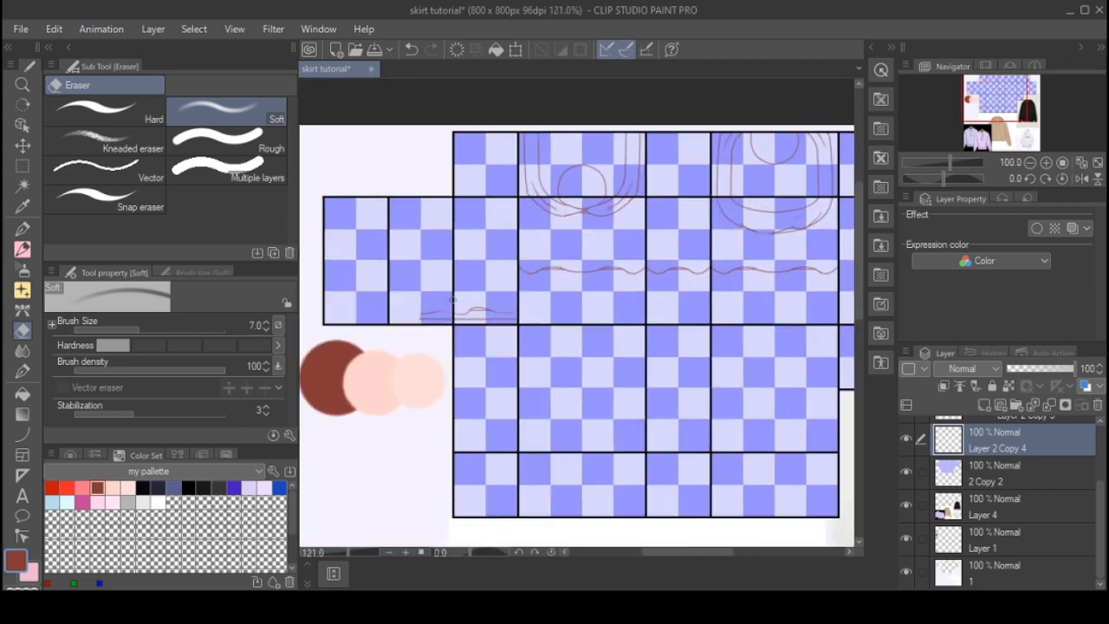
scroll(498, 371, "up", 4)
left_click(22, 229)
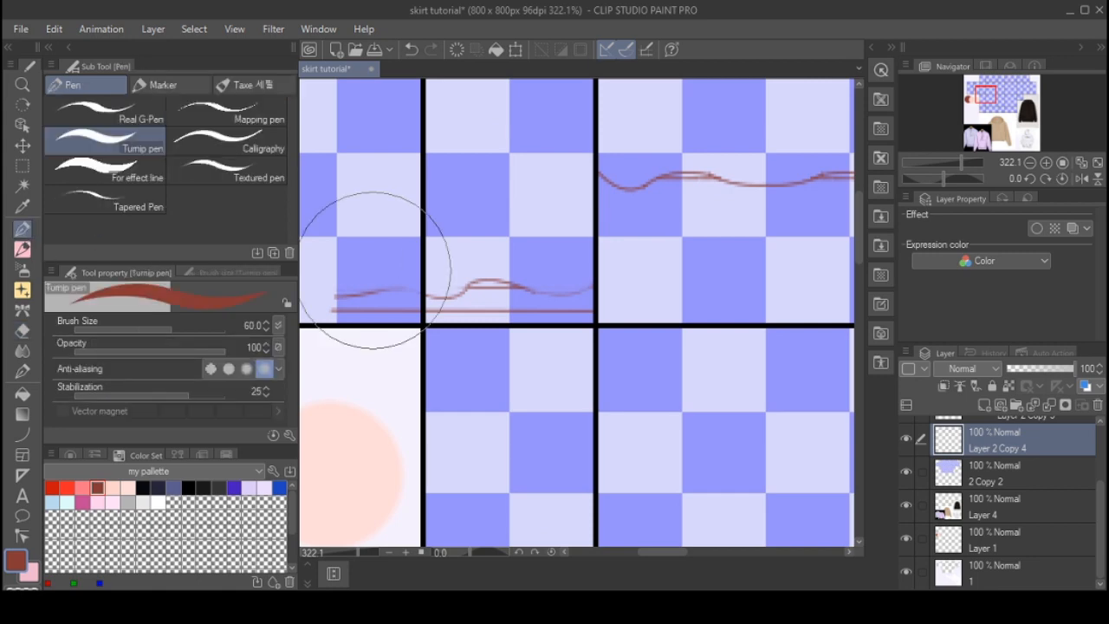
scroll(364, 260, "down", 1)
left_click(20, 168)
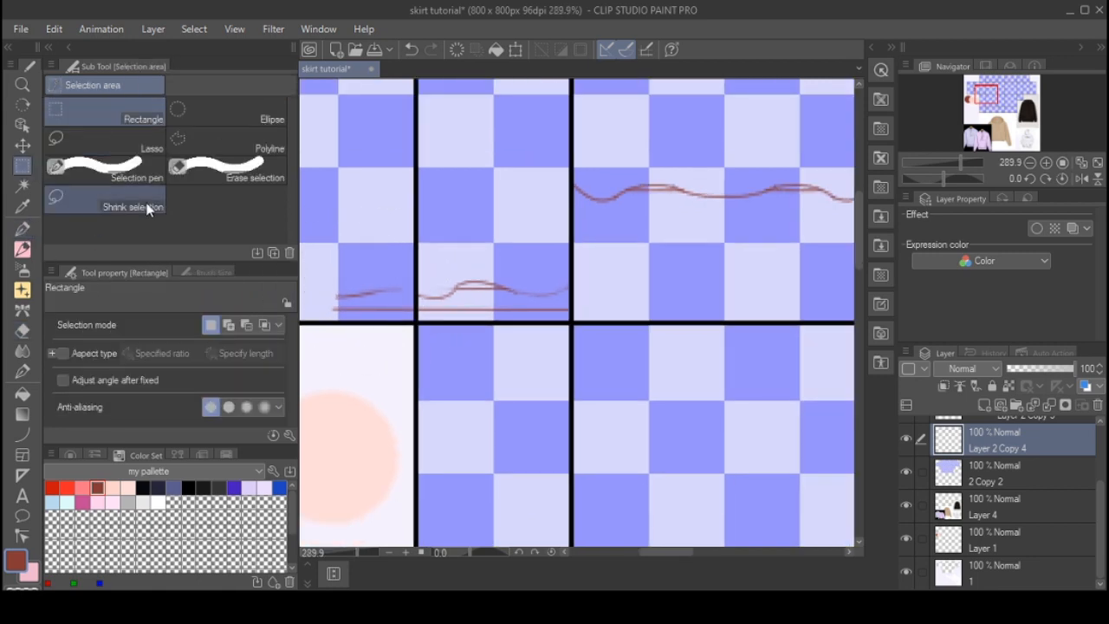
left_click_drag(344, 335, 340, 341)
key("Delete")
key("ctrl+d")
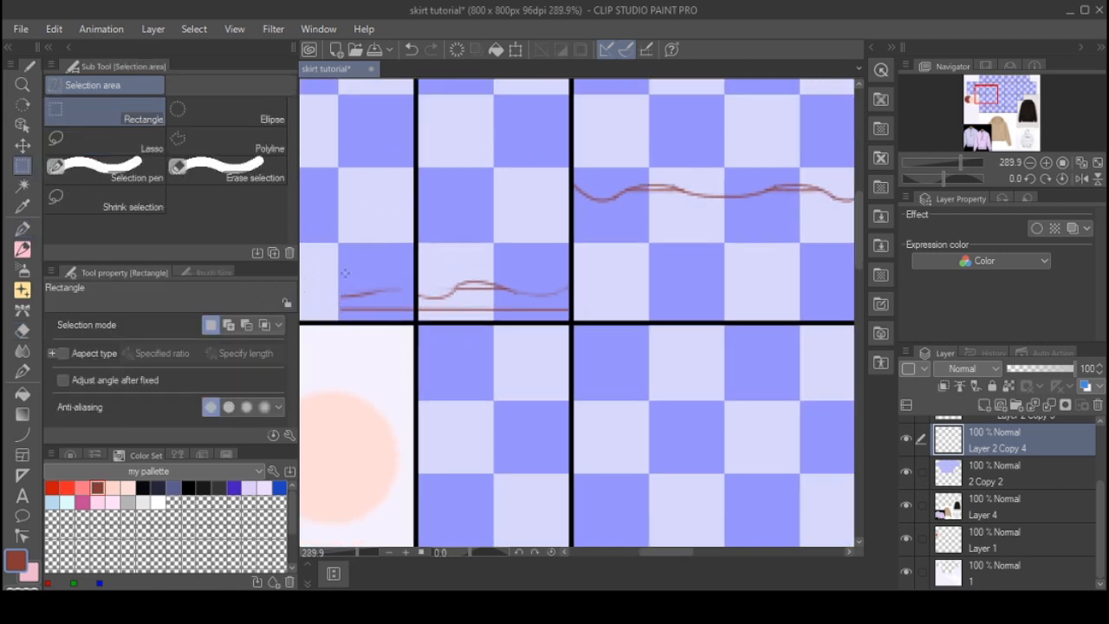
key("ctrl+z")
key("ctrl+z")
key("ctrl+z")
- Delete the overhanging outer ends of the lower band's lines in a rectangular selection, flush with the checker square's edge
left_click_drag(320, 230, 336, 322)
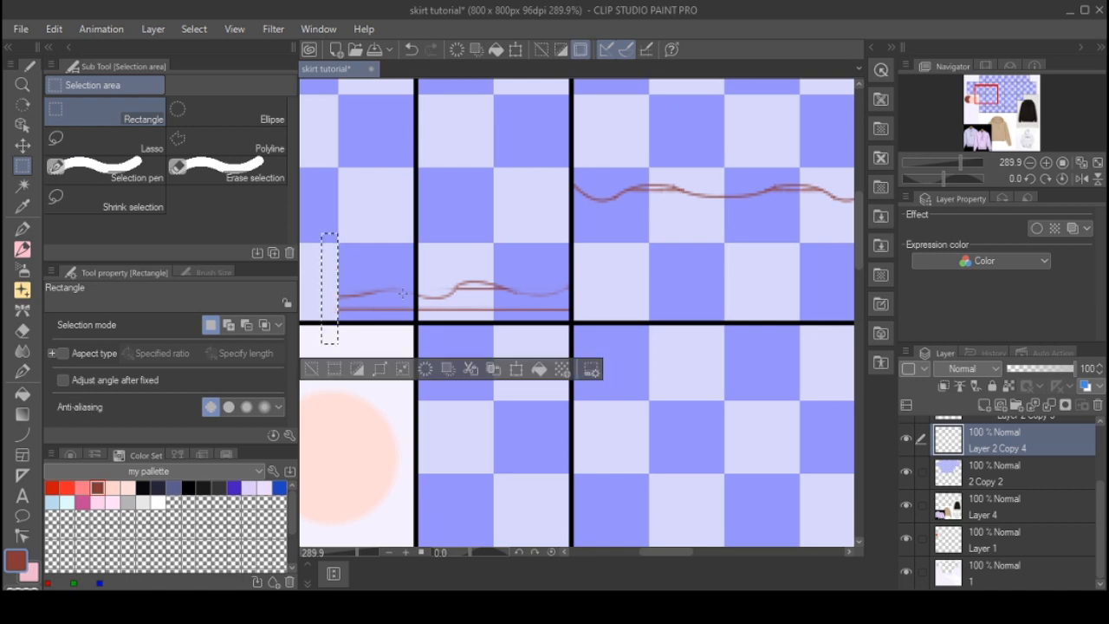
scroll(458, 227, "down", 5)
scroll(403, 302, "up", 6)
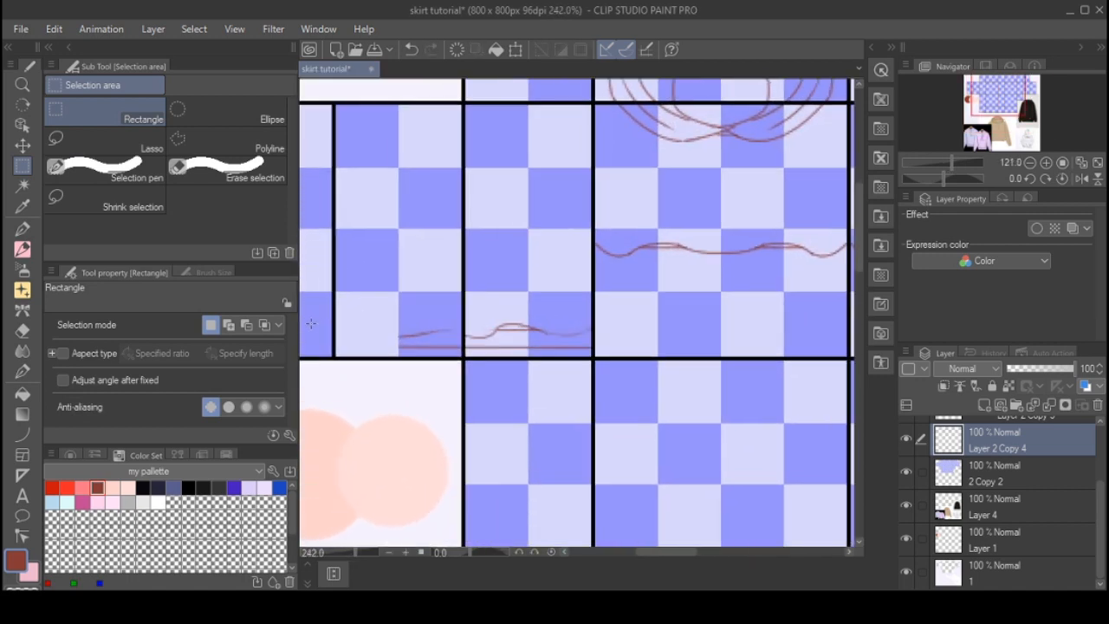
scroll(407, 303, "up", 4)
key("u")
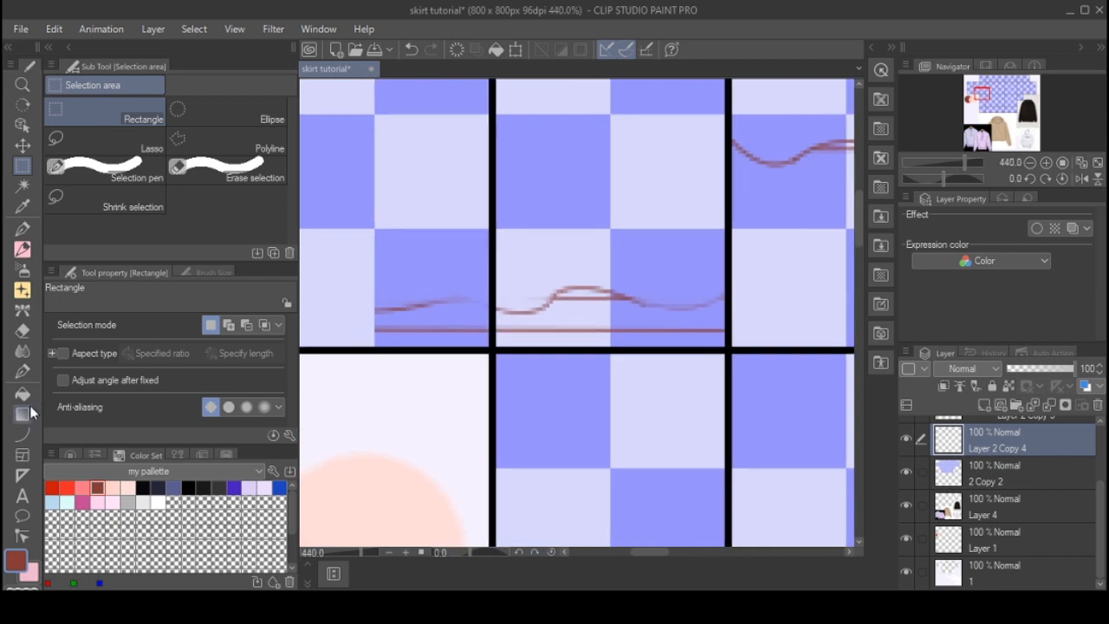
scroll(377, 328, "up", 1)
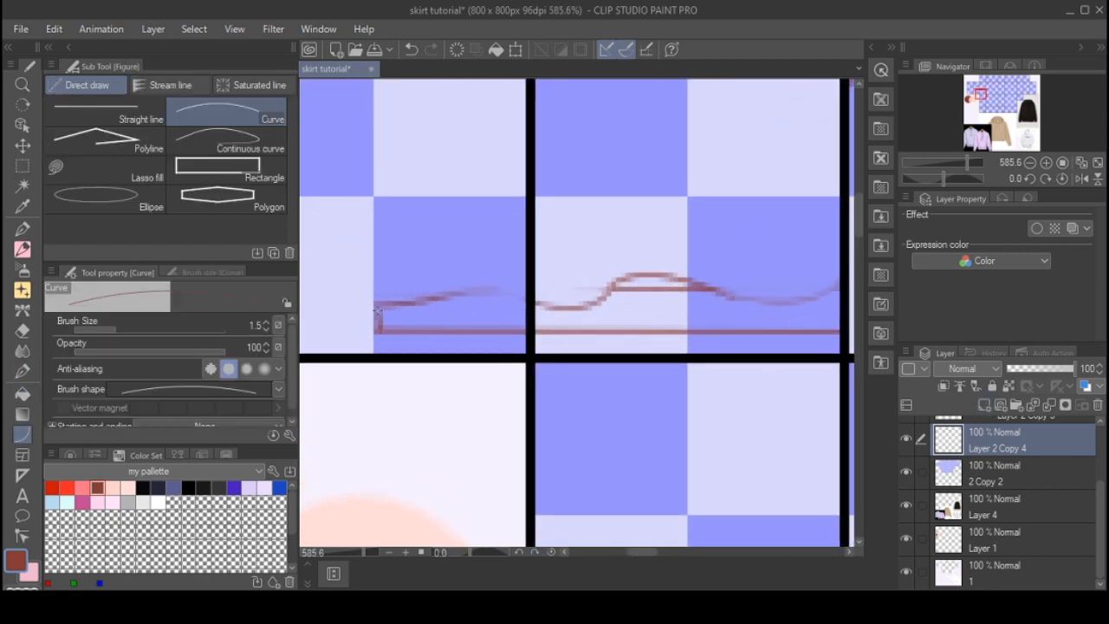
- Add an empty layer above Layer 2 Copy 4 and browse the basic monochromatic materials for a vertical line pattern
left_click(985, 405)
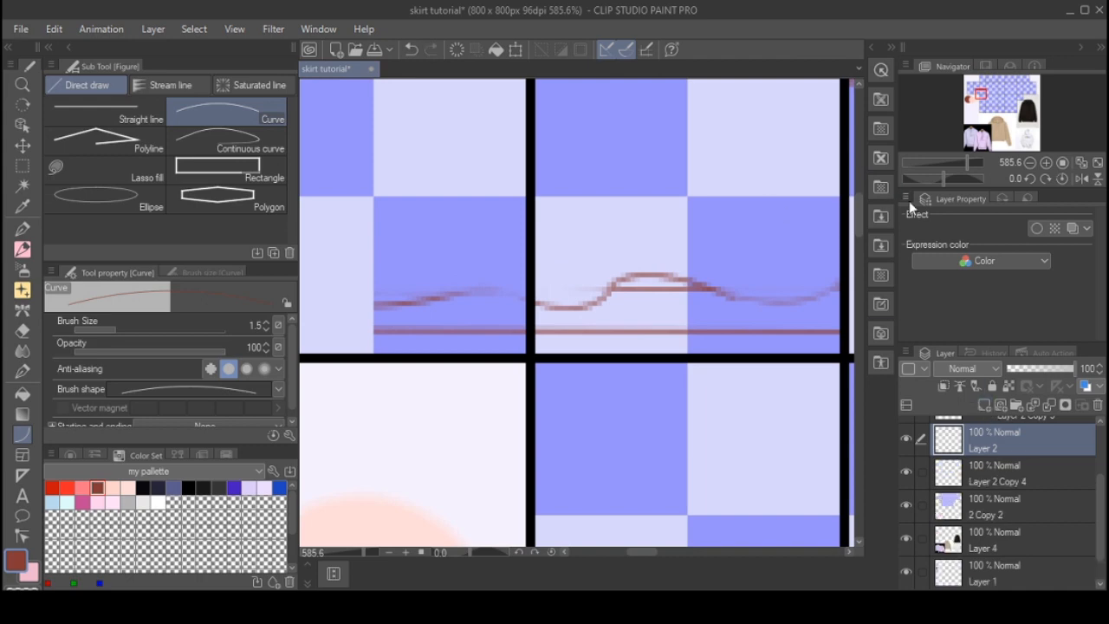
left_click(880, 189)
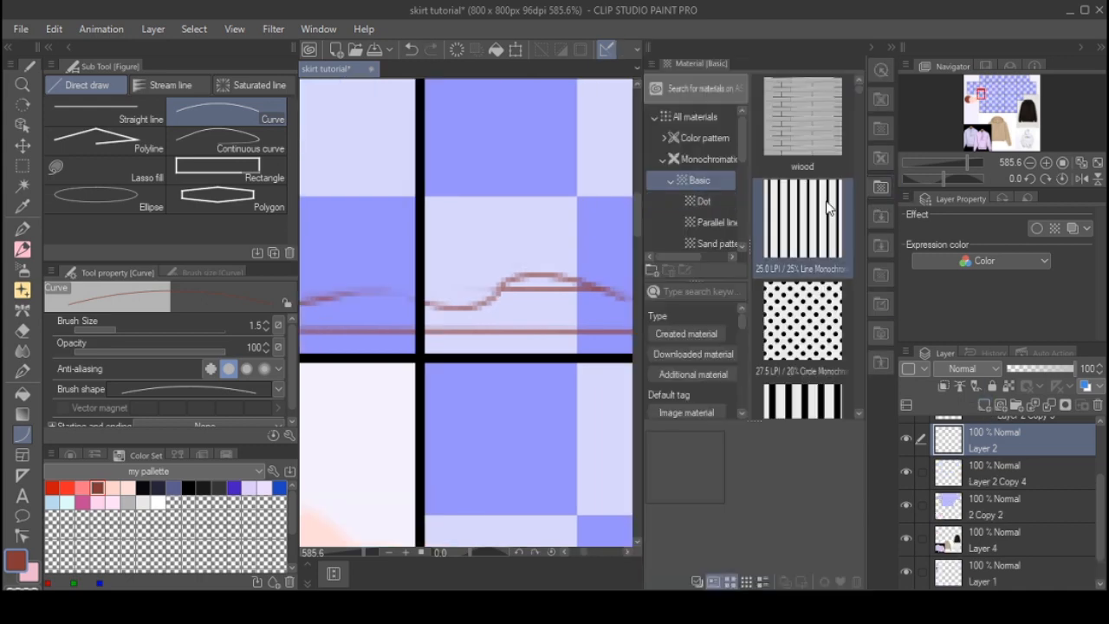
scroll(832, 260, "down", 5)
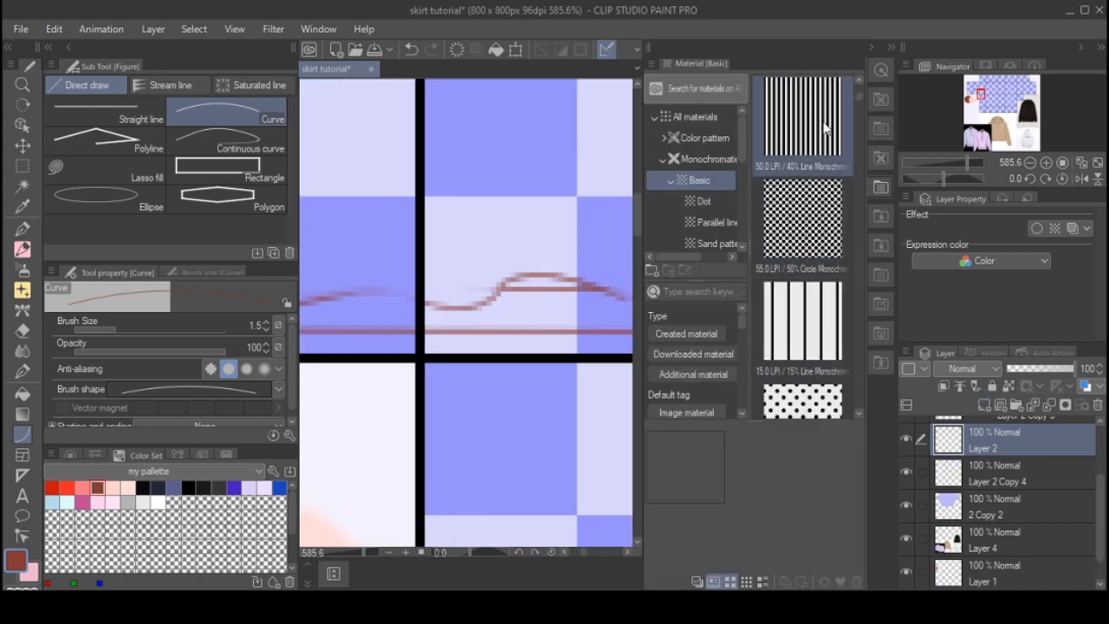
left_click_drag(802, 121, 560, 359)
scroll(524, 349, "down", 5)
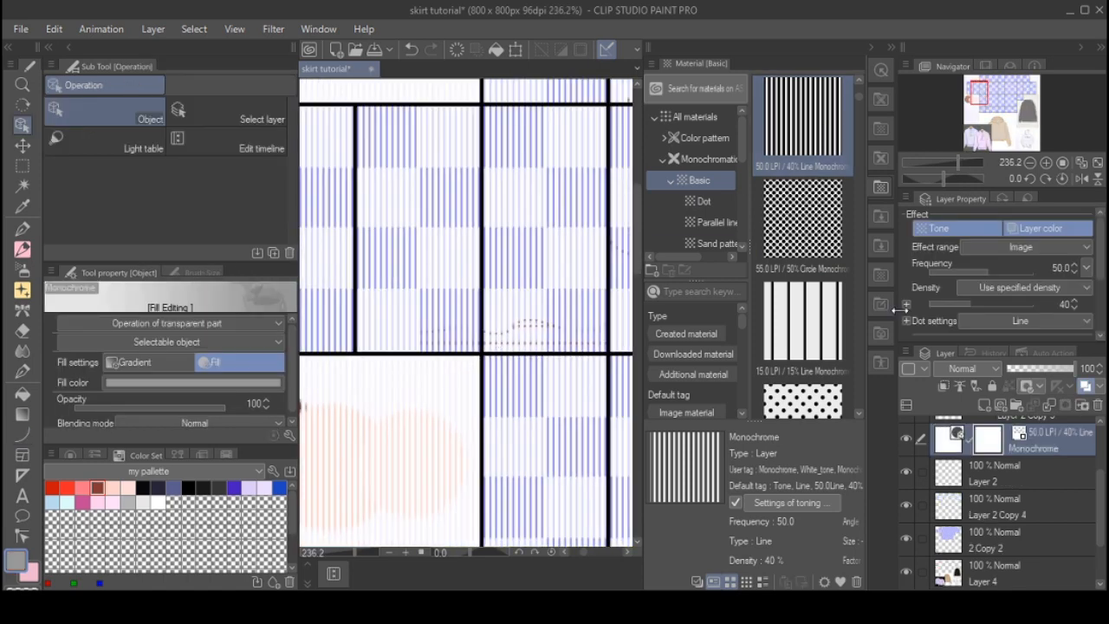
key("ctrl+z")
- Place the 15.0 LPI / 15% Line pattern over the canvas, remove its layer mask and duplicate the pattern layer
left_click_drag(803, 322, 412, 359)
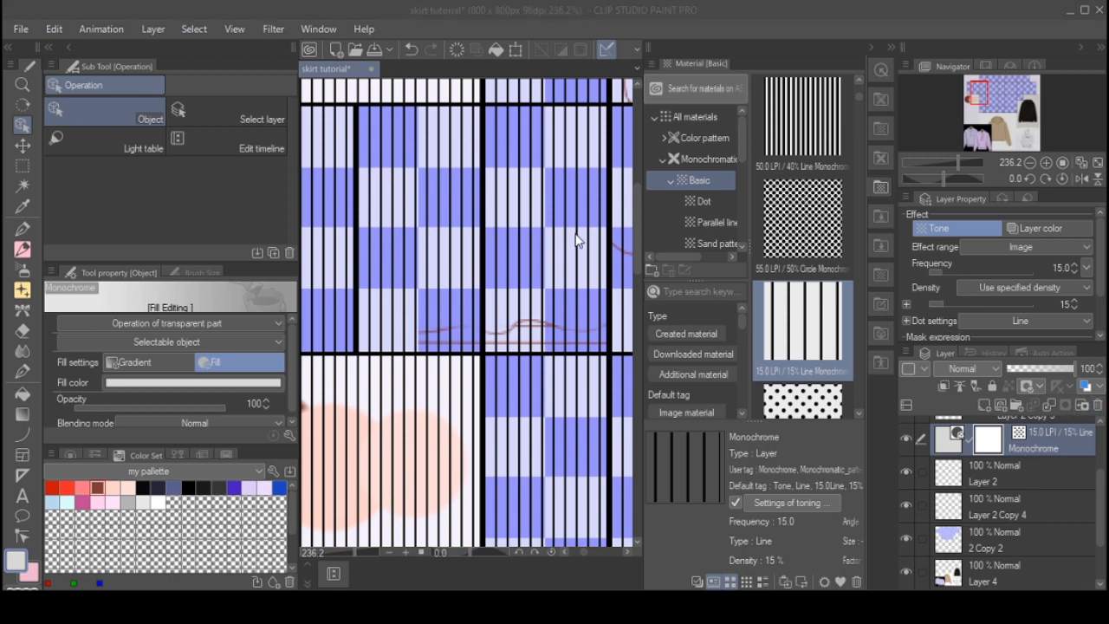
left_click(1078, 431)
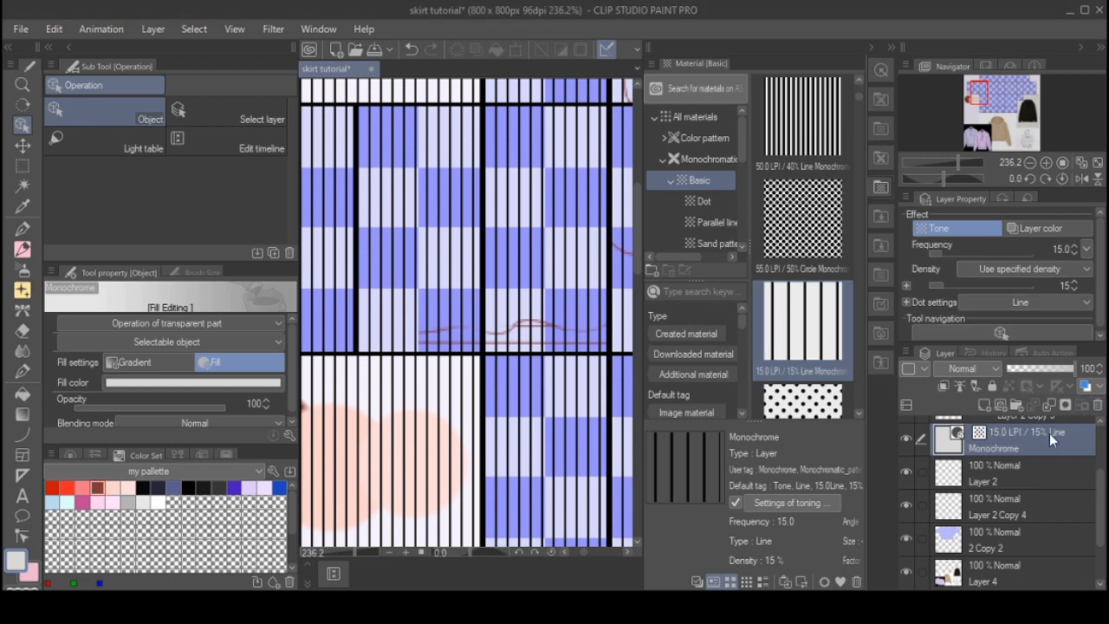
key("ctrl+c")
key("ctrl+v")
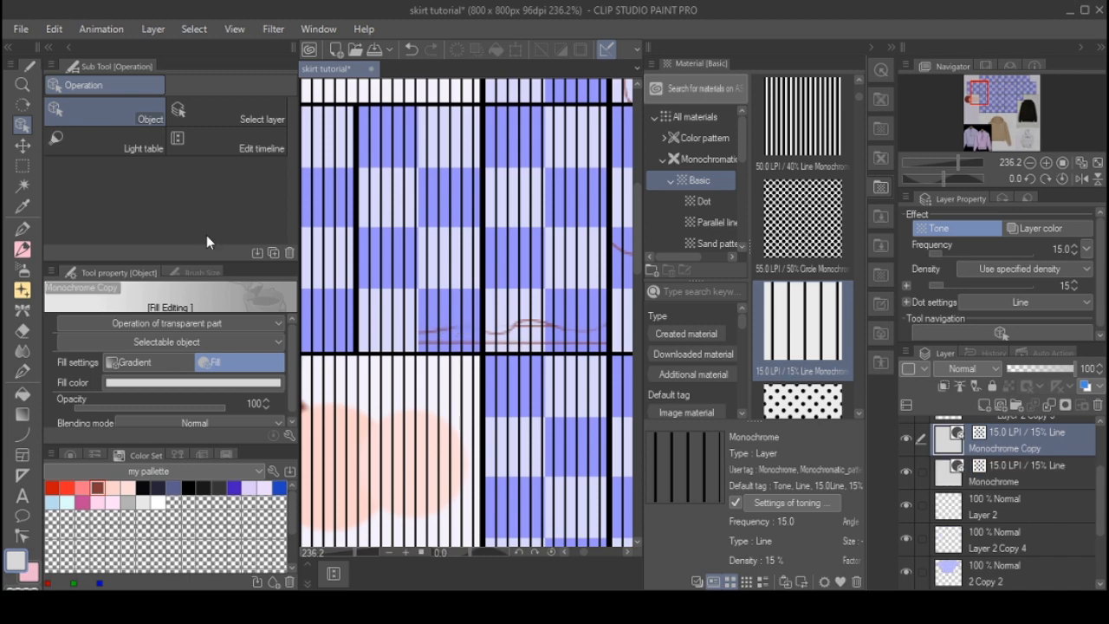
- Merge the two line pattern layers and copy a rectangular area spanning the outer side and front panels onto a new layer
key("m")
left_click(879, 198)
key("ctrl+minus")
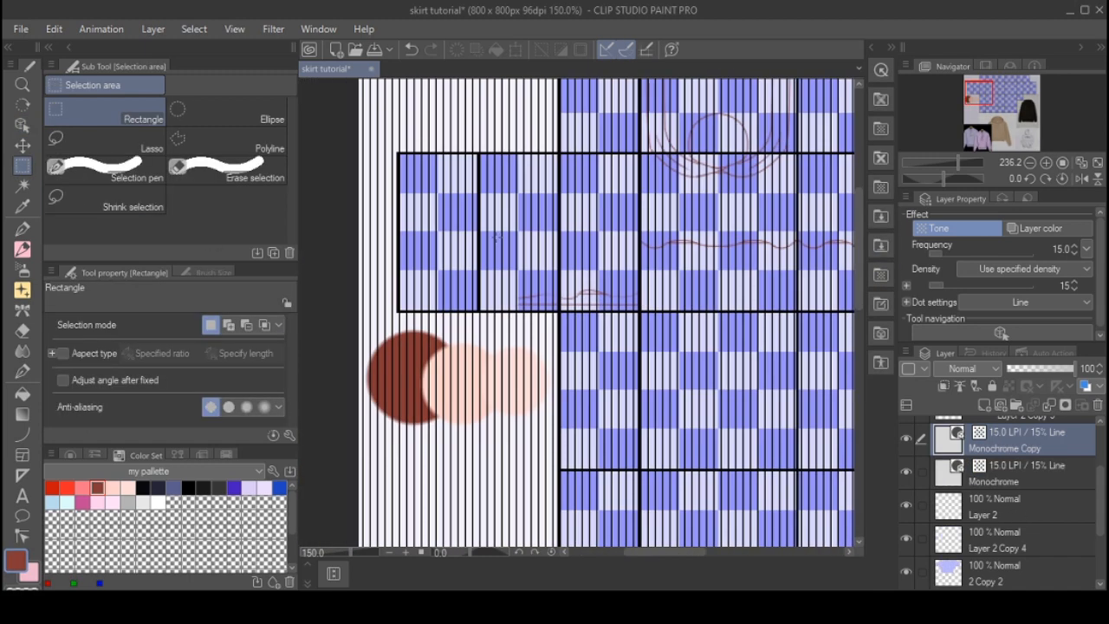
key("ctrl+minus")
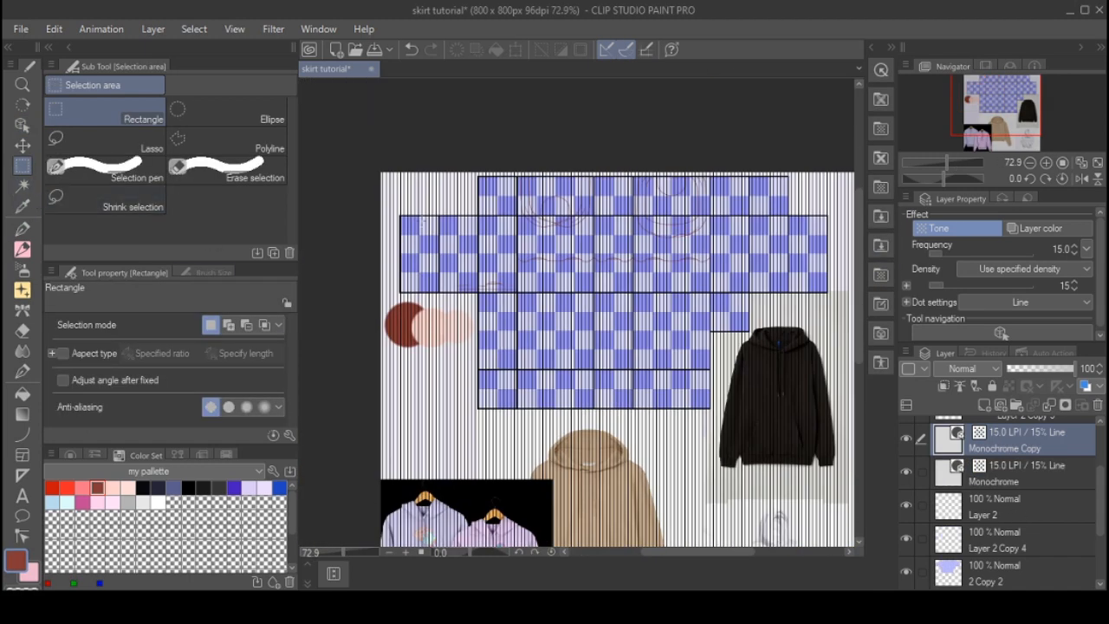
left_click_drag(417, 217, 711, 403)
scroll(544, 292, "up", 5)
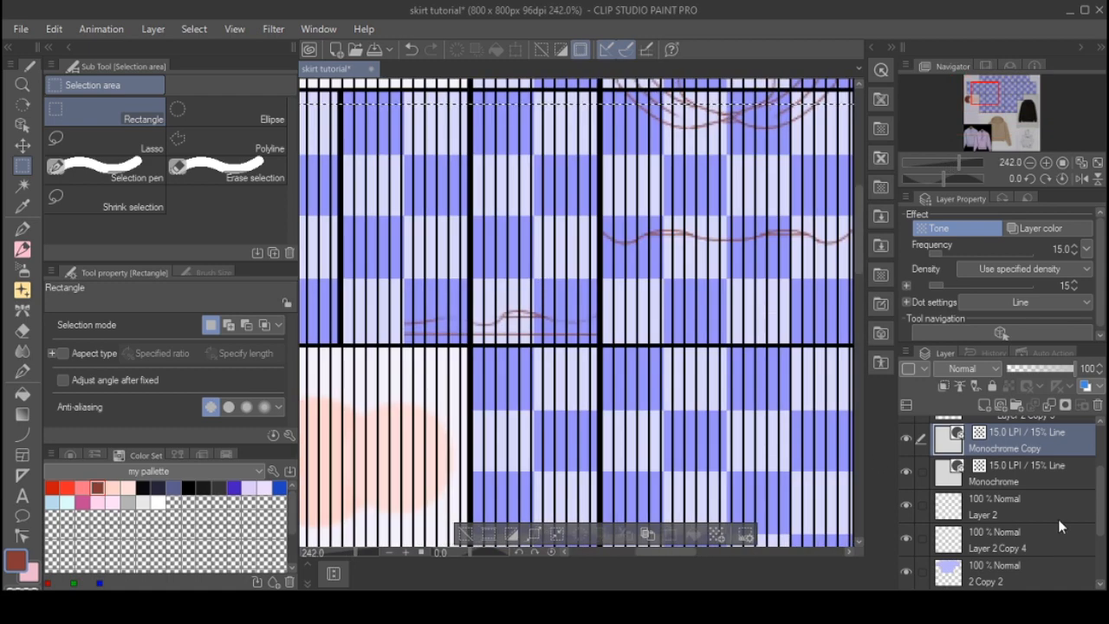
left_click(989, 405)
left_click(988, 405)
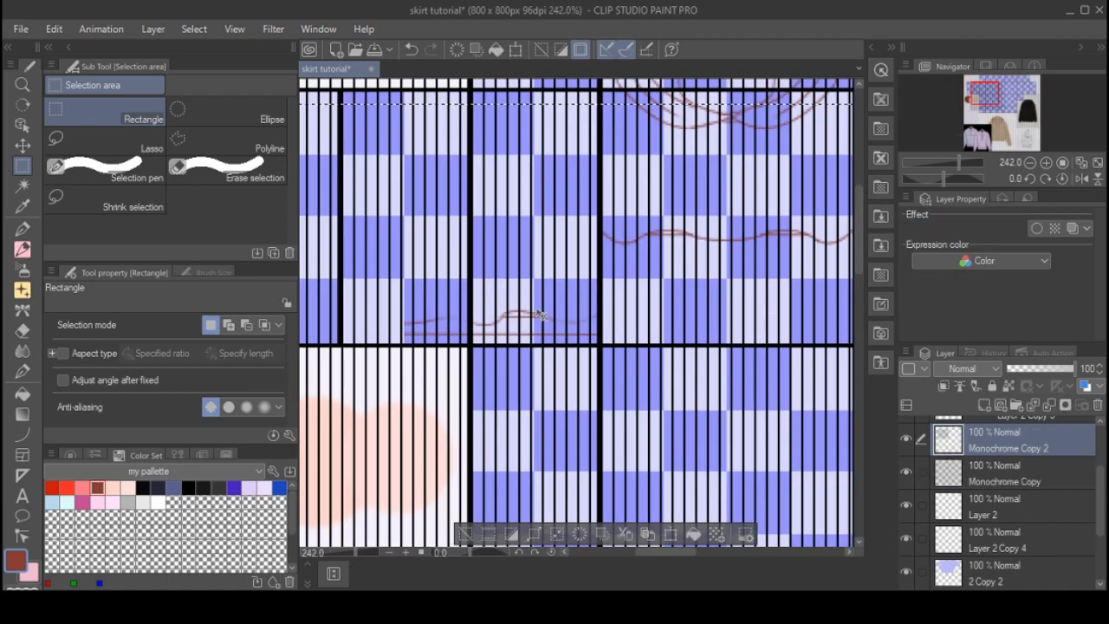
- Shift the copied stripes horizontally so that they fall between the original stripes
key("ctrl+t")
left_click_drag(525, 317, 543, 327)
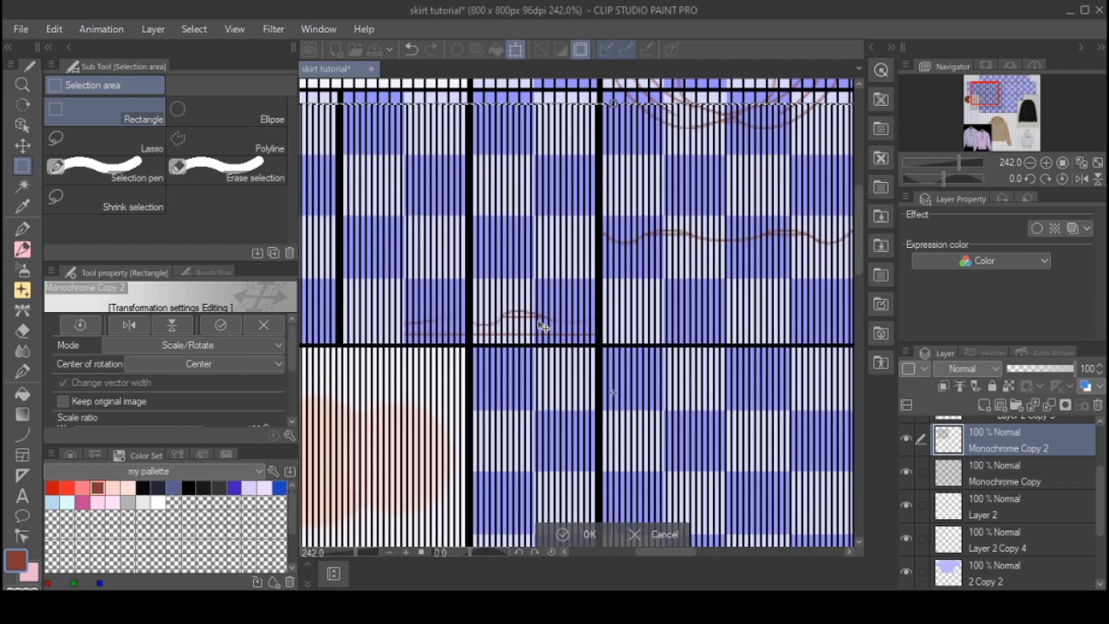
scroll(544, 327, "down", 3)
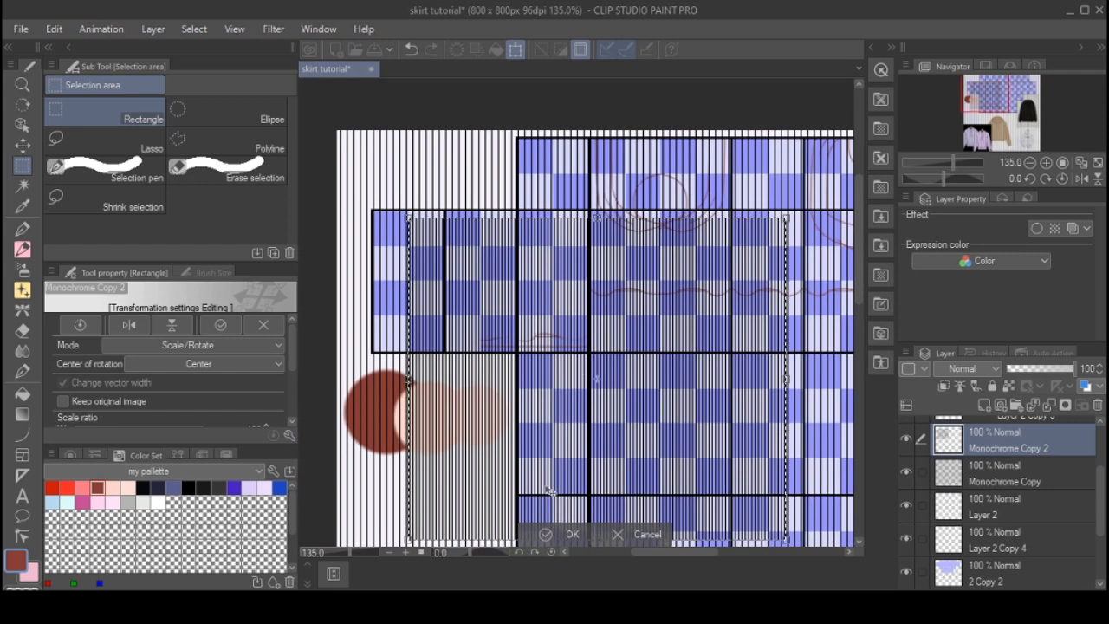
left_click(541, 535)
scroll(541, 451, "up", 4)
key("ctrl+t")
scroll(657, 292, "up", 1)
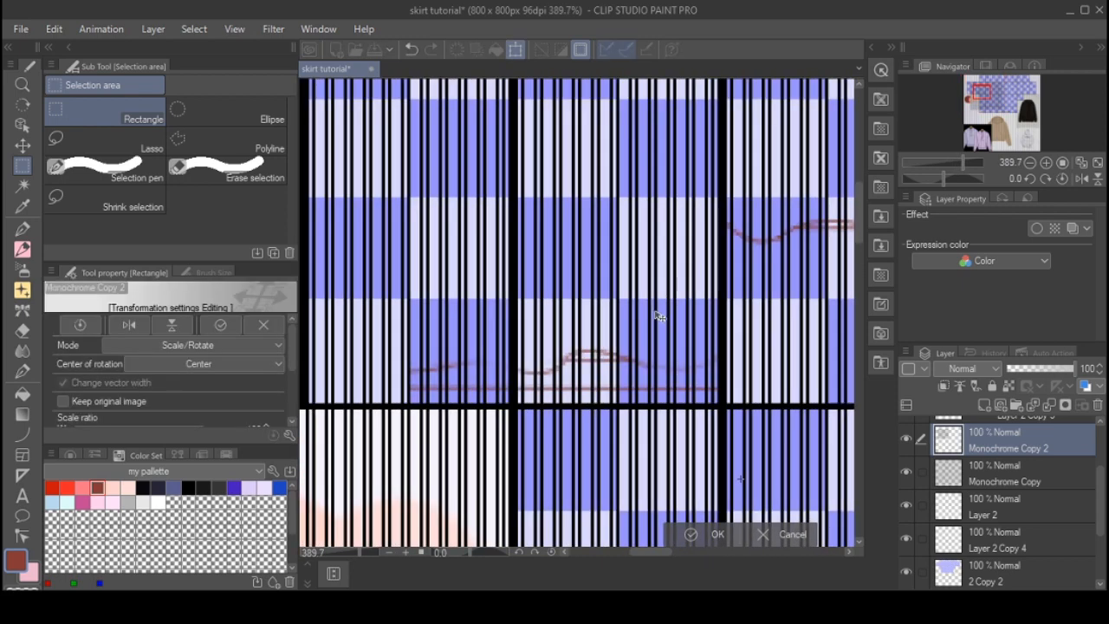
left_click(693, 534)
- Deselect the area and merge the shifted stripes with the Monochrome Copy layer
key("ctrl+alt+0")
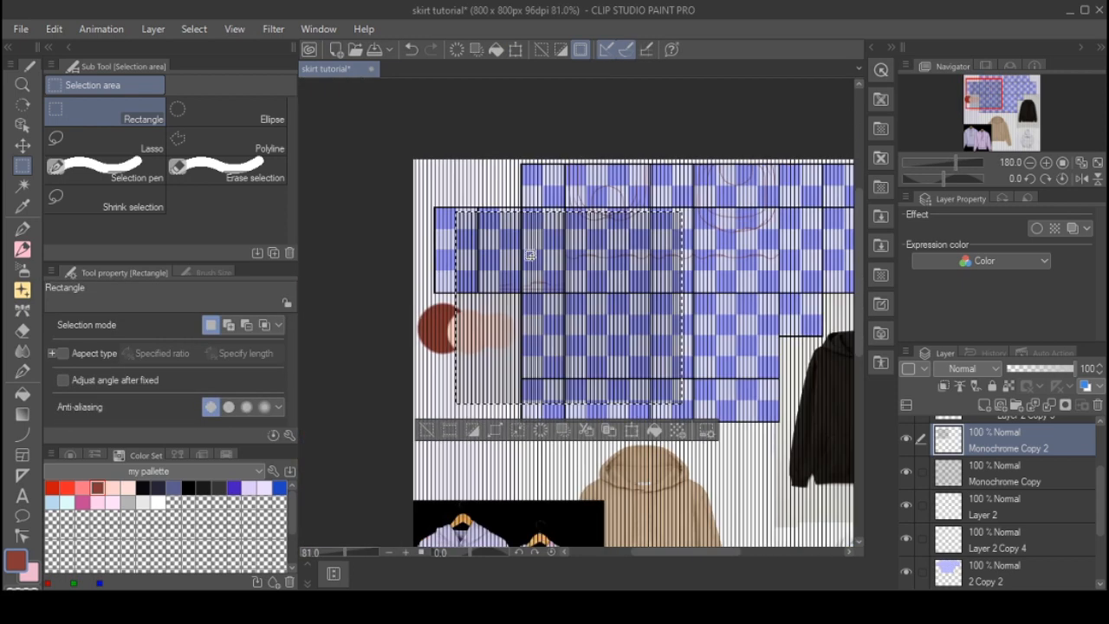
left_click(1017, 474, "ctrl")
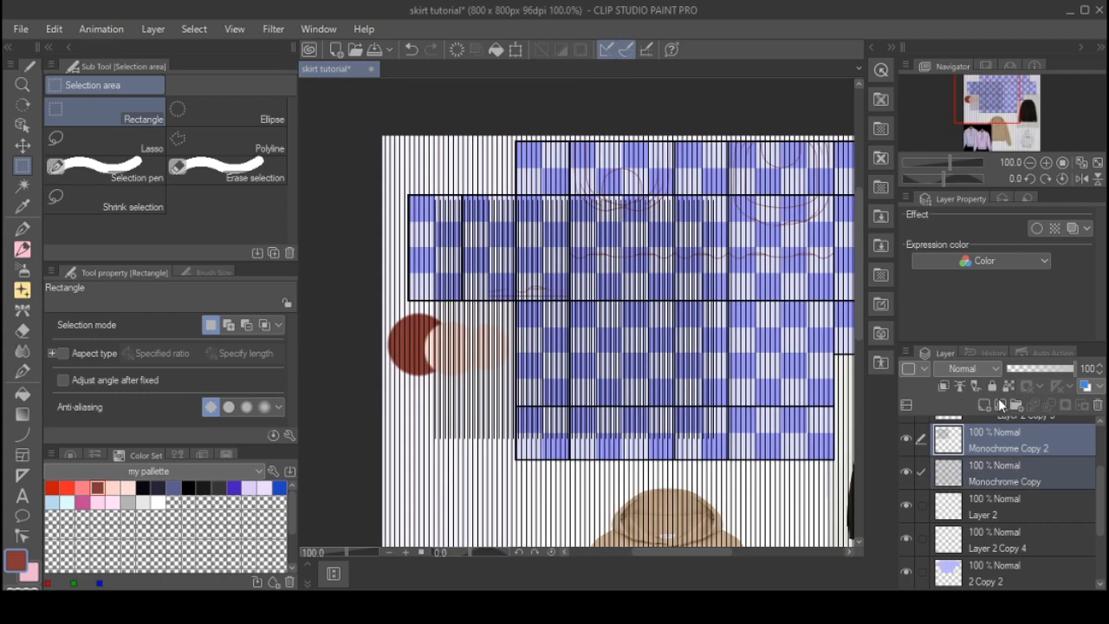
key("alt+shift+e")
- Clear all stripes outside a rectangular selection surrounding the outer side panel's lower band
scroll(506, 284, "up", 14)
left_click_drag(401, 265, 670, 414)
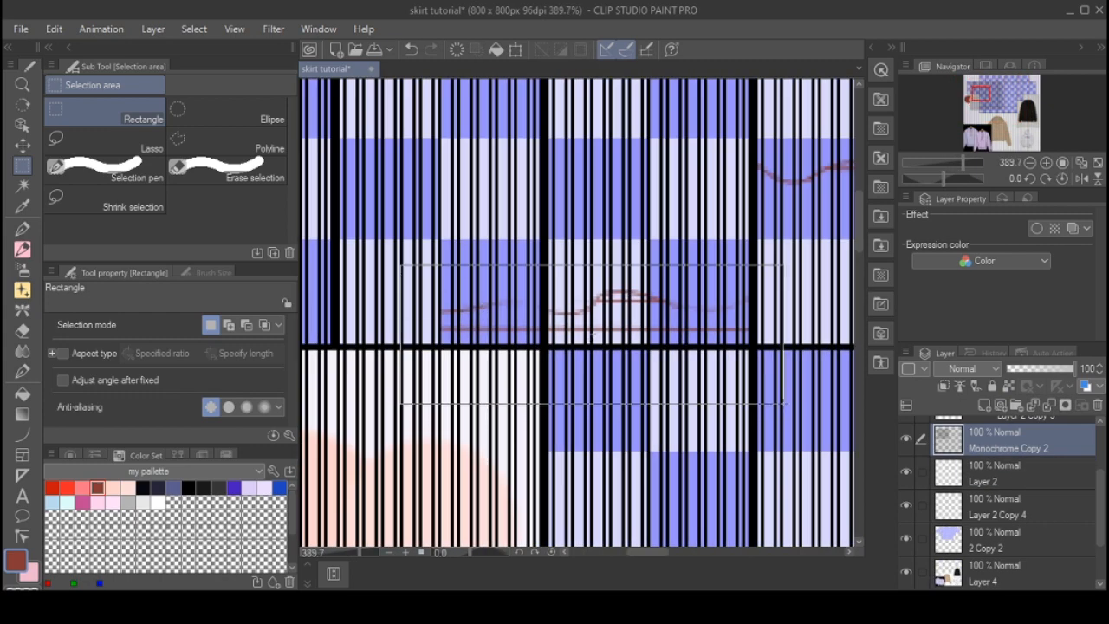
left_click_drag(784, 402, 784, 403)
key("shift+Delete")
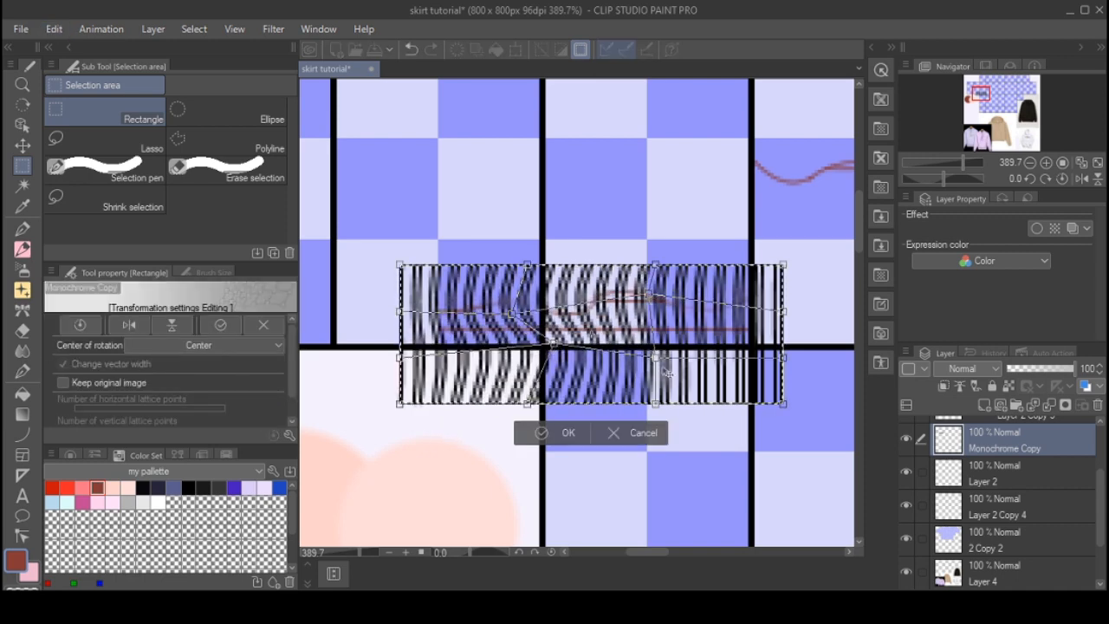
- Warp the remaining stripes with a mesh transformation so they bend in S-shapes over the lower band
left_click_drag(663, 360, 651, 356)
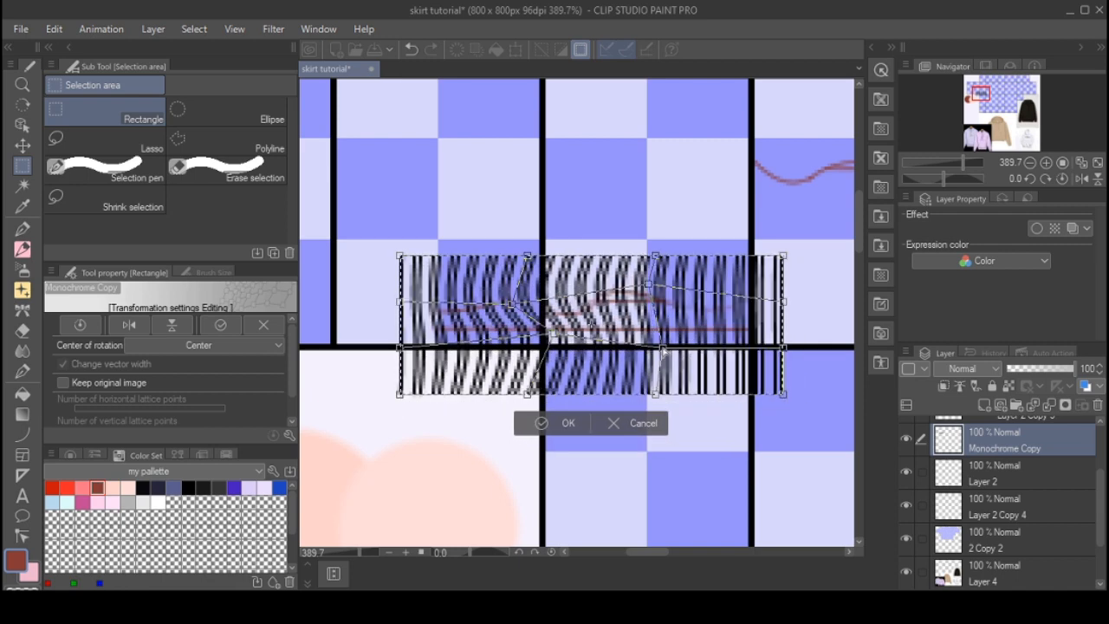
left_click(568, 422)
scroll(414, 339, "down", 2)
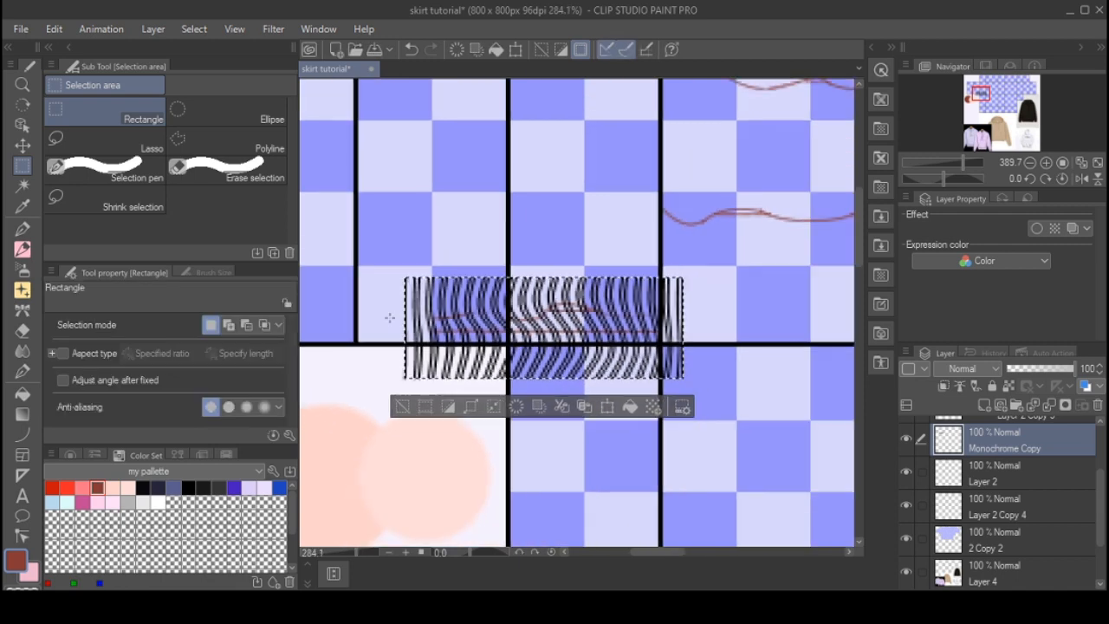
- Delete the warped stripes below the band's bottom line and beyond both of its ends
left_click_drag(719, 435, 541, 389)
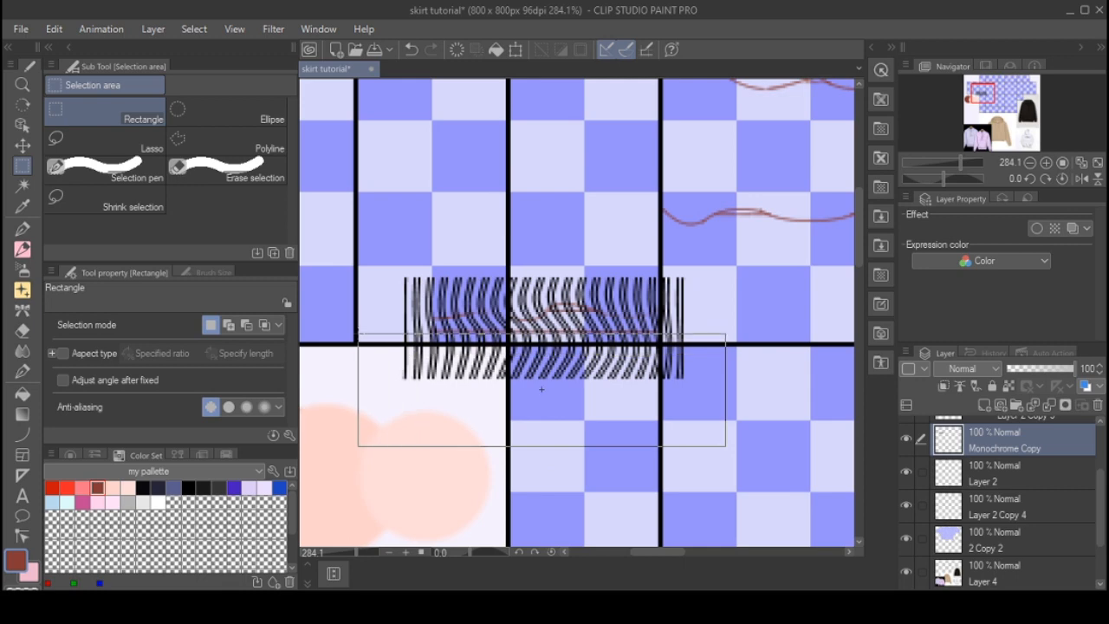
left_click_drag(358, 335, 359, 335)
key("Delete")
key("ctrl+d")
left_click_drag(364, 239, 430, 355)
key("Delete")
key("ctrl+d")
left_click_drag(723, 404, 660, 232)
key("Delete")
key("ctrl+d")
- Delete the upper part of the warped stripes, leaving only a strip between the wavy curve and the bottom line
scroll(526, 304, "up", 1)
left_click_drag(387, 211, 749, 315)
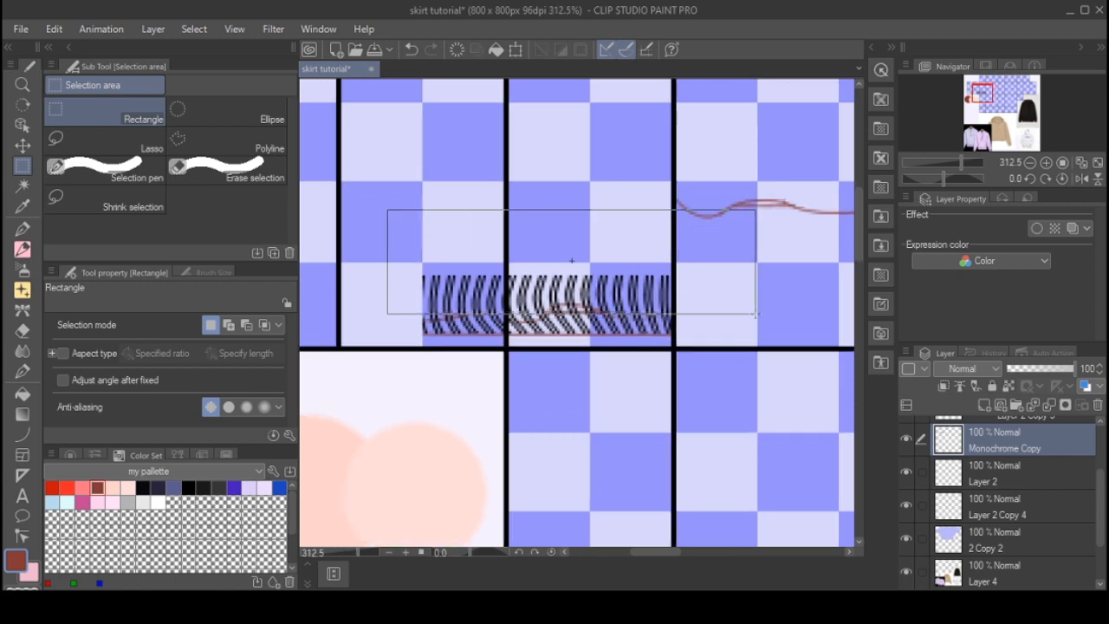
key("Delete")
key("ctrl+d")
- Erase the stripe ends sticking out above the band's wavy curve with the Hard eraser at size 15
key("e")
scroll(520, 268, "up", 6)
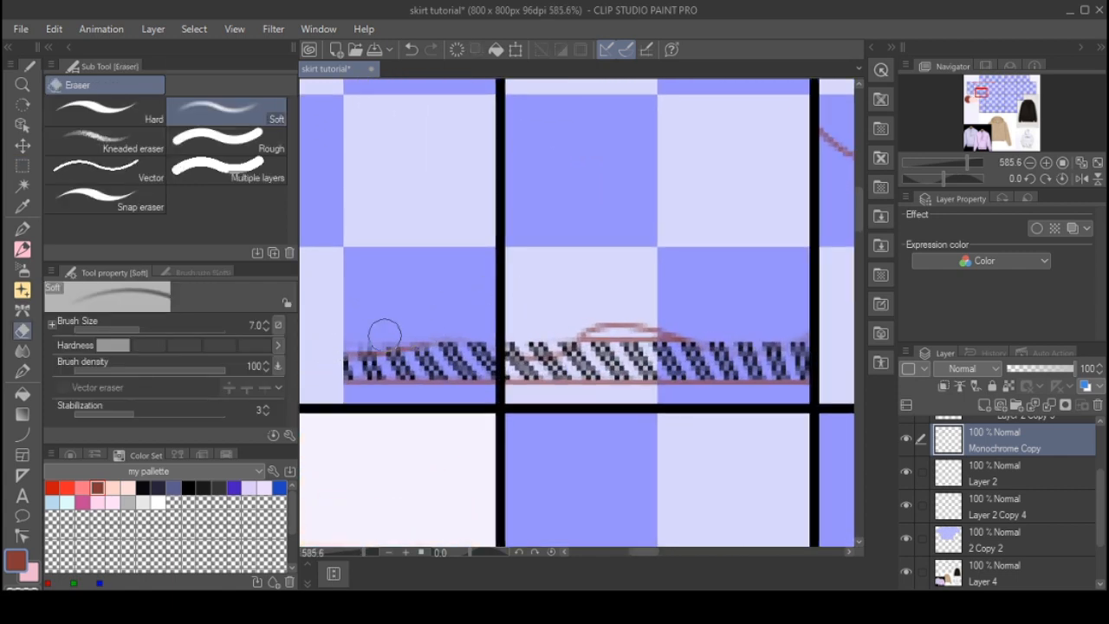
left_click(100, 111)
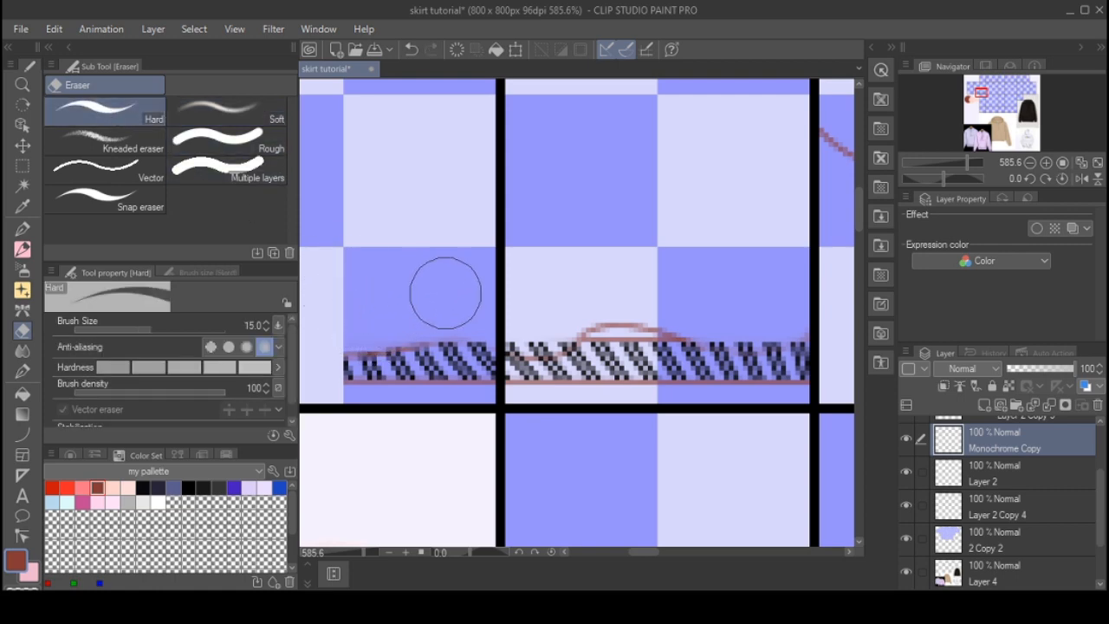
left_click_drag(511, 321, 550, 317)
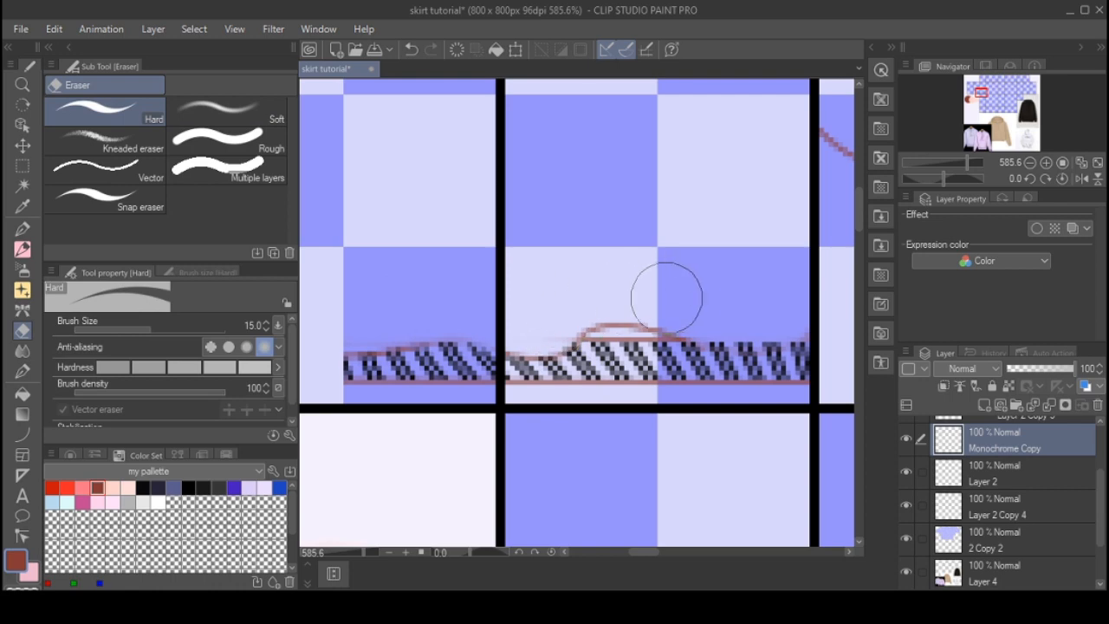
mouse_move(731, 317)
left_mouse_down()
mouse_move(803, 317)
mouse_move(701, 314)
left_mouse_up()
- Lock the stripe layer's transparent pixels and recolor the black stripes dark reddish brown with the size 60 Turnip pen
left_click(22, 228)
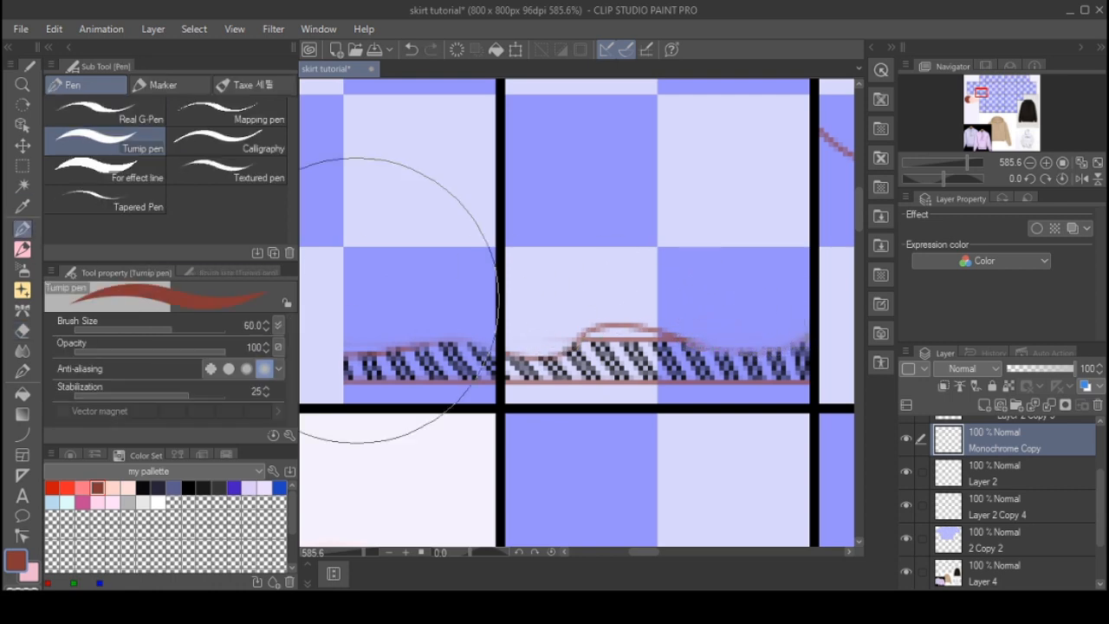
scroll(424, 317, "down", 3)
left_click(1010, 387)
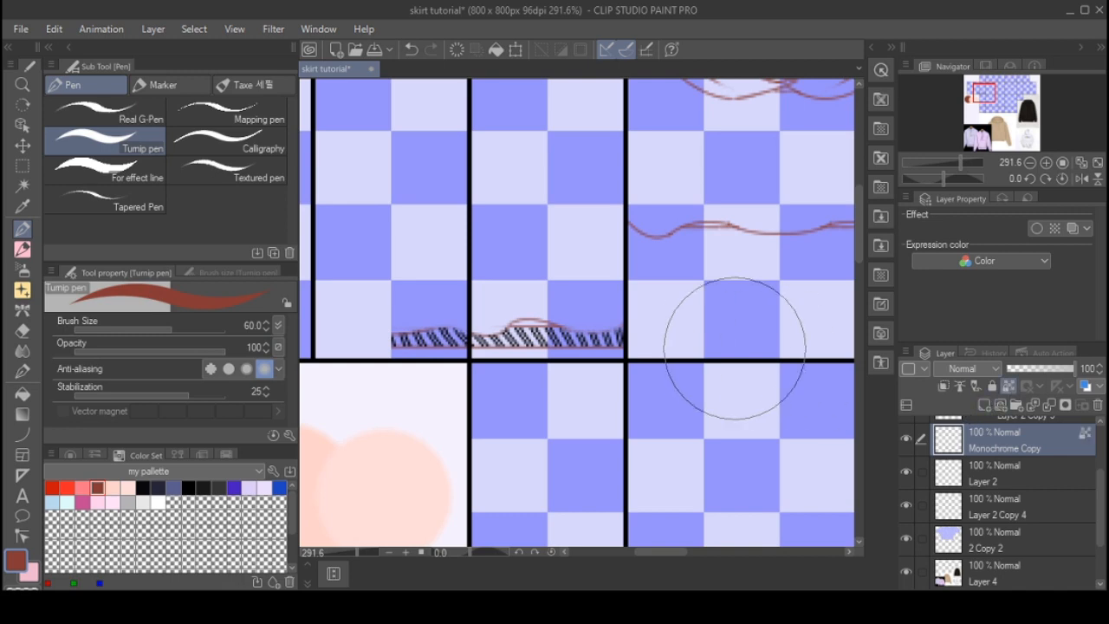
scroll(421, 272, "down", 2)
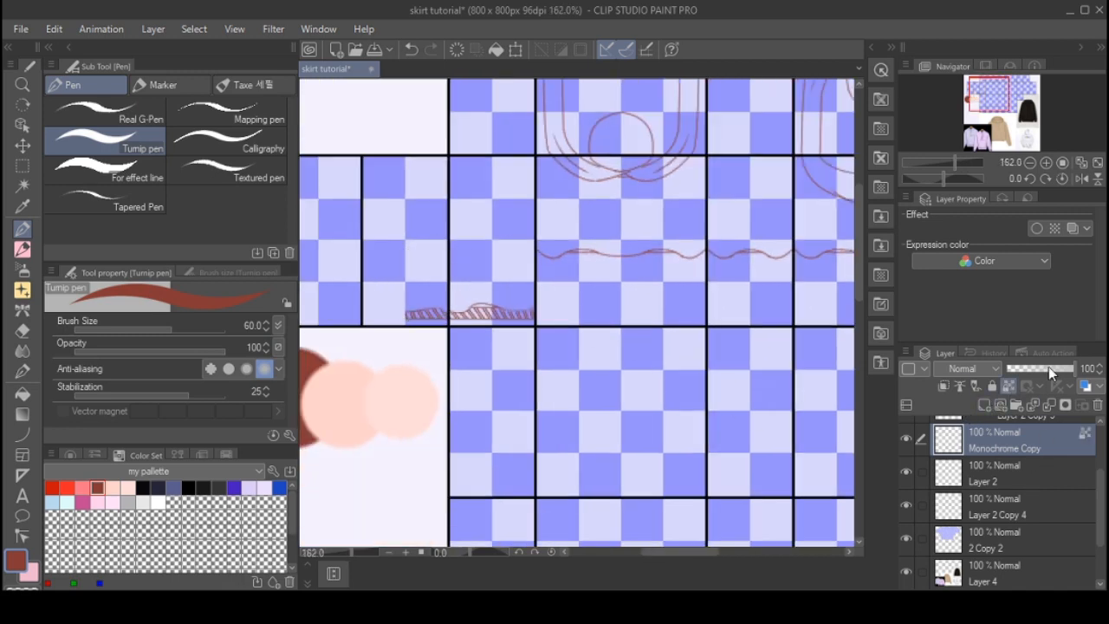
- Lower the stripe layer's opacity to 56% and merge it into the line layer directly below
left_click_drag(1056, 375, 1048, 372)
scroll(399, 260, "up", 4)
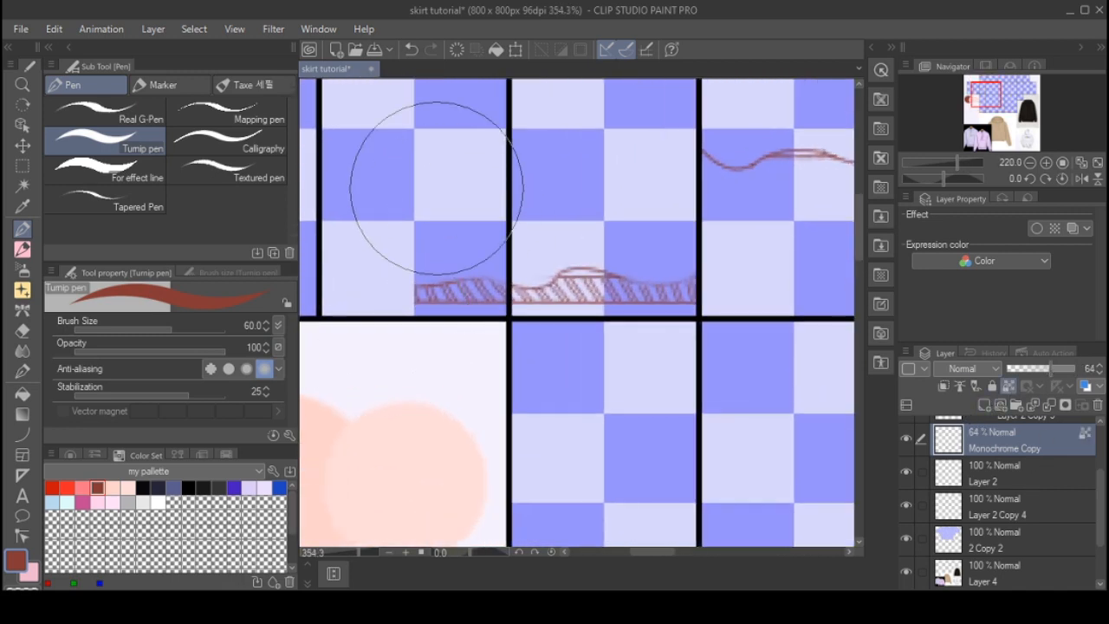
left_click(1041, 371)
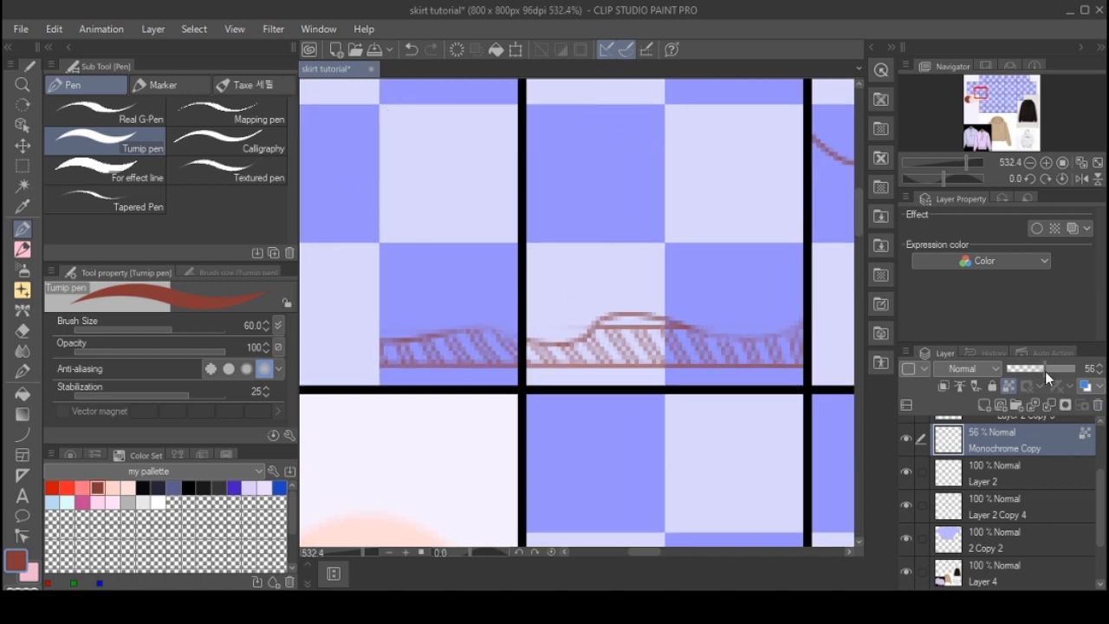
key("ctrl+e")
- Add a new raster layer above the merged Monochrome Copy layer and choose the Curve tool
scroll(742, 321, "down", 7)
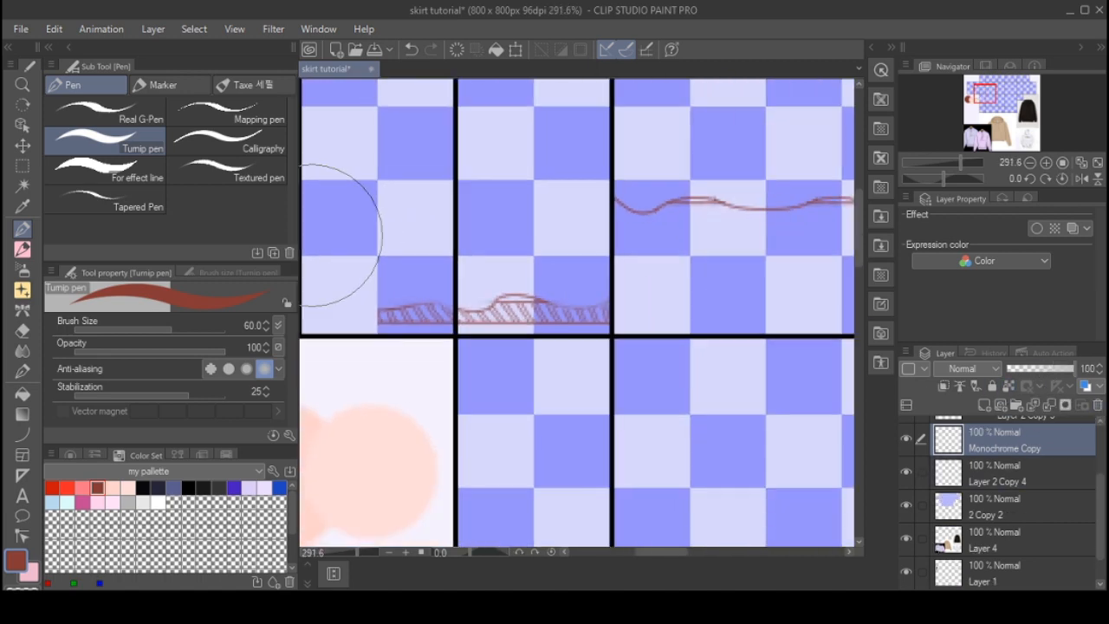
scroll(362, 269, "up", 2)
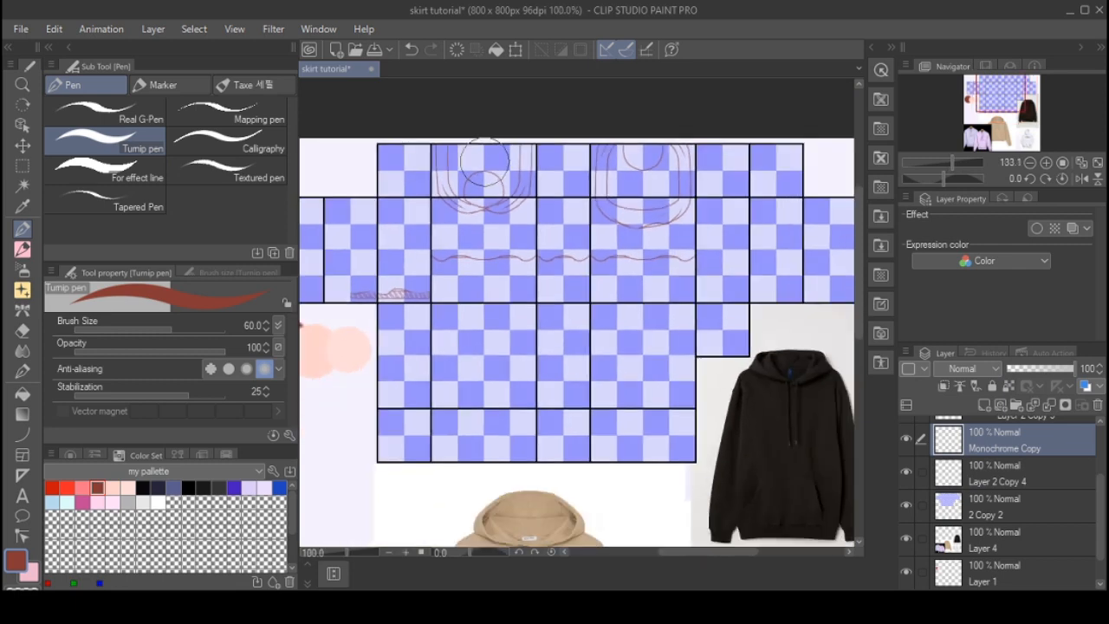
scroll(425, 172, "up", 3)
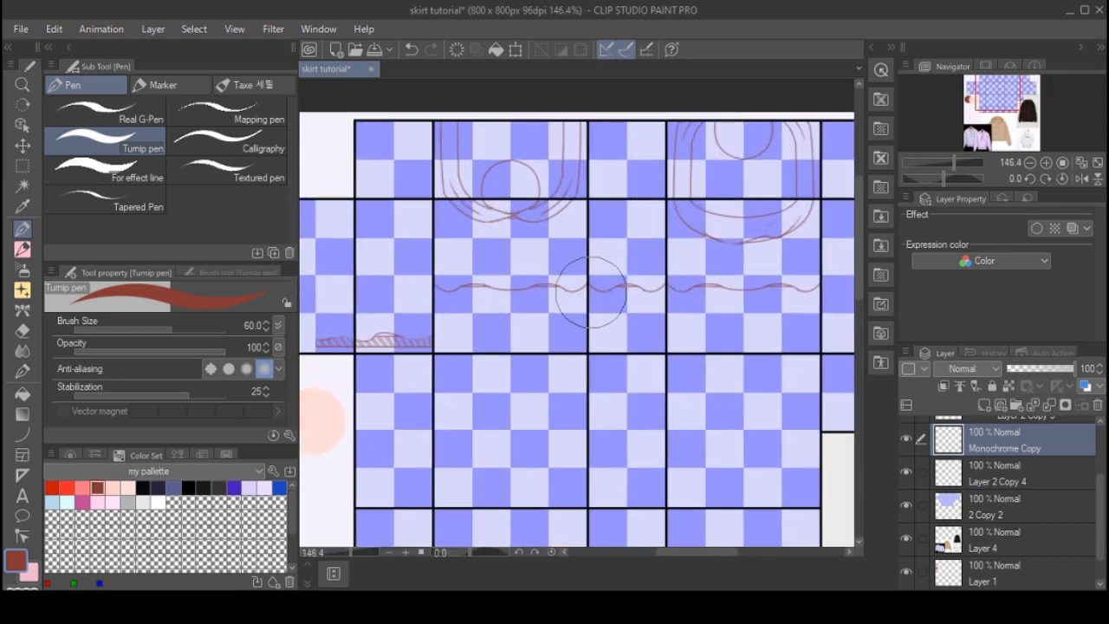
left_click(983, 407)
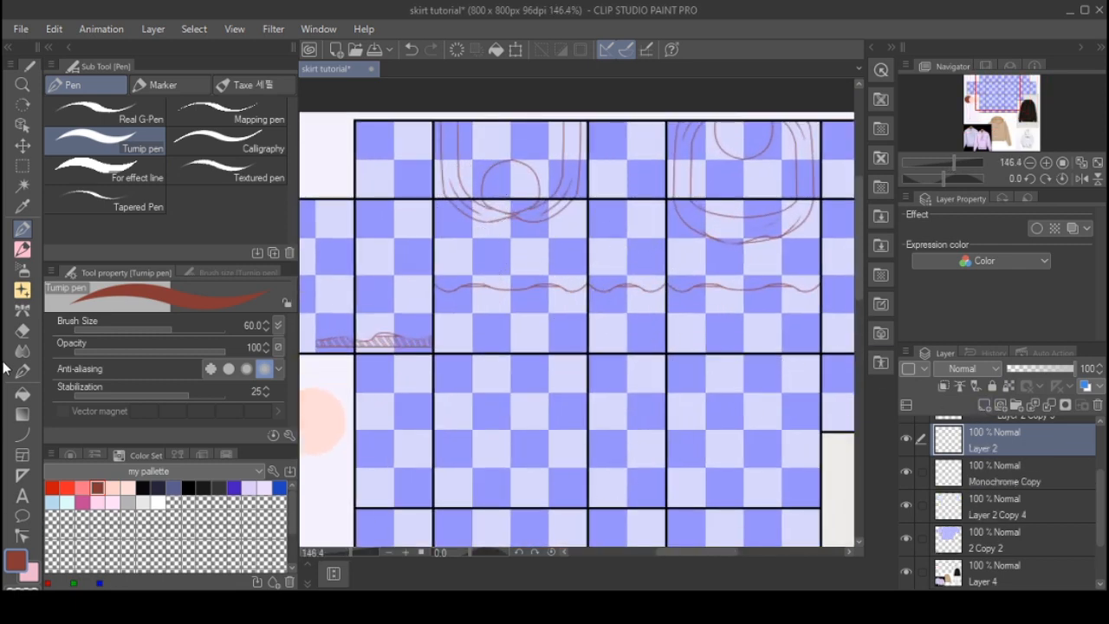
left_click(22, 434)
scroll(413, 356, "down", 3)
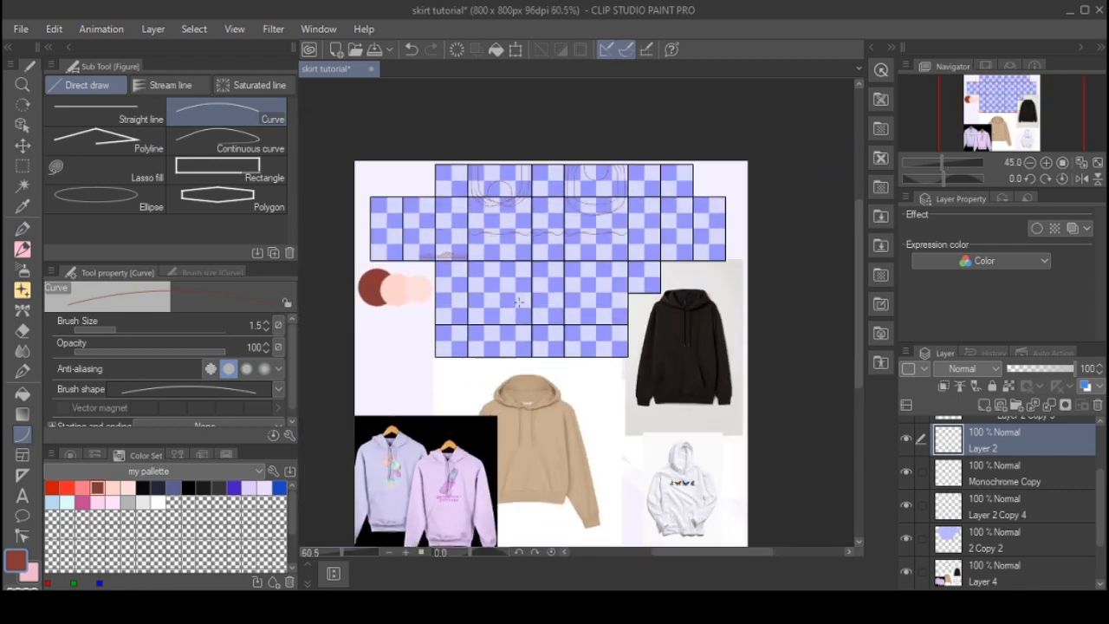
scroll(414, 355, "up", 2)
scroll(413, 355, "up", 1)
- Paint overlapping gray, light gray and white color swatches beneath the brown and pink ones on Layer 1 with the Turnip pen
left_click(994, 534)
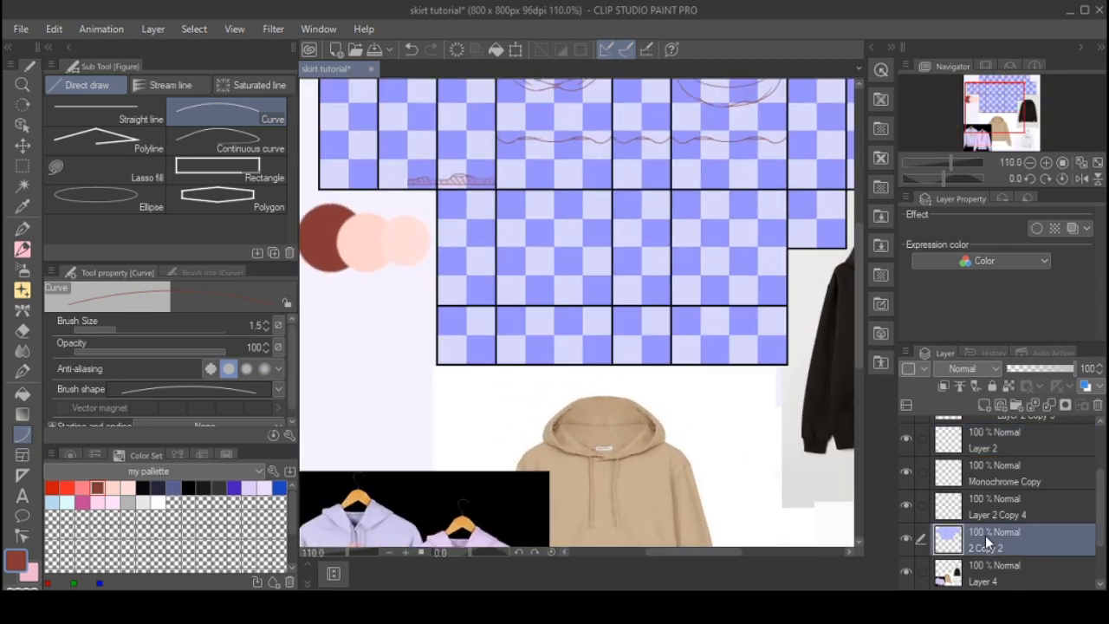
scroll(736, 368, "down", 3)
scroll(996, 520, "down", 2)
left_click(1003, 512)
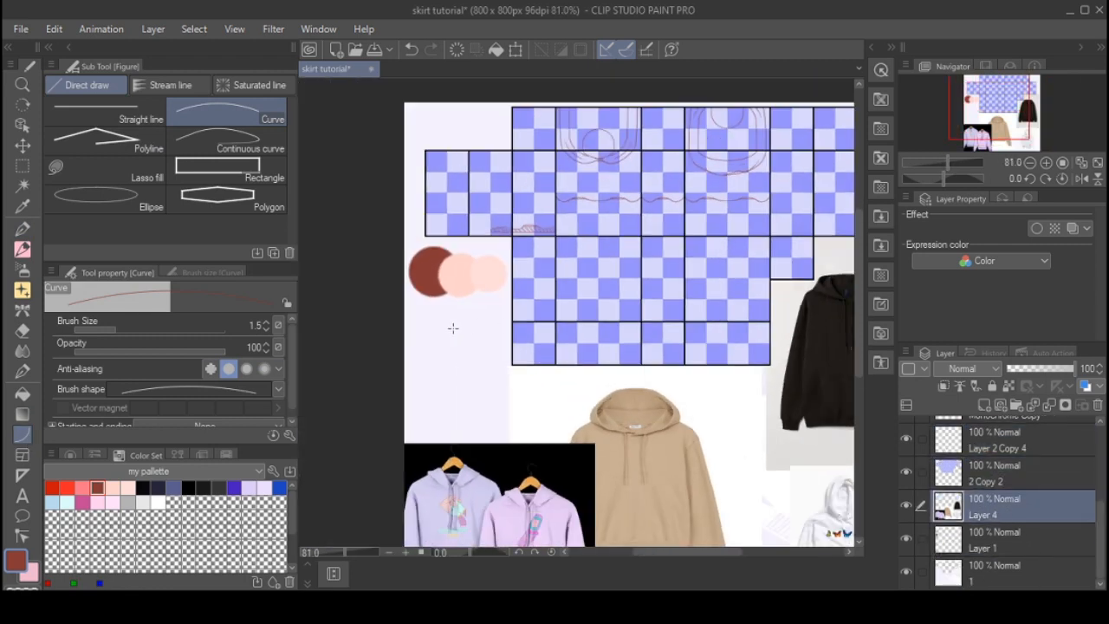
scroll(442, 312, "up", 2)
left_click(130, 501)
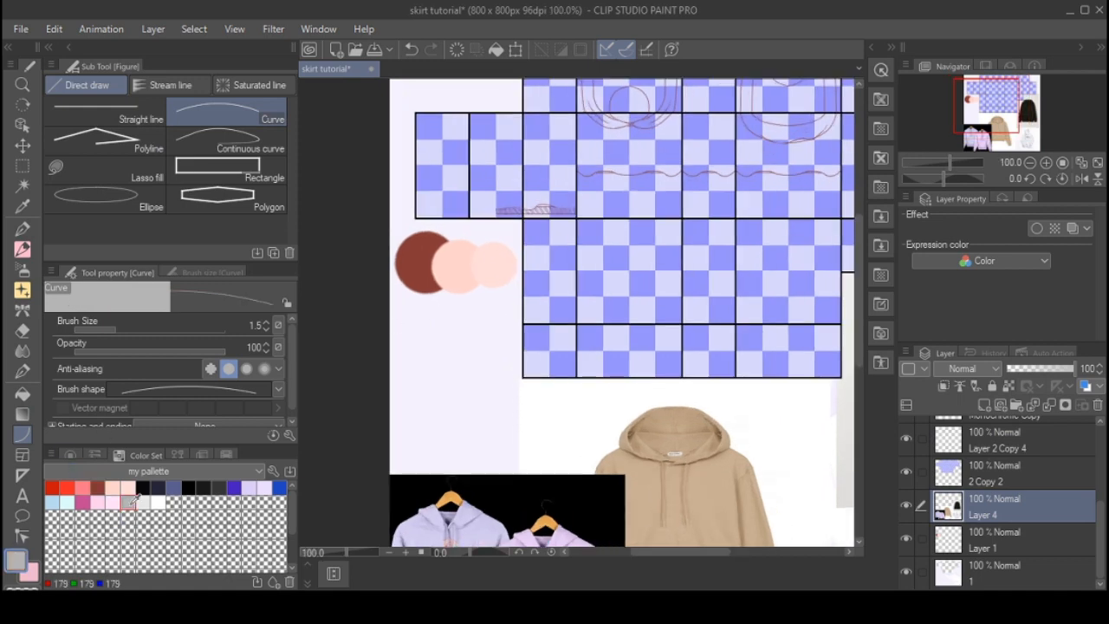
left_click(23, 229)
left_click(1039, 546)
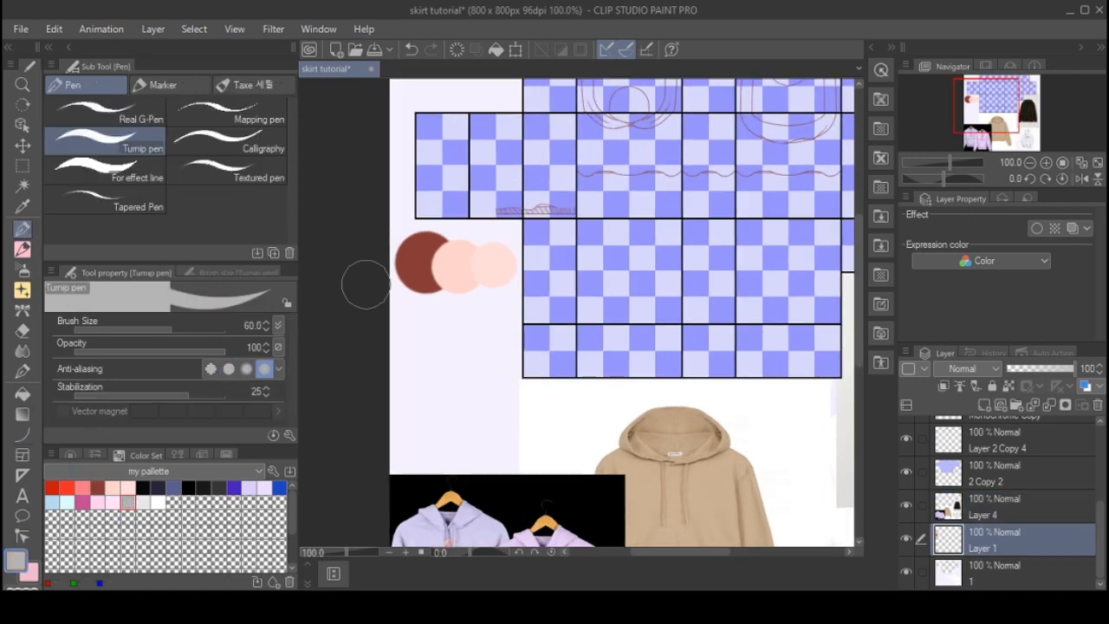
scroll(438, 354, "up", 3)
left_click(439, 353)
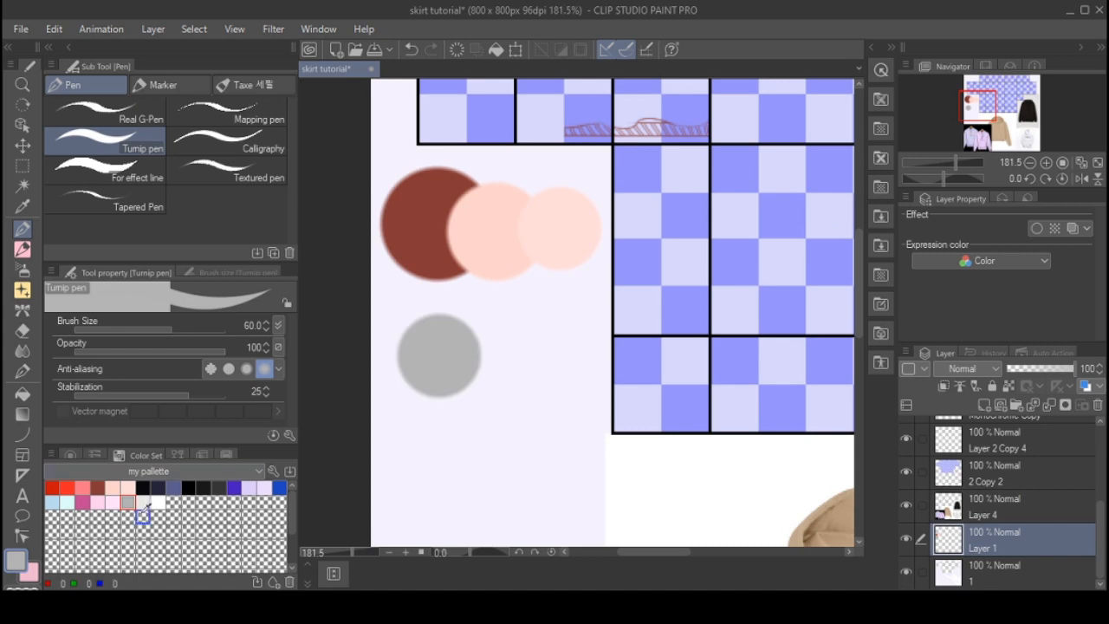
left_click(144, 502)
left_click(490, 355)
left_click(158, 502)
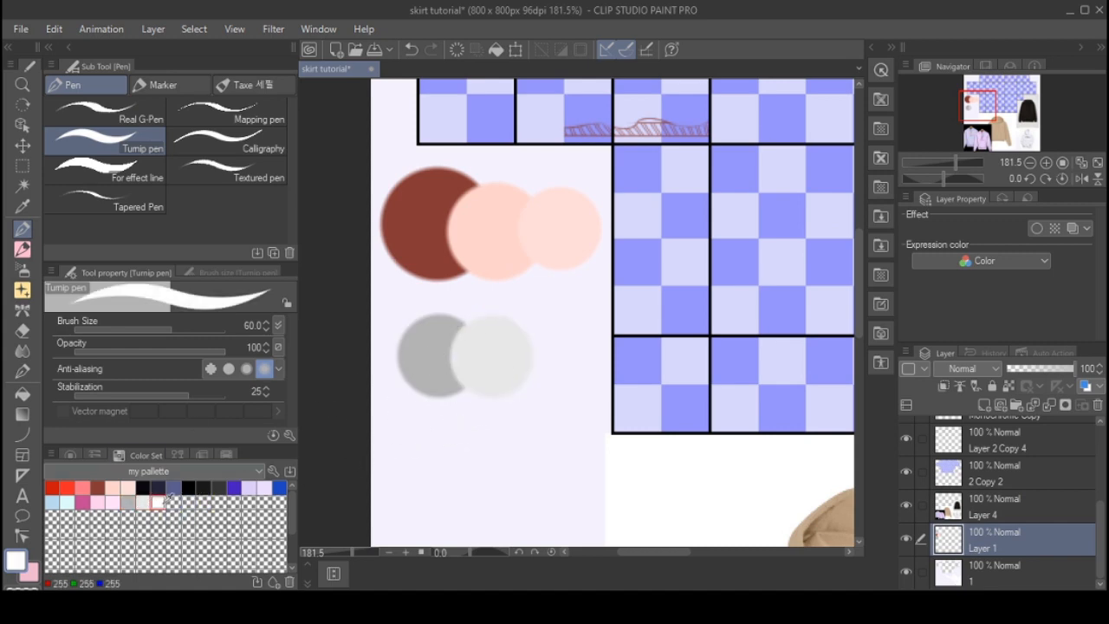
left_click(545, 368)
- Show the color wheel and sample the darkest gray swatch from the canvas as the drawing color
left_click(73, 455)
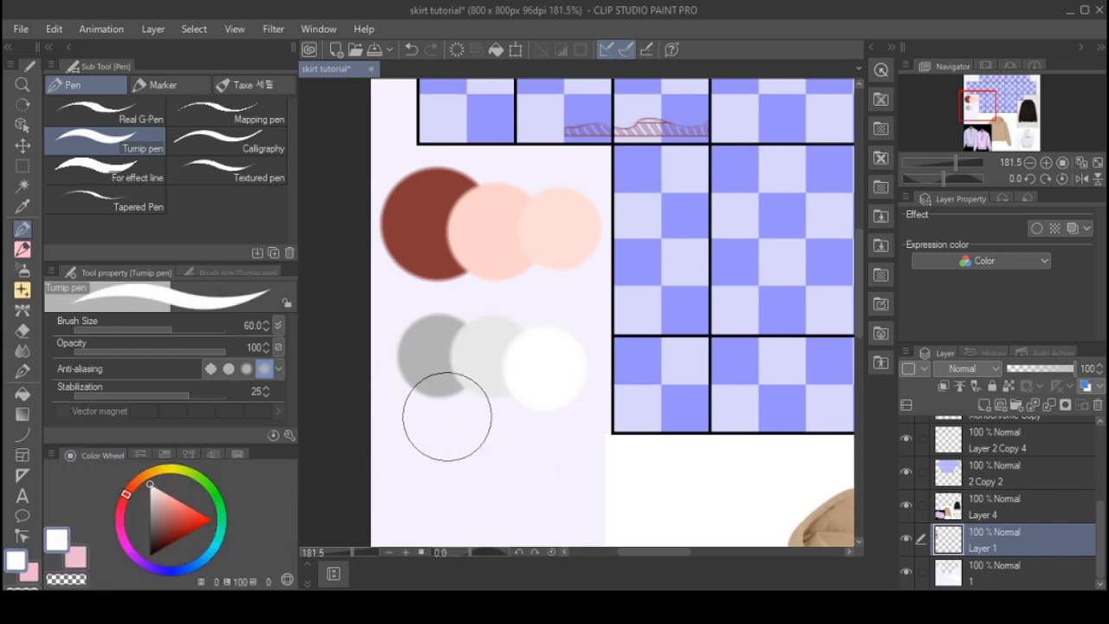
scroll(447, 416, "down", 3)
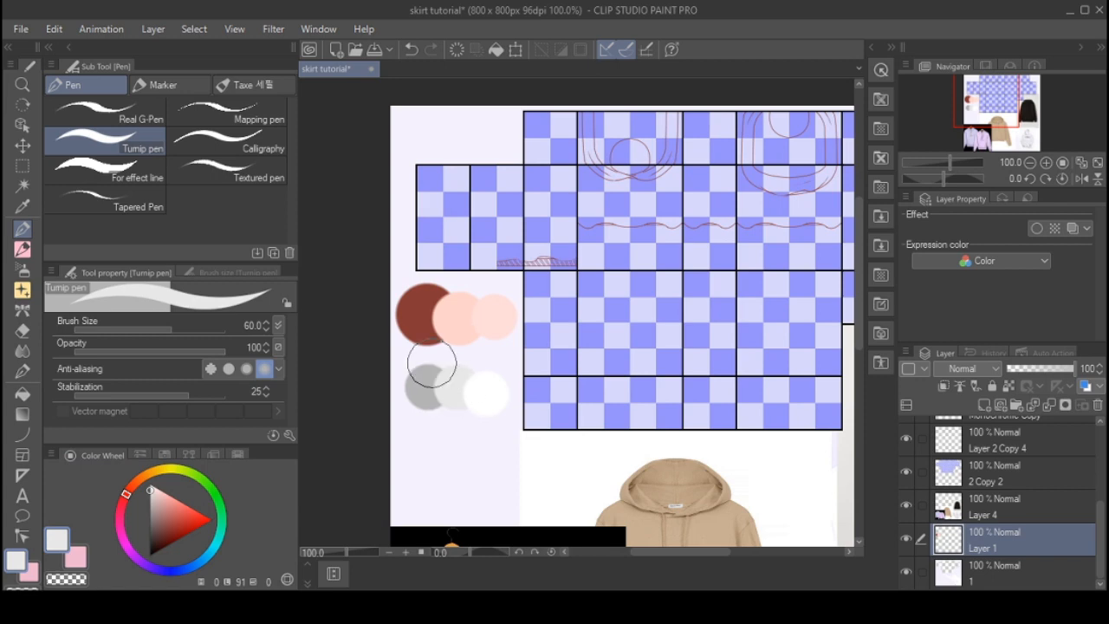
scroll(425, 366, "up", 2)
scroll(405, 373, "down", 4)
scroll(531, 355, "up", 2)
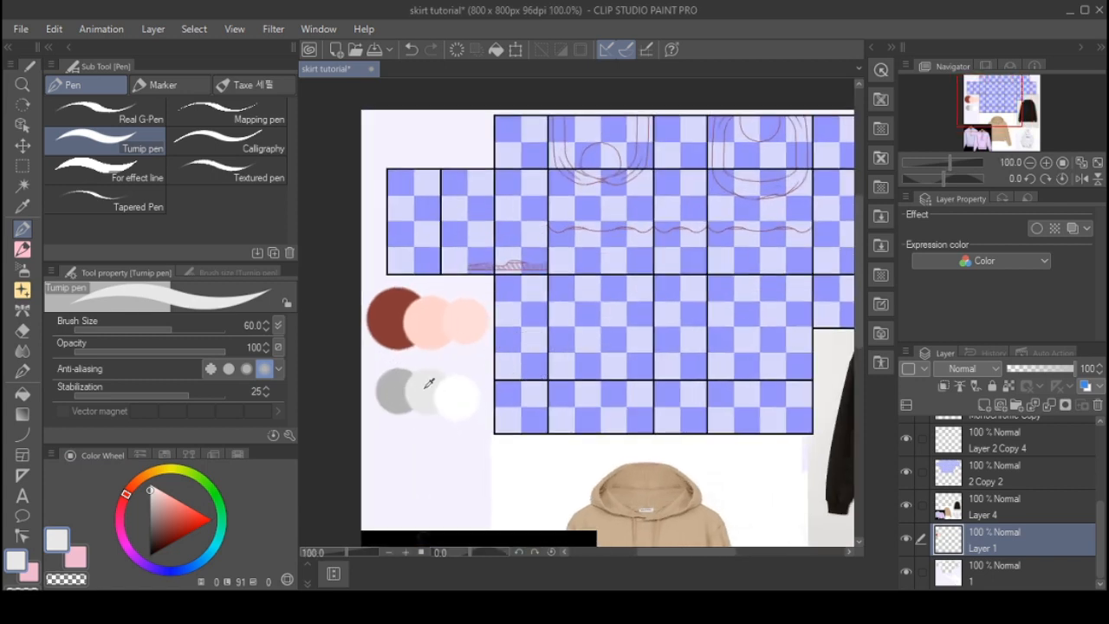
left_click(434, 376, "alt")
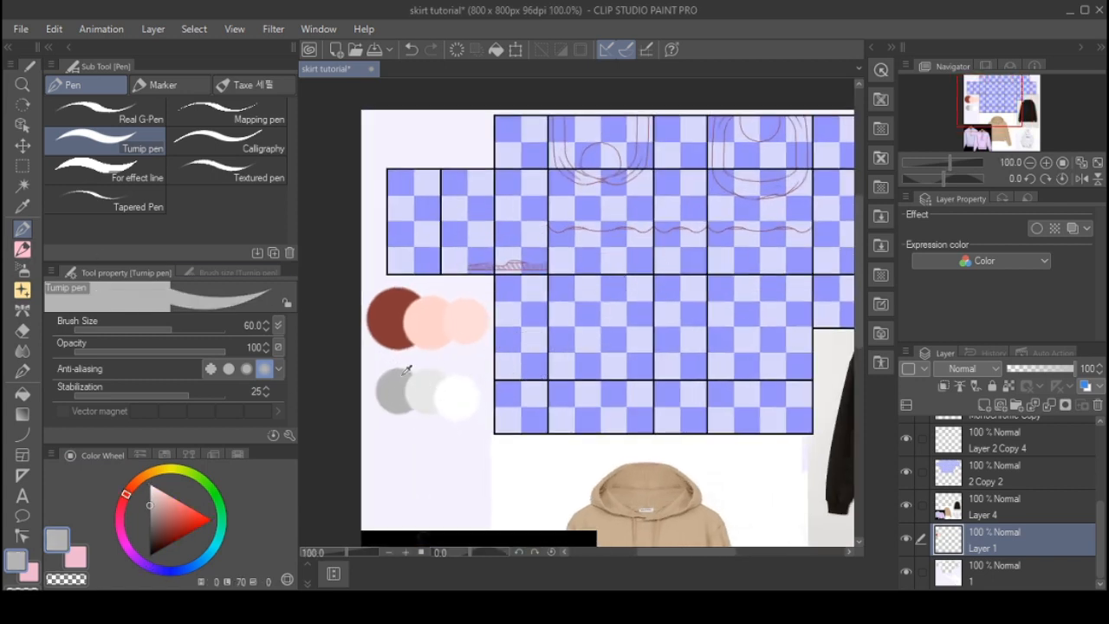
- Check the Monochrome Copy layer's contents by hiding and reshowing it, then merge it with Layer 2 Copy 4
scroll(968, 481, "up", 2)
scroll(968, 481, "up", 2)
left_click(996, 487)
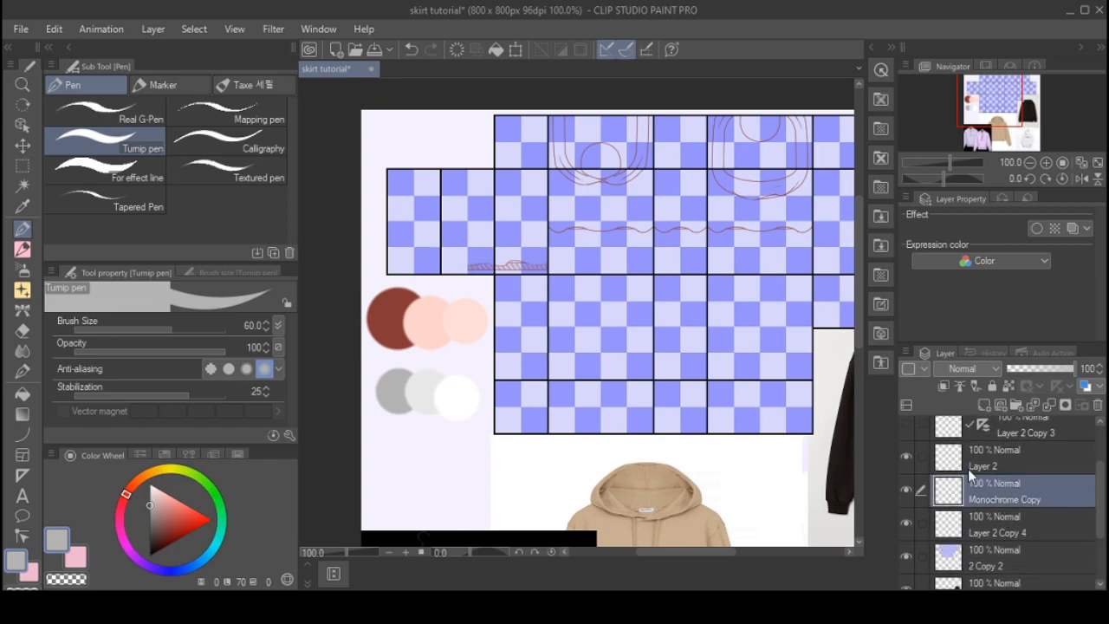
scroll(745, 112, "up", 1)
scroll(583, 130, "up", 1)
scroll(583, 173, "down", 2)
scroll(520, 376, "up", 2)
left_click(907, 490)
scroll(668, 399, "down", 3)
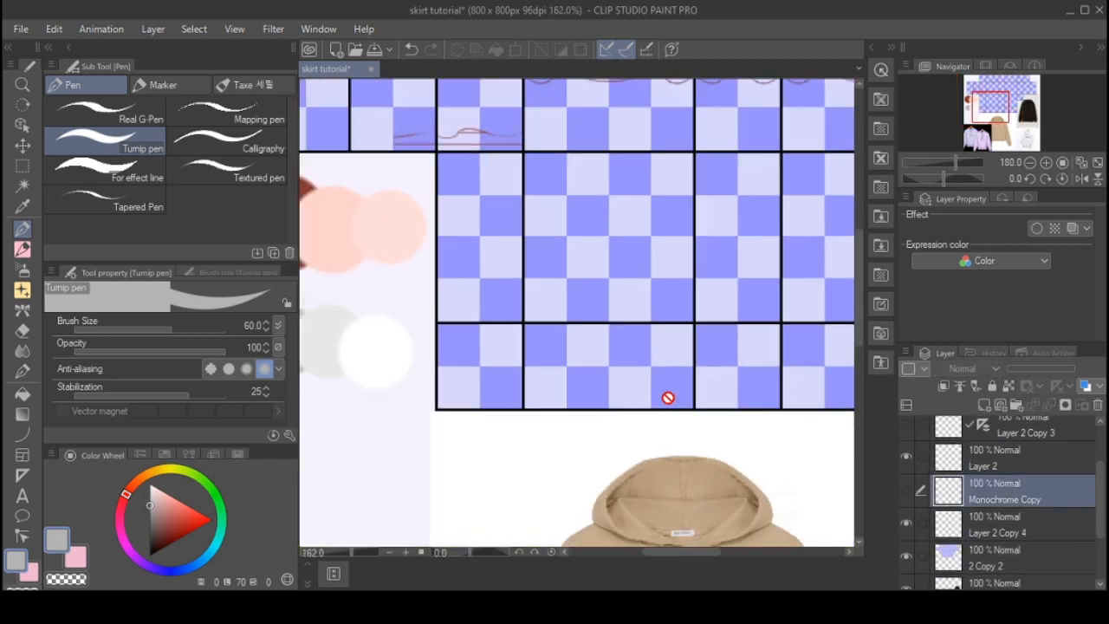
scroll(600, 215, "up", 3)
left_click(906, 490)
left_click(993, 517, "ctrl")
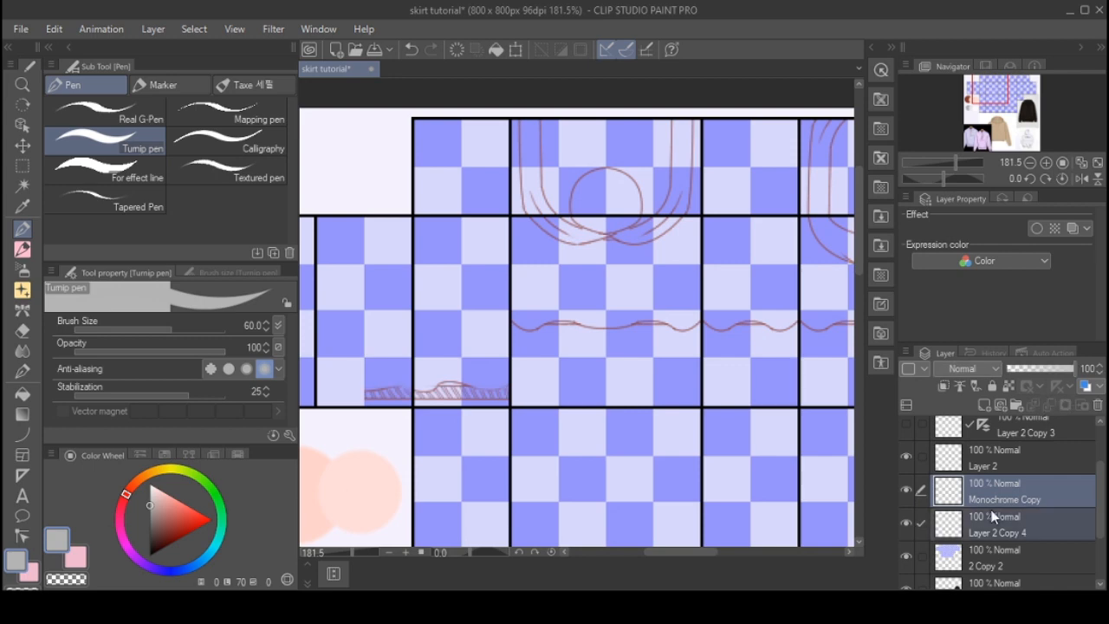
key("alt+shift+e")
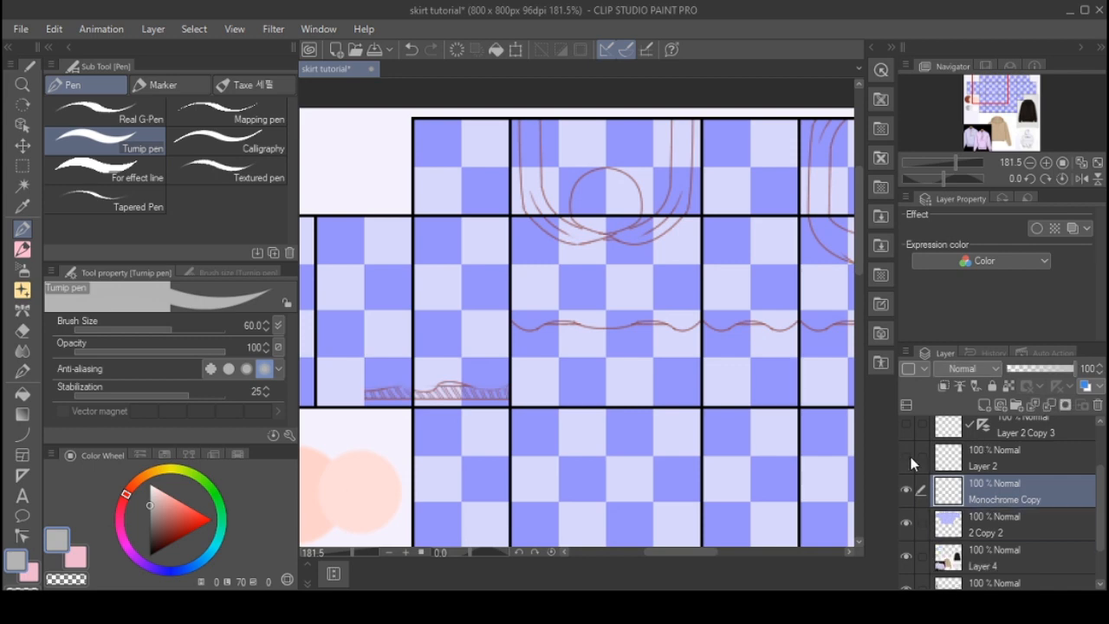
- On Layer 2, draw a narrow gray drawstring outline hanging below the hood's crossing collar lines with the Curve tool at size 1.5
scroll(723, 370, "down", 2)
key("alt+bracketright")
scroll(556, 287, "down", 4)
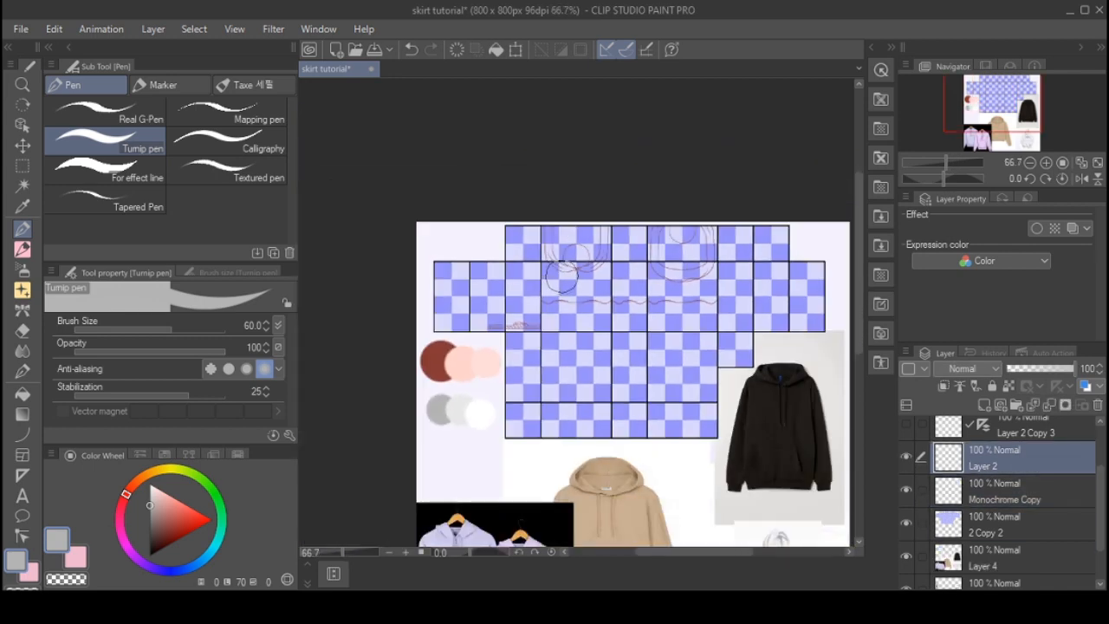
scroll(666, 375, "up", 4)
left_click(24, 438)
scroll(424, 232, "down", 2)
scroll(420, 227, "down", 2)
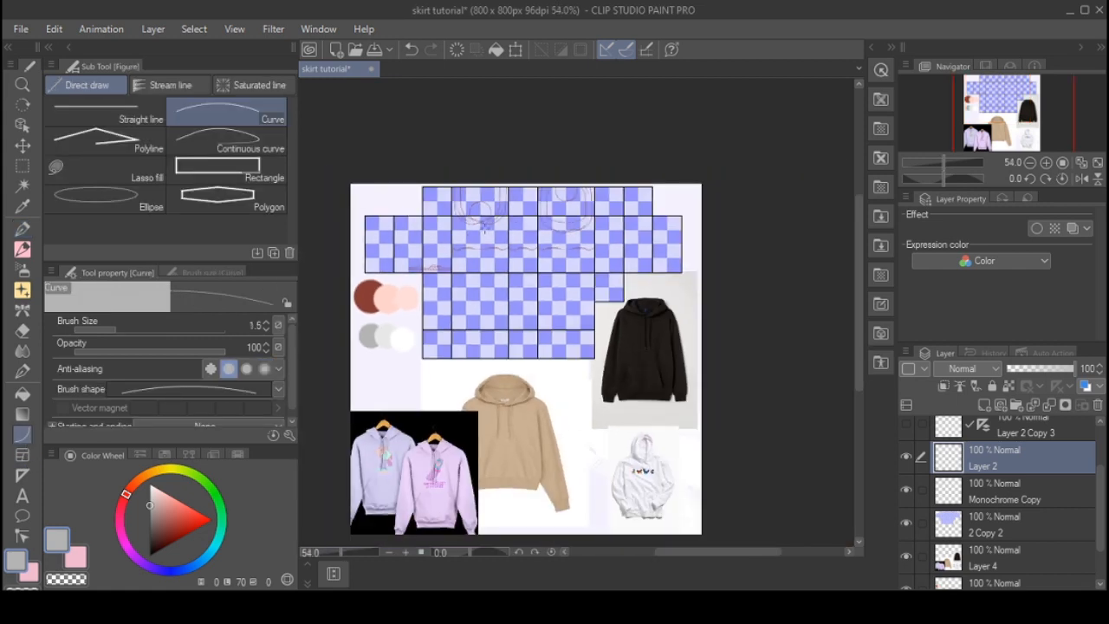
scroll(532, 282, "up", 10)
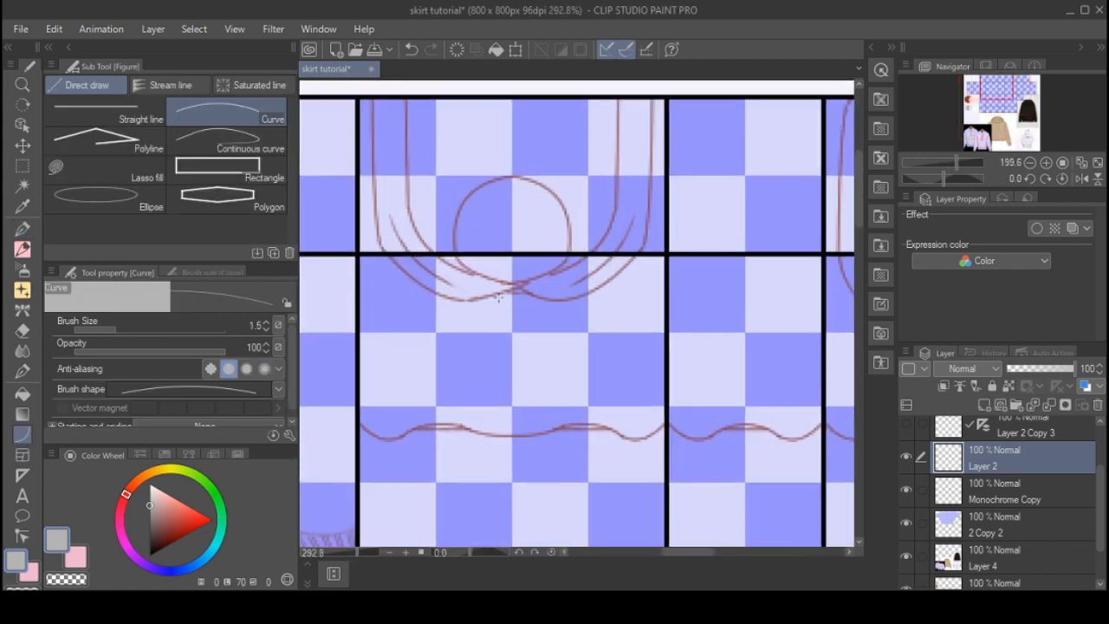
scroll(499, 278, "down", 2)
scroll(492, 287, "up", 1)
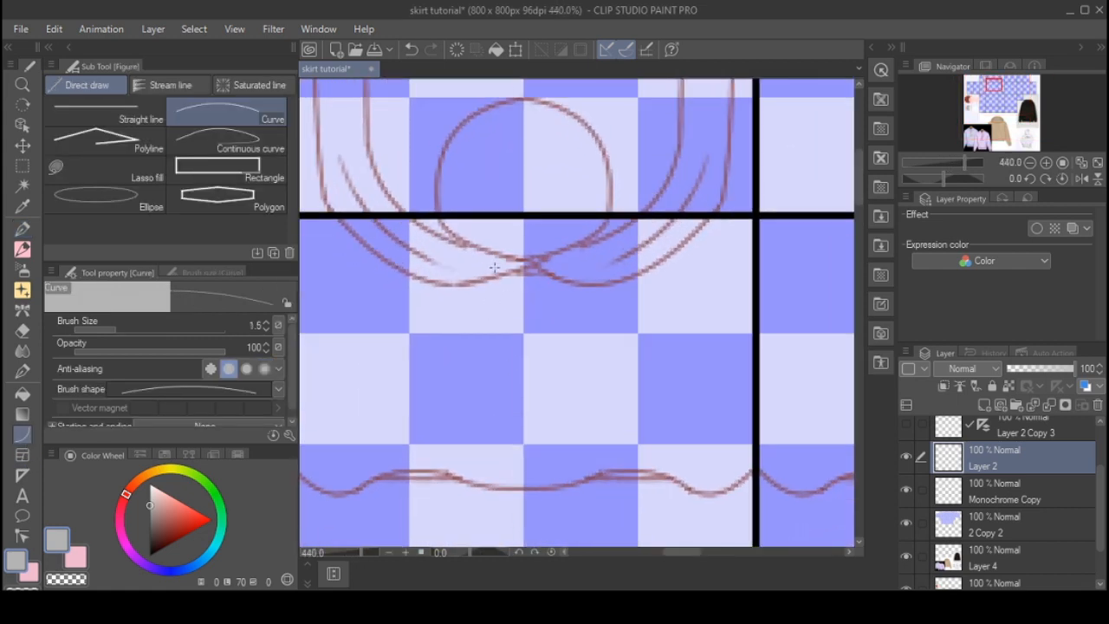
left_click_drag(492, 266, 483, 404)
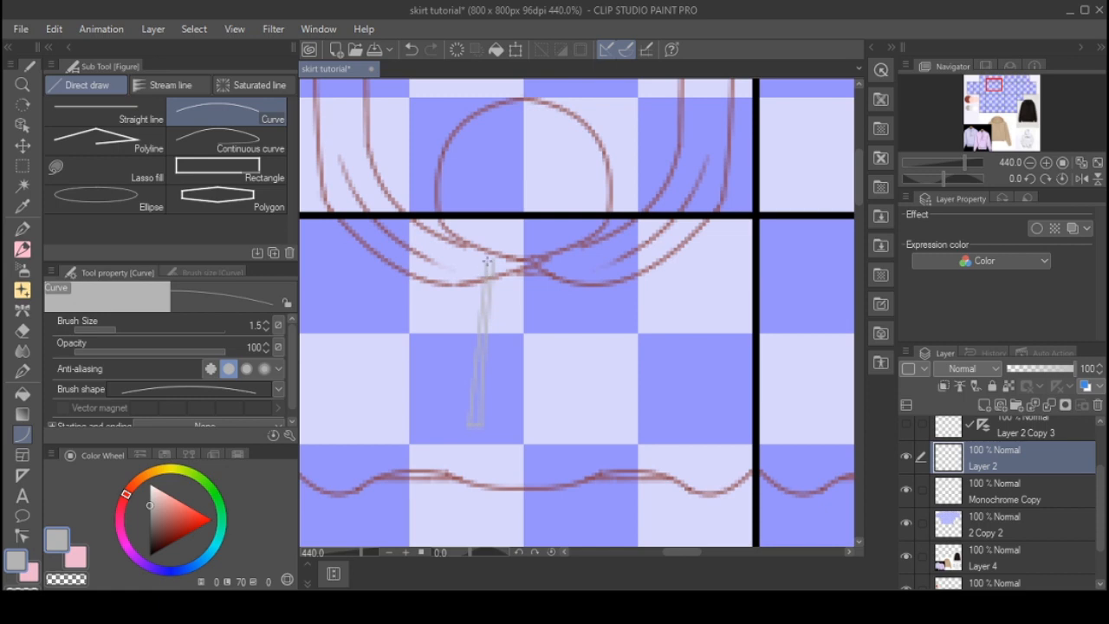
left_click(479, 430)
- Duplicate the drawstring outline layer, shift the copy slightly to the left, and merge it with Layer 2
scroll(479, 430, "up", 1)
key("ctrl+j")
key("ctrl+t")
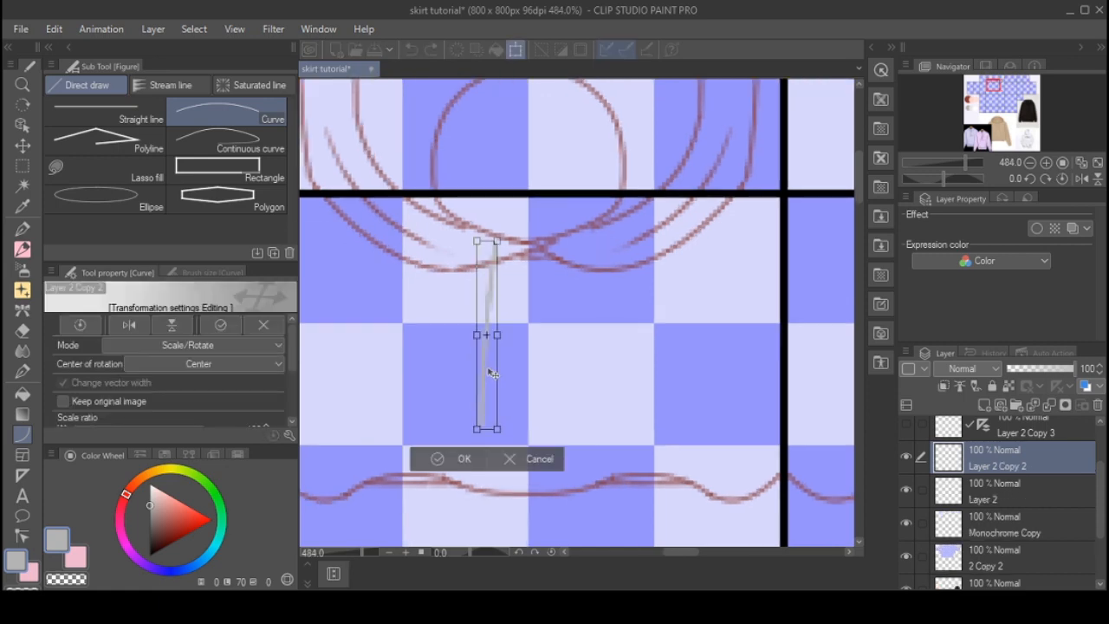
left_click_drag(483, 374, 479, 374)
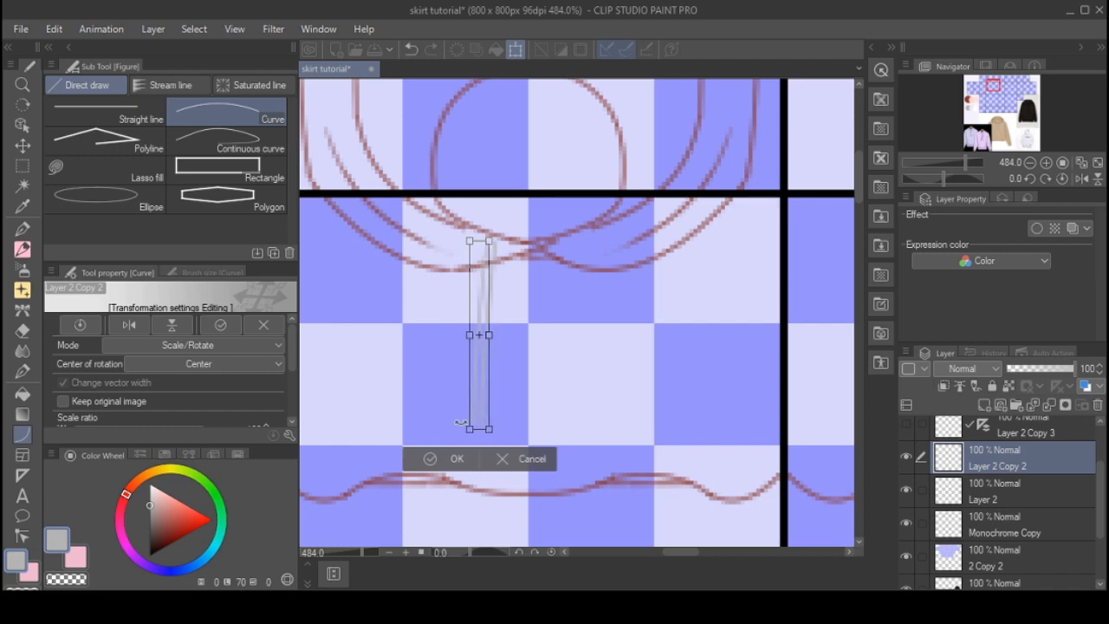
left_click(459, 463)
left_click(1031, 494, "ctrl")
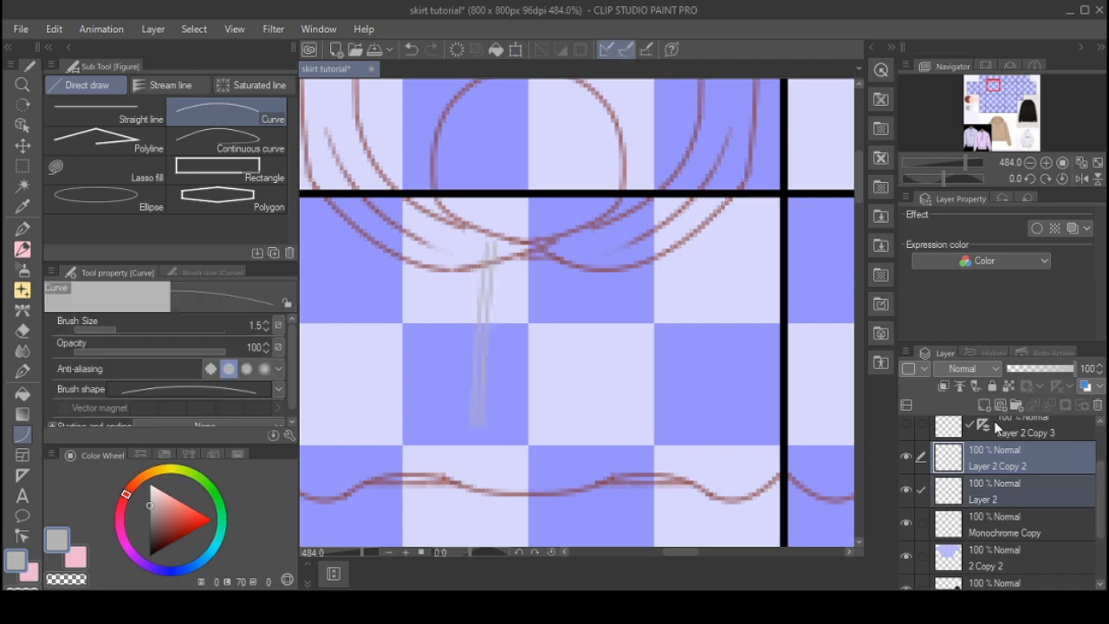
key("shift+alt+e")
- Draw a short gray crossbar near the drawstring's lower end to mark its tip
scroll(468, 425, "up", 4)
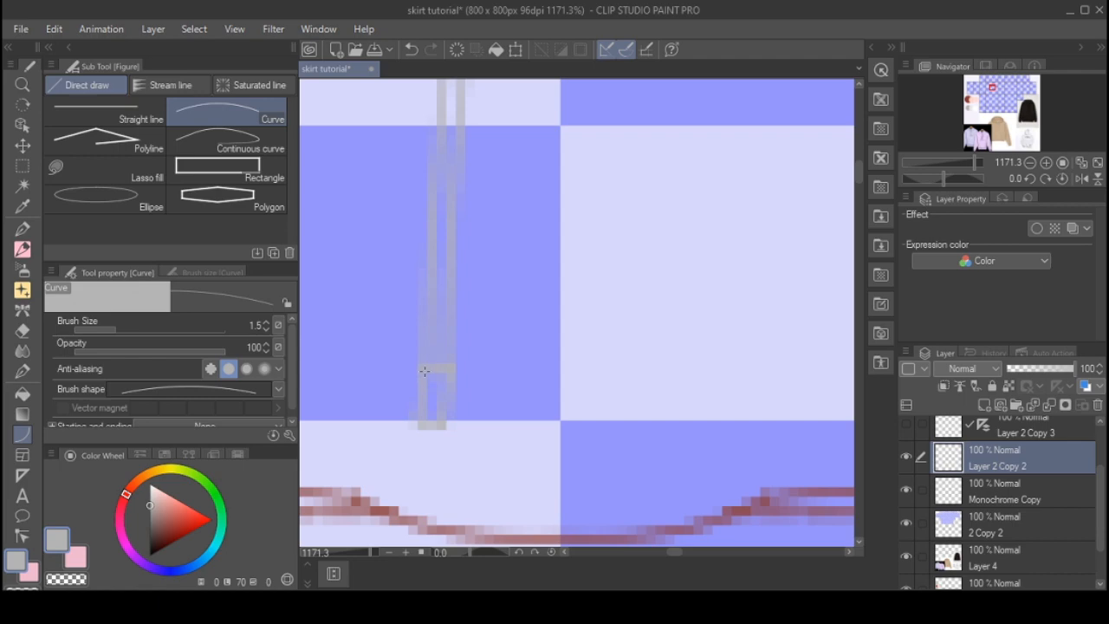
scroll(425, 371, "down", 8)
scroll(504, 313, "up", 2)
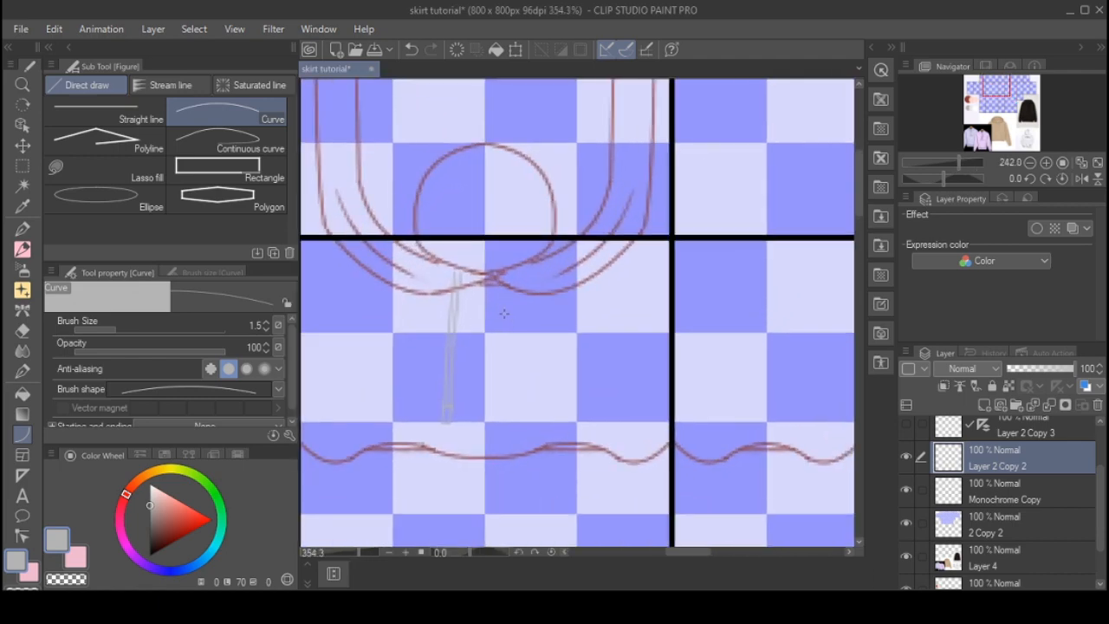
- Outline a second gray drawstring to the right of the first with the Curve tool, and close the tops of both
scroll(503, 313, "up", 1)
left_click_drag(525, 271, 520, 415)
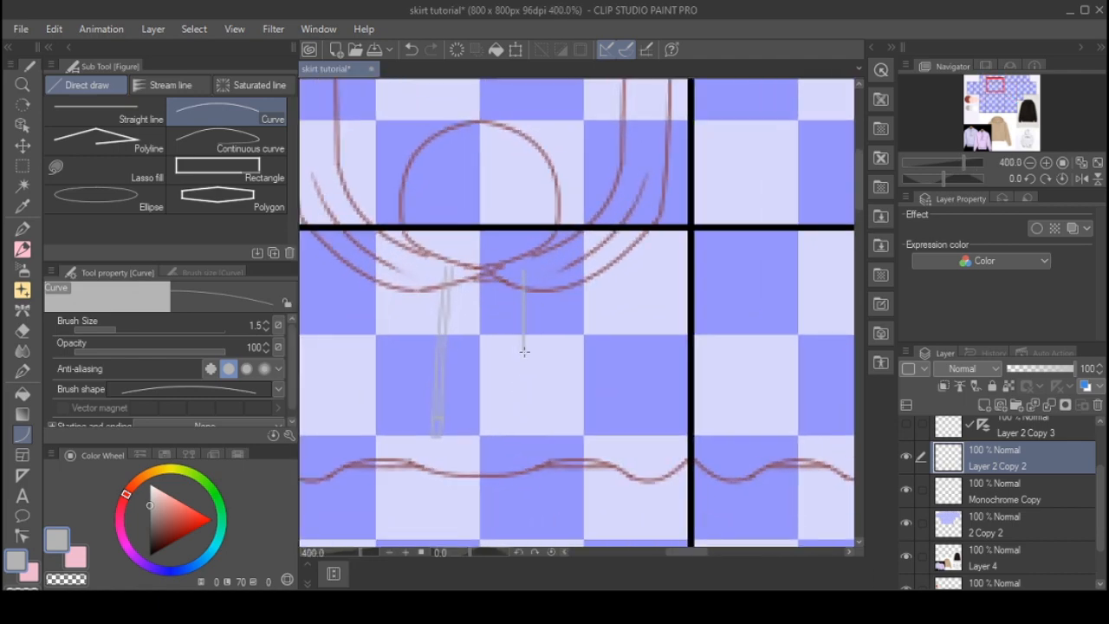
left_click_drag(524, 351, 517, 424)
scroll(519, 448, "up", 2)
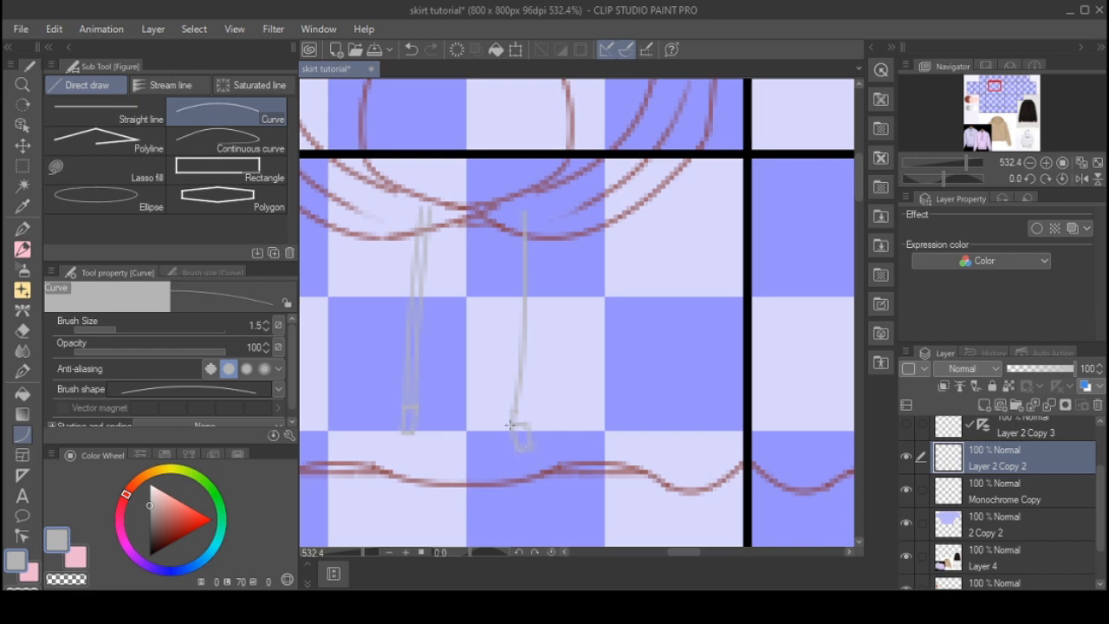
left_click_drag(527, 405, 539, 217)
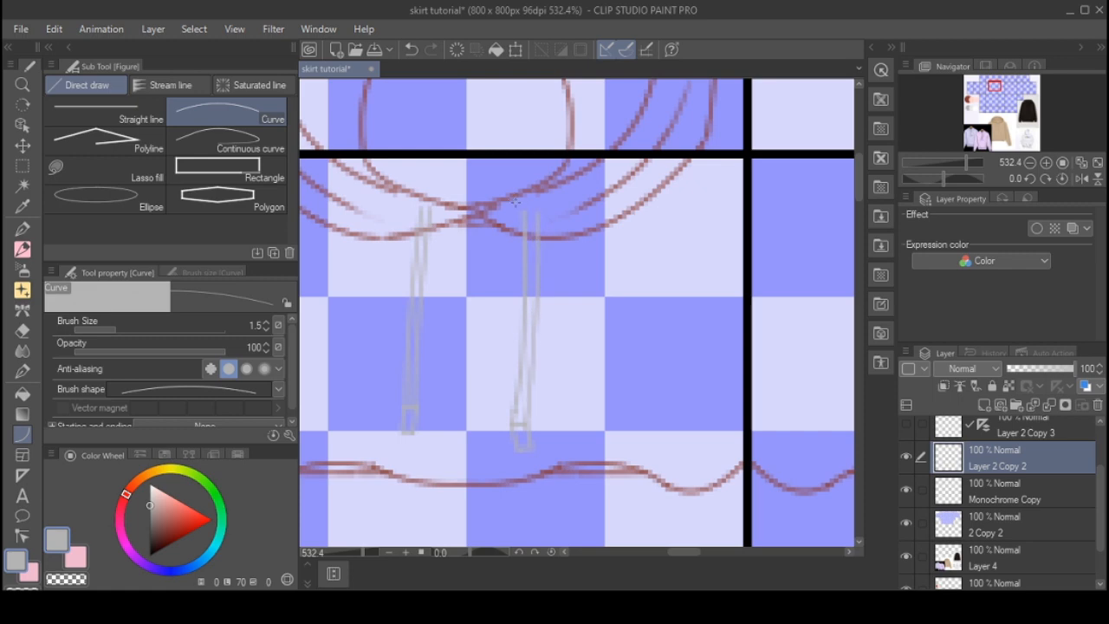
scroll(514, 204, "up", 2)
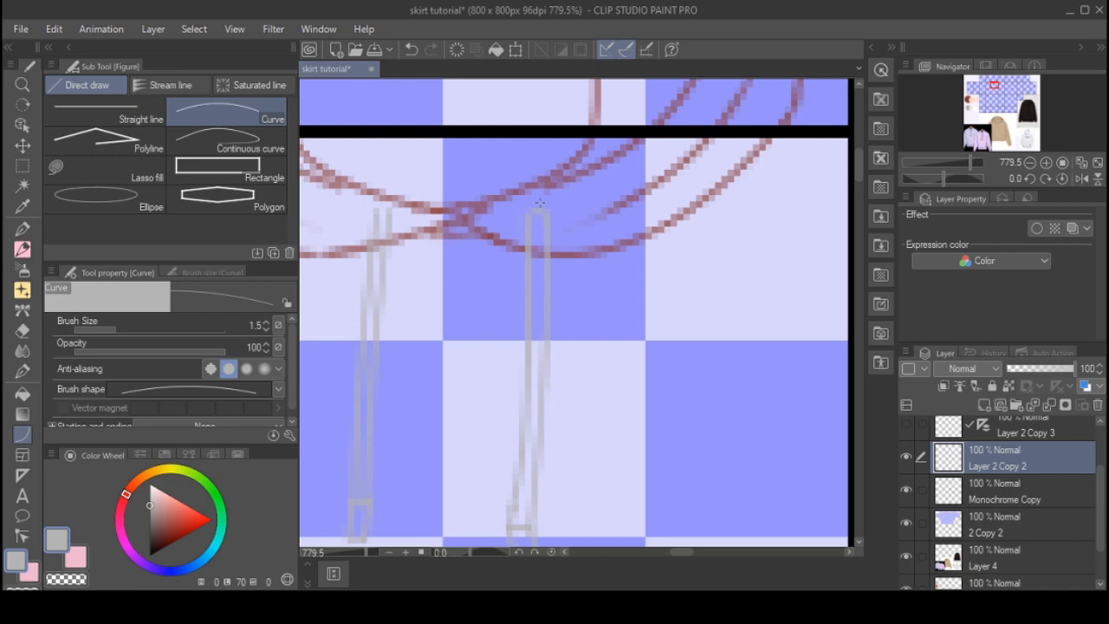
scroll(616, 245, "down", 3)
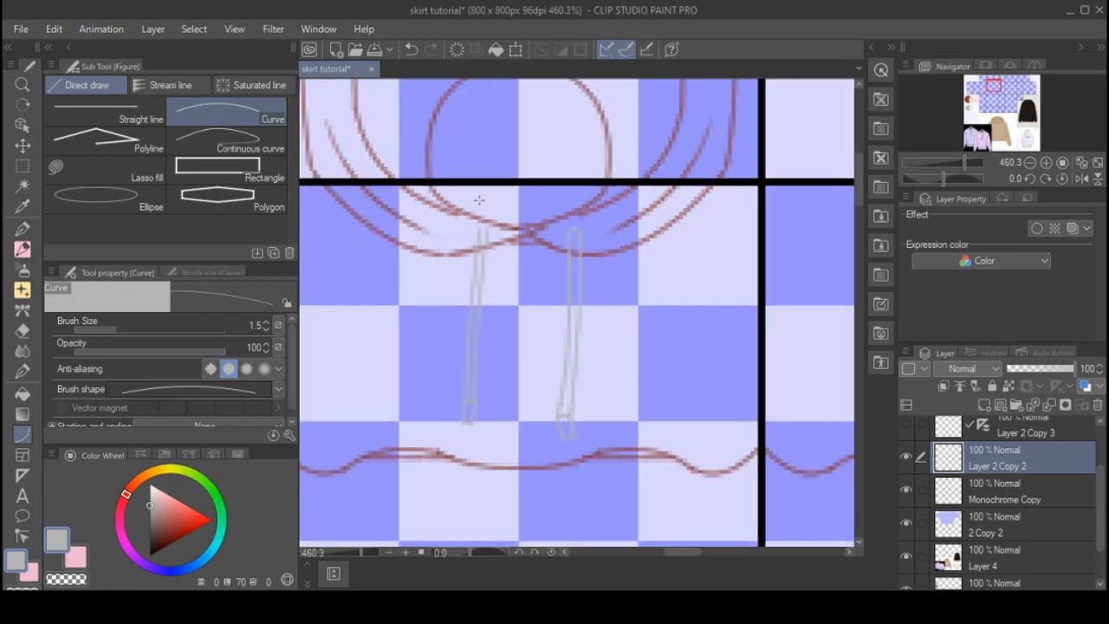
scroll(500, 250, "up", 4)
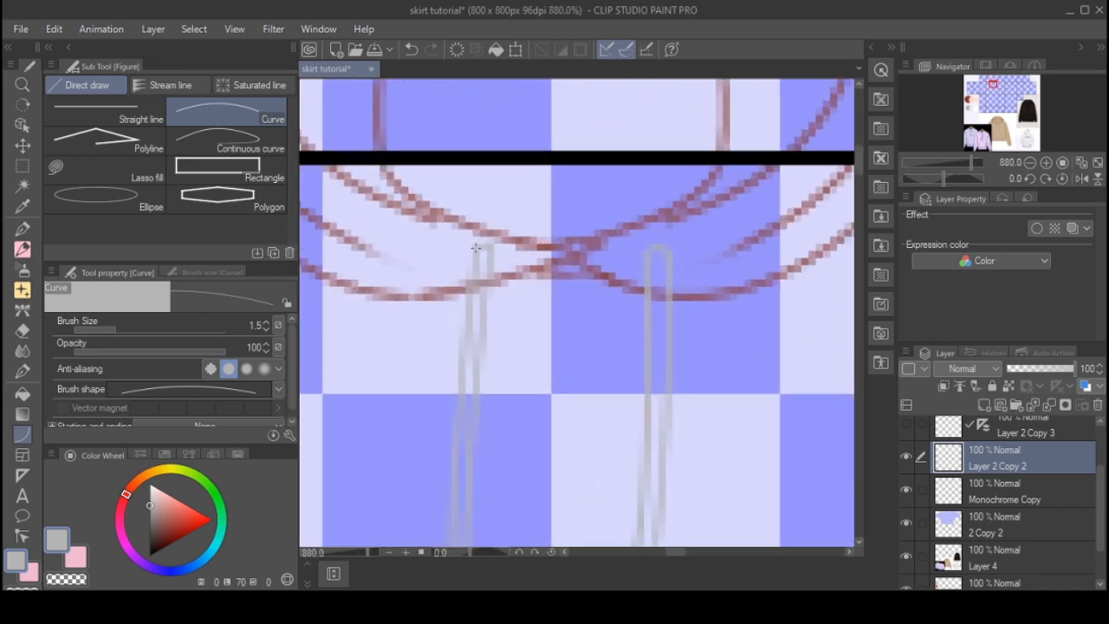
scroll(476, 227, "down", 5)
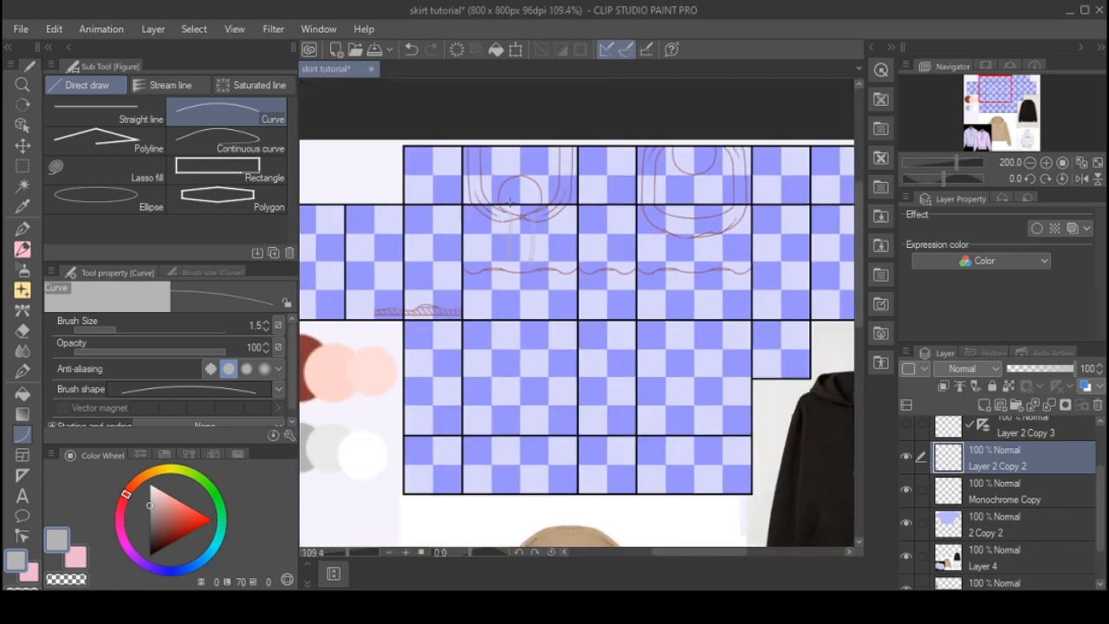
scroll(531, 229, "up", 3)
scroll(531, 229, "up", 1)
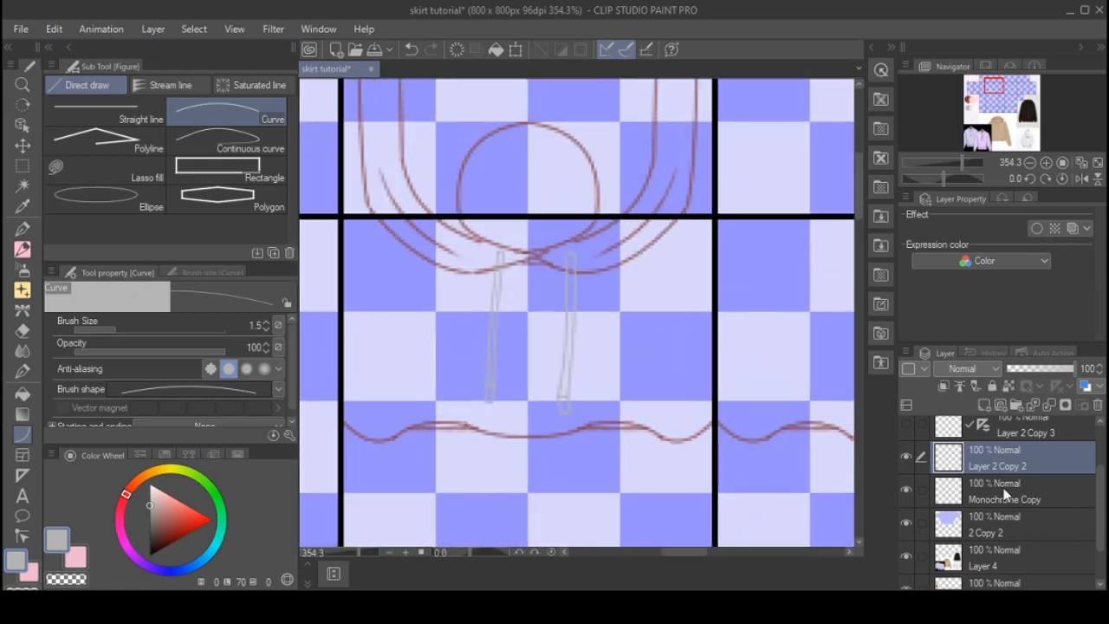
- Duplicate the merged drawstring layer, place the copy beneath the original and lock the copy's transparent pixels
key("ctrl+c")
key("ctrl+v")
left_click_drag(1004, 500, 1005, 502)
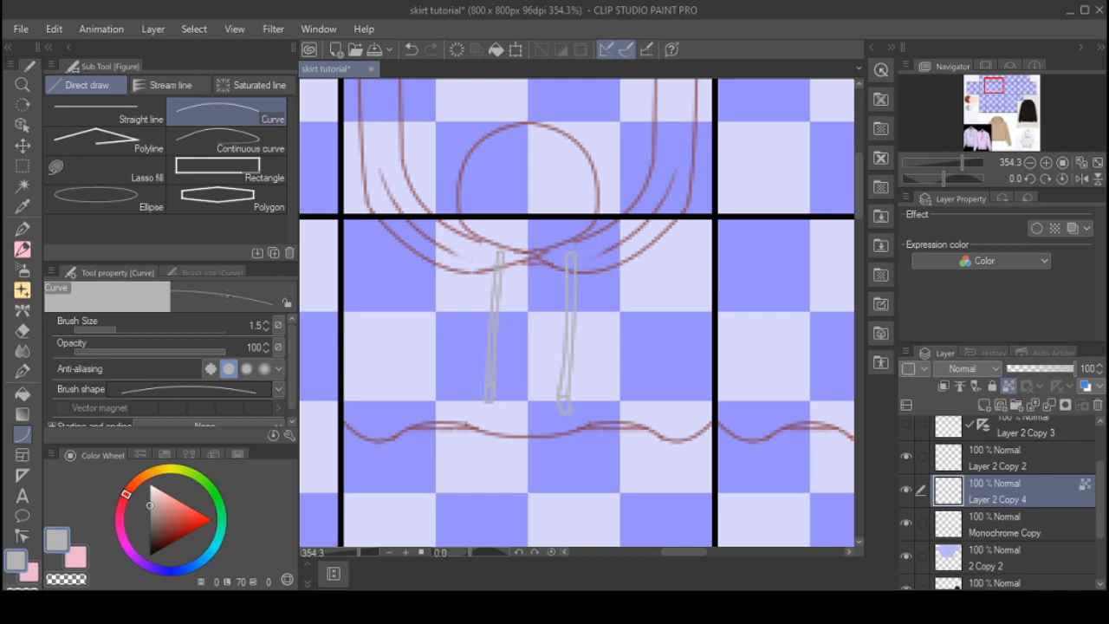
- Recolor the lower drawstring copy with the sampled light gray swatch using the Turnip pen at size 60, and unlock its transparent pixels
left_click(22, 229)
scroll(471, 198, "down", 6)
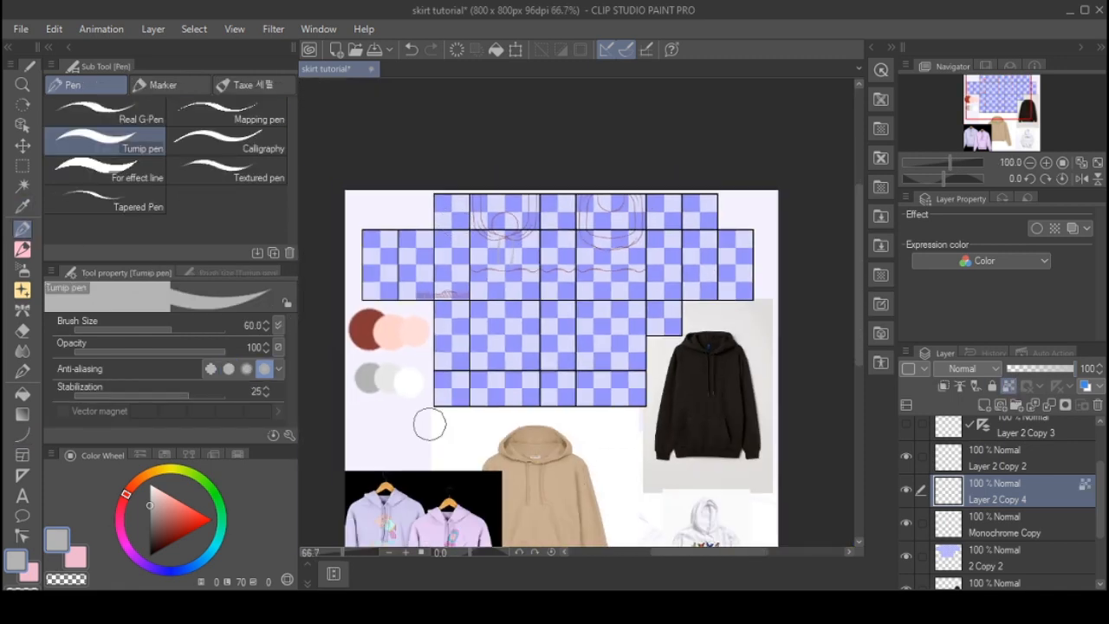
scroll(537, 198, "up", 4)
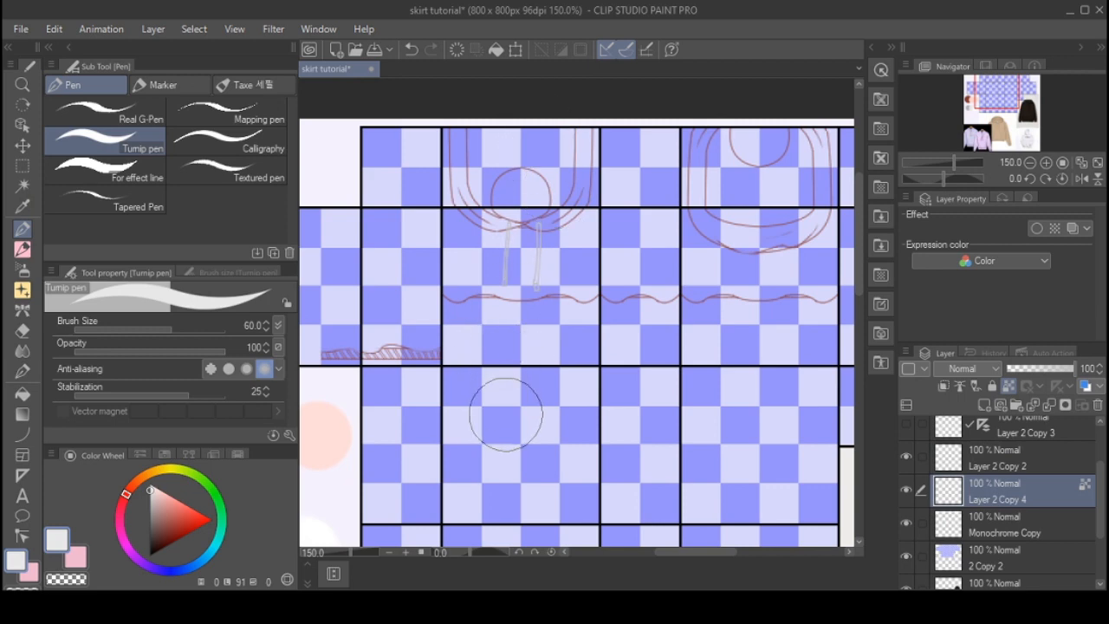
scroll(511, 329, "up", 5)
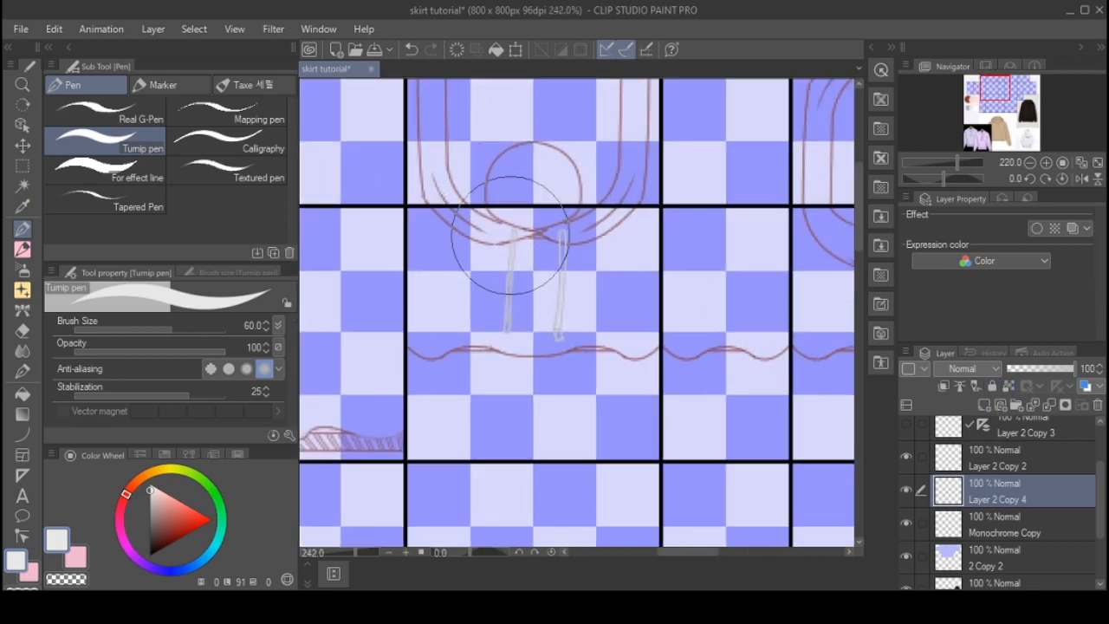
- Fill both drawstrings with light gray on Layer 2 Copy 4 using the Turnip pen at size 4
scroll(480, 412, "up", 1)
key("bracketleft")
key("bracketleft")
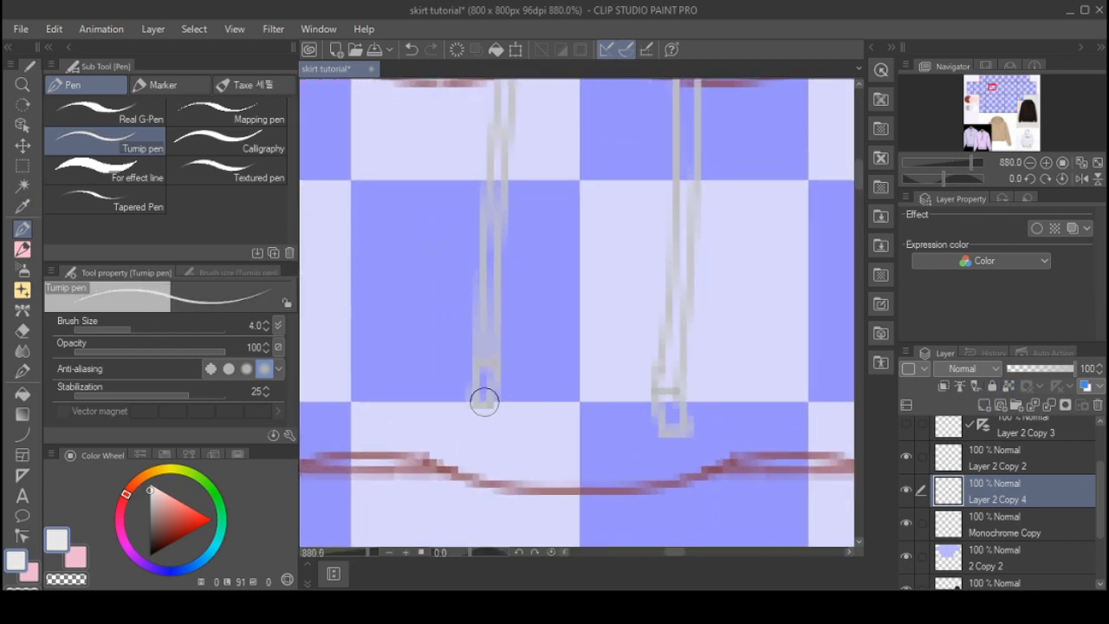
scroll(490, 334, "down", 2)
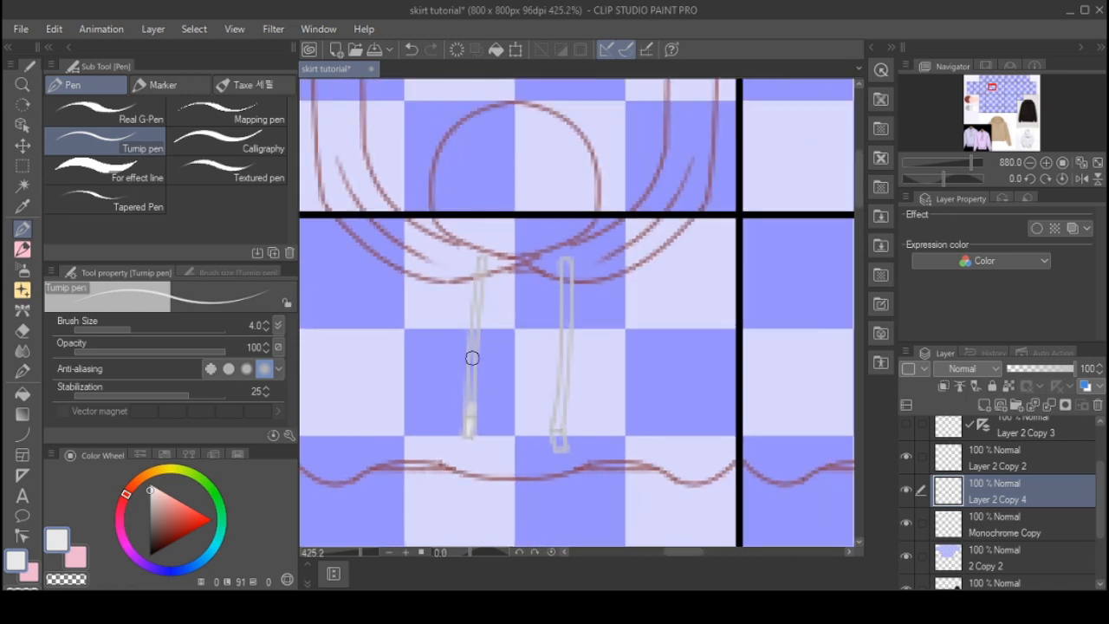
scroll(483, 244, "up", 1)
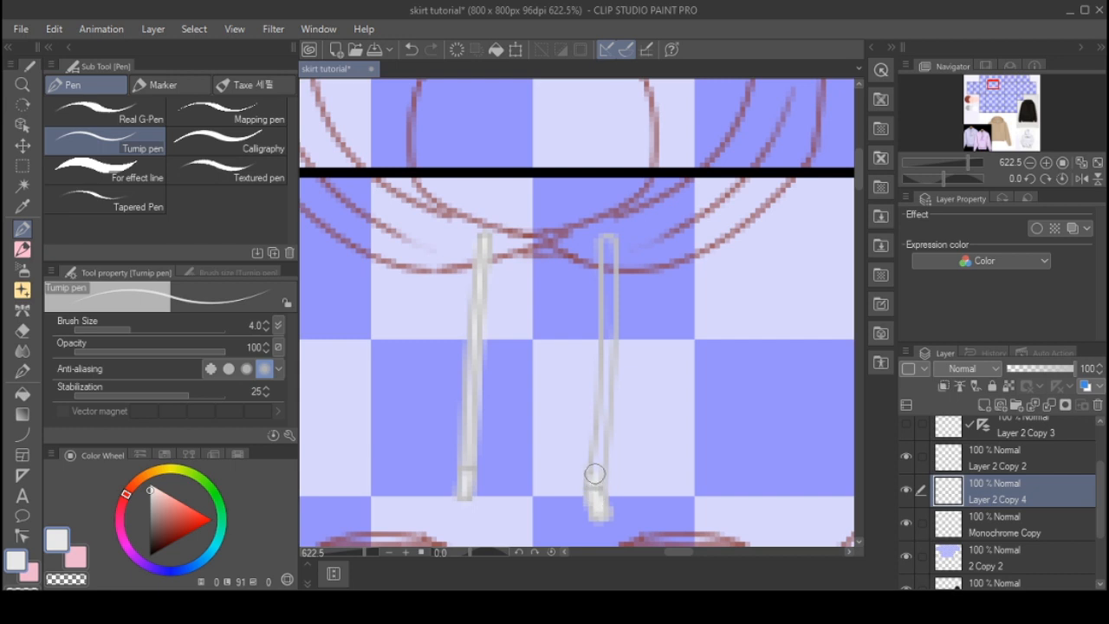
left_click_drag(608, 399, 606, 243)
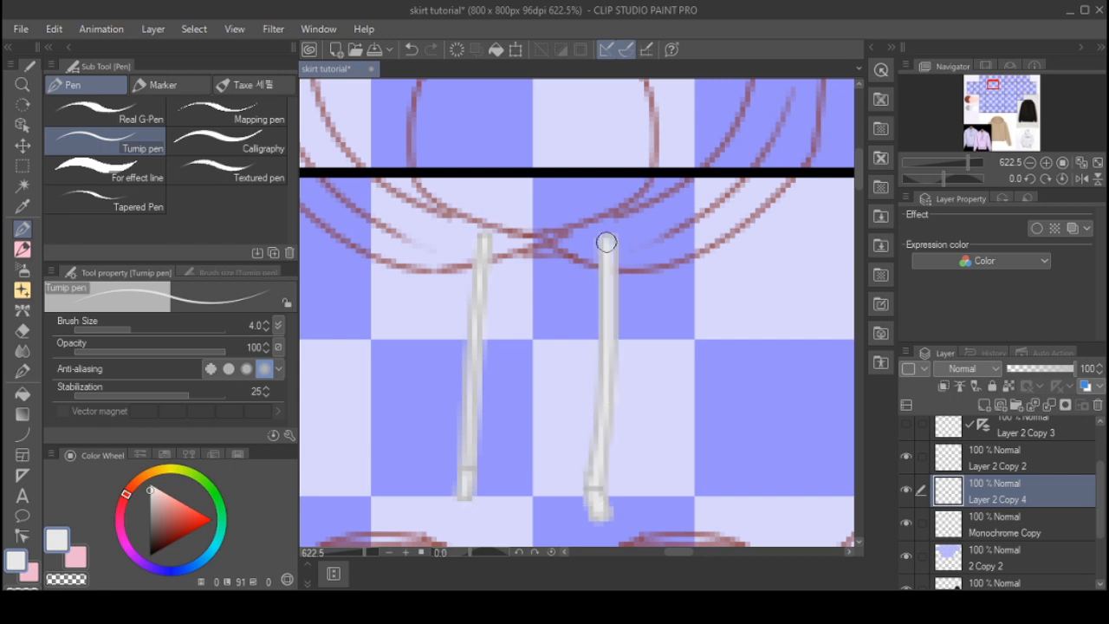
left_click(599, 447, "shift")
scroll(528, 233, "down", 2)
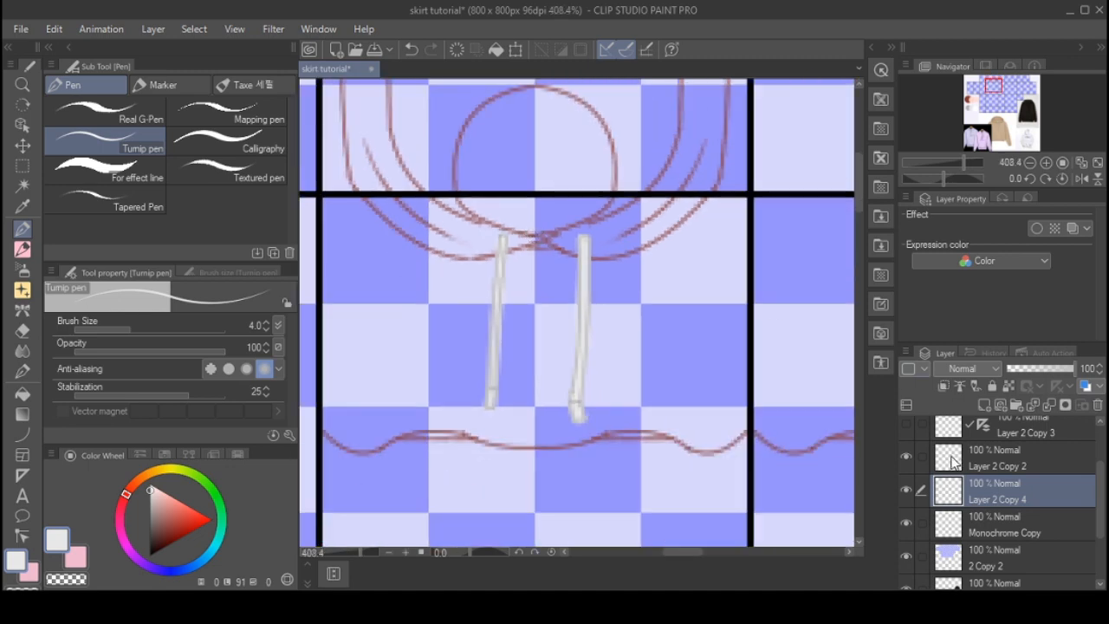
- Check the drawstring outline by hiding and reshowing it, and clip Layer 2 Copy 2 to the layer below
left_click(907, 457)
left_click(907, 457)
left_click(992, 452)
scroll(520, 286, "down", 3)
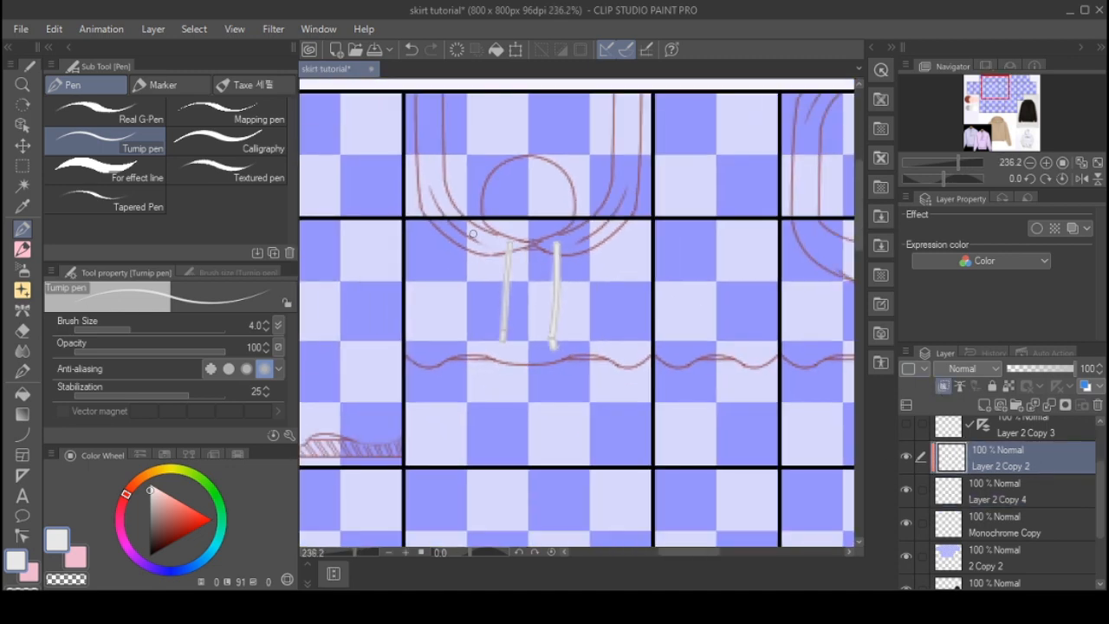
scroll(557, 303, "up", 2)
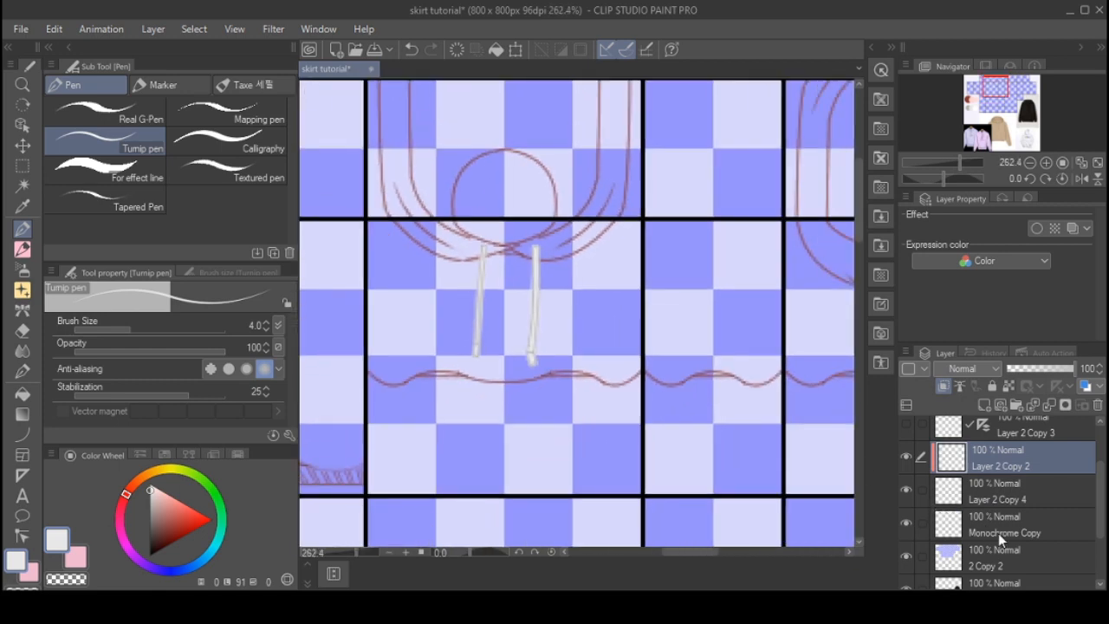
- Group Layer 2 Copy 2 and Layer 2 Copy 4 in a new folder
left_click(993, 493, "ctrl")
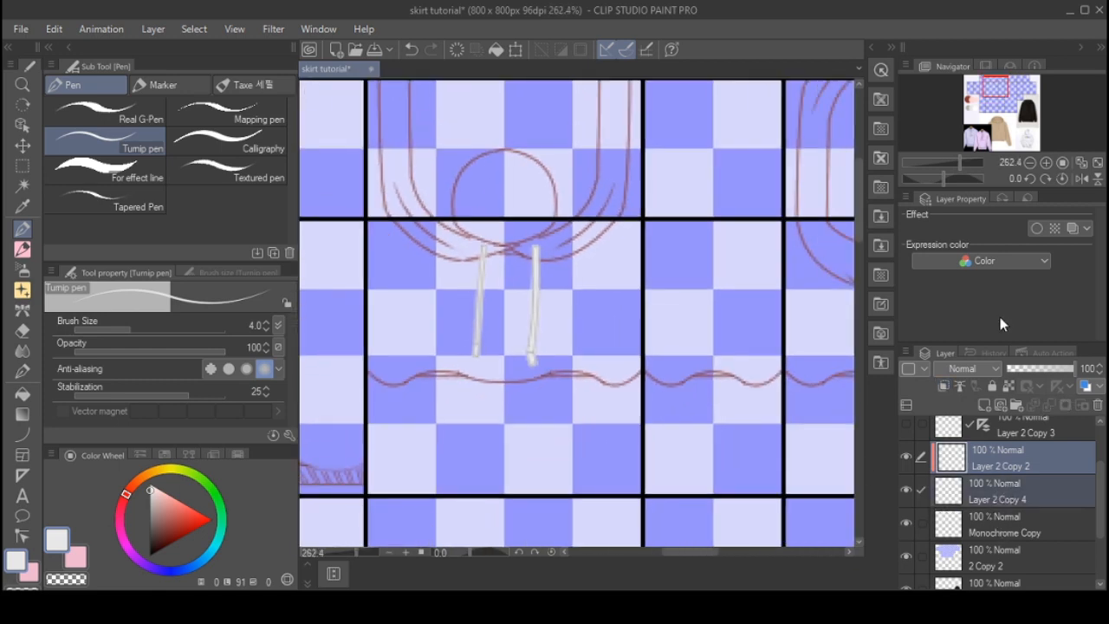
left_click(1017, 405)
left_click(1011, 494)
mouse_move(1012, 494)
left_mouse_down()
mouse_move(1005, 457)
mouse_move(998, 490)
left_mouse_up()
- Duplicate the Monochrome Copy line art layer, move the duplicate beneath it and lock the duplicate's transparent pixels
left_click(997, 549)
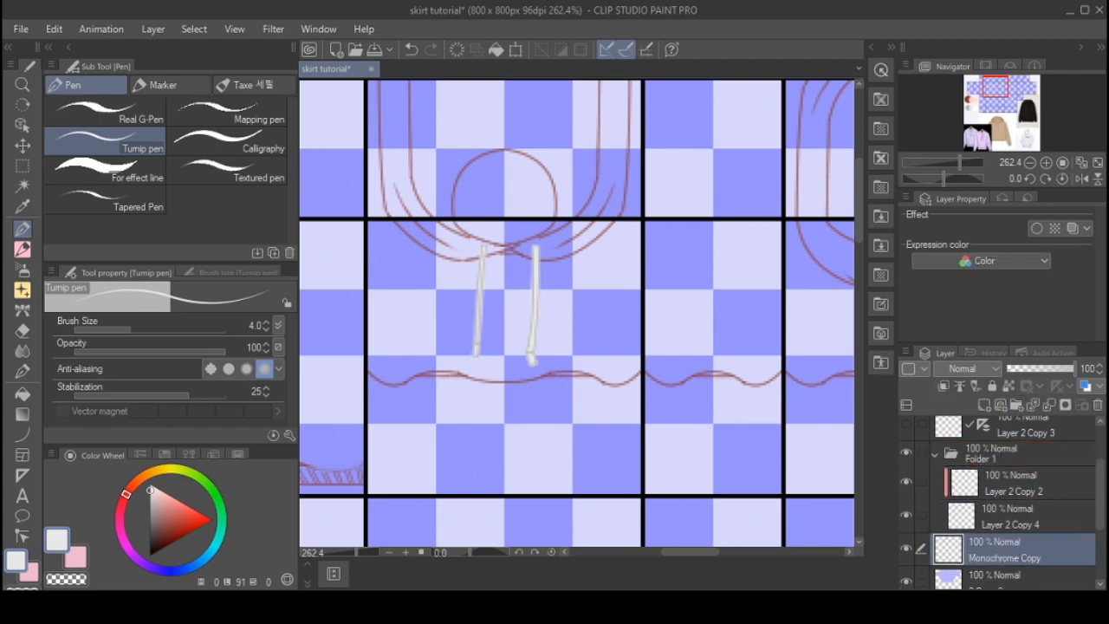
scroll(499, 207, "down", 5)
key("ctrl+j")
scroll(1073, 587, "down", 2)
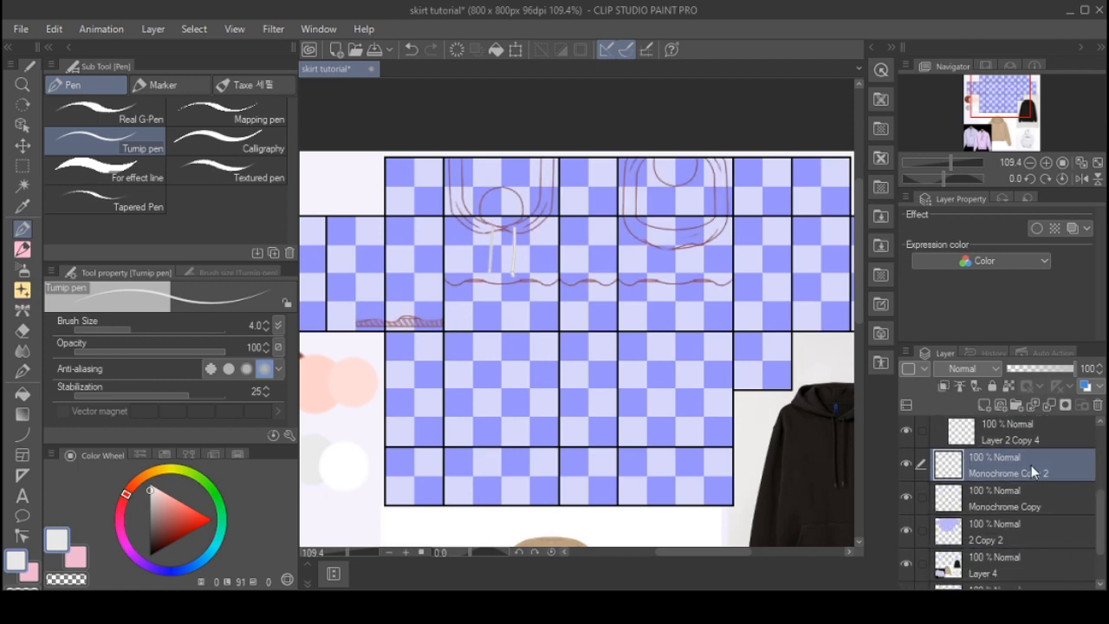
left_click_drag(1027, 516, 1027, 516)
scroll(475, 309, "down", 3)
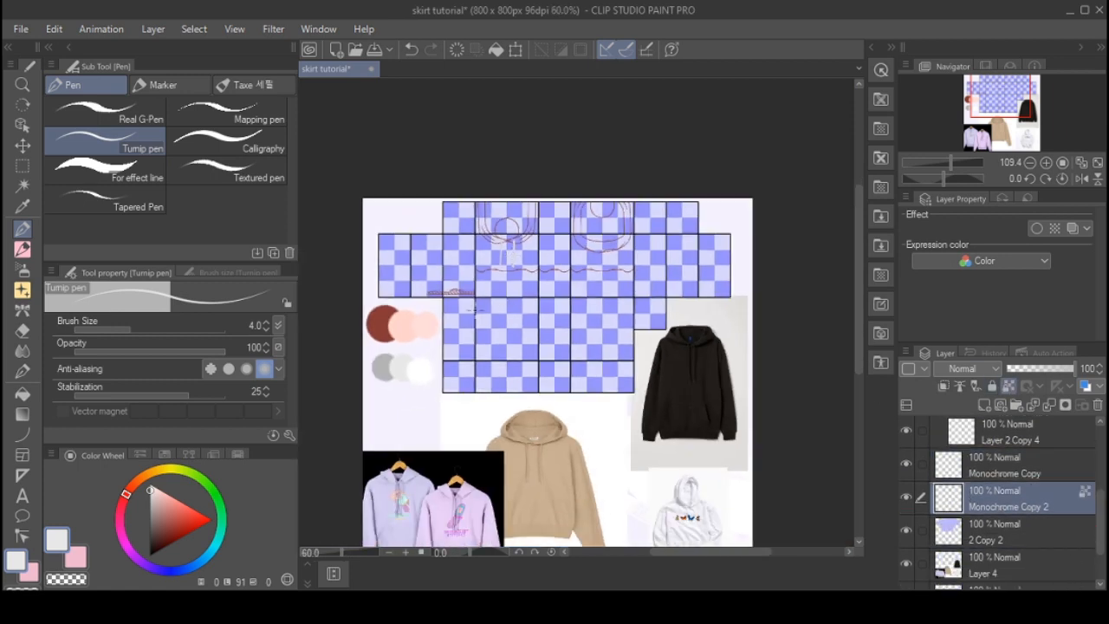
- Recolor the Monochrome Copy 2 lines with the sampled peach swatch using the Turnip pen at size 300, and unlock its transparent pixels
left_click(402, 321, "alt")
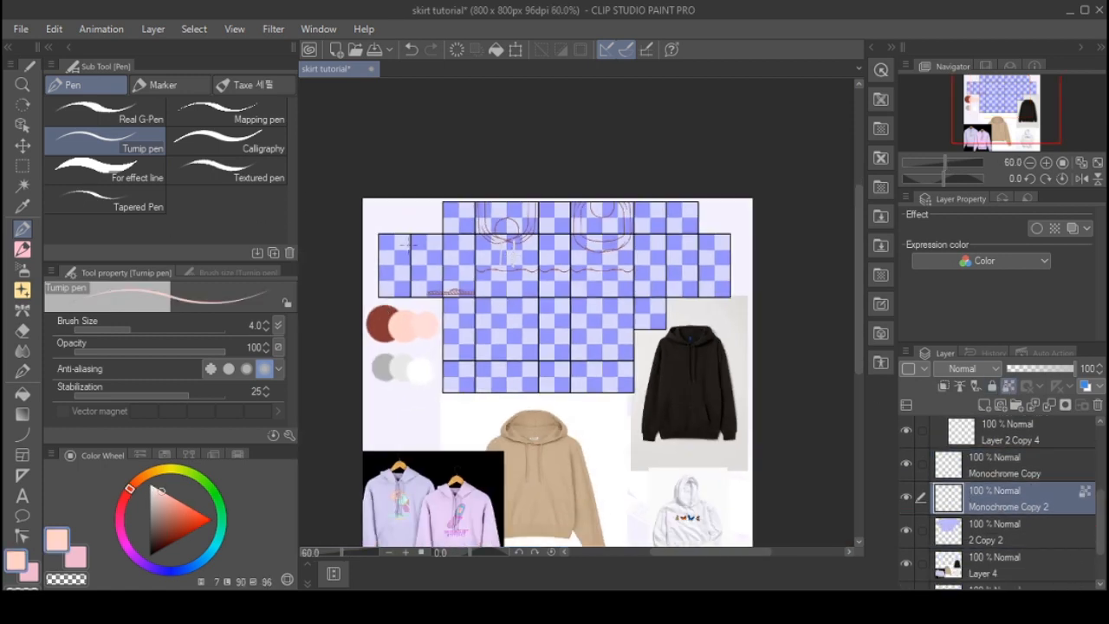
scroll(409, 245, "up", 2)
left_click_drag(409, 245, 373, 292)
scroll(372, 292, "down", 1)
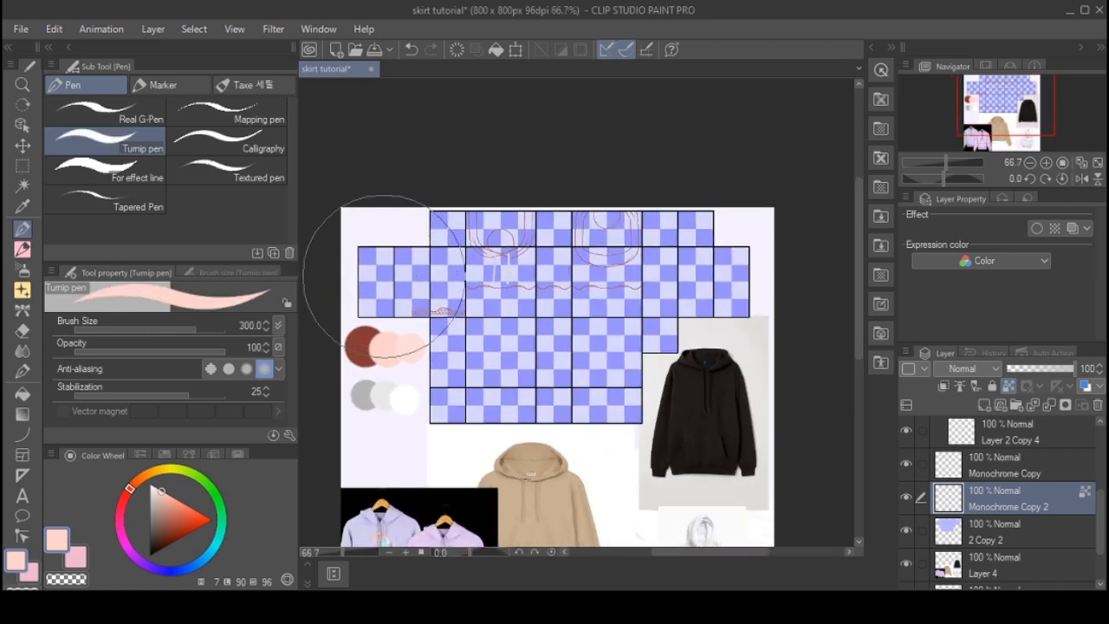
left_click(1008, 386)
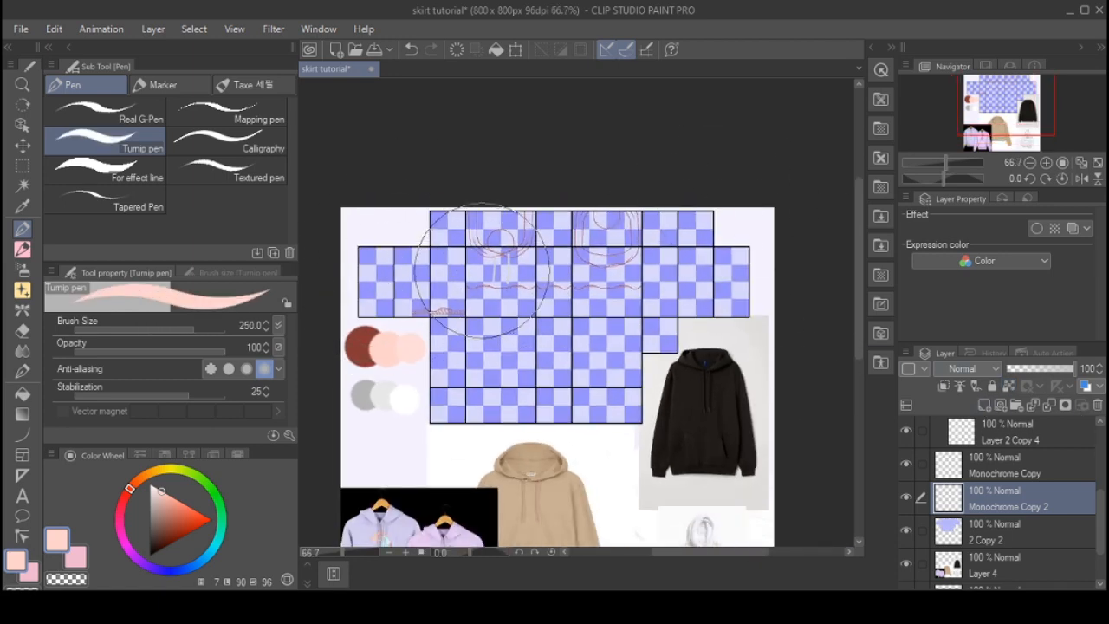
- Try a peach Turnip pen stroke at size 30 across the drawstrings on Monochrome Copy 2, and undo it
scroll(425, 321, "up", 3)
scroll(485, 286, "up", 3)
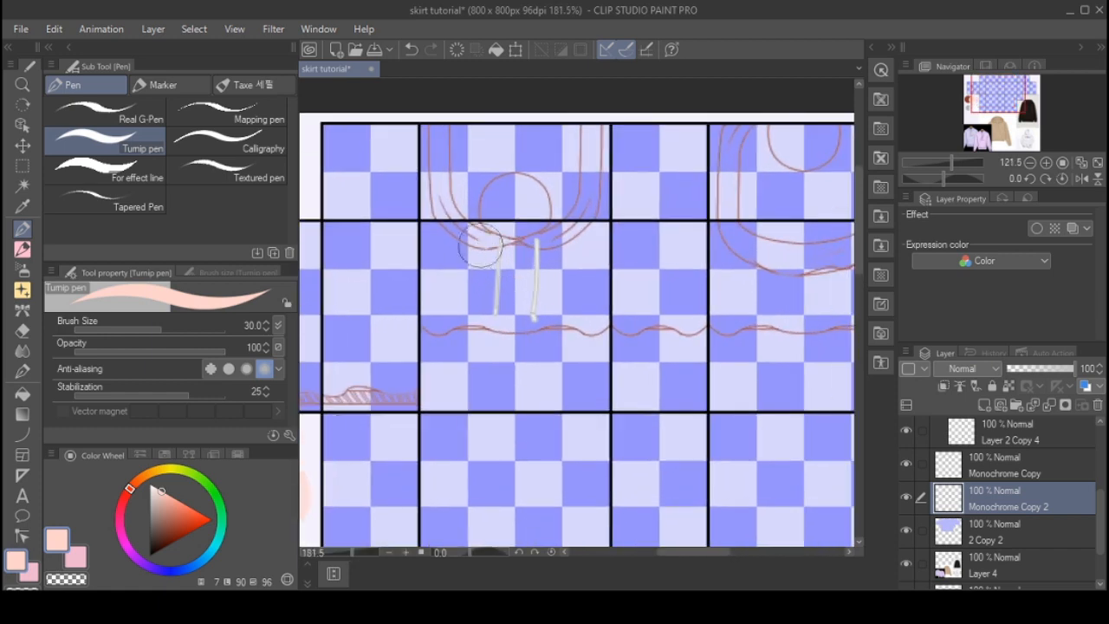
left_click_drag(548, 284, 586, 281)
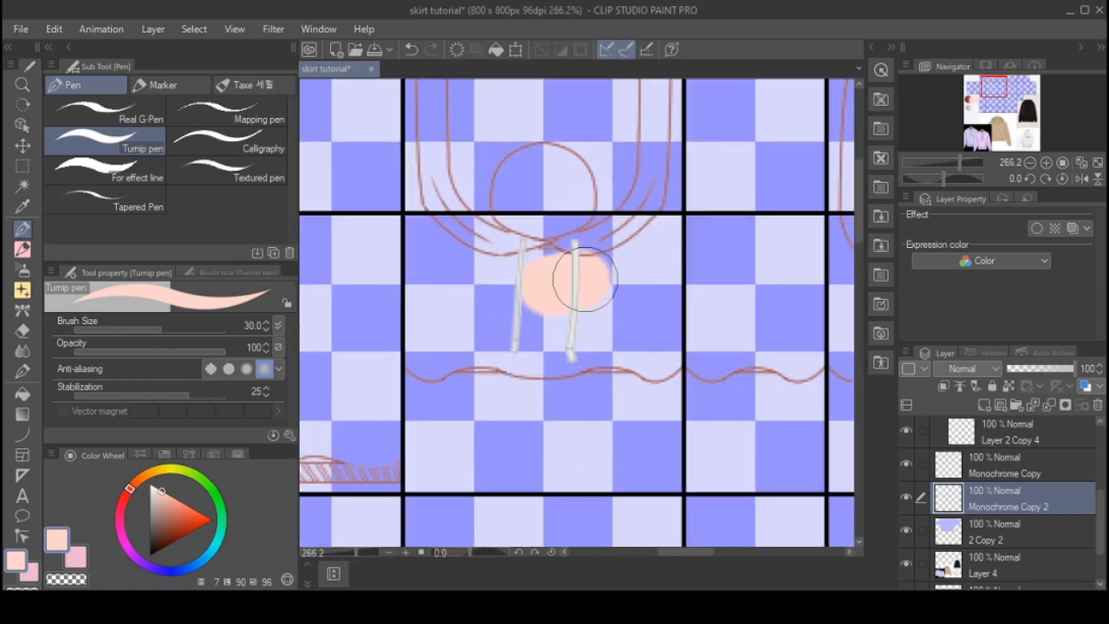
key("ctrl+z")
- Turn on the visibility of the Layer 2 Copy ruler layer above the drawstring folder
scroll(937, 481, "up", 4)
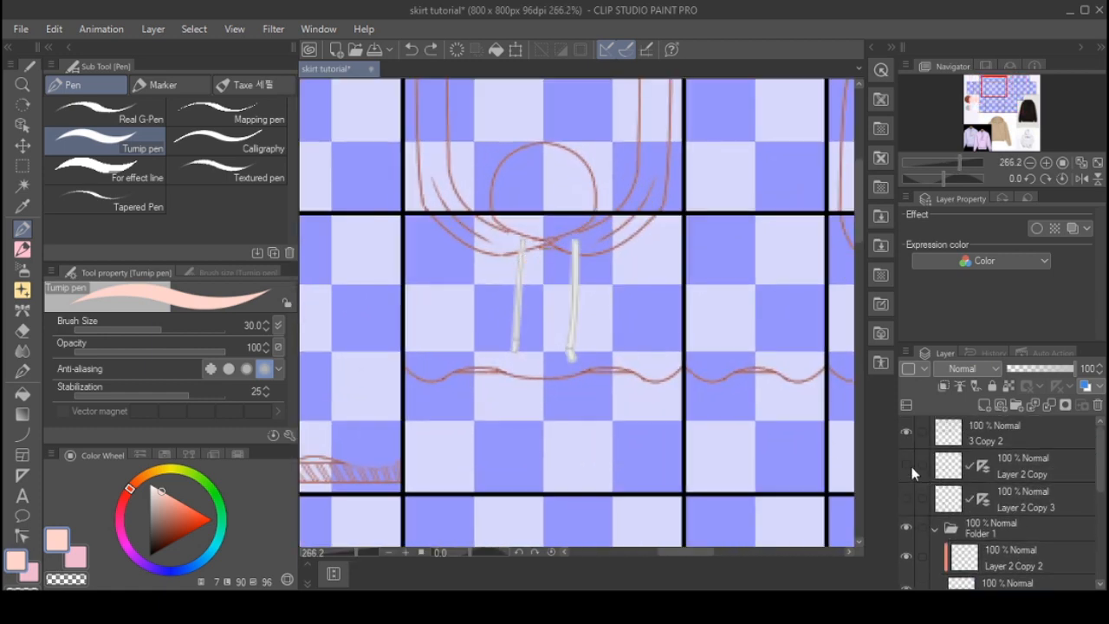
scroll(535, 403, "up", 3)
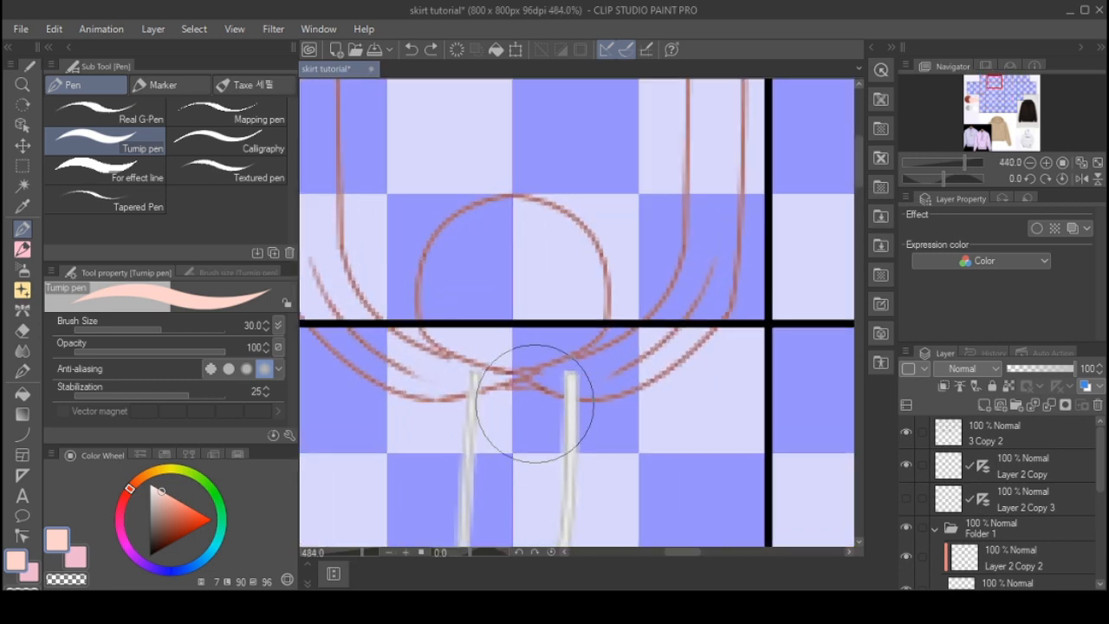
- Paint the peach base over the hood around the neck opening with mirrored Turnip pen strokes at size 30
mouse_move(535, 403)
left_mouse_down()
mouse_move(508, 416)
mouse_move(618, 408)
mouse_move(665, 320)
mouse_move(658, 260)
mouse_move(642, 272)
mouse_move(612, 227)
mouse_move(609, 245)
mouse_move(606, 223)
mouse_move(563, 217)
mouse_move(510, 185)
mouse_move(500, 199)
mouse_move(738, 179)
mouse_move(719, 385)
left_mouse_up()
scroll(664, 376, "down", 2)
scroll(656, 251, "up", 1)
scroll(671, 329, "down", 3)
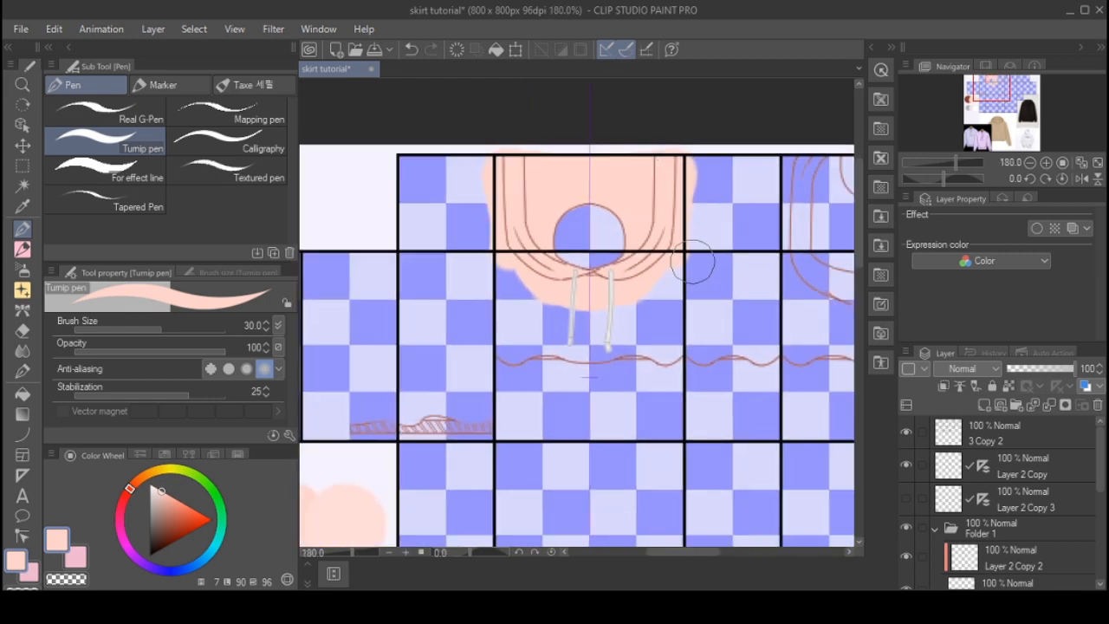
- Extend the peach base over the front torso down to the wavy hem and hide the Layer 2 Copy ruler layer
scroll(671, 330, "up", 2)
mouse_move(672, 329)
left_mouse_down()
mouse_move(668, 359)
mouse_move(649, 341)
mouse_move(641, 353)
mouse_move(589, 338)
mouse_move(470, 358)
mouse_move(636, 279)
left_mouse_up()
scroll(626, 385, "up", 1)
scroll(626, 385, "up", 1)
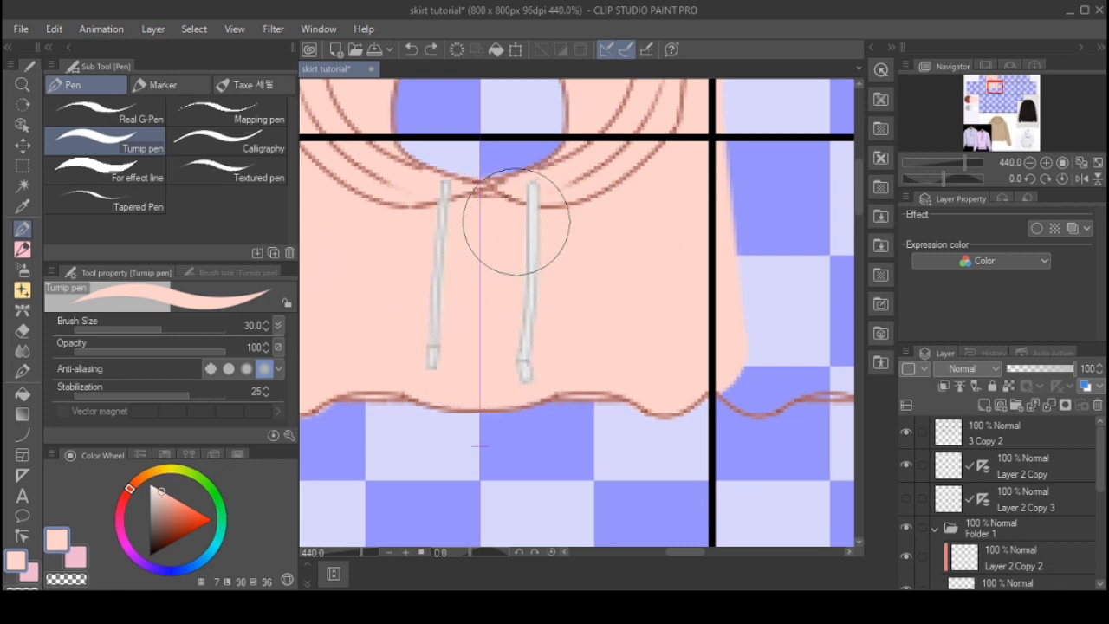
scroll(549, 210, "down", 3)
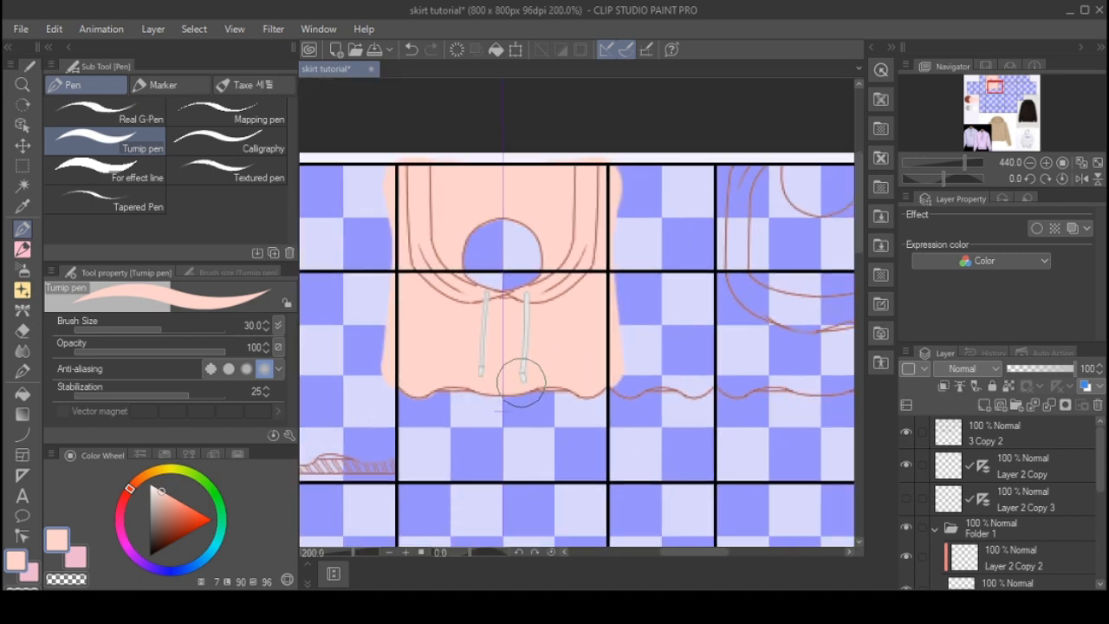
scroll(520, 376, "up", 1)
scroll(518, 205, "up", 1)
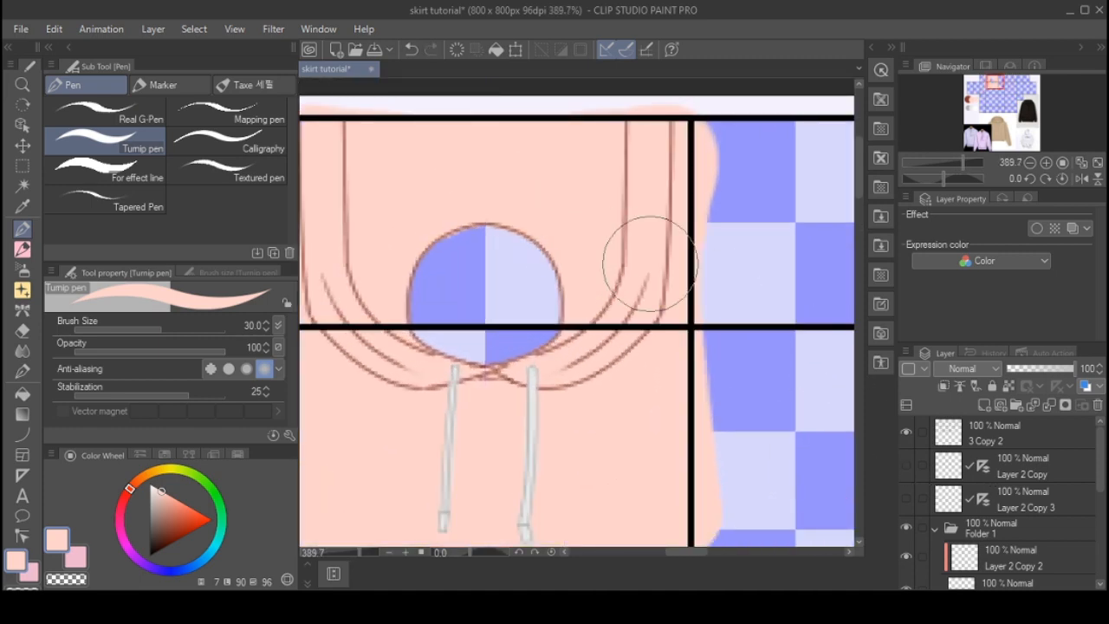
scroll(644, 248, "down", 2)
- Duplicate the peach area spanning the front's right edge, flip it horizontally over the side panel, merge it into the base layer and deselect
left_click(22, 165)
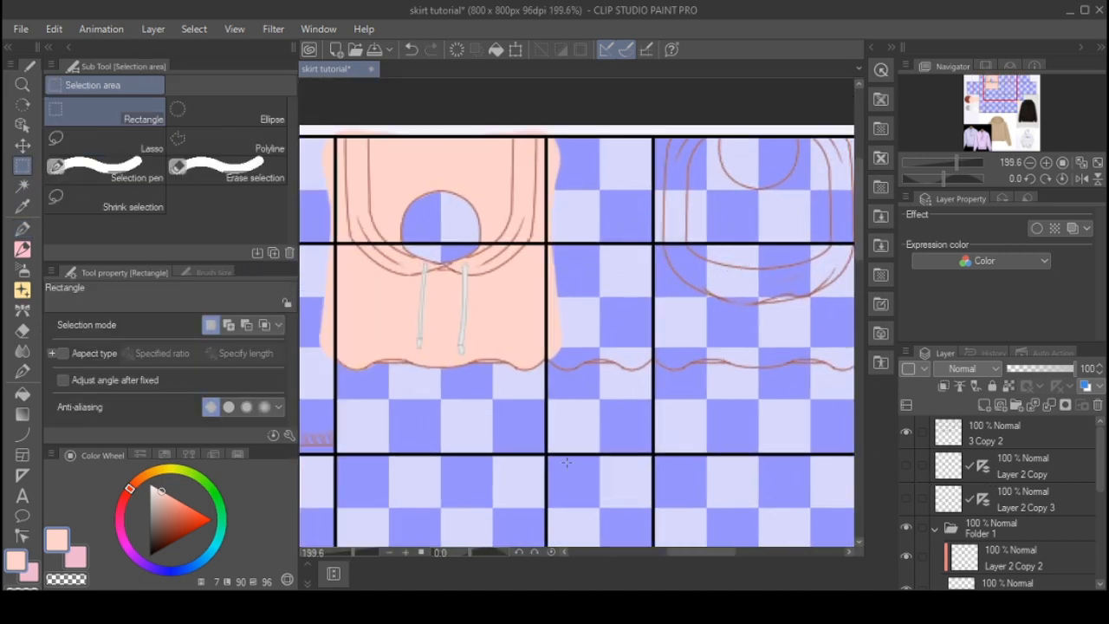
scroll(480, 442, "up", 1)
left_click_drag(489, 442, 645, 151)
key("ctrl+v")
key("ctrl+t")
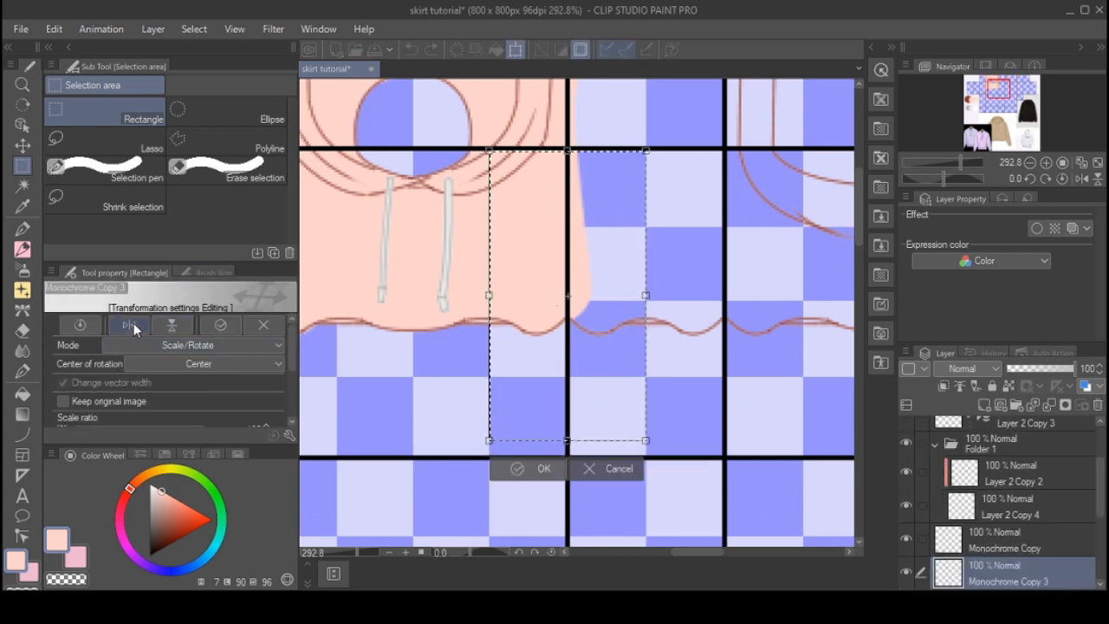
scroll(558, 315, "down", 1)
left_click(535, 436)
scroll(984, 467, "down", 2)
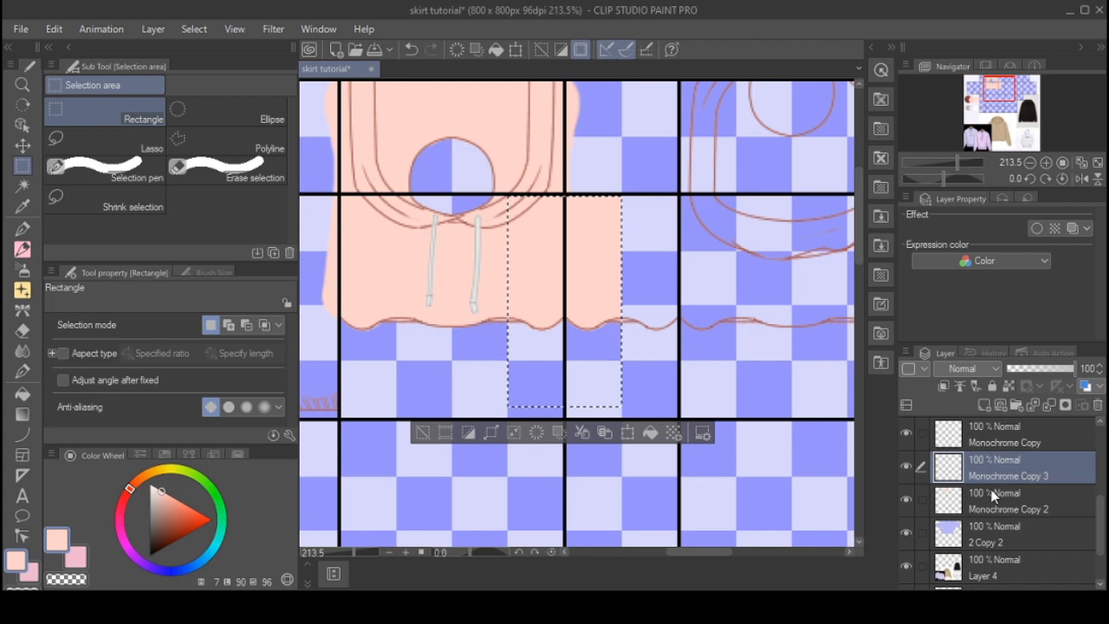
left_click(358, 266)
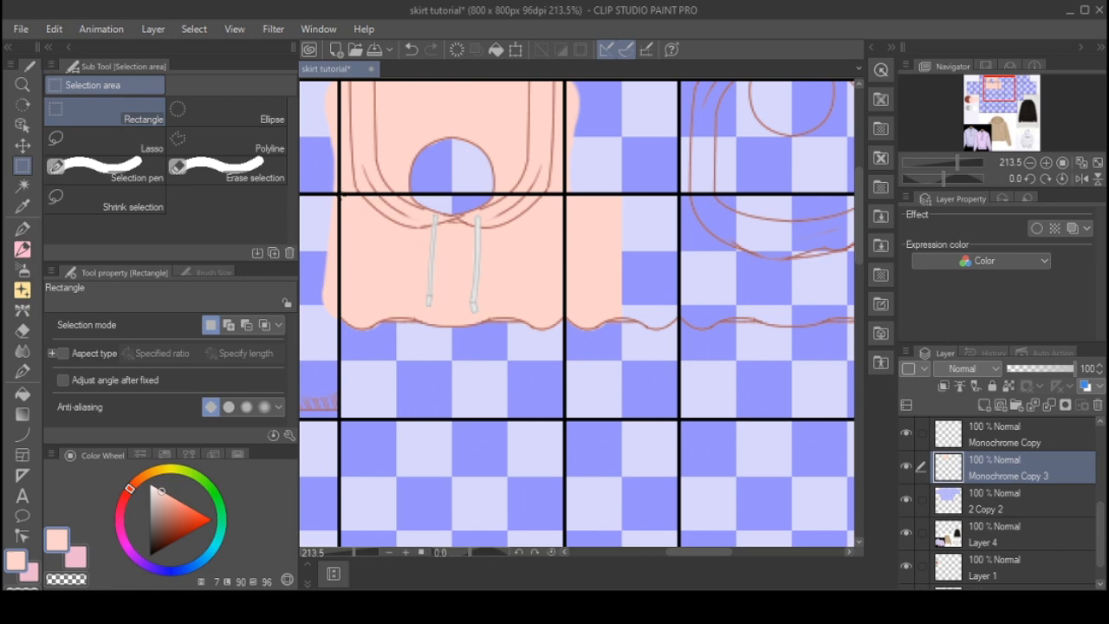
- Duplicate the peach front and side section up to the middle of the side panel and flip it horizontally to cover the back panel
left_click_drag(340, 196, 657, 403)
scroll(746, 287, "down", 3)
key("ctrl+c")
key("ctrl+v")
key("ctrl+t")
left_click(135, 324)
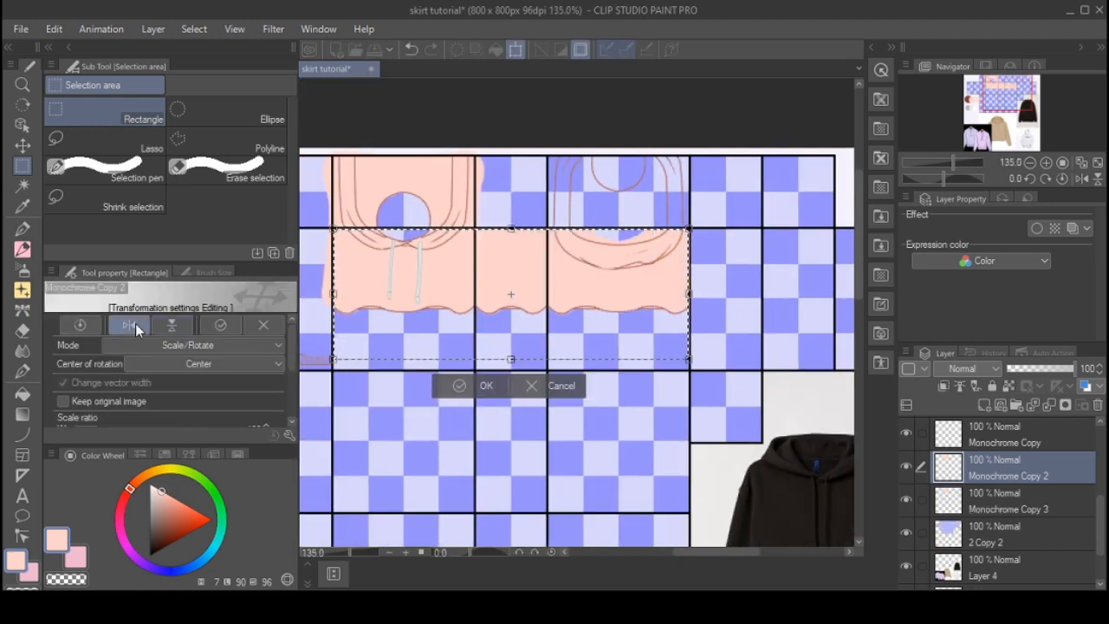
scroll(639, 313, "up", 3)
left_click(421, 414)
- Clear the selection and merge the Monochrome Copy 2 and Monochrome Copy 3 layers
key("p")
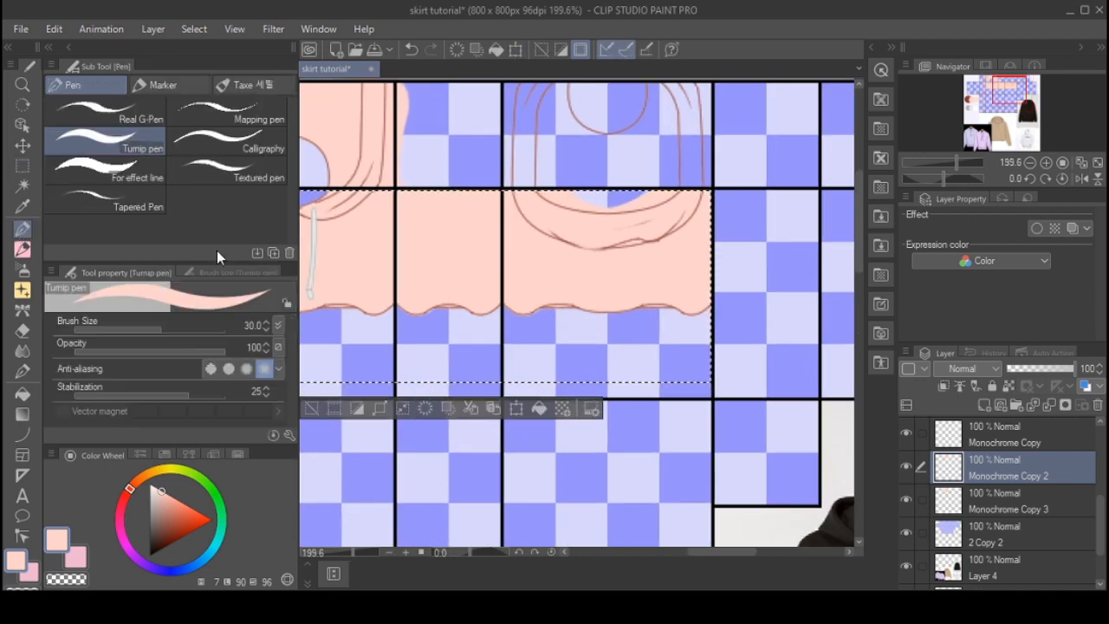
scroll(752, 201, "down", 3)
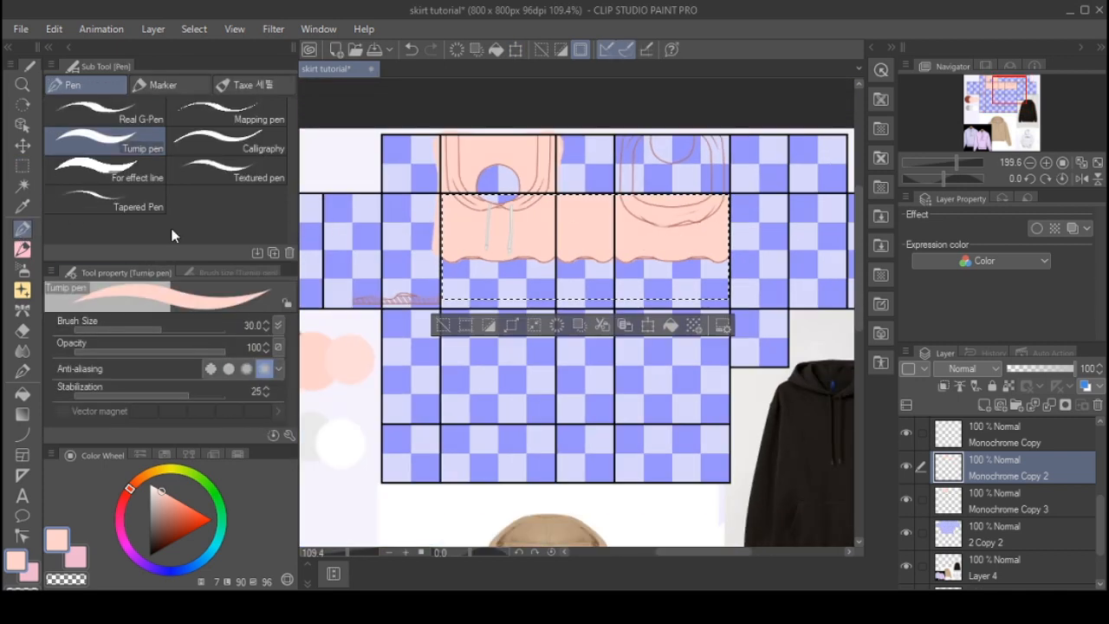
left_click(23, 165)
key("ctrl+d")
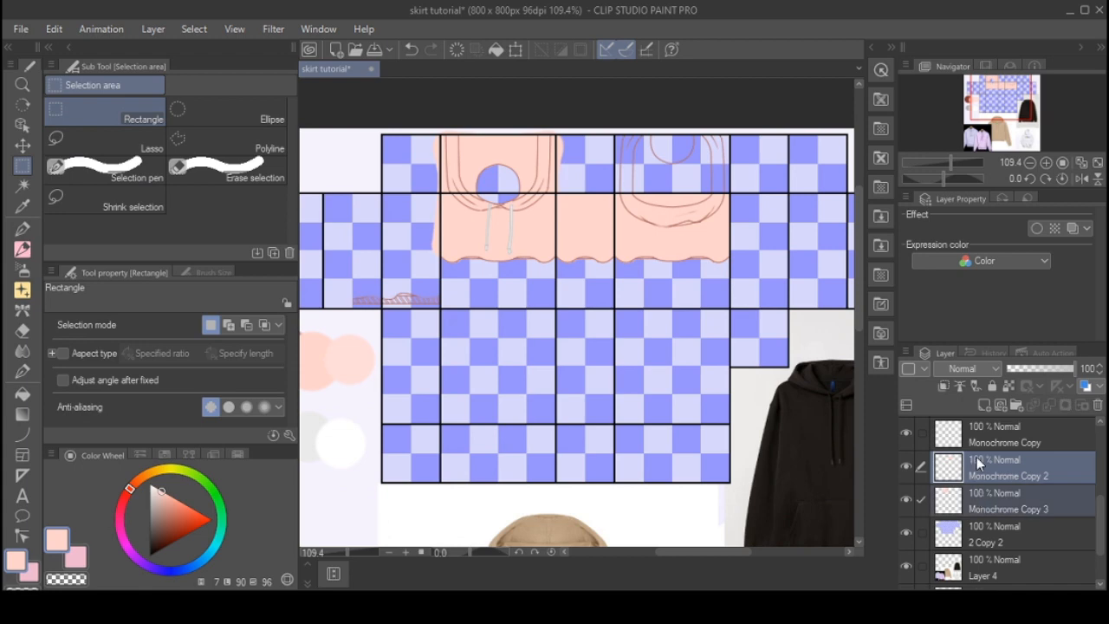
key("ctrl+e")
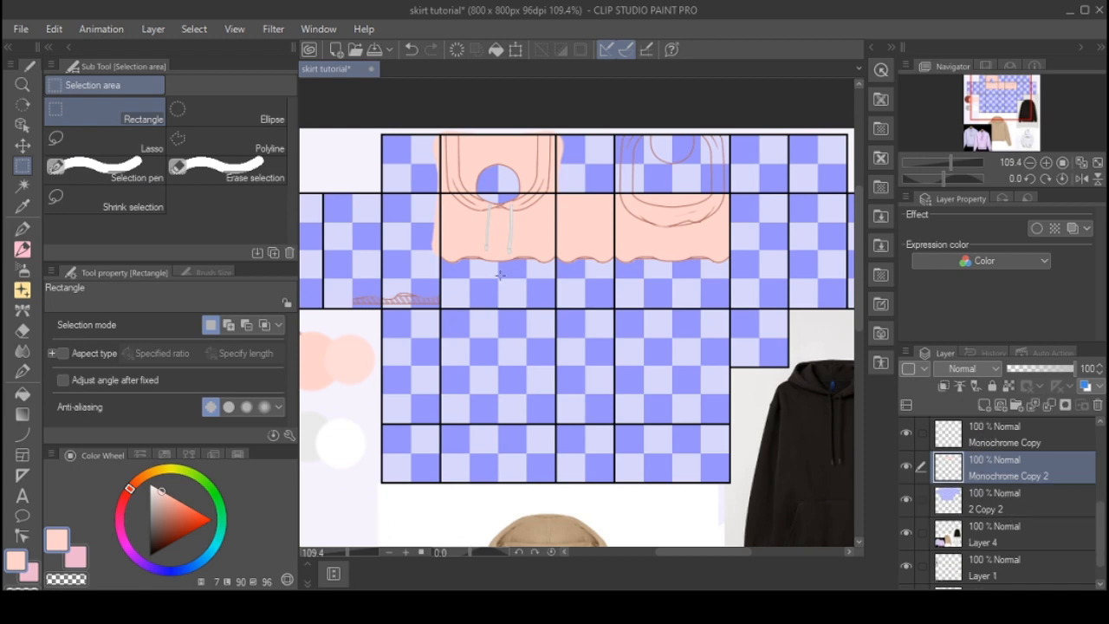
- Remove the peach overflow beside the hood's right edge in the top row and clear the selection
scroll(393, 268, "up", 4)
left_click_drag(358, 126, 771, 261)
scroll(527, 389, "down", 4)
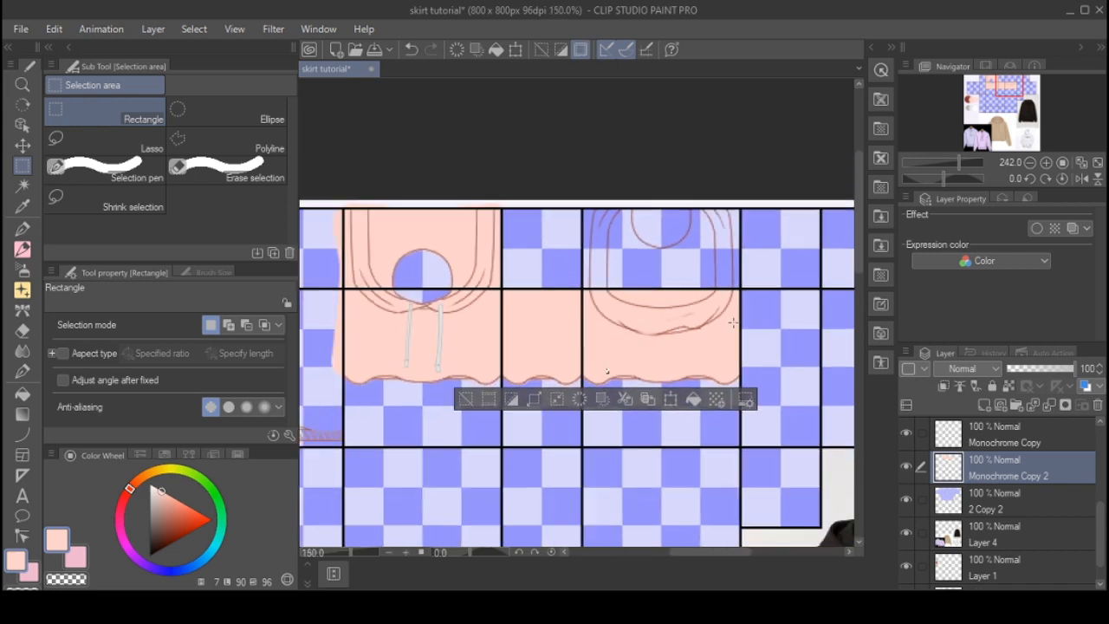
key("ctrl+d")
- Select the sleeve area above the ribbed cuff, fill it with peach using the Turnip pen at size 120, and deselect
scroll(434, 357, "up", 6)
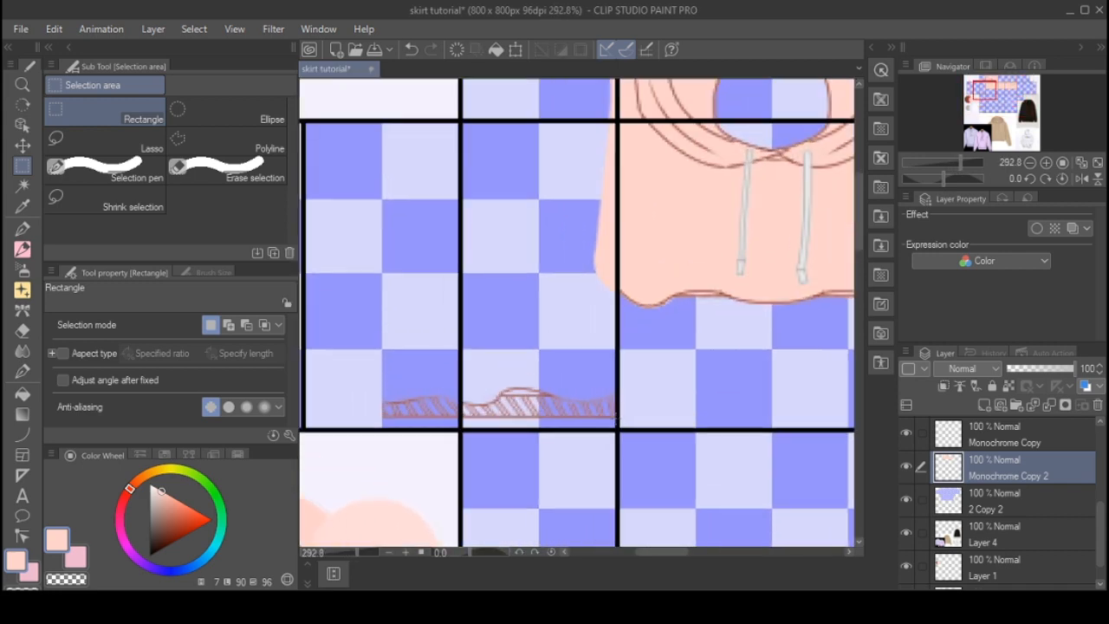
mouse_move(613, 418)
left_mouse_down()
mouse_move(416, 104)
mouse_move(376, 92)
mouse_move(382, 122)
left_mouse_up()
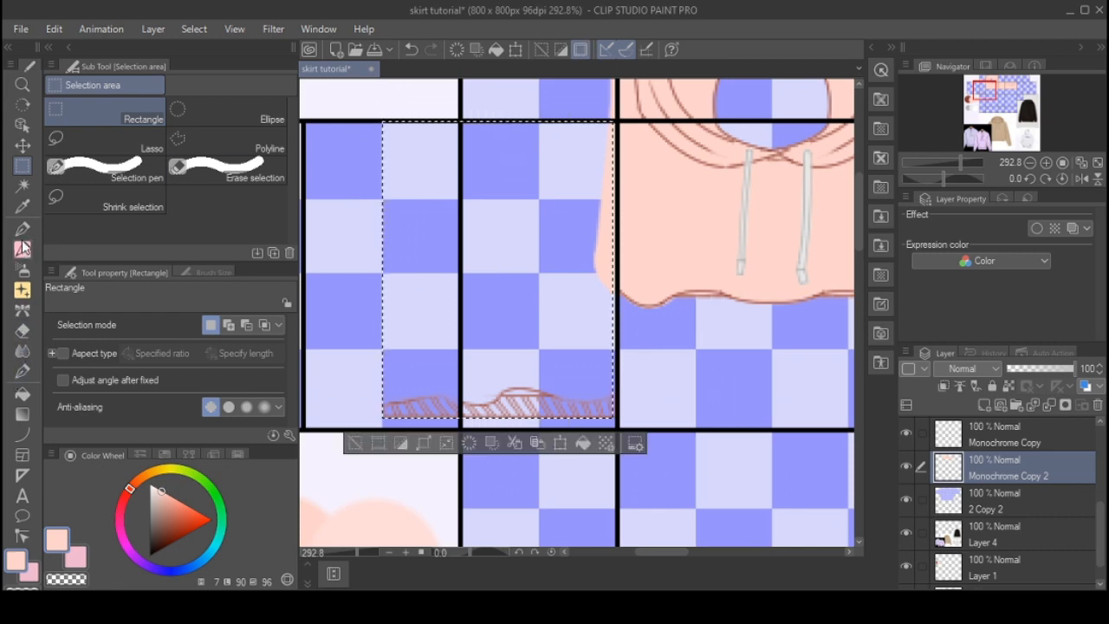
left_click(23, 228)
scroll(396, 303, "down", 2)
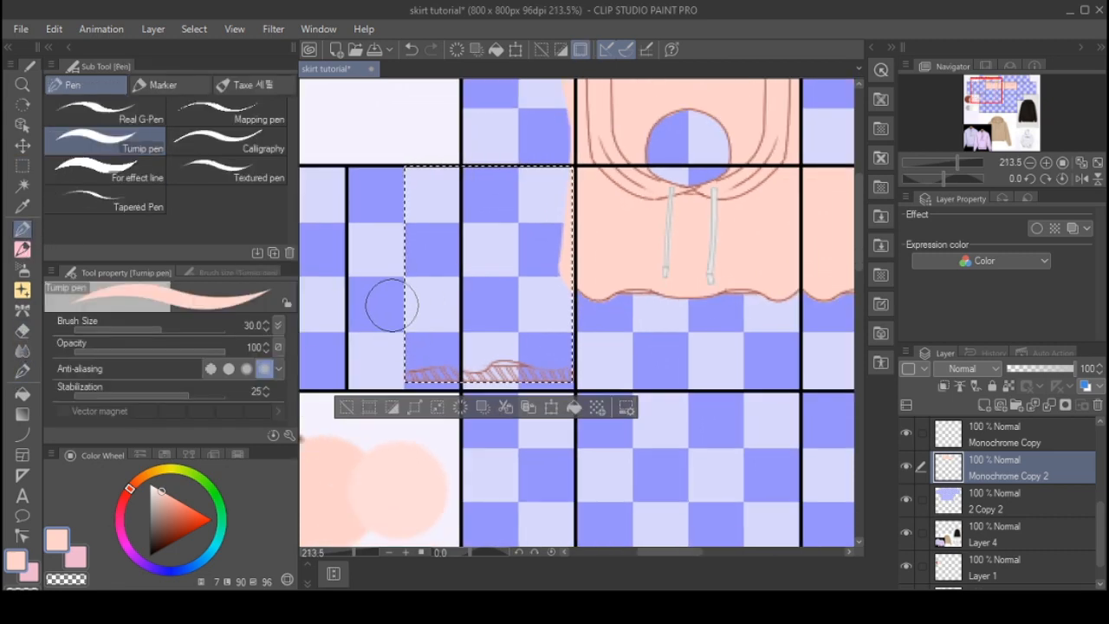
mouse_move(397, 358)
left_mouse_down()
mouse_move(668, 256)
mouse_move(656, 161)
left_mouse_up()
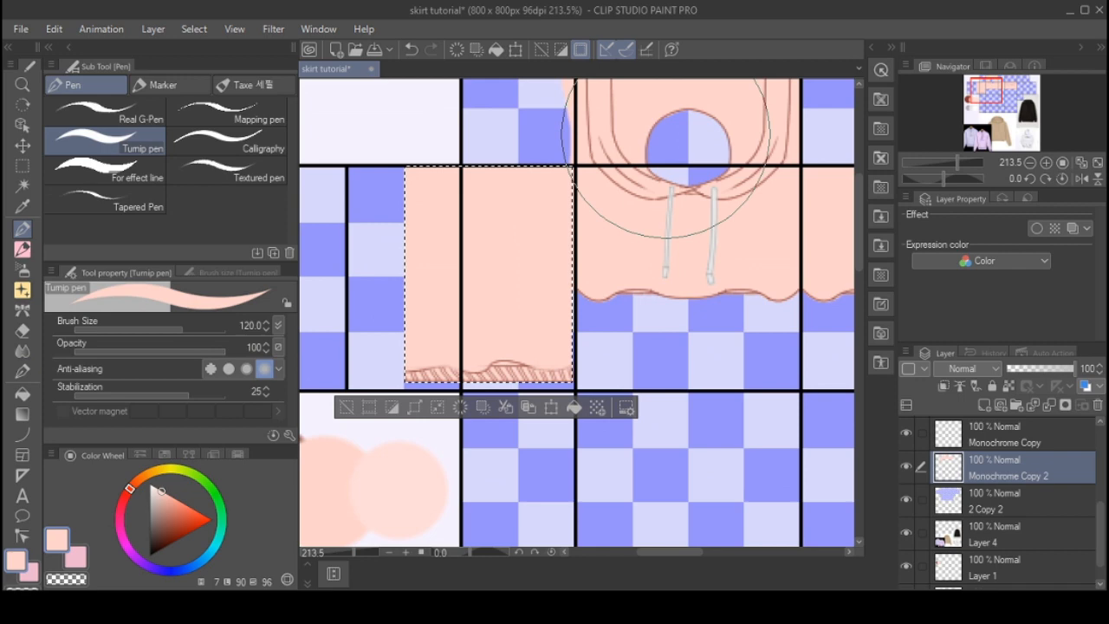
left_click(22, 165)
scroll(449, 251, "down", 7)
left_click(485, 173)
scroll(488, 177, "up", 10)
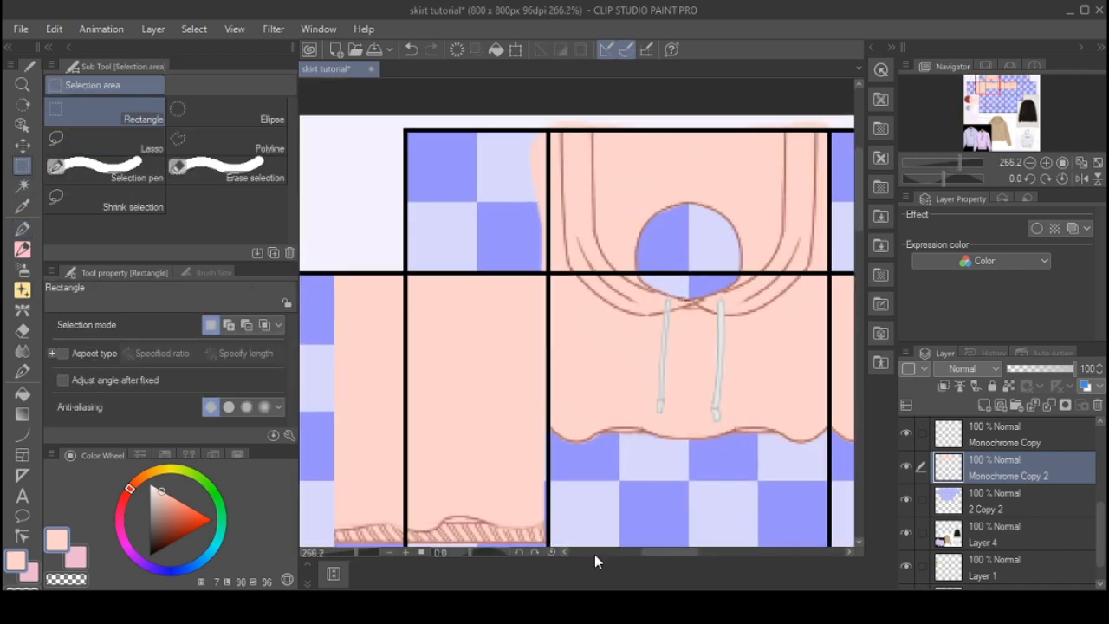
- Select the template column beside the front, from the cuff up to the top square, and paint it peach at size 120
scroll(579, 199, "down", 1)
scroll(596, 341, "up", 7)
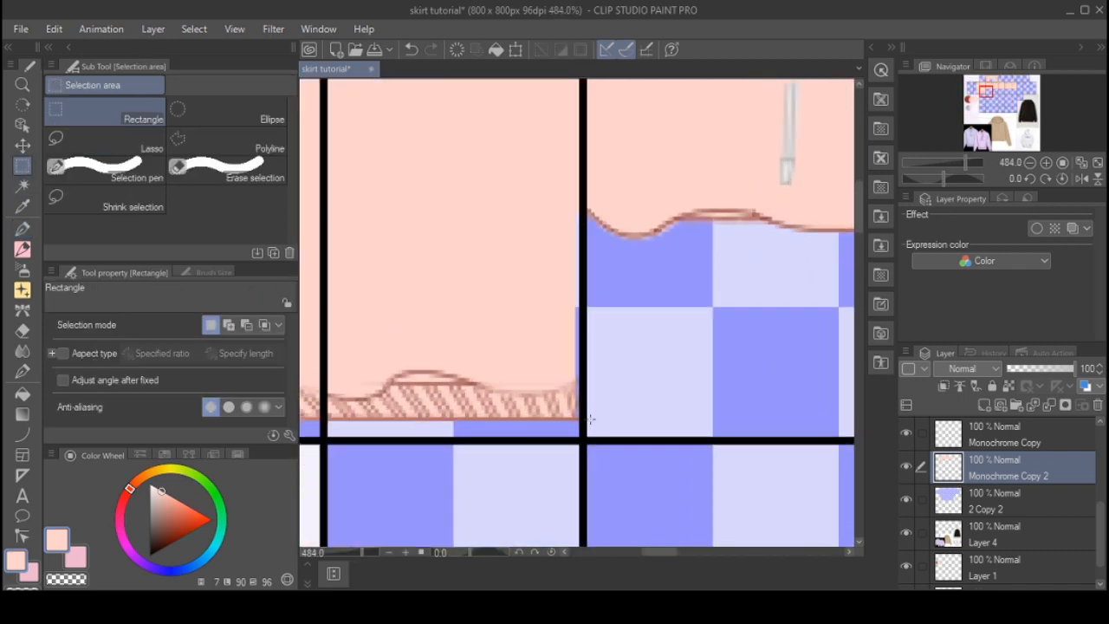
left_click_drag(584, 418, 325, 137)
scroll(516, 152, "down", 14)
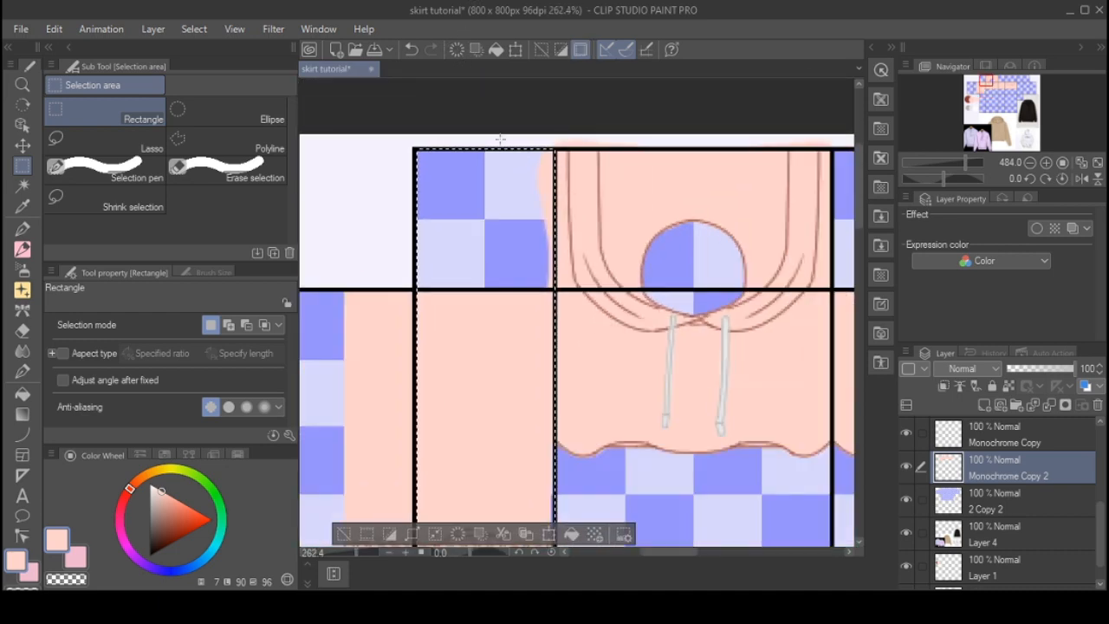
left_click(25, 249)
scroll(527, 261, "up", 1)
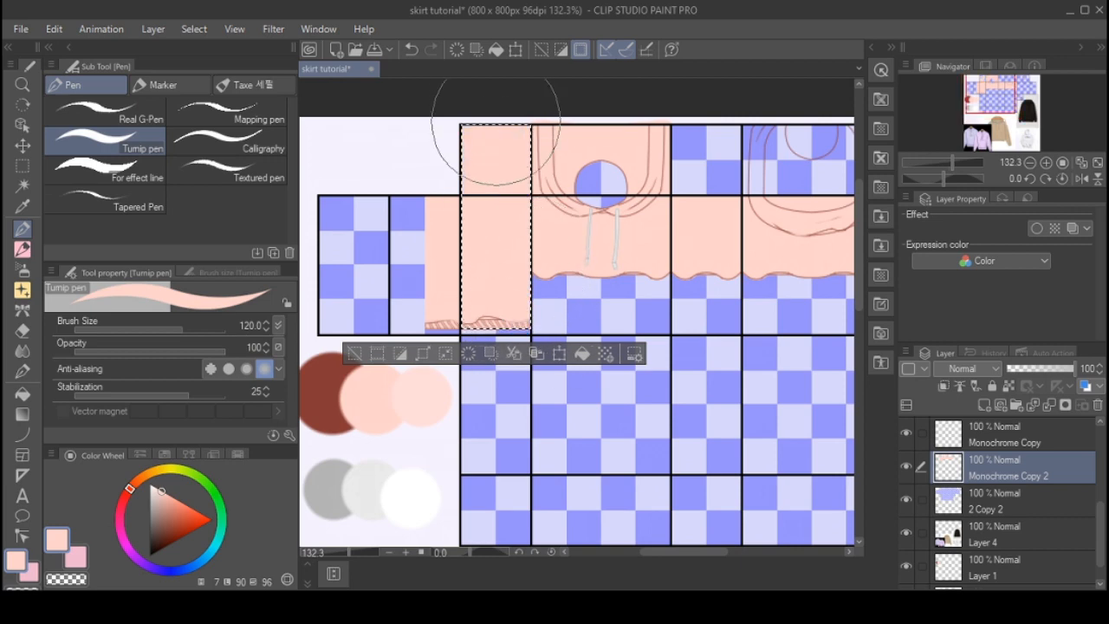
- Save the drawing as hoodietutorial and clear the selection around the sleeve column
scroll(478, 131, "down", 4)
scroll(479, 125, "down", 1)
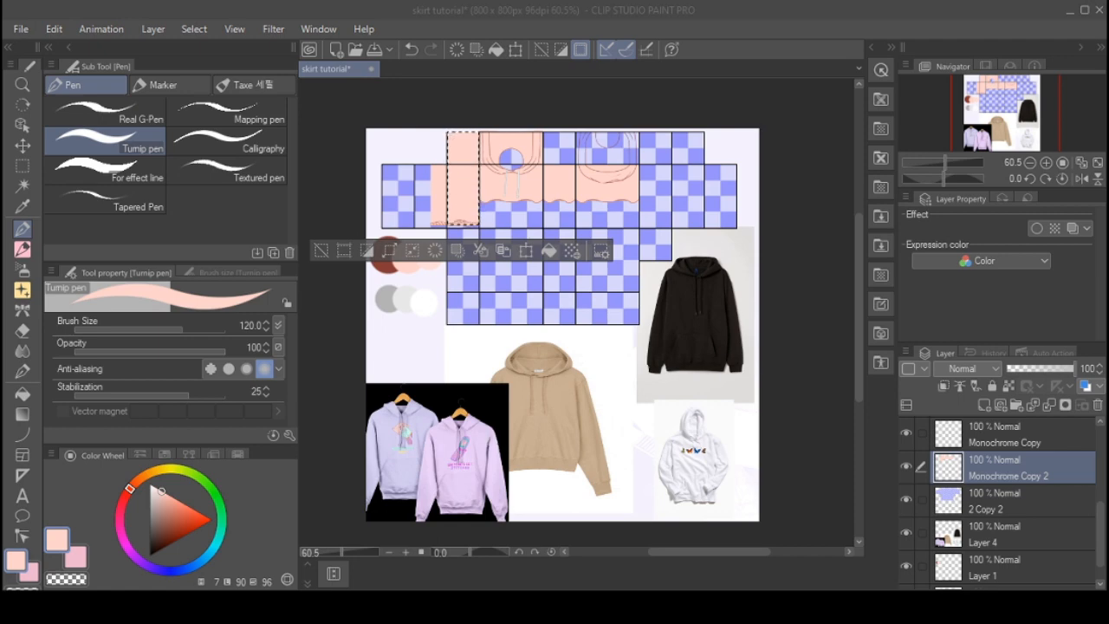
scroll(441, 145, "up", 5)
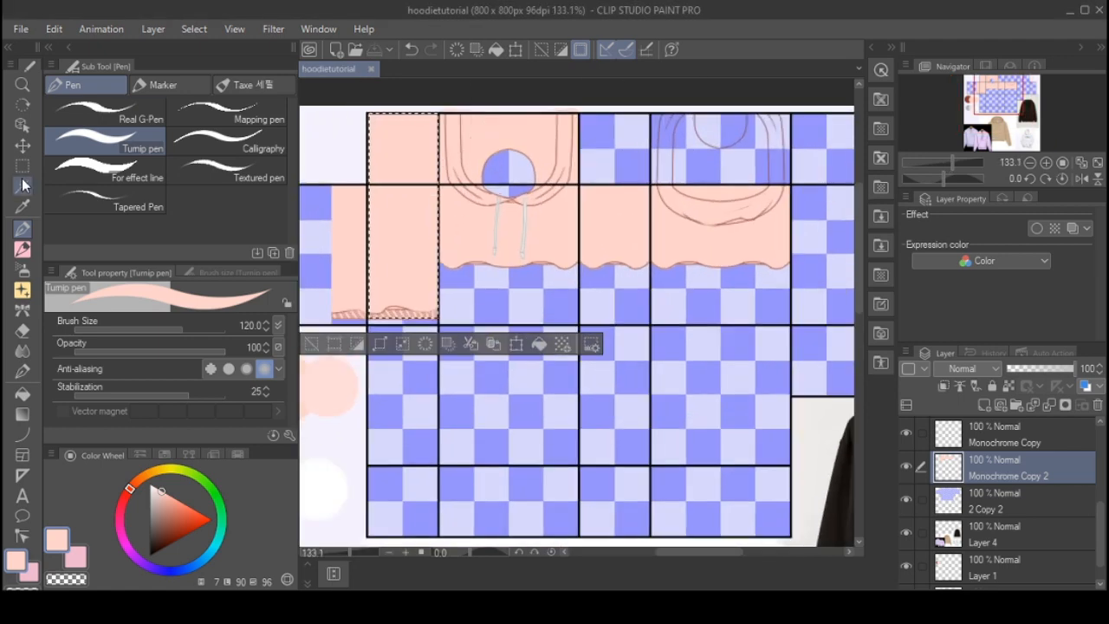
key("m")
left_click(372, 235)
scroll(372, 236, "up", 2)
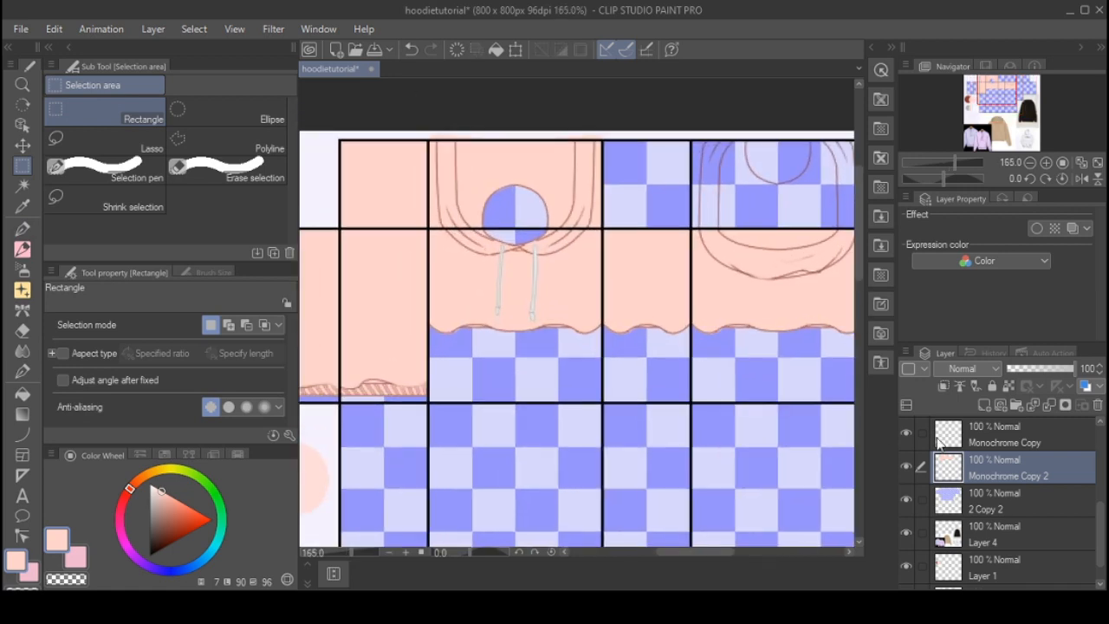
- Clip the Monochrome Copy line art to the peach base layer and add a new clipped layer directly above Monochrome Copy 2
left_click(979, 420)
left_click(945, 386)
scroll(485, 223, "down", 2)
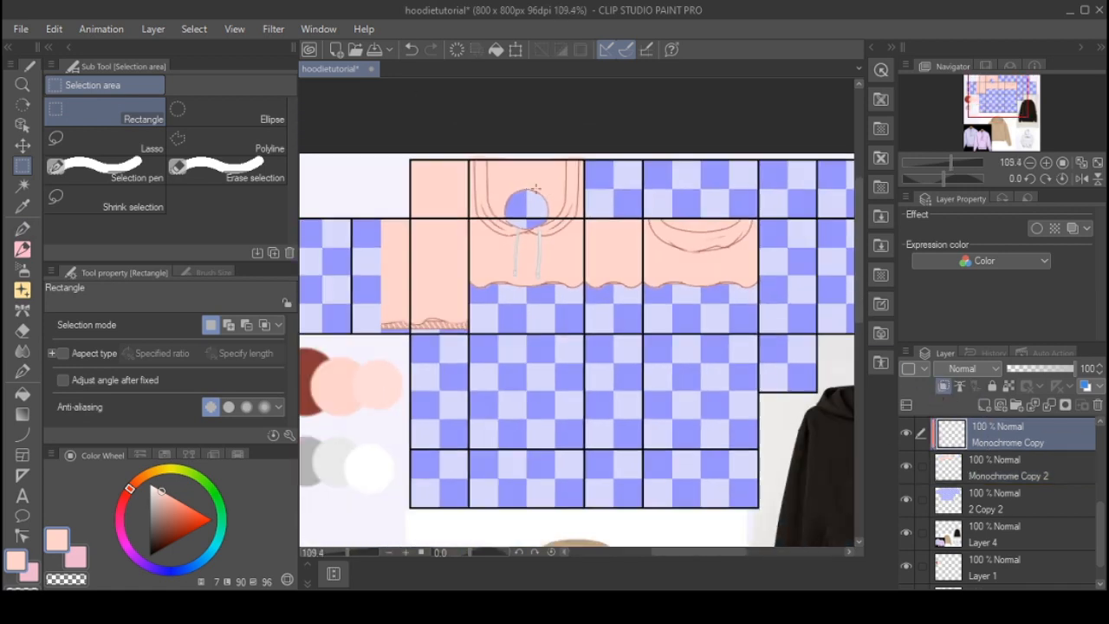
scroll(486, 223, "up", 3)
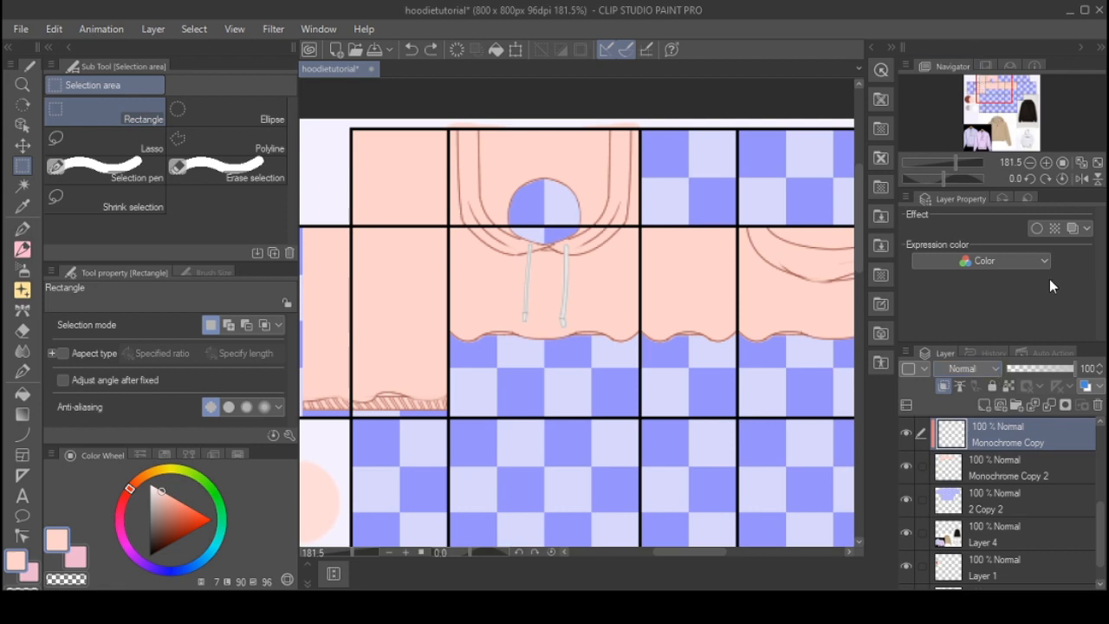
left_click(1036, 454)
left_click(986, 406)
scroll(590, 277, "down", 5)
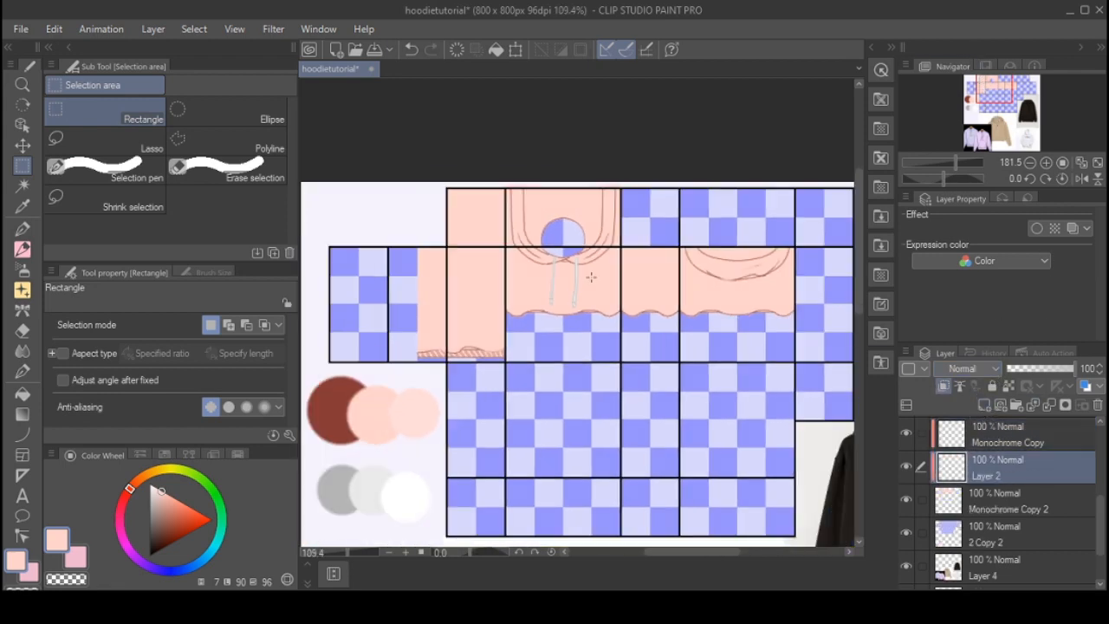
- Sample the dark reddish-brown swatch and shade the hood's right inner edge on Layer 2 with the Soft airbrush at size 6
left_click(21, 271)
scroll(390, 330, "down", 3)
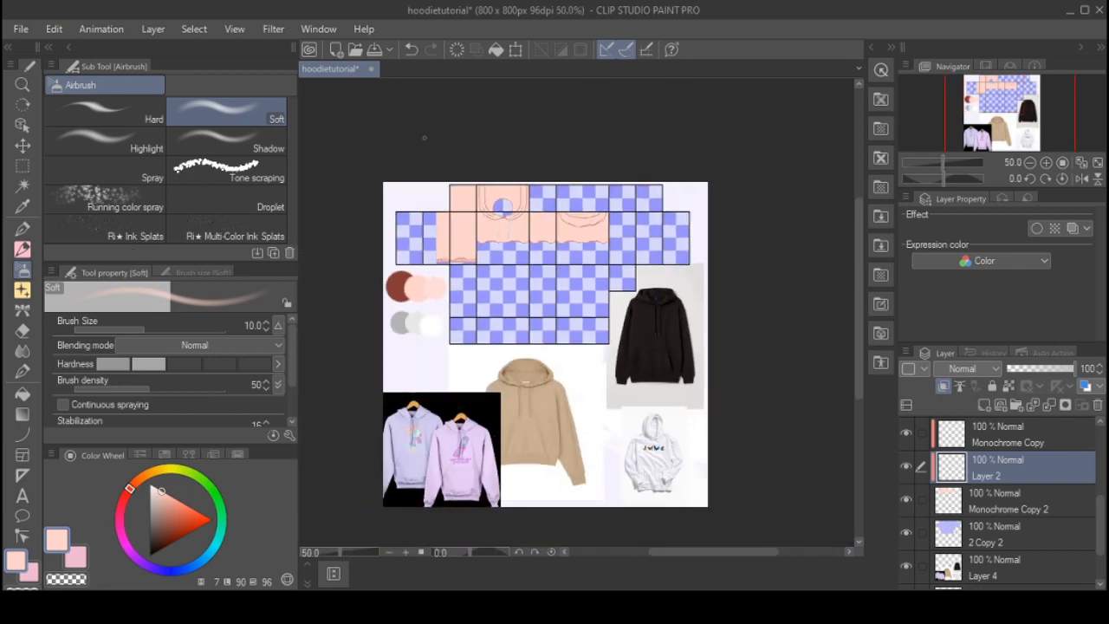
scroll(390, 312, "up", 2)
left_click(387, 297, "alt")
scroll(524, 139, "up", 1)
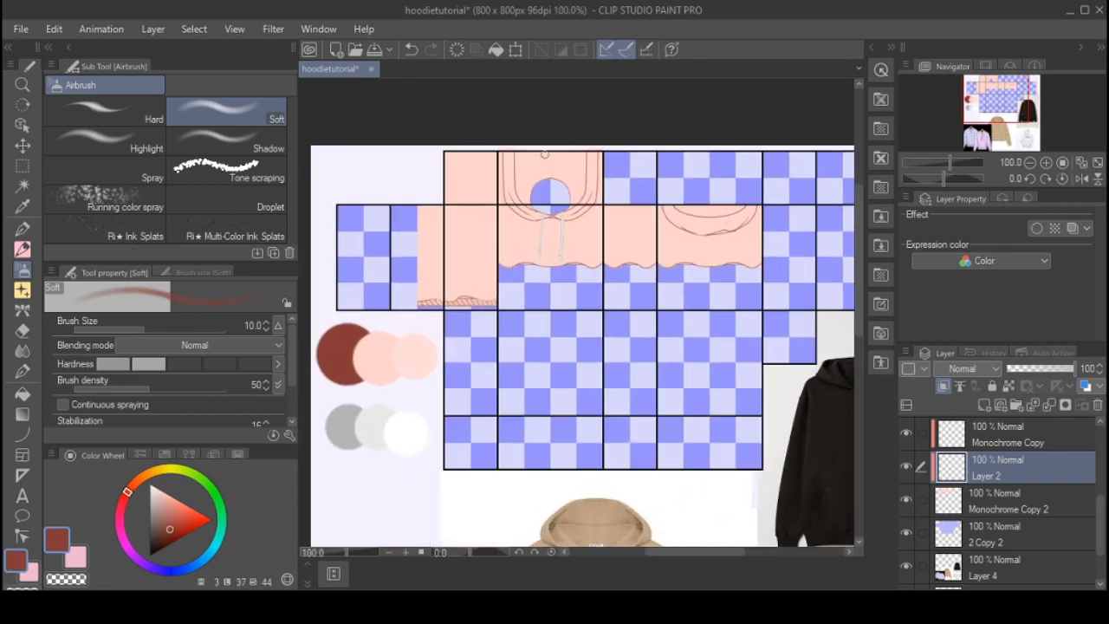
scroll(438, 176, "down", 1)
scroll(518, 153, "up", 3)
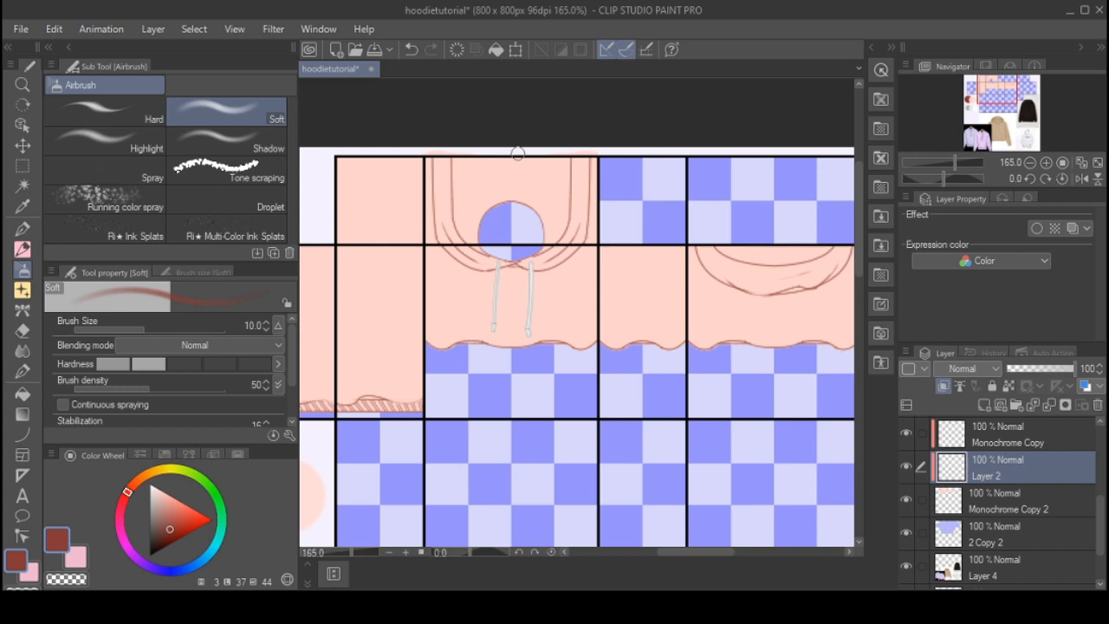
scroll(533, 217, "up", 3)
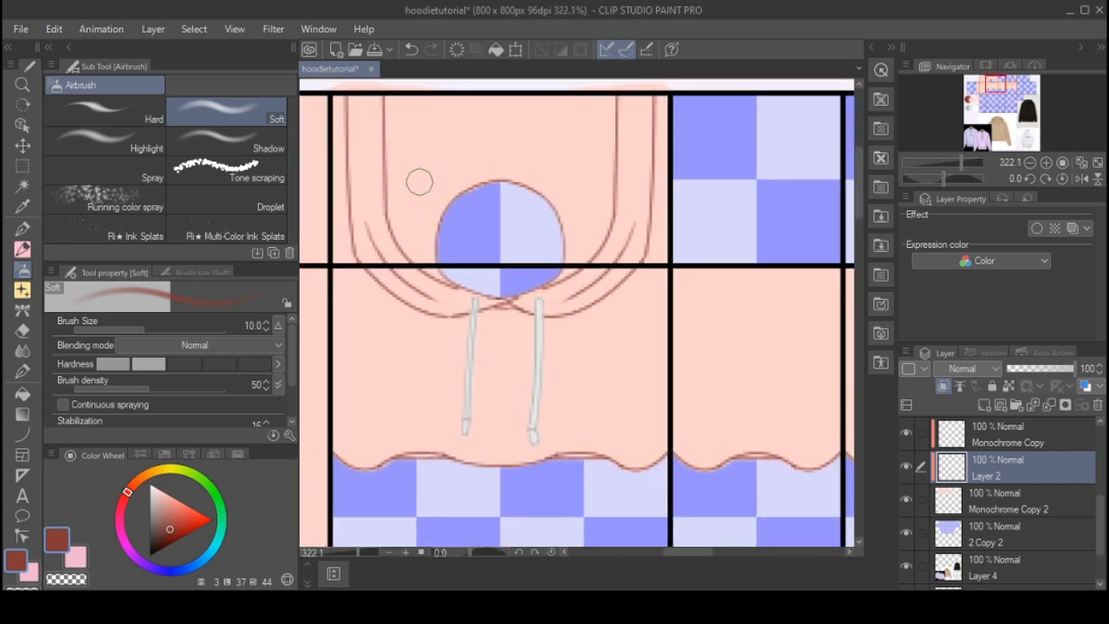
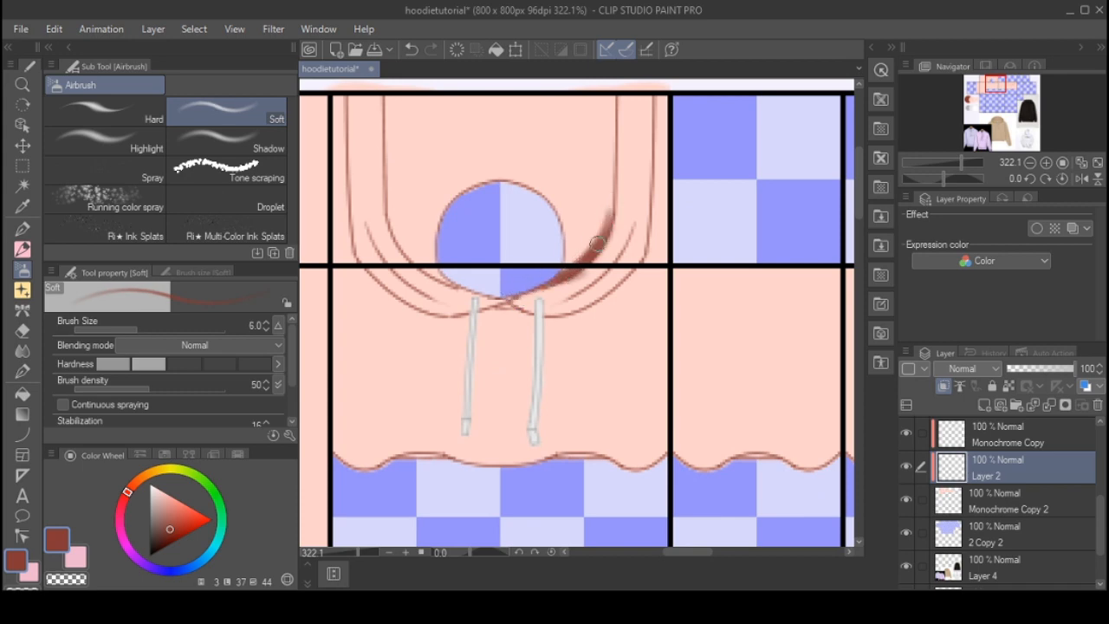
left_click_drag(609, 211, 607, 81)
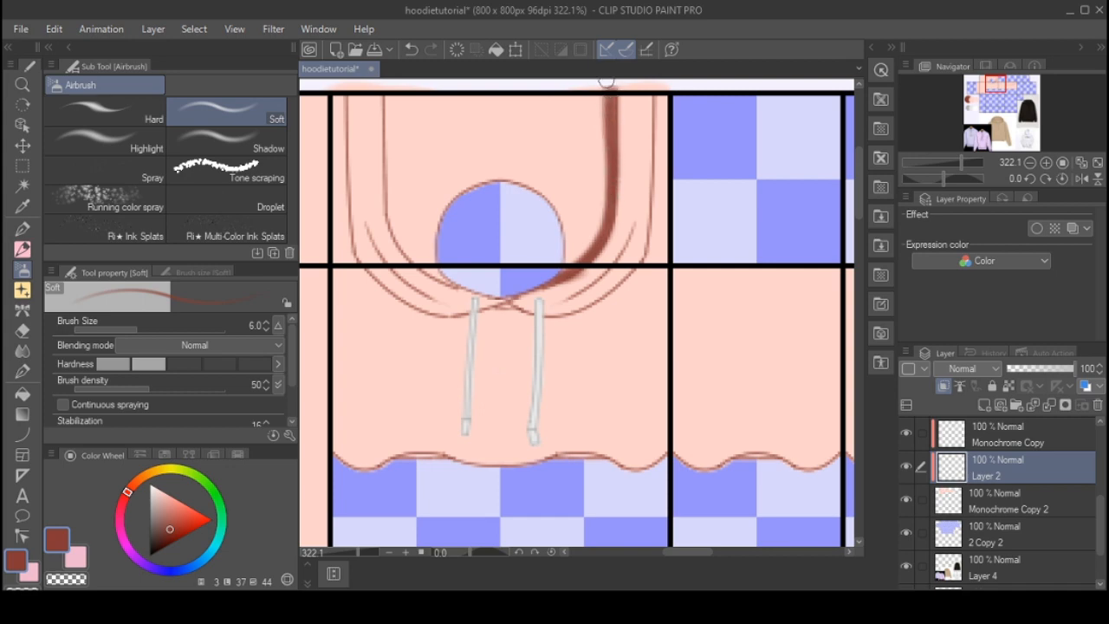
- Set the Soft airbrush size to 12
key("bracketright")
key("bracketright")
key("bracketright")
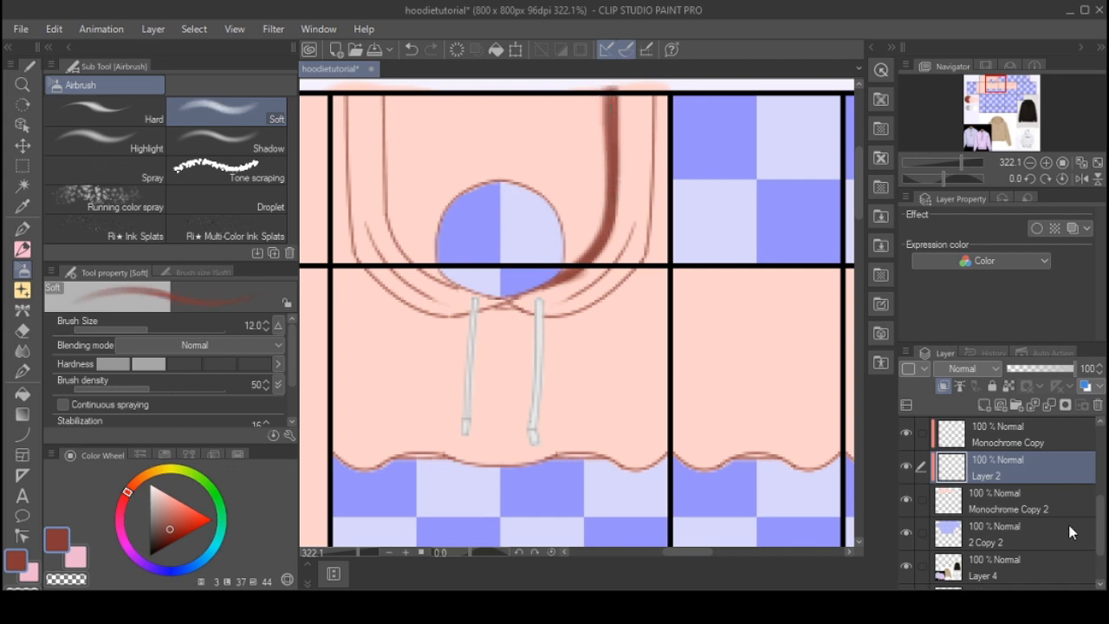
- Delete the peach strip that sticks out above the template's top edge on the Monochrome Copy 2 layer and clear the selection
left_click(1022, 507)
left_click(22, 165)
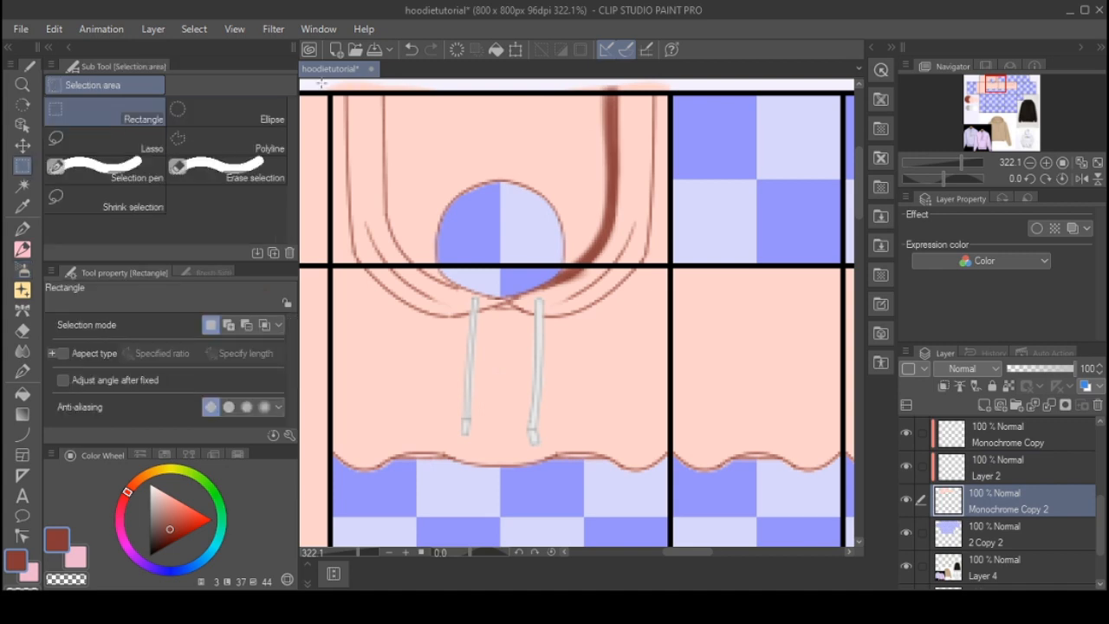
left_click_drag(379, 87, 716, 101)
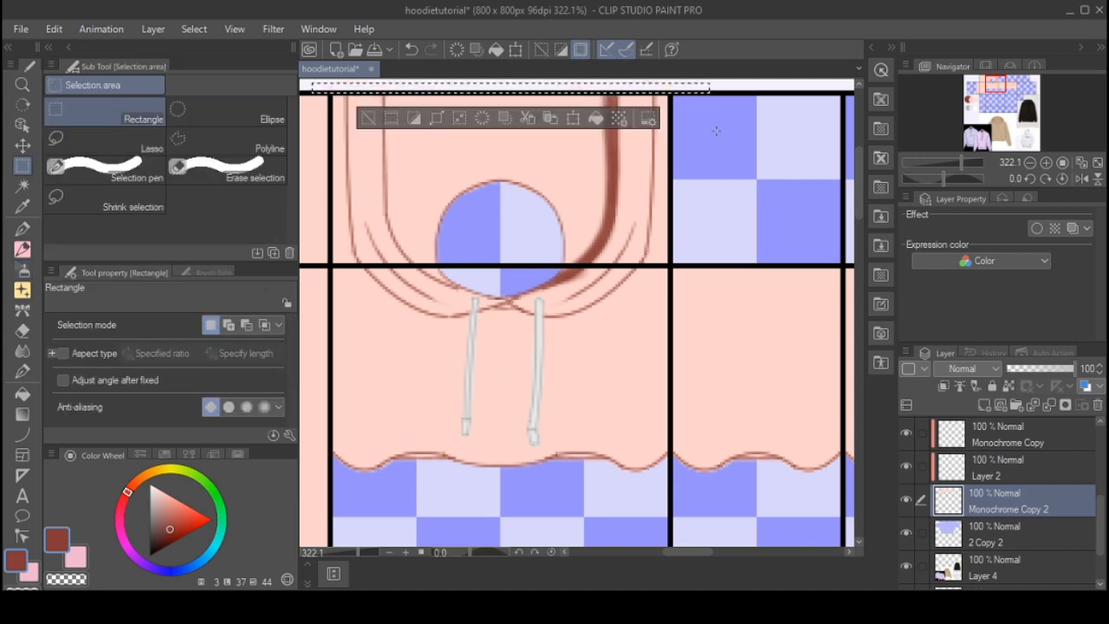
key("Delete")
key("ctrl+d")
- Widen the reddish-brown shading along the hood's right inner edge on Layer 2 with the Soft airbrush at size 15
left_click(978, 470)
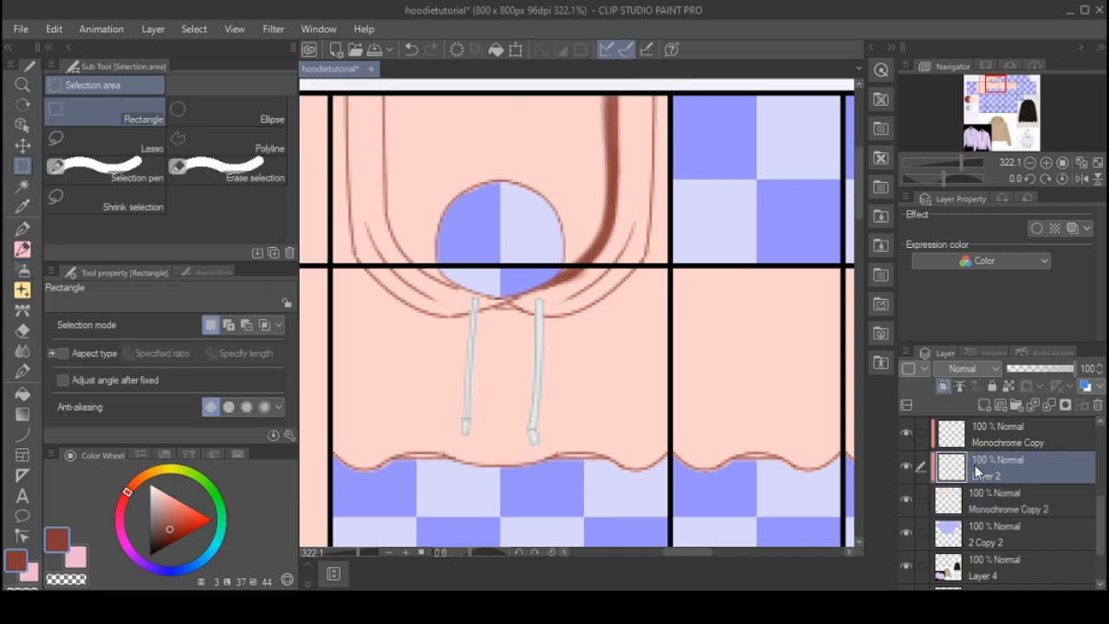
left_click(23, 269)
scroll(485, 286, "down", 1)
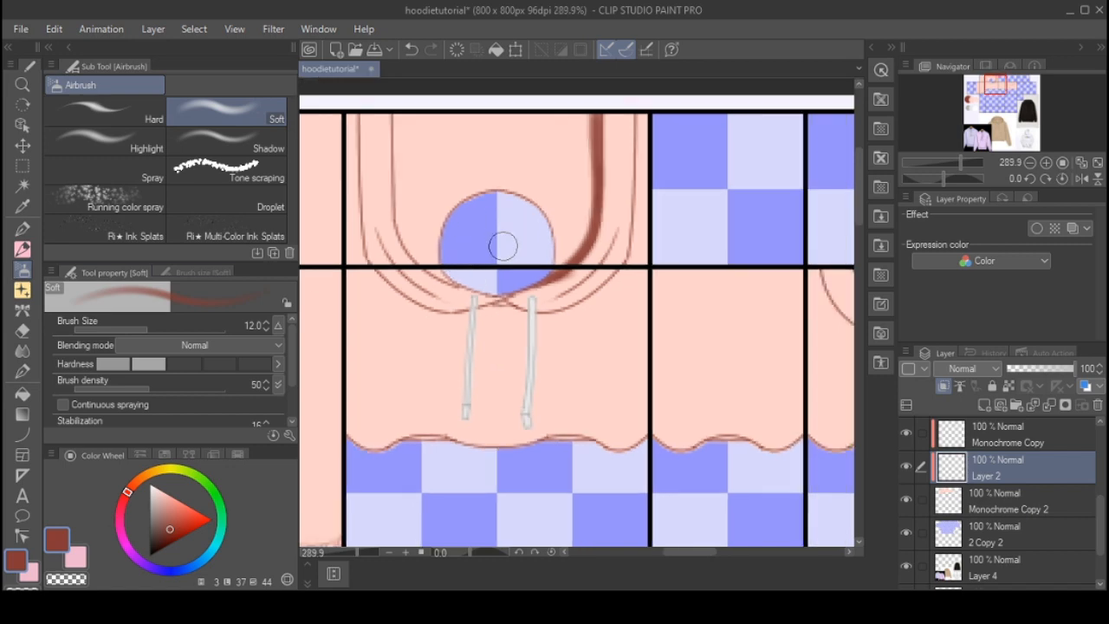
key("bracketleft")
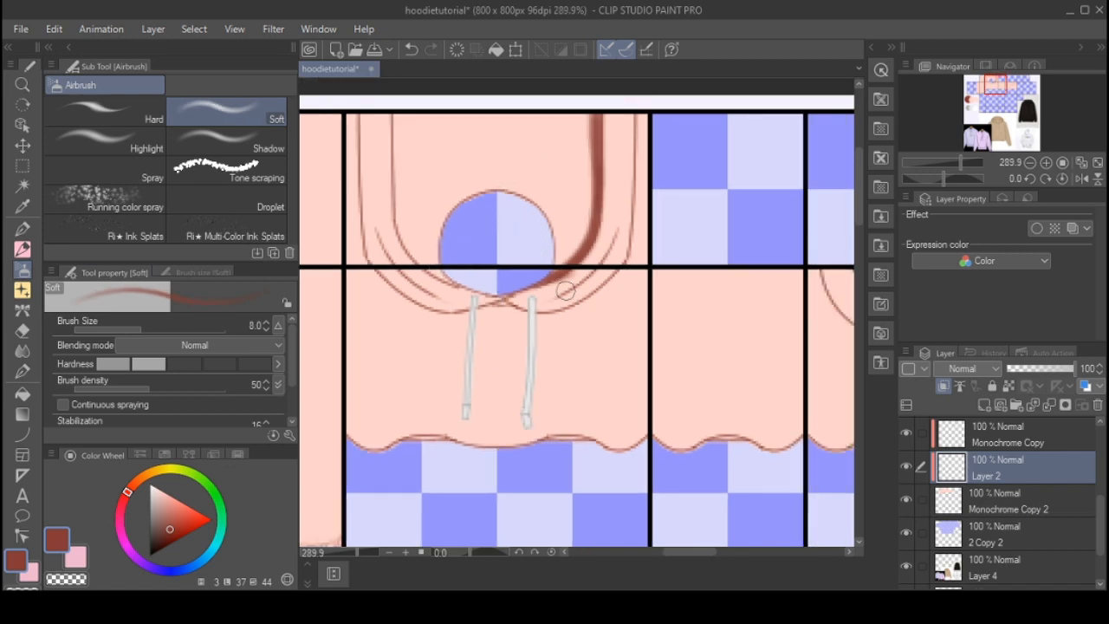
key("bracketright")
key("bracketright")
key("bracketright")
mouse_move(542, 271)
left_mouse_down()
mouse_move(553, 239)
mouse_move(515, 193)
left_mouse_up()
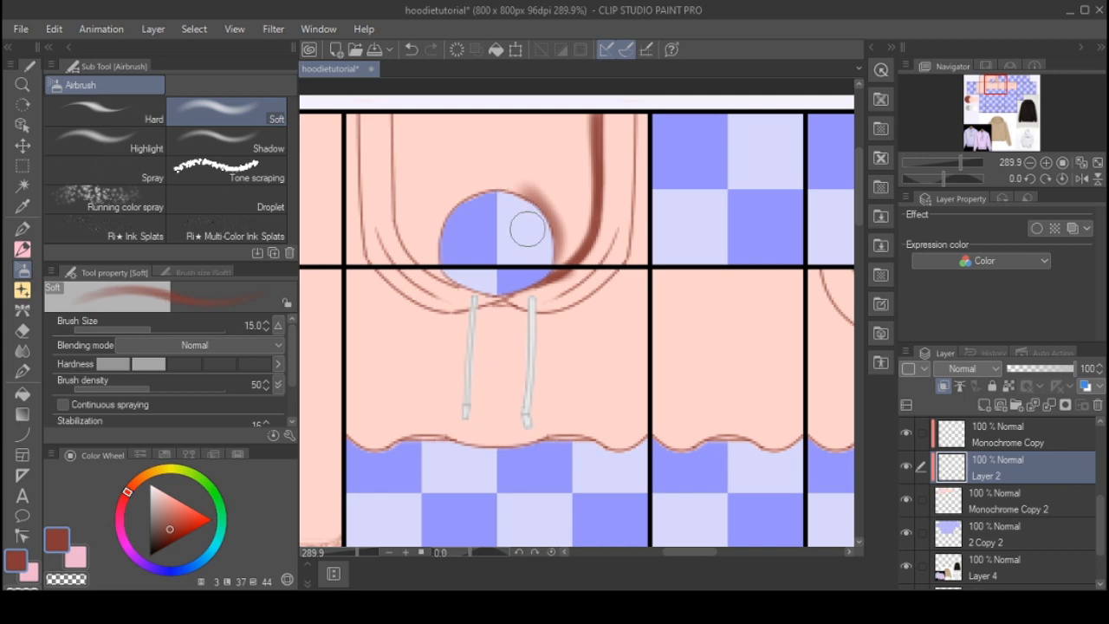
key("ctrl+z")
mouse_move(543, 265)
left_mouse_down()
mouse_move(531, 252)
mouse_move(563, 234)
mouse_move(582, 169)
mouse_move(584, 208)
mouse_move(579, 99)
mouse_move(522, 269)
mouse_move(587, 168)
mouse_move(559, 268)
mouse_move(528, 286)
left_mouse_up()
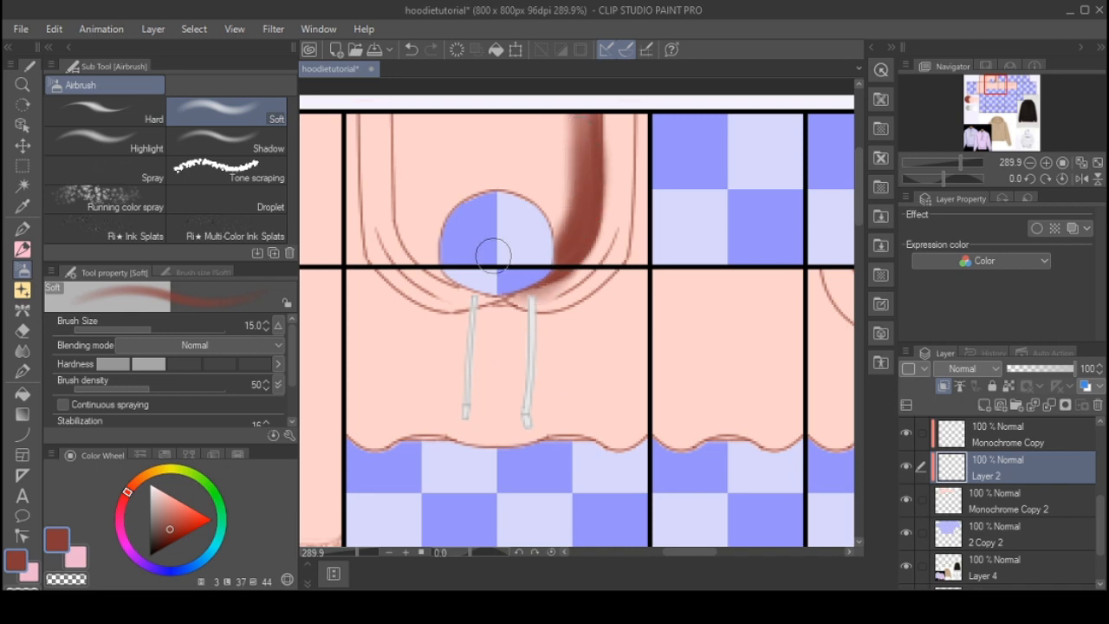
- Fade the inner side of the hood's right shading with the Soft eraser at size 40
key("e")
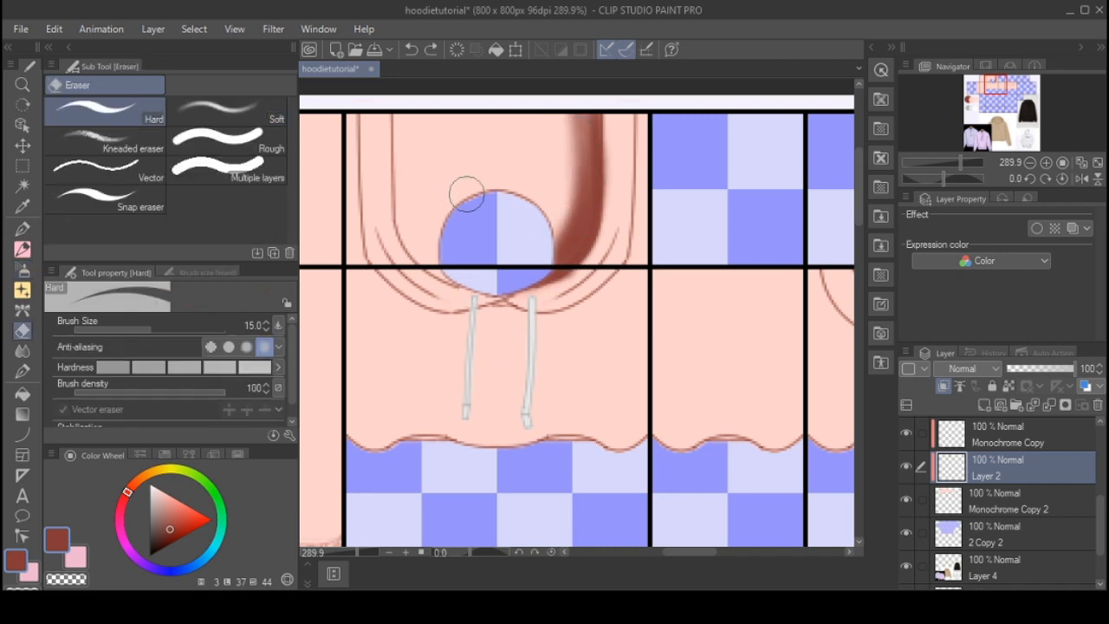
left_click(221, 110)
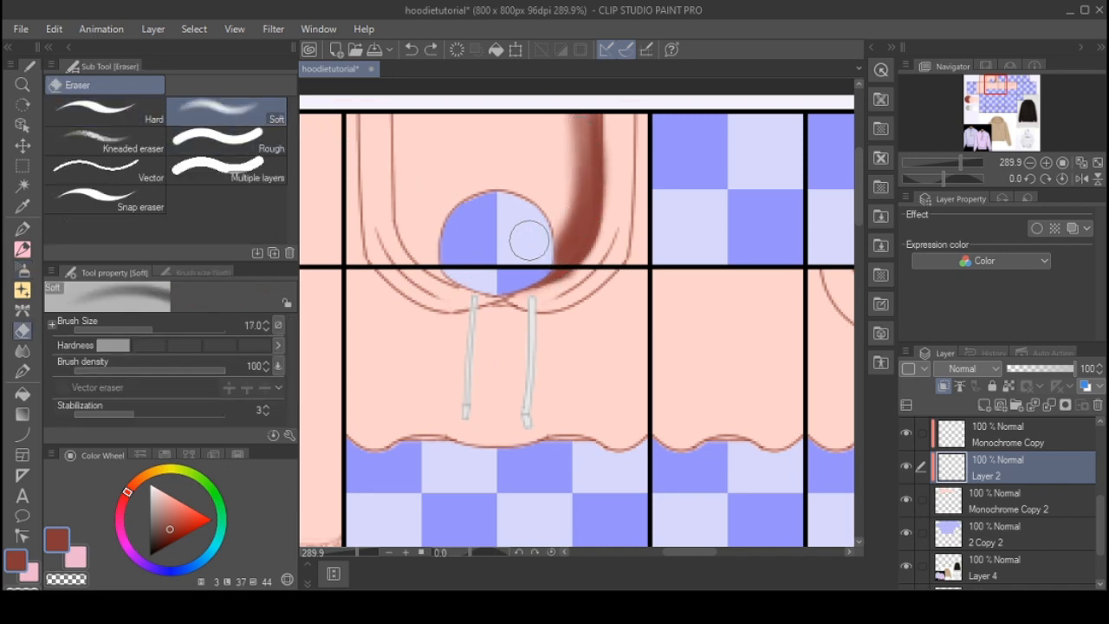
key("bracketright")
key("bracketright")
key("bracketright")
key("bracketright")
mouse_move(523, 242)
left_mouse_down()
mouse_move(551, 192)
mouse_move(541, 124)
left_mouse_up()
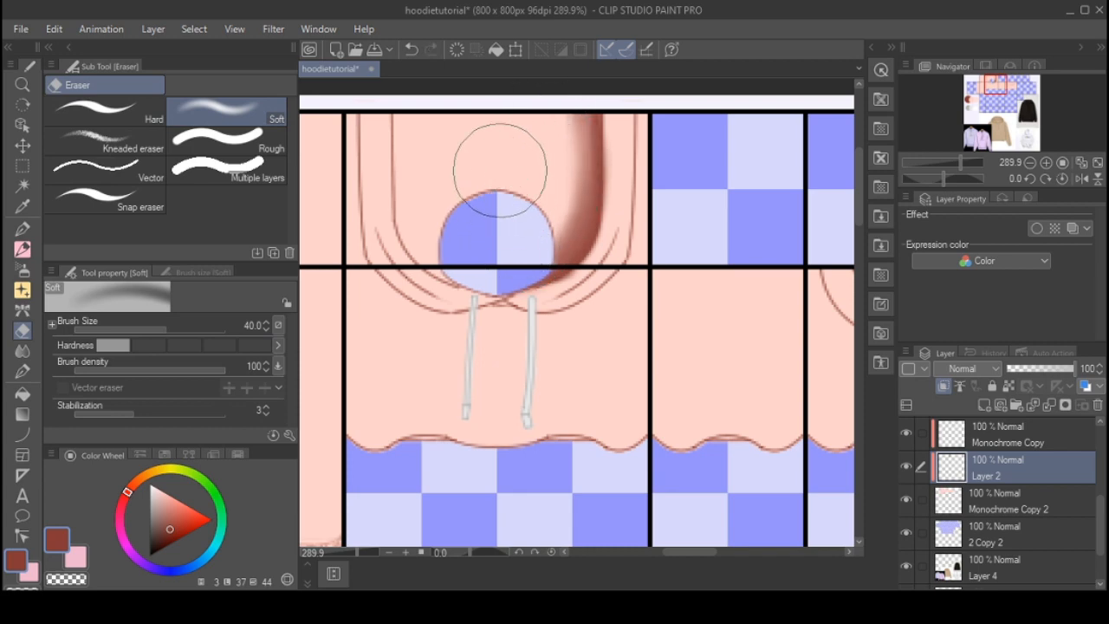
- Copy the front panel's hood shading, flip the pasted copy horizontally onto the left side and merge it with Layer 2
left_click(24, 166)
scroll(689, 450, "down", 1)
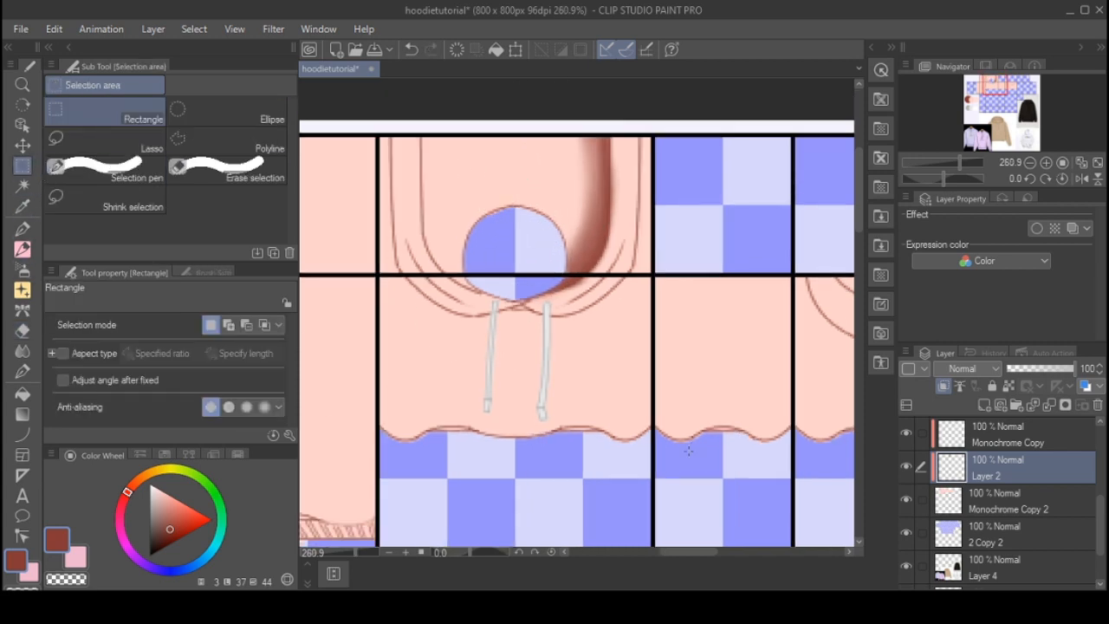
left_click_drag(652, 479, 378, 121)
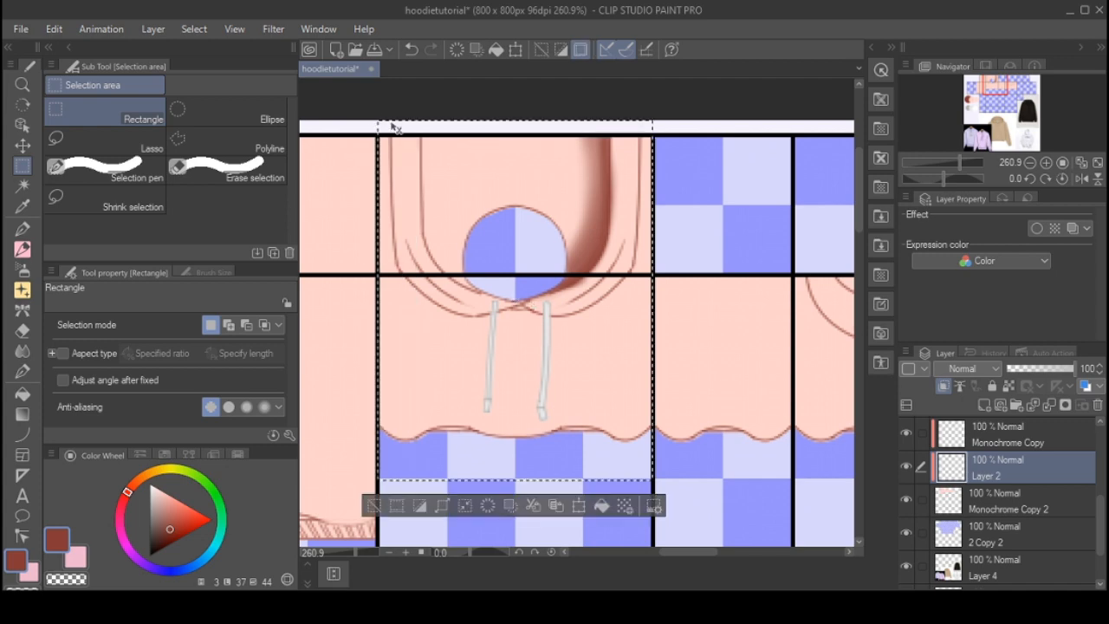
key("ctrl+c")
key("ctrl+v")
key("ctrl+t")
left_click(129, 325)
left_click(486, 508)
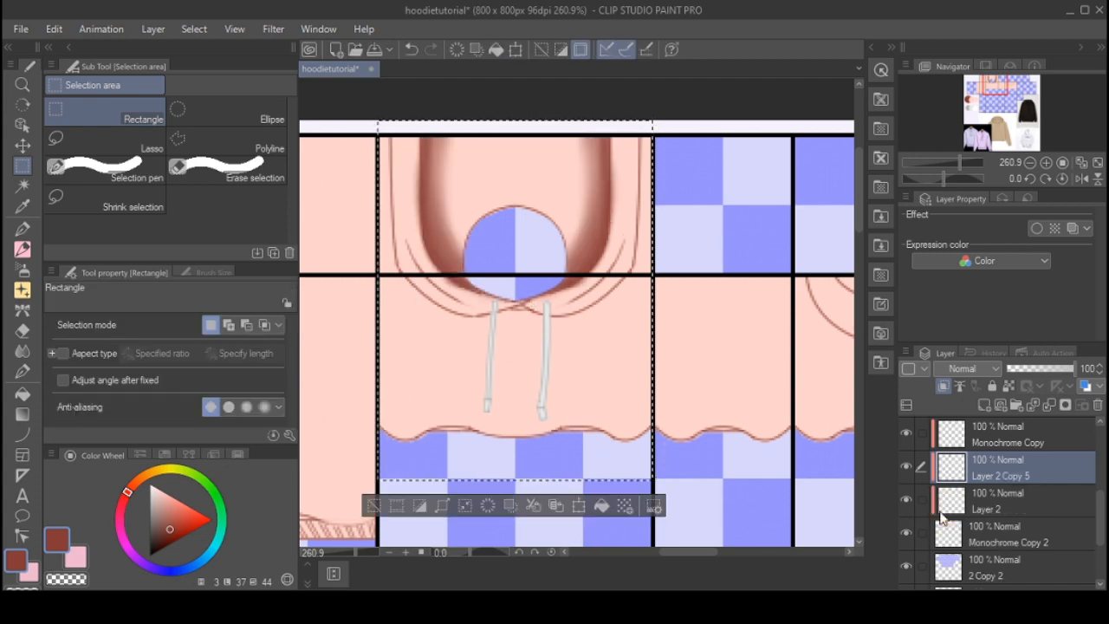
left_click(1018, 492, "ctrl")
- Show the layer holding the vertical symmetry ruler and clear the selection around the front panel
scroll(997, 487, "up", 5)
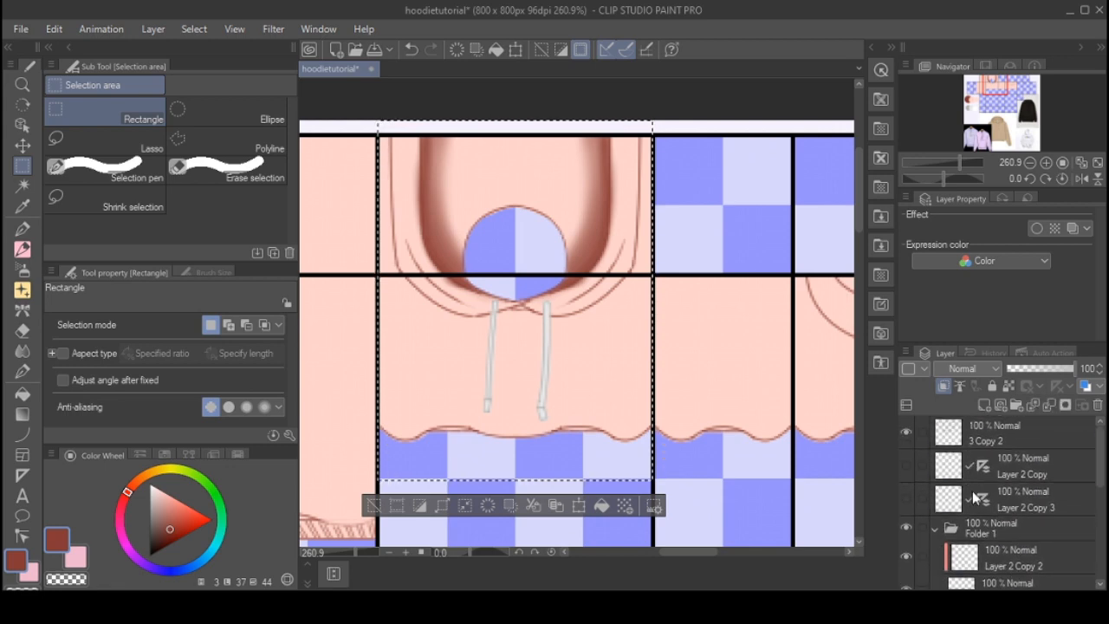
scroll(1007, 485, "down", 5)
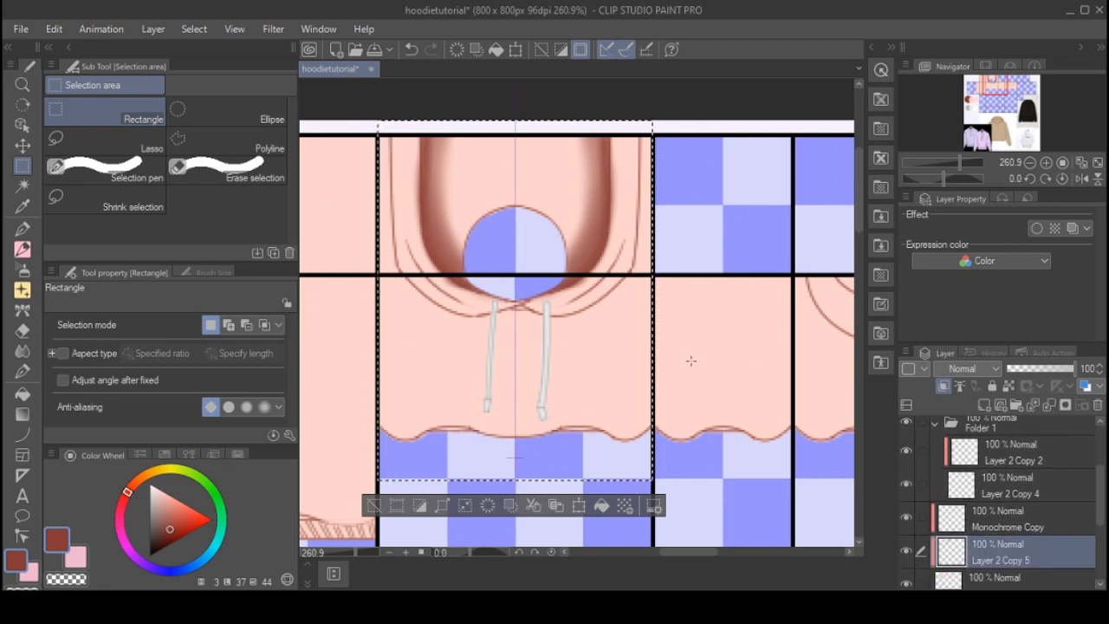
key("ctrl+d")
- Shade mirrored fold strokes beside the neck hole on Layer 2 Copy 5 with the Soft airbrush at sizes 6 and 7
left_click(24, 272)
scroll(546, 168, "up", 1)
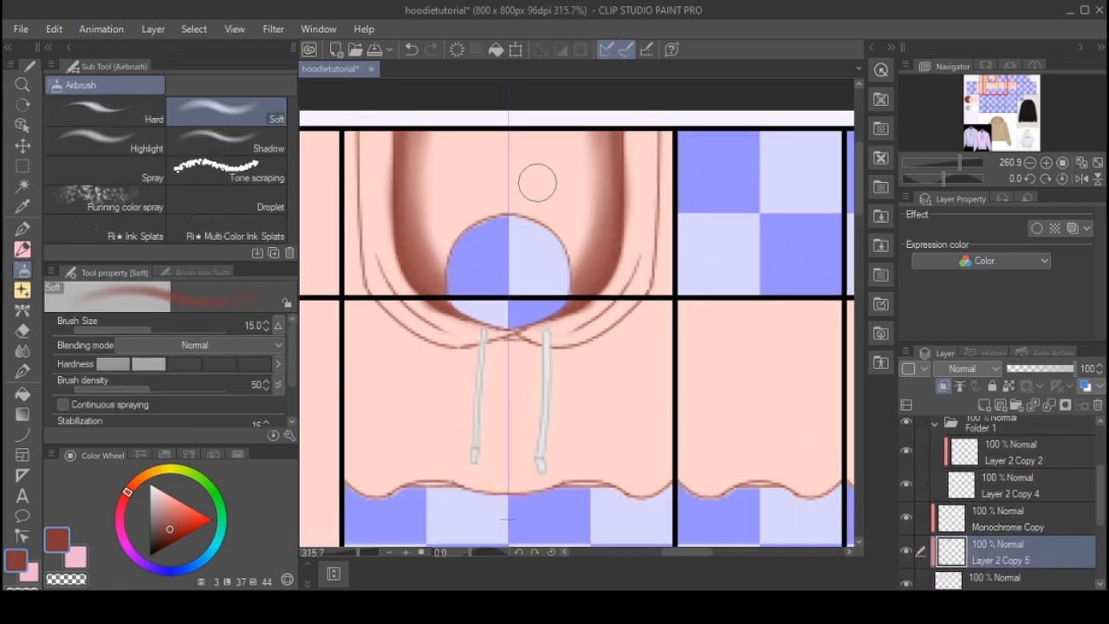
key("bracketleft")
key("bracketleft")
key("bracketleft")
key("bracketleft")
key("bracketleft")
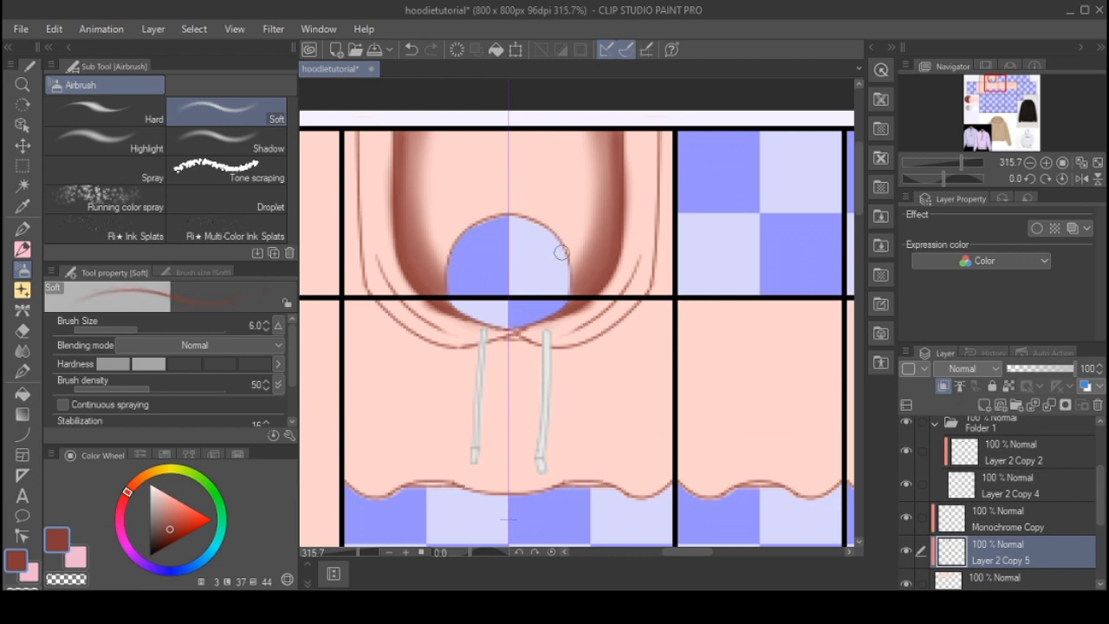
mouse_move(584, 263)
left_mouse_down()
mouse_move(559, 219)
mouse_move(590, 277)
left_mouse_up()
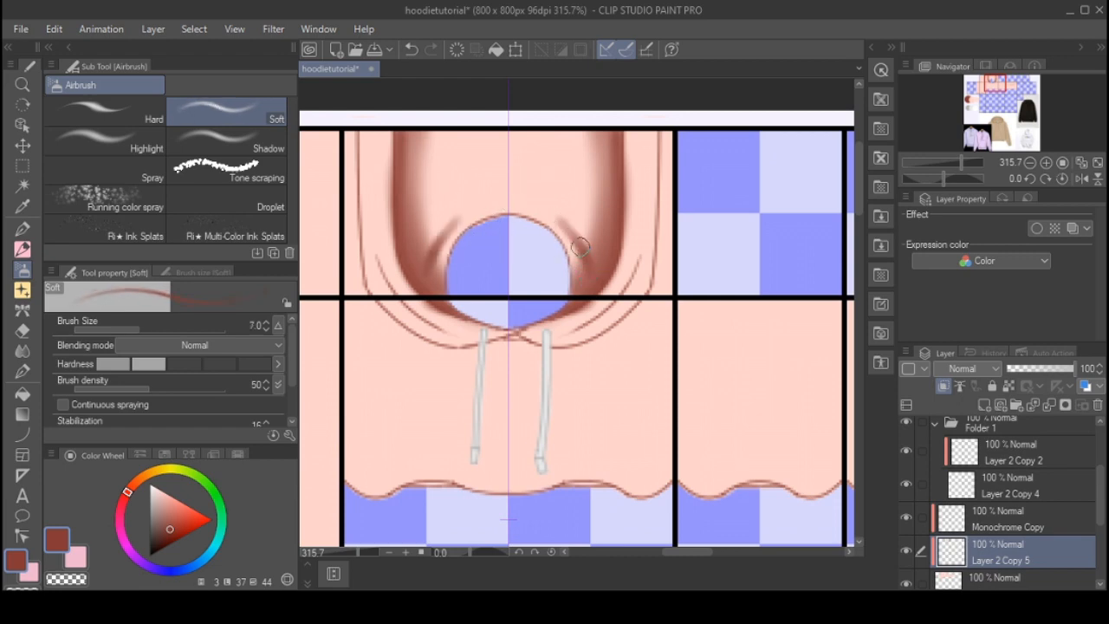
left_click_drag(537, 203, 590, 269)
- Add broader mirrored shading around the neck hole's rim and across the hood's interior with a larger Soft airbrush
key("bracketright")
key("bracketright")
key("bracketright")
key("bracketright")
key("bracketright")
mouse_move(533, 218)
left_mouse_down()
mouse_move(565, 265)
mouse_move(565, 288)
mouse_move(548, 246)
mouse_move(526, 229)
mouse_move(499, 230)
mouse_move(520, 223)
mouse_move(558, 283)
mouse_move(593, 263)
mouse_move(590, 186)
mouse_move(566, 152)
mouse_move(576, 159)
mouse_move(601, 238)
mouse_move(566, 173)
mouse_move(534, 150)
mouse_move(583, 196)
mouse_move(525, 164)
mouse_move(578, 205)
mouse_move(523, 167)
mouse_move(524, 144)
mouse_move(586, 155)
mouse_move(573, 150)
mouse_move(593, 184)
mouse_move(534, 179)
mouse_move(582, 224)
mouse_move(588, 197)
left_mouse_up()
key("bracketleft")
key("bracketleft")
key("bracketleft")
key("bracketleft")
- Lighten the fold strokes in the hood's upper interior with the Soft eraser at size 8
key("e")
key("bracketleft")
key("bracketleft")
key("bracketleft")
key("bracketleft")
key("bracketleft")
key("bracketleft")
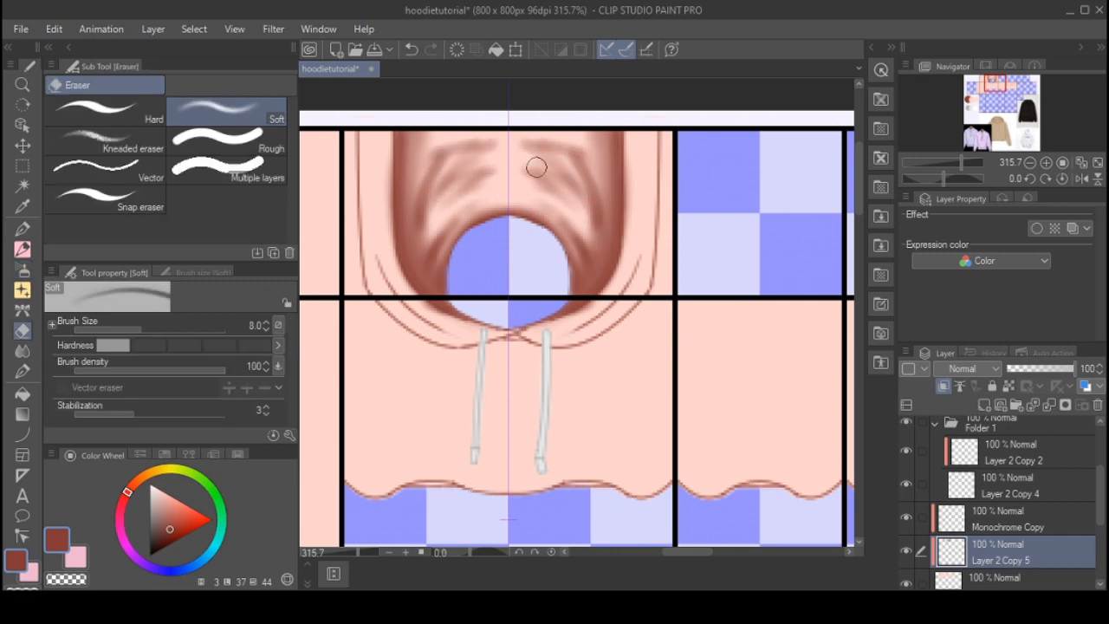
mouse_move(529, 163)
left_mouse_down()
mouse_move(580, 200)
mouse_move(540, 170)
mouse_move(600, 235)
mouse_move(570, 160)
mouse_move(555, 159)
mouse_move(589, 185)
mouse_move(547, 158)
left_mouse_up()
- Blend away the remaining interior fold shading above and beside the neck hole, enlarging the Soft eraser up to size 20
key("bracketright")
key("bracketright")
key("bracketright")
key("bracketright")
mouse_move(592, 196)
left_mouse_down()
mouse_move(592, 173)
mouse_move(522, 127)
mouse_move(575, 208)
mouse_move(588, 218)
mouse_move(582, 198)
mouse_move(595, 219)
mouse_move(584, 124)
mouse_move(598, 236)
mouse_move(589, 270)
mouse_move(549, 198)
mouse_move(567, 223)
left_mouse_up()
key("bracketright")
key("bracketright")
key("bracketright")
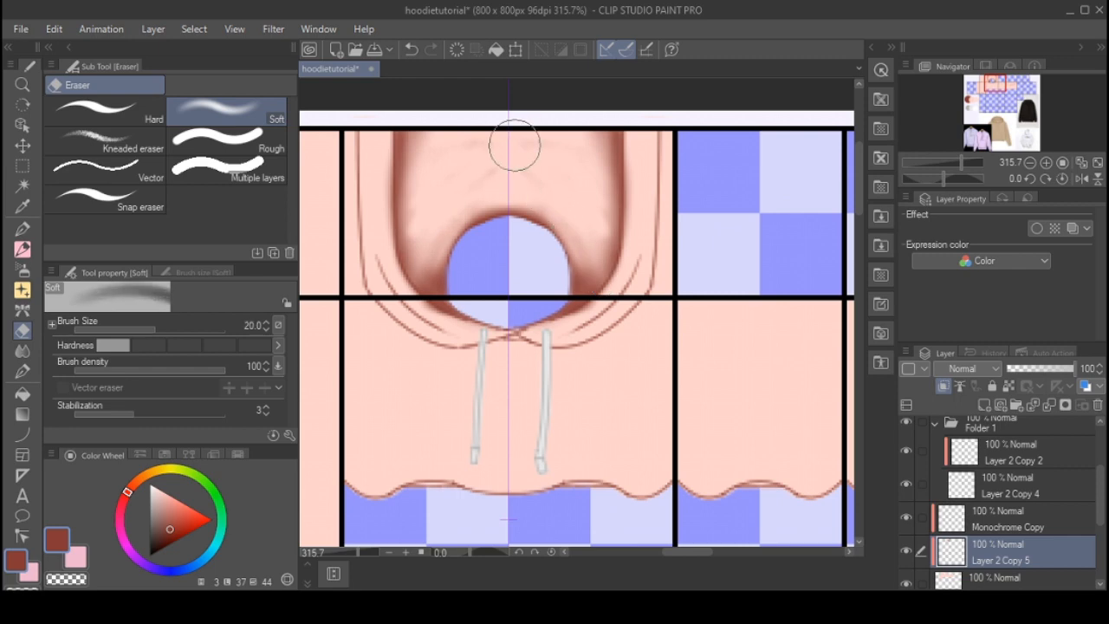
scroll(441, 134, "down", 4)
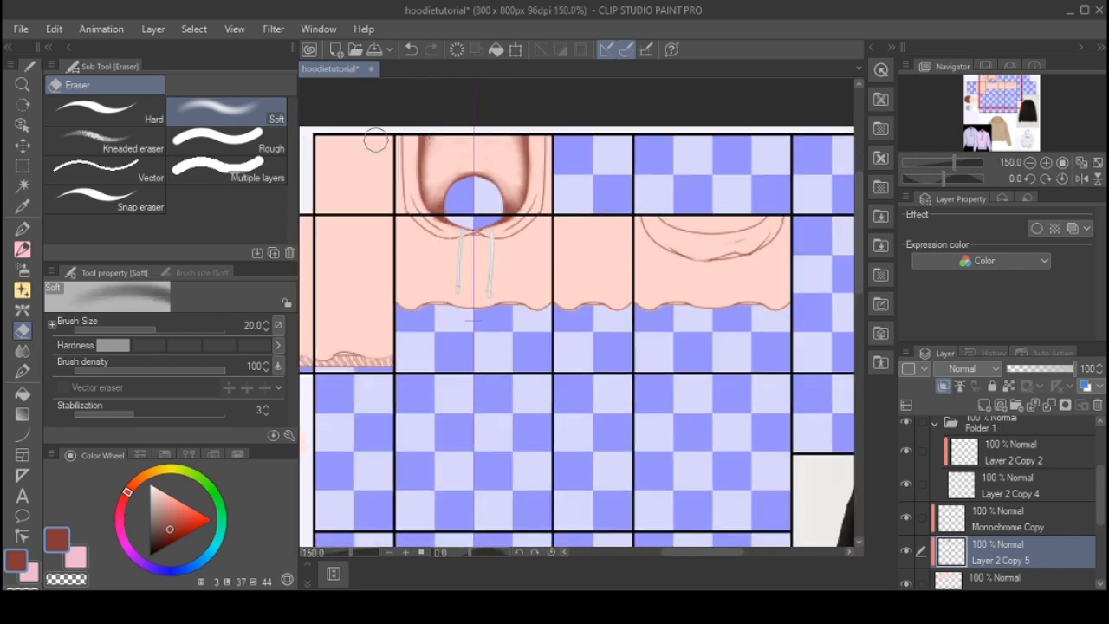
- Shade along the collar and outer hood fold lines with the Soft airbrush at size 3
left_click(13, 271)
scroll(470, 136, "up", 3)
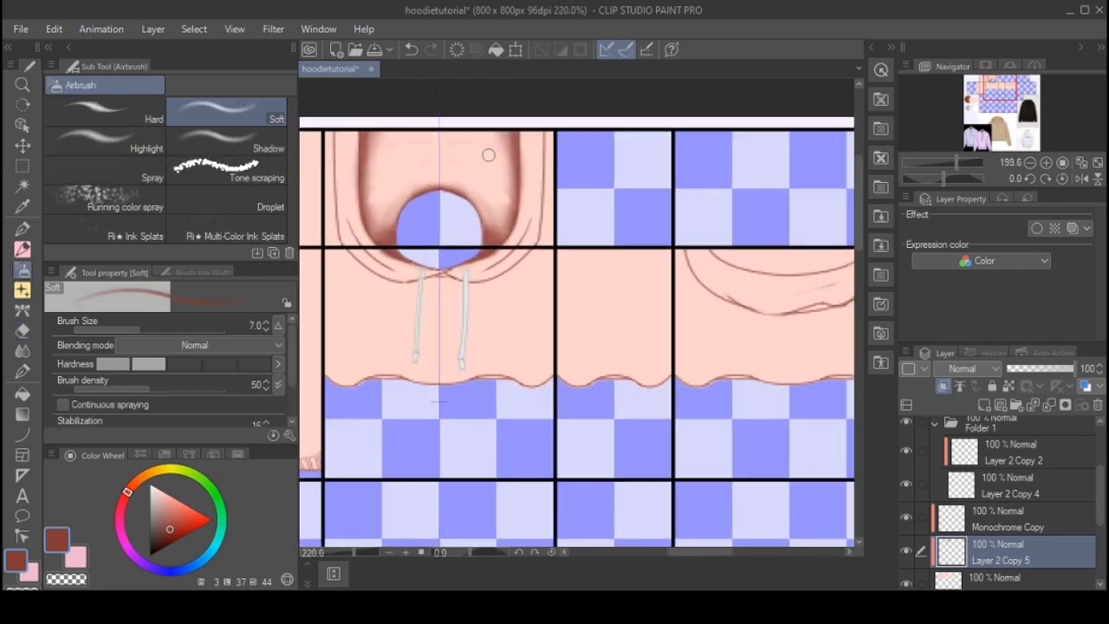
scroll(378, 306, "up", 1)
key("bracketleft")
key("bracketleft")
key("bracketleft")
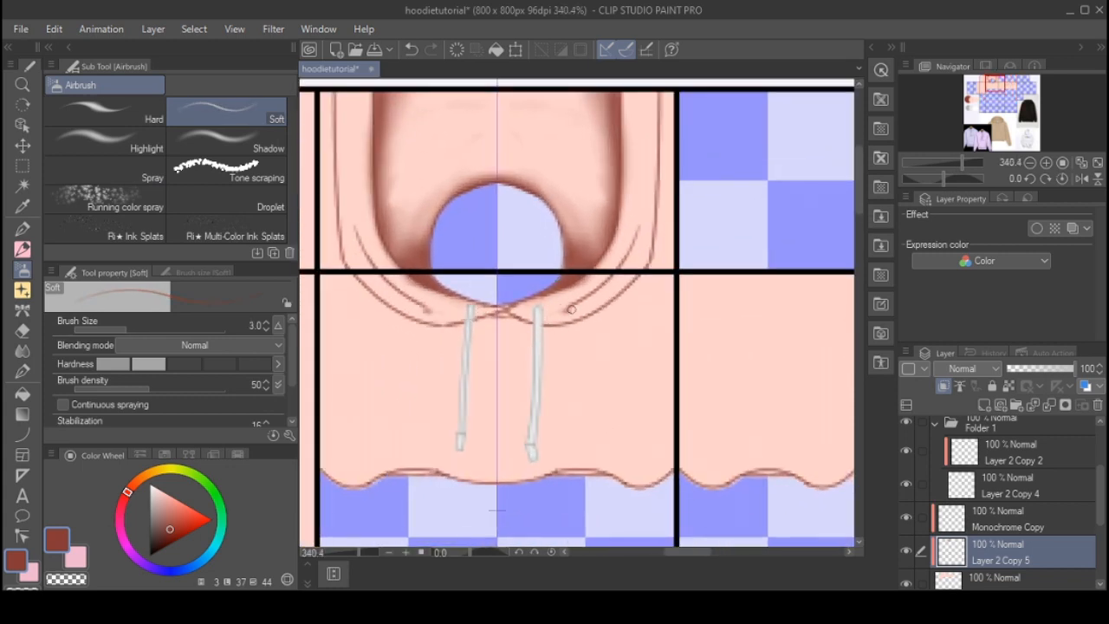
mouse_move(571, 309)
left_mouse_down()
mouse_move(622, 264)
mouse_move(638, 229)
mouse_move(602, 286)
mouse_move(648, 189)
mouse_move(633, 247)
mouse_move(645, 171)
mouse_move(621, 273)
mouse_move(634, 242)
mouse_move(583, 300)
mouse_move(535, 305)
mouse_move(587, 306)
mouse_move(522, 296)
mouse_move(551, 305)
mouse_move(596, 282)
mouse_move(512, 316)
mouse_move(525, 321)
mouse_move(503, 307)
mouse_move(536, 323)
mouse_move(509, 313)
mouse_move(518, 309)
mouse_move(478, 318)
mouse_move(510, 312)
mouse_move(484, 318)
mouse_move(500, 299)
mouse_move(495, 309)
mouse_move(541, 329)
mouse_move(571, 316)
mouse_move(537, 332)
mouse_move(613, 293)
mouse_move(600, 310)
mouse_move(648, 247)
mouse_move(633, 281)
mouse_move(642, 276)
mouse_move(659, 232)
mouse_move(658, 169)
left_mouse_up()
- Darken the hood's outer side edges up to the panel's top with the Soft airbrush at sizes 6 and 8
key("bracketright")
key("bracketright")
key("bracketright")
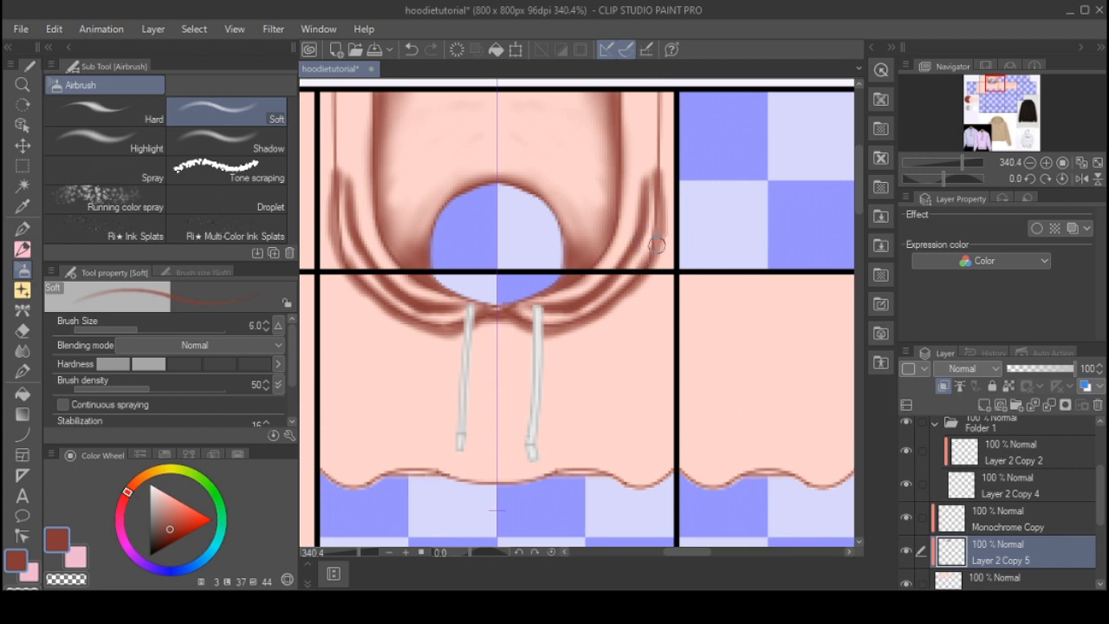
left_click_drag(657, 245, 659, 127)
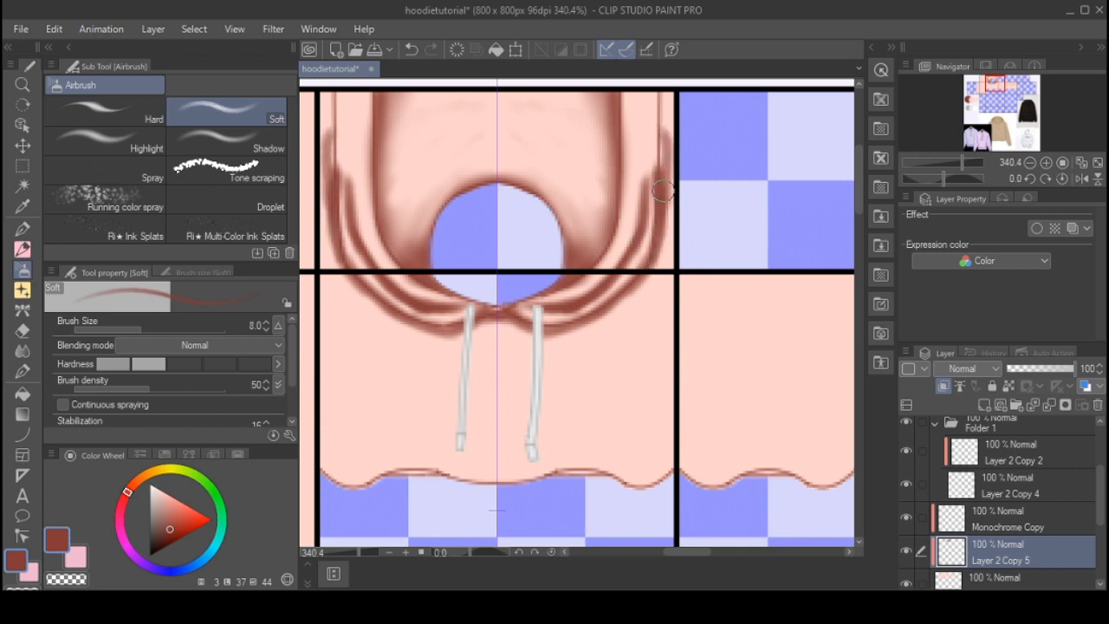
left_click_drag(661, 190, 660, 84)
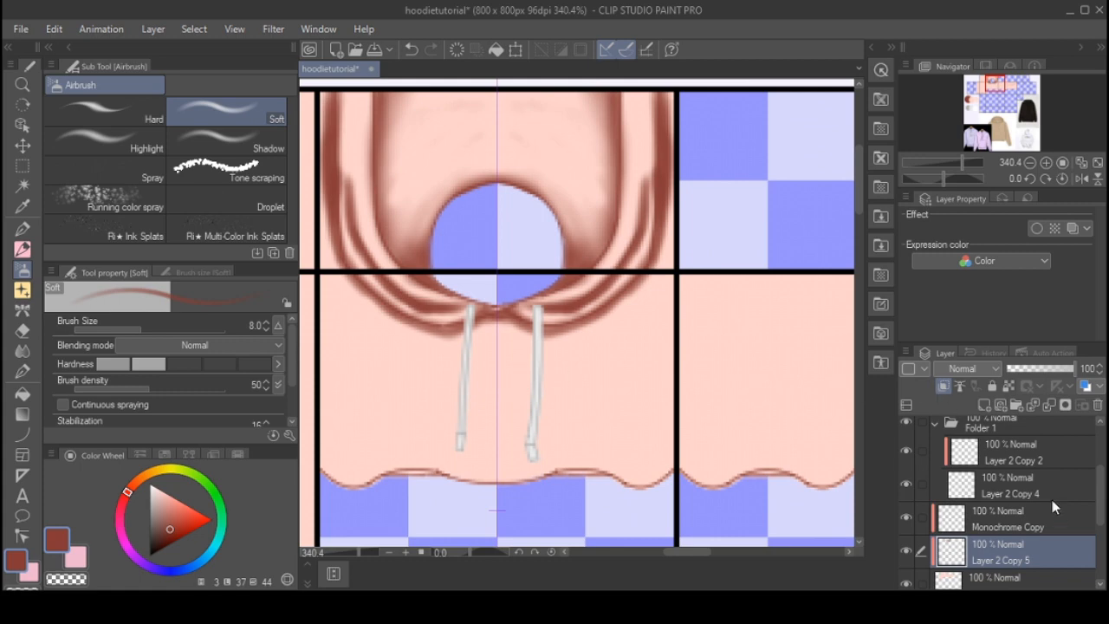
- Lower the Layer 2 Copy 5 shading to 56% opacity and hide the symmetry ruler layer
left_click(1045, 368)
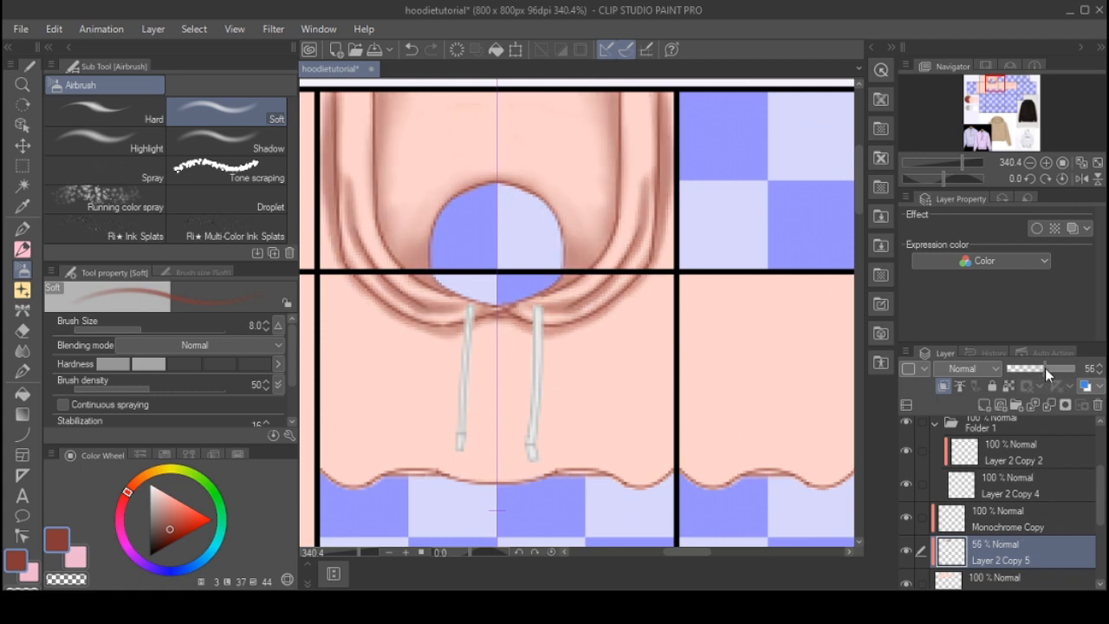
scroll(937, 472, "up", 3)
left_click(906, 467)
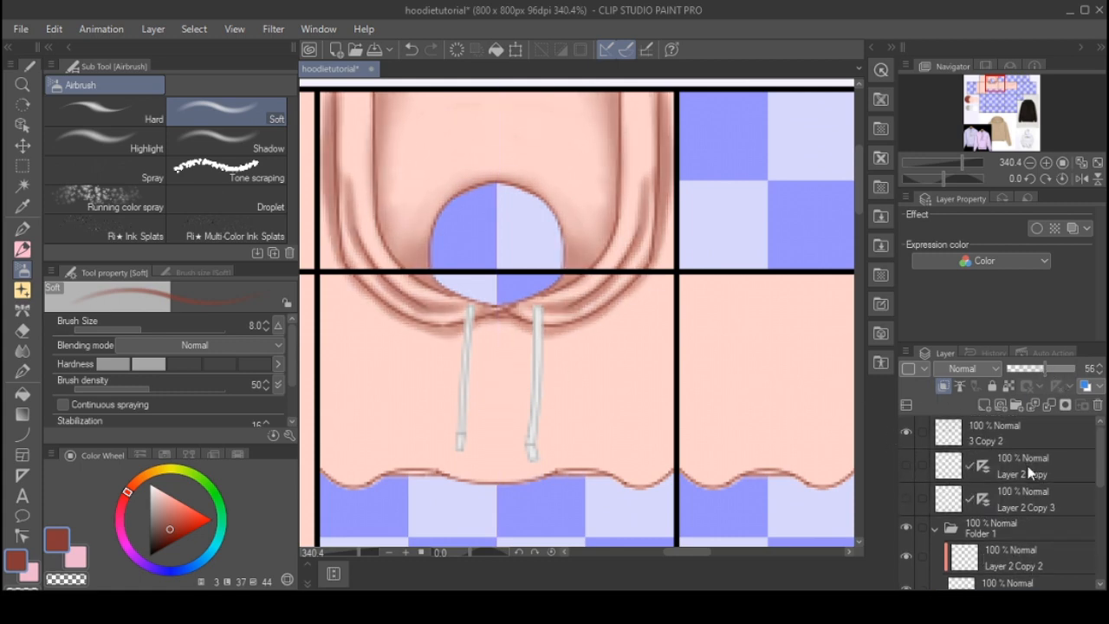
scroll(906, 467, "down", 1)
scroll(546, 348, "up", 2)
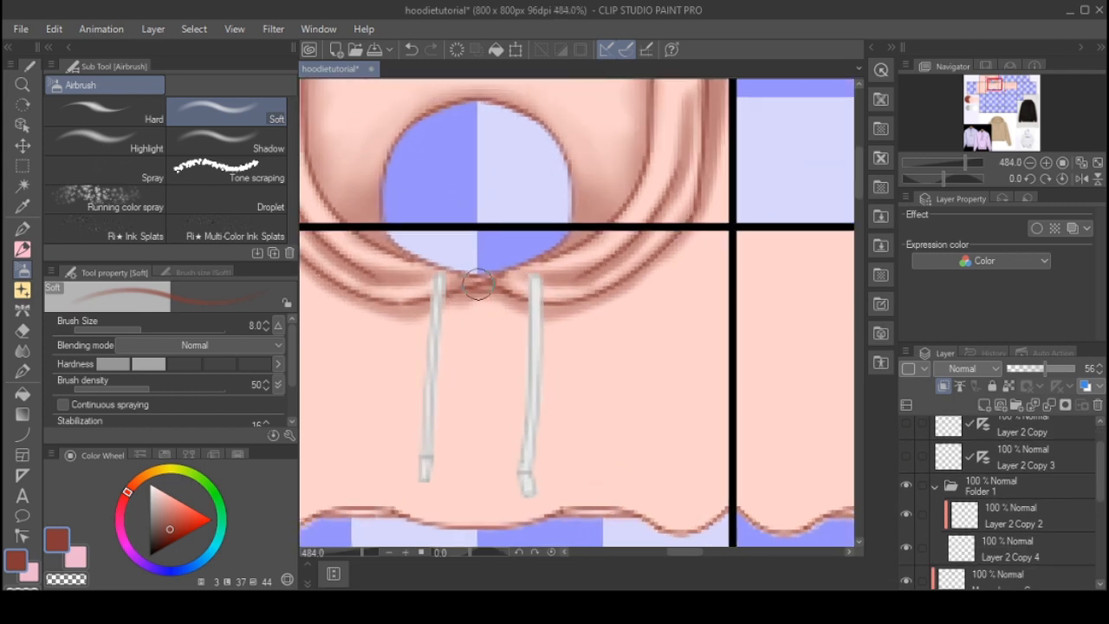
- Clean up the shading at the collar overlap near the left drawstring with the Soft eraser at sizes 3 to 7
key("e")
key("bracketleft")
key("bracketleft")
key("bracketleft")
key("bracketleft")
key("bracketleft")
key("bracketleft")
key("bracketleft")
key("bracketleft")
key("bracketleft")
key("bracketleft")
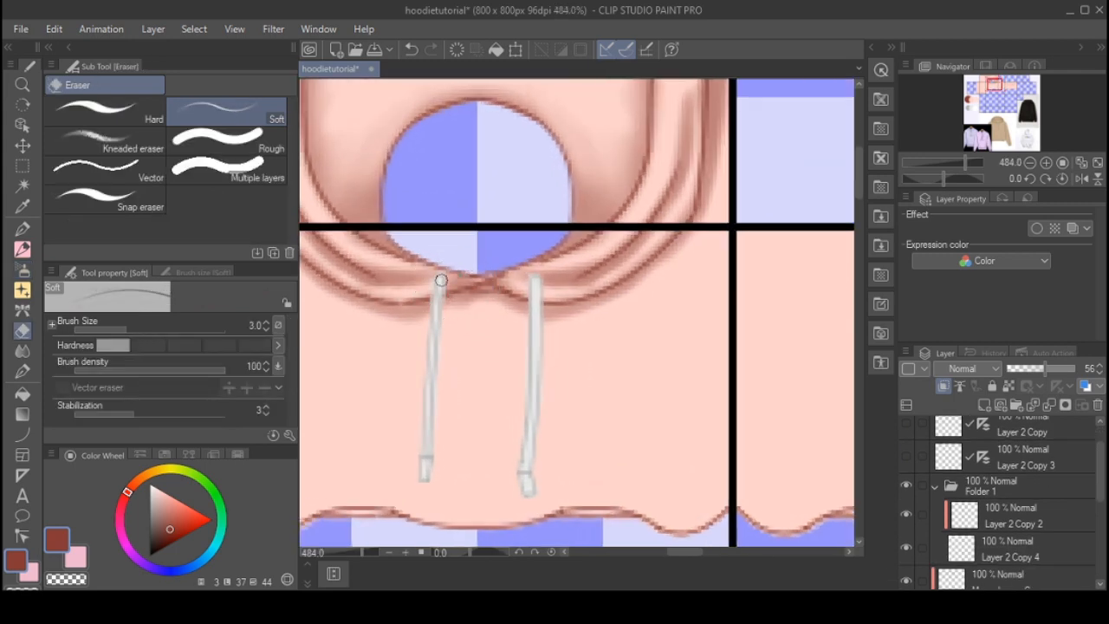
key("bracketright")
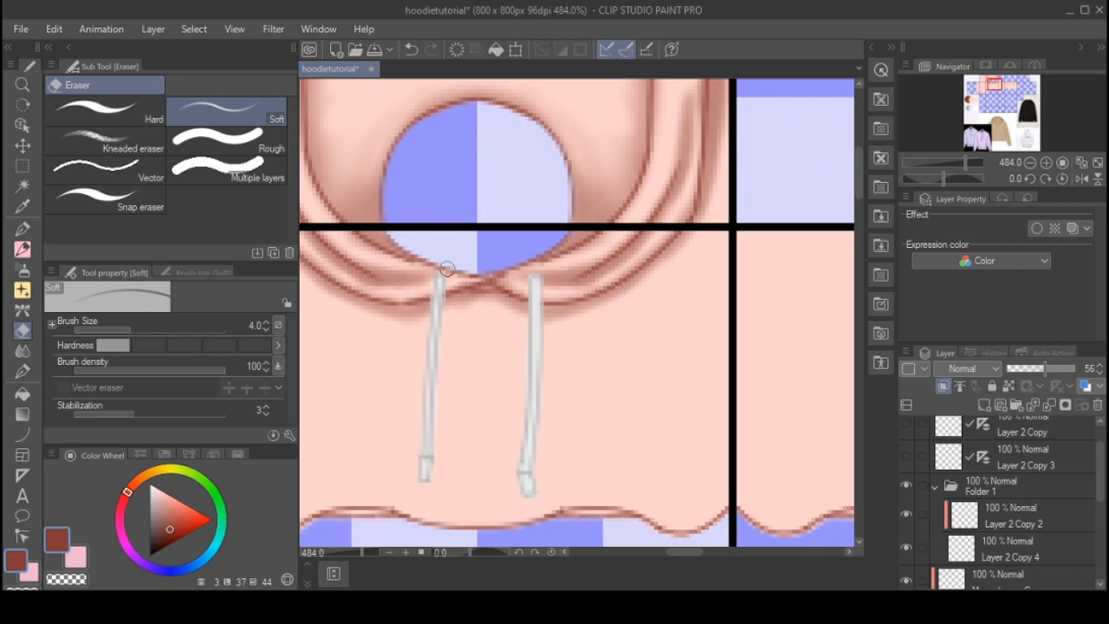
key("bracketright")
key("bracketright")
key("bracketright")
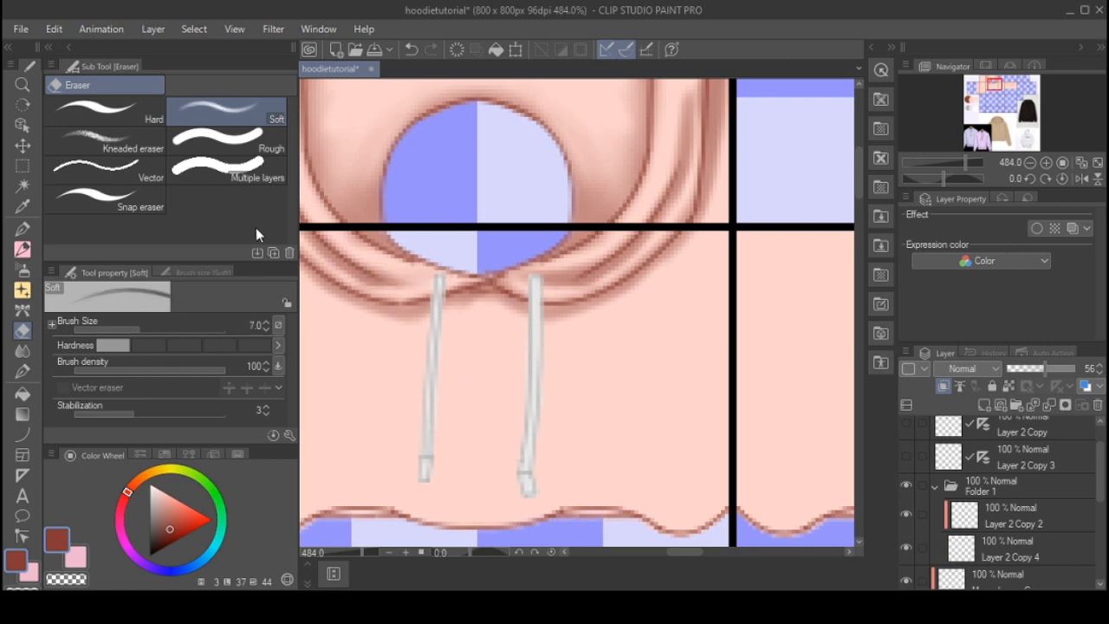
- Shade the vertical bands on both sides of the hood opening with the Soft airbrush at size 8
left_click(26, 271)
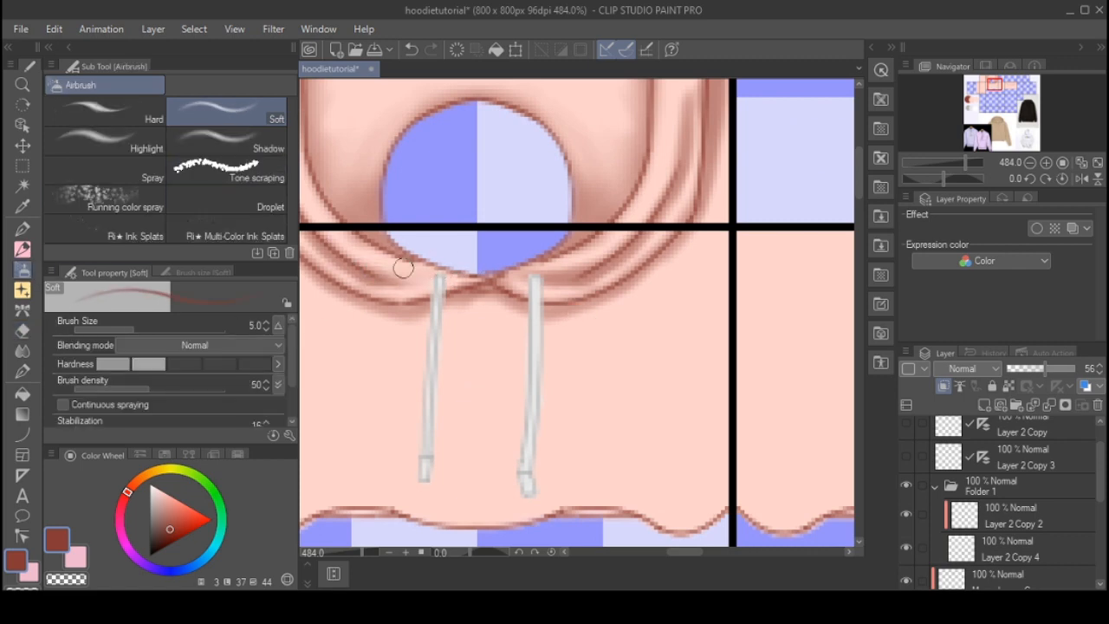
key("bracketright")
key("bracketright")
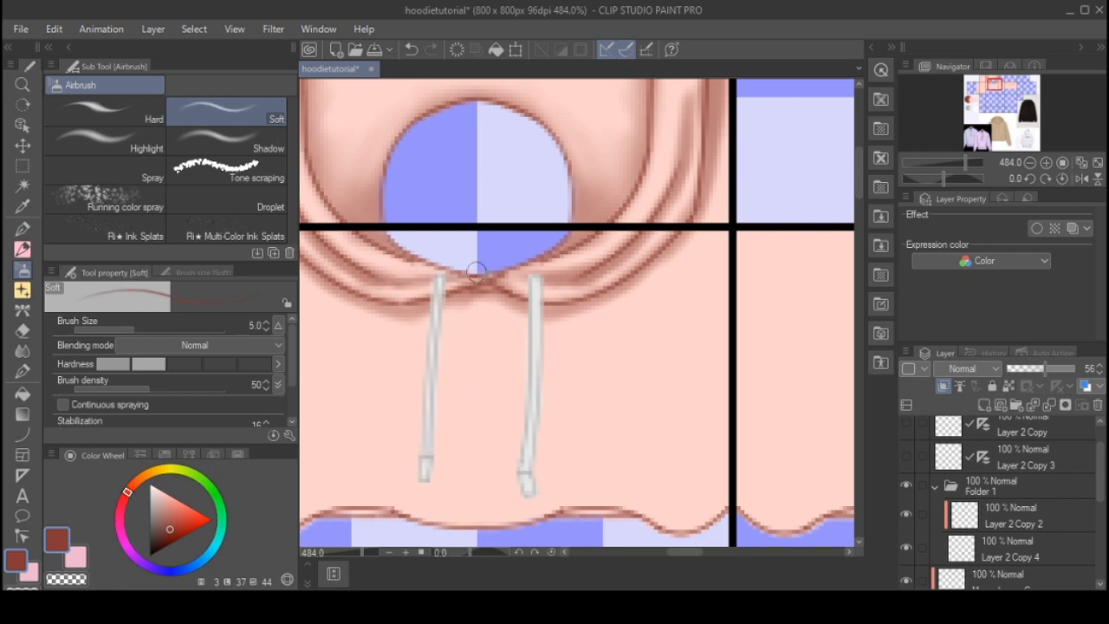
key("bracketleft")
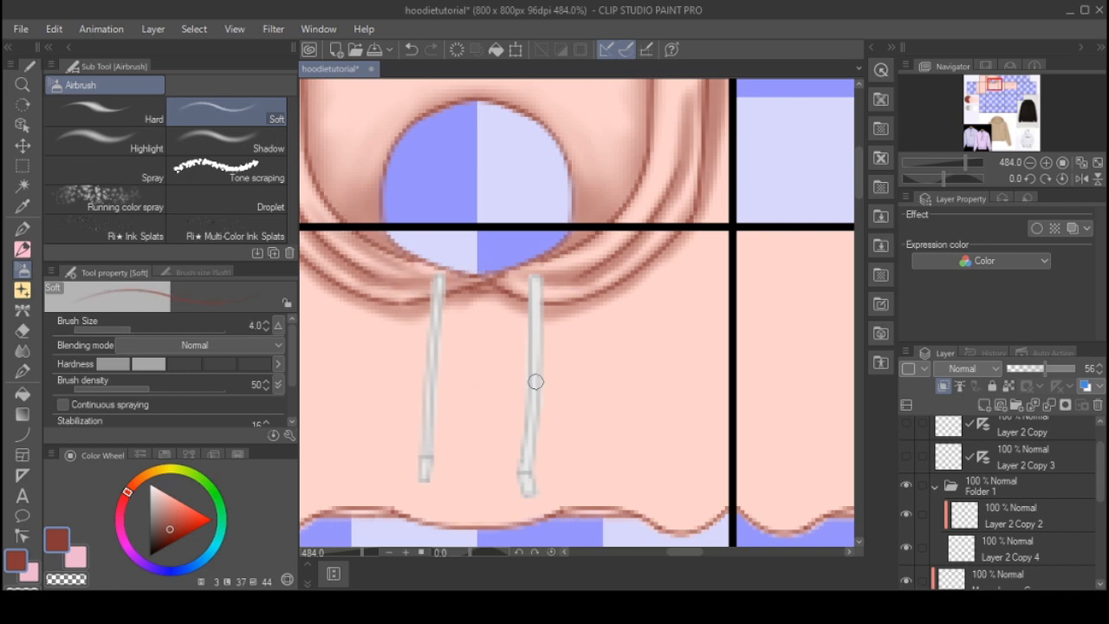
scroll(535, 381, "down", 5)
key("bracketright")
key("bracketright")
scroll(356, 219, "up", 2)
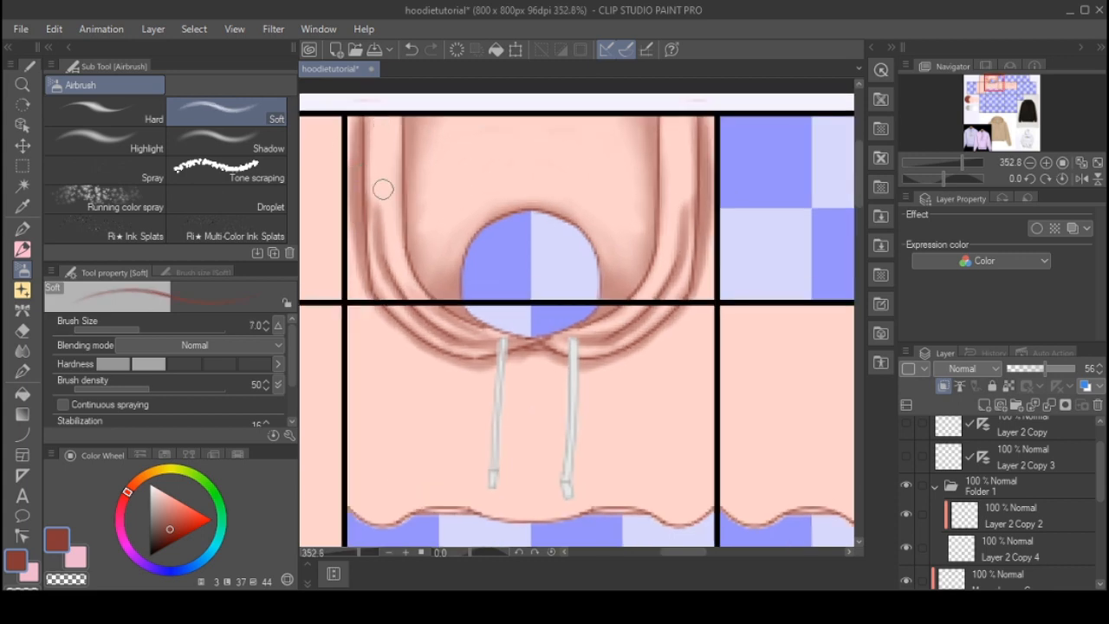
key("bracketright")
key("bracketright")
left_click_drag(384, 131, 396, 255)
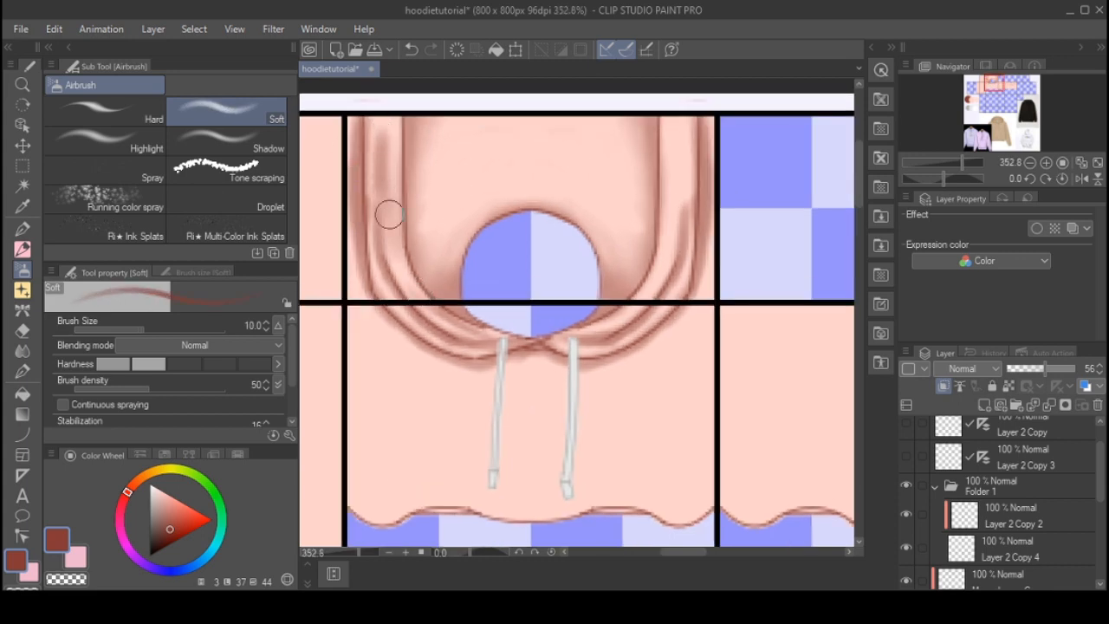
key("ctrl+z")
key("bracketleft")
key("bracketleft")
mouse_move(673, 215)
left_mouse_down()
mouse_move(674, 124)
mouse_move(673, 228)
mouse_move(691, 178)
left_mouse_up()
scroll(454, 243, "down", 6)
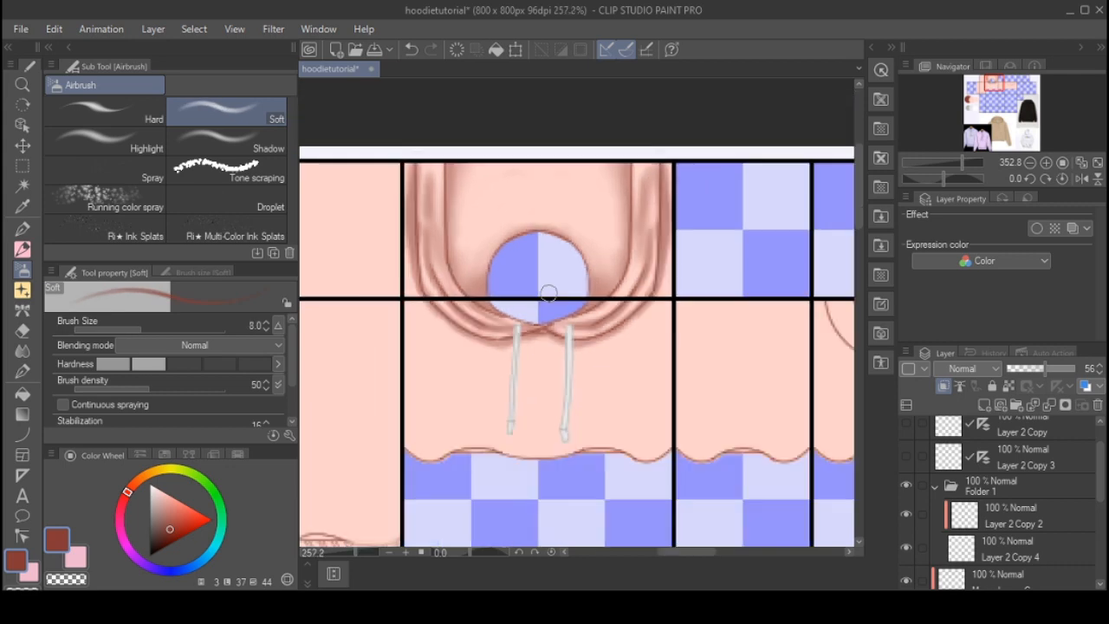
- Show the Layer 2 Copy symmetry ruler layer again while keeping Layer 2 Copy 5 as the working layer
scroll(454, 243, "up", 4)
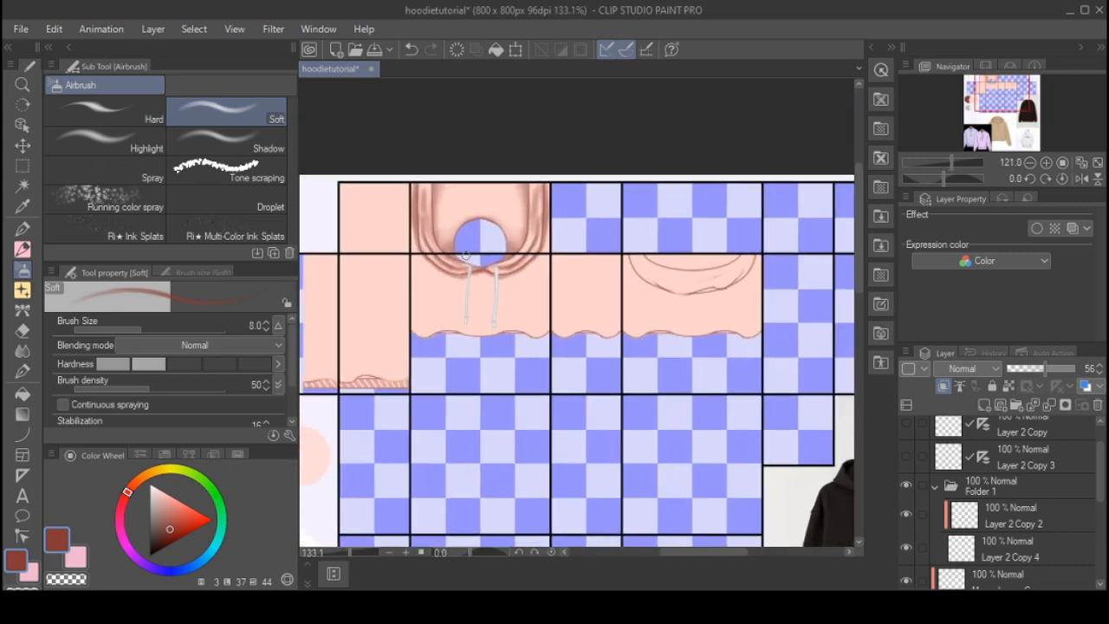
scroll(1027, 525, "up", 1)
left_click(906, 464)
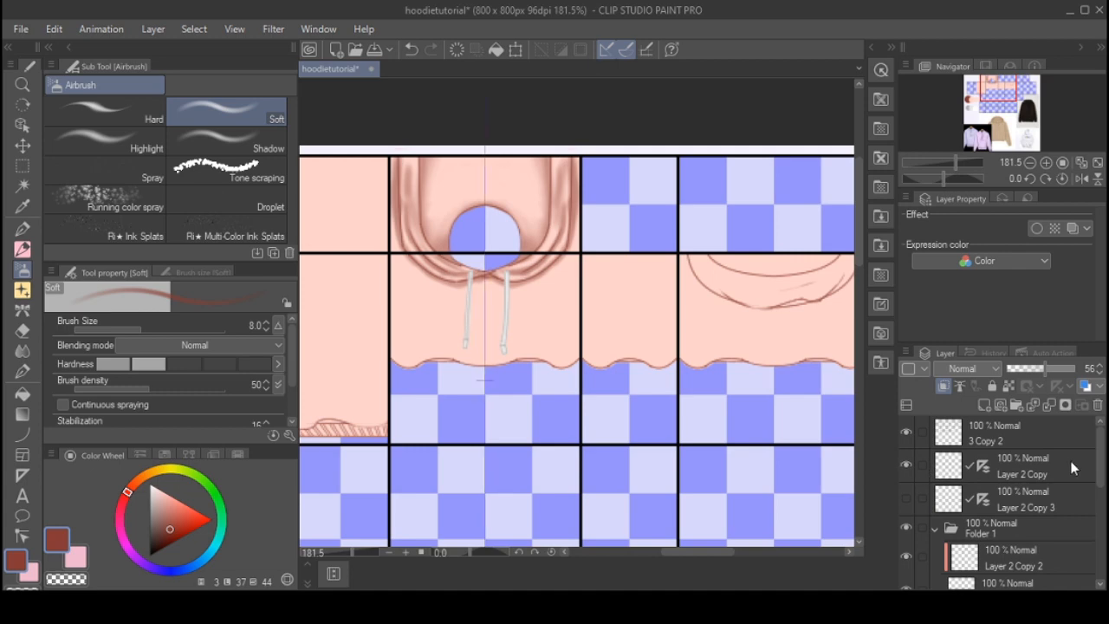
scroll(996, 485, "down", 4)
scroll(543, 272, "up", 2)
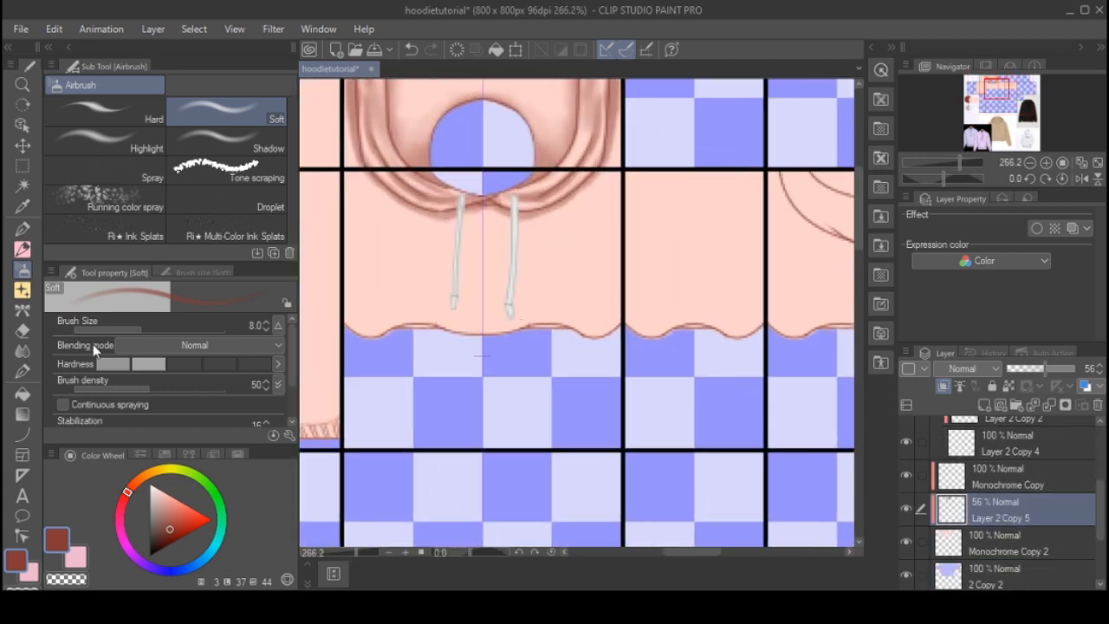
- Select the front hood and torso panel with a rectangular selection and switch back to the Soft airbrush
left_click(24, 165)
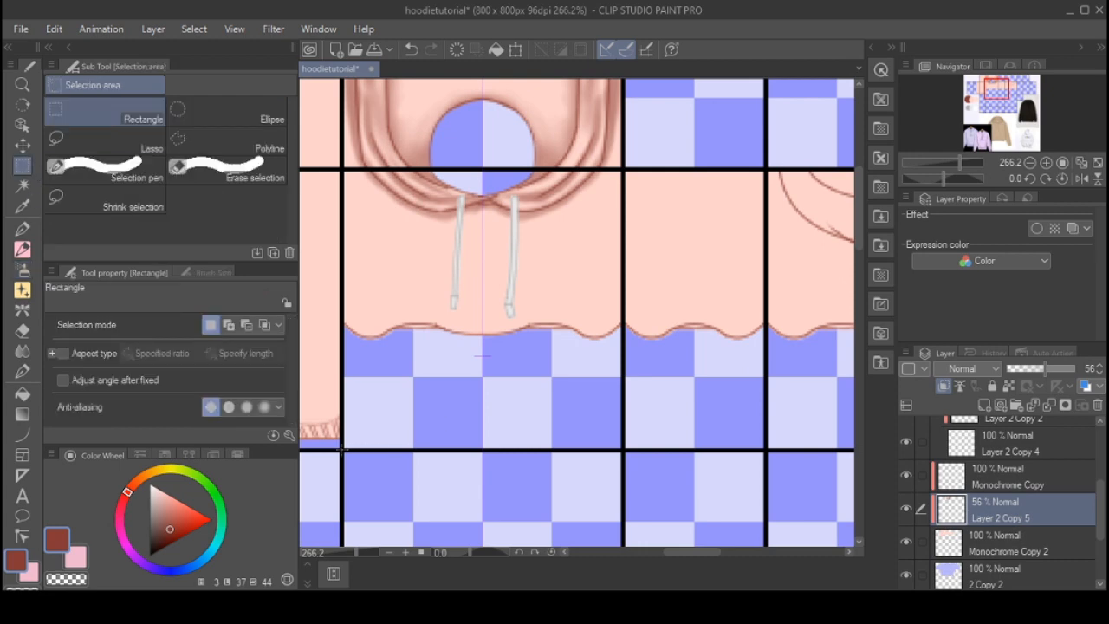
left_click_drag(342, 448, 617, 165)
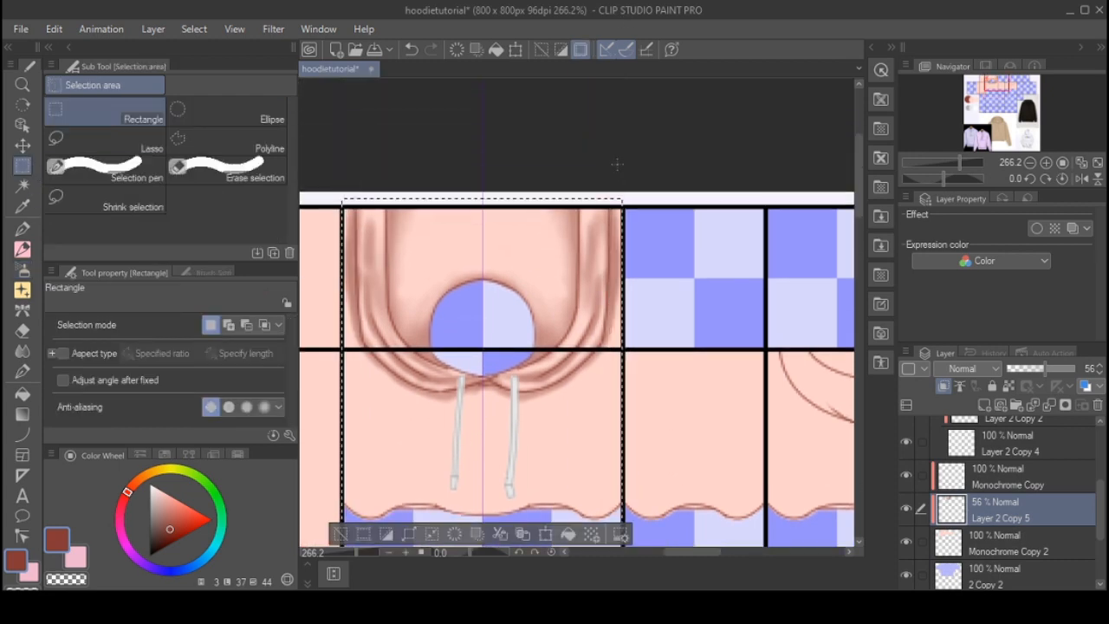
scroll(616, 164, "down", 2)
left_click(22, 249)
scroll(633, 395, "up", 1)
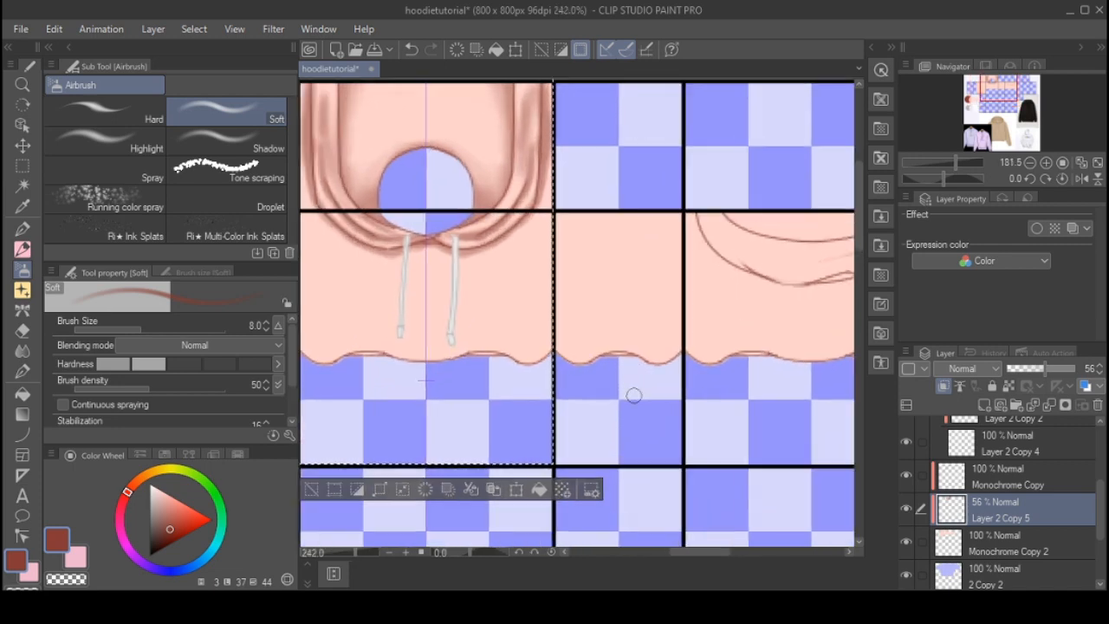
- Try to shade alongside the drawstrings with the Soft airbrush at size 6
scroll(634, 395, "down", 1)
scroll(451, 329, "up", 2)
key("bracketright")
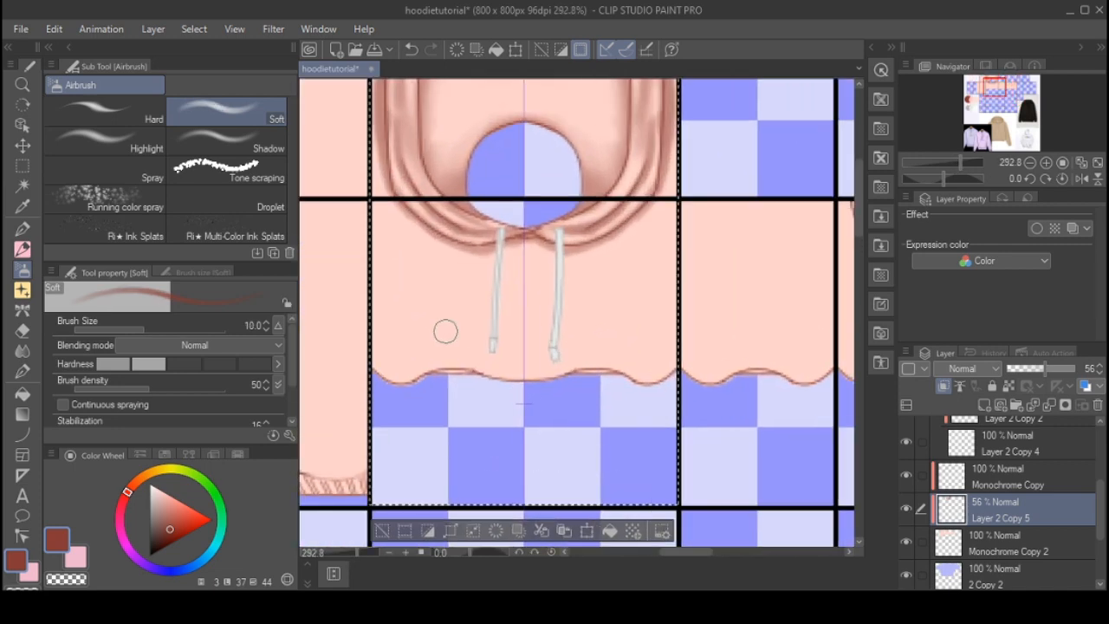
key("bracketleft")
left_click_drag(556, 246, 553, 325)
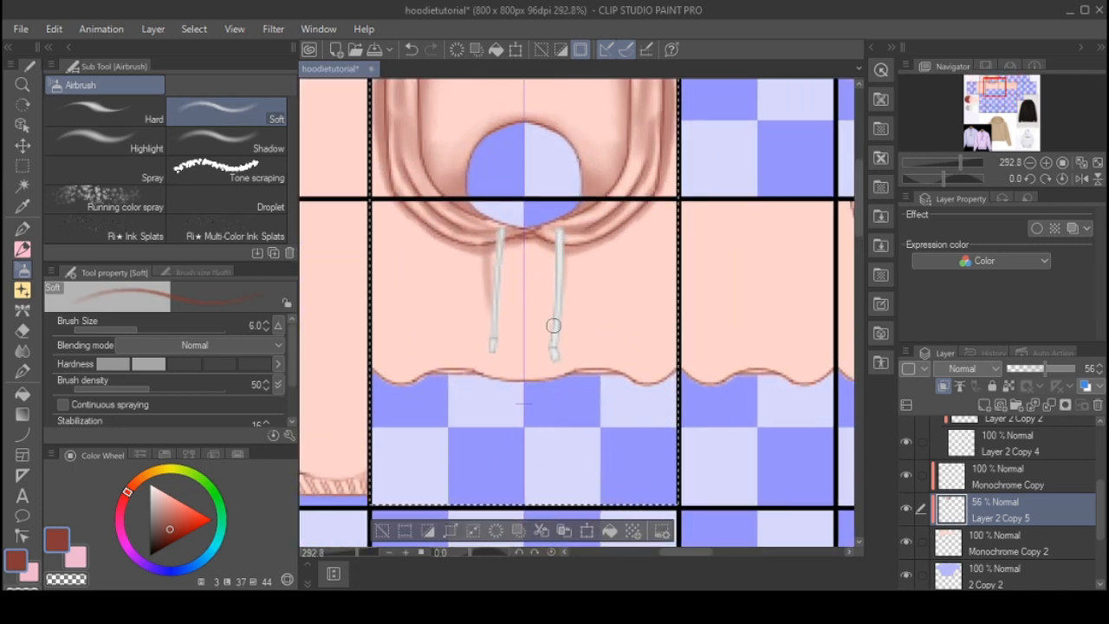
key("ctrl+z")
key("ctrl+z")
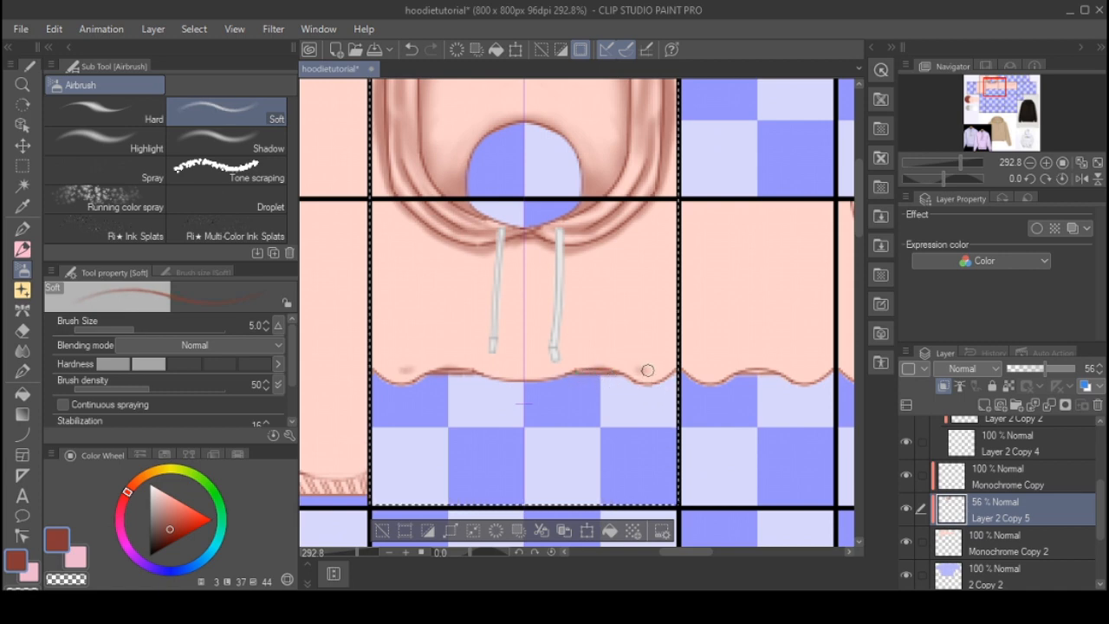
- Shade the front panel's wavy hem, lower side edges and the area beside the drawstring ends with the Soft airbrush at sizes up to 17
key("]")
key("]")
mouse_move(648, 369)
left_mouse_down()
mouse_move(681, 313)
mouse_move(659, 357)
mouse_move(676, 310)
mouse_move(673, 260)
mouse_move(655, 363)
mouse_move(600, 333)
mouse_move(645, 369)
mouse_move(577, 347)
mouse_move(530, 363)
mouse_move(572, 305)
left_mouse_up()
key("]")
key("]")
key("ctrl+z")
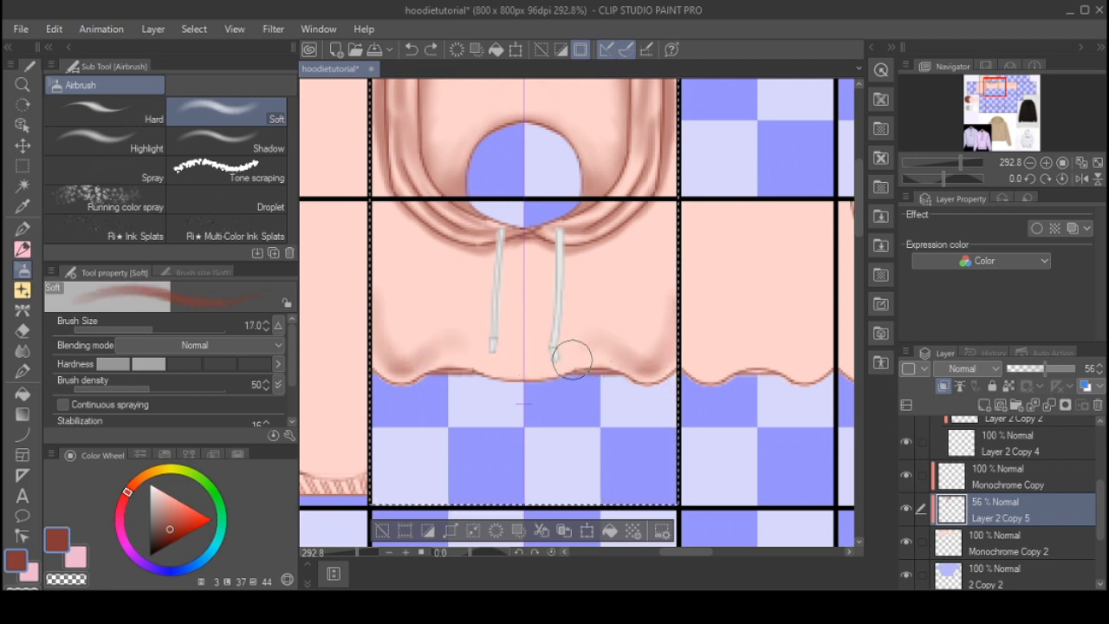
mouse_move(572, 357)
left_mouse_down()
mouse_move(592, 298)
mouse_move(567, 363)
mouse_move(589, 339)
mouse_move(591, 350)
mouse_move(508, 339)
left_mouse_up()
- Fade the shading above the outer hem curves with an enlarged Soft eraser
key("e")
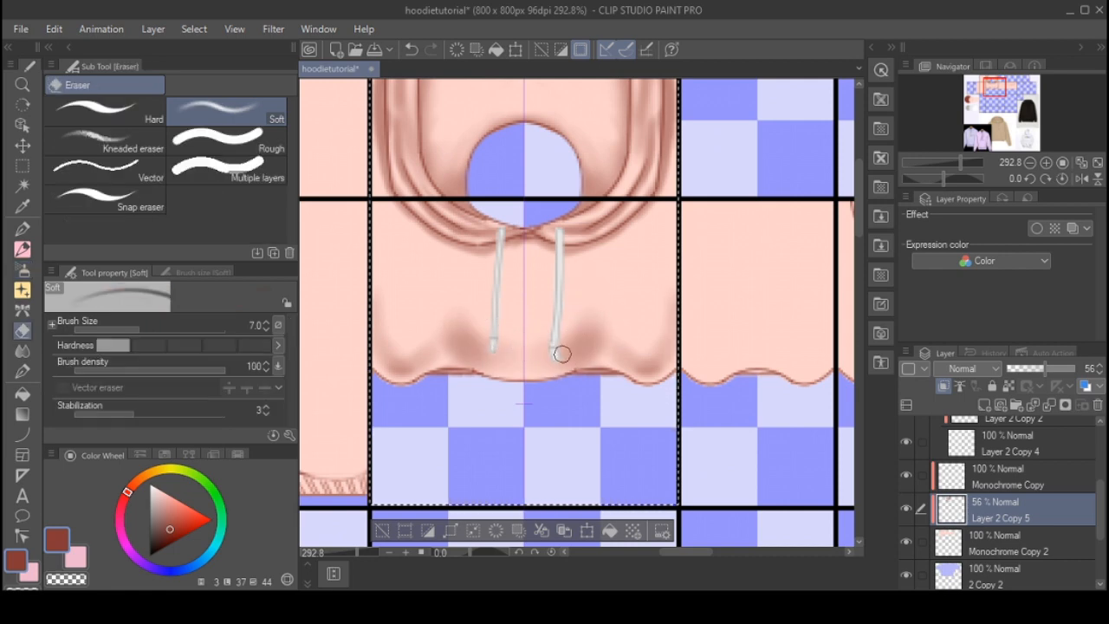
key("bracketright")
key("bracketright")
key("bracketright")
key("bracketright")
key("bracketright")
key("bracketright")
mouse_move(619, 329)
left_mouse_down()
mouse_move(642, 314)
mouse_move(643, 340)
left_mouse_up()
- Soften the dark patches beside the drawstring ends with a smaller Soft eraser
key("bracketleft")
key("bracketleft")
key("bracketleft")
key("bracketleft")
key("bracketleft")
mouse_move(567, 354)
left_mouse_down()
mouse_move(622, 368)
mouse_move(584, 354)
mouse_move(544, 372)
mouse_move(597, 337)
mouse_move(554, 346)
mouse_move(587, 303)
left_mouse_up()
key("bracketright")
key("bracketright")
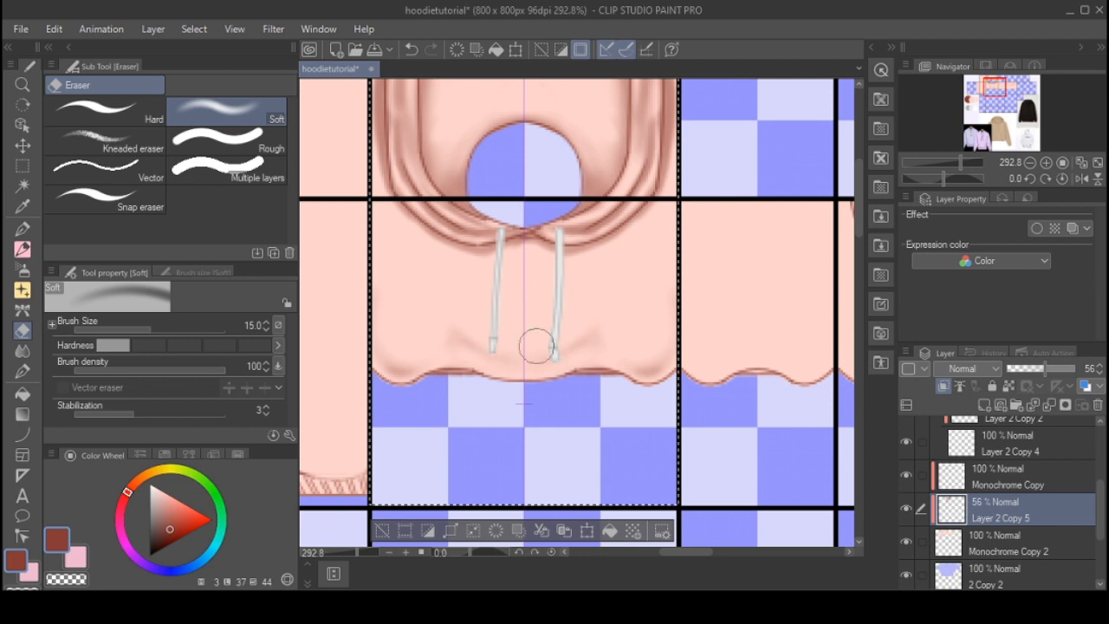
- Paint a curved U-shaped shadow around the drawstring ends down to the middle of the hem with the Soft airbrush
left_click(22, 270)
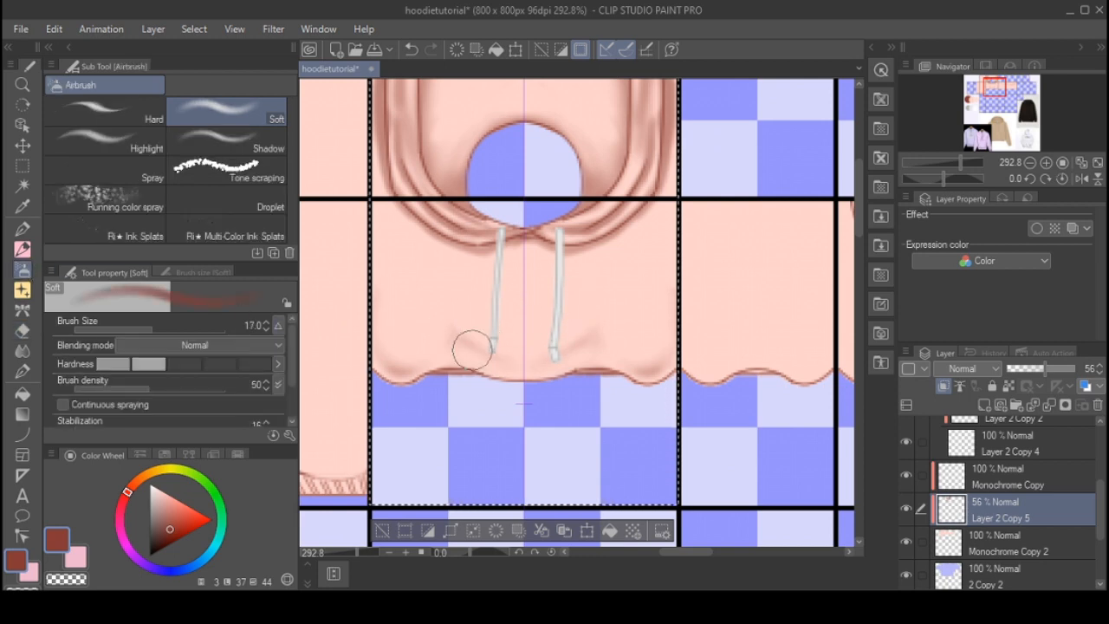
key("bracketleft")
key("bracketleft")
key("bracketleft")
mouse_move(478, 366)
left_mouse_down()
mouse_move(455, 310)
mouse_move(494, 379)
mouse_move(513, 380)
mouse_move(473, 350)
mouse_move(451, 282)
mouse_move(469, 341)
mouse_move(559, 351)
left_mouse_up()
- Fade the curved shadow around the drawstring ends with the Soft eraser at sizes 12 to 17
key("e")
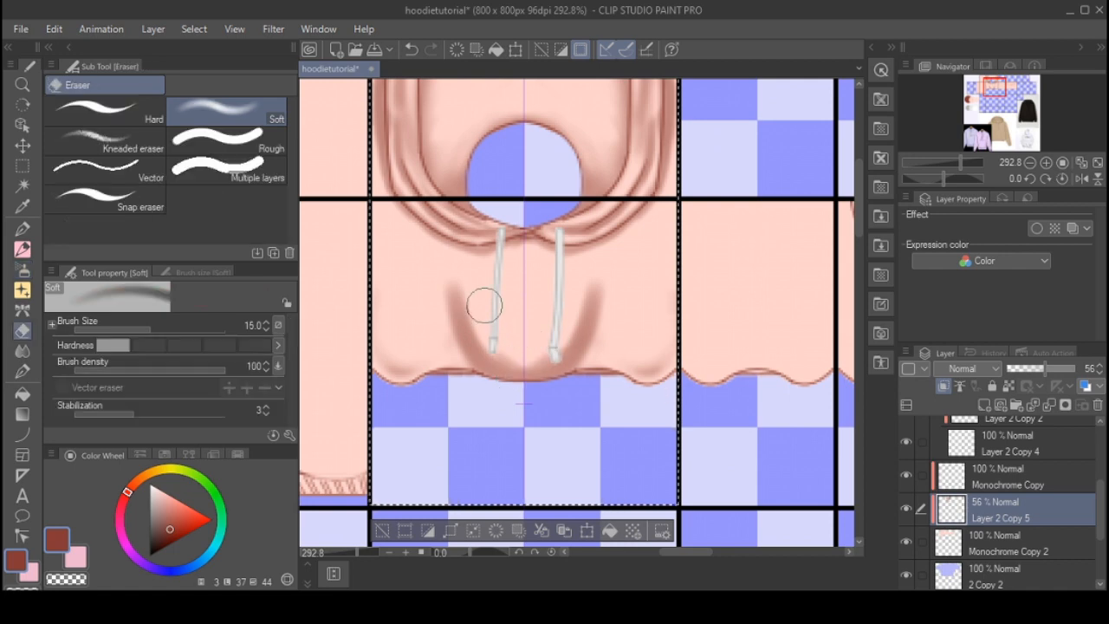
mouse_move(485, 297)
left_mouse_down()
mouse_move(493, 358)
mouse_move(546, 344)
left_mouse_up()
key("bracketright")
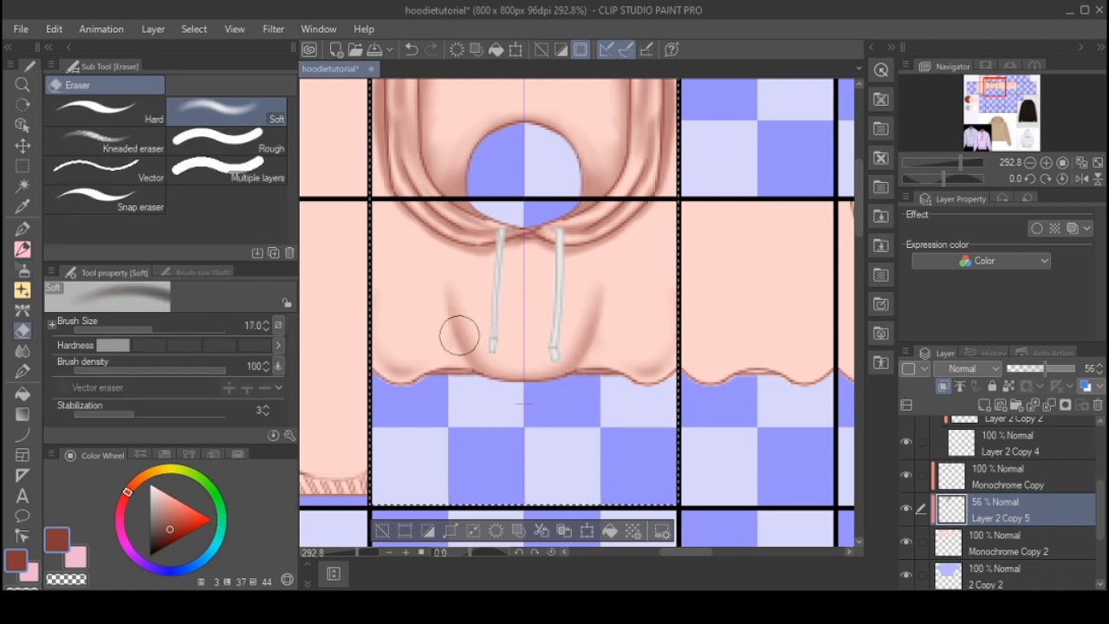
mouse_move(460, 332)
left_mouse_down()
mouse_move(445, 309)
mouse_move(447, 265)
mouse_move(444, 328)
mouse_move(497, 367)
mouse_move(463, 333)
mouse_move(459, 351)
mouse_move(467, 274)
mouse_move(459, 316)
left_mouse_up()
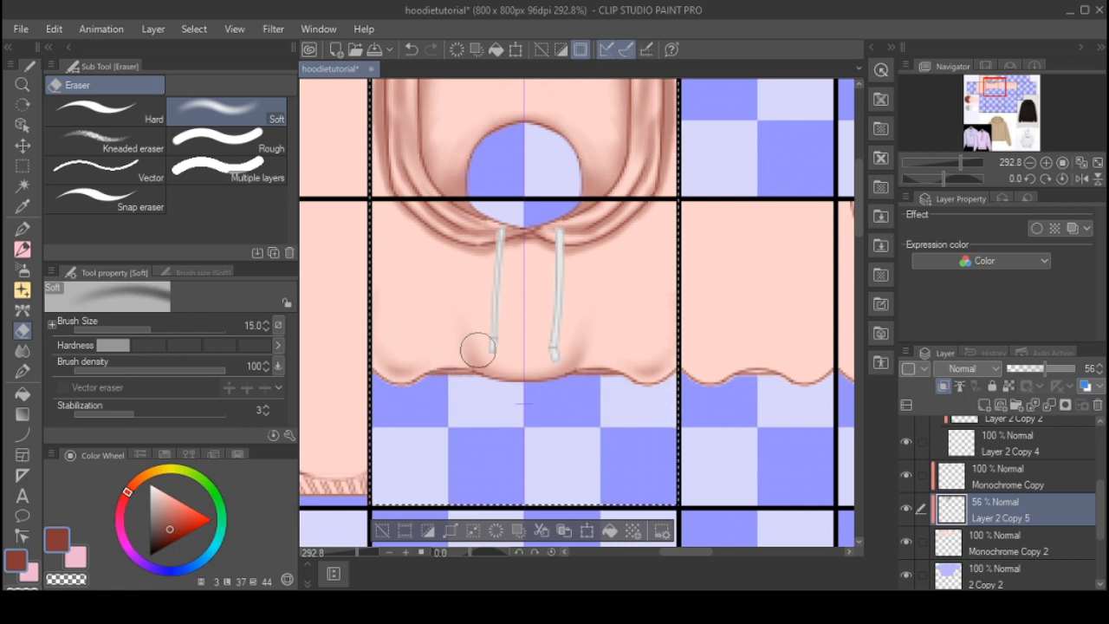
key("bracketleft")
key("bracketleft")
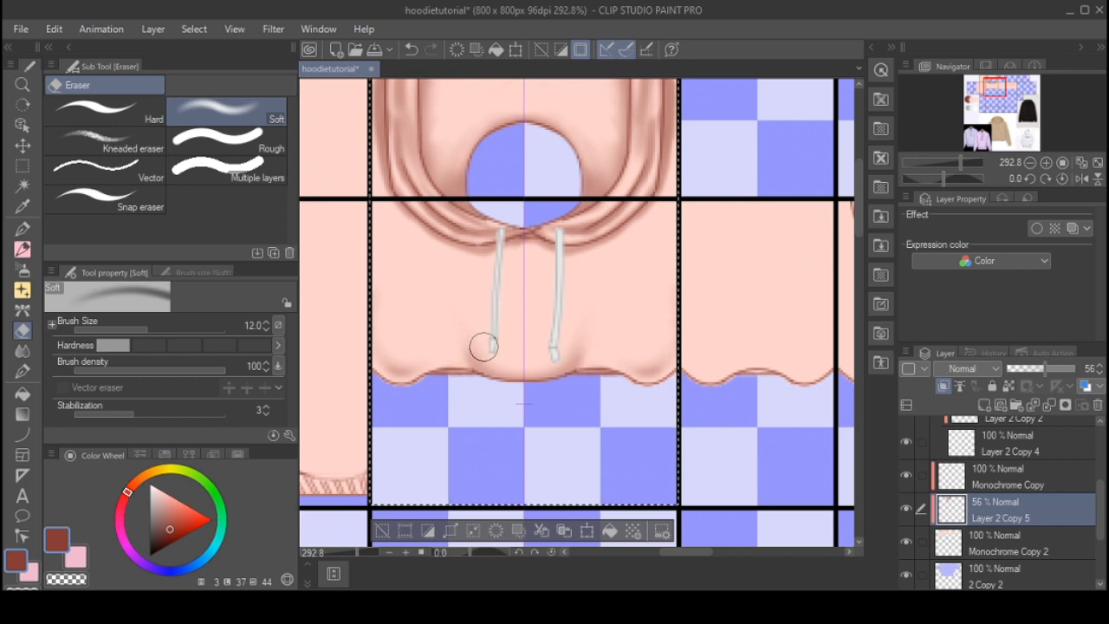
left_click_drag(484, 346, 543, 349)
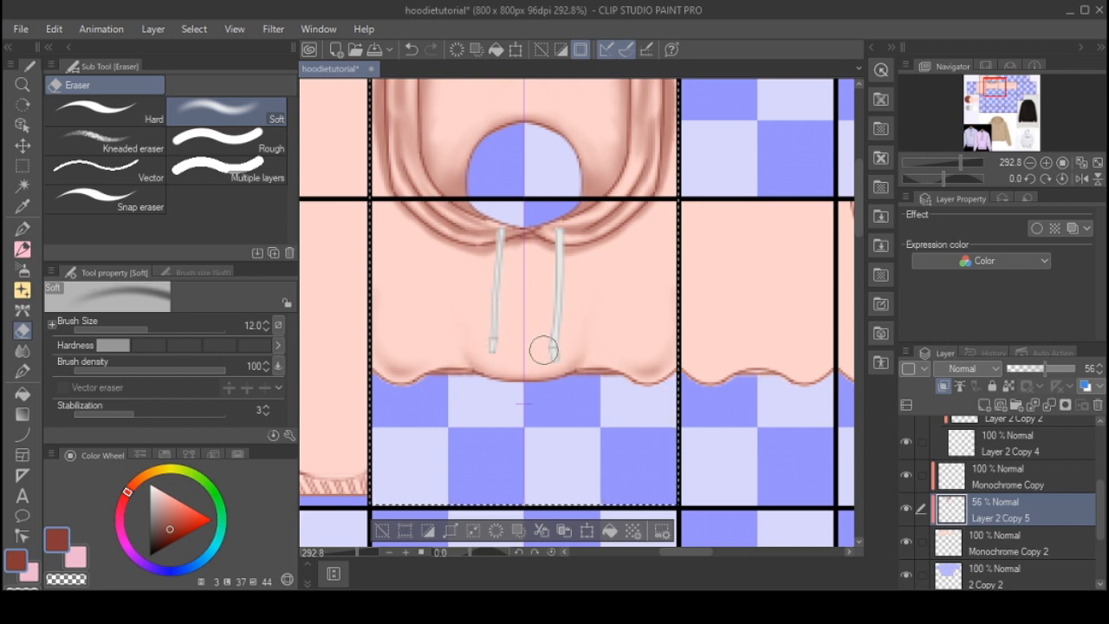
- Shade both sides of the front torso beneath the hood with the Soft airbrush at sizes 7 to 20
left_click(23, 270)
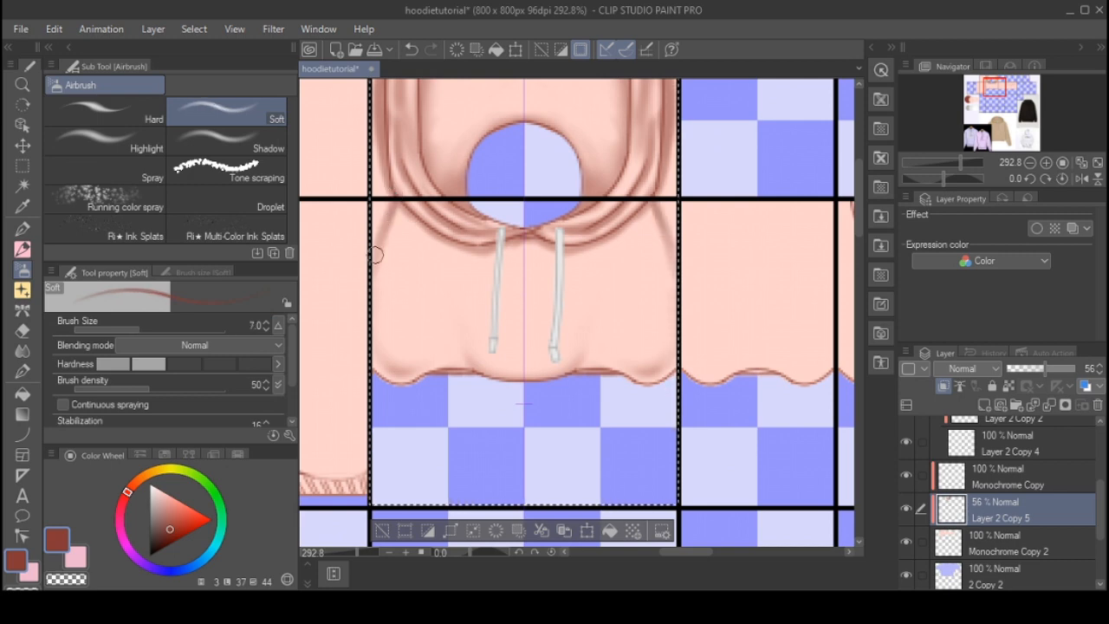
key("bracketright")
key("bracketright")
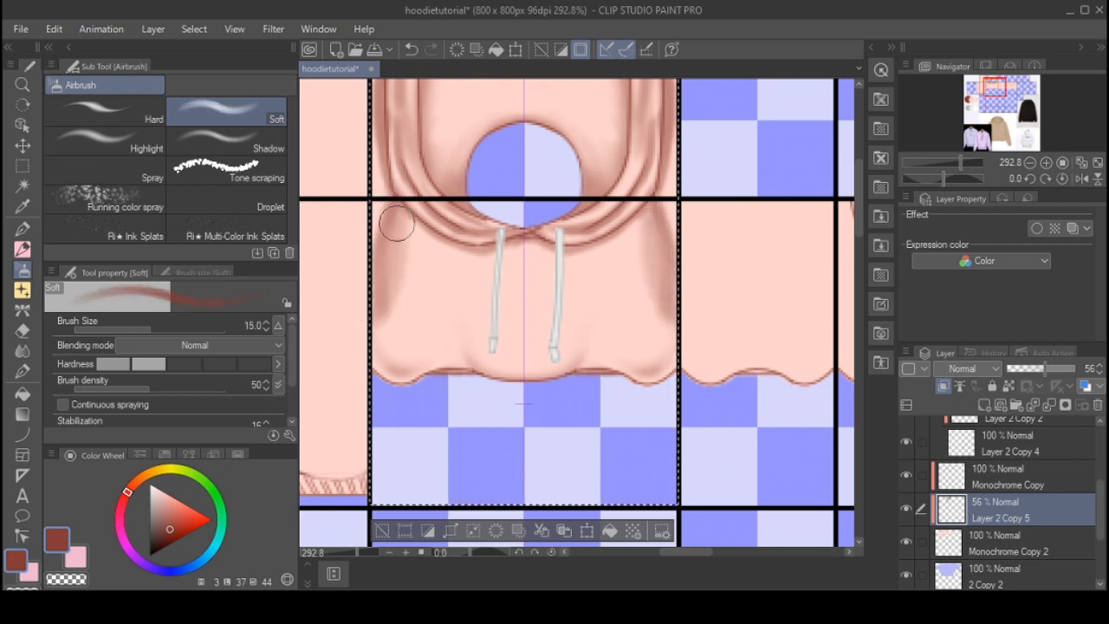
mouse_move(401, 217)
left_mouse_down()
mouse_move(491, 270)
mouse_move(497, 287)
mouse_move(401, 219)
left_mouse_up()
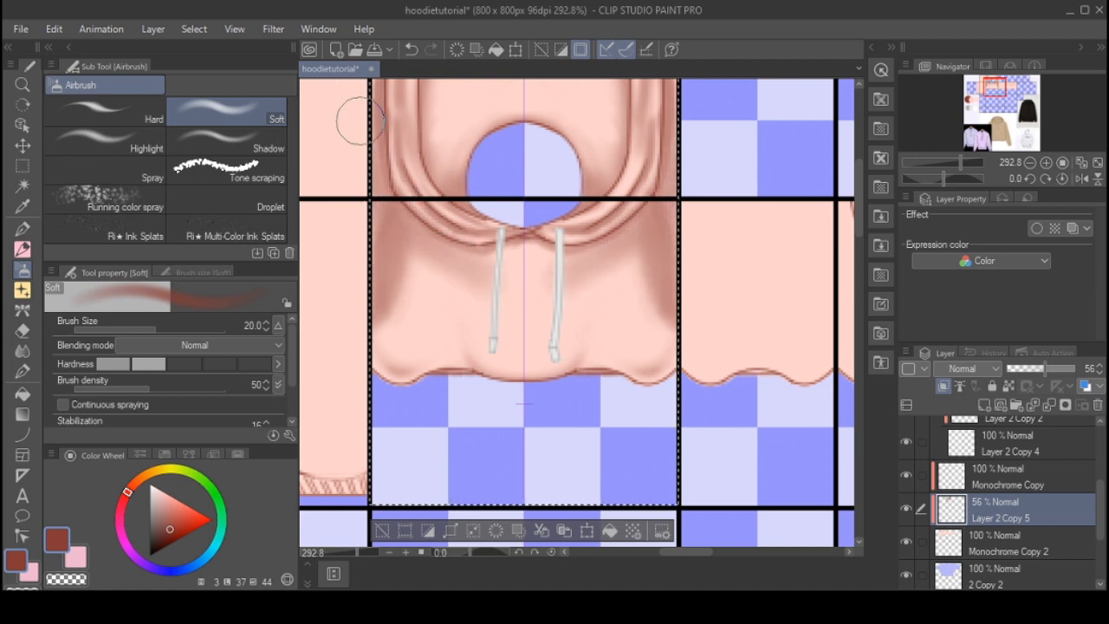
- Blend out the side shading on the front torso with the Soft eraser at sizes 15 to 30
key("e")
key("bracketright")
key("bracketright")
key("bracketright")
key("bracketright")
key("bracketright")
key("bracketright")
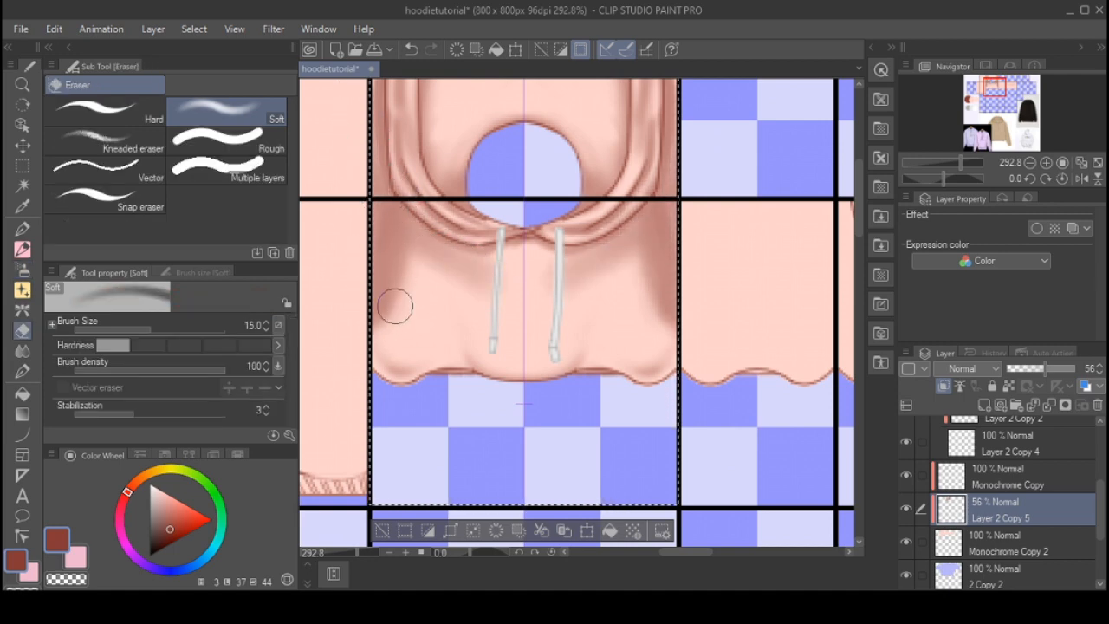
left_click_drag(417, 267, 440, 268)
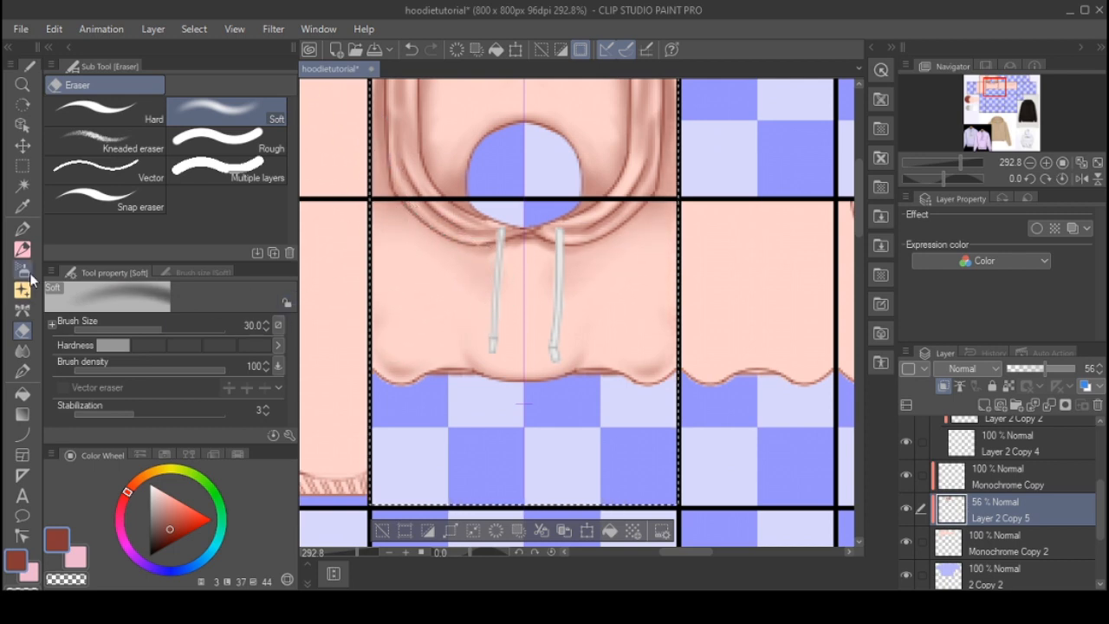
- Paint mirrored fabric folds on both sides of the lower front torso with the Soft airbrush at size 7
left_click(22, 269)
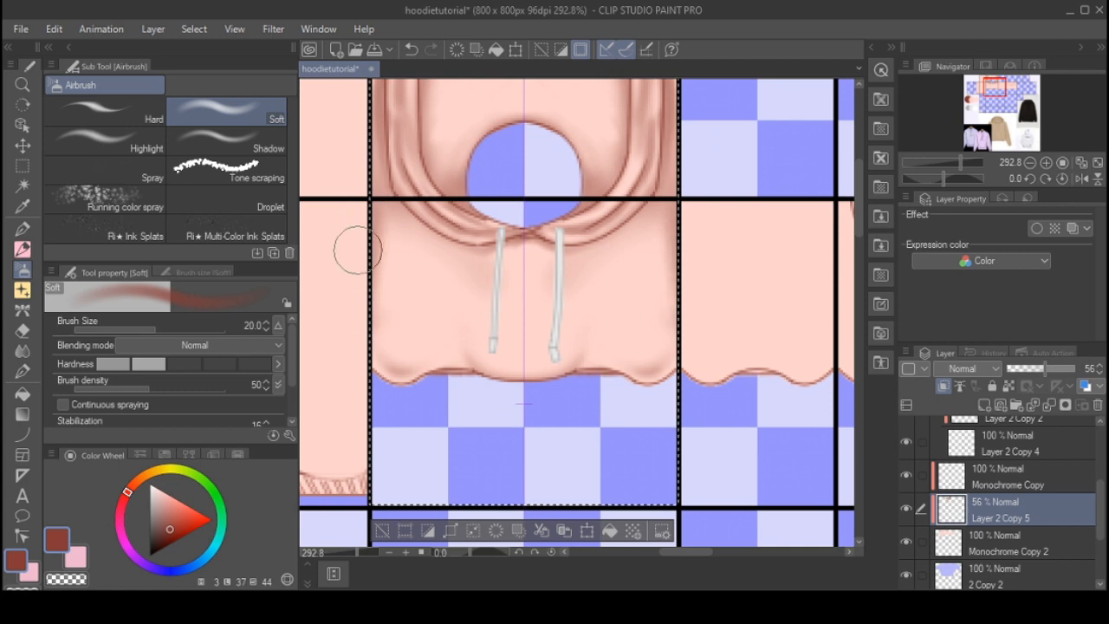
key("bracketleft")
key("bracketleft")
key("bracketleft")
key("bracketleft")
key("bracketleft")
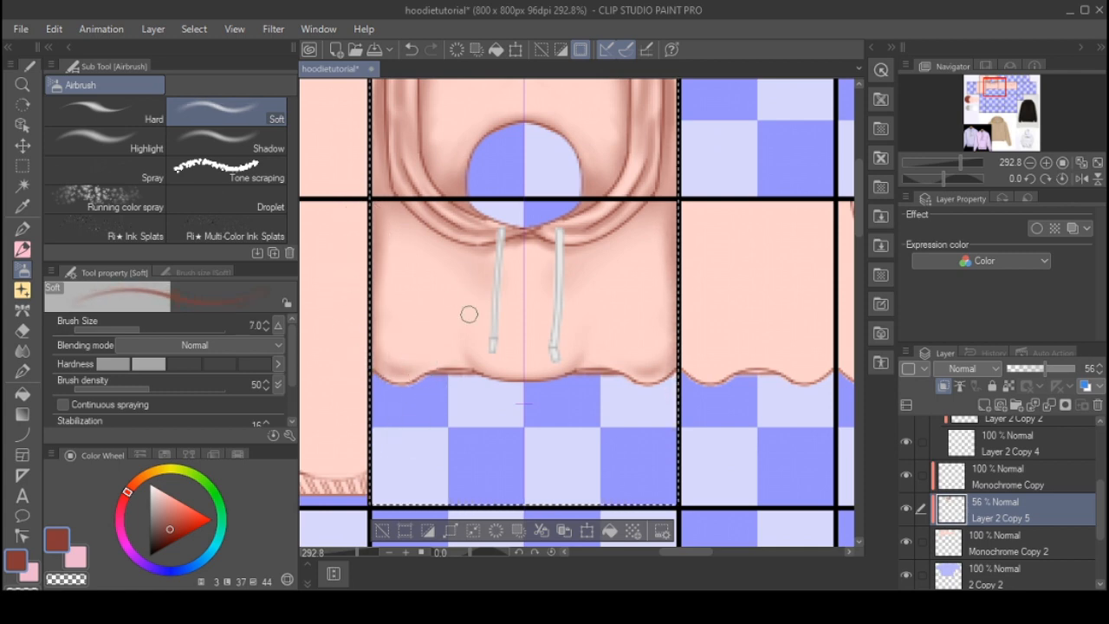
mouse_move(452, 327)
left_mouse_down()
mouse_move(405, 305)
mouse_move(480, 345)
mouse_move(426, 332)
mouse_move(383, 266)
left_mouse_up()
key("bracketright")
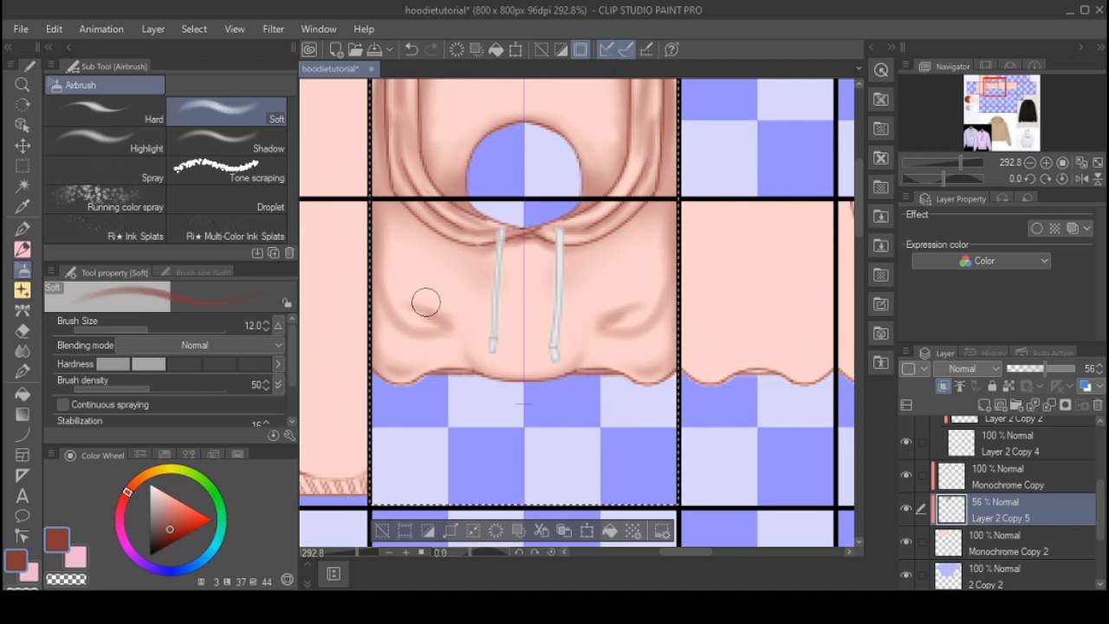
- Erase the curved fold shading from both lower sides of the hoodie's front panel with the soft eraser
key("e")
mouse_move(424, 305)
left_mouse_down()
mouse_move(462, 303)
mouse_move(402, 287)
mouse_move(473, 309)
mouse_move(419, 299)
mouse_move(455, 324)
mouse_move(426, 318)
left_mouse_up()
- Try soft airbrush fold shading along the sides and at the bottom centre of the front panel
left_click(23, 269)
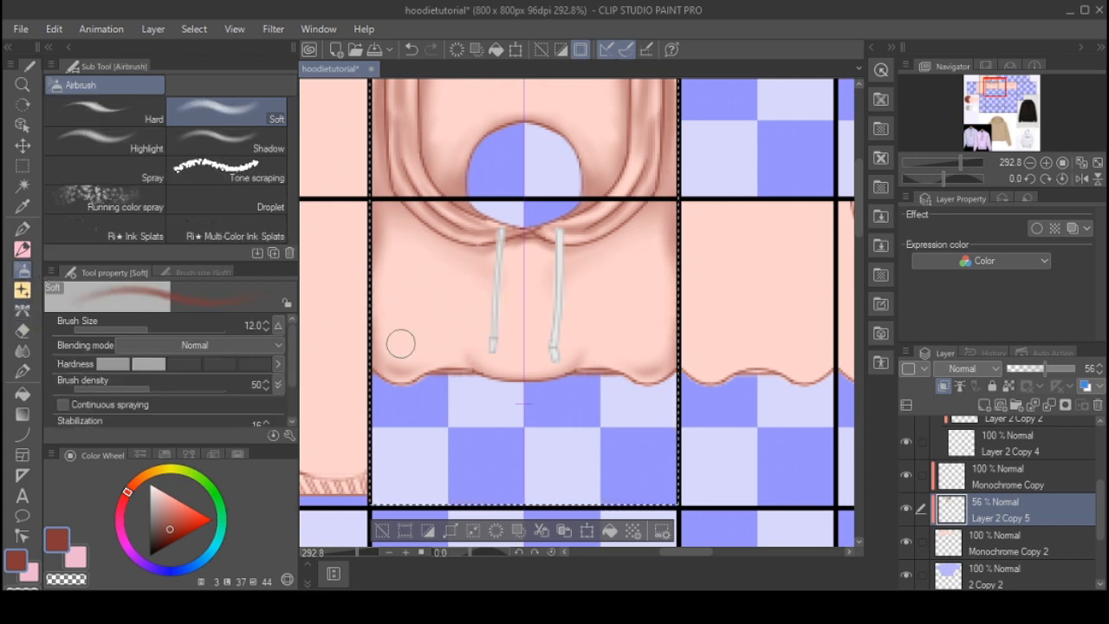
left_click_drag(389, 286, 409, 317)
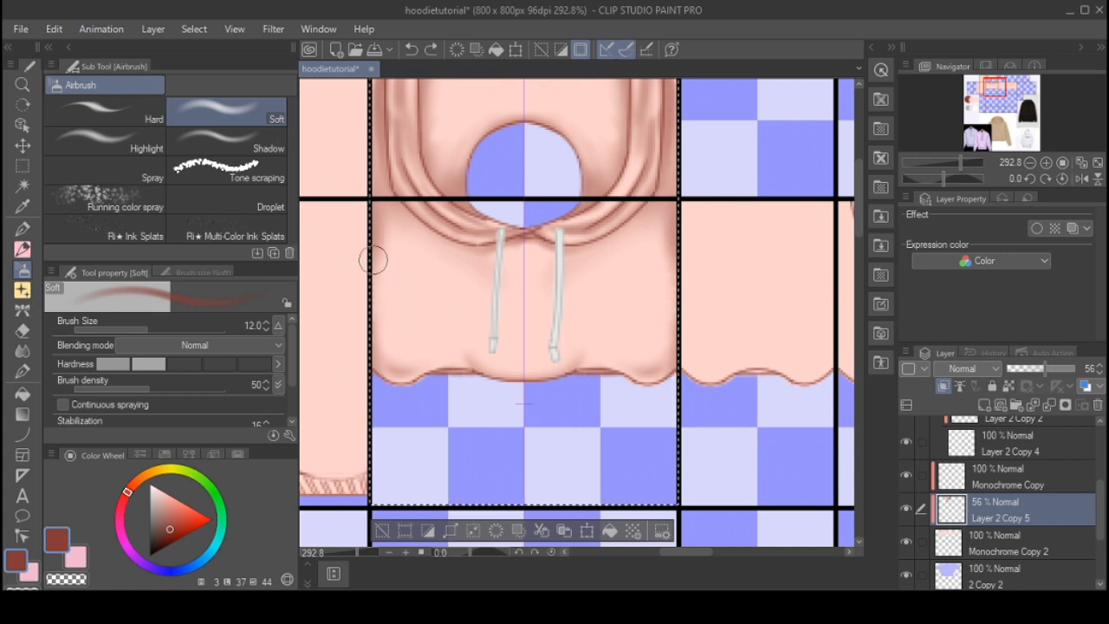
mouse_move(372, 255)
left_mouse_down()
mouse_move(456, 339)
mouse_move(395, 304)
left_mouse_up()
key("ctrl+z")
key("ctrl+z")
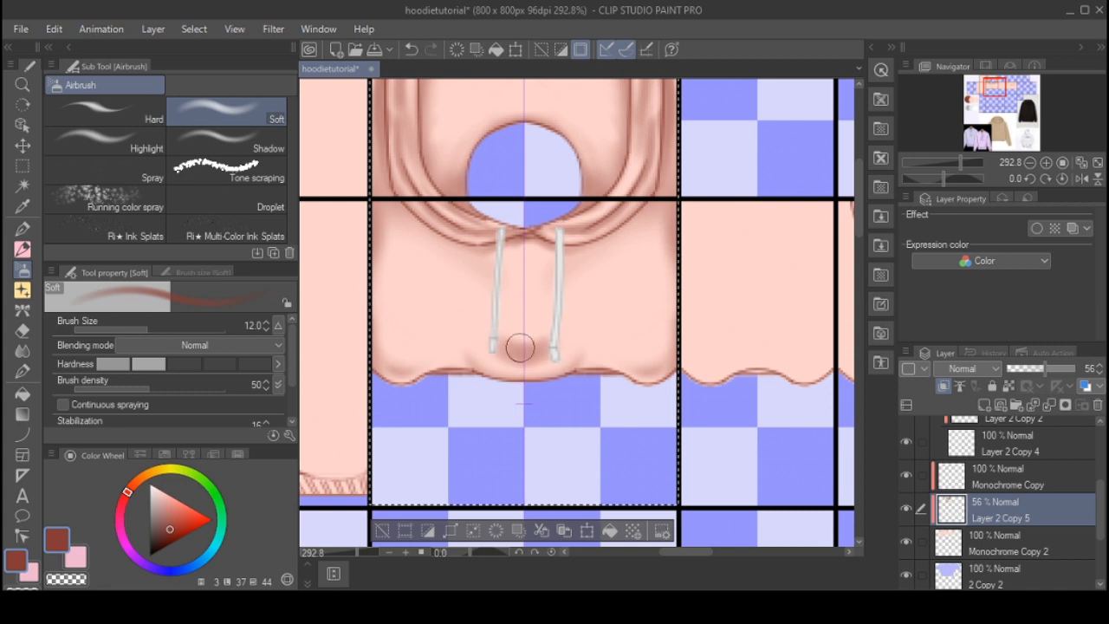
key("e")
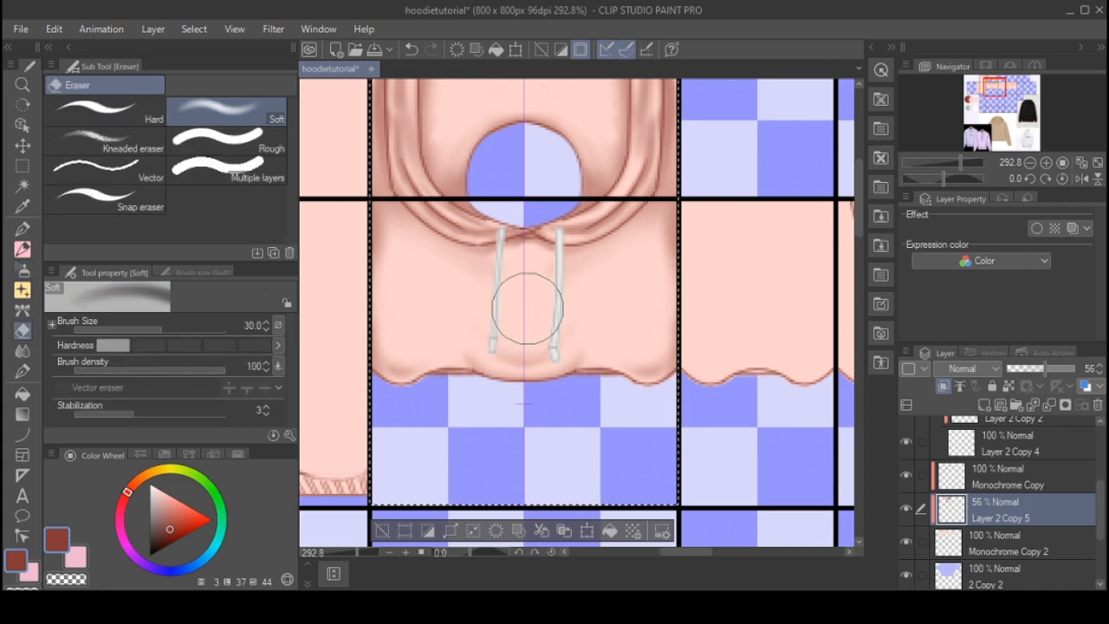
- Try airbrushing a small shadow crease just below the neckline between the drawstrings, and remove it with the size 10 soft eraser
left_click(23, 270)
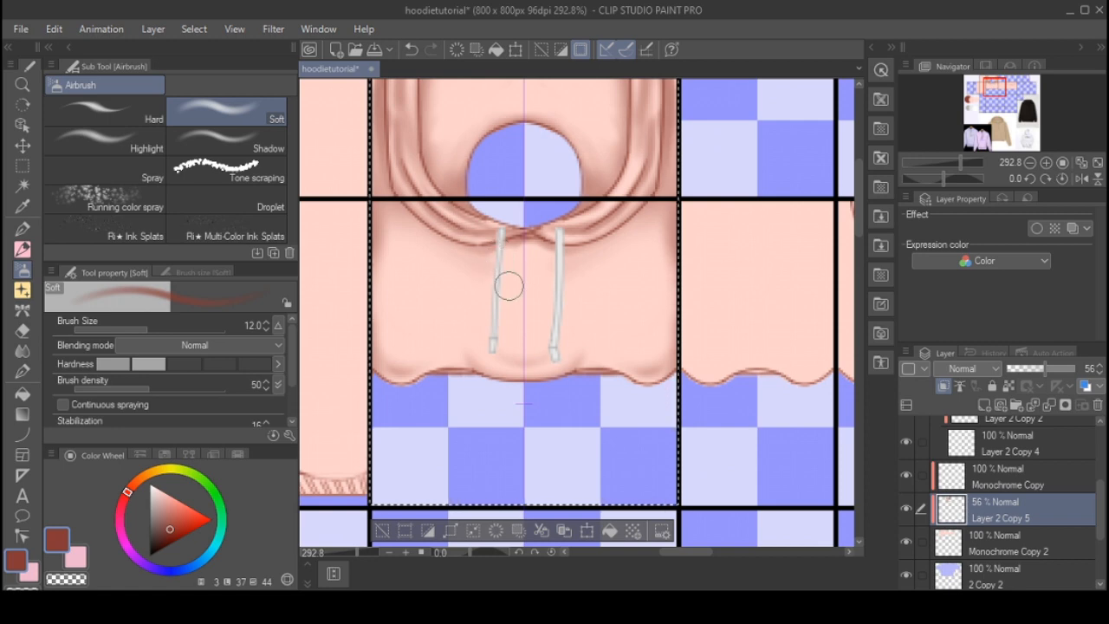
key("bracketleft")
key("bracketleft")
key("bracketleft")
key("bracketleft")
key("bracketleft")
mouse_move(532, 257)
left_mouse_down()
mouse_move(508, 253)
mouse_move(516, 259)
left_mouse_up()
key("bracketright")
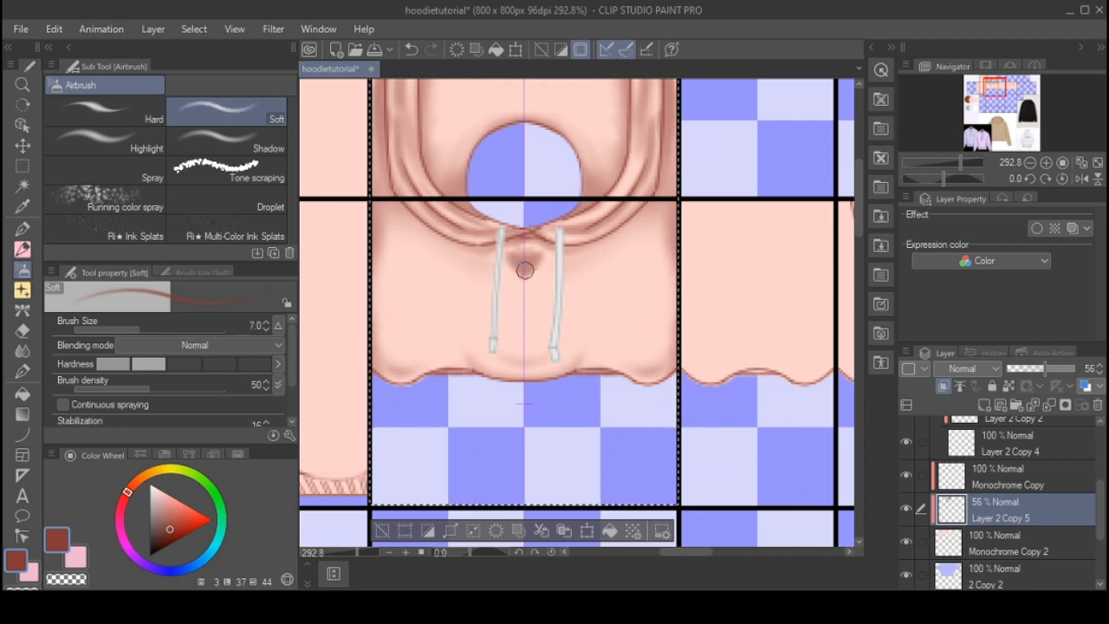
key("e")
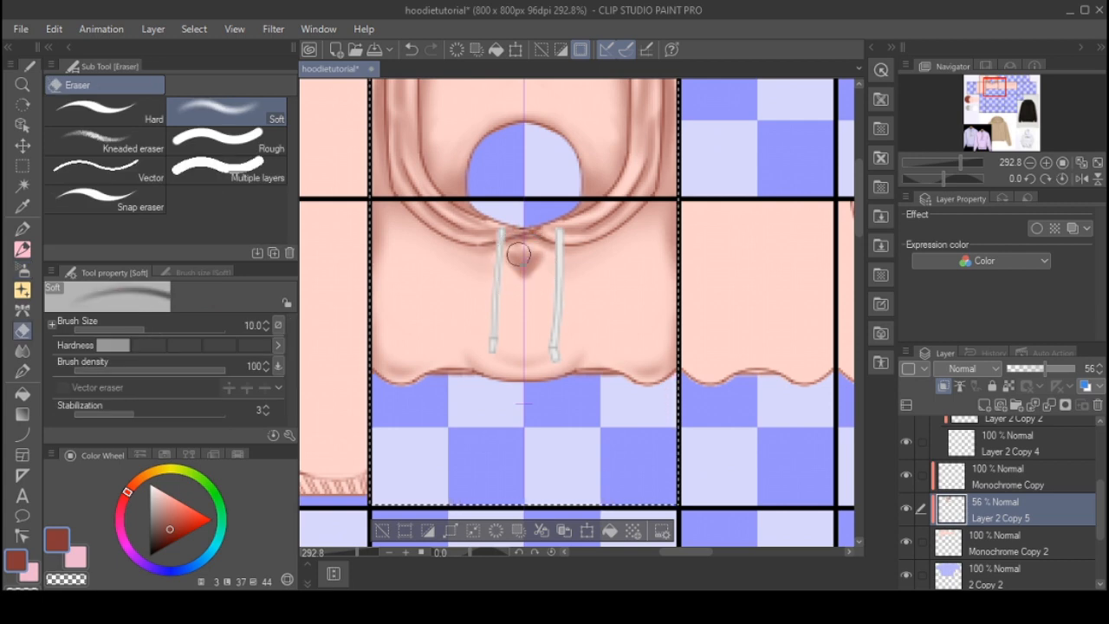
left_click_drag(518, 253, 510, 256)
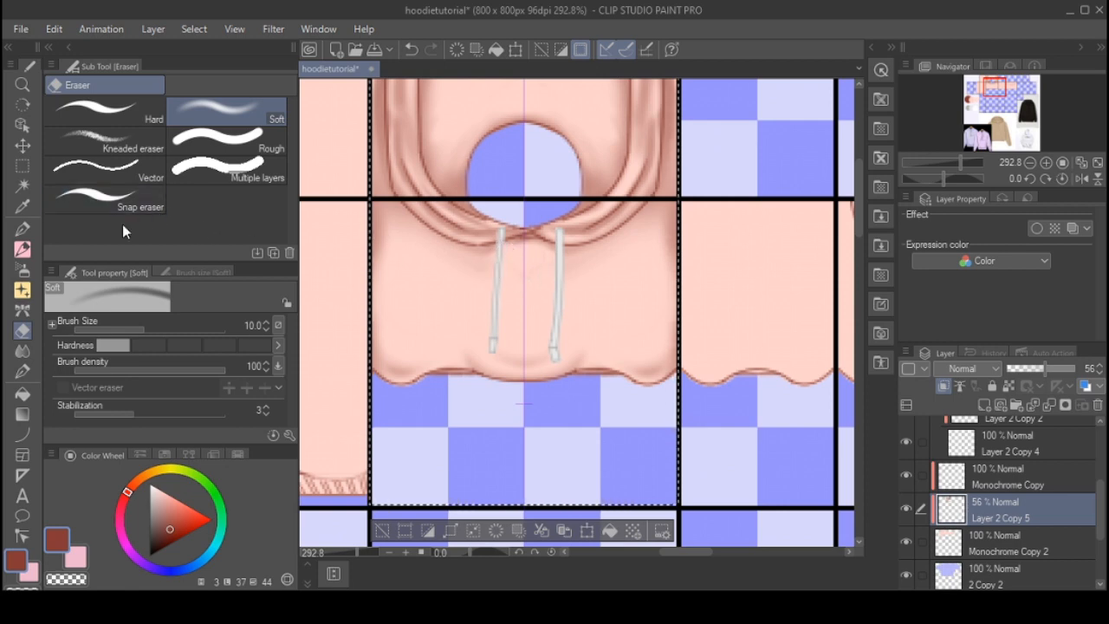
- Try horizontal creases between the drawstrings with the size 5 soft airbrush, and erase them
left_click(22, 270)
key("bracketleft")
key("bracketleft")
key("bracketleft")
key("bracketleft")
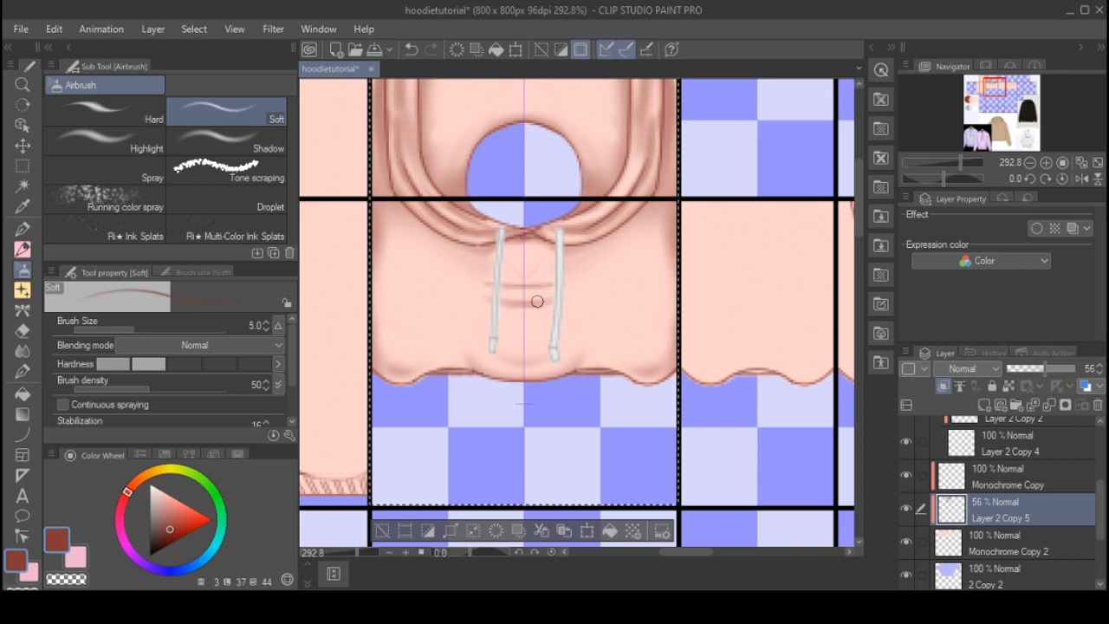
key("e")
mouse_move(457, 298)
left_mouse_down()
mouse_move(554, 306)
mouse_move(471, 282)
mouse_move(559, 287)
mouse_move(433, 268)
mouse_move(520, 317)
left_mouse_up()
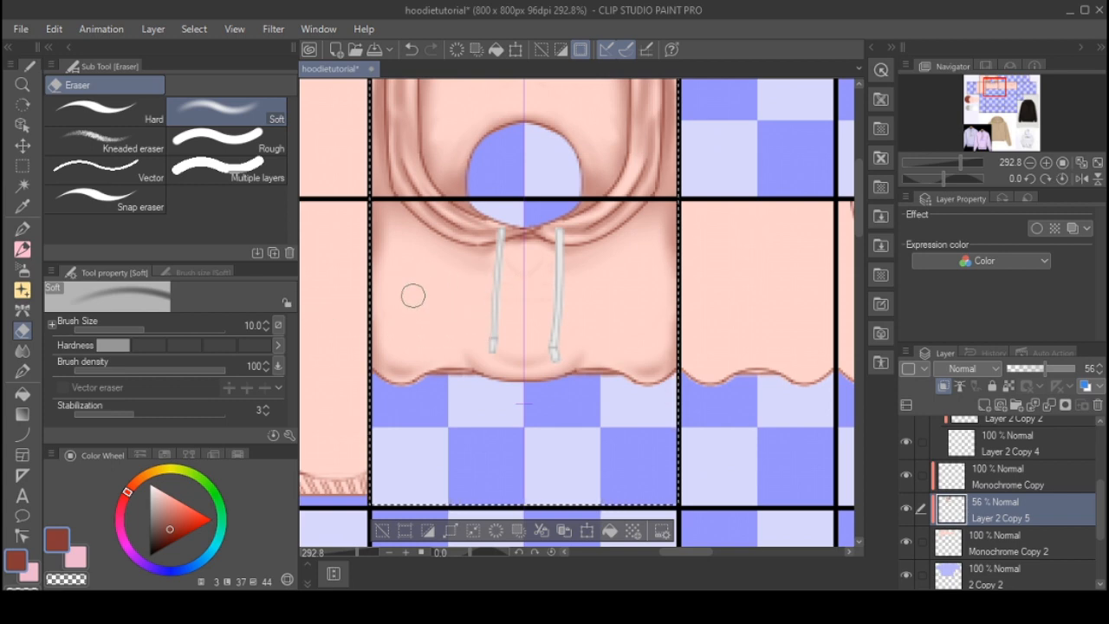
- Clear the selection around the front panel and make the ruler layer Layer 2 Copy 3 visible
scroll(469, 219, "down", 5)
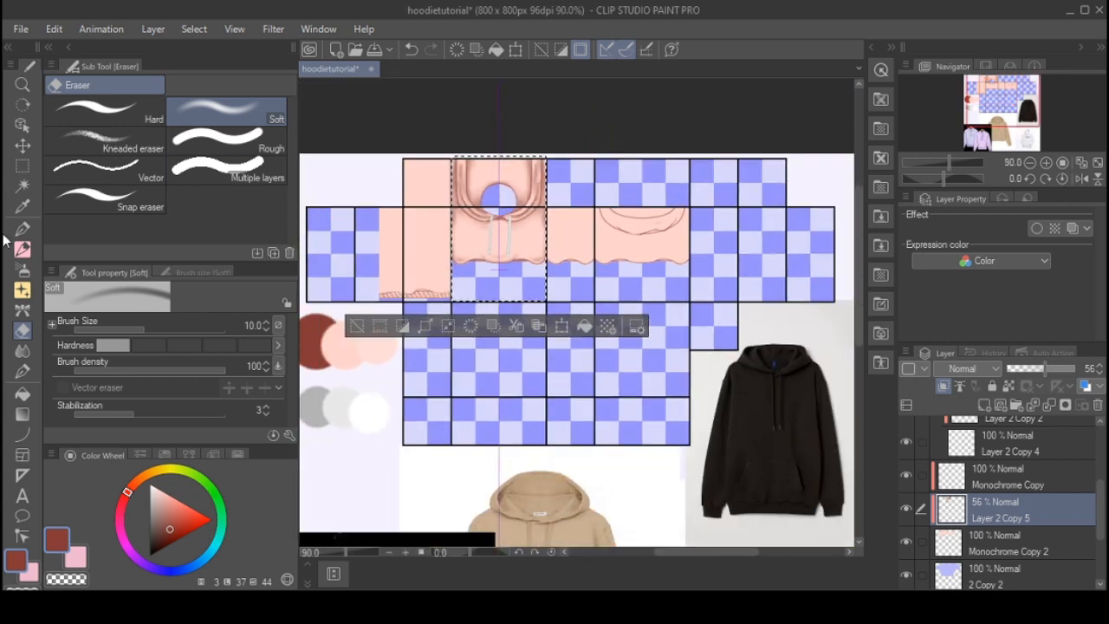
left_click(22, 165)
key("ctrl+d")
scroll(624, 215, "up", 3)
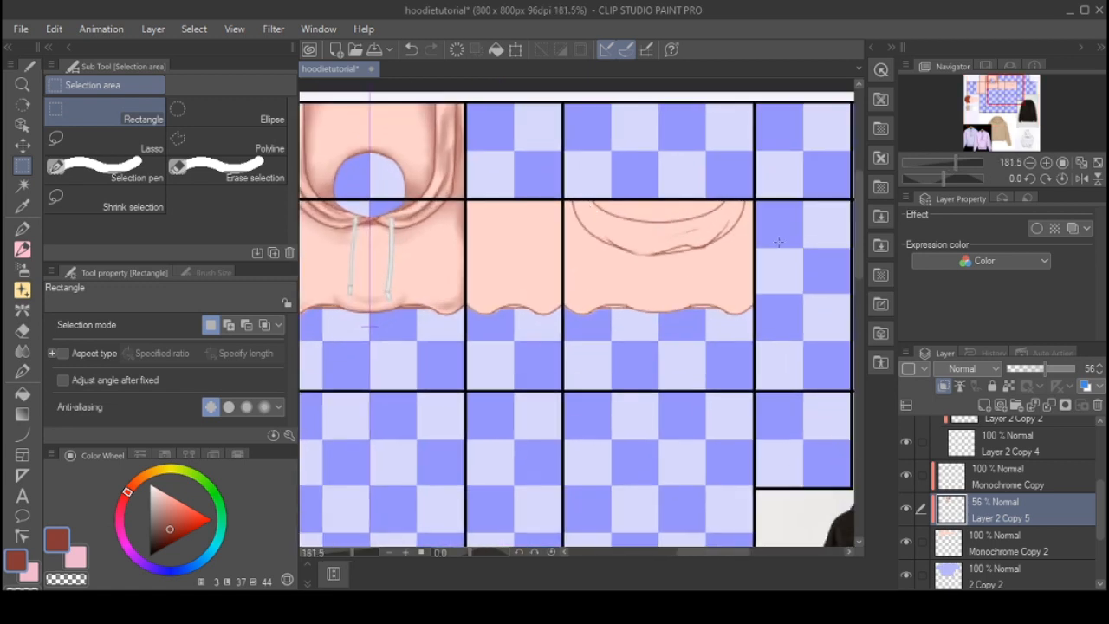
scroll(944, 490, "up", 2)
scroll(944, 490, "up", 2)
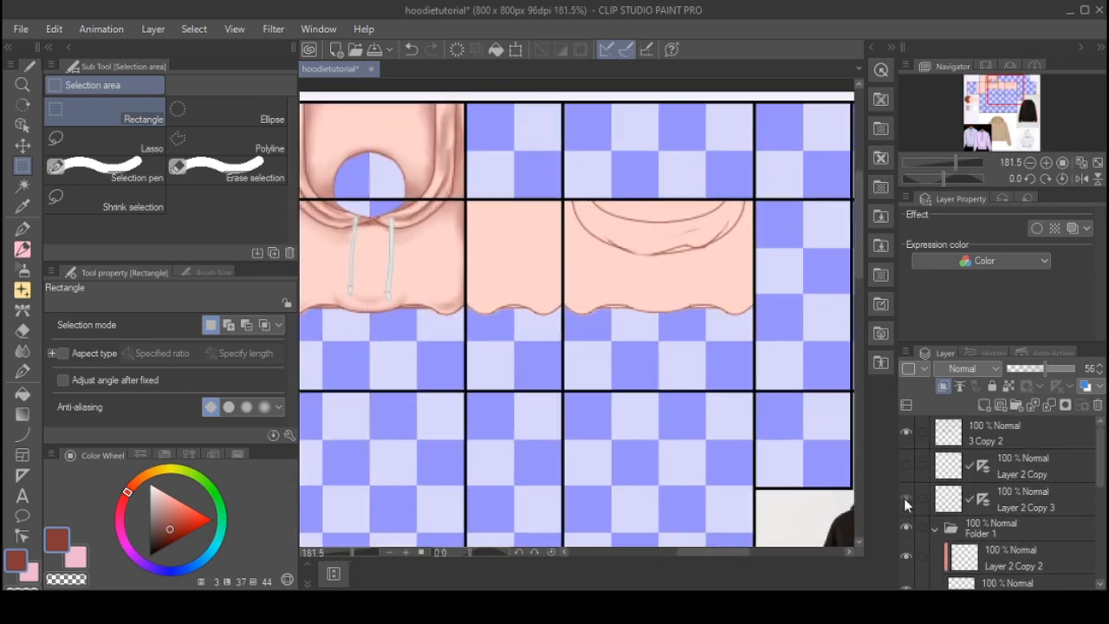
left_click(906, 498)
- Select a rectangle covering the hoodie's side and back panels, and hide Layer 2 Copy 3
scroll(435, 213, "up", 1)
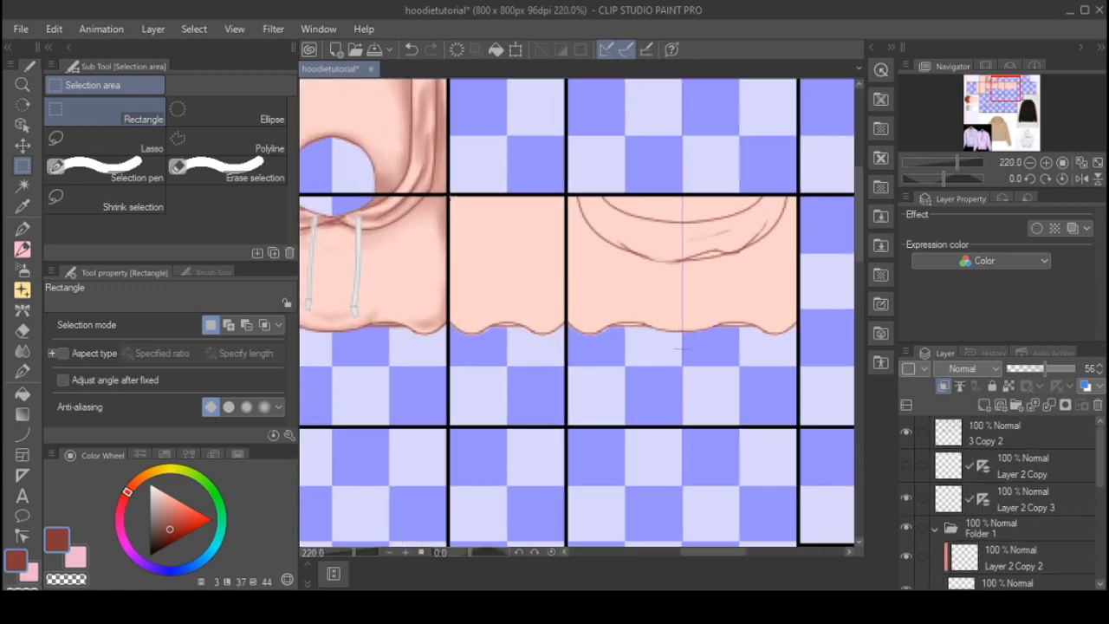
left_click_drag(449, 196, 855, 398)
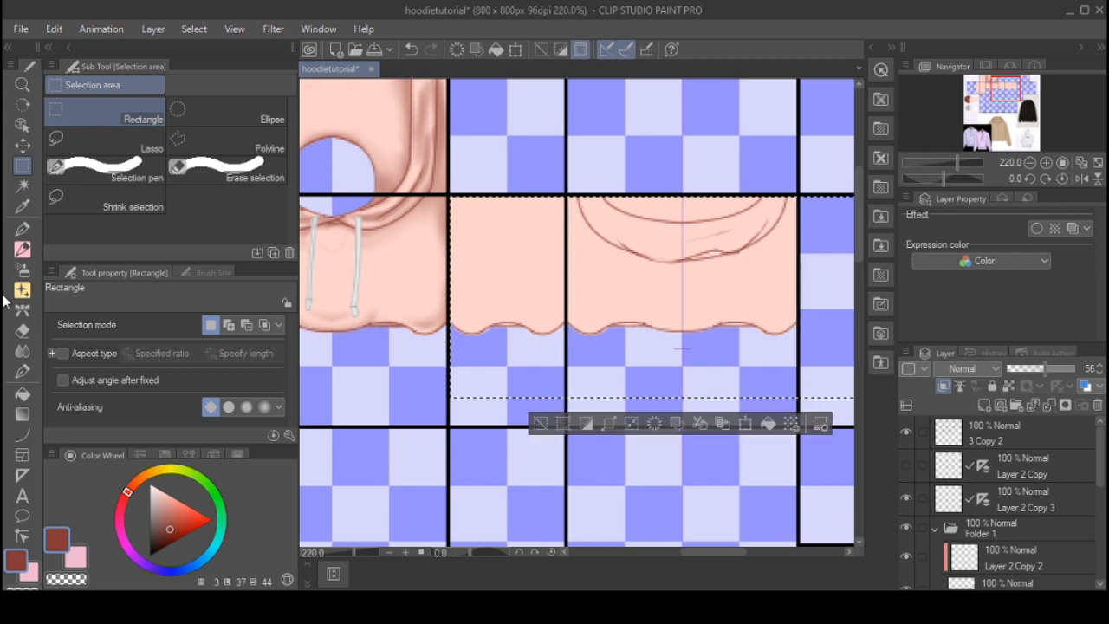
left_click(22, 270)
scroll(459, 257, "down", 1)
scroll(459, 258, "up", 3)
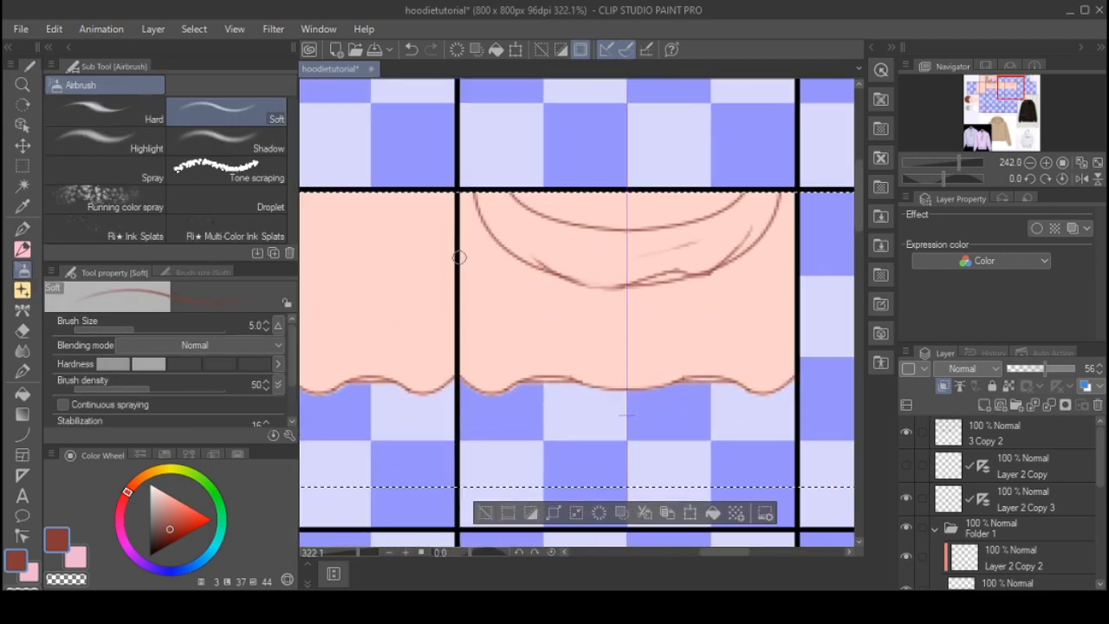
scroll(459, 257, "down", 2)
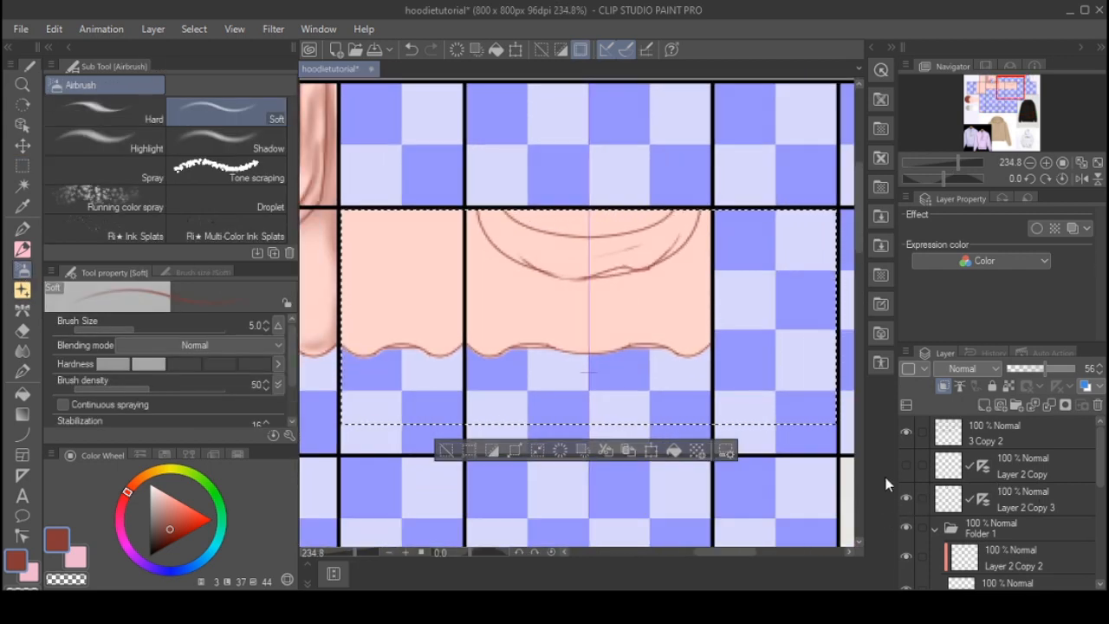
scroll(518, 291, "down", 2)
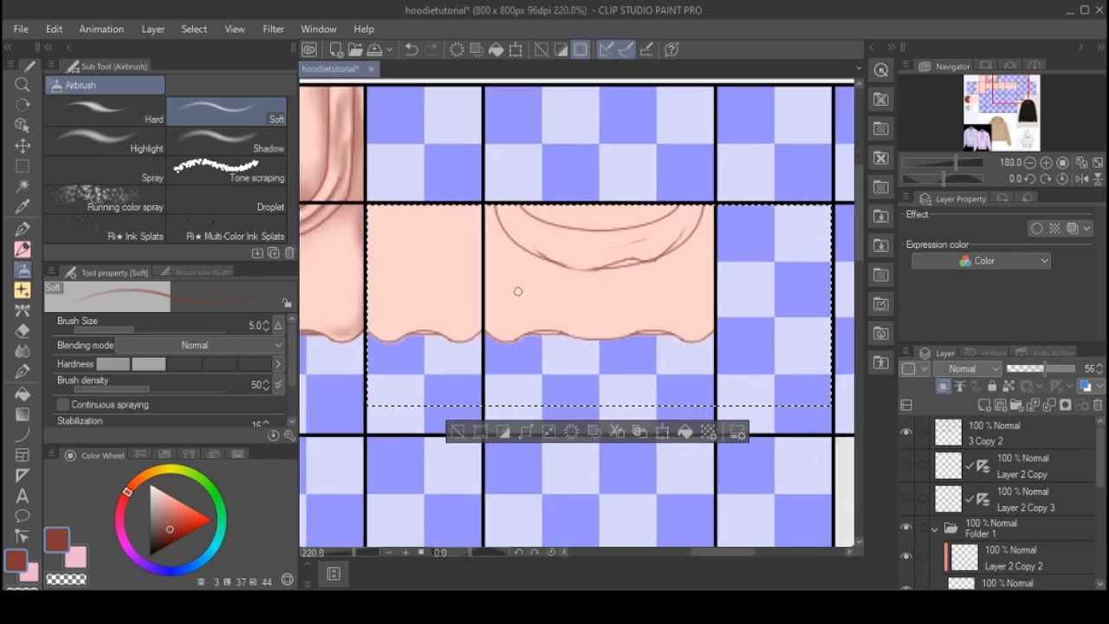
- Airbrush a soft shadow along the seam between the side and back panels, using brush sizes 12 and 17
key("bracketright")
key("bracketright")
key("bracketright")
key("bracketright")
key("bracketright")
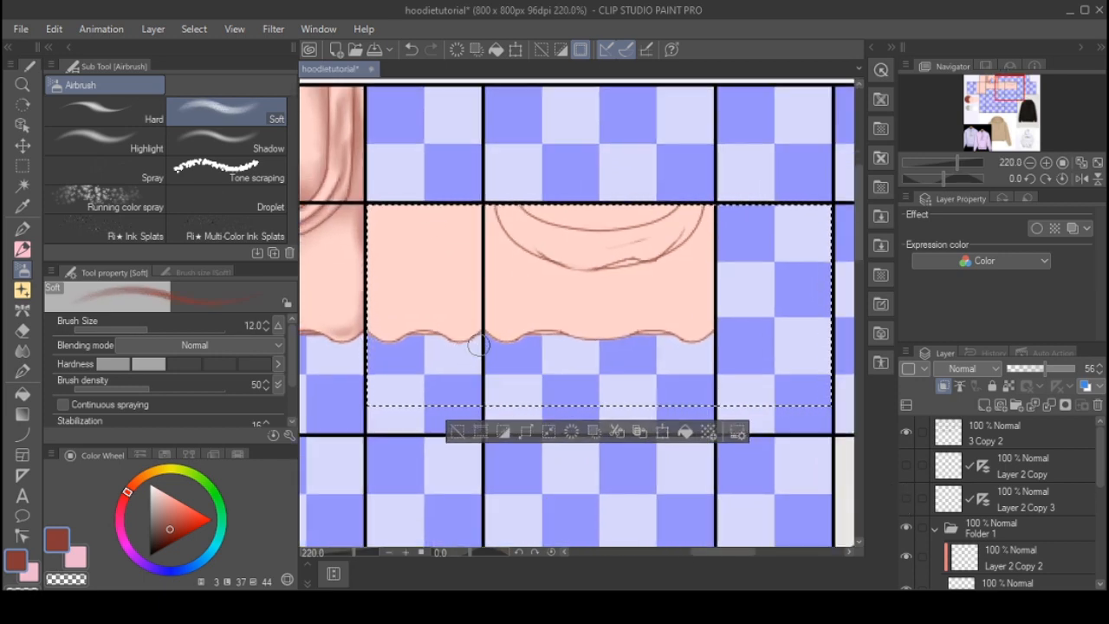
left_click_drag(479, 345, 488, 172)
key("bracketright")
key("bracketright")
left_click_drag(480, 346, 474, 176)
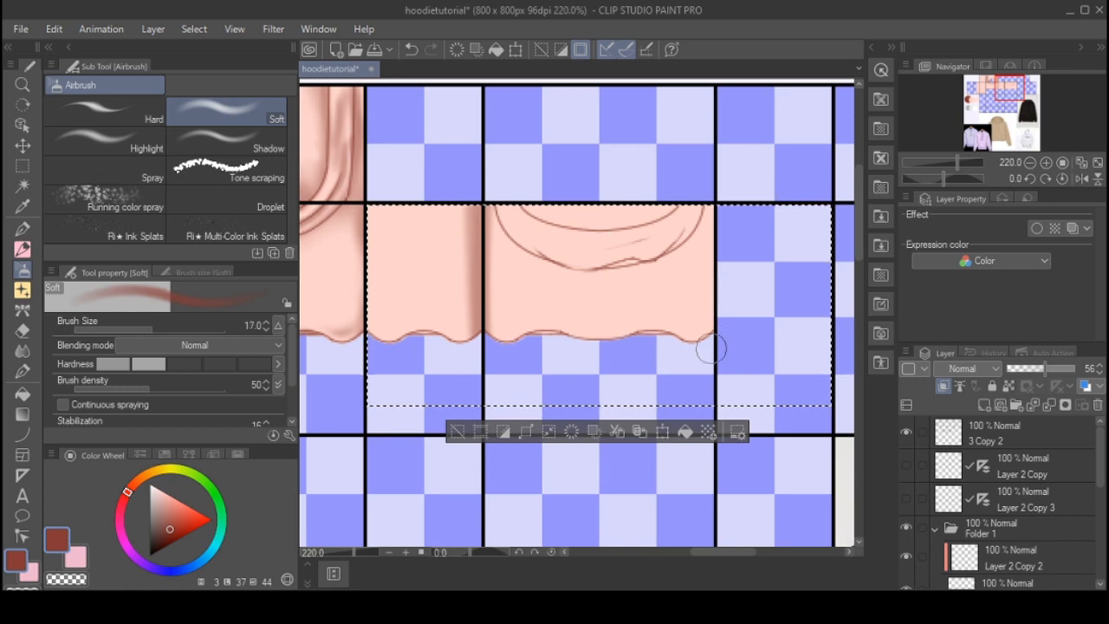
- Airbrush shadows down both vertical edges of the back panel, and around the side panel's upper and front edges at size 20
left_click_drag(710, 348, 709, 208)
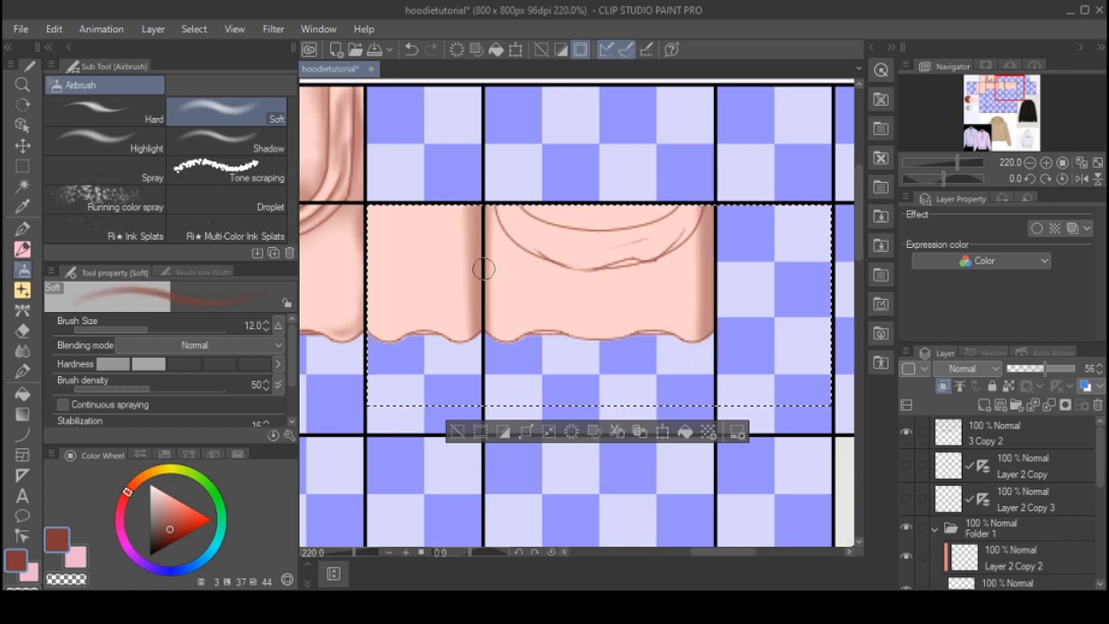
left_click_drag(475, 185, 490, 342)
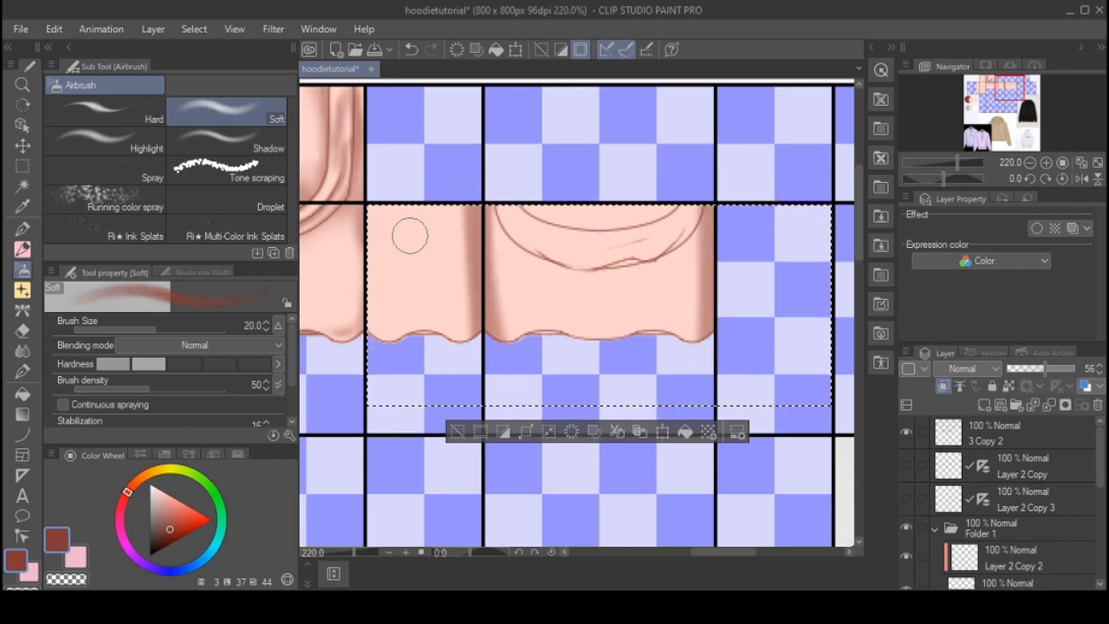
key("bracketright")
mouse_move(371, 212)
left_mouse_down()
mouse_move(378, 366)
mouse_move(366, 337)
mouse_move(381, 187)
mouse_move(403, 217)
left_mouse_up()
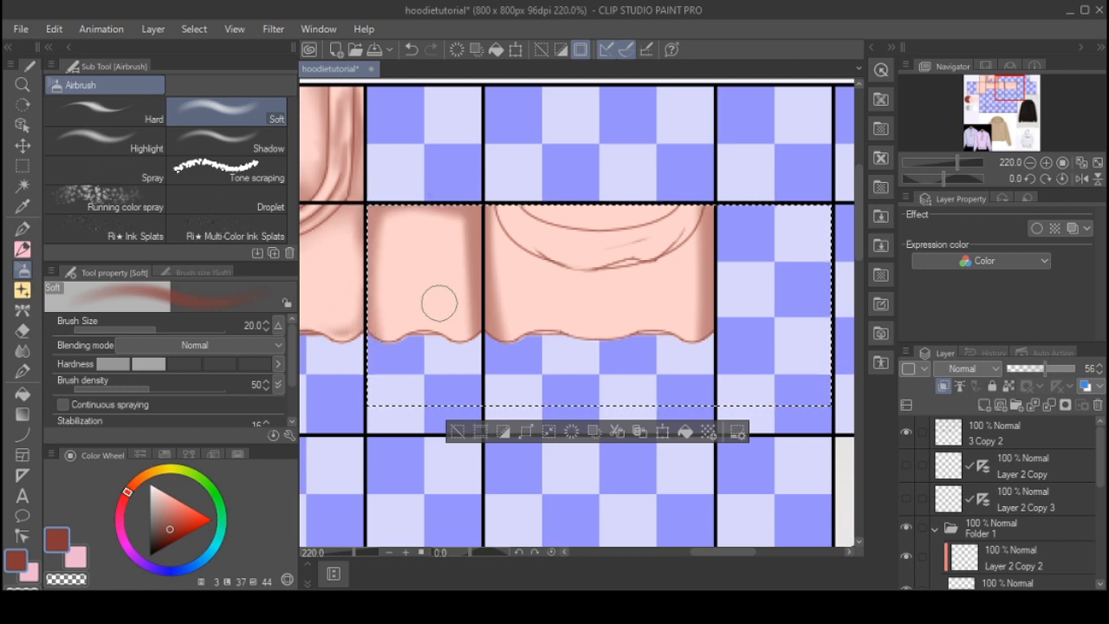
- Airbrush a soft shadow inside the hood's inner curve on the back panel with a small brush, about size 7
scroll(656, 173, "up", 3)
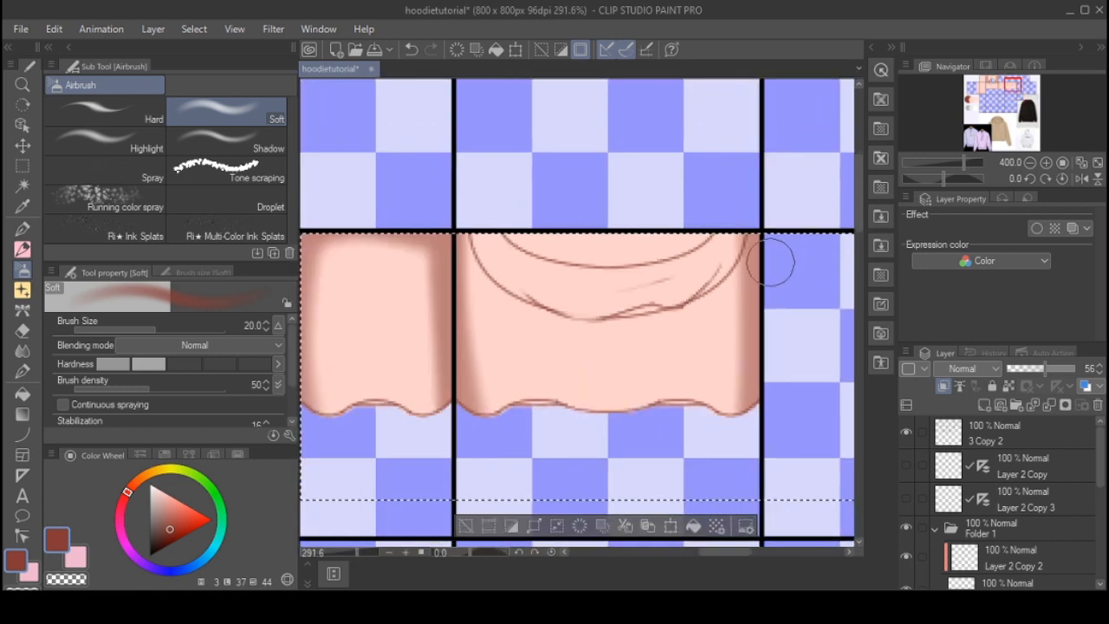
scroll(771, 265, "up", 2)
key("bracketleft")
key("bracketleft")
key("bracketleft")
key("bracketleft")
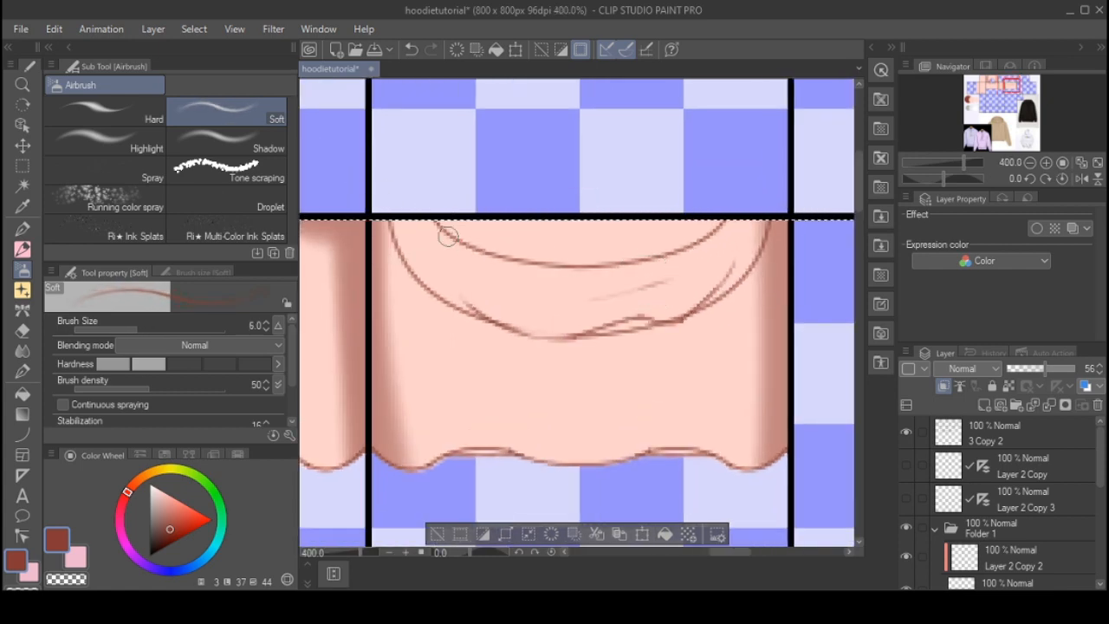
key("bracketright")
key("bracketright")
mouse_move(526, 247)
left_mouse_down()
mouse_move(565, 260)
mouse_move(528, 246)
mouse_move(593, 257)
mouse_move(650, 240)
mouse_move(506, 257)
mouse_move(635, 237)
mouse_move(562, 258)
mouse_move(666, 249)
left_mouse_up()
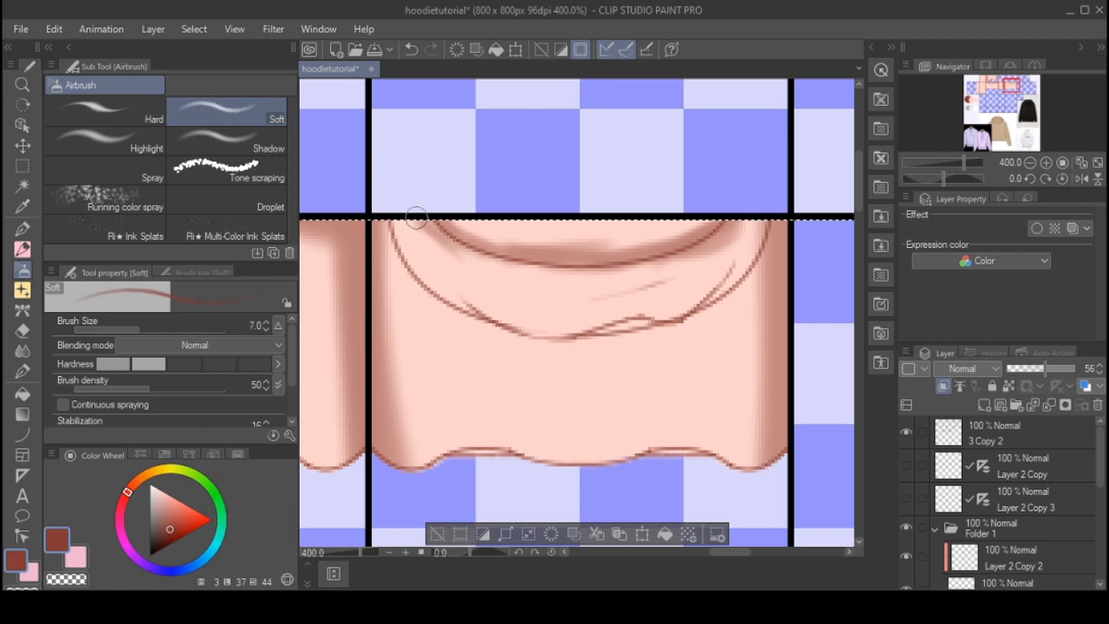
- Airbrush shading beneath the hood's inner curve and along the short diagonal crease, ending at brush size 6
mouse_move(469, 257)
left_mouse_down()
mouse_move(576, 269)
mouse_move(516, 266)
mouse_move(604, 274)
mouse_move(676, 305)
left_mouse_up()
key("bracketleft")
key("bracketleft")
key("bracketleft")
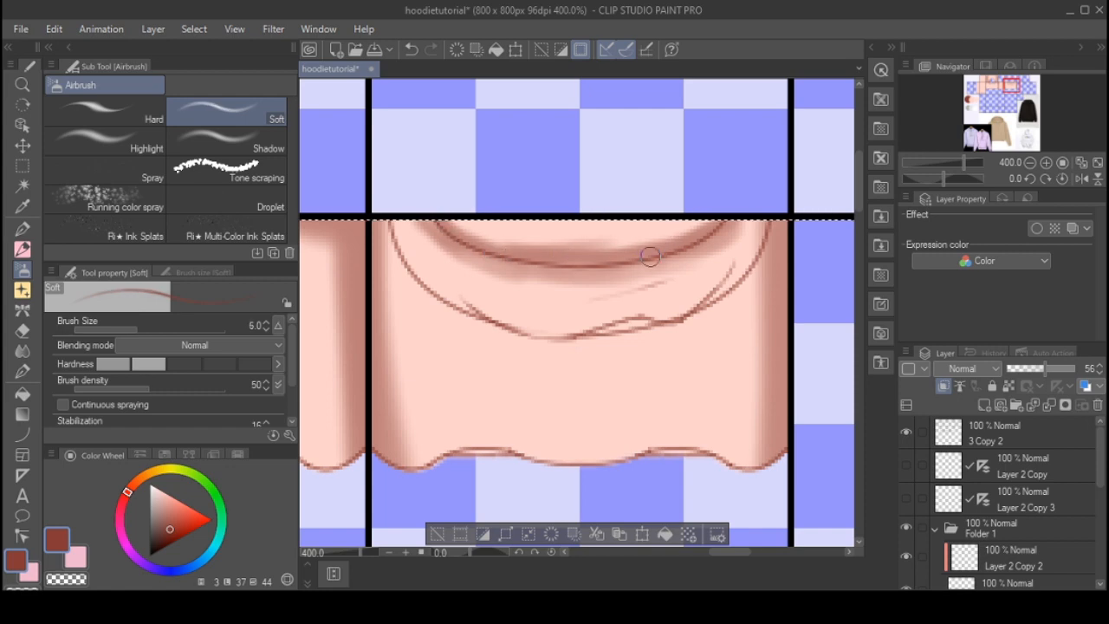
mouse_move(572, 300)
left_mouse_down()
mouse_move(702, 273)
mouse_move(679, 272)
left_mouse_up()
key("bracketleft")
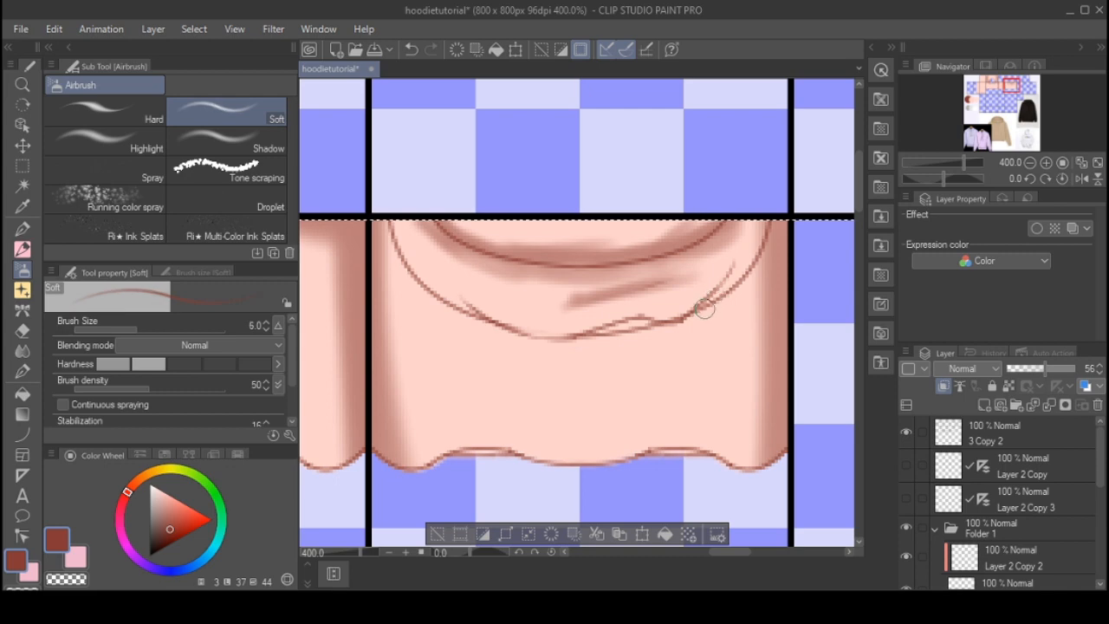
- Airbrush shadows into the folds along the hood's lower outline on the back panel, using brush sizes from 6 down to 4
mouse_move(703, 308)
left_mouse_down()
mouse_move(745, 233)
mouse_move(719, 279)
left_mouse_up()
key("bracketleft")
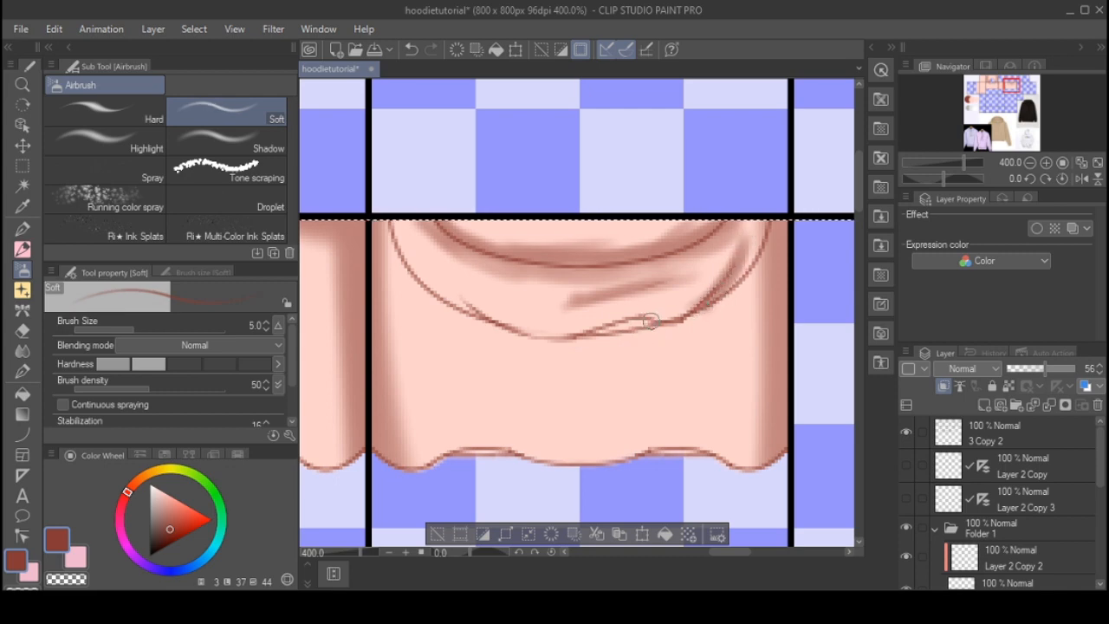
left_click_drag(652, 321, 586, 335)
key("bracketleft")
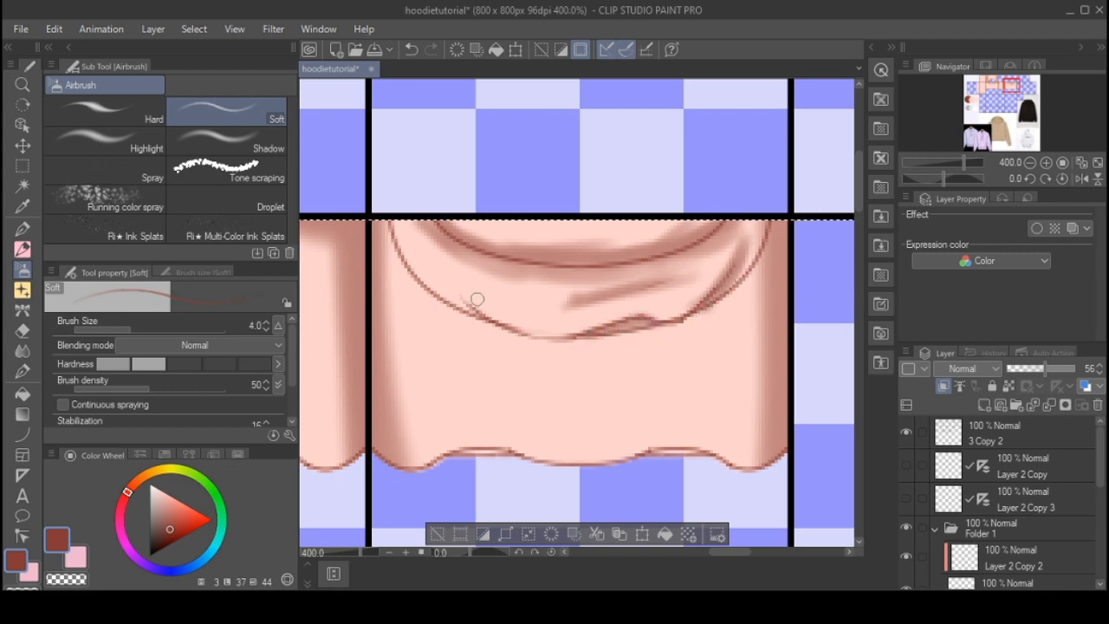
mouse_move(475, 314)
left_mouse_down()
mouse_move(437, 271)
mouse_move(491, 328)
mouse_move(399, 247)
left_mouse_up()
key("bracketright")
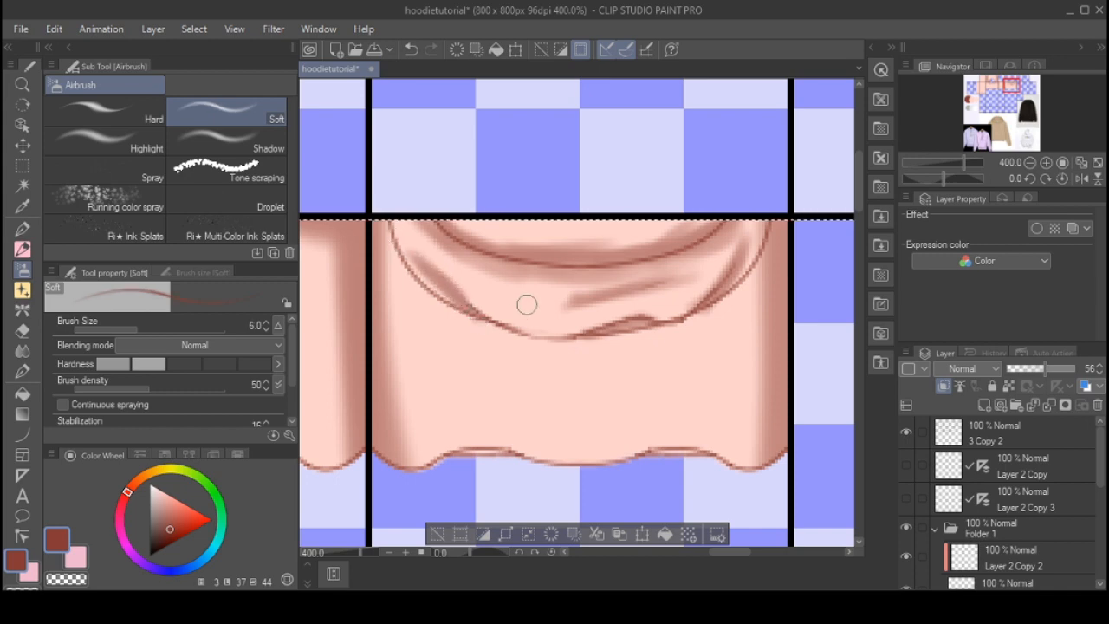
- Soften the fold shading inside the hood on the back panel with the soft eraser at size 10
key("e")
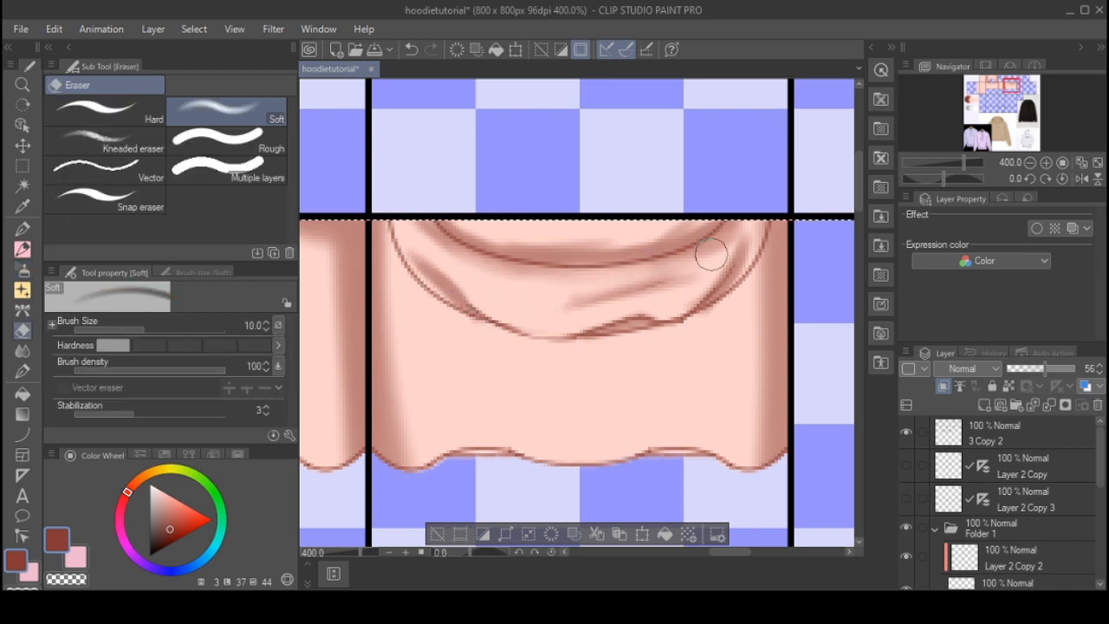
left_click_drag(710, 254, 726, 256)
mouse_move(756, 211)
left_mouse_down()
mouse_move(749, 251)
mouse_move(710, 289)
left_mouse_up()
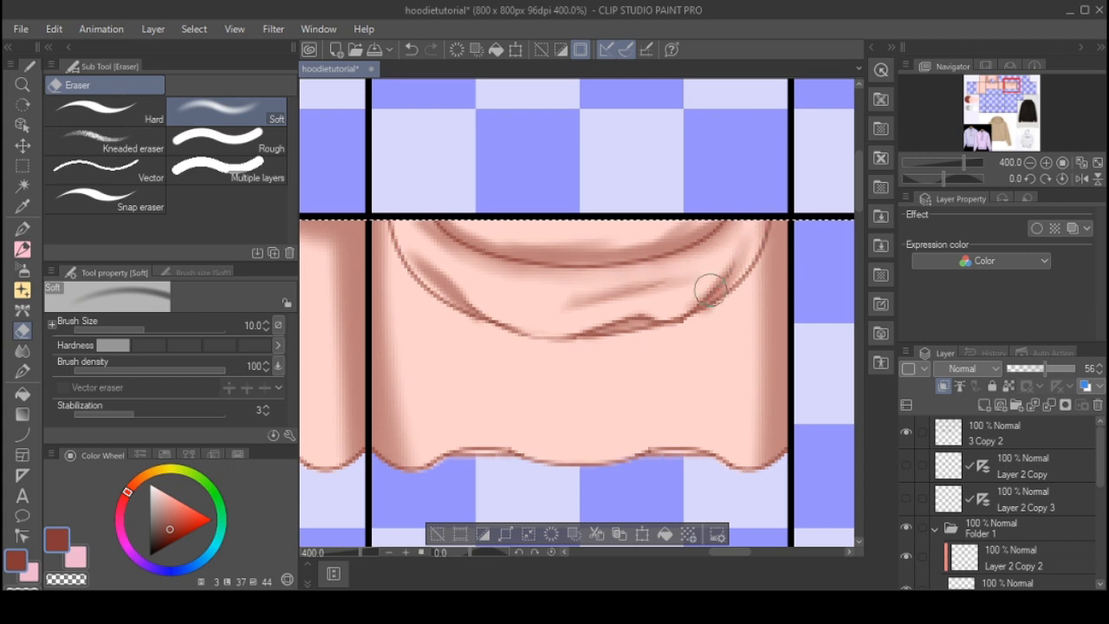
mouse_move(688, 197)
left_mouse_down()
mouse_move(494, 230)
mouse_move(694, 205)
left_mouse_up()
key("ctrl+z")
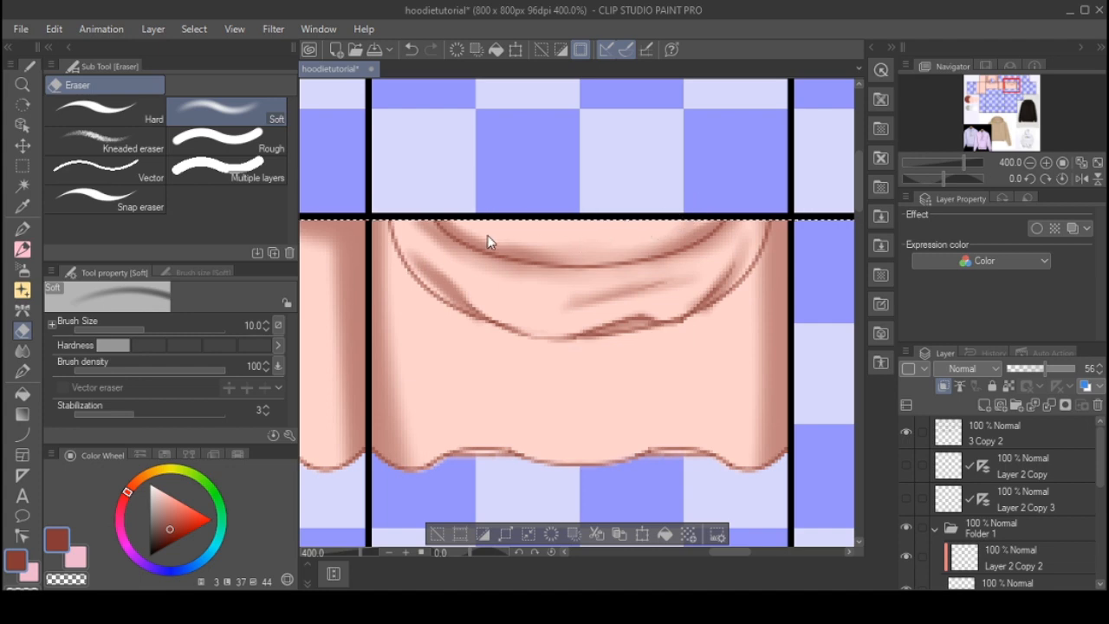
key("ctrl+z")
left_click_drag(488, 242, 687, 212)
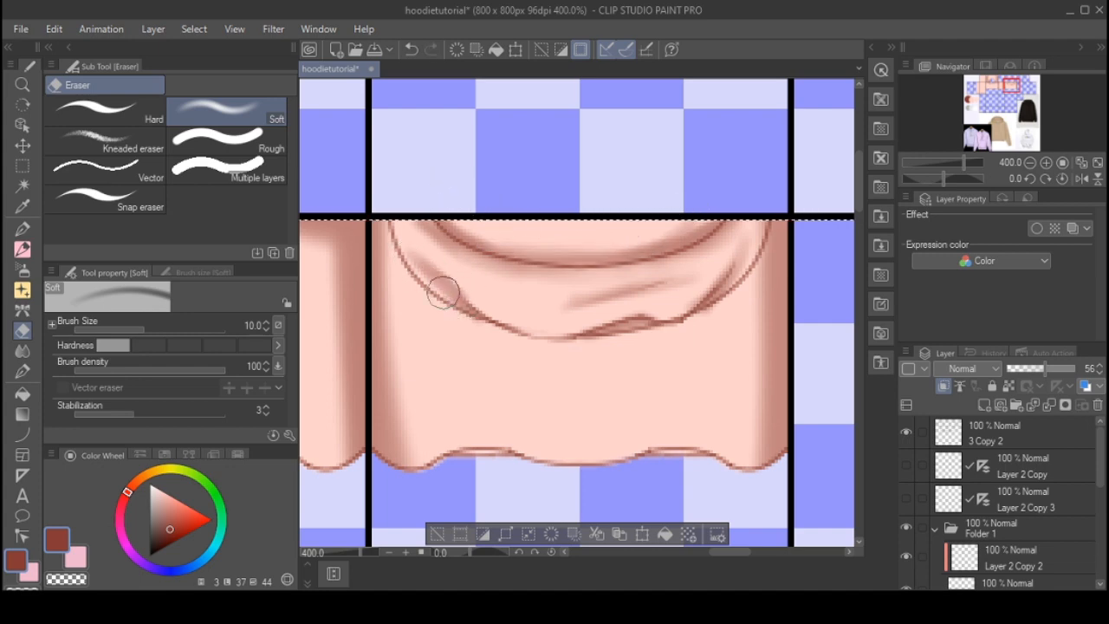
- Airbrush a faint crease in the lower middle of the hood on the back panel and blend it with the soft eraser
left_click(22, 270)
mouse_move(514, 310)
left_mouse_down()
mouse_move(552, 317)
mouse_move(501, 292)
mouse_move(545, 315)
mouse_move(558, 312)
mouse_move(530, 284)
mouse_move(587, 295)
mouse_move(543, 277)
mouse_move(587, 291)
mouse_move(526, 303)
mouse_move(526, 284)
mouse_move(512, 287)
mouse_move(542, 303)
mouse_move(508, 263)
mouse_move(552, 293)
mouse_move(602, 272)
left_mouse_up()
key("e")
scroll(520, 212, "down", 2)
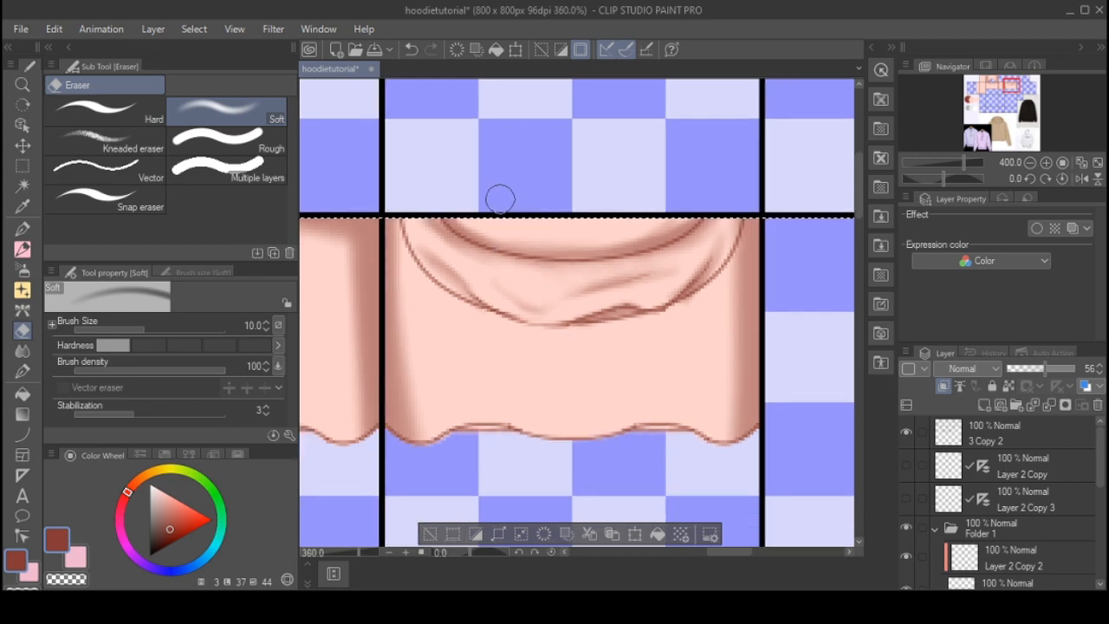
- Airbrush a soft shadow along the underside of the hood's lower outline, increasing the brush size from 4 to 8
left_click(22, 270)
scroll(595, 367, "up", 2)
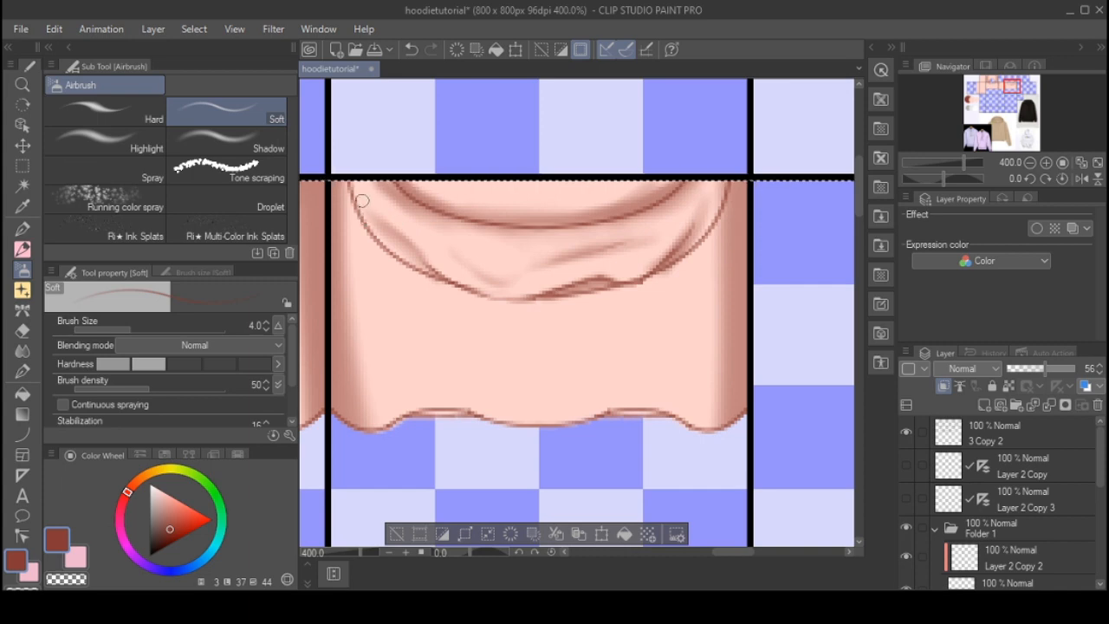
left_click_drag(346, 187, 413, 271)
key("bracketright")
key("bracketright")
left_click_drag(371, 240, 467, 279)
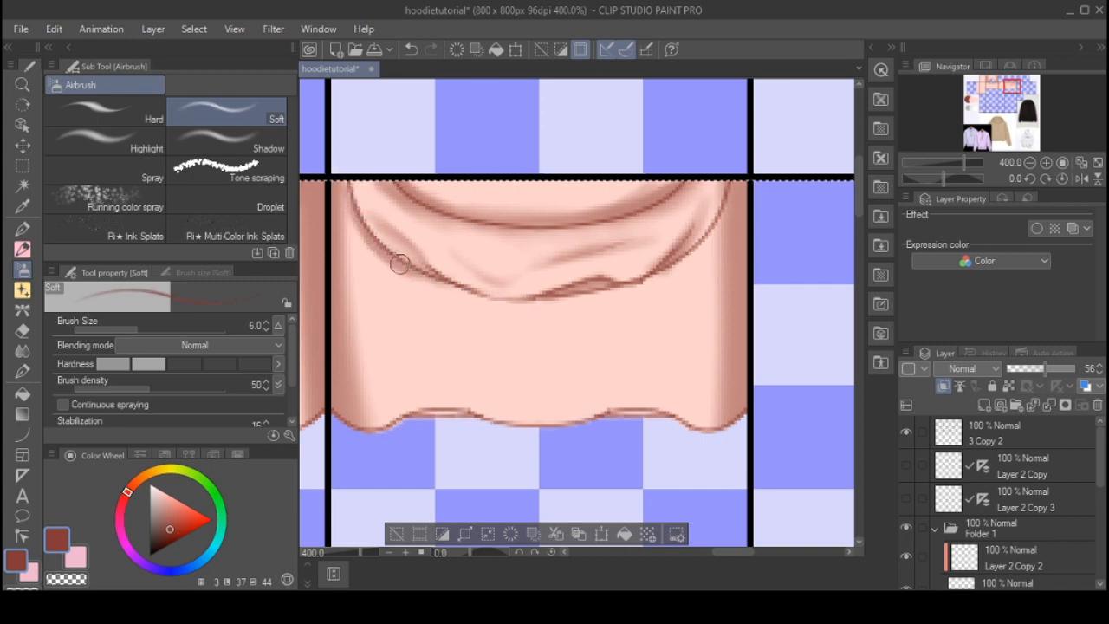
left_click_drag(402, 264, 517, 303)
mouse_move(447, 292)
left_mouse_down()
mouse_move(583, 299)
mouse_move(520, 297)
mouse_move(655, 277)
left_mouse_up()
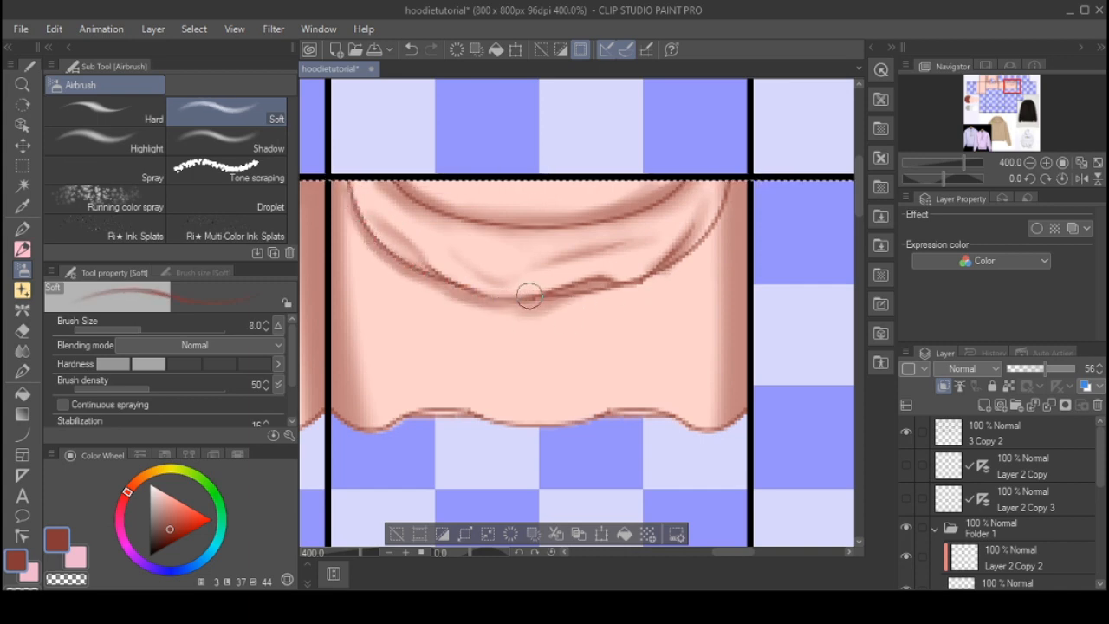
mouse_move(528, 296)
left_mouse_down()
mouse_move(633, 289)
mouse_move(604, 295)
mouse_move(650, 281)
mouse_move(684, 253)
mouse_move(641, 294)
mouse_move(727, 234)
mouse_move(693, 273)
mouse_move(721, 233)
mouse_move(646, 277)
left_mouse_up()
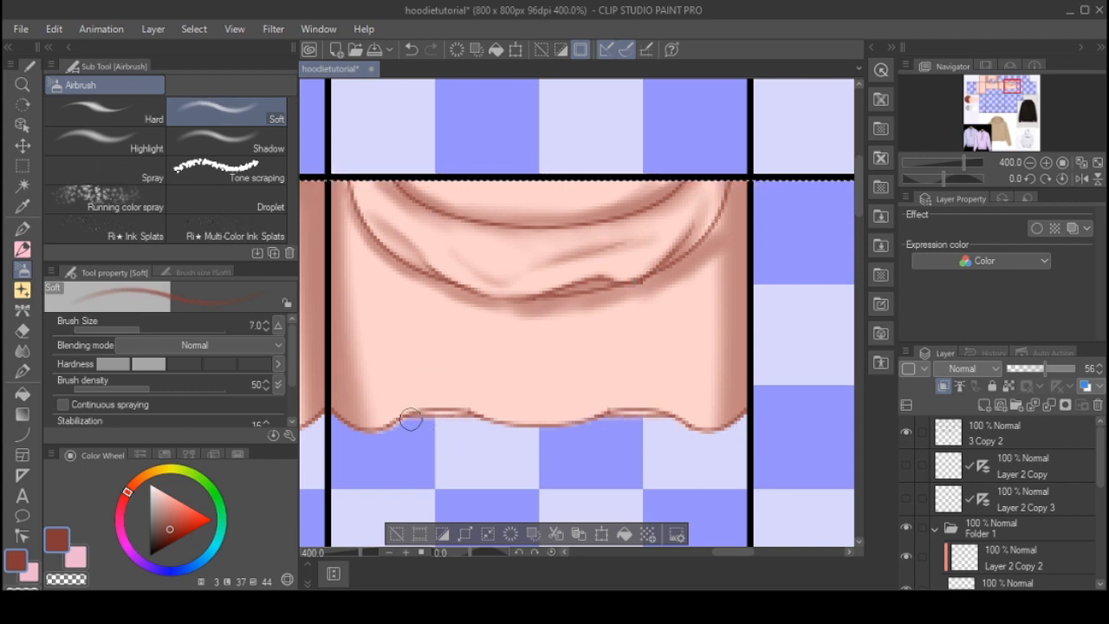
- Airbrush shading into the hem's two raised notches at size 7 and curved folds above the hem at size 6
left_click_drag(411, 419, 460, 416)
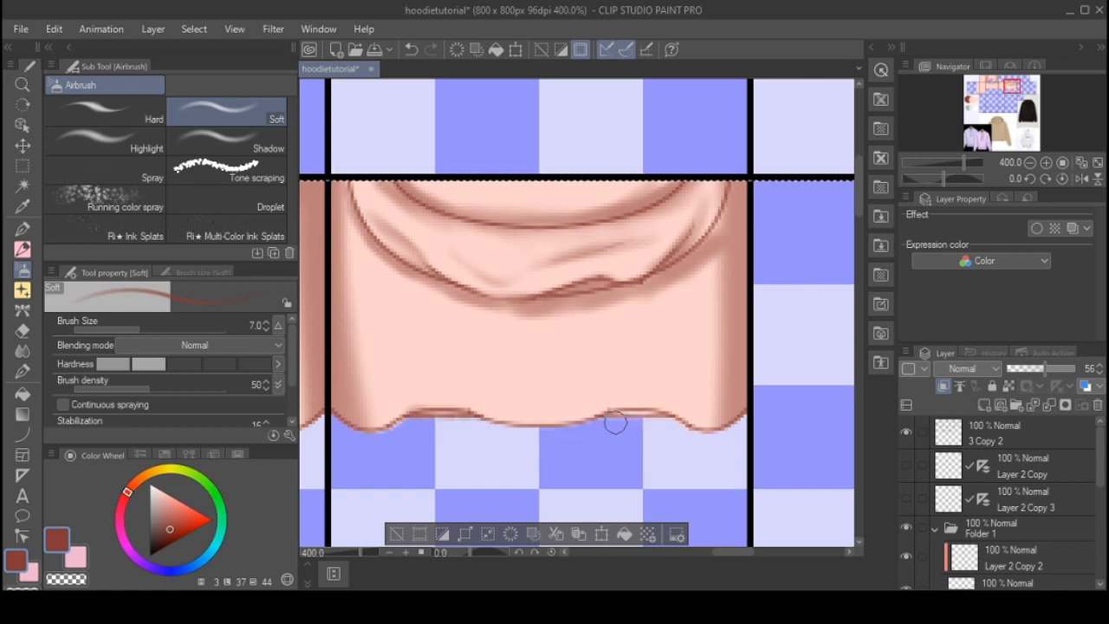
left_click_drag(615, 423, 674, 426)
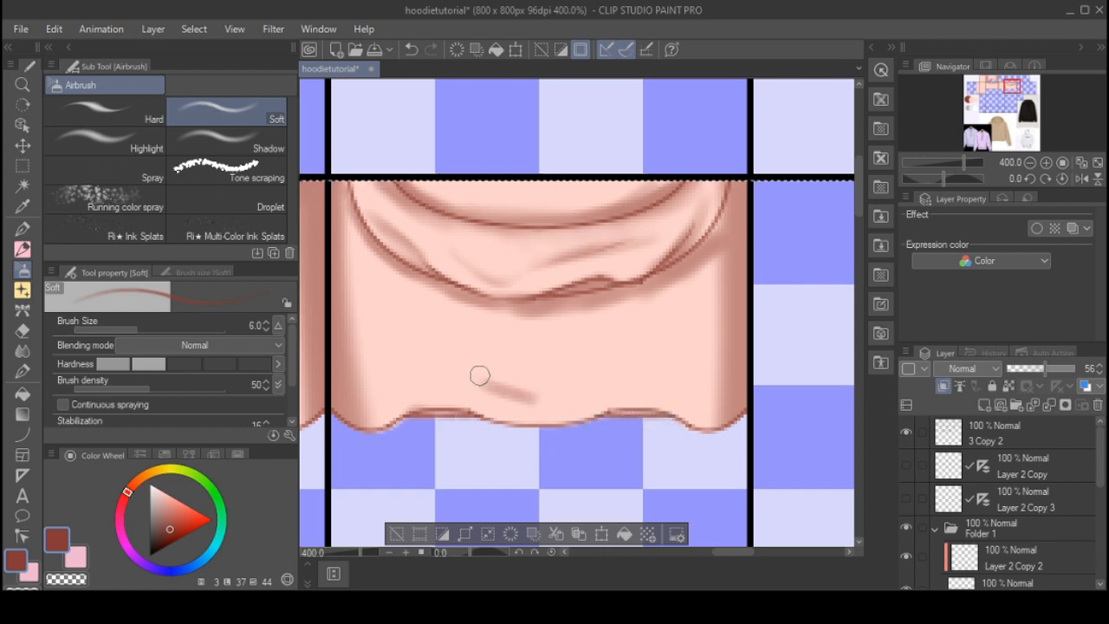
mouse_move(477, 373)
left_mouse_down()
mouse_move(505, 390)
mouse_move(576, 387)
mouse_move(528, 385)
mouse_move(600, 378)
mouse_move(559, 381)
mouse_move(633, 355)
left_mouse_up()
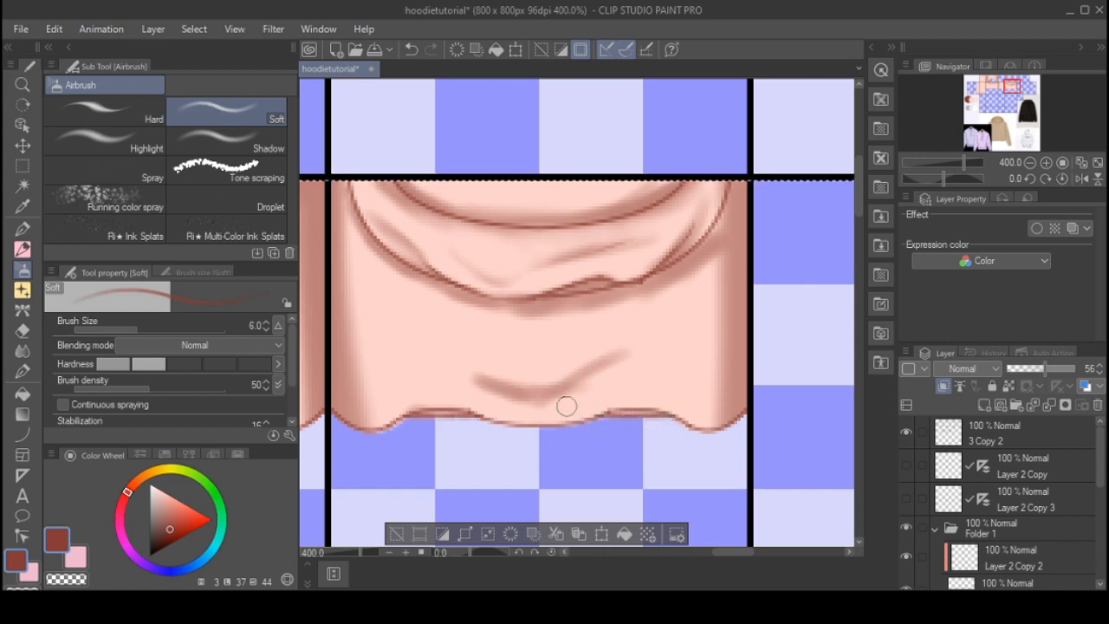
mouse_move(609, 391)
left_mouse_down()
mouse_move(669, 356)
mouse_move(607, 398)
mouse_move(687, 360)
mouse_move(666, 351)
mouse_move(698, 405)
mouse_move(675, 368)
mouse_move(687, 416)
mouse_move(674, 398)
mouse_move(685, 318)
mouse_move(671, 378)
mouse_move(718, 437)
mouse_move(686, 409)
mouse_move(711, 304)
left_mouse_up()
- Airbrush broader fold shadows near the back panel's left edge above the hem with a larger brush
key("bracketright")
key("bracketright")
key("bracketright")
key("bracketright")
mouse_move(396, 358)
left_mouse_down()
mouse_move(444, 386)
mouse_move(384, 369)
mouse_move(369, 346)
mouse_move(467, 388)
mouse_move(383, 372)
mouse_move(357, 341)
mouse_move(351, 368)
mouse_move(388, 427)
mouse_move(336, 368)
mouse_move(396, 303)
left_mouse_up()
key("bracketleft")
key("bracketleft")
- Soften the folds above the back panel's hem with the soft eraser at about size 15
key("e")
mouse_move(391, 391)
left_mouse_down()
mouse_move(355, 319)
mouse_move(387, 399)
left_mouse_up()
key("bracketright")
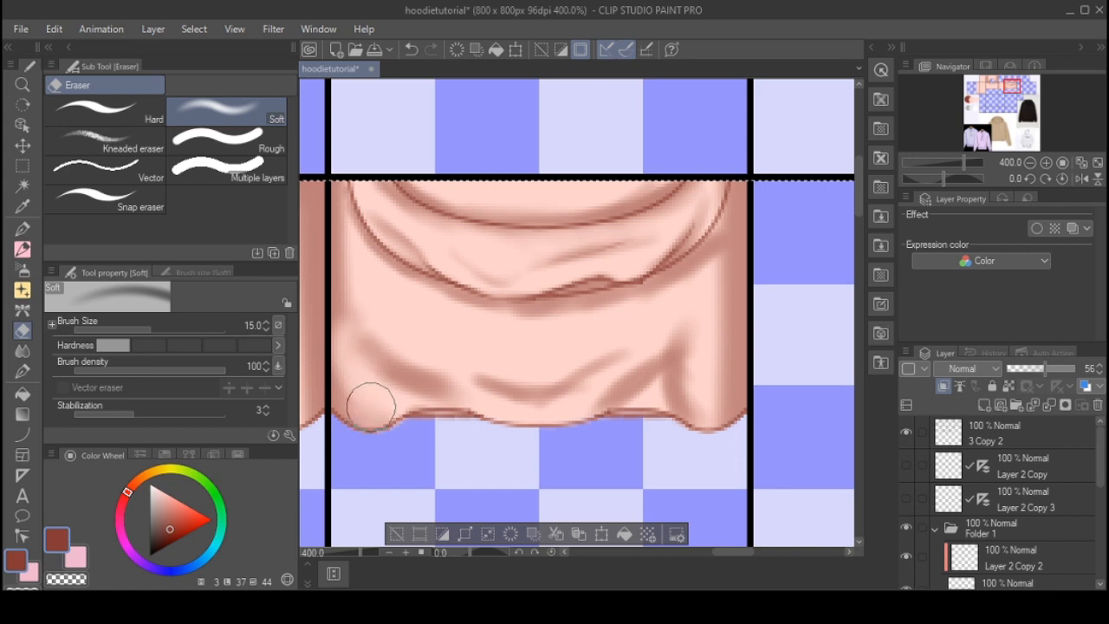
key("bracketleft")
mouse_move(505, 361)
left_mouse_down()
mouse_move(558, 340)
mouse_move(562, 367)
mouse_move(605, 321)
mouse_move(632, 396)
mouse_move(623, 418)
mouse_move(681, 384)
mouse_move(682, 415)
mouse_move(682, 352)
mouse_move(699, 401)
left_mouse_up()
key("bracketleft")
key("bracketright")
key("bracketright")
mouse_move(629, 349)
left_mouse_down()
mouse_move(581, 399)
mouse_move(690, 324)
mouse_move(703, 397)
mouse_move(725, 377)
mouse_move(691, 308)
left_mouse_up()
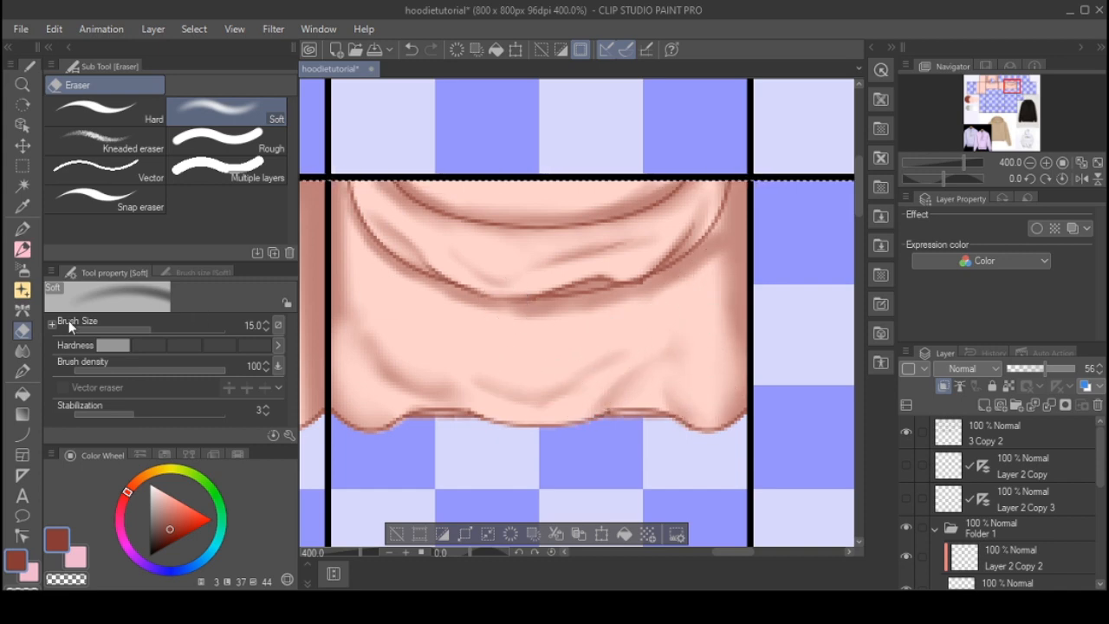
- Airbrush faint creases across the back panel just beneath the hood with a smaller brush, and blend them with the soft eraser
left_click(22, 269)
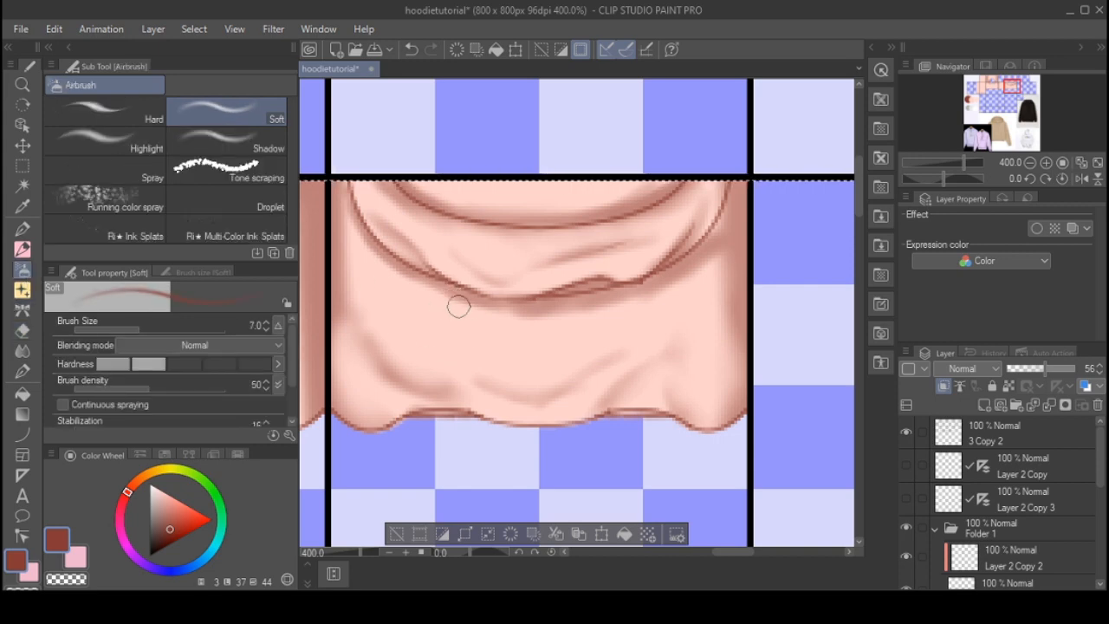
key("bracketleft")
key("bracketleft")
key("bracketleft")
mouse_move(398, 307)
left_mouse_down()
mouse_move(486, 346)
mouse_move(445, 334)
mouse_move(414, 299)
mouse_move(557, 346)
left_mouse_up()
mouse_move(437, 309)
left_mouse_down()
mouse_move(572, 332)
mouse_move(443, 322)
left_mouse_up()
key("e")
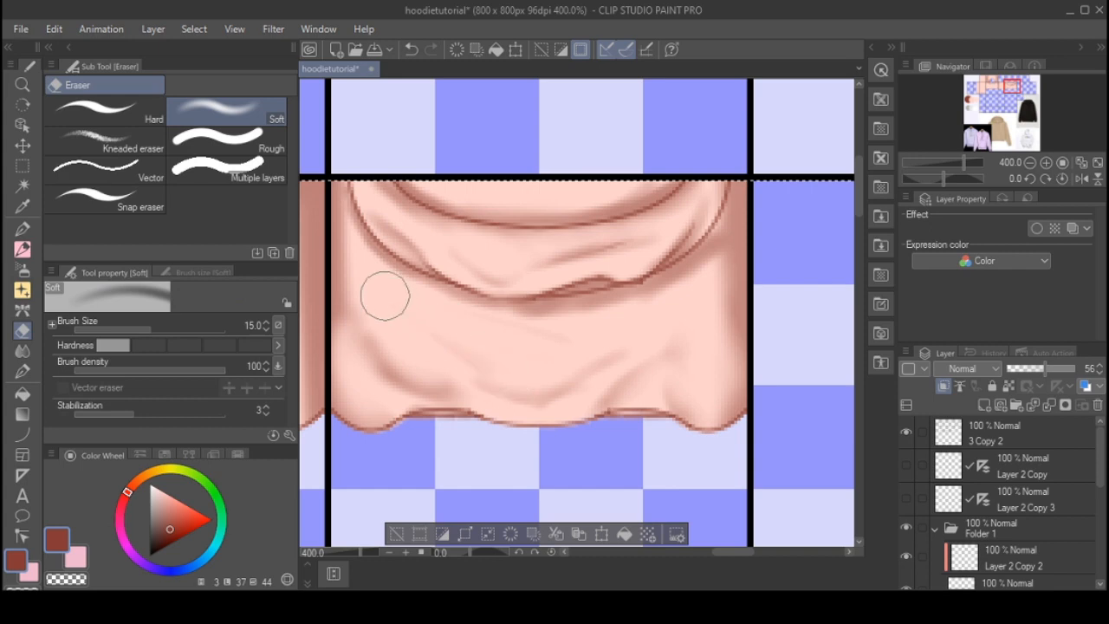
- Airbrush soft folds above the side panel's hem with a brush around size 8, undo the last stroke, and switch to the soft eraser
scroll(599, 376, "down", 2)
scroll(667, 312, "down", 3)
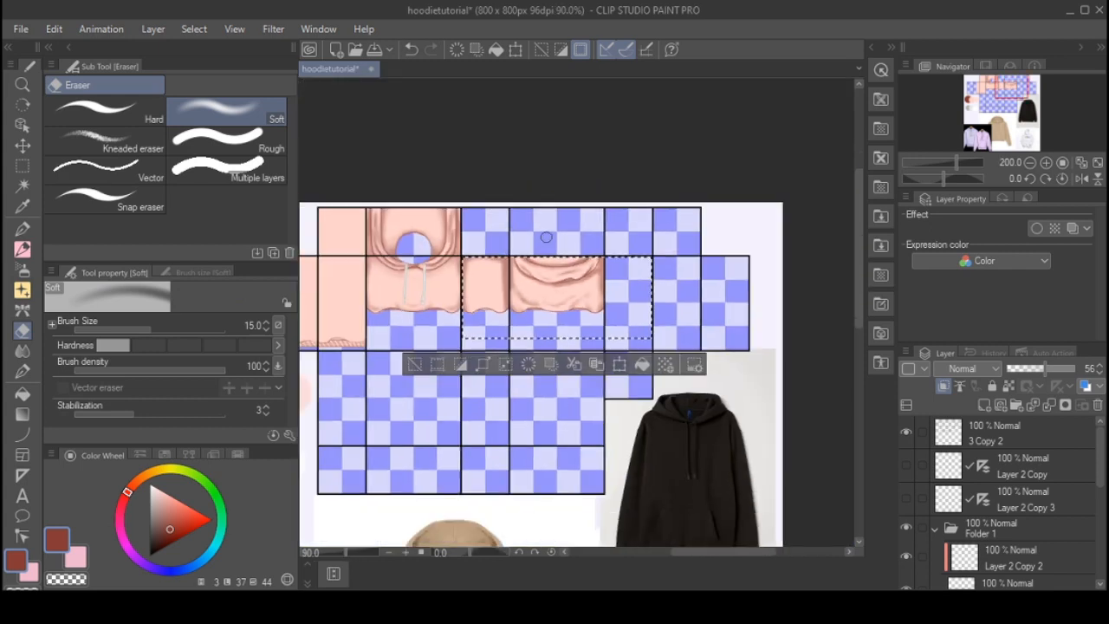
scroll(408, 235, "up", 3)
left_click(23, 271)
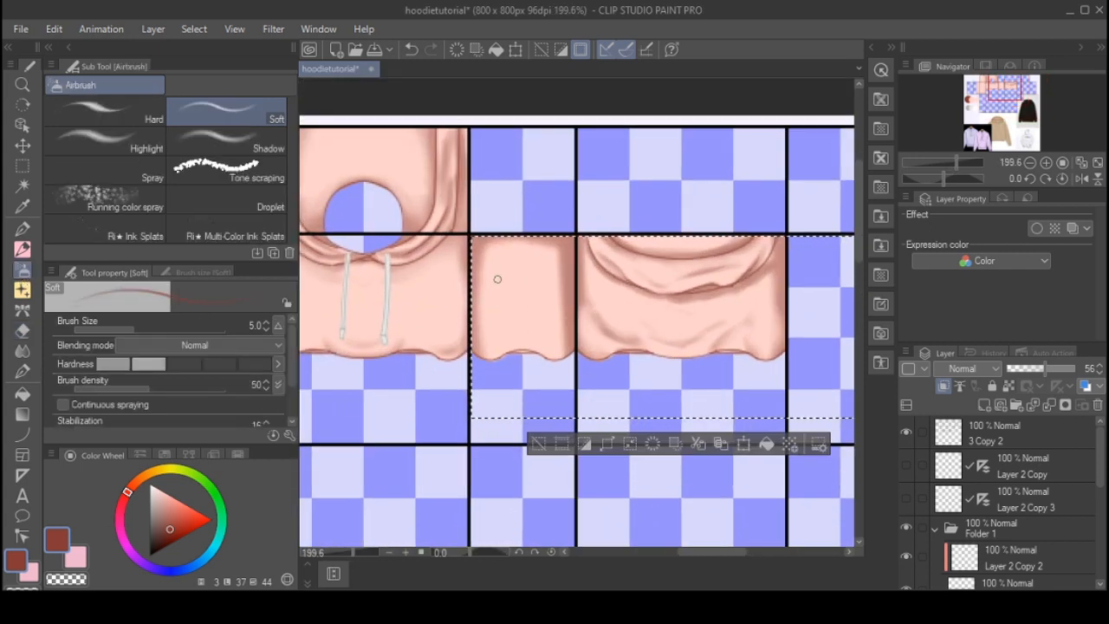
scroll(520, 295, "up", 2)
key("bracketright")
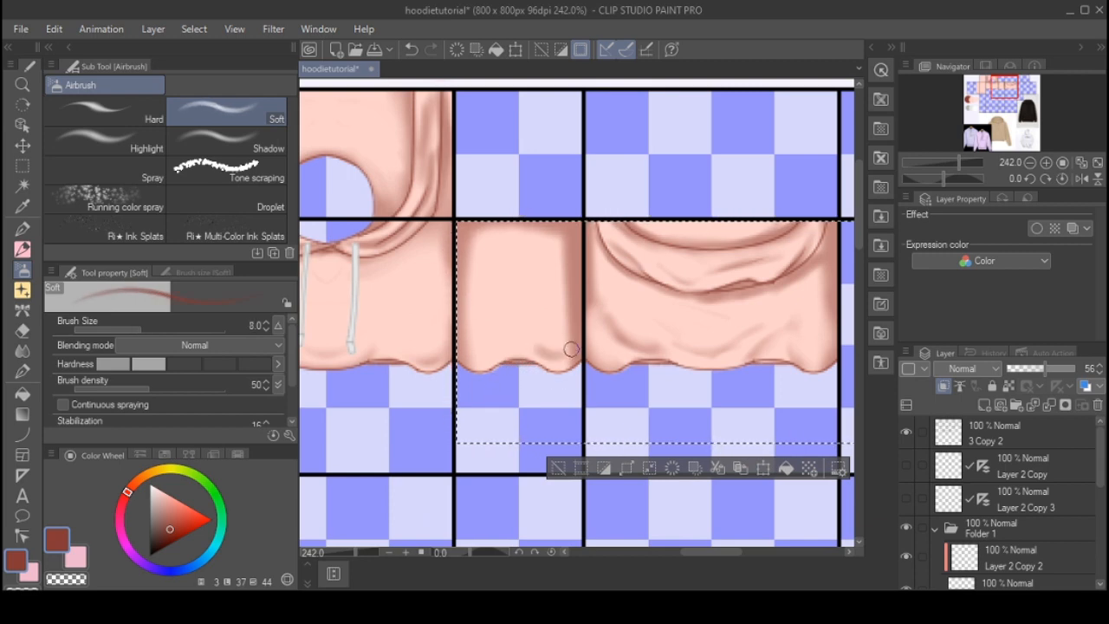
key("bracketright")
key("bracketright")
mouse_move(544, 333)
left_mouse_down()
mouse_move(555, 295)
mouse_move(553, 308)
mouse_move(495, 328)
mouse_move(512, 339)
mouse_move(473, 350)
mouse_move(492, 338)
mouse_move(502, 335)
mouse_move(467, 360)
mouse_move(478, 312)
mouse_move(518, 336)
mouse_move(512, 349)
mouse_move(502, 342)
mouse_move(488, 305)
mouse_move(530, 347)
mouse_move(511, 323)
mouse_move(518, 307)
mouse_move(516, 322)
mouse_move(550, 309)
mouse_move(544, 338)
left_mouse_up()
key("ctrl+z")
key("e")
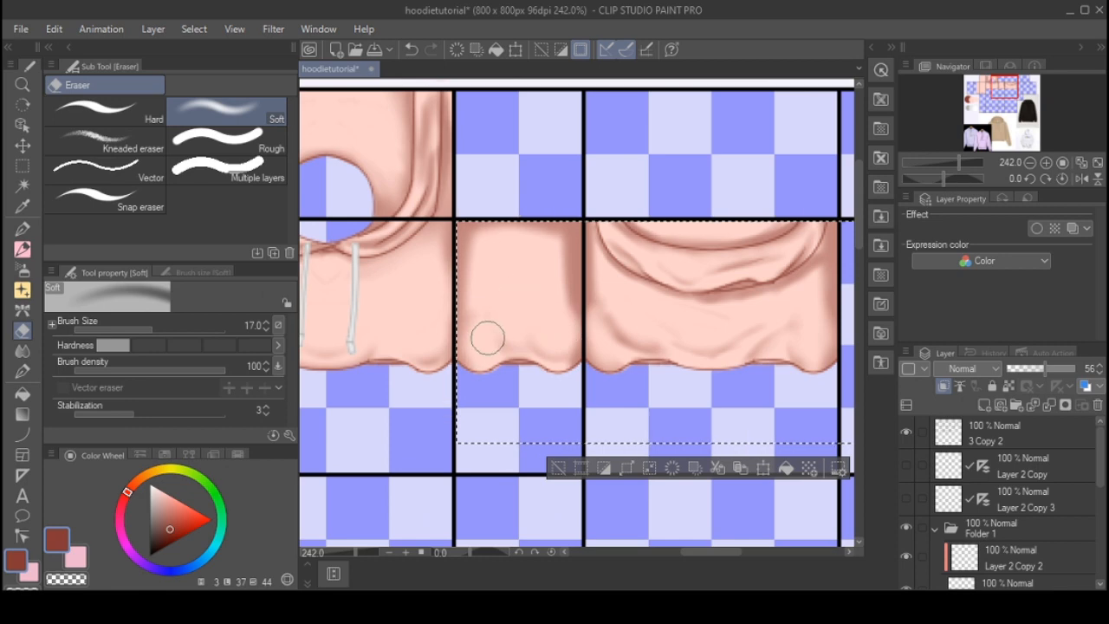
- Airbrush small folds and a diagonal crease on the side panel at size 7, blending them with the soft eraser at size 15
scroll(626, 285, "up", 5)
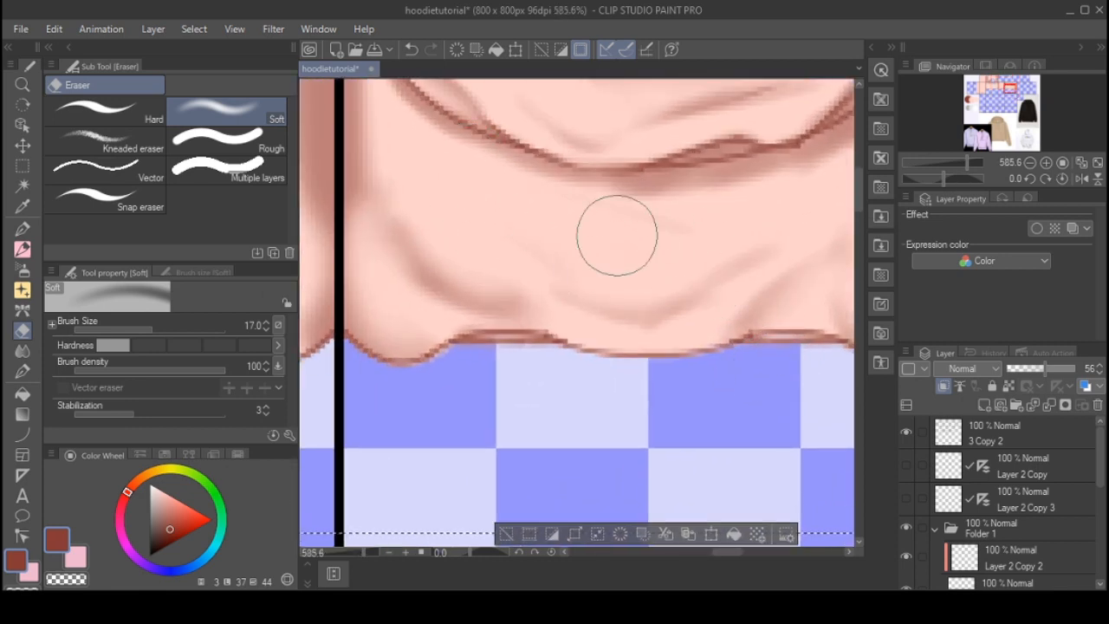
scroll(607, 358, "down", 7)
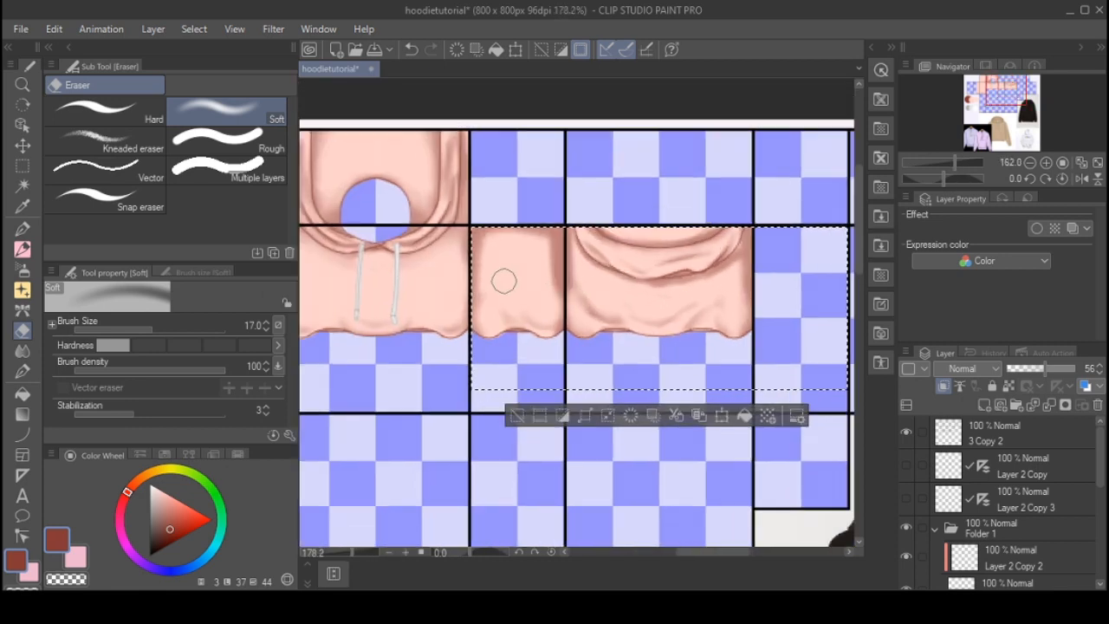
scroll(504, 280, "up", 5)
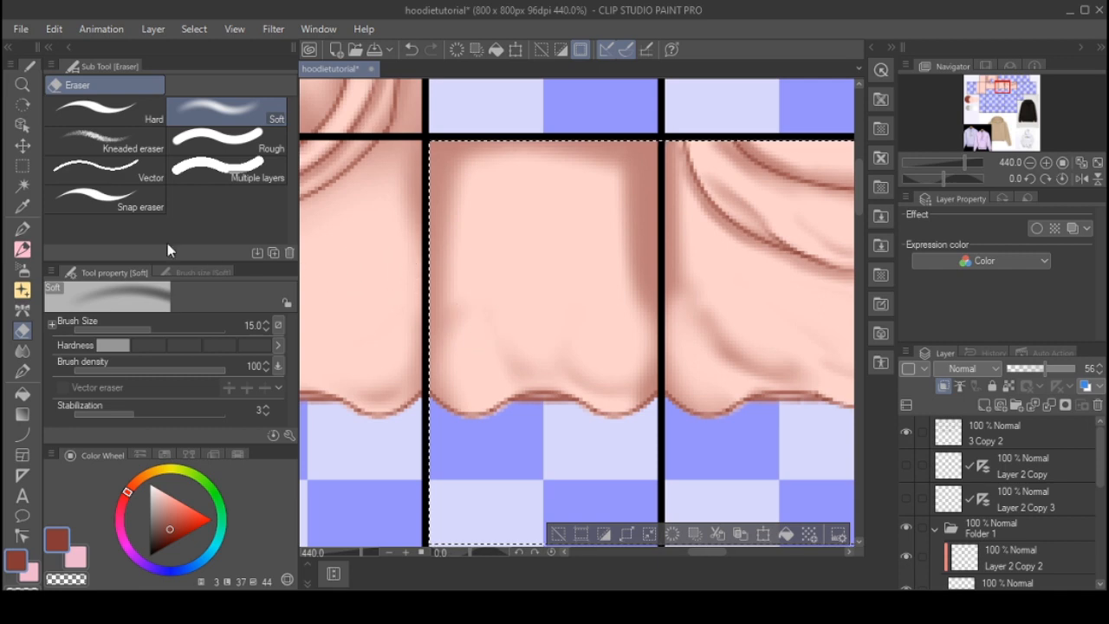
left_click(22, 270)
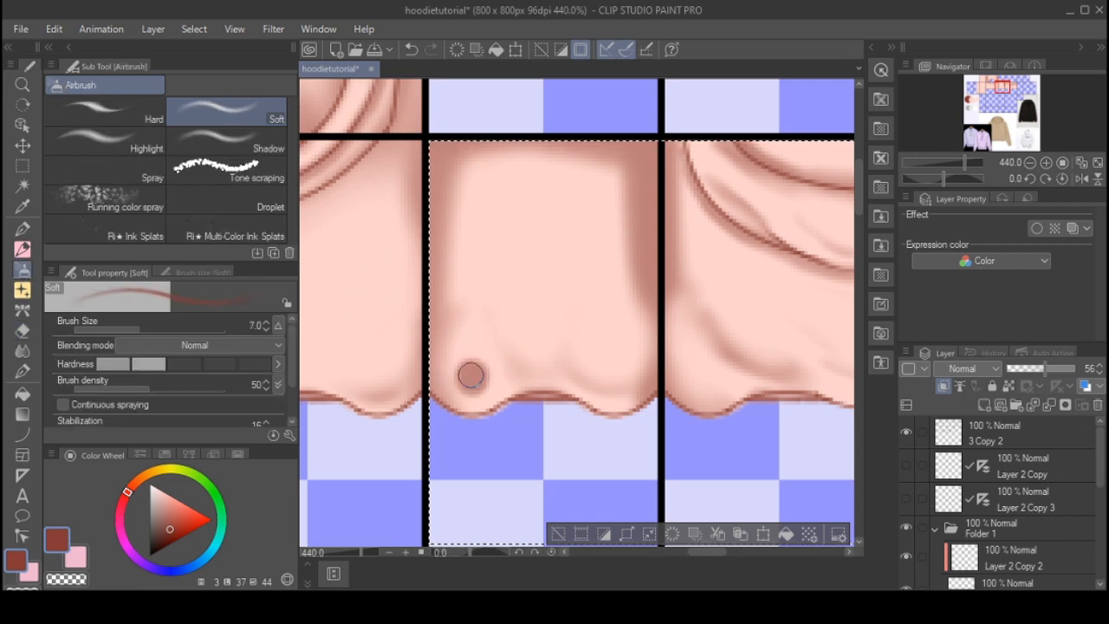
key("e")
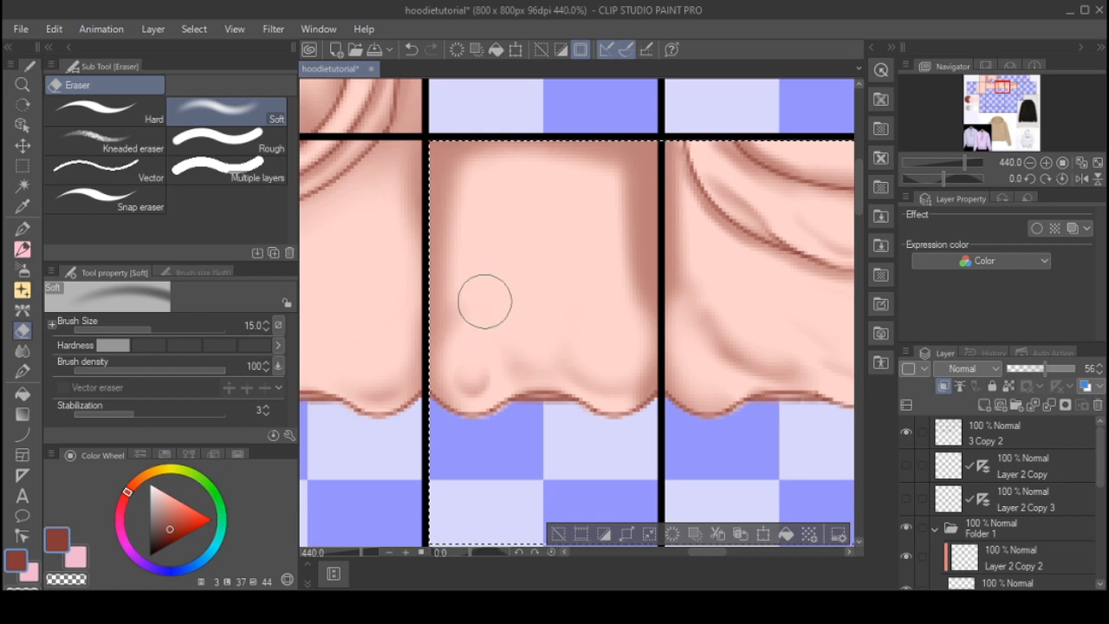
left_click(23, 270)
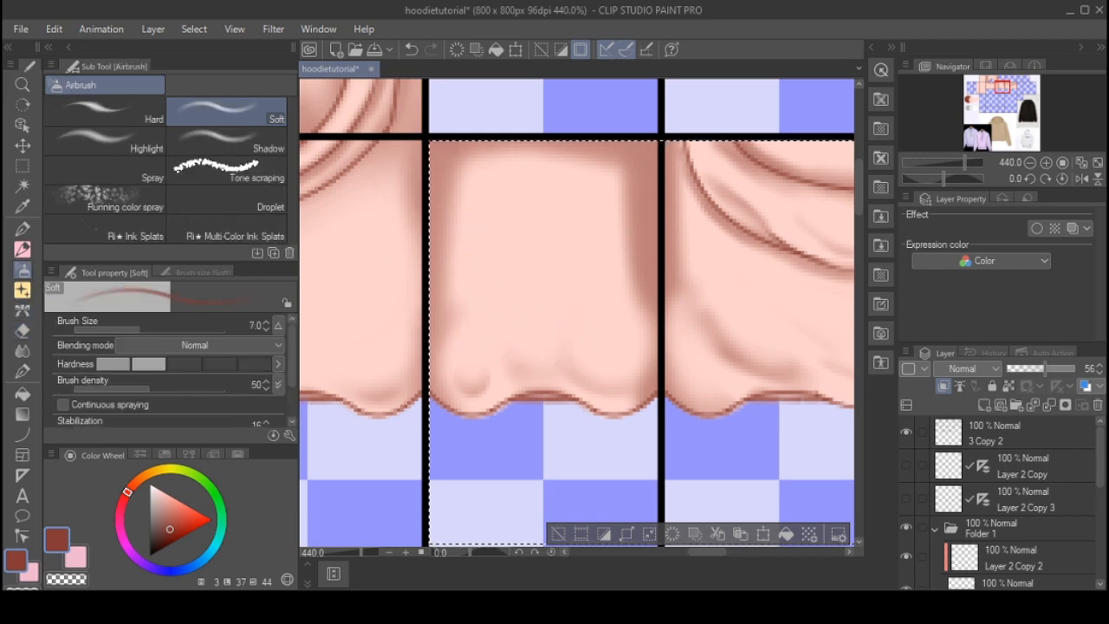
mouse_move(555, 321)
left_mouse_down()
mouse_move(618, 225)
mouse_move(568, 305)
mouse_move(604, 231)
mouse_move(502, 225)
mouse_move(524, 251)
mouse_move(505, 274)
mouse_move(597, 199)
mouse_move(513, 276)
mouse_move(591, 213)
mouse_move(566, 295)
mouse_move(547, 309)
mouse_move(558, 250)
left_mouse_up()
key("e")
scroll(557, 251, "down", 8)
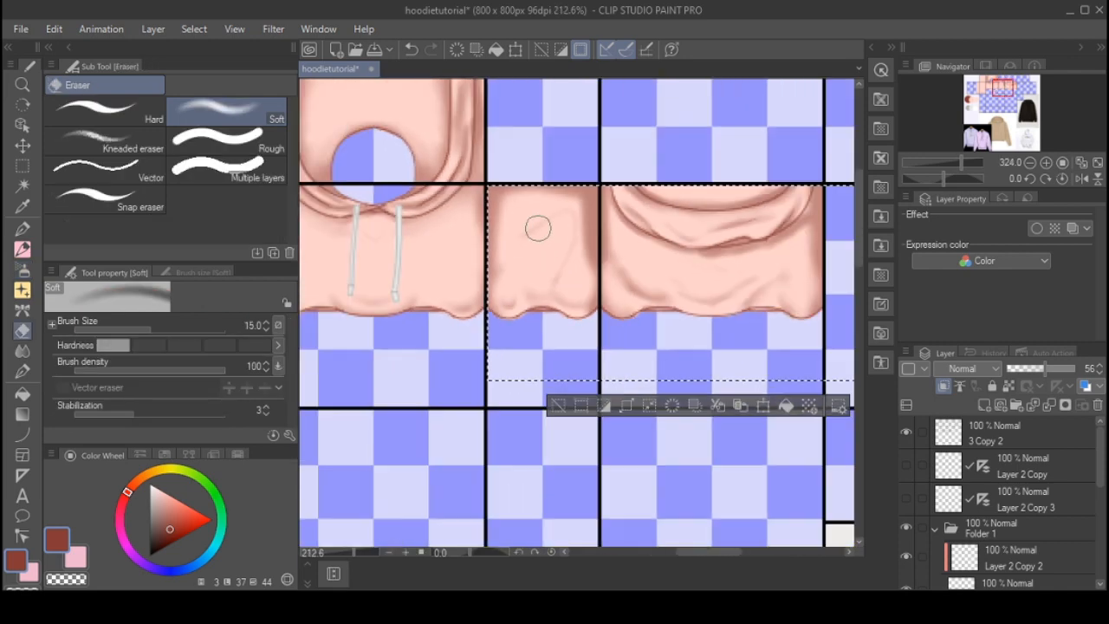
- Replace the current selection with a rectangular one around the plain panels beside the front panel, and switch to the soft Airbrush
scroll(566, 240, "up", 4)
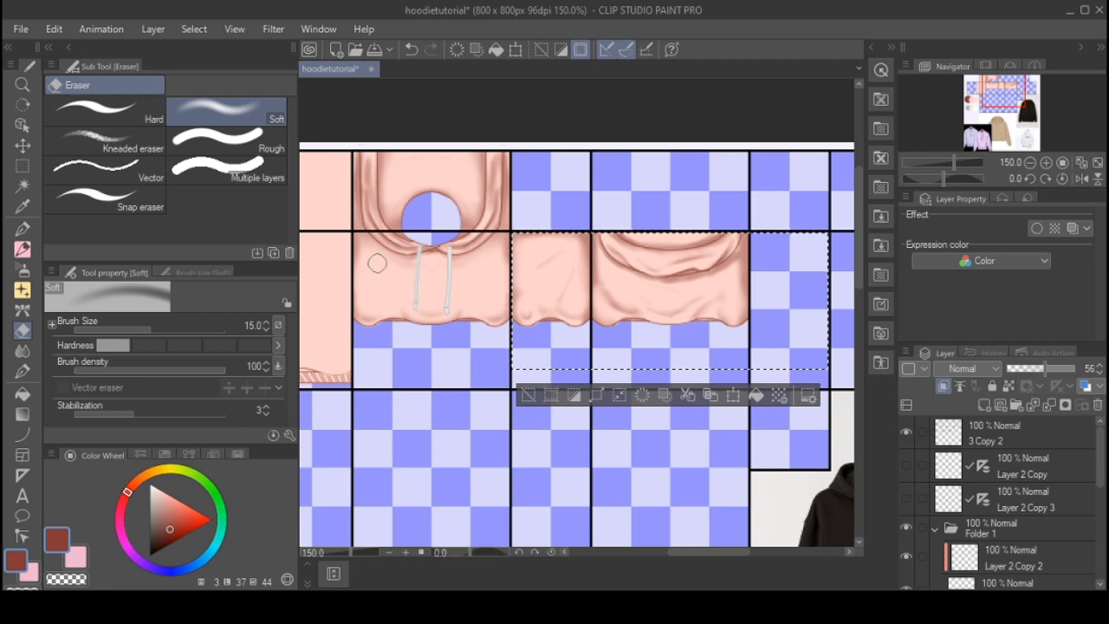
key("m")
key("ctrl+d")
scroll(411, 199, "down", 4)
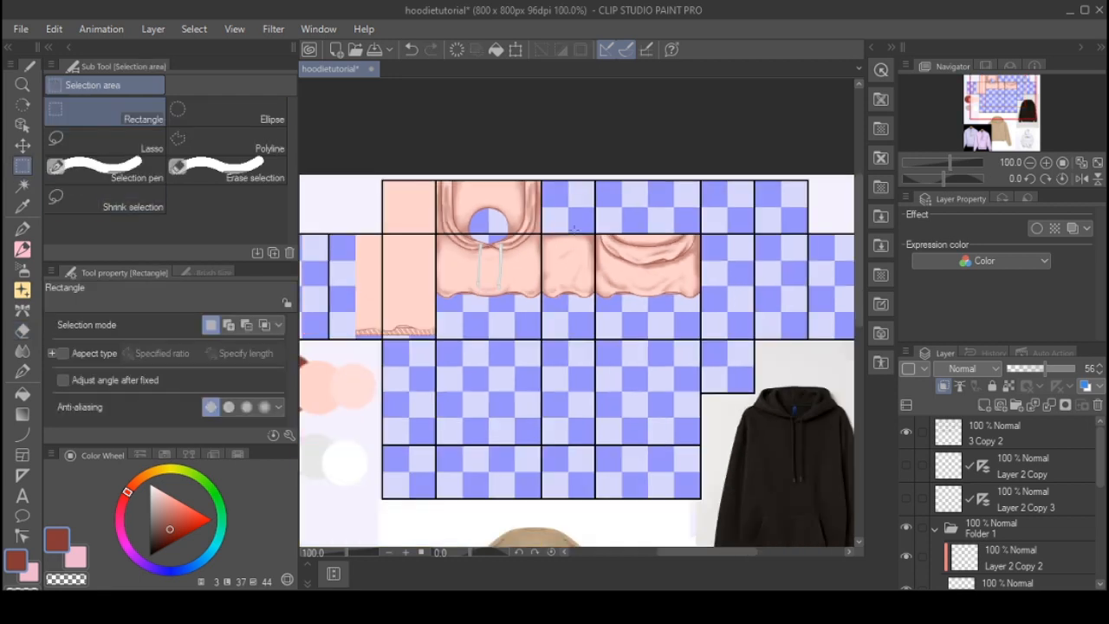
scroll(406, 148, "up", 3)
scroll(425, 225, "up", 2)
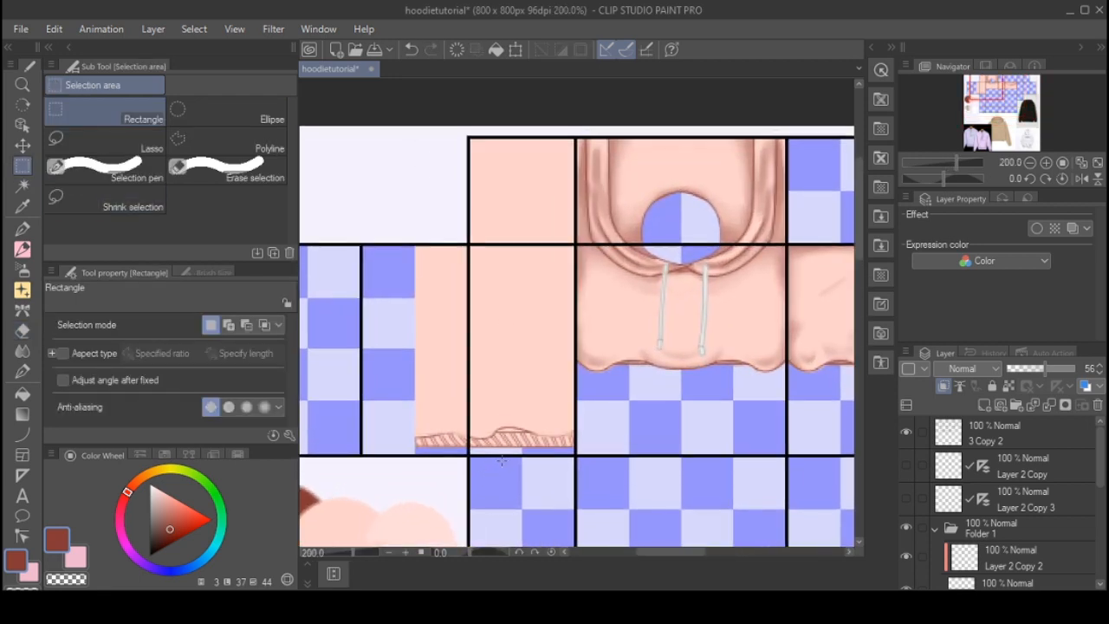
left_click_drag(568, 379, 394, 121)
left_click(24, 270)
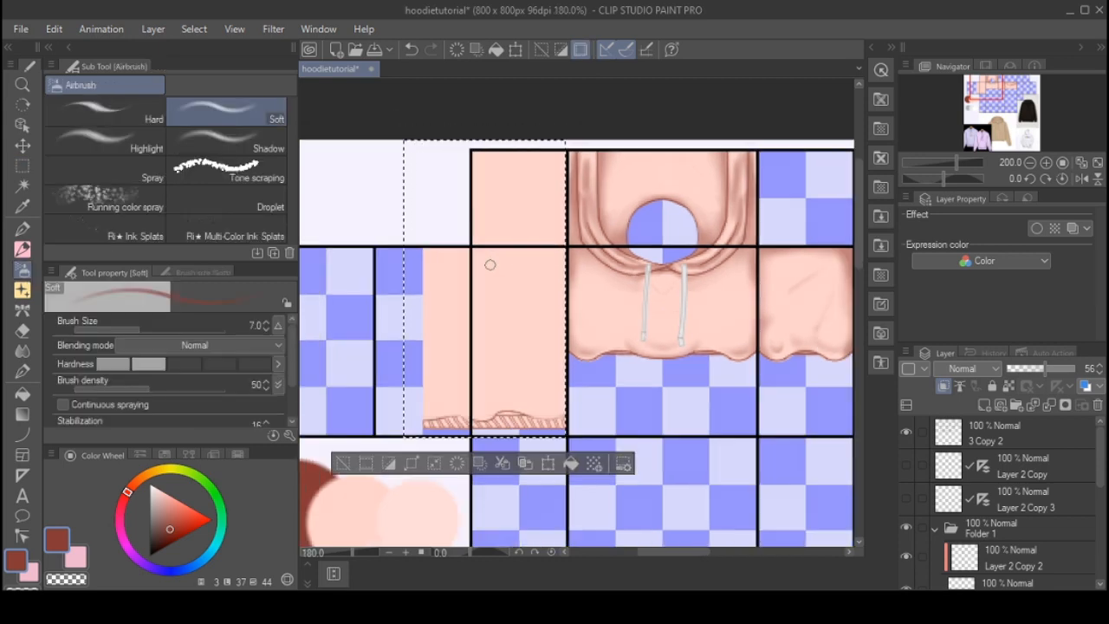
scroll(491, 257, "down", 1)
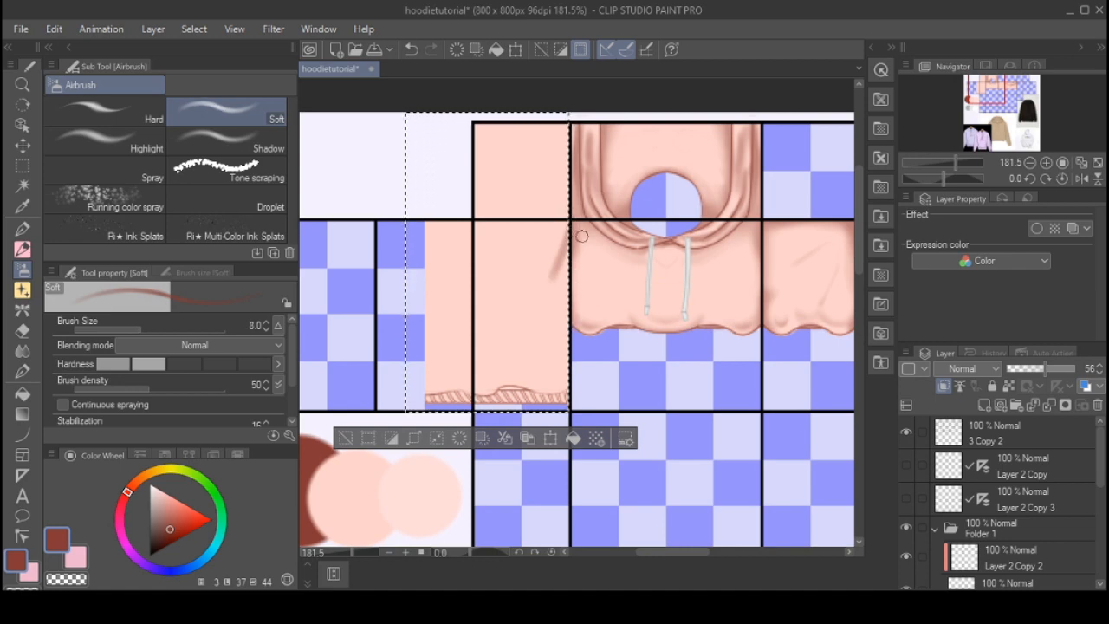
- Draw a curved seam line across the upper part of both sleeve panels on the Monochrome Copy layer, using the Curve tool at size 1.5
scroll(1005, 487, "down", 3)
left_click(991, 500)
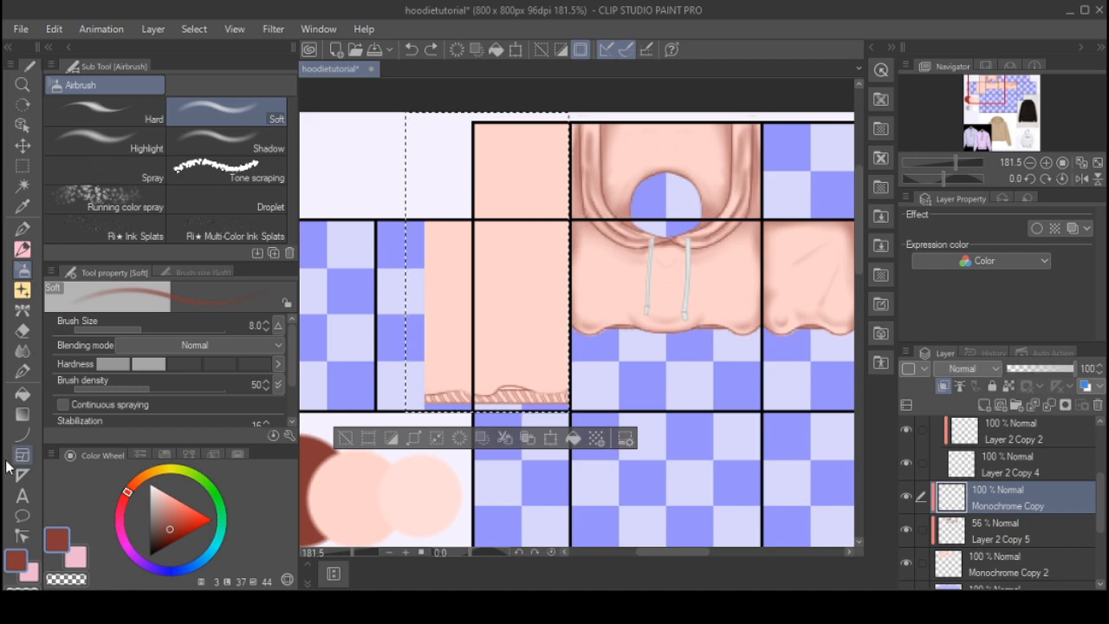
left_click(22, 433)
scroll(577, 266, "up", 3)
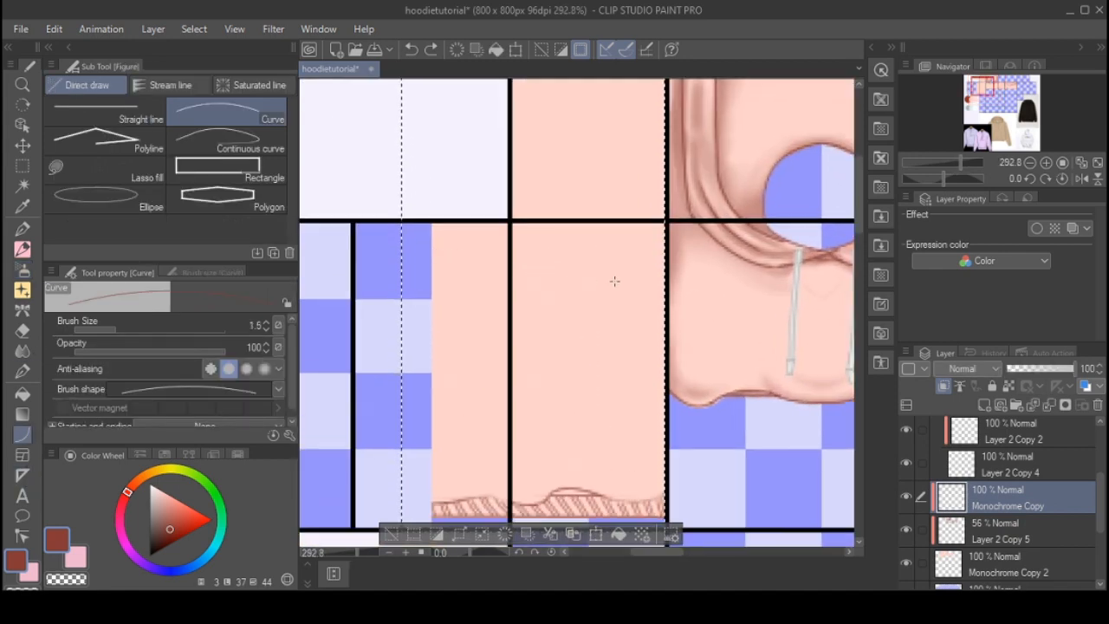
mouse_move(665, 282)
left_mouse_down()
mouse_move(507, 235)
mouse_move(433, 237)
left_mouse_up()
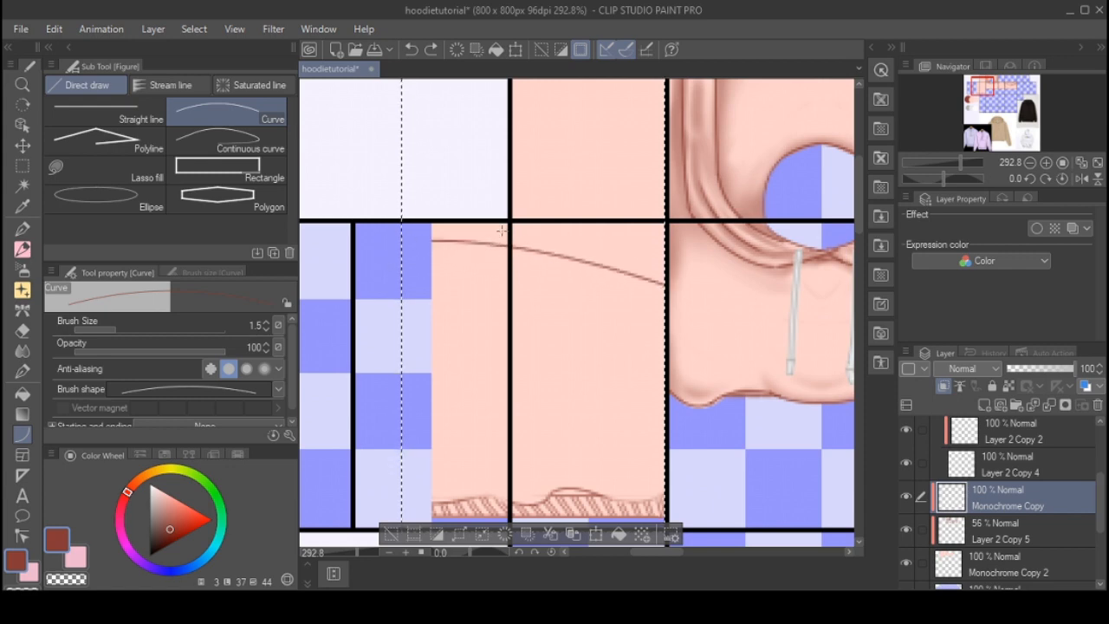
scroll(344, 127, "down", 5)
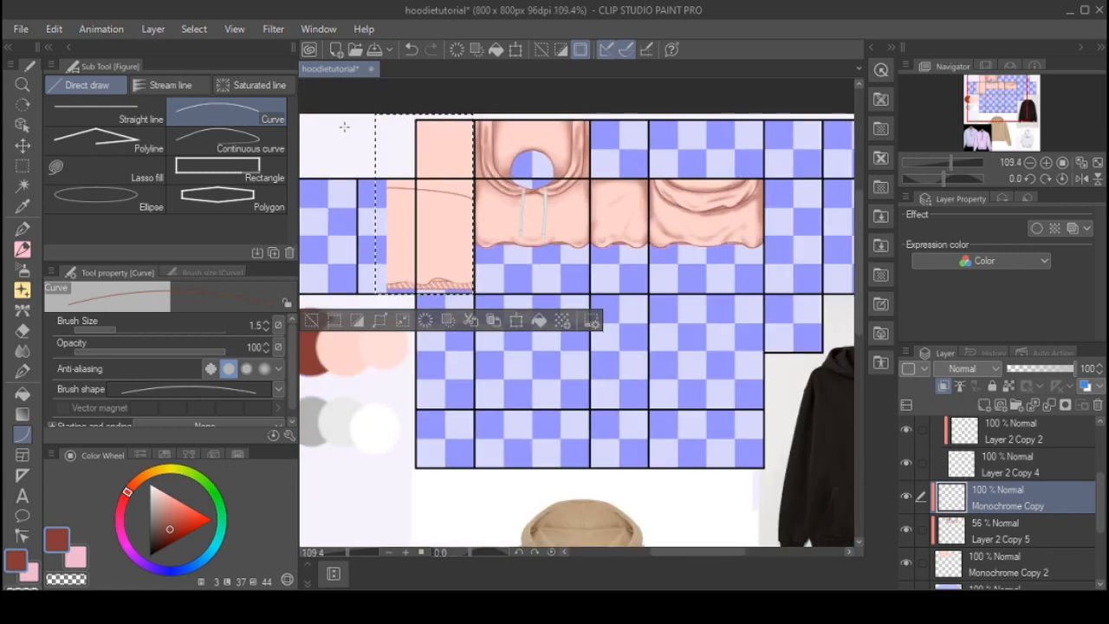
scroll(482, 149, "up", 5)
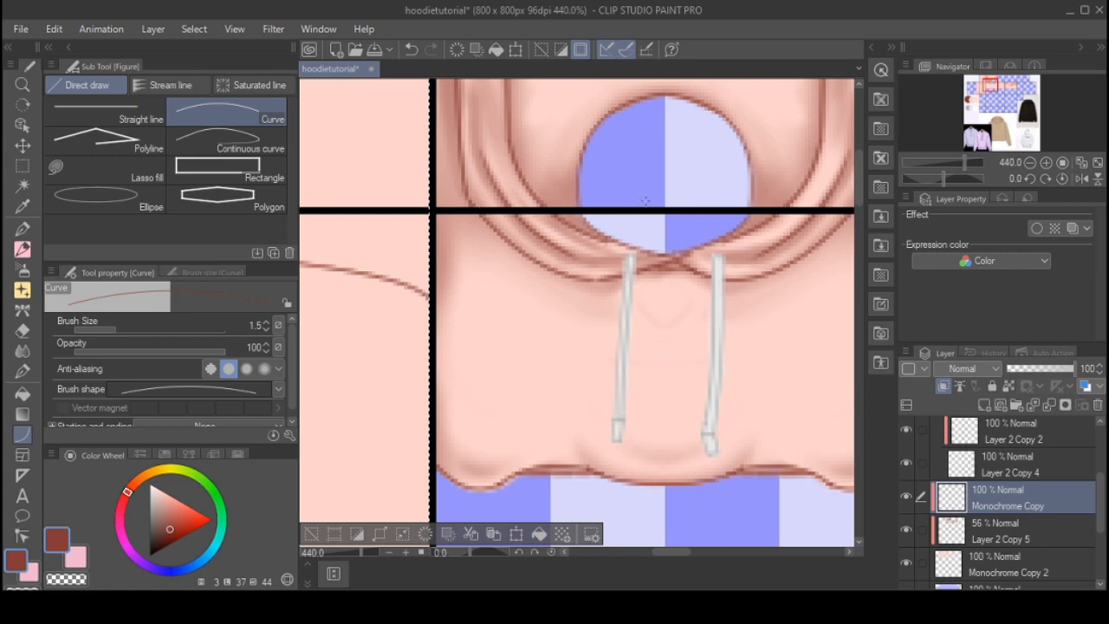
scroll(630, 208, "down", 2)
scroll(631, 208, "down", 1)
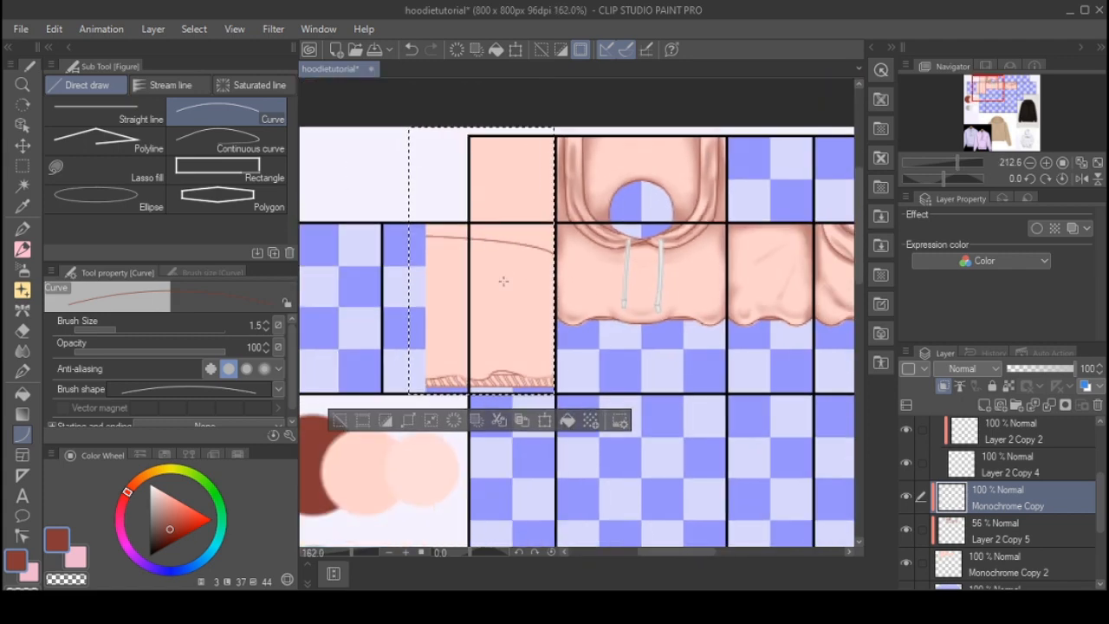
- On Layer 2 Copy 5, airbrush soft shading along the lower sleeve panel's edge beside the front panel at size 15
left_click(976, 531)
key("b")
scroll(667, 281, "down", 1)
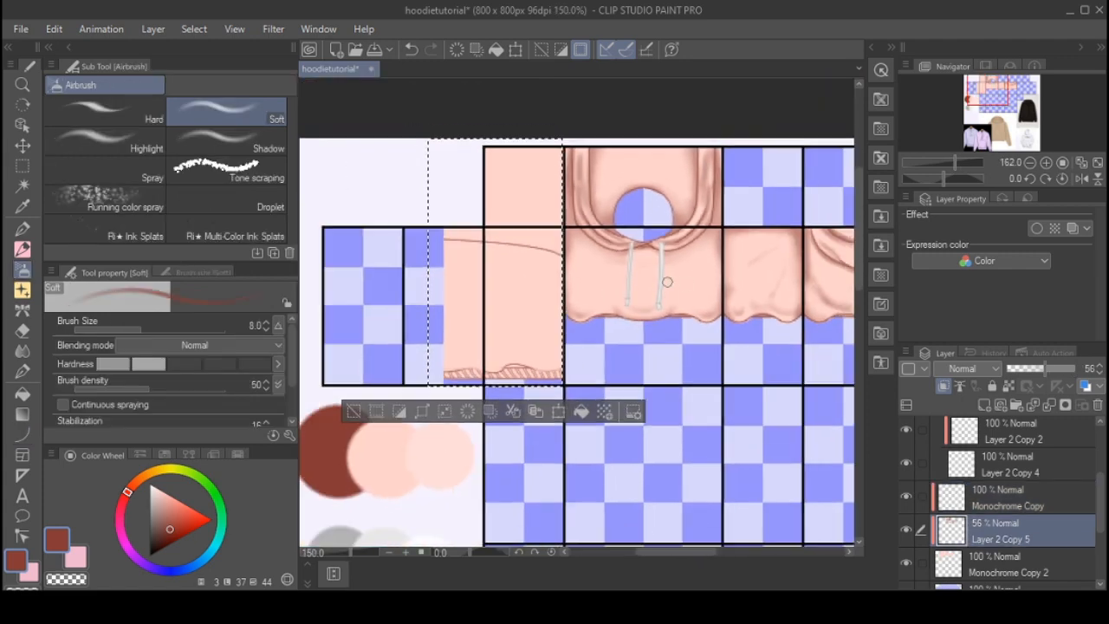
scroll(667, 282, "down", 2)
scroll(564, 364, "up", 4)
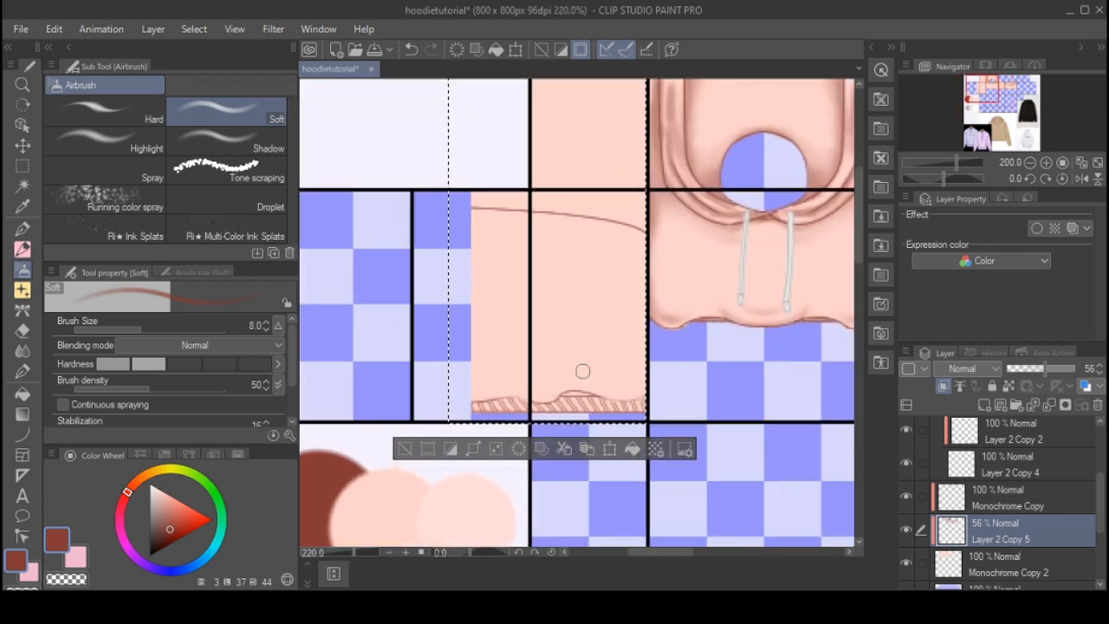
key("bracketleft")
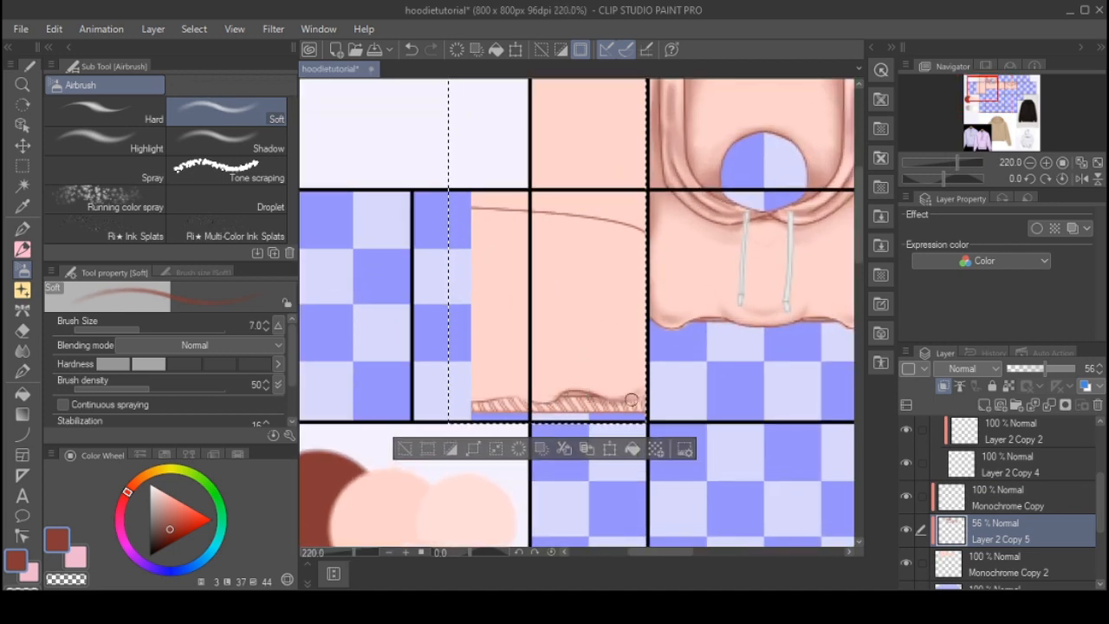
key("bracketright")
key("bracketright")
key("bracketright")
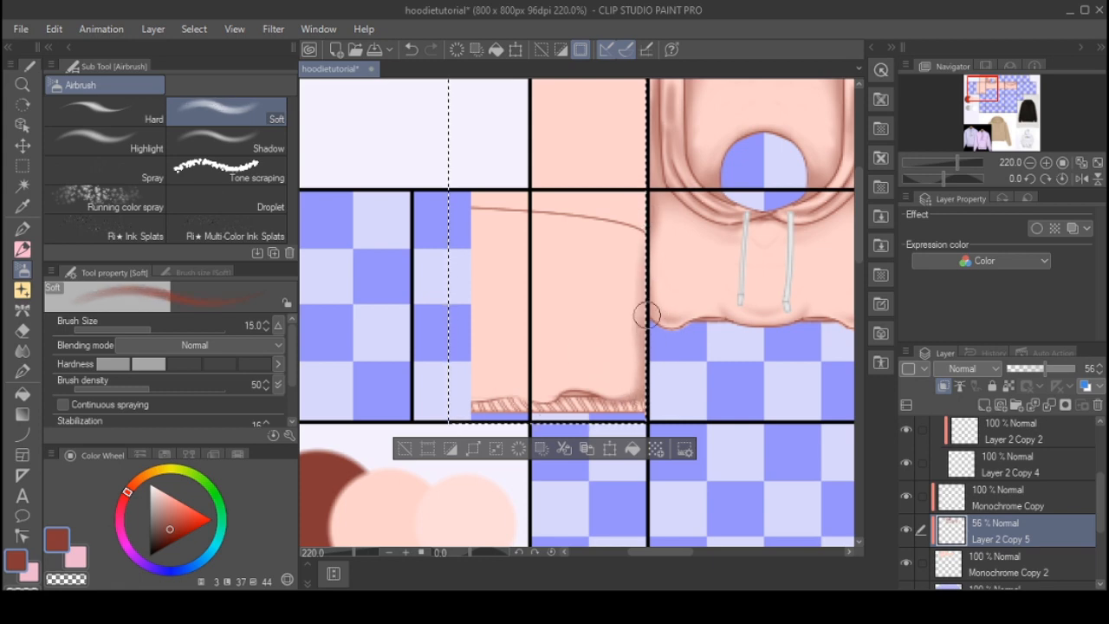
mouse_move(648, 292)
left_mouse_down()
mouse_move(633, 143)
mouse_move(656, 296)
left_mouse_up()
- Extend the edge shading up the upper sleeve panel at size 17, and shade along the border between the two lower sleeve panels
key("bracketright")
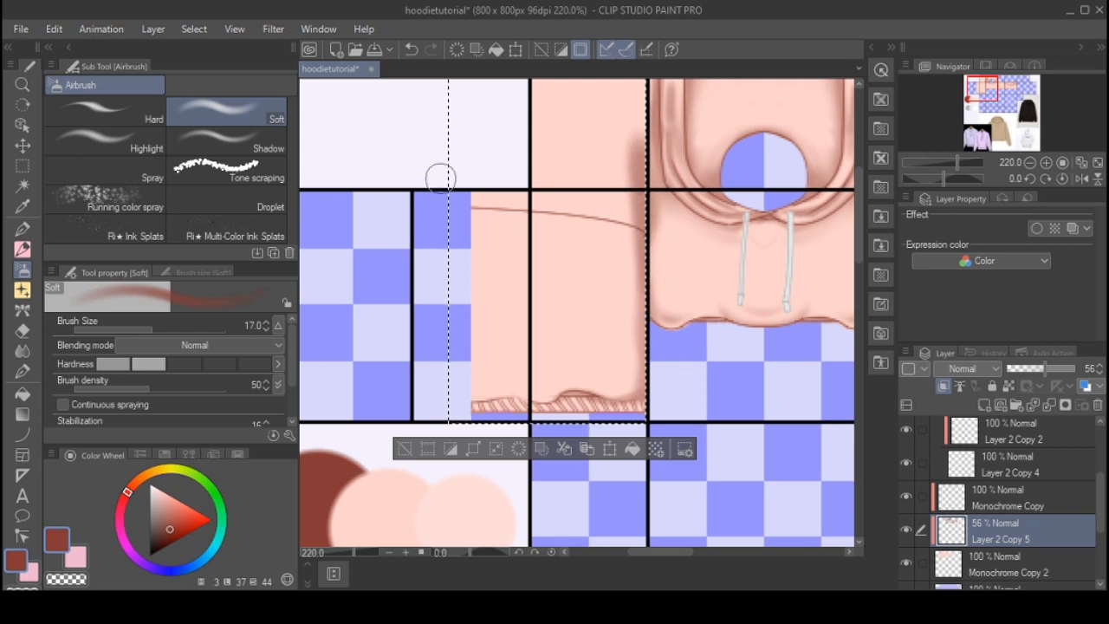
scroll(412, 241, "down", 3)
scroll(552, 118, "up", 3)
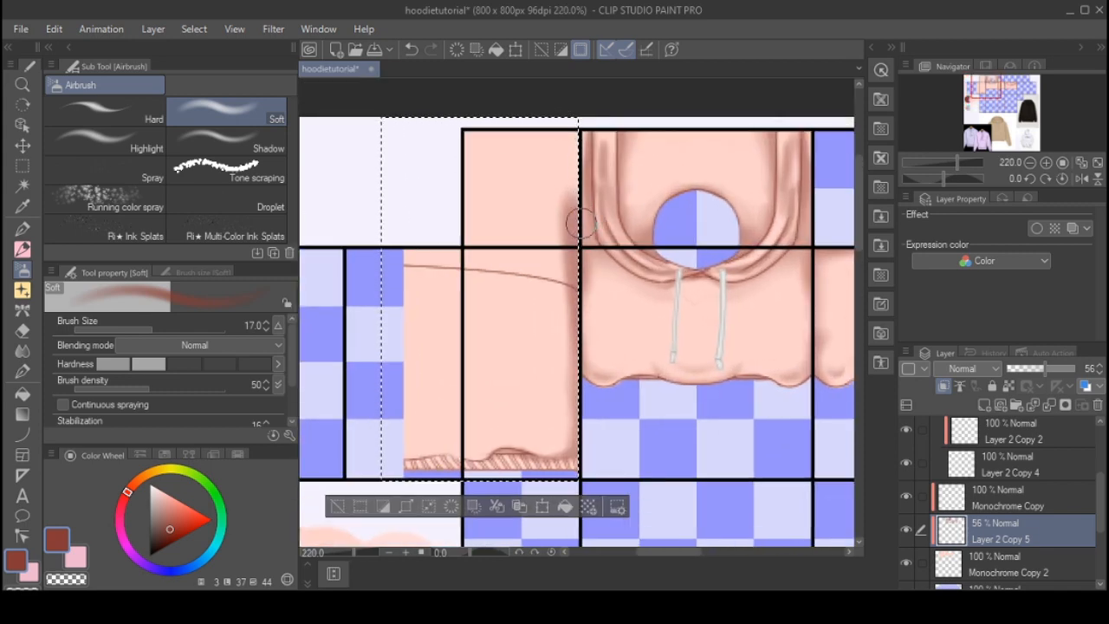
mouse_move(581, 224)
left_mouse_down()
mouse_move(573, 110)
mouse_move(574, 179)
mouse_move(576, 131)
mouse_move(578, 164)
left_mouse_up()
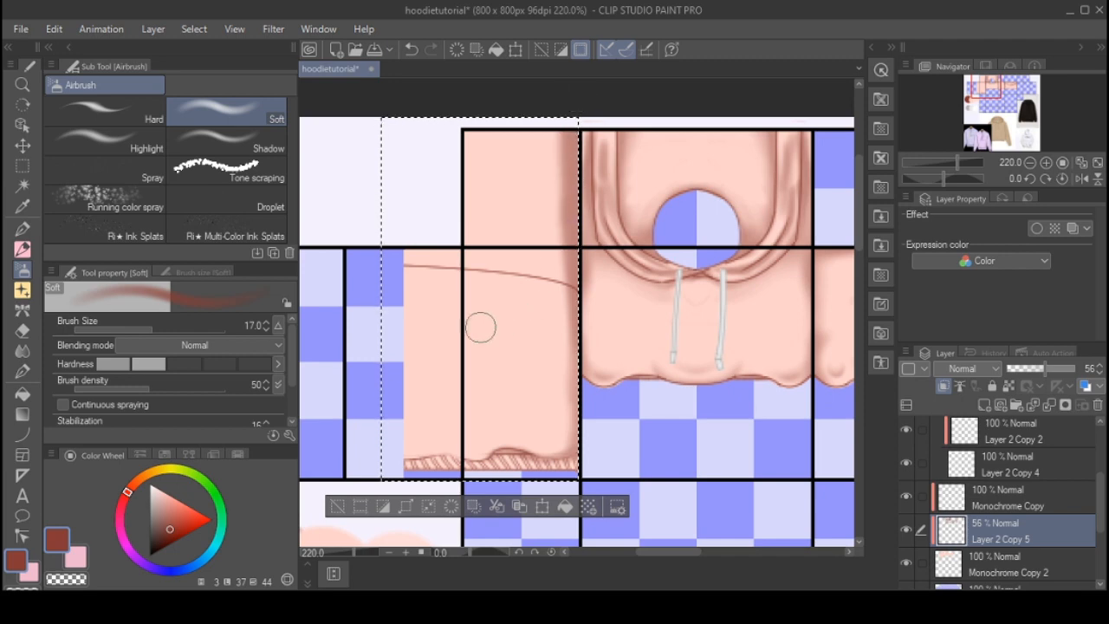
mouse_move(460, 129)
left_mouse_down()
mouse_move(461, 195)
mouse_move(460, 113)
mouse_move(469, 392)
mouse_move(466, 426)
mouse_move(461, 299)
mouse_move(460, 457)
mouse_move(461, 358)
mouse_move(473, 499)
mouse_move(459, 412)
mouse_move(464, 483)
left_mouse_up()
left_click_drag(454, 256, 396, 238)
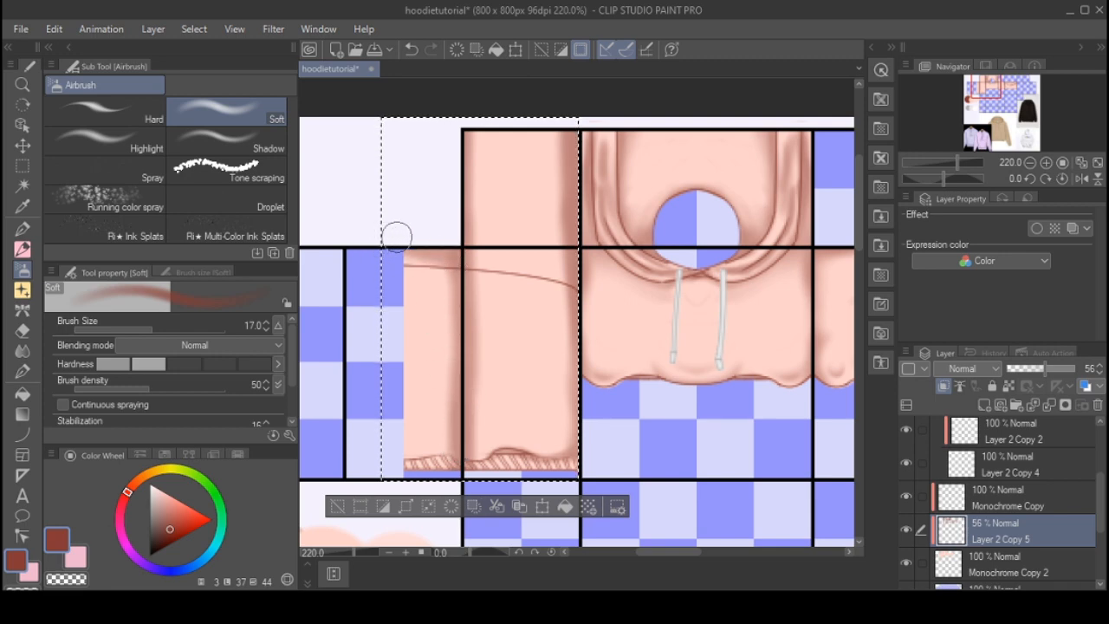
- Airbrush small diagonal creases around the sleeve's curved seam line with the brush reduced to size 7
key("bracketleft")
key("bracketleft")
key("bracketleft")
key("bracketleft")
key("bracketleft")
key("bracketleft")
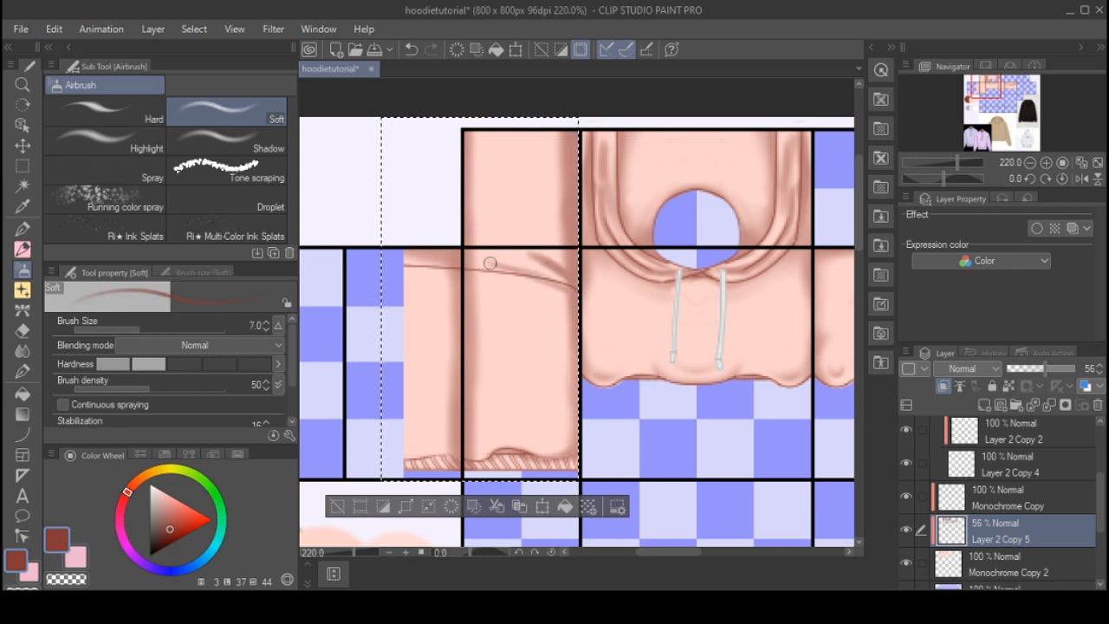
left_click_drag(490, 263, 566, 290)
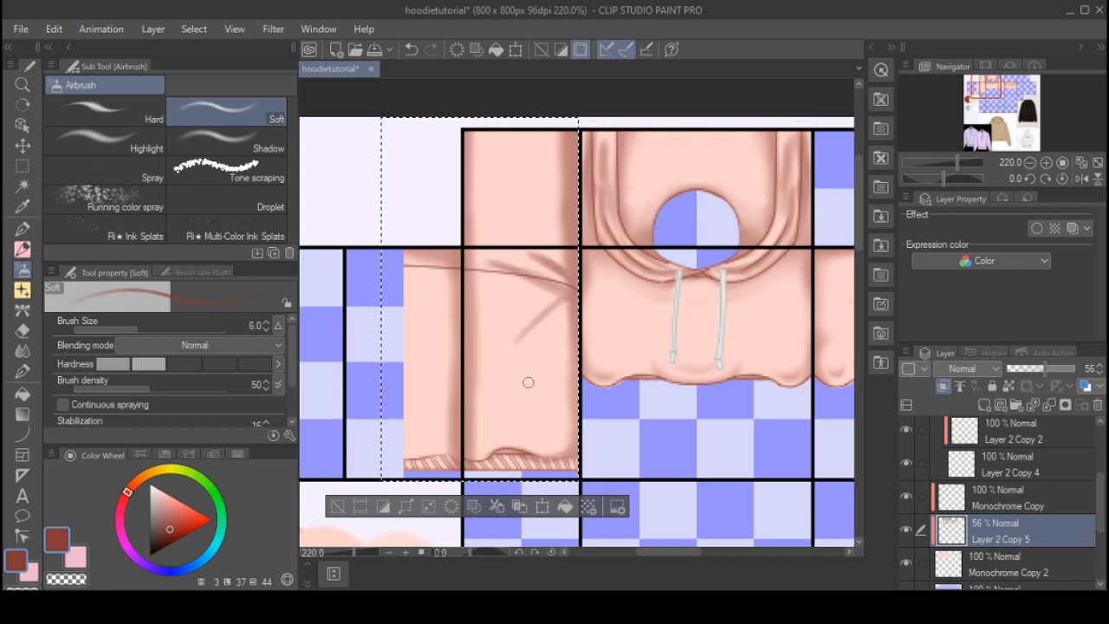
- Blend the creases around the sleeve seam with the soft eraser at size 15, undoing unwanted strokes, and return to the soft Airbrush
key("e")
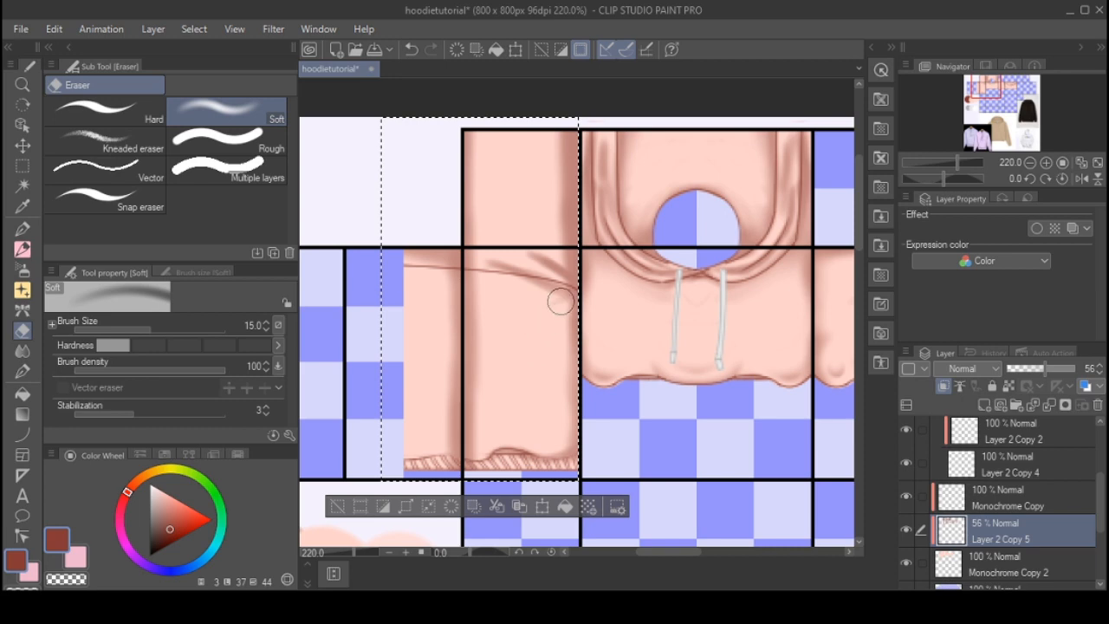
left_click_drag(543, 265, 567, 293)
key("ctrl+z")
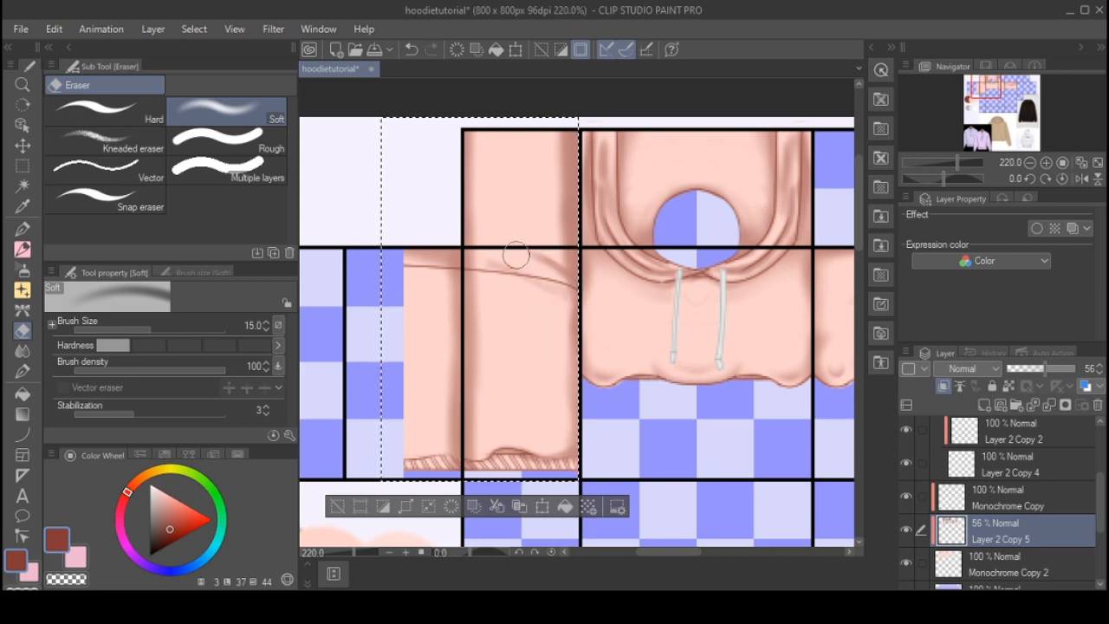
key("ctrl+z")
left_click_drag(558, 255, 560, 257)
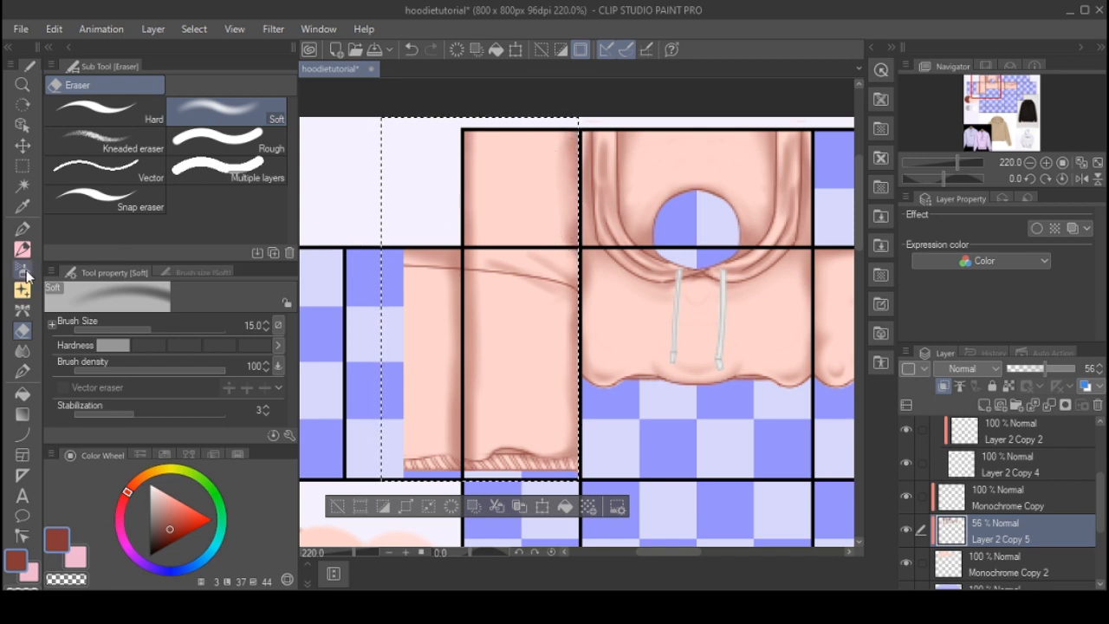
left_click(23, 271)
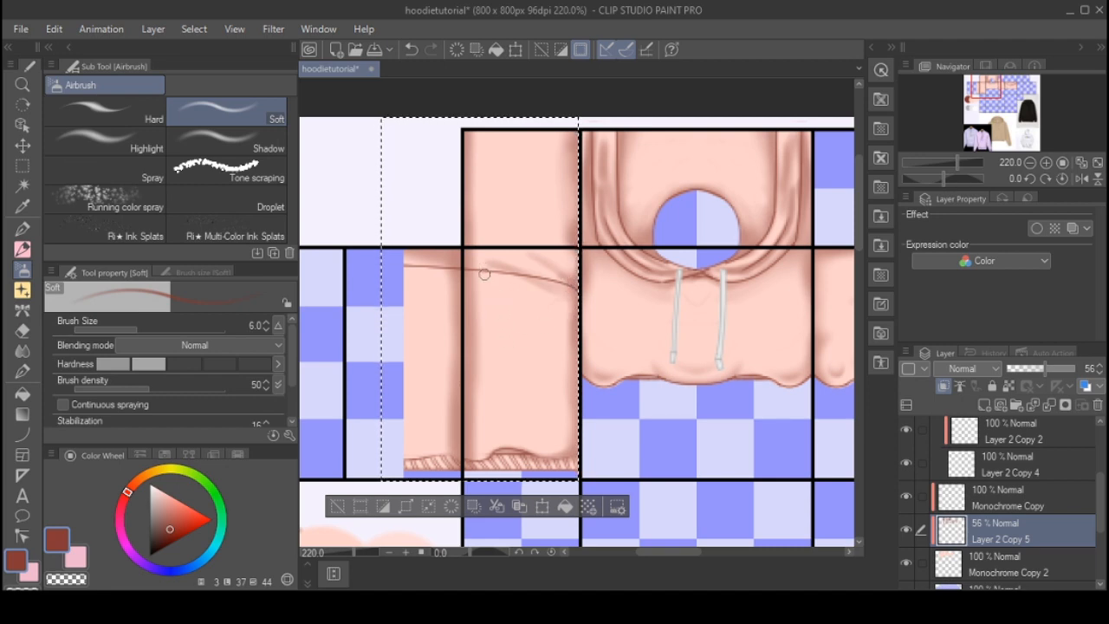
left_click_drag(565, 293, 540, 415)
left_click_drag(572, 333, 555, 437)
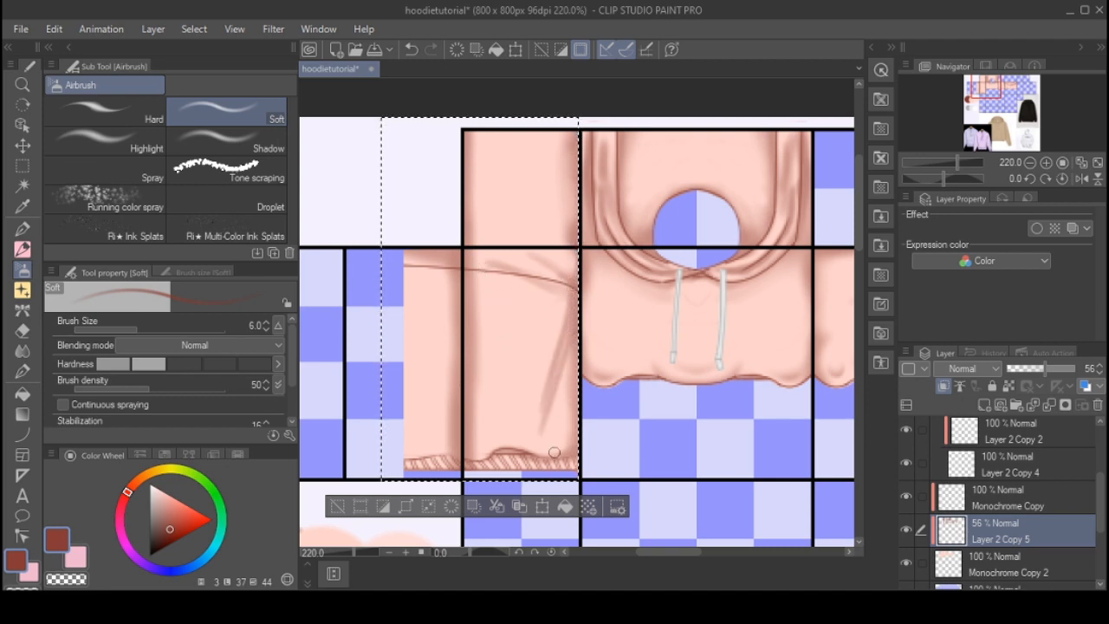
key("ctrl+z")
key("ctrl+z")
- Airbrush a short slanted fold along the sleeve's edge beside the front panel at size 6, and soften it with the soft eraser
left_click_drag(571, 336, 555, 411)
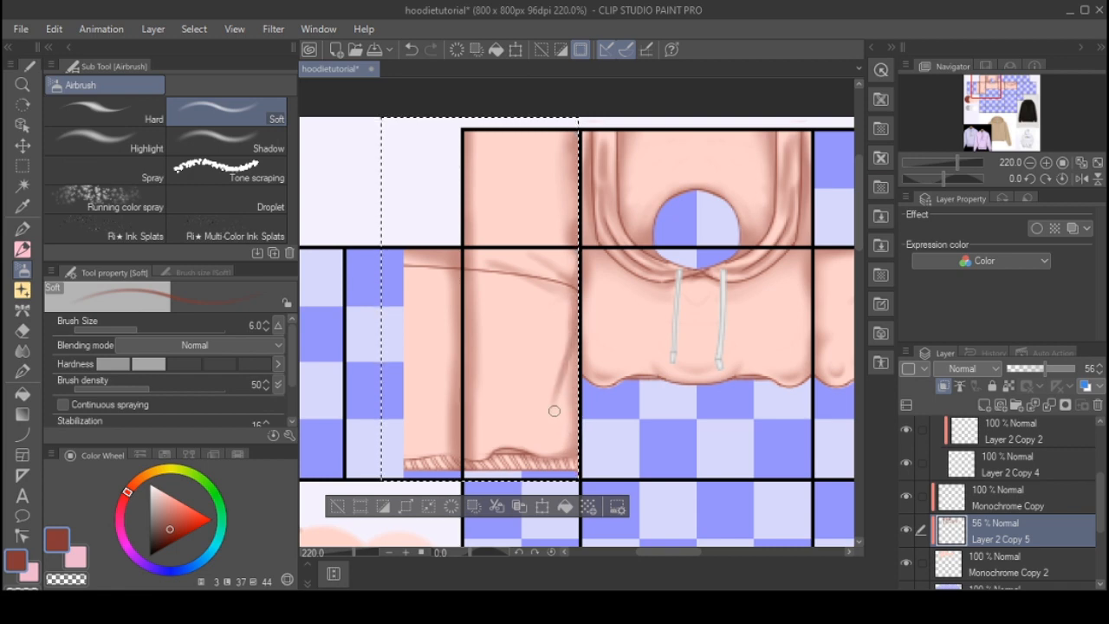
key("e")
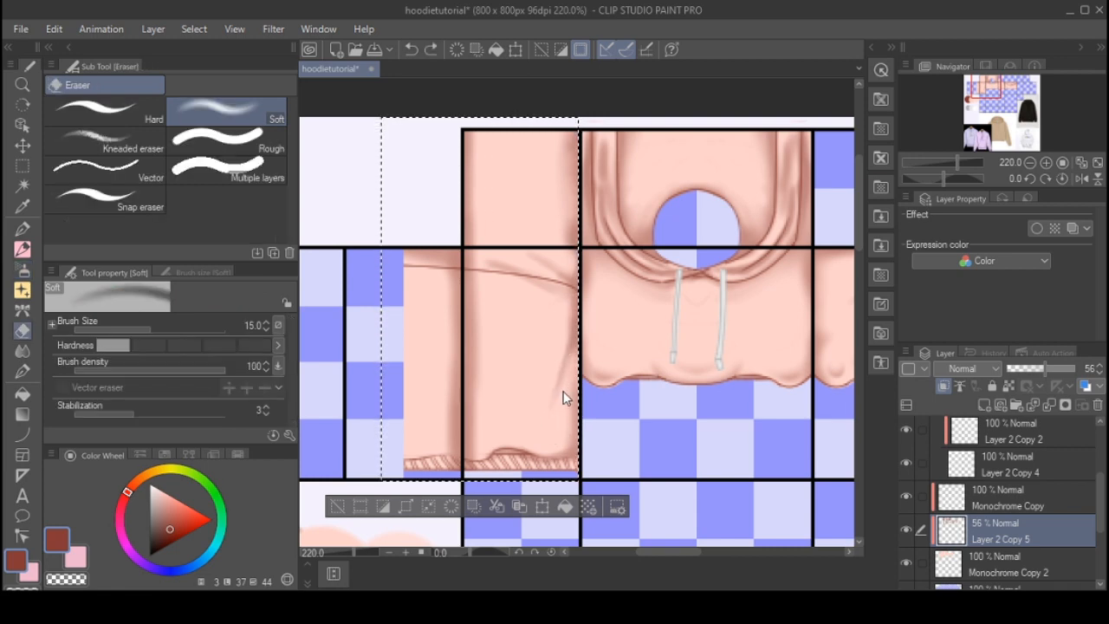
left_click(22, 249)
- Airbrush small folds just above the sleeve cuff at size 7, and blend them with the soft eraser at size 15
mouse_move(352, 388)
left_mouse_down()
mouse_move(231, 266)
mouse_move(295, 279)
mouse_move(325, 312)
left_mouse_up()
left_click(22, 269)
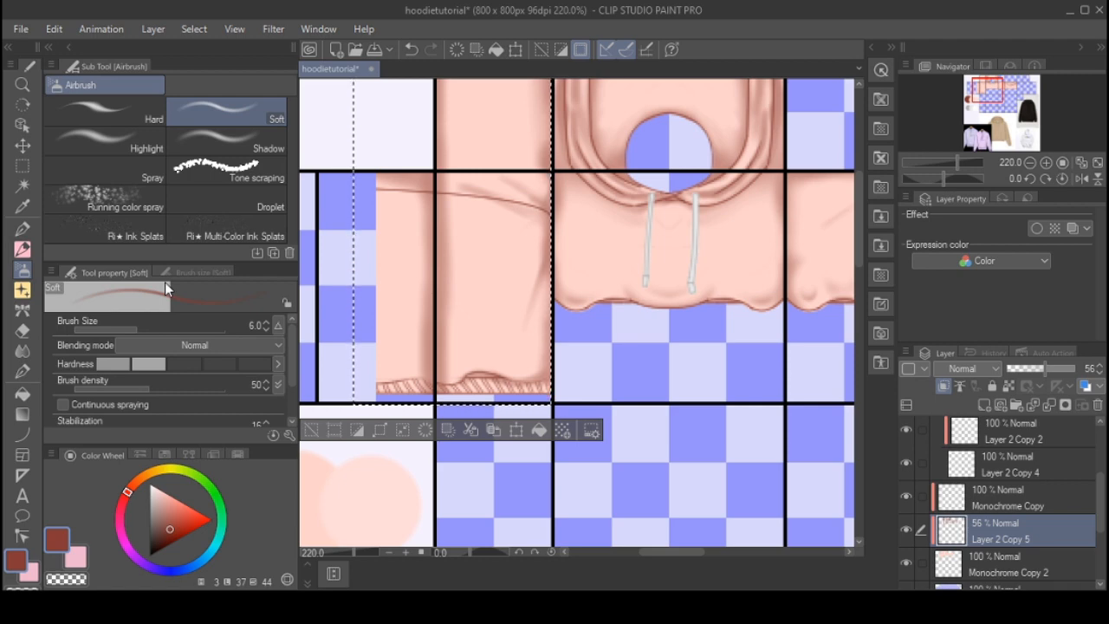
key("bracketleft")
key("bracketleft")
key("bracketleft")
key("bracketleft")
key("bracketleft")
key("bracketleft")
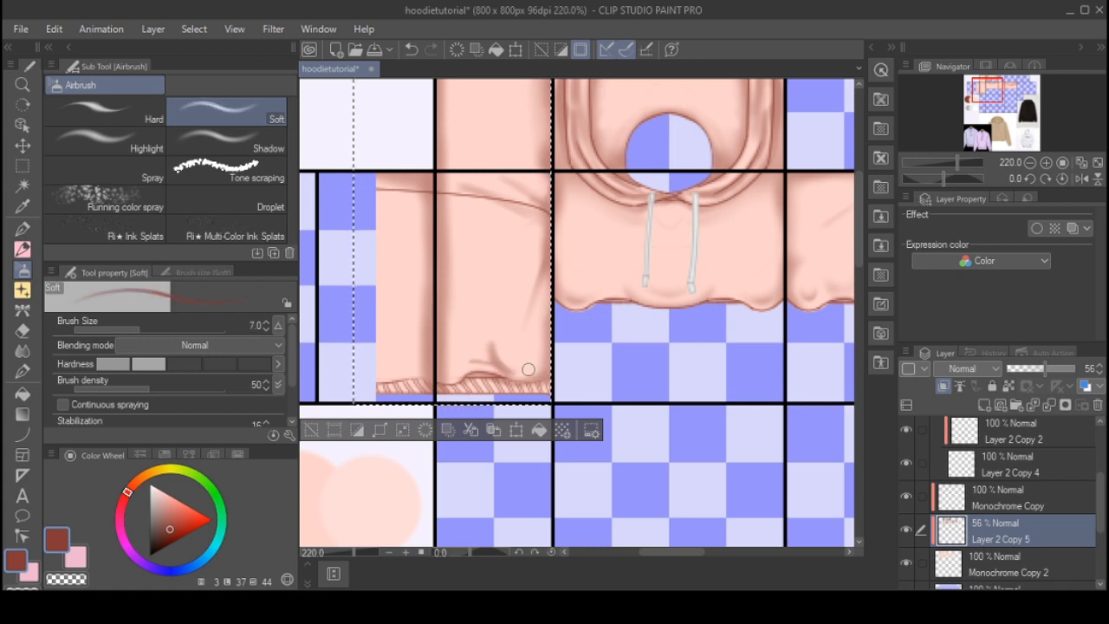
key("e")
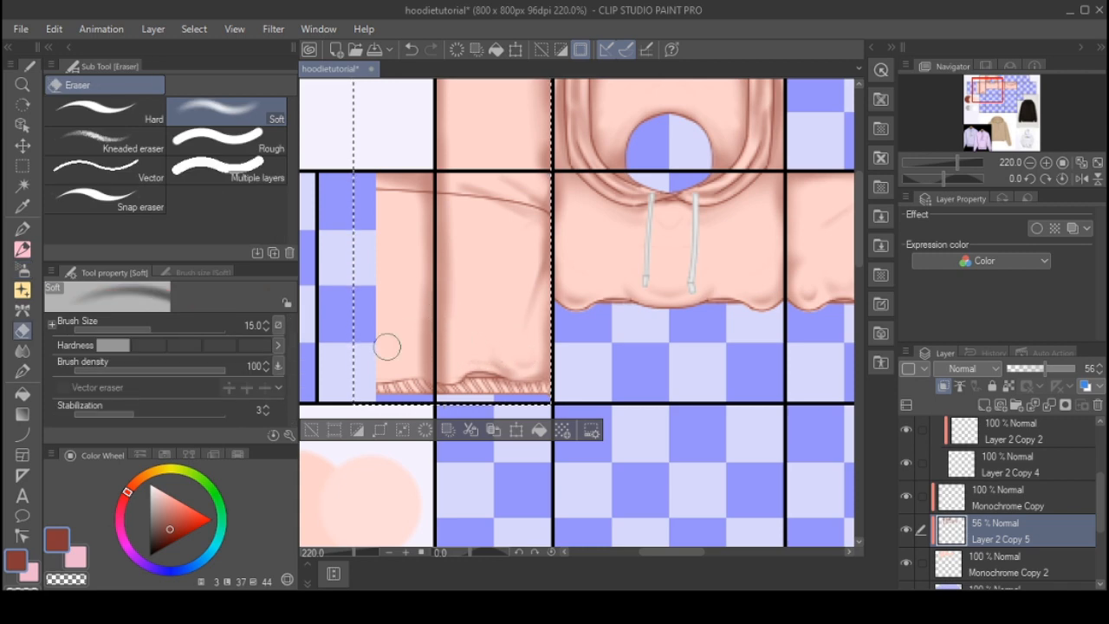
- Airbrush a diagonal crease above the cuff at size 10, then soften it and the shading along the sleeve panels' border with the soft eraser
left_click(23, 269)
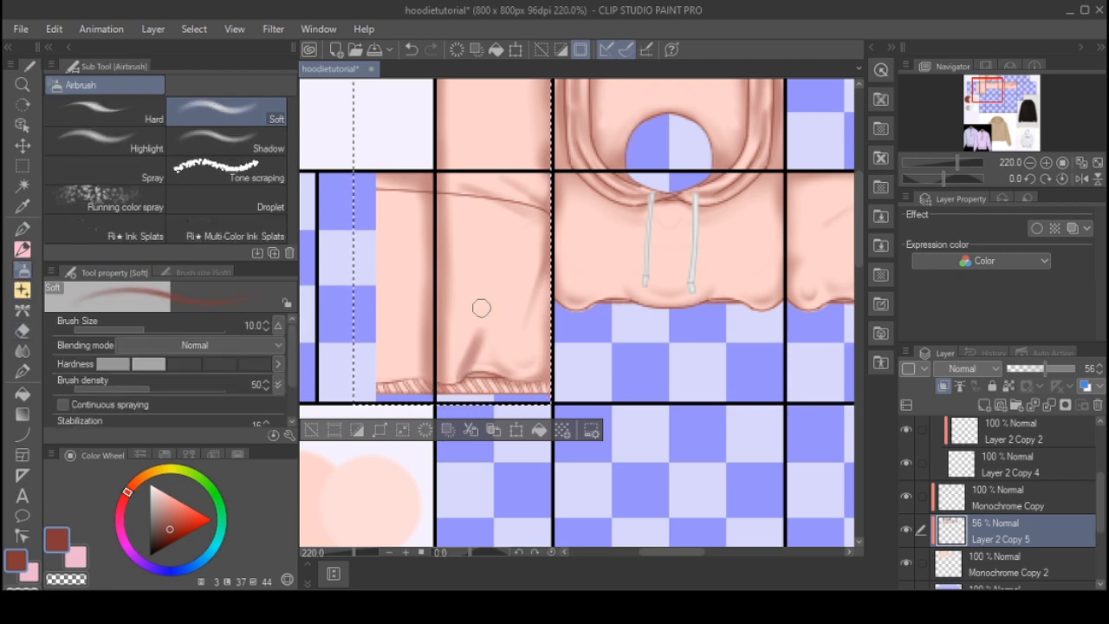
key("e")
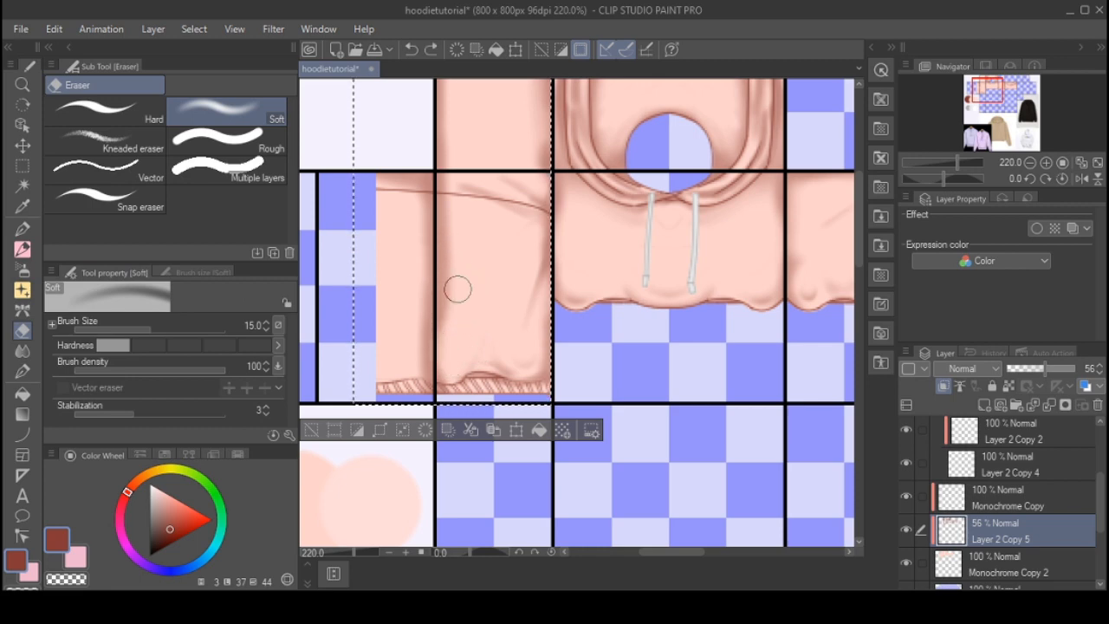
mouse_move(451, 271)
left_mouse_down()
mouse_move(458, 221)
mouse_move(450, 250)
mouse_move(413, 237)
mouse_move(409, 269)
mouse_move(429, 230)
mouse_move(410, 273)
mouse_move(446, 245)
mouse_move(414, 338)
mouse_move(450, 287)
mouse_move(418, 341)
left_mouse_up()
- Rebuild the shading along the sleeve panels' border, airbrush diagonal creases mid-sleeve at size 6, and blend them with the soft eraser
left_click(28, 271)
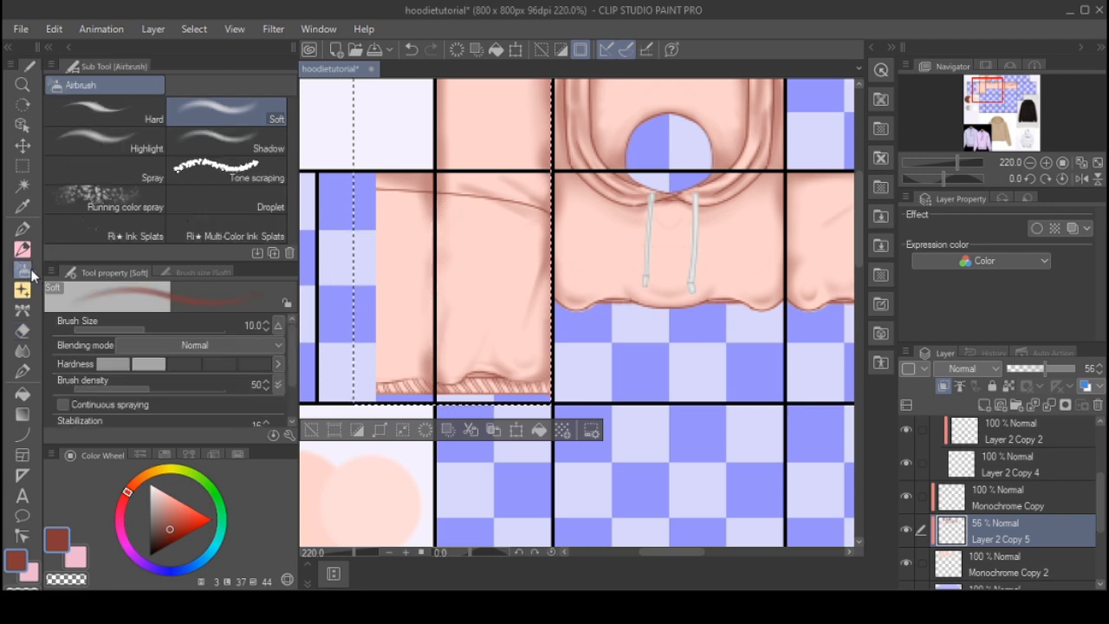
key("bracketright")
key("bracketright")
mouse_move(429, 236)
left_mouse_down()
mouse_move(434, 368)
mouse_move(434, 228)
mouse_move(446, 397)
left_mouse_up()
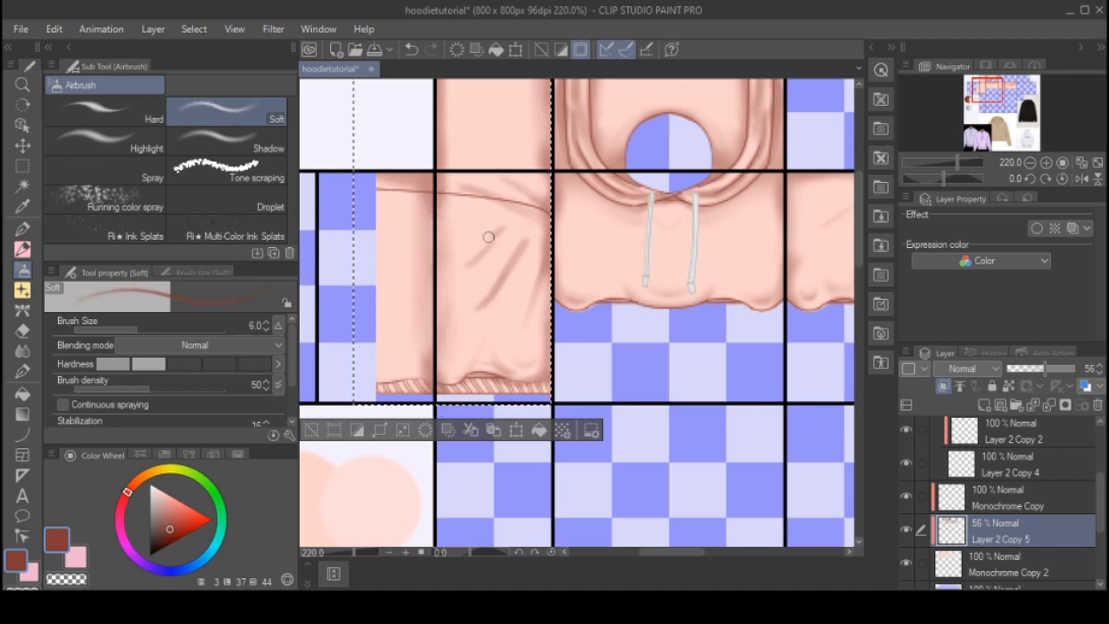
key("e")
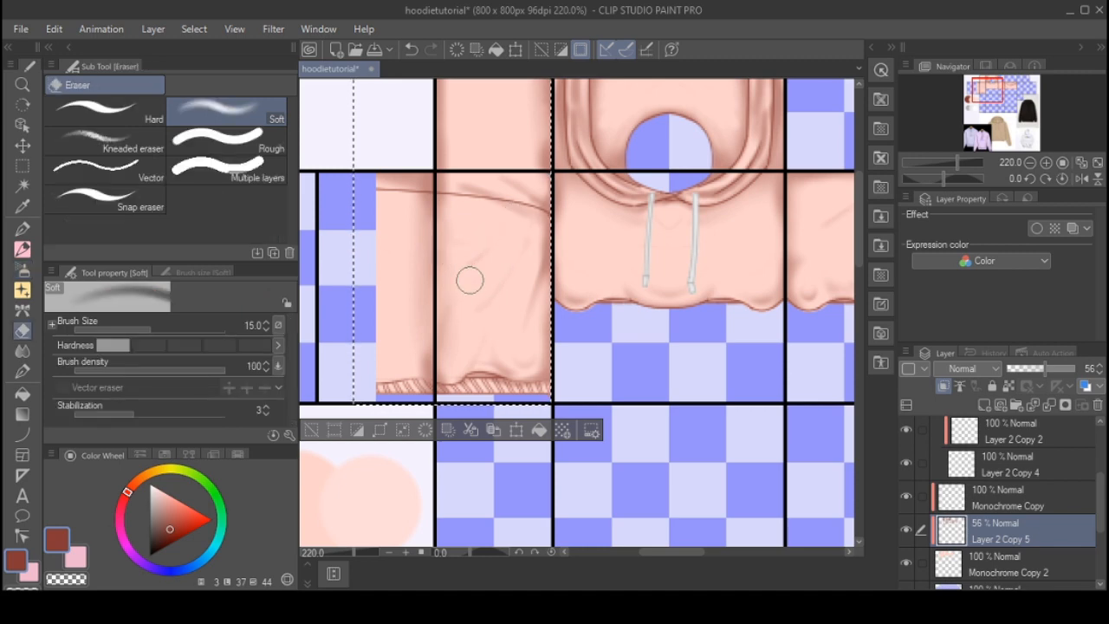
- Airbrush faint creases on the narrow outer sleeve panel at size 6, blending them with the soft eraser at size 15
left_click(23, 269)
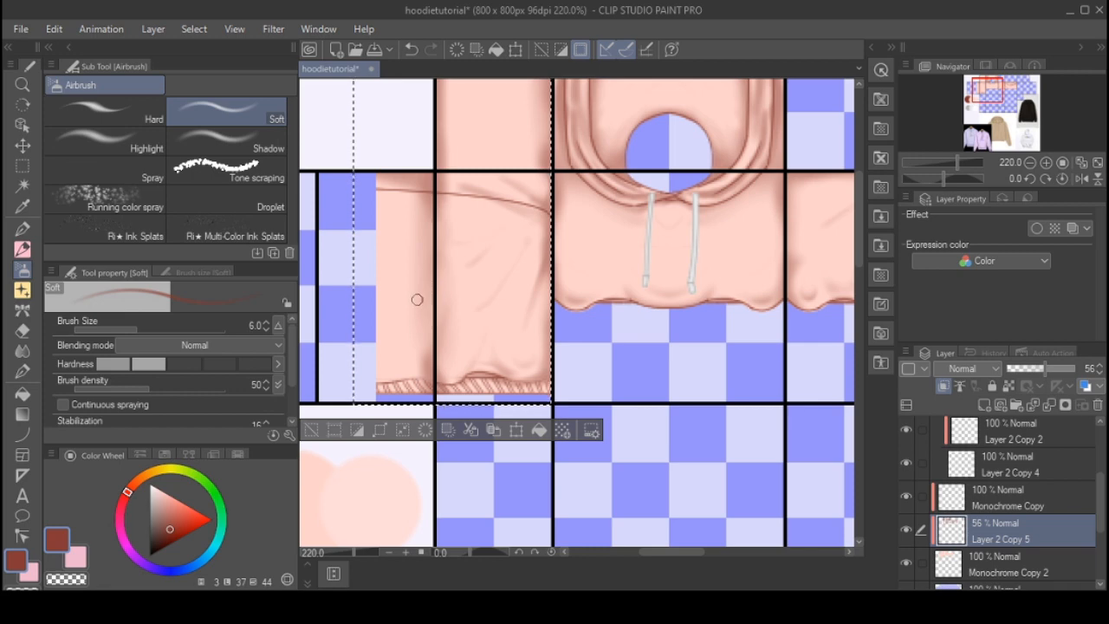
key("e")
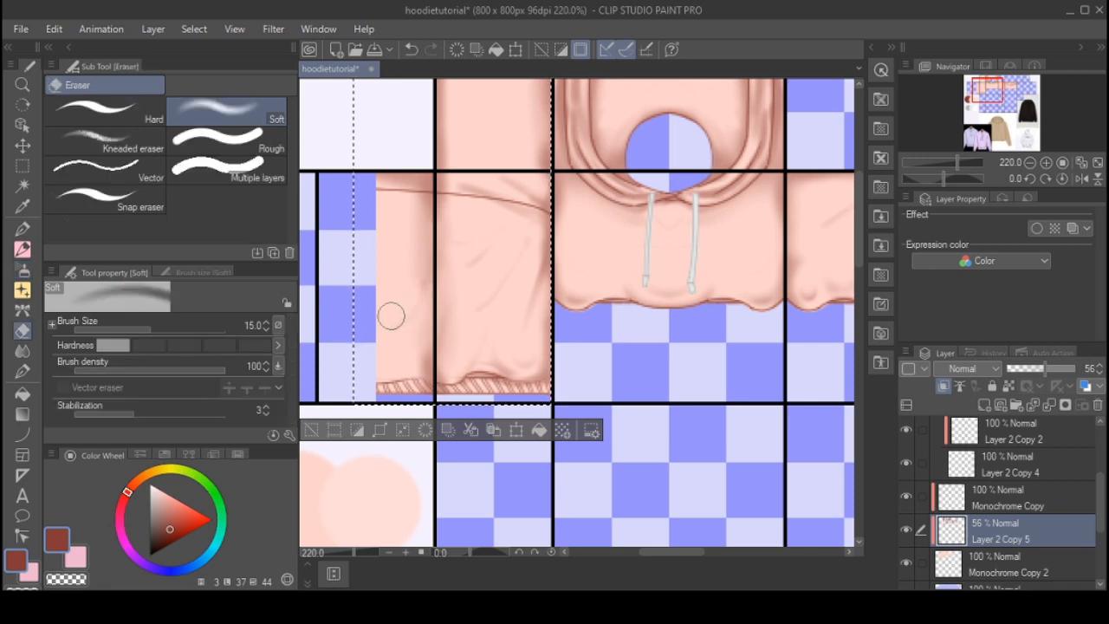
left_click(22, 269)
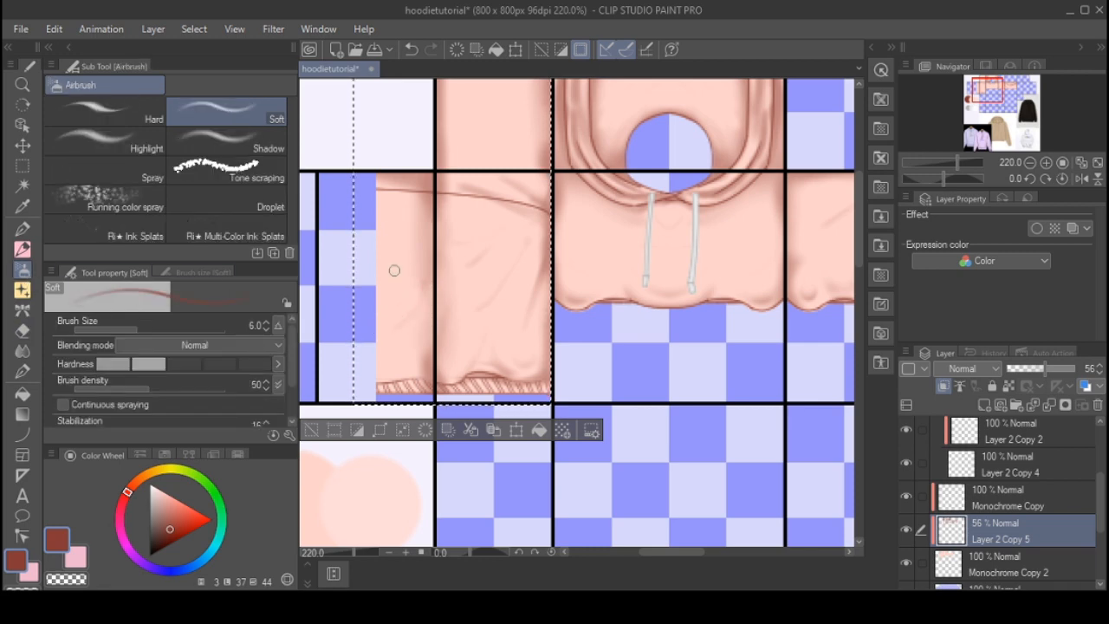
key("e")
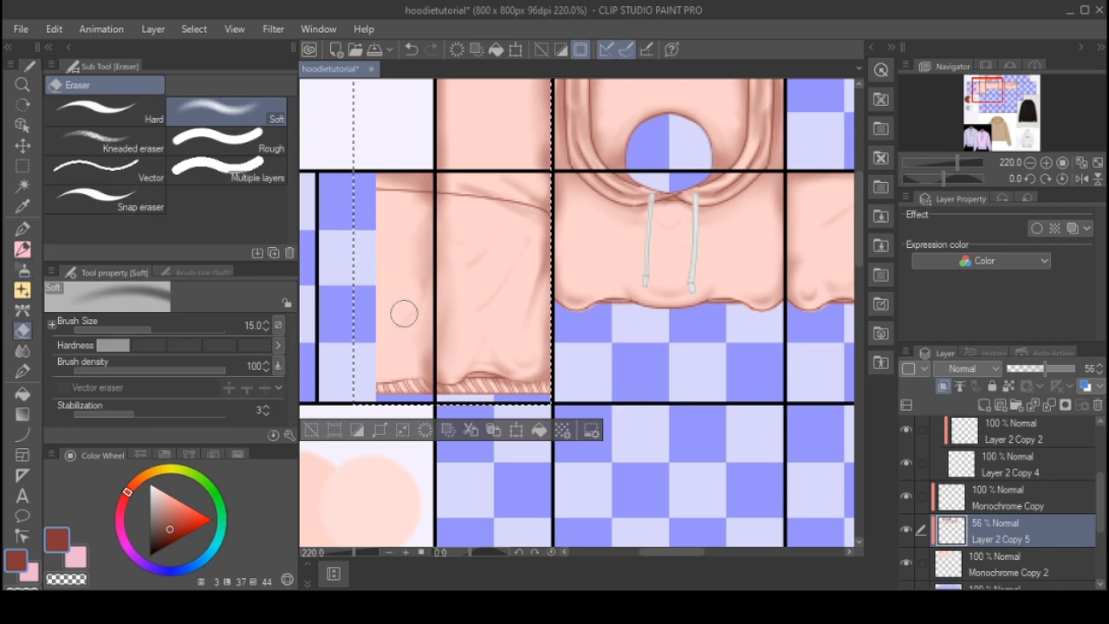
- Airbrush soft shading along the sleeve's cuff line at size 6 to 7, and over the ribbed cuff at size 12
left_click(23, 270)
scroll(304, 401, "up", 3)
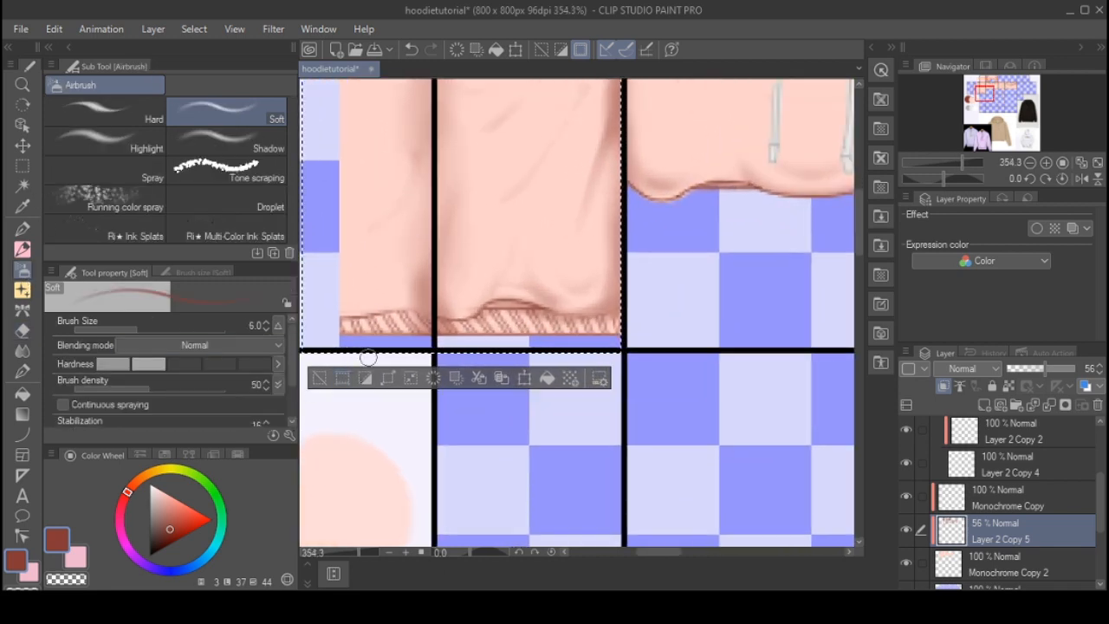
scroll(368, 357, "up", 1)
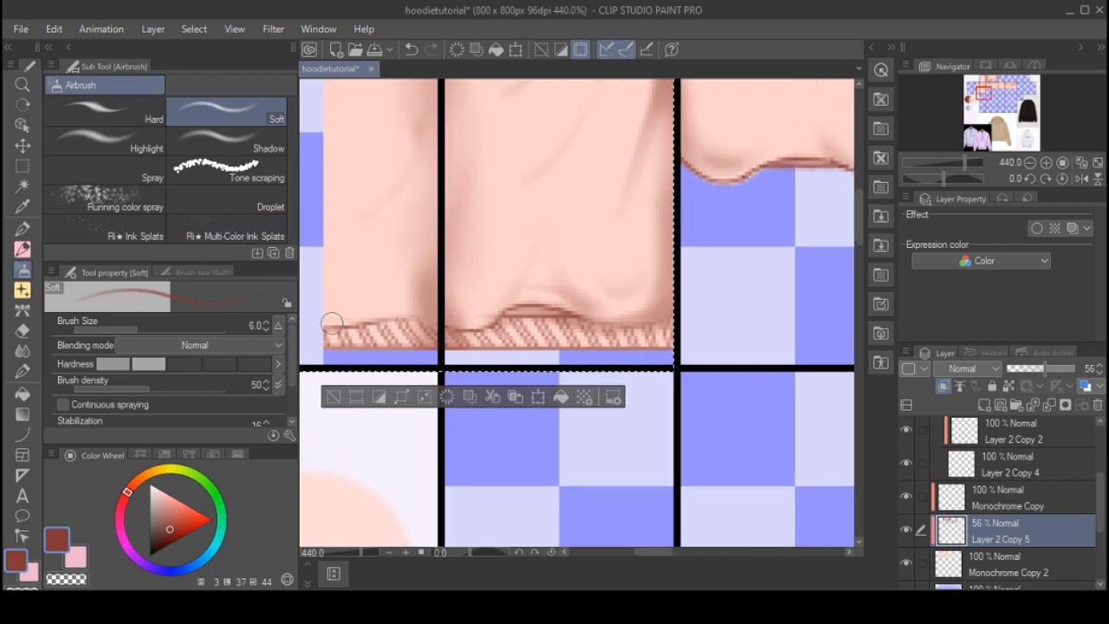
mouse_move(331, 323)
left_mouse_down()
mouse_move(408, 320)
mouse_move(444, 334)
mouse_move(500, 320)
mouse_move(501, 337)
mouse_move(504, 328)
mouse_move(464, 334)
mouse_move(525, 309)
mouse_move(511, 322)
mouse_move(576, 325)
left_mouse_up()
key("bracketright")
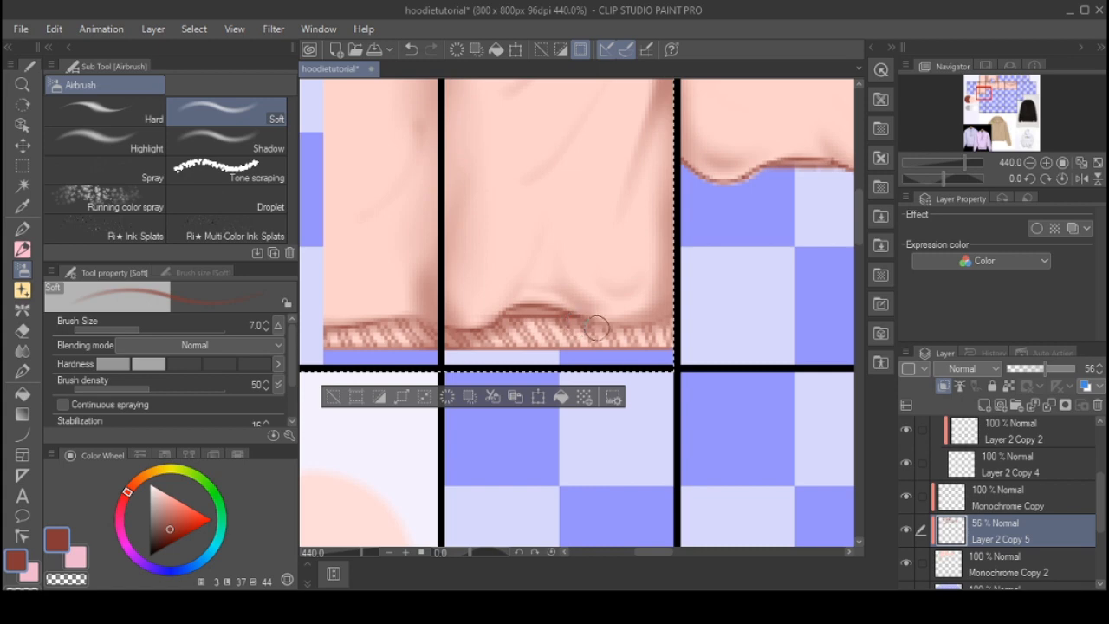
key("bracketright")
key("bracketright")
key("bracketright")
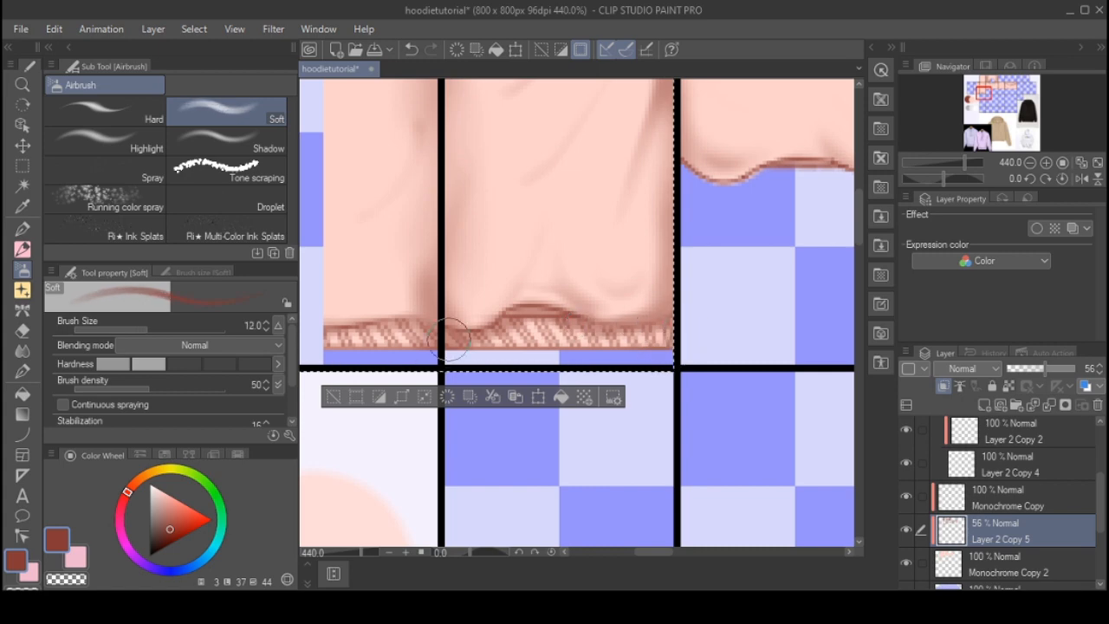
scroll(372, 240, "down", 2)
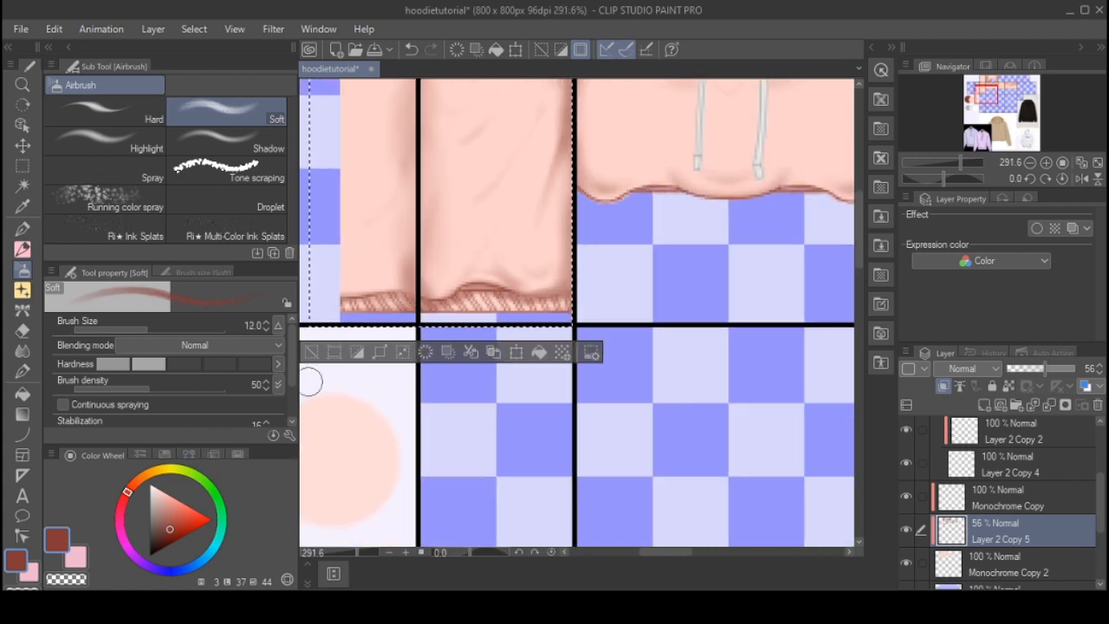
- Airbrush a short crease on the upper sleeve panel at size 8, and soften it with the soft eraser at size 15
scroll(310, 381, "down", 4)
scroll(310, 381, "up", 2)
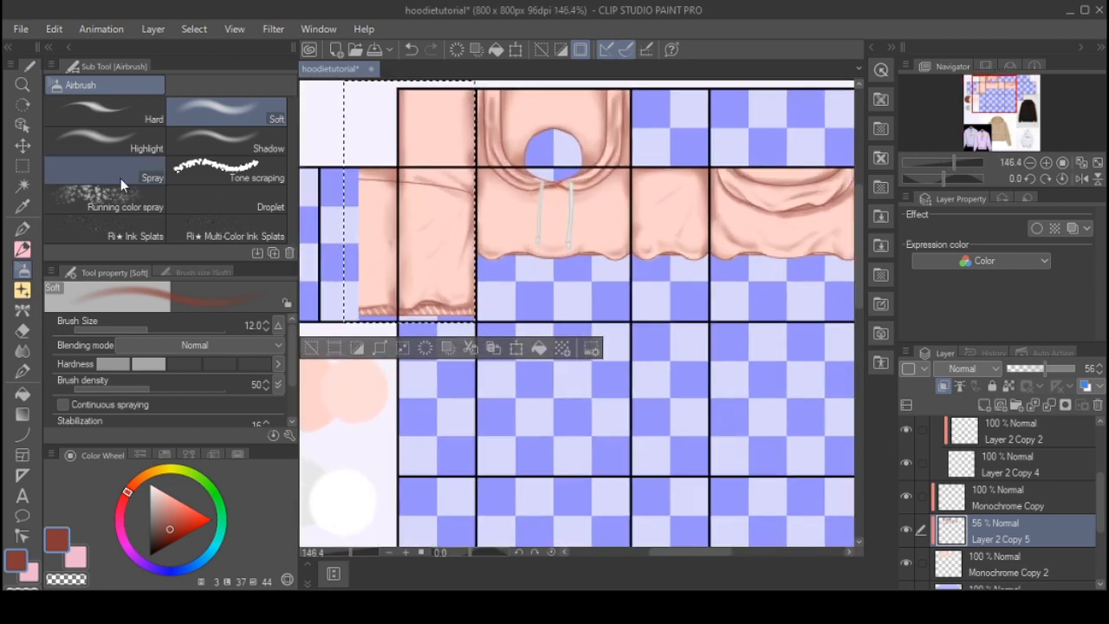
key("bracketleft")
key("bracketleft")
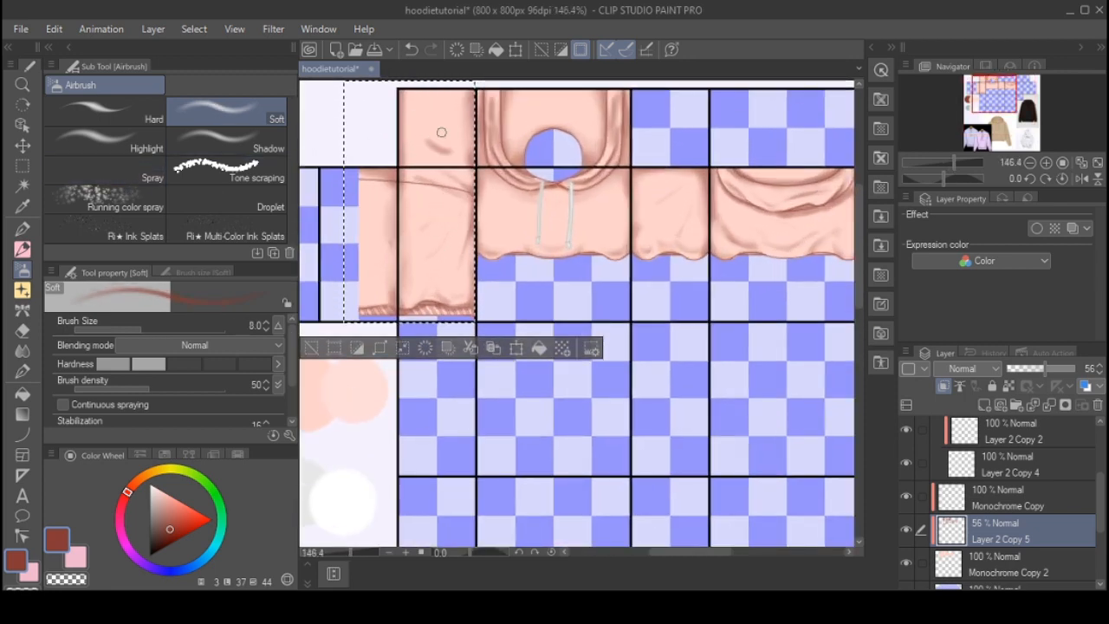
key("e")
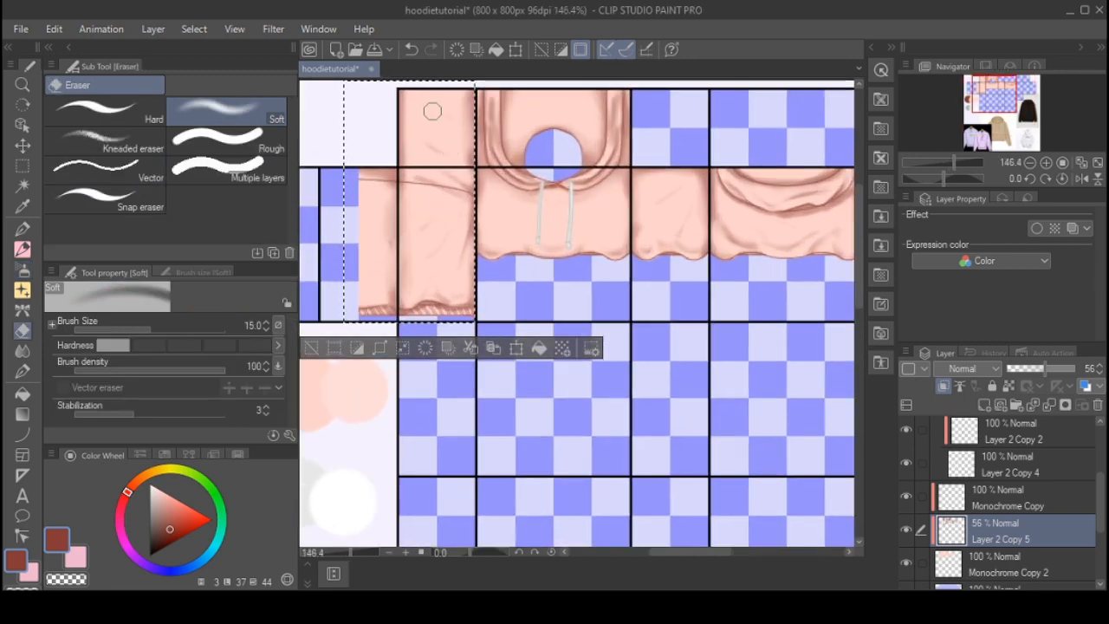
- Clear the sleeve selection, and set the Monochrome Copy and Layer 2 Copy 5 layers to Overlay at 100% opacity
left_click(22, 165)
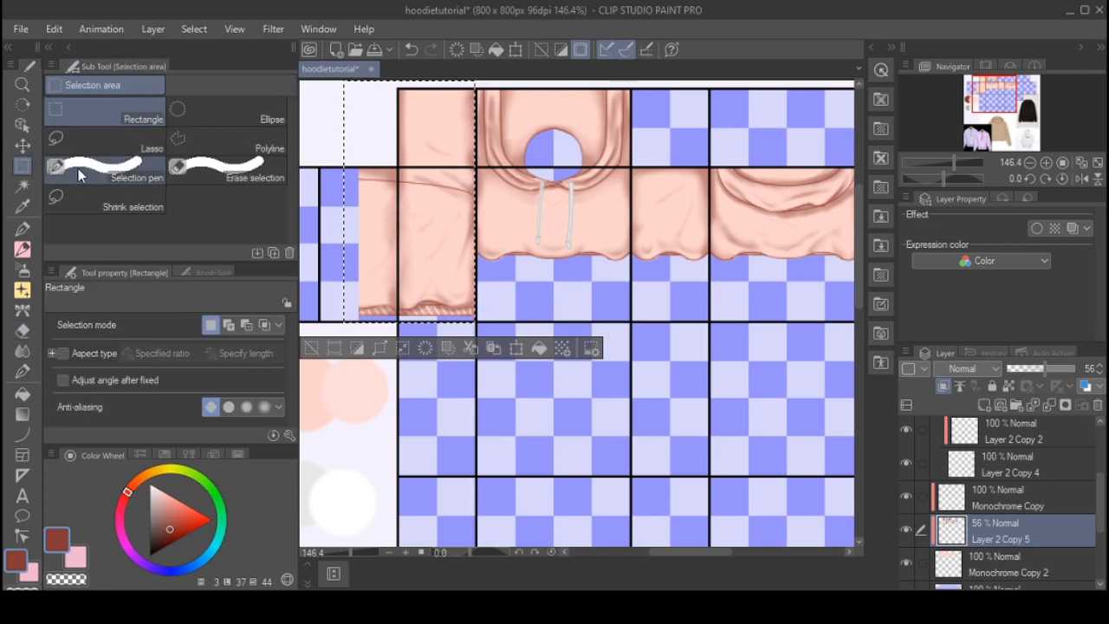
scroll(480, 193, "down", 5)
left_click(542, 130)
scroll(545, 127, "up", 5)
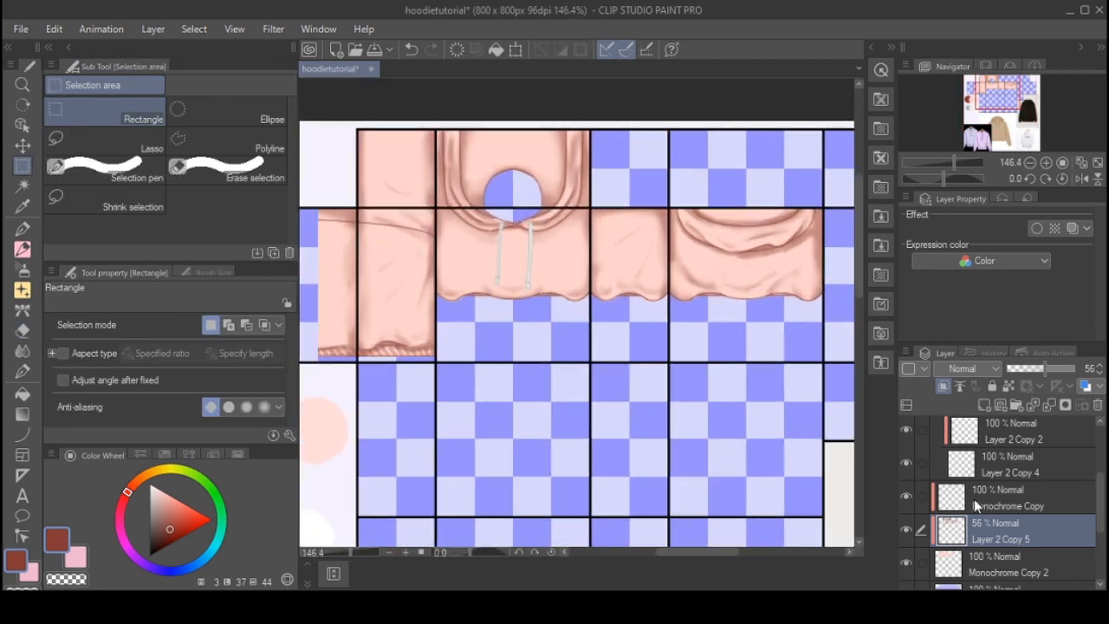
left_click(1021, 491, "ctrl")
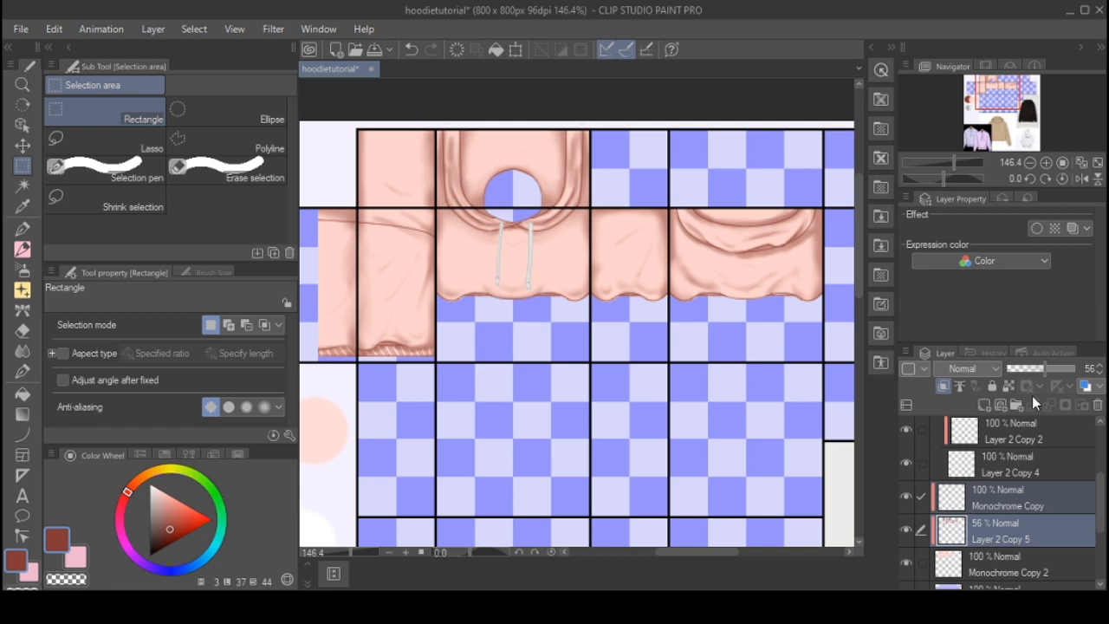
left_click_drag(1021, 366, 1030, 364)
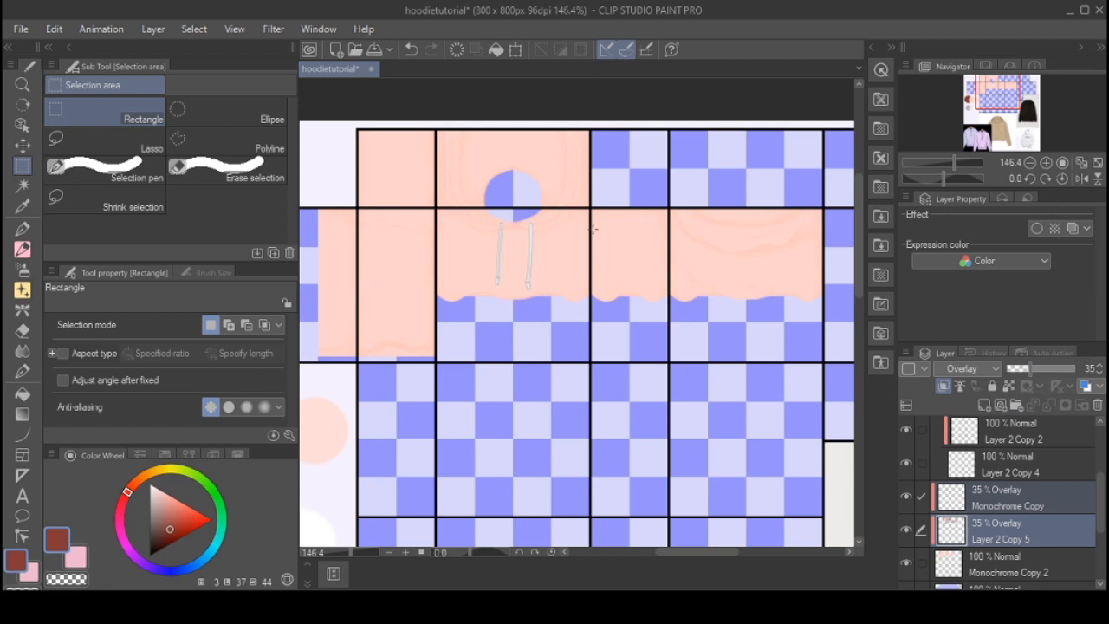
scroll(398, 246, "up", 1)
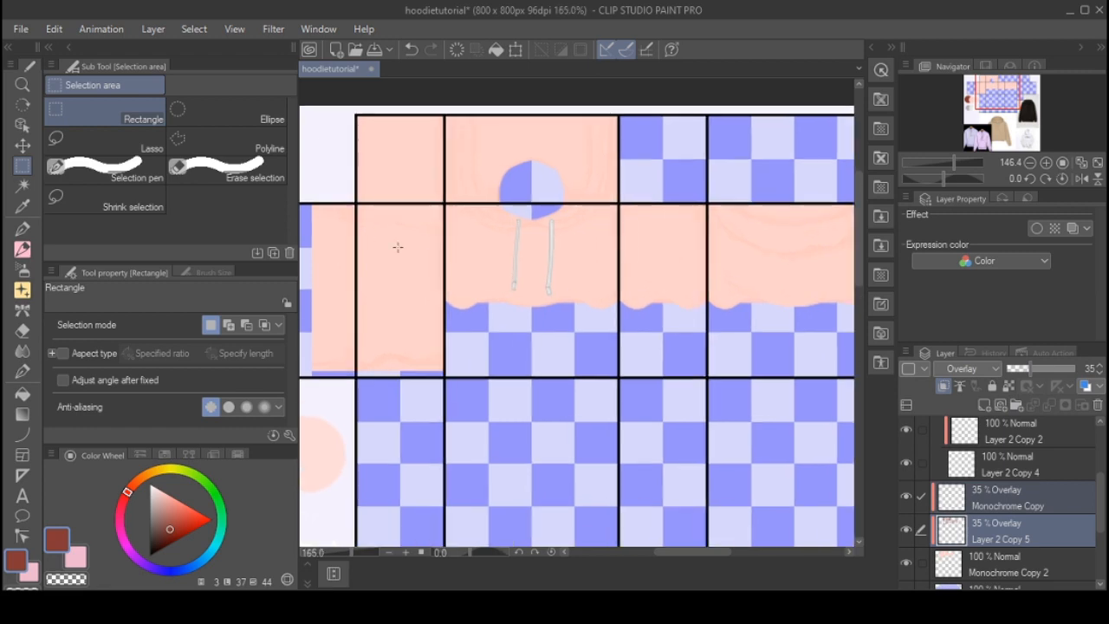
left_click(1077, 368)
scroll(485, 208, "down", 6)
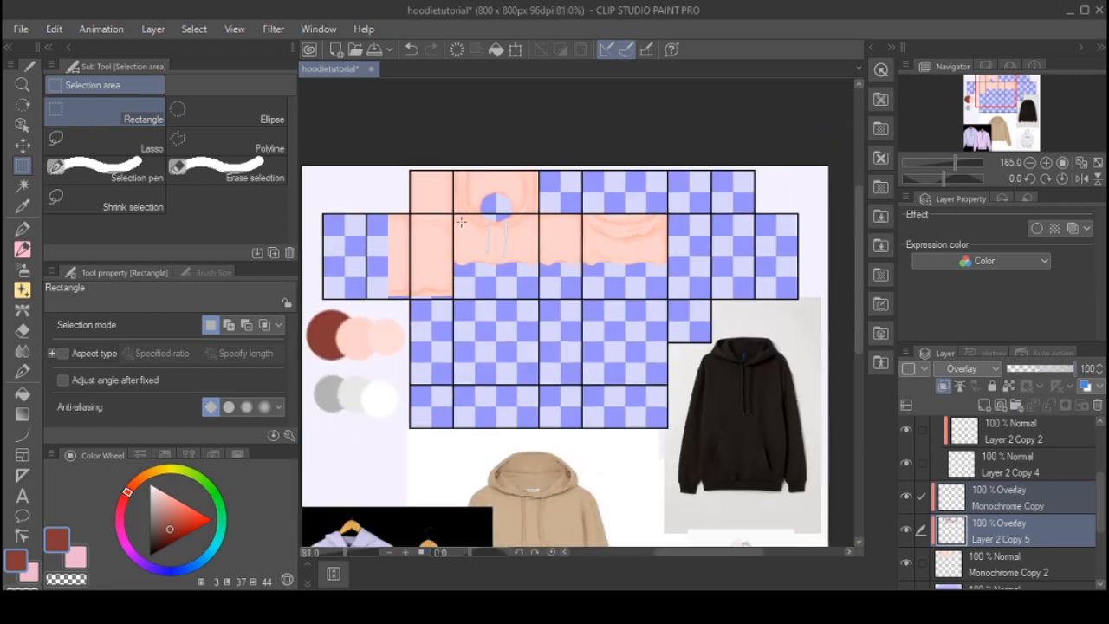
scroll(507, 182, "up", 8)
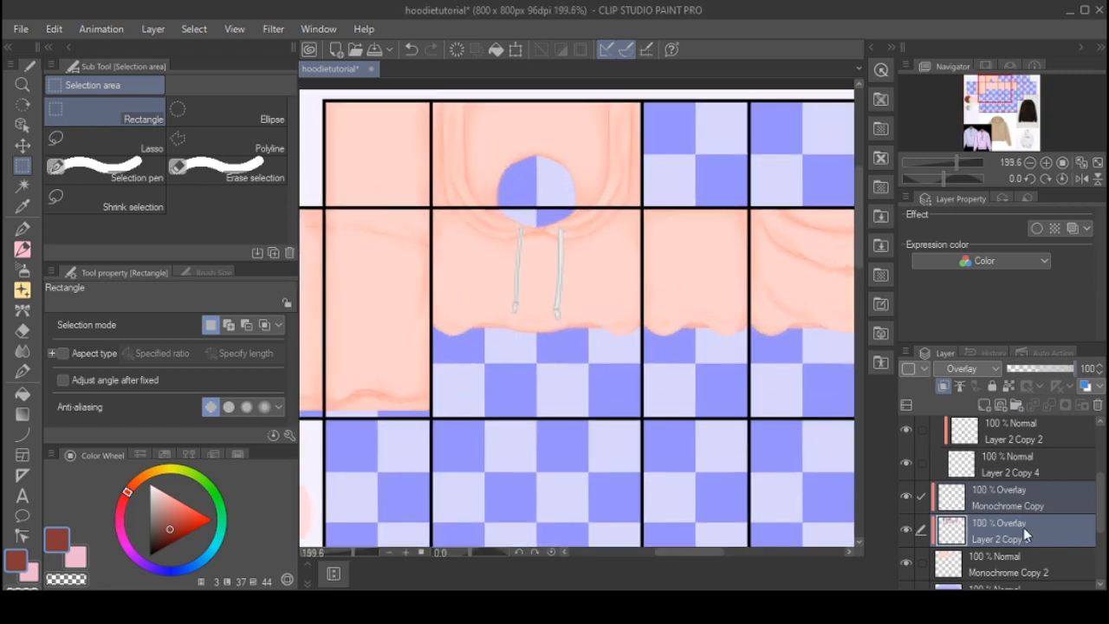
- Add a clipped layer above Layer 2 Copy 5 in Add (Glow) mode, and pick light pink as the drawing color
left_click(1018, 524)
scroll(1014, 501, "down", 1)
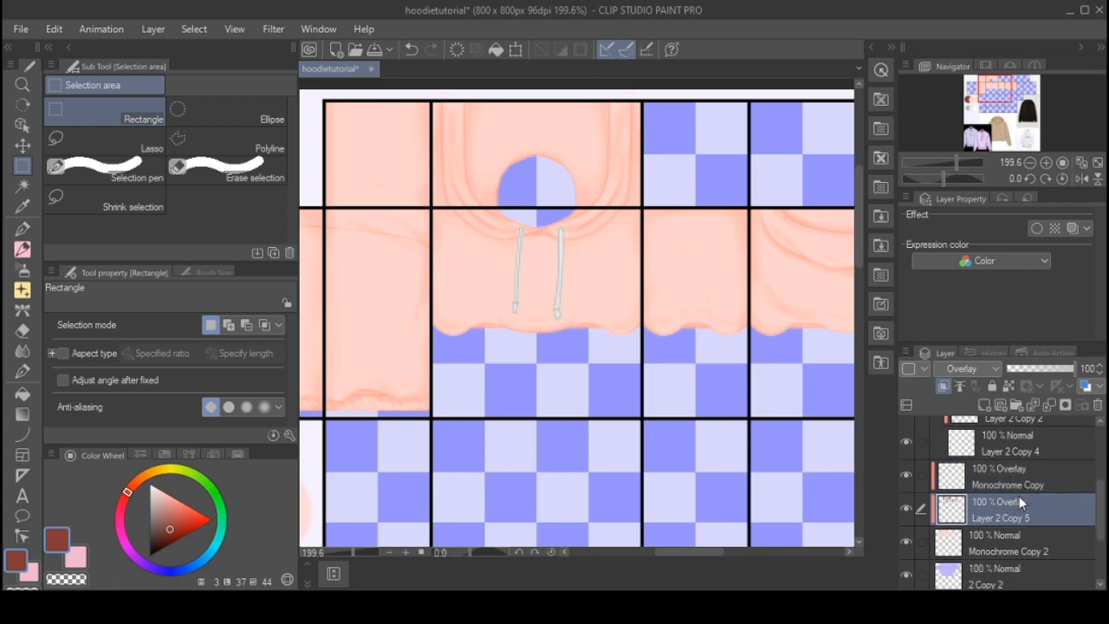
left_click(985, 403)
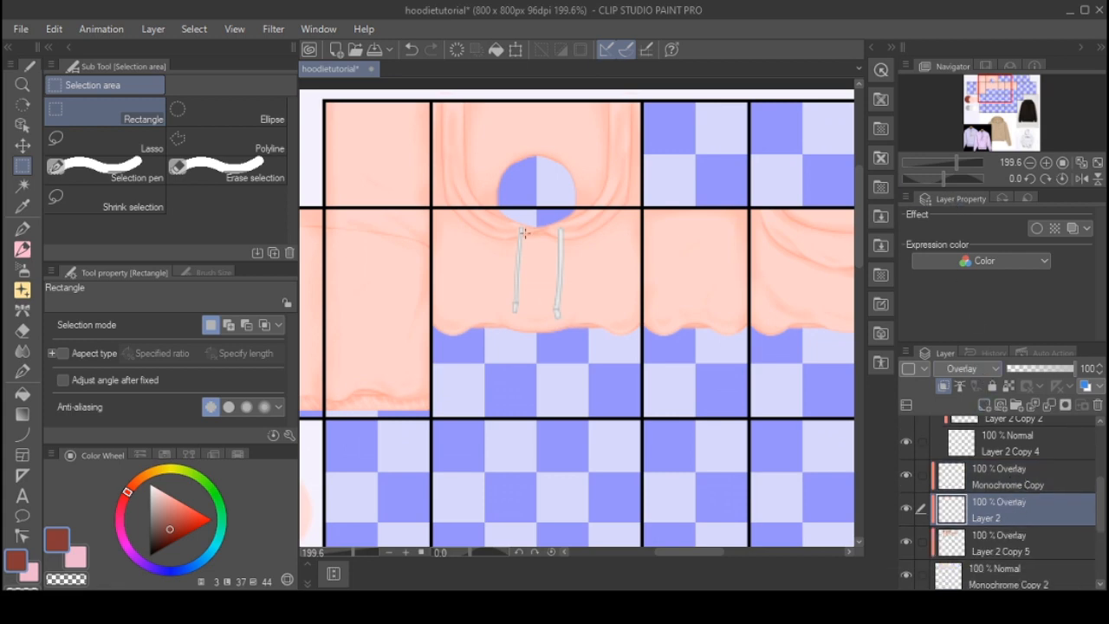
scroll(523, 232, "down", 3)
left_click(23, 269)
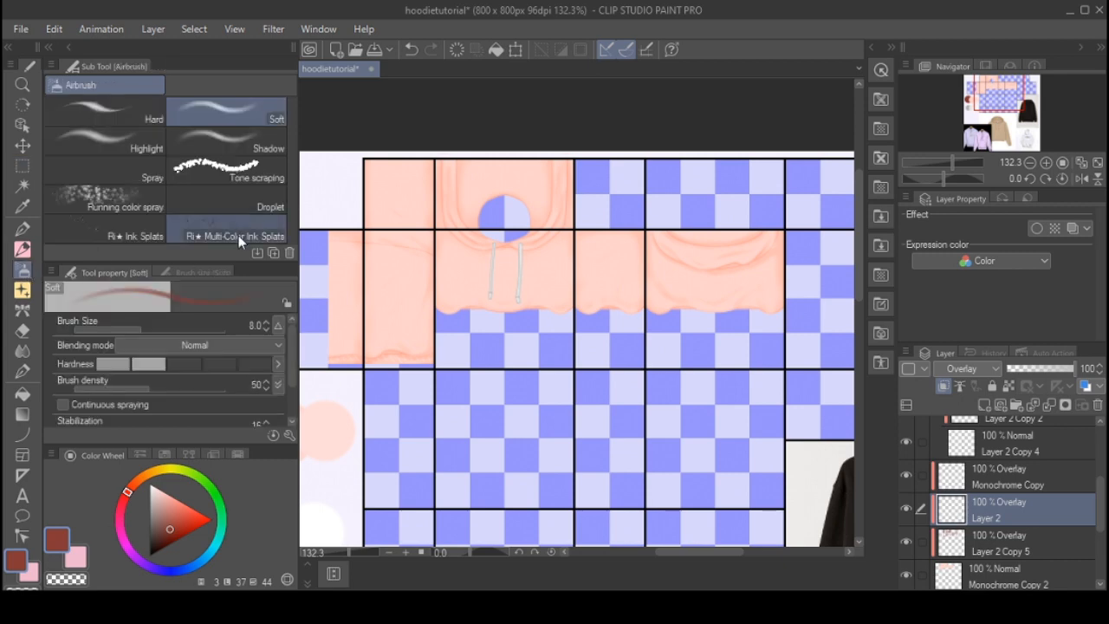
key("ctrl+plus")
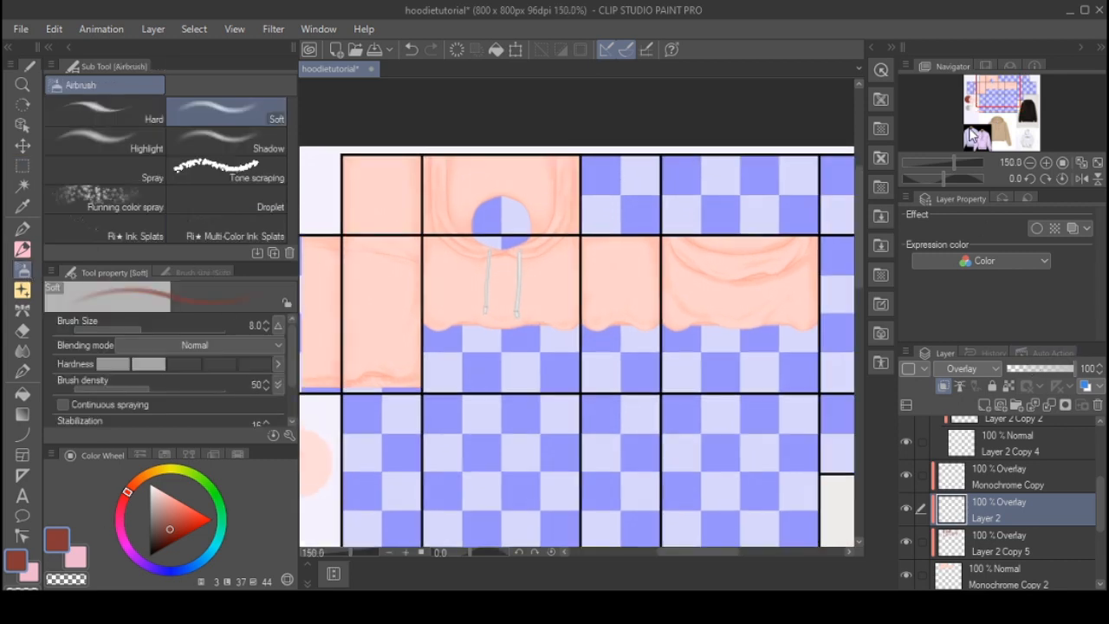
scroll(972, 368, "up", 2)
key("ctrl+minus")
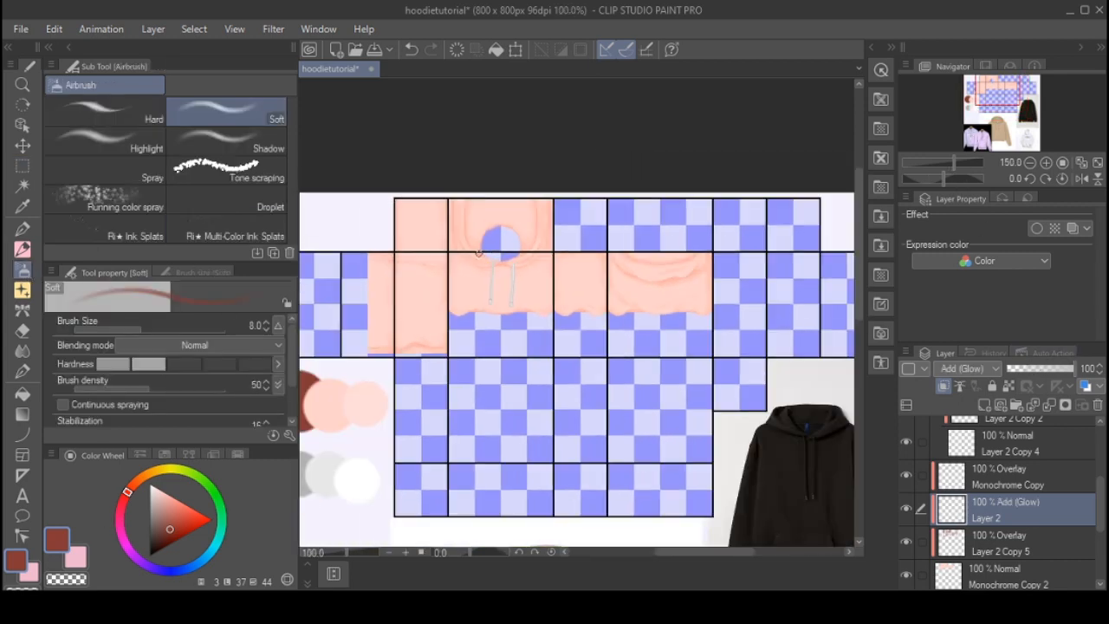
scroll(426, 289, "up", 2)
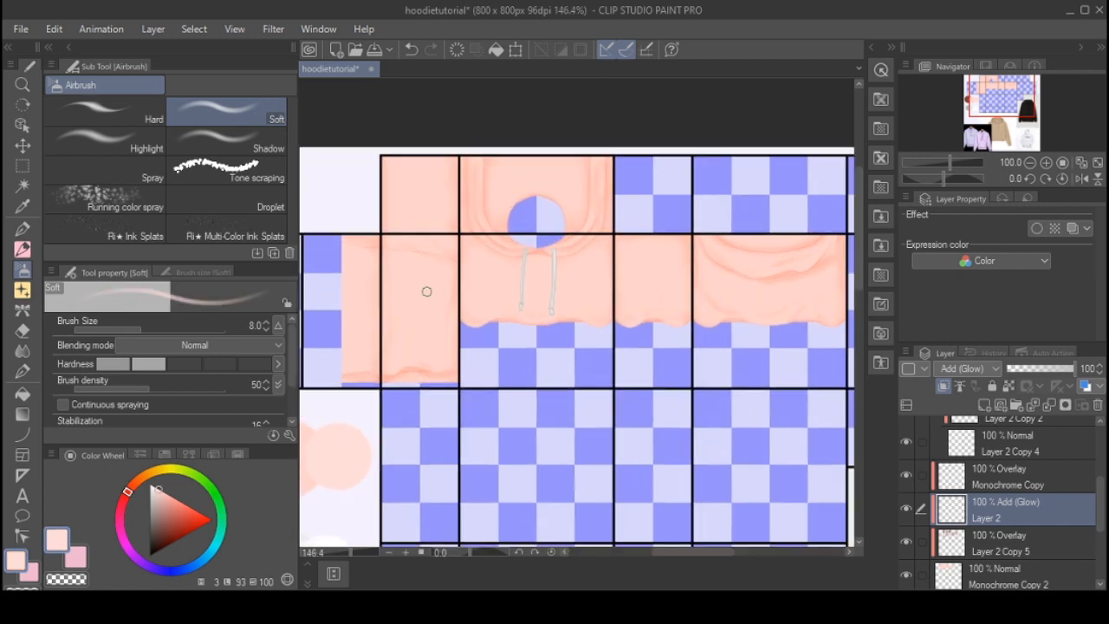
- Show the Layer 2 Copy symmetry ruler, and make a rectangular selection around the front torso and hood panels
scroll(416, 286, "up", 1)
scroll(405, 285, "up", 2)
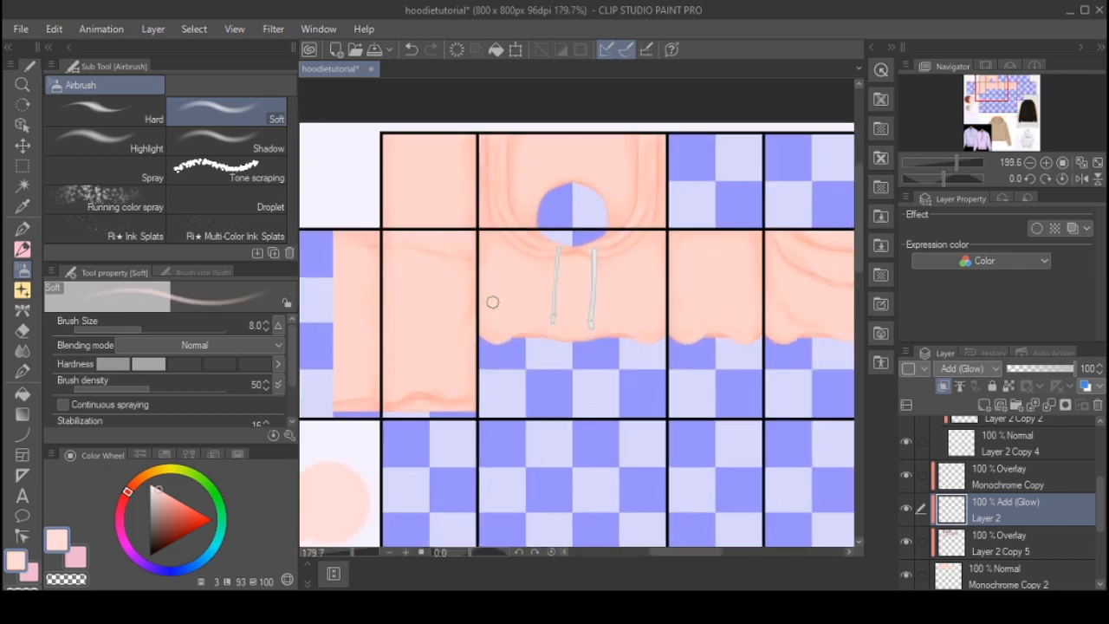
scroll(400, 304, "up", 1)
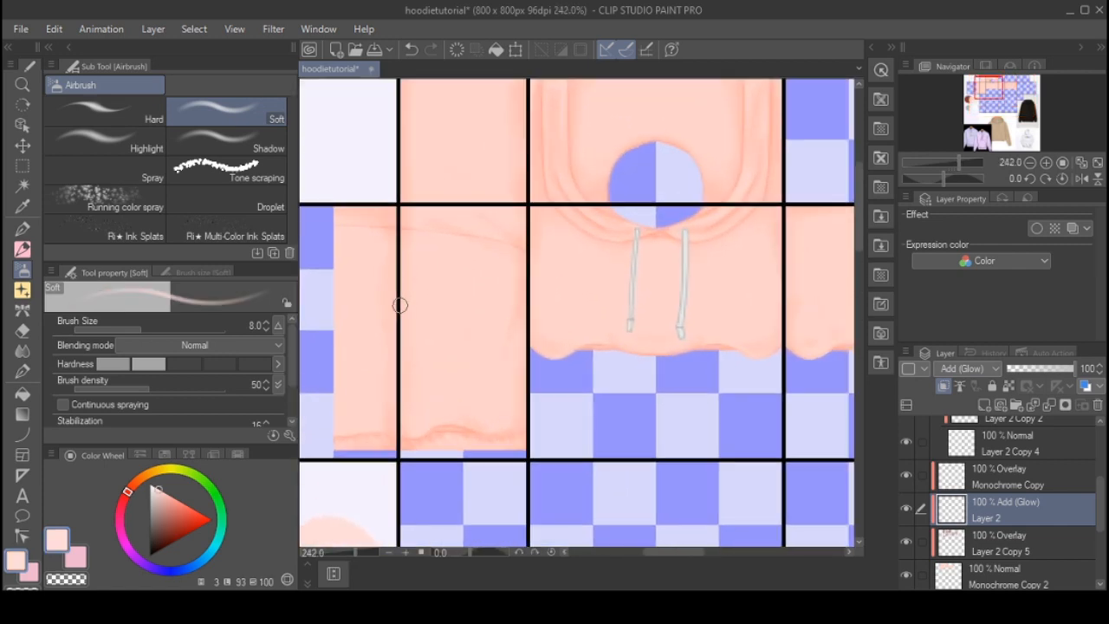
scroll(438, 312, "down", 1)
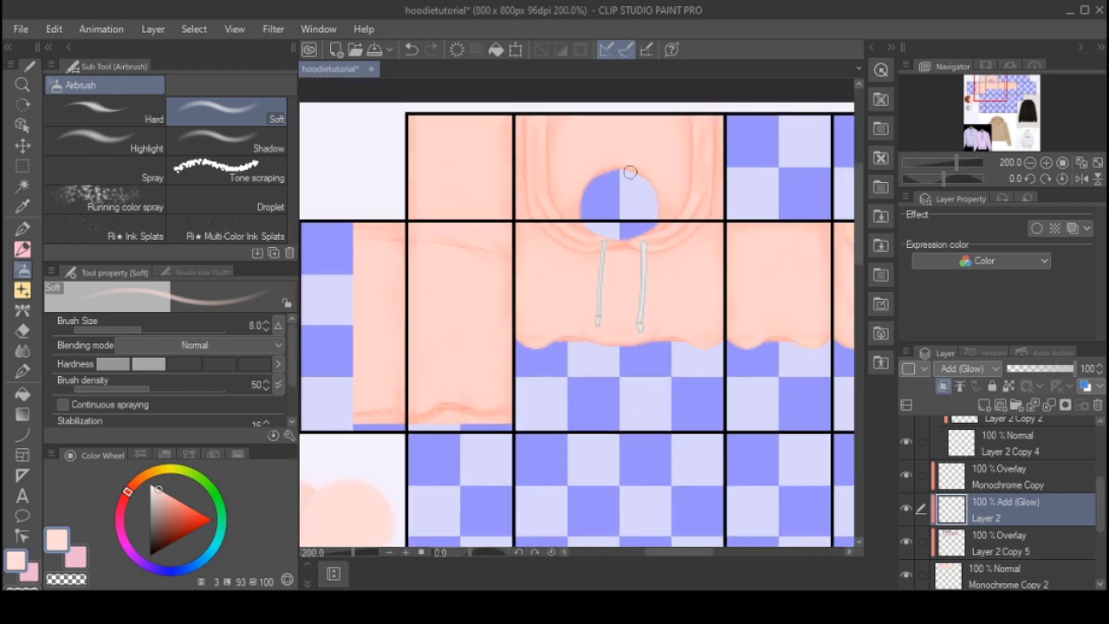
scroll(532, 339, "up", 1)
scroll(606, 334, "right", 1)
scroll(898, 444, "up", 3)
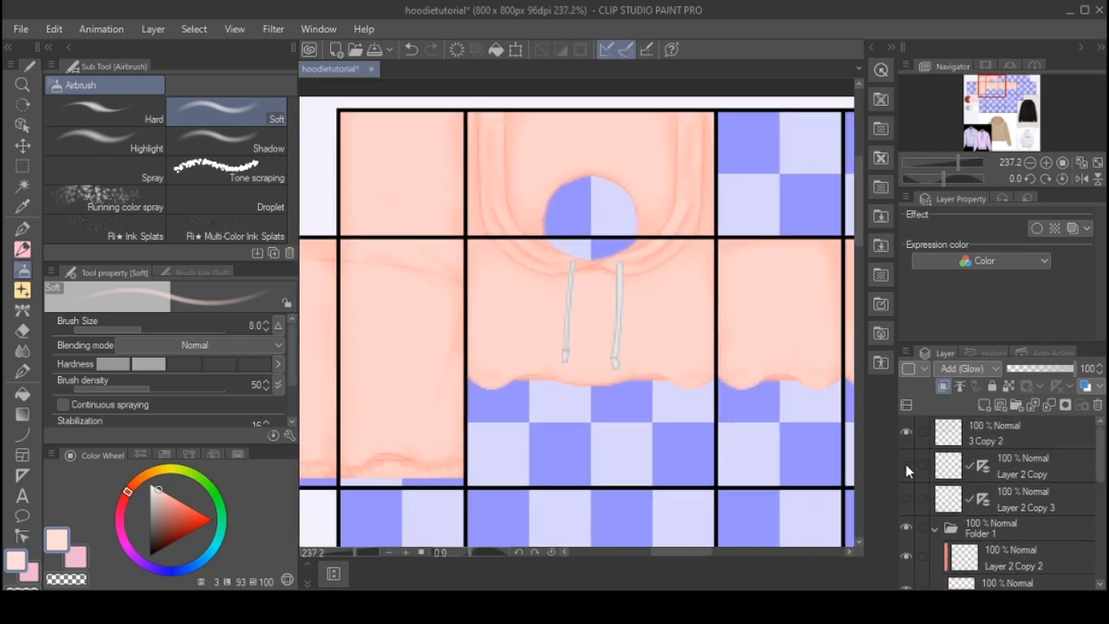
left_click(905, 464)
scroll(477, 217, "down", 1)
left_click(22, 166)
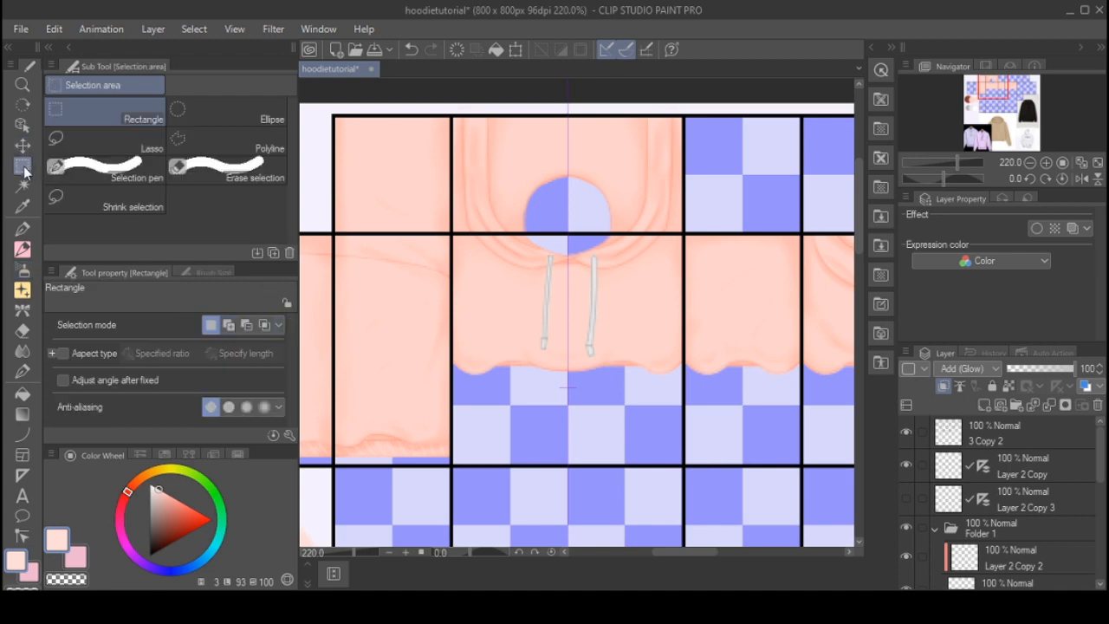
mouse_move(453, 462)
left_mouse_down()
mouse_move(683, 135)
mouse_move(684, 117)
left_mouse_up()
scroll(645, 338, "up", 5)
- Airbrush mirrored light pink highlights around the upper edge of the neck opening with the soft airbrush, starting at size 6
left_click(22, 269)
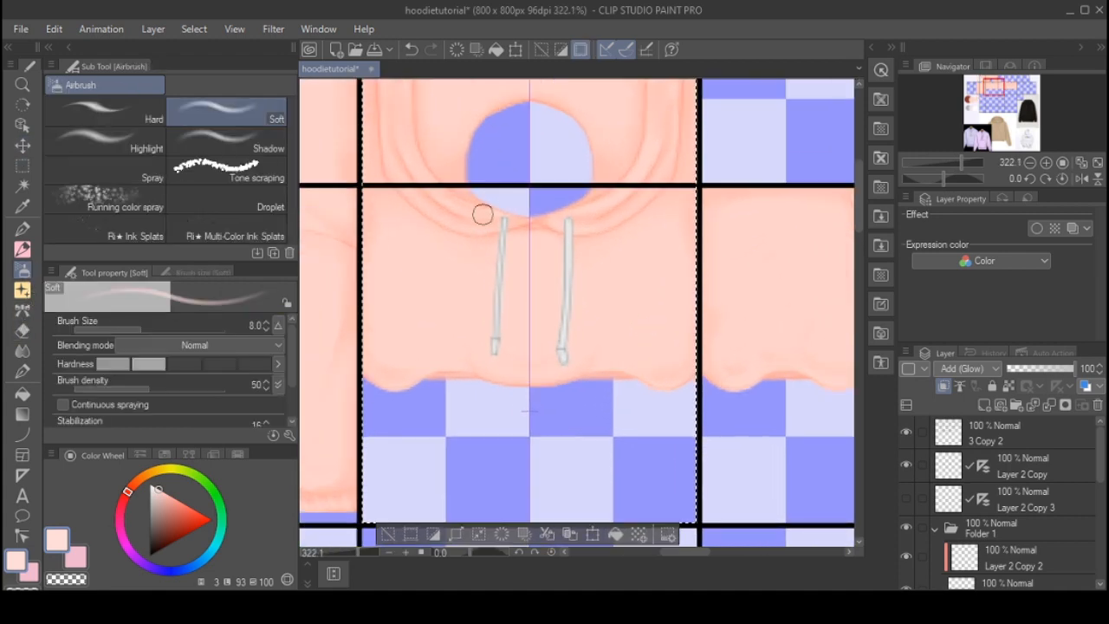
scroll(481, 260, "down", 2)
scroll(459, 226, "up", 3)
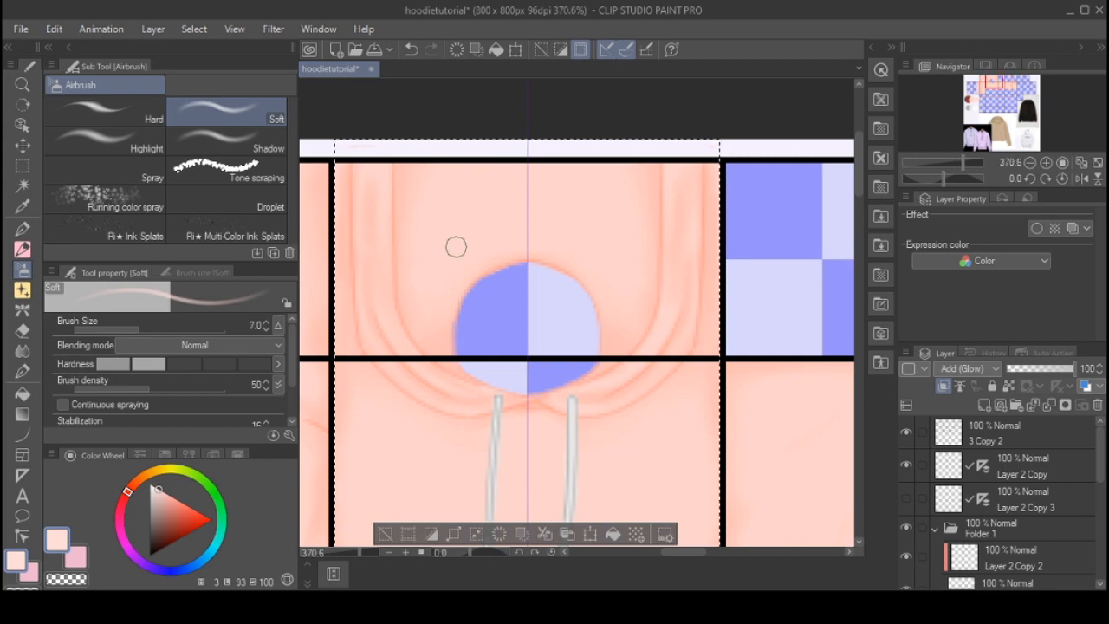
key("bracketleft")
key("bracketleft")
left_click_drag(434, 294, 428, 328)
mouse_move(456, 264)
left_mouse_down()
mouse_move(447, 300)
mouse_move(503, 241)
left_mouse_up()
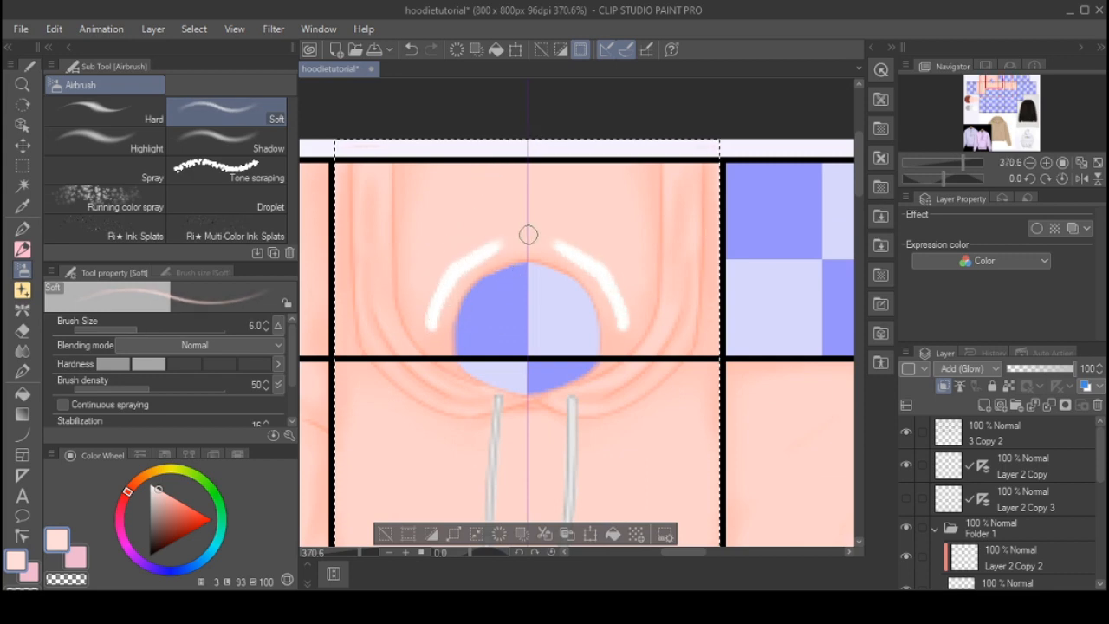
left_click_drag(426, 279, 464, 234)
key("bracketright")
mouse_move(420, 299)
left_mouse_down()
mouse_move(475, 224)
mouse_move(431, 253)
mouse_move(453, 198)
left_mouse_up()
- Airbrush broader highlights above the neck opening with a larger brush, and lower the glow layer's opacity to 7%
key("bracketright")
key("bracketright")
key("bracketright")
key("bracketright")
key("bracketright")
mouse_move(515, 230)
left_mouse_down()
mouse_move(474, 233)
mouse_move(542, 227)
mouse_move(486, 239)
mouse_move(508, 199)
left_mouse_up()
key("bracketleft")
key("bracketleft")
key("bracketleft")
left_click_drag(1030, 374, 1012, 365)
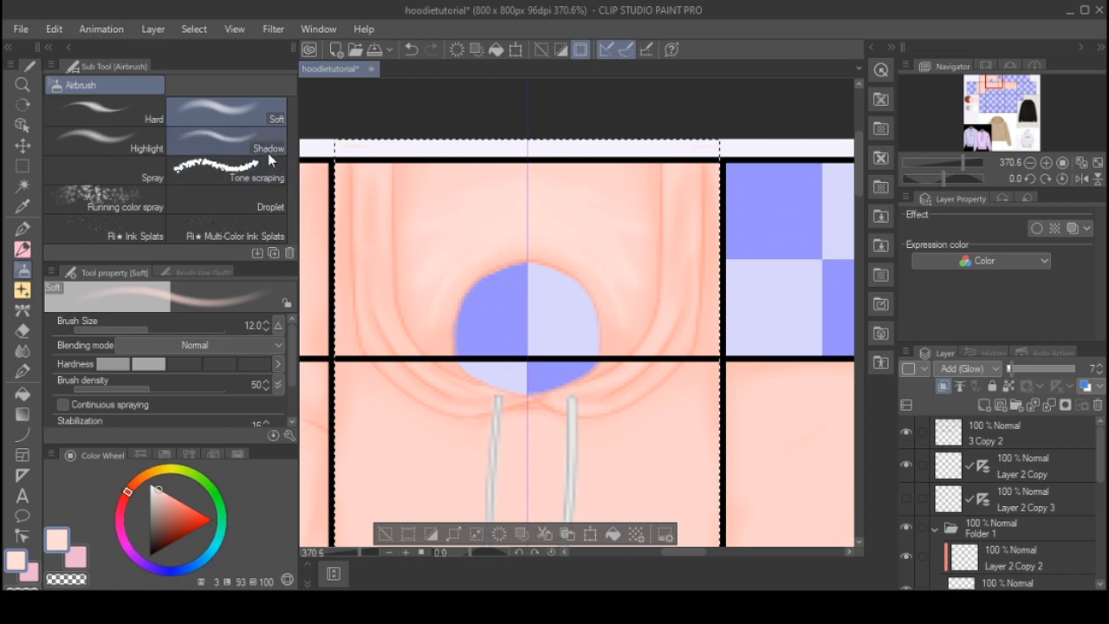
- Airbrush mirrored highlights along the hood's folds beside the neck opening at size 6 to 7
scroll(510, 255, "down", 3)
scroll(495, 255, "up", 2)
key("bracketleft")
key("bracketleft")
key("bracketleft")
key("bracketleft")
key("bracketleft")
key("bracketleft")
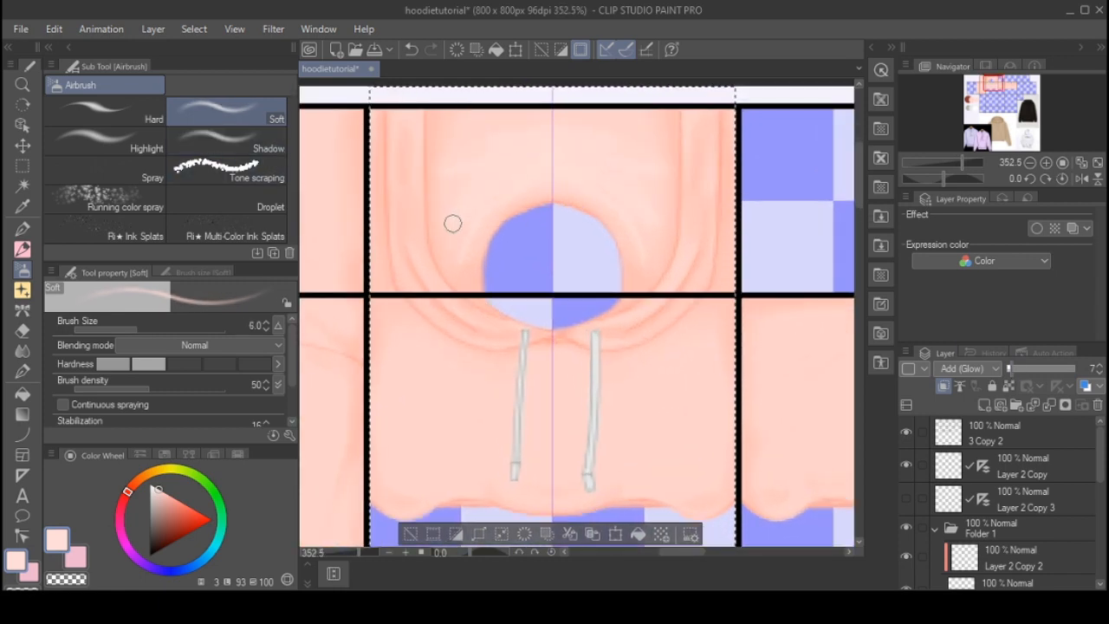
key("bracketright")
key("bracketright")
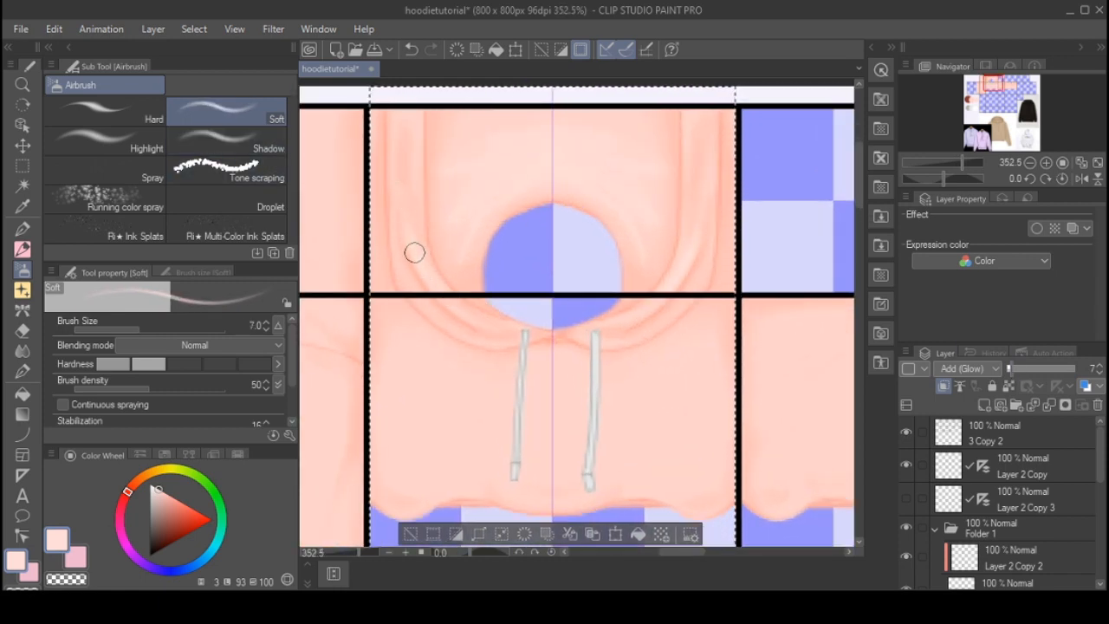
key("bracketleft")
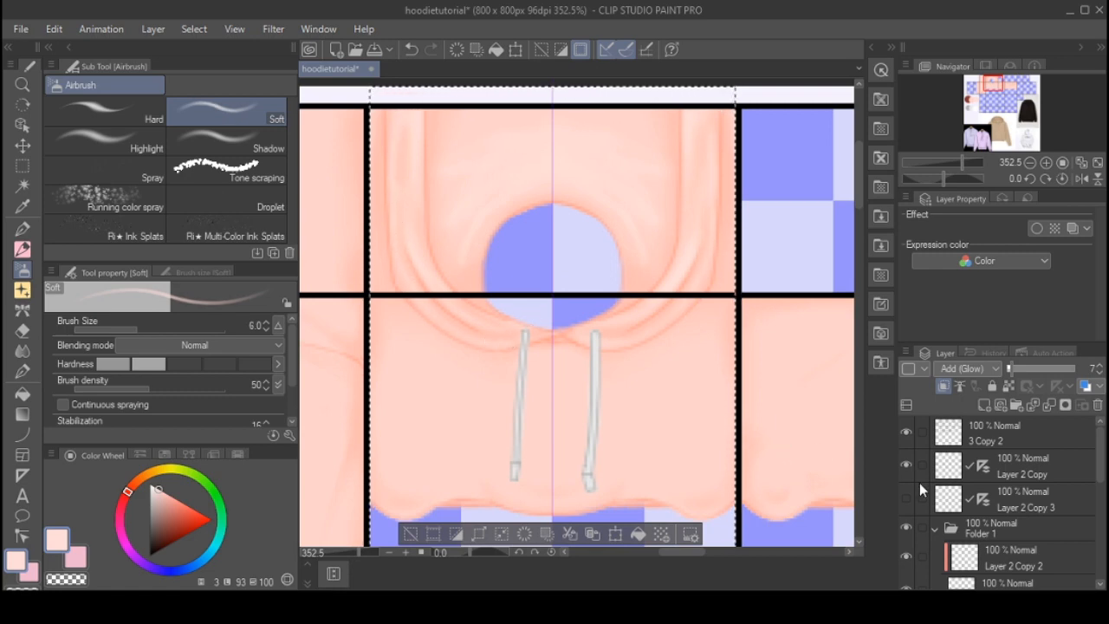
- Touch up highlights on the hood folds with the soft airbrush at size 5 to 6, and raise the glow layer's opacity to 9%
key("bracketleft")
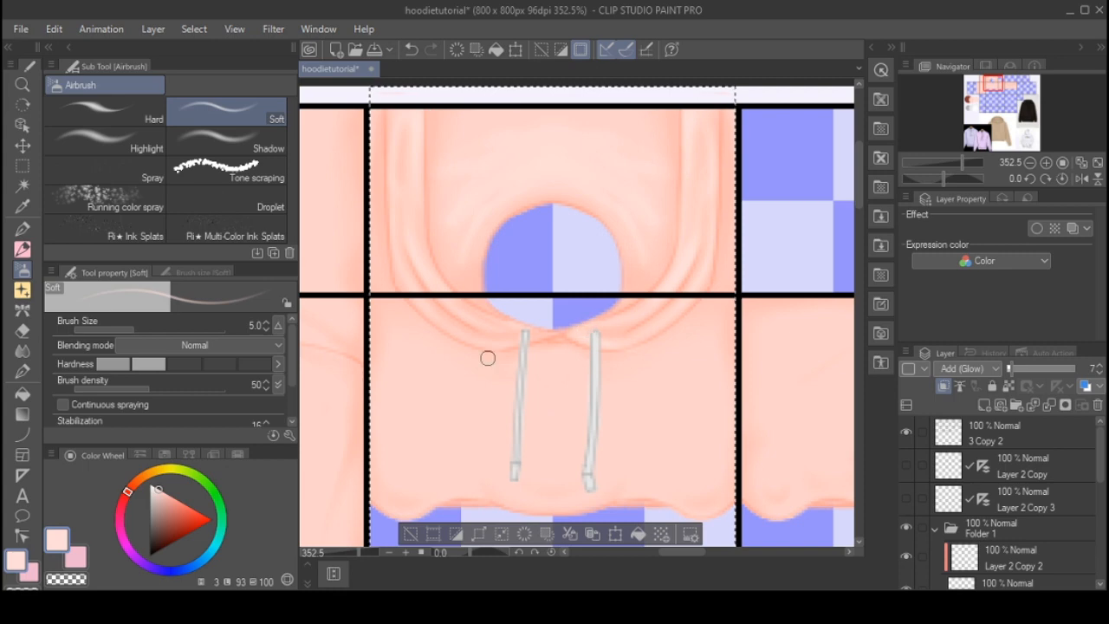
key("bracketleft")
key("bracketright")
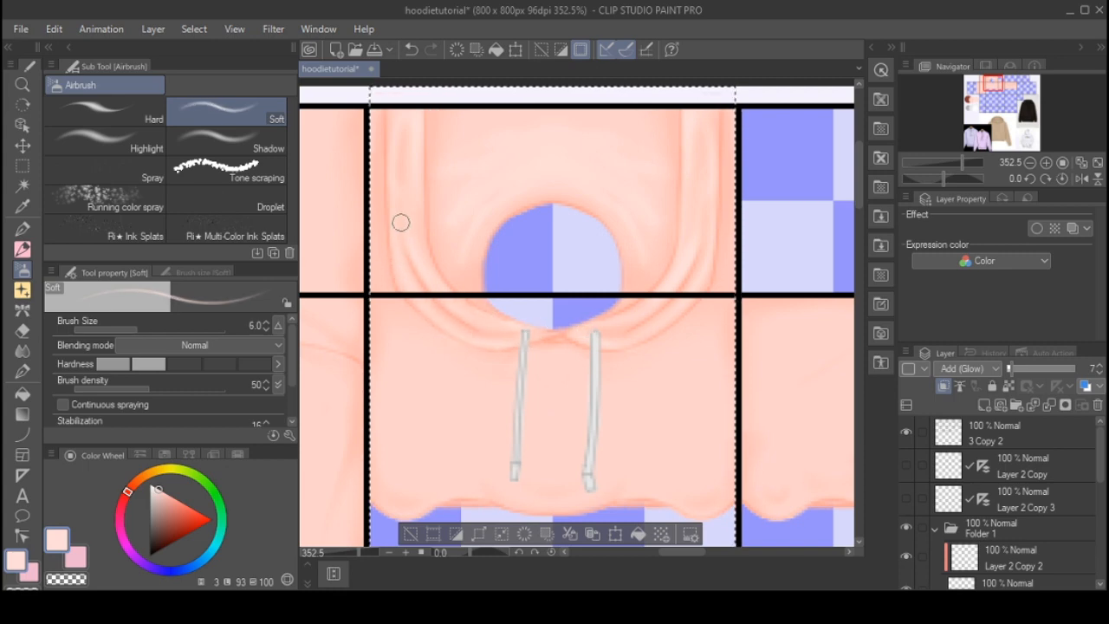
scroll(494, 121, "down", 5)
scroll(494, 121, "up", 5)
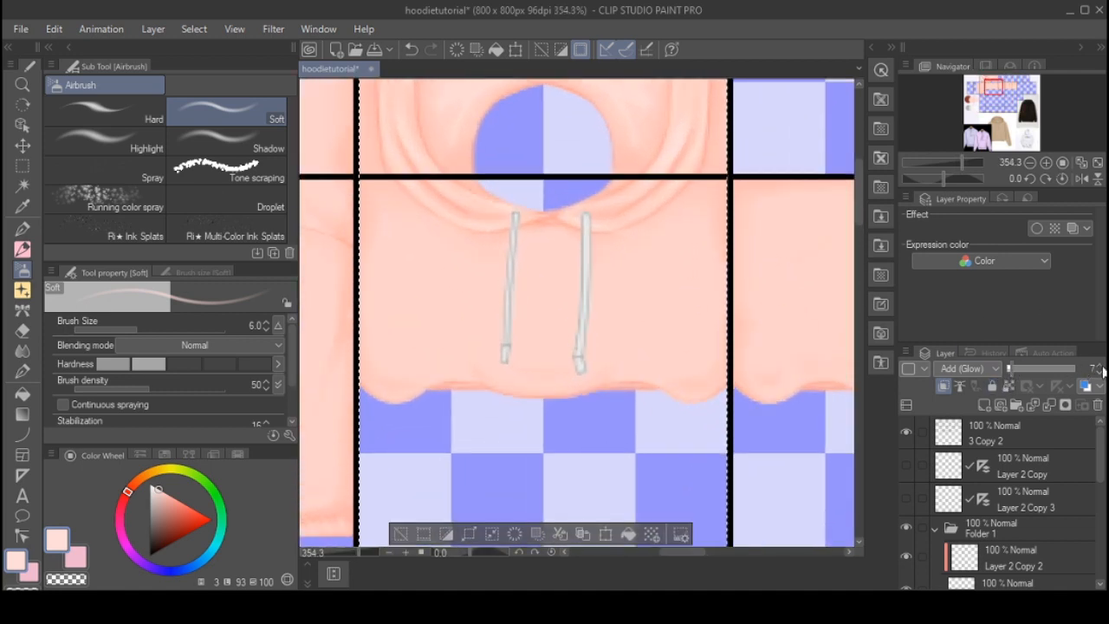
scroll(616, 275, "down", 3)
scroll(507, 272, "up", 3)
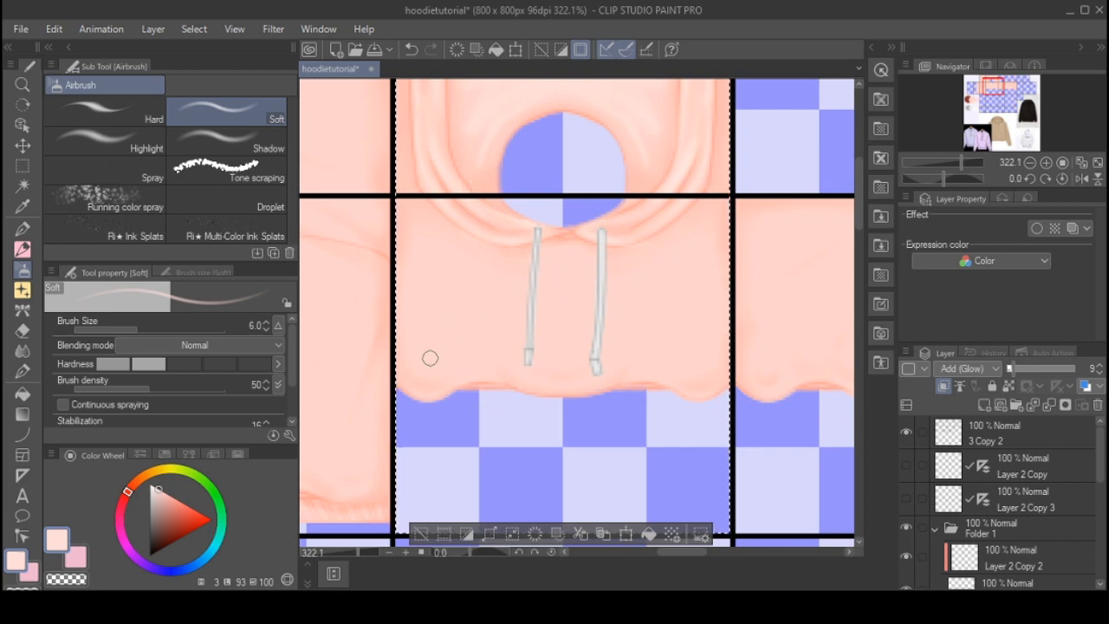
- Show the Layer 2 Copy symmetry ruler, and airbrush mirrored highlights along the front torso's wavy hem at size 7
left_click(905, 467)
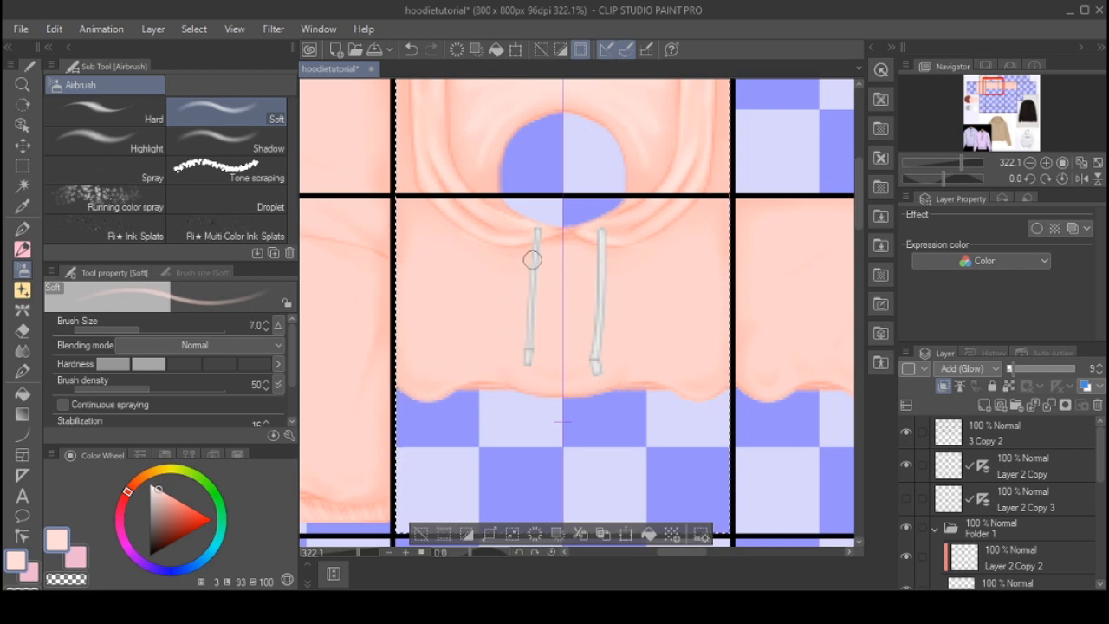
mouse_move(526, 217)
left_mouse_down()
mouse_move(530, 355)
mouse_move(487, 336)
mouse_move(539, 218)
left_mouse_up()
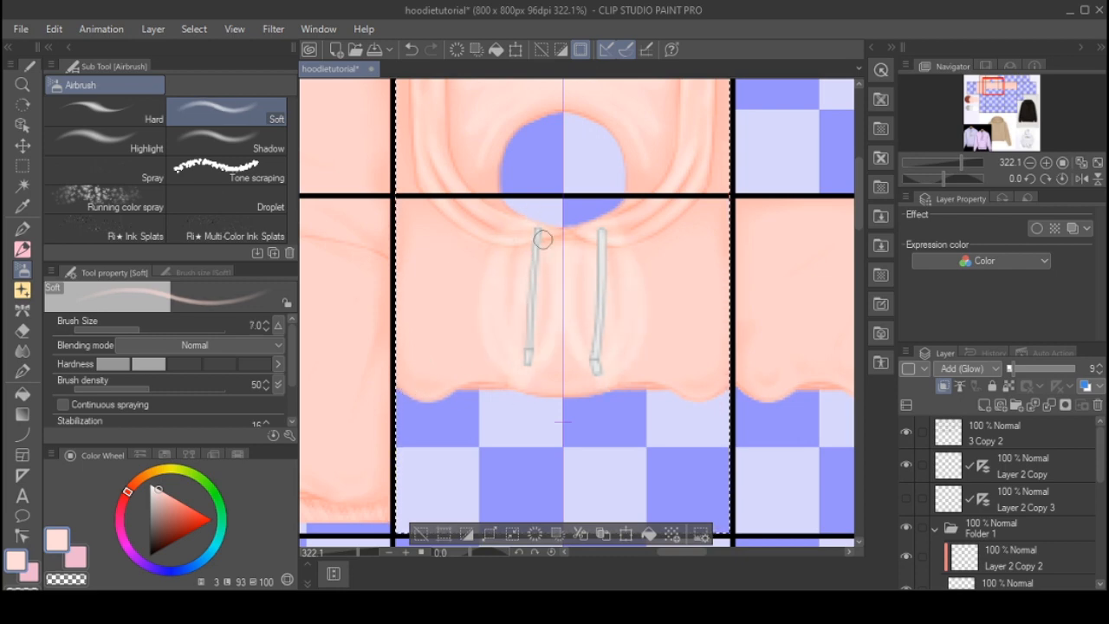
key("ctrl+z")
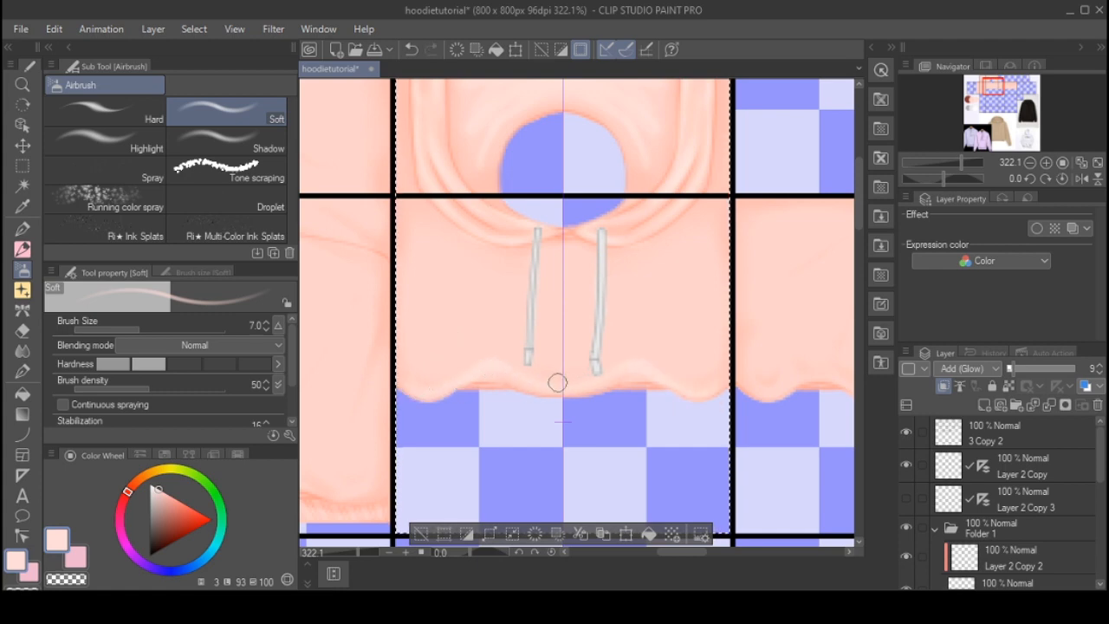
- Airbrush broad mirrored highlights across the front torso around the drawstrings, enlarging the brush from size 15 to 25
key("bracketright")
key("bracketright")
key("bracketright")
key("bracketright")
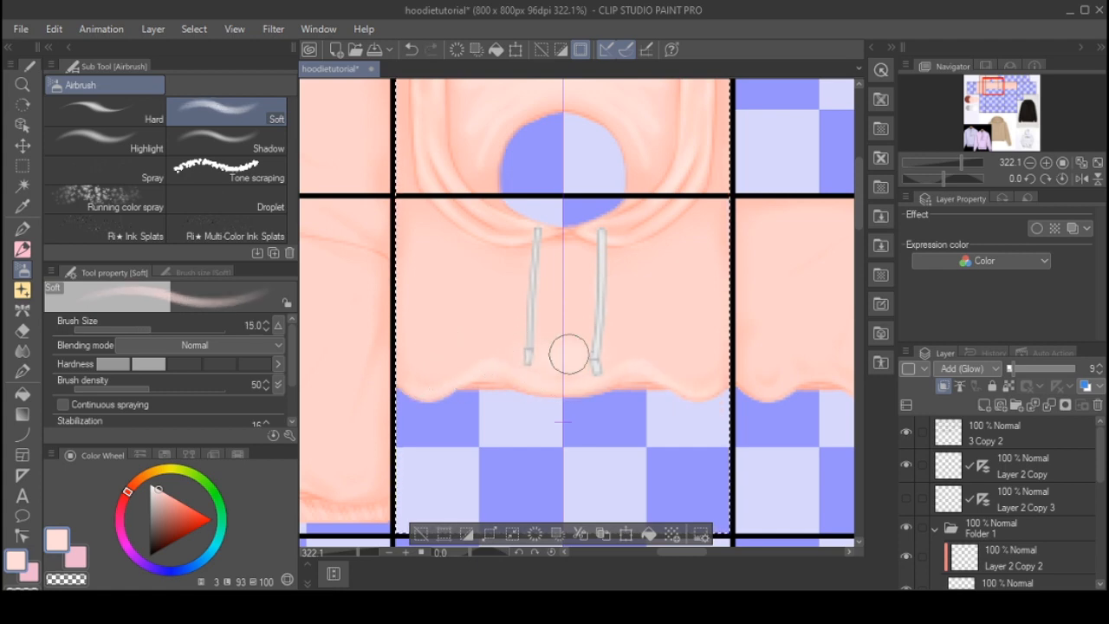
key("bracketright")
key("bracketleft")
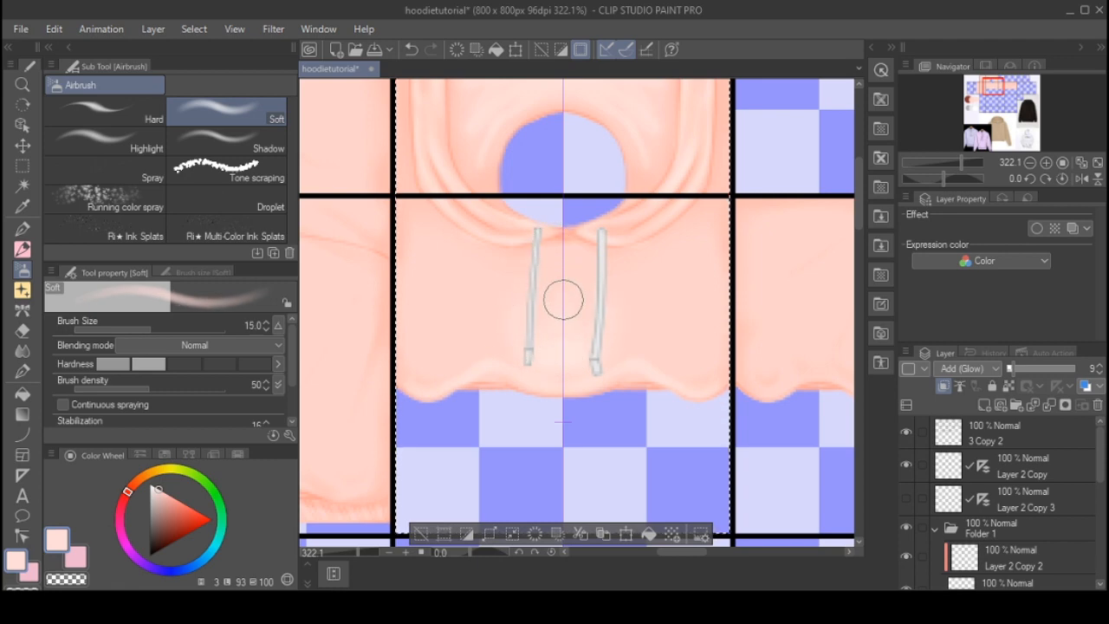
key("bracketright")
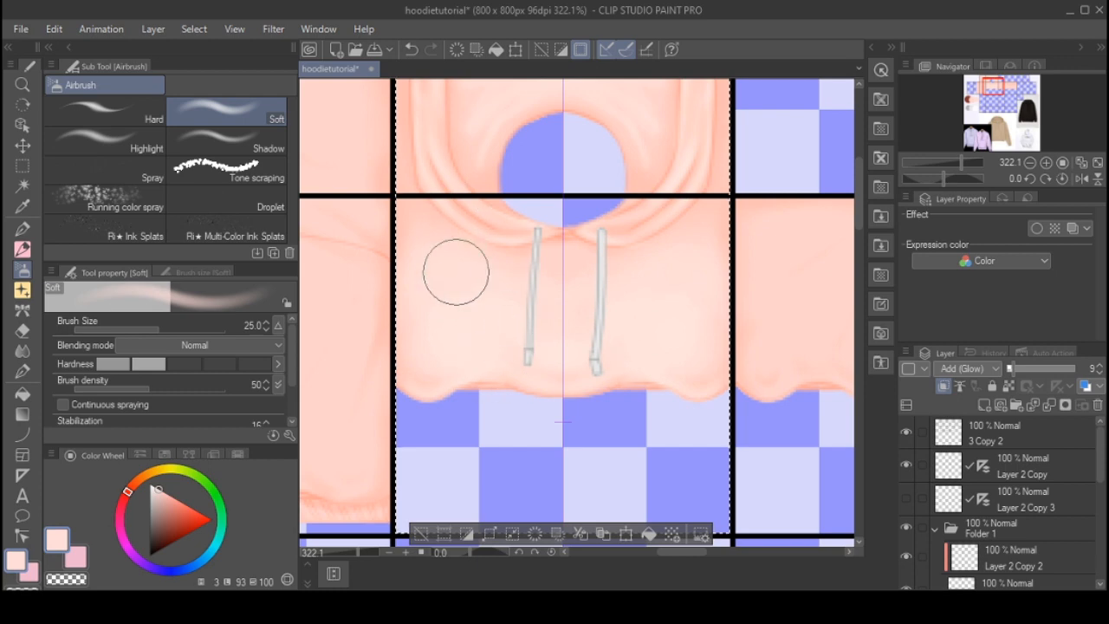
- Check the highlights on the front torso and hood panels, and touch them up with the soft eraser at size 15
scroll(557, 194, "down", 3)
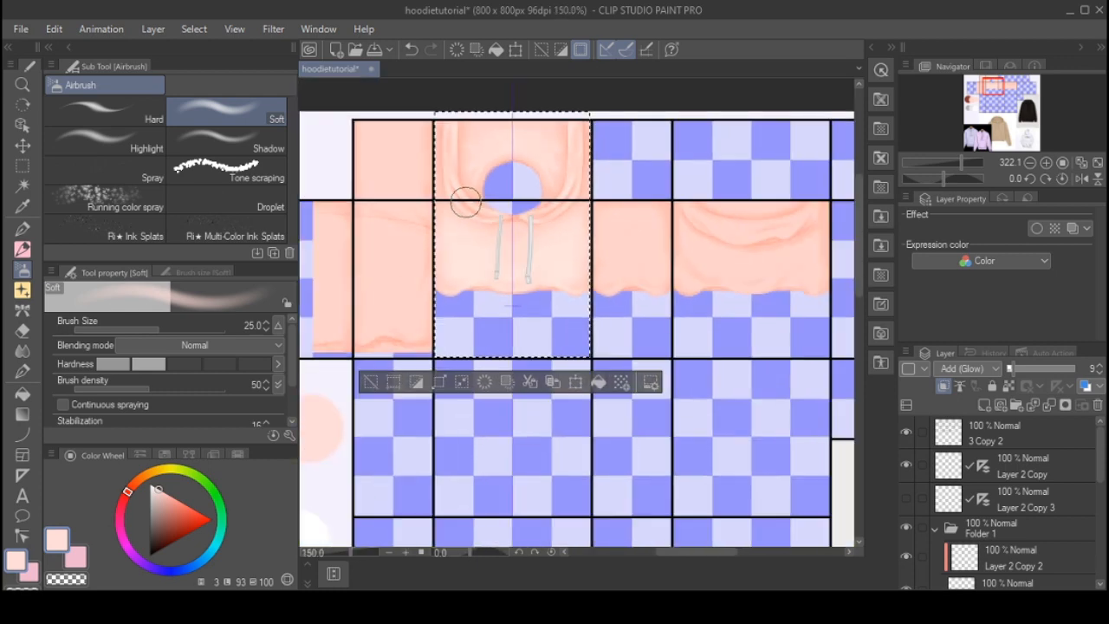
scroll(463, 198, "up", 1)
scroll(505, 180, "up", 2)
scroll(524, 198, "down", 2)
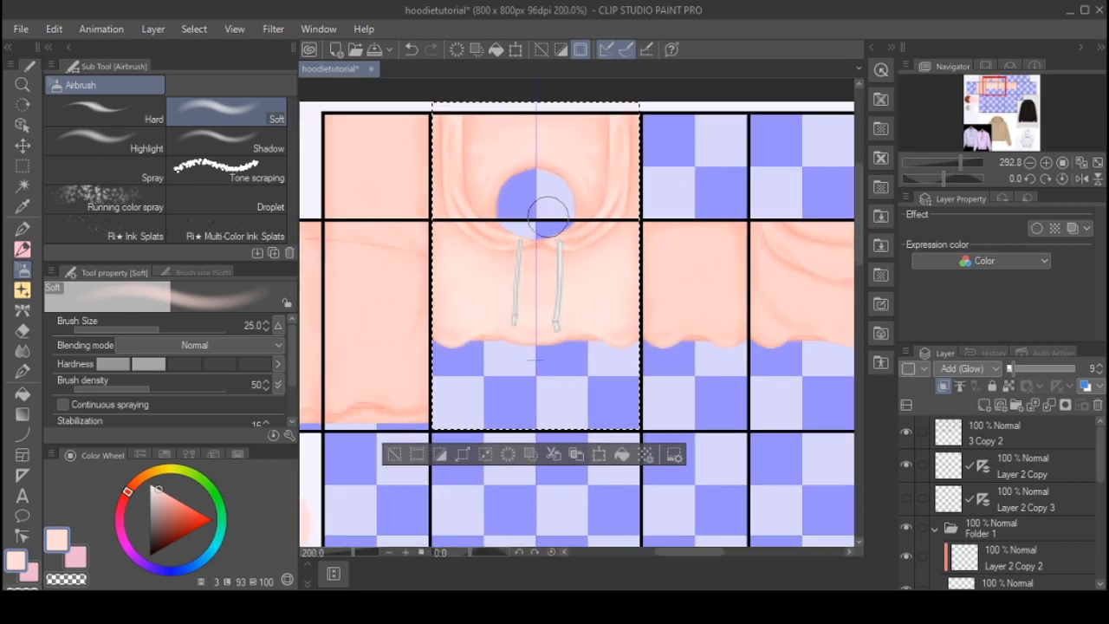
scroll(510, 210, "up", 2)
scroll(509, 210, "up", 1)
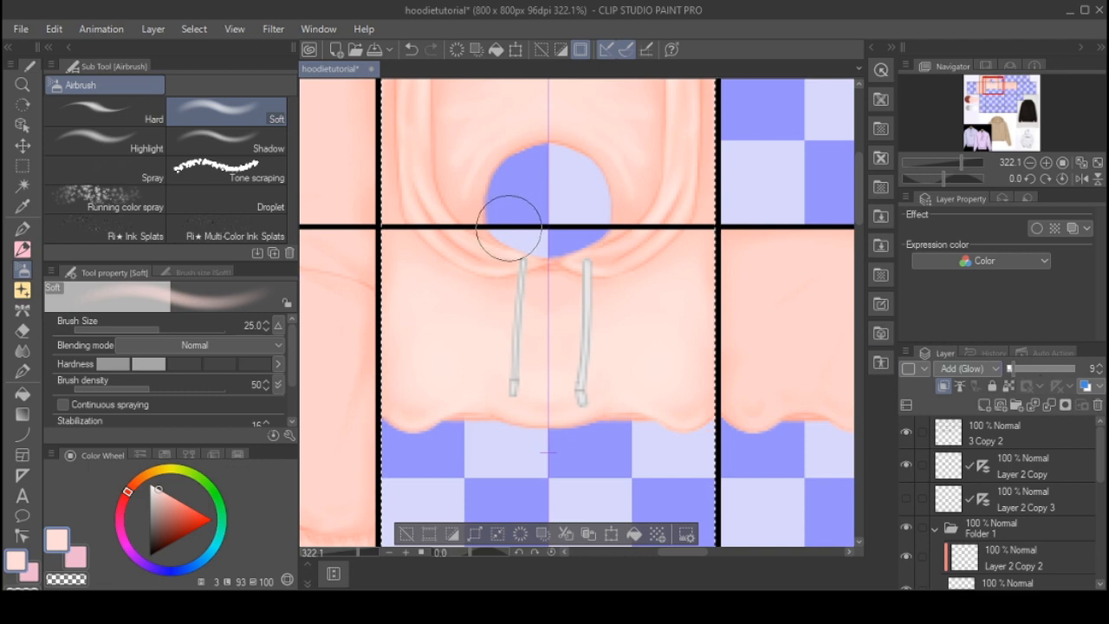
scroll(508, 205, "down", 4)
scroll(376, 240, "up", 3)
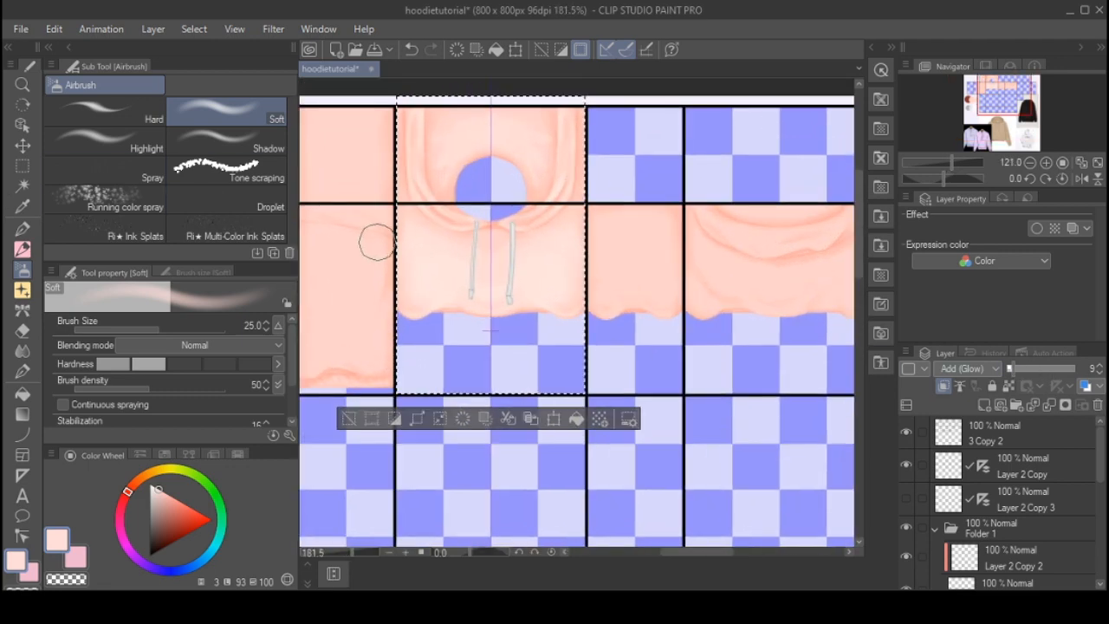
key("e")
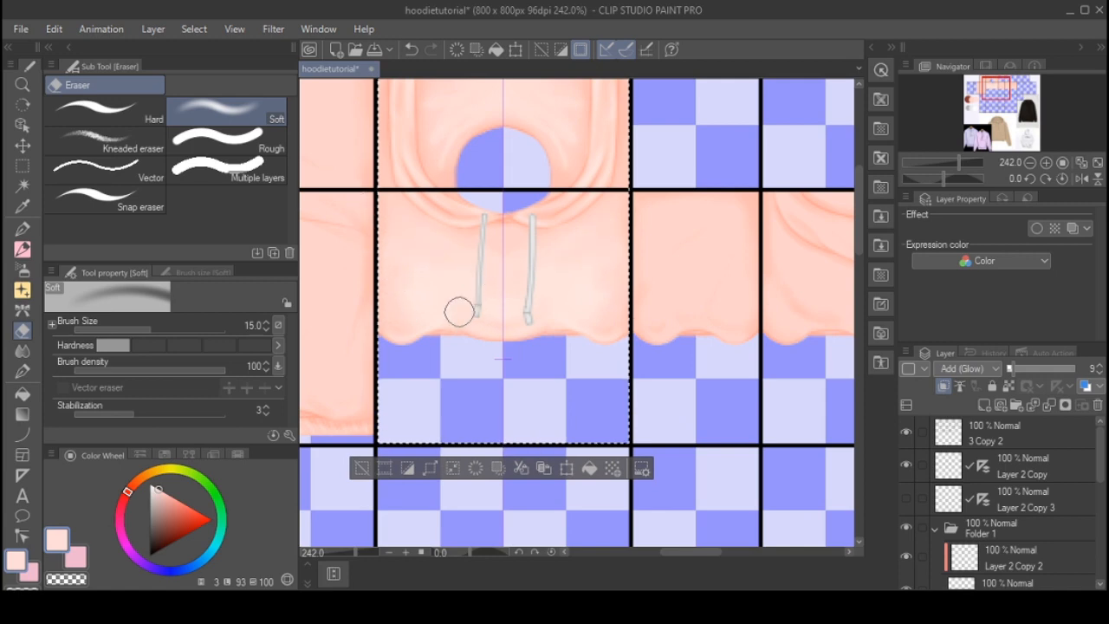
scroll(459, 254, "down", 3)
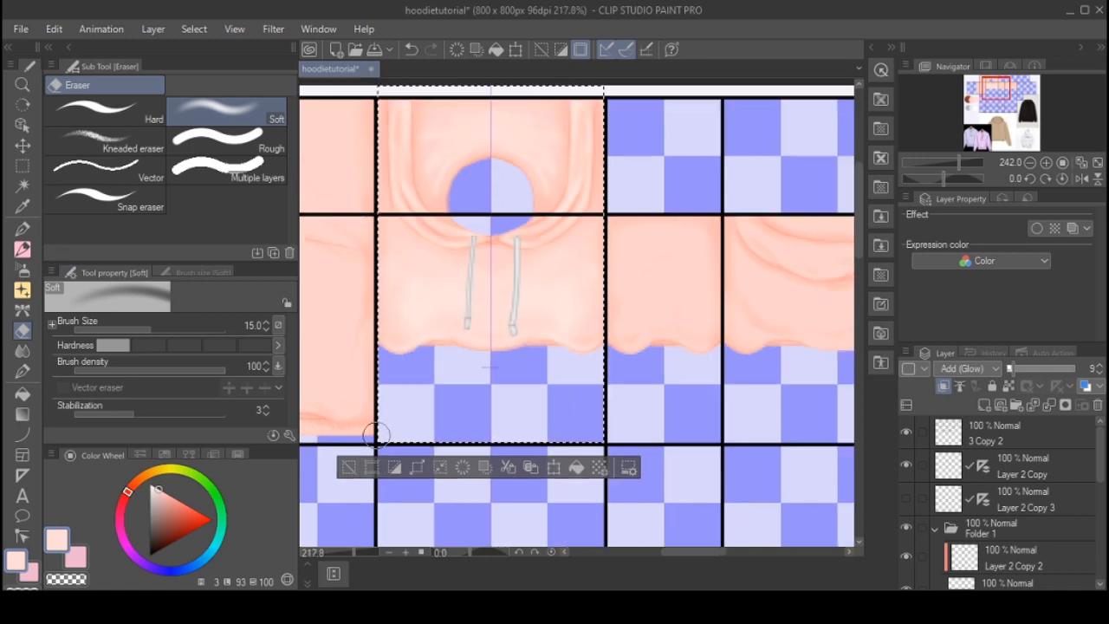
- Hide the Layer 2 Copy symmetry ruler, and make a rectangular selection around the torso's side and back panels
left_click(22, 166)
left_click(734, 182)
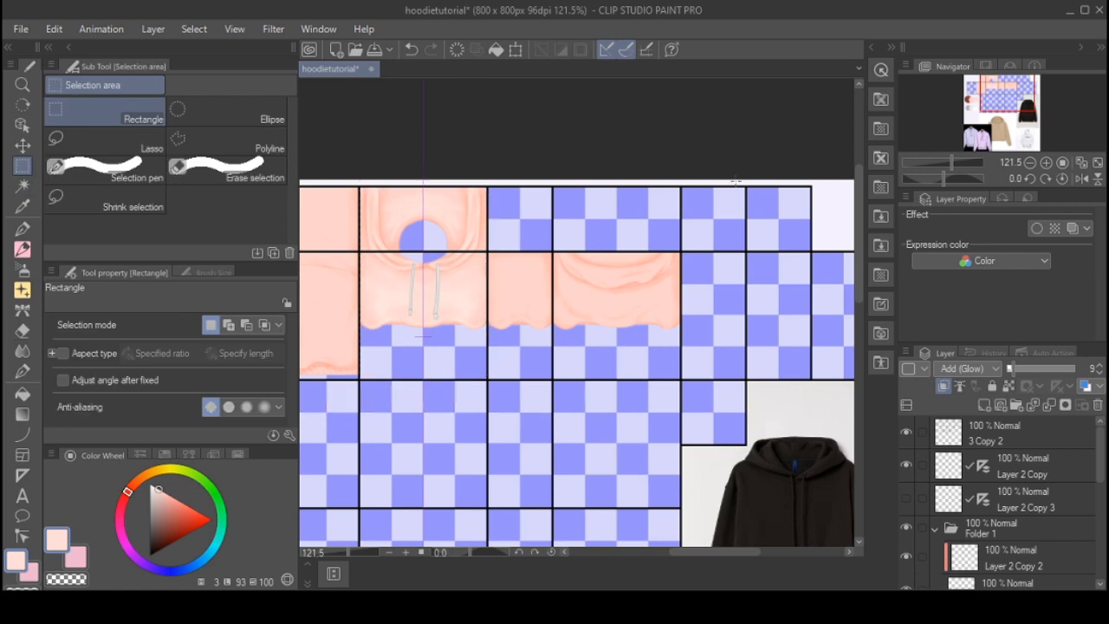
scroll(552, 279, "up", 4)
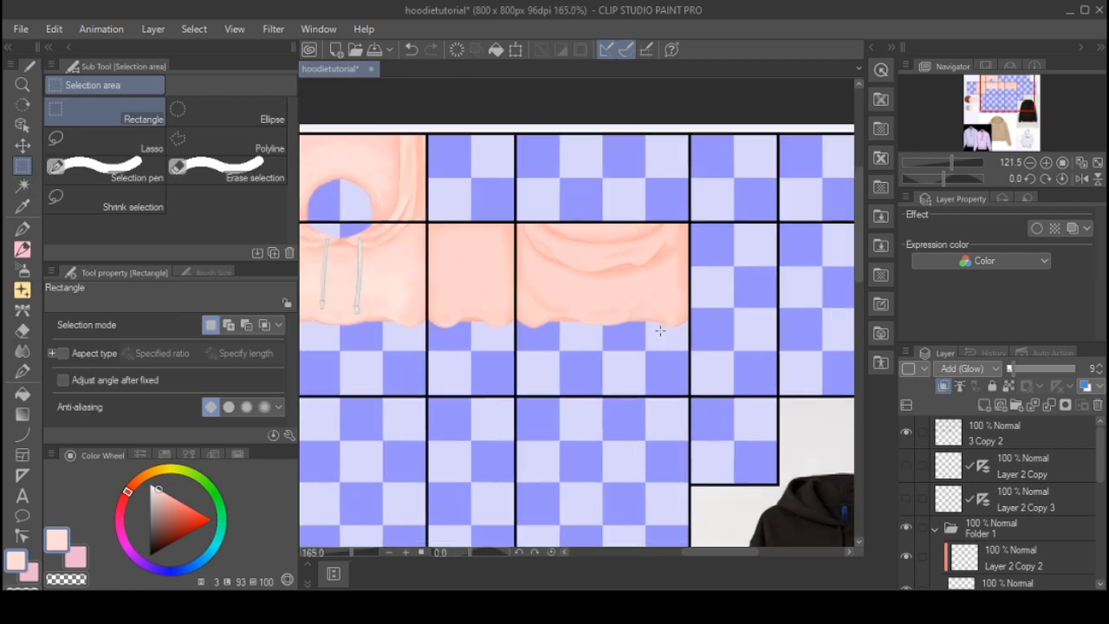
mouse_move(385, 204)
left_mouse_down()
mouse_move(664, 445)
mouse_move(841, 458)
mouse_move(824, 471)
mouse_move(756, 472)
left_mouse_up()
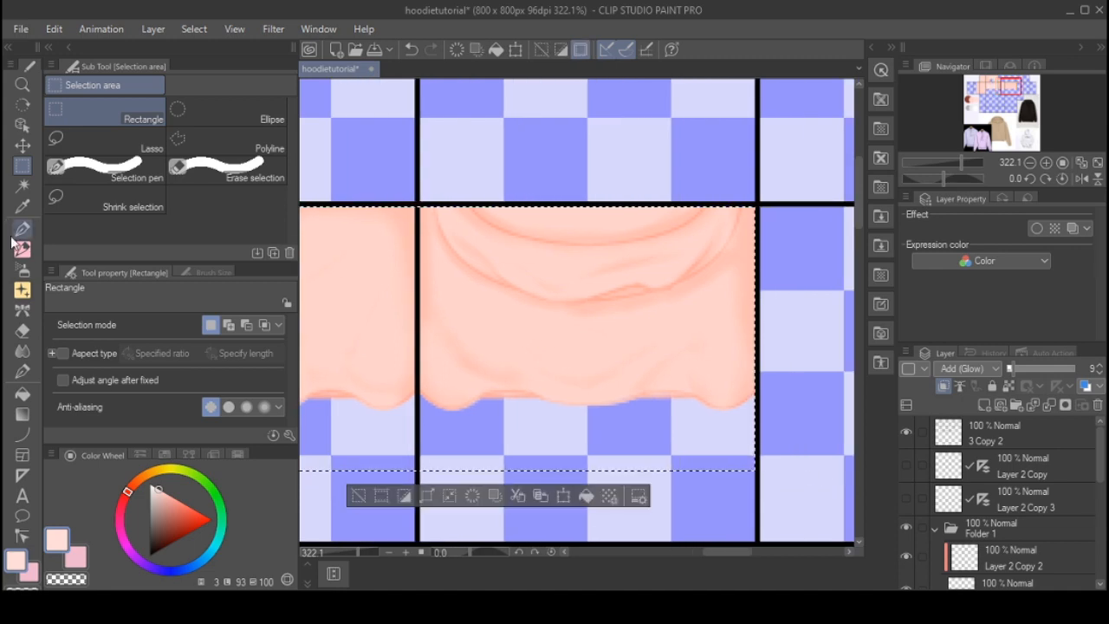
- Airbrush fine highlights along the hood fold on the back panel with the soft airbrush at size 4 to 6
left_click(23, 269)
key("bracketleft")
key("bracketleft")
key("bracketleft")
key("bracketleft")
key("bracketleft")
key("bracketleft")
key("bracketleft")
key("bracketleft")
key("bracketleft")
key("bracketleft")
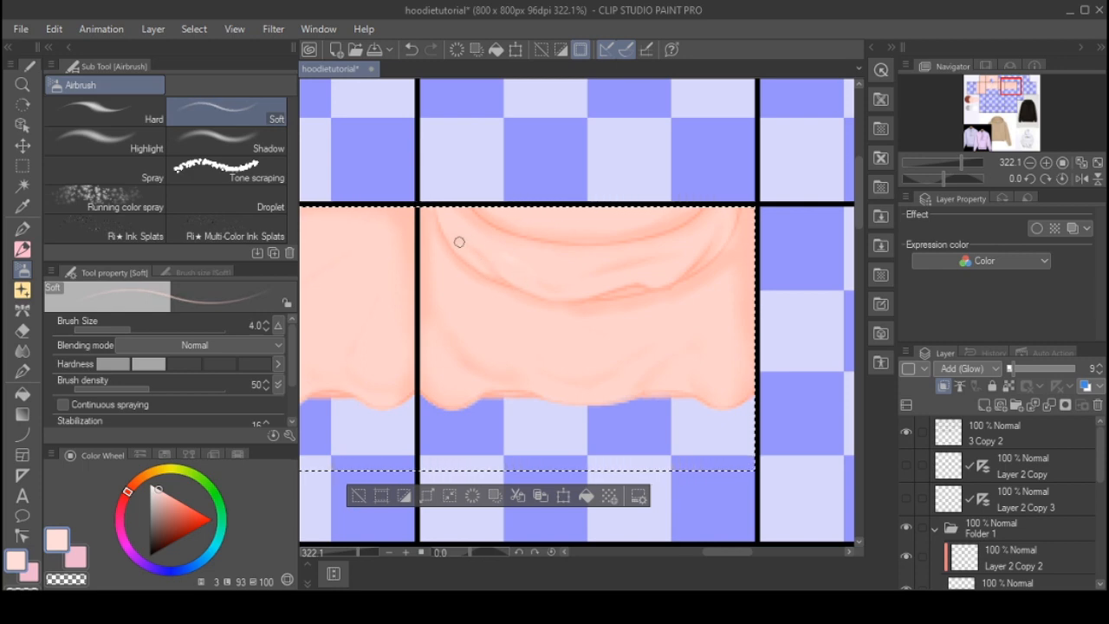
key("bracketright")
key("bracketright")
key("bracketright")
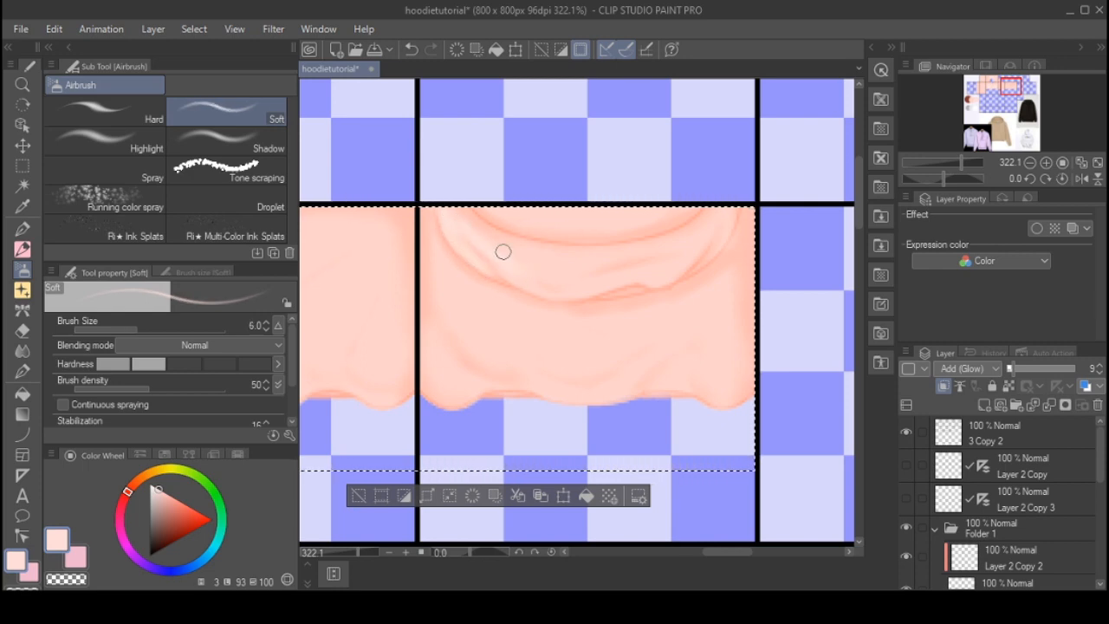
- Airbrush fuller highlights across the hood folds of the back panel at size 7 to 12
key("bracketright")
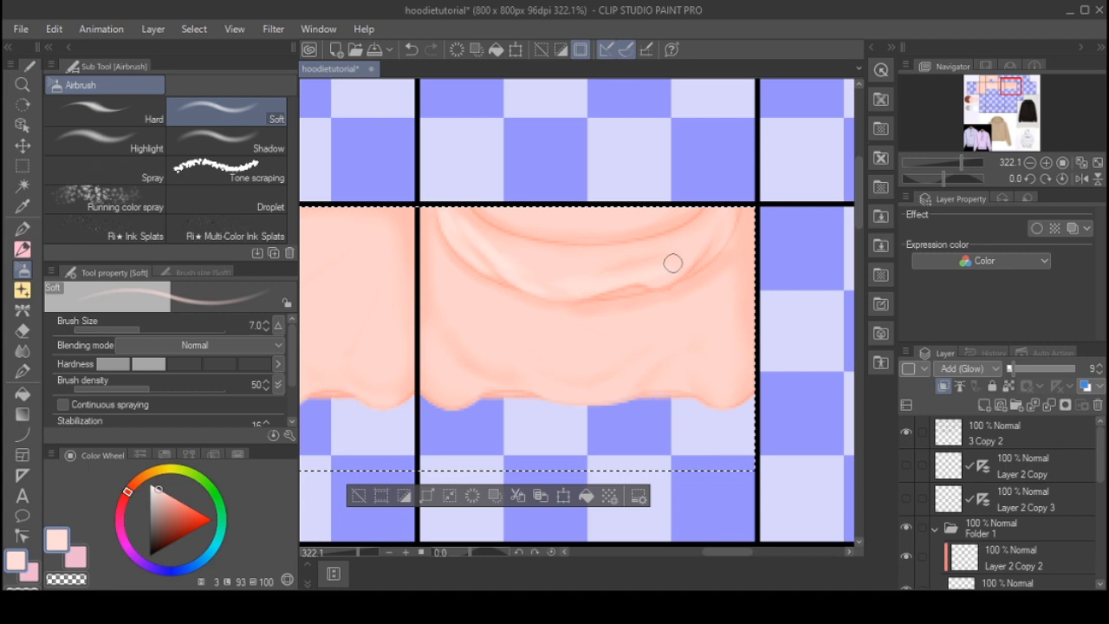
key("bracketright")
key("bracketright")
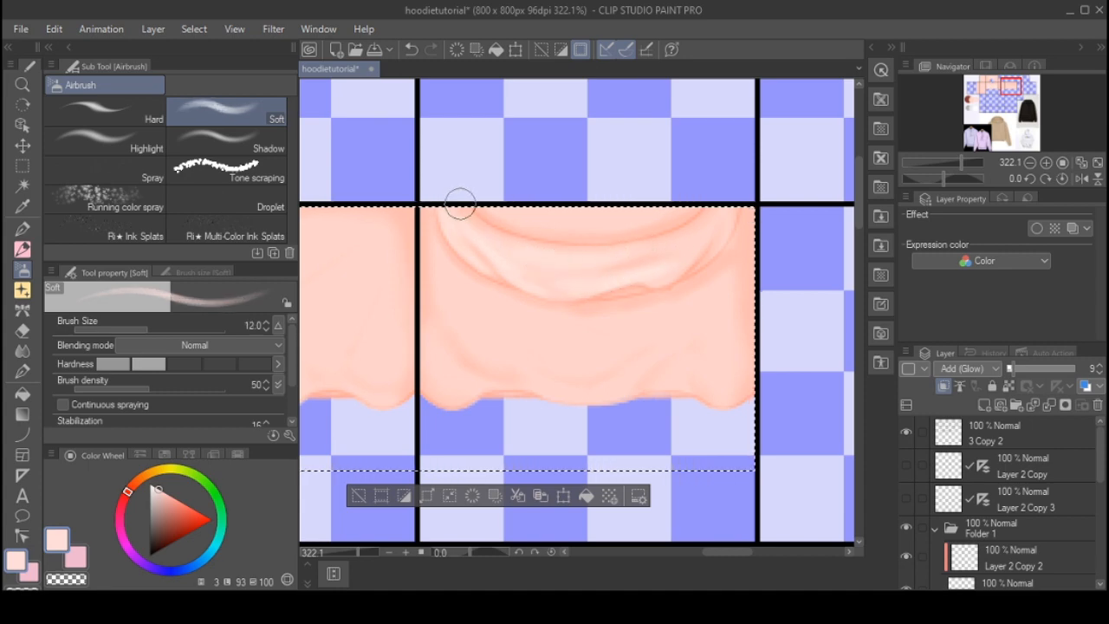
key("bracketleft")
key("bracketleft")
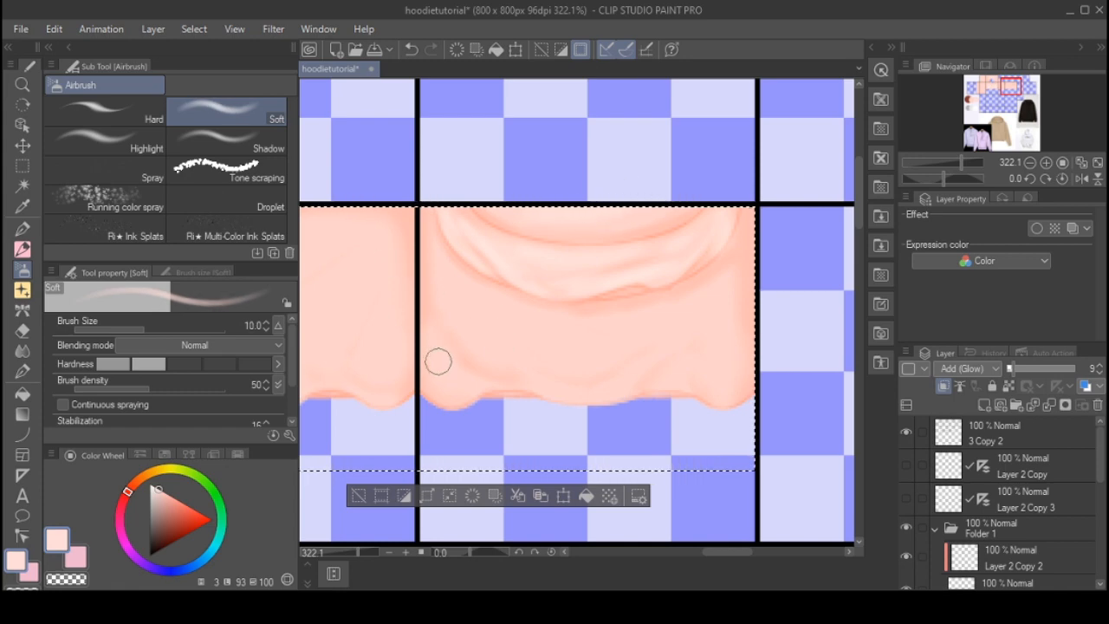
- Airbrush highlights along the hem and the lower folds of the back panel at size 6 to 10
key("bracketleft")
key("bracketleft")
key("bracketleft")
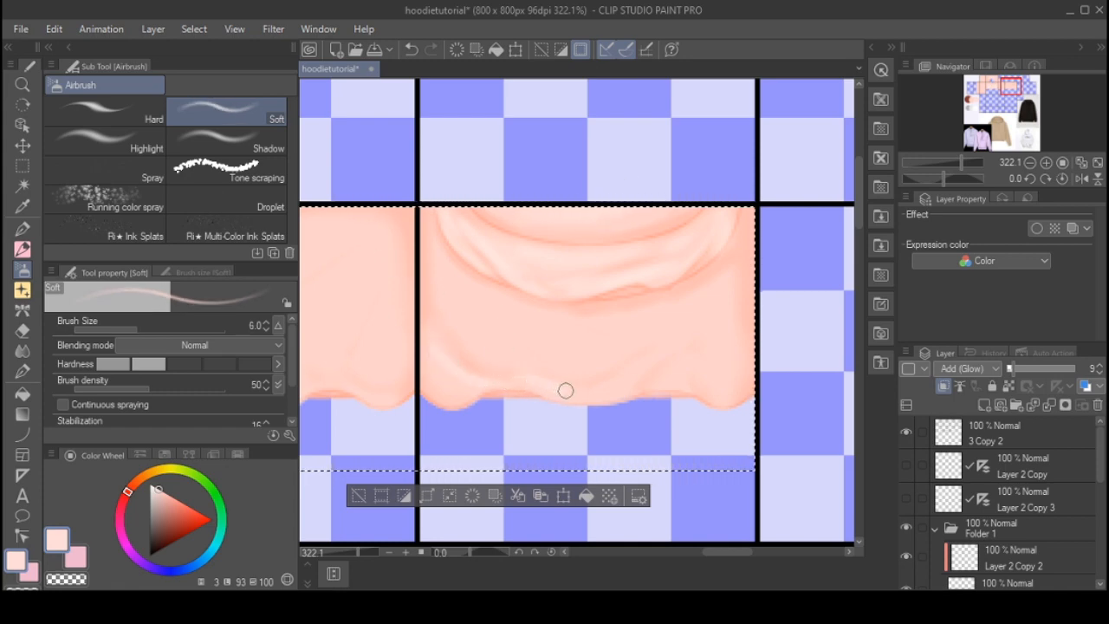
key("bracketright")
key("bracketright")
key("bracketright")
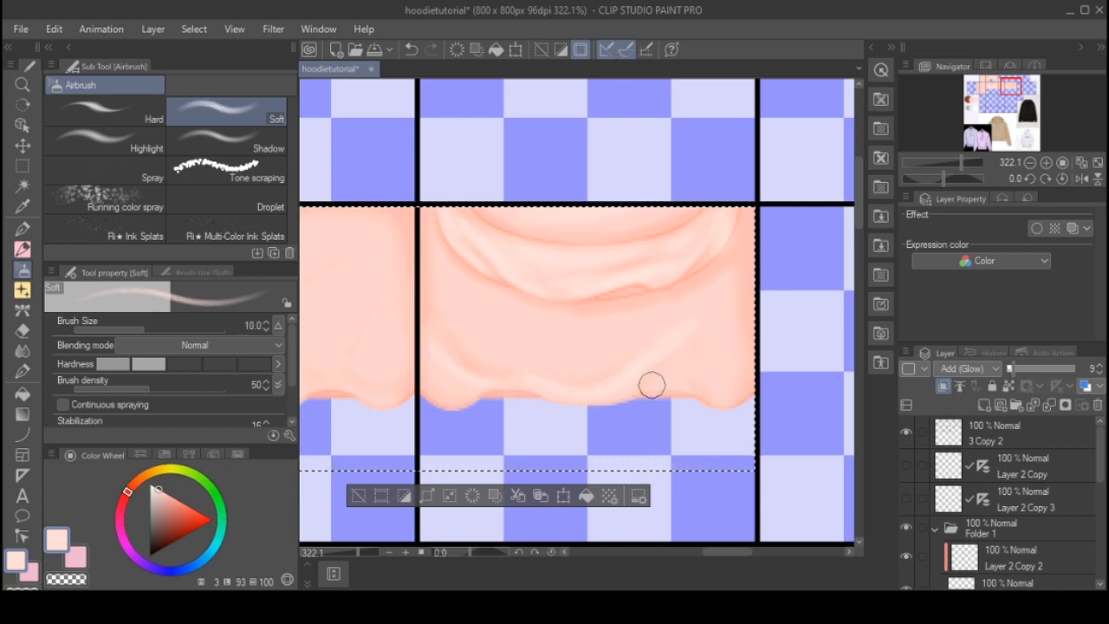
- Airbrush broad highlights across the back panel's body below the hood folds, using brush sizes 12 to 17
key("bracketright")
key("bracketright")
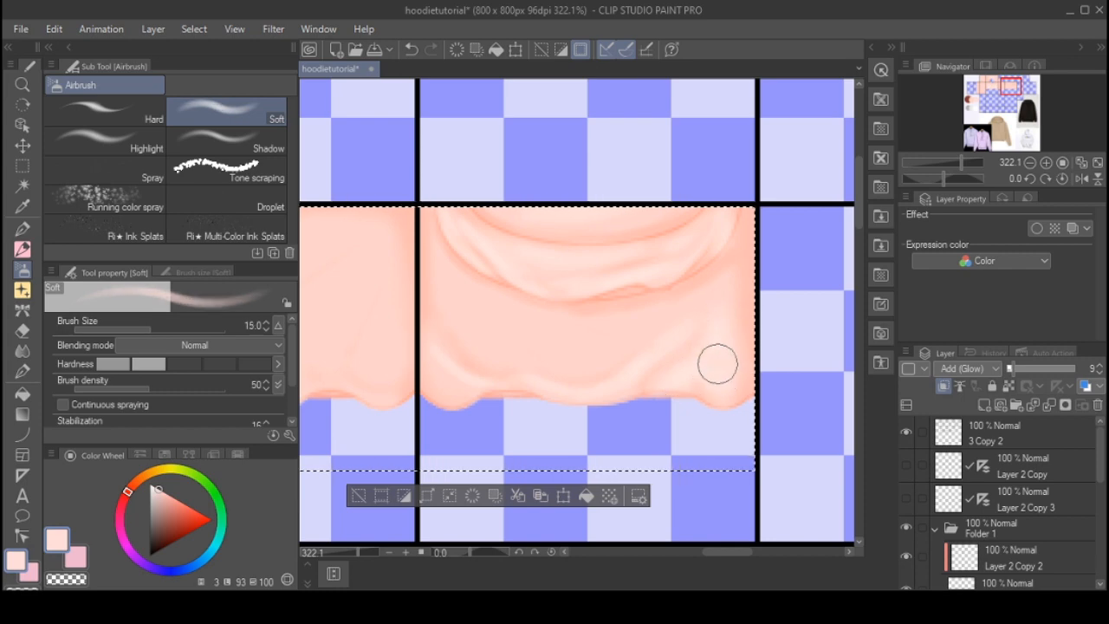
key("bracketright")
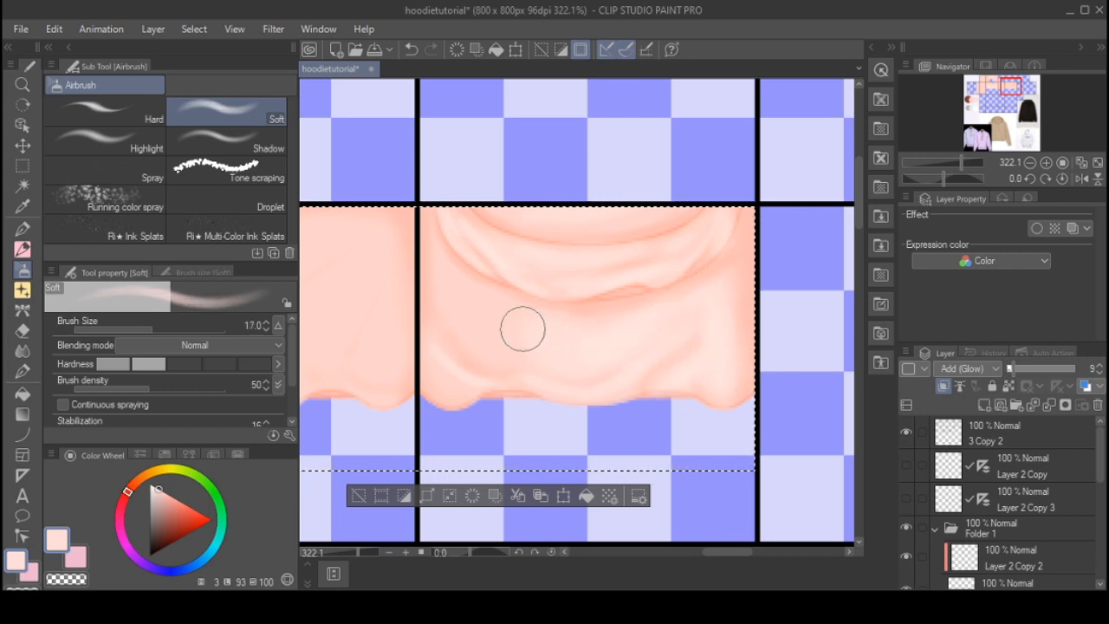
key("bracketleft")
key("bracketleft")
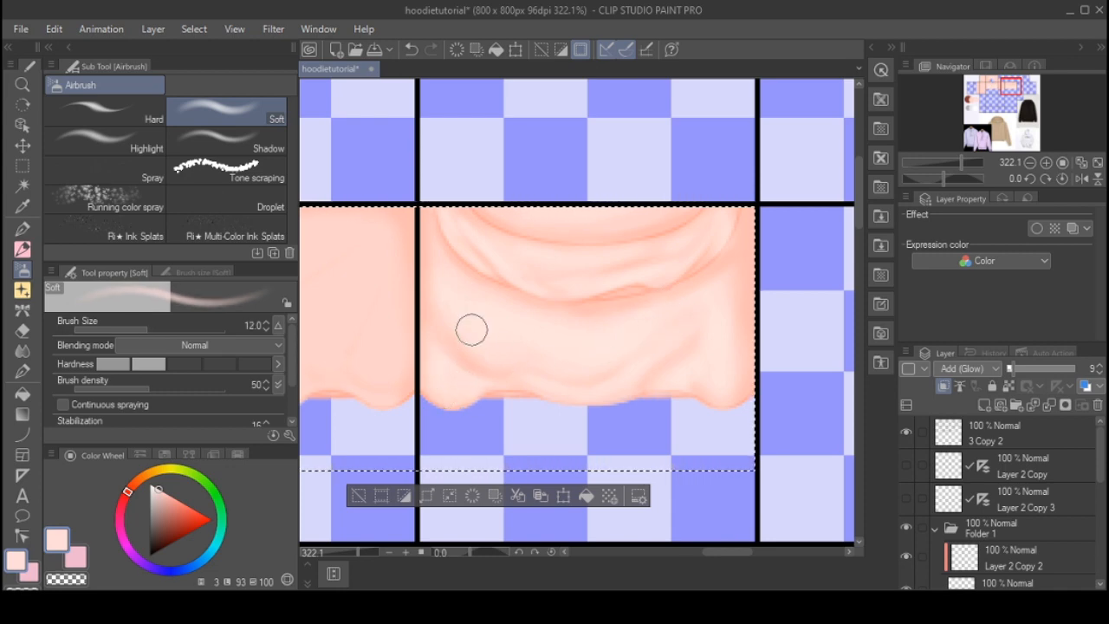
scroll(700, 329, "down", 2)
scroll(406, 280, "up", 2)
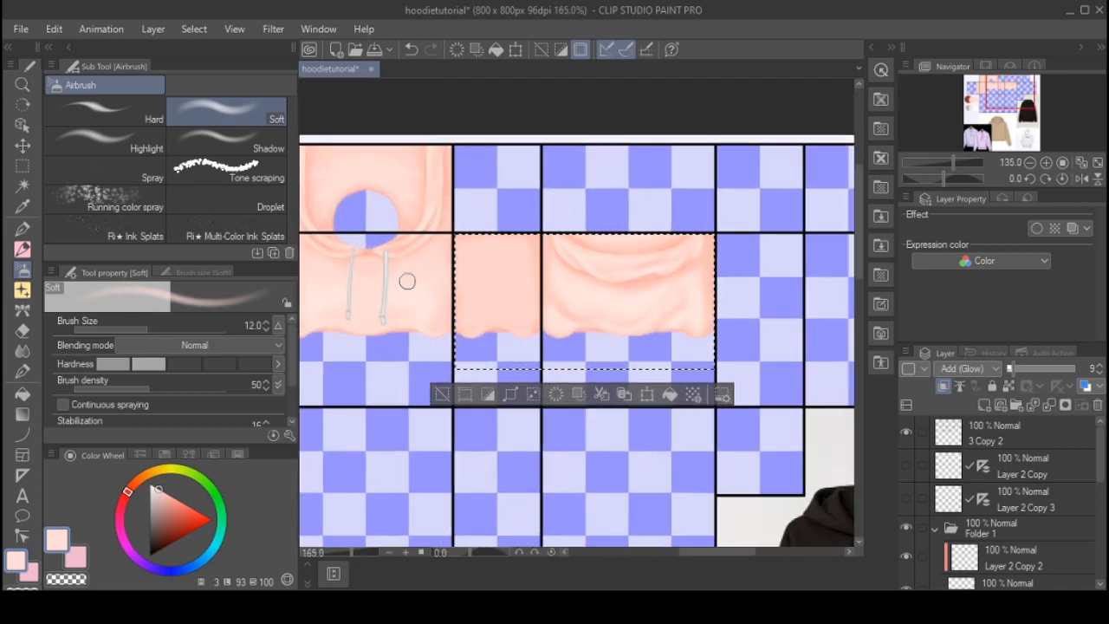
- Airbrush highlights along the wavy hem of the torso's side panel at size 8
key("bracketleft")
key("bracketleft")
key("bracketleft")
key("bracketleft")
key("bracketright")
key("bracketright")
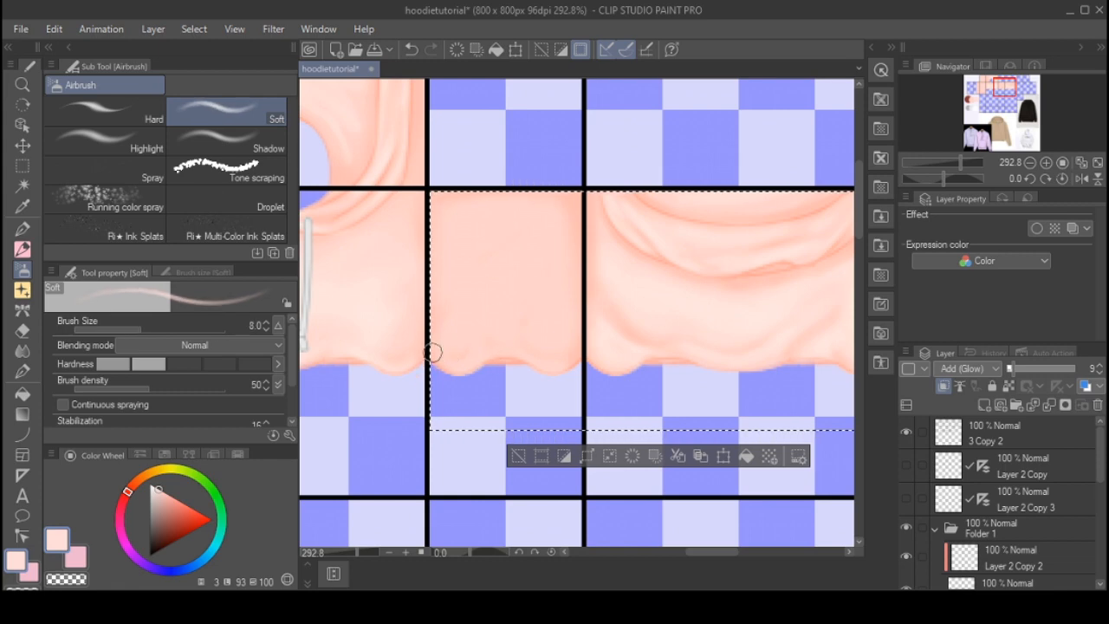
- Airbrush broad diagonal highlights across the body of the torso's side panel at size 15
key("bracketright")
key("bracketright")
key("bracketright")
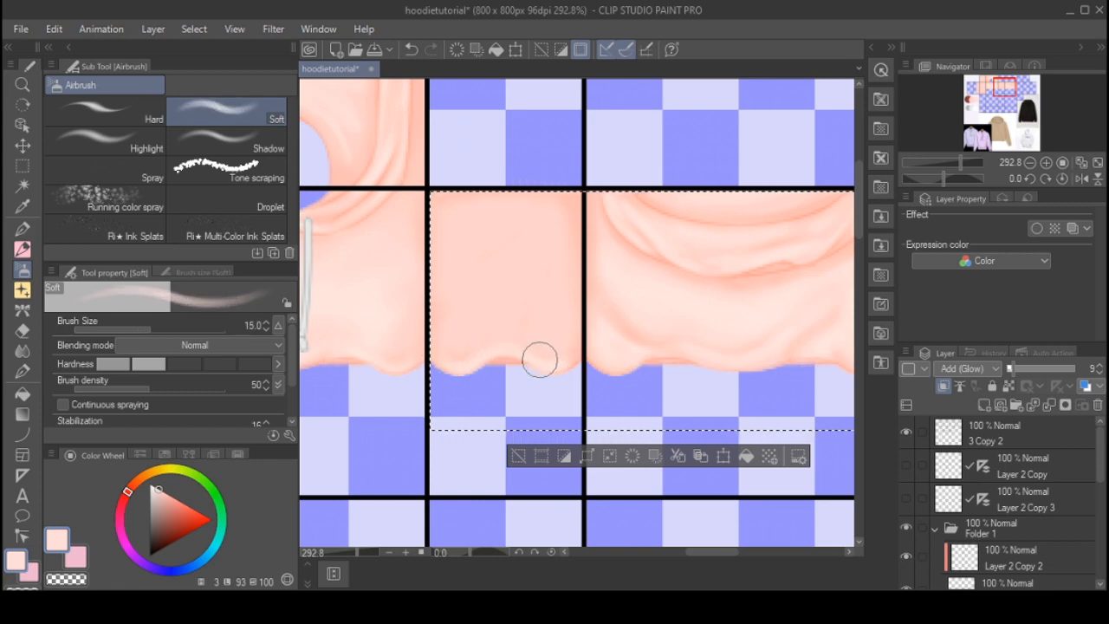
key("bracketright")
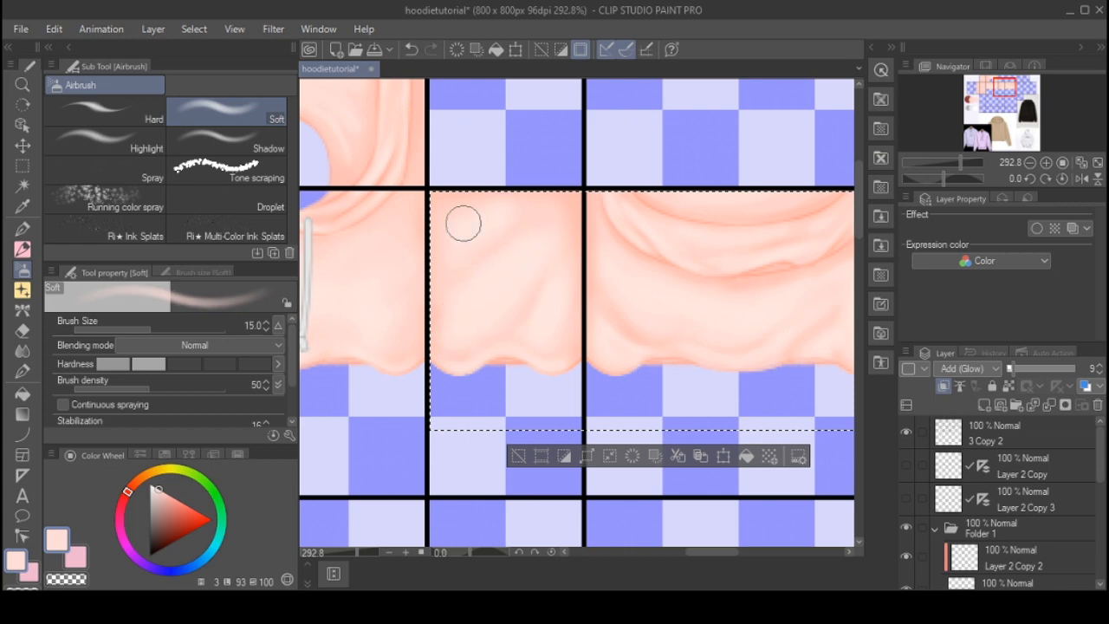
- Clear the rectangular selection around the torso's side and back panels
scroll(529, 197, "down", 3)
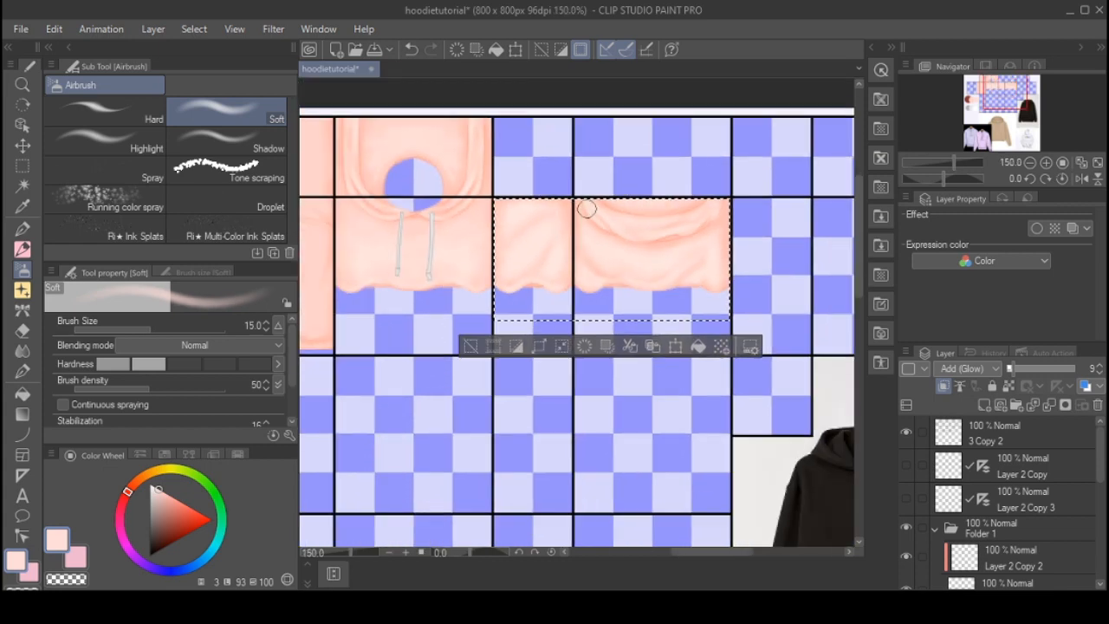
left_click(457, 211)
scroll(568, 211, "down", 4)
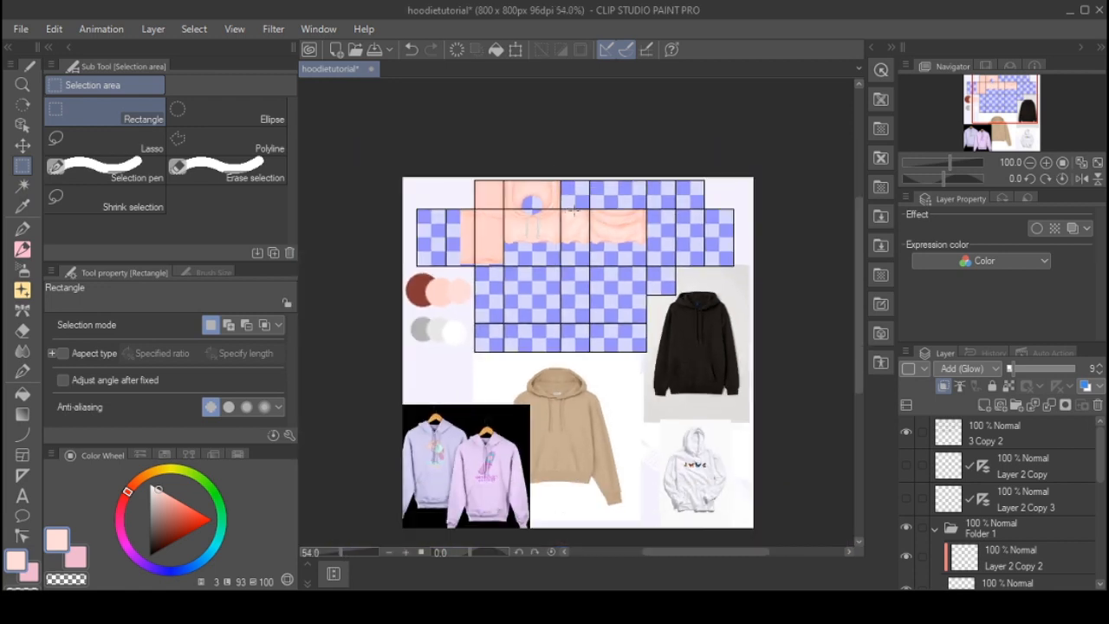
- Make a rectangular selection around the sleeve's side strip, wide panel and top panel
scroll(484, 196, "up", 9)
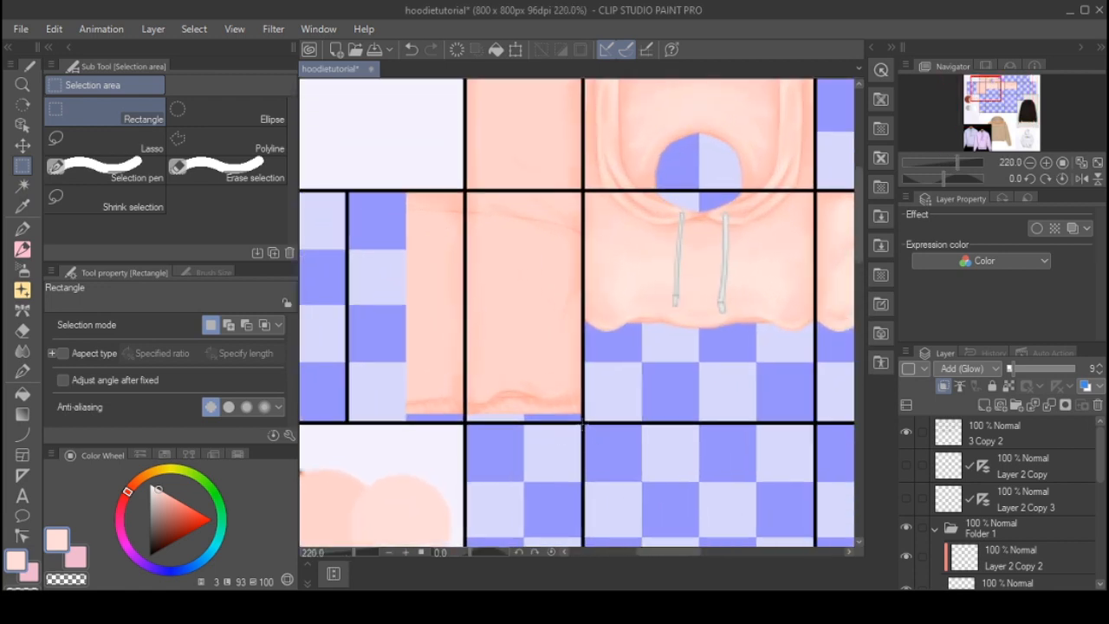
left_click_drag(577, 416, 549, 226)
left_click(582, 413)
left_click_drag(582, 419, 383, 69)
scroll(487, 145, "down", 3)
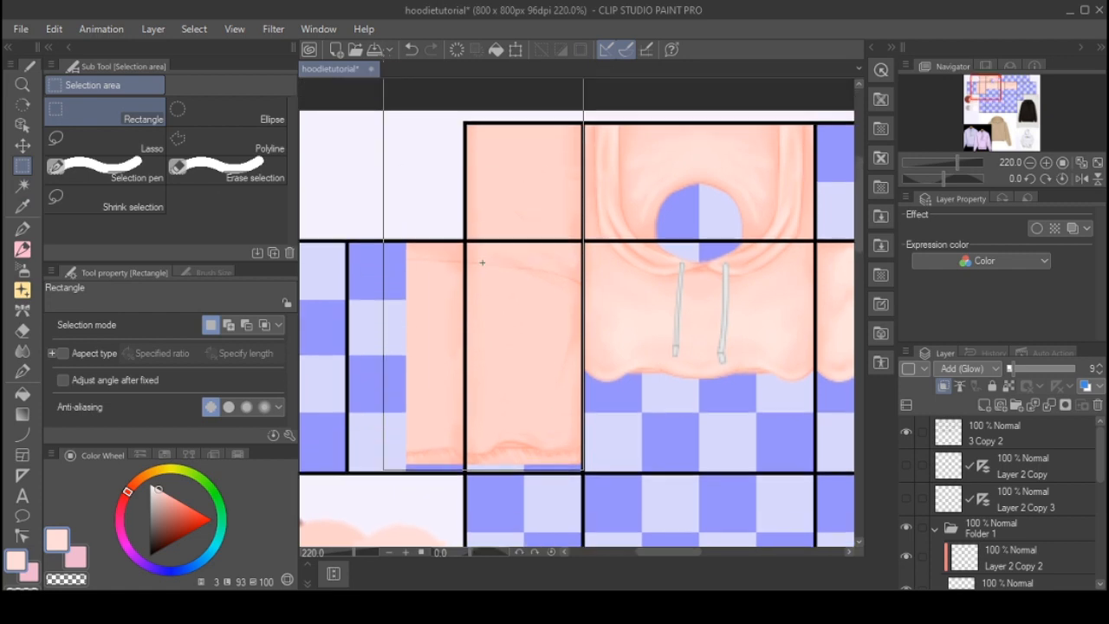
- Airbrush thin diagonal highlights at size 4 along the fold on the wide sleeve panel's edge nearest the torso front
left_click(23, 249)
scroll(494, 288, "up", 3)
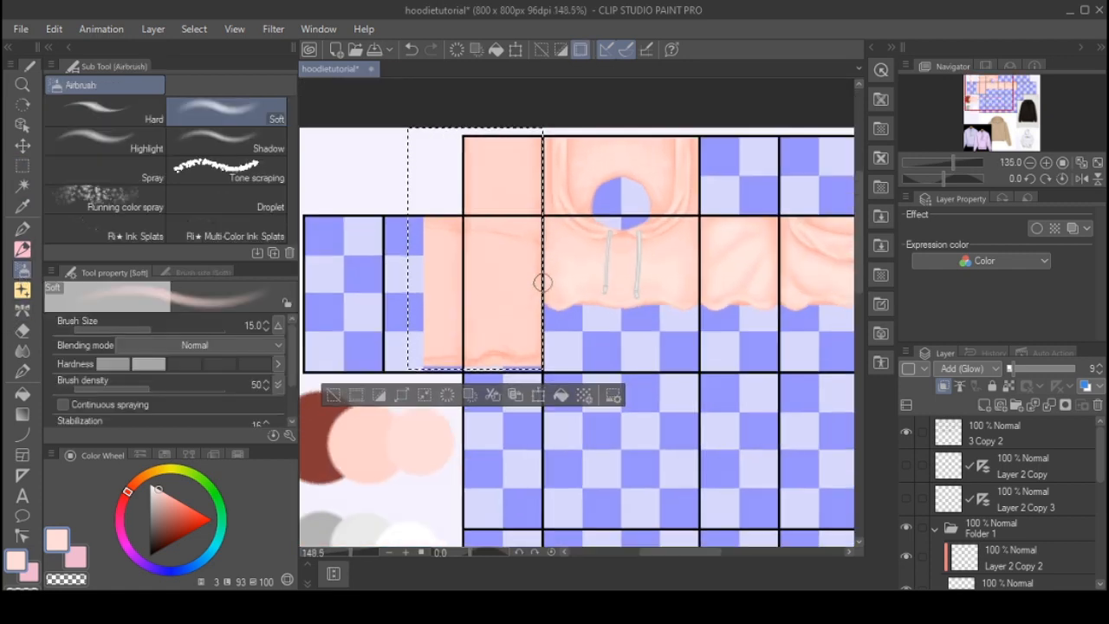
scroll(607, 282, "up", 2)
key("bracketleft")
key("bracketleft")
key("bracketleft")
key("bracketleft")
key("bracketleft")
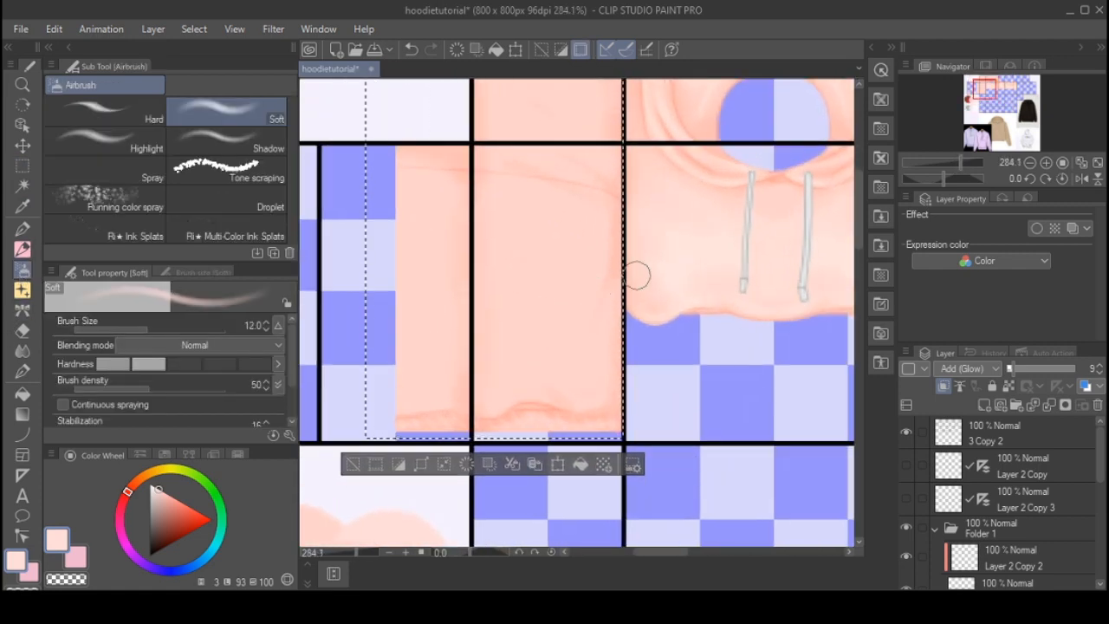
key("bracketleft")
key("bracketleft")
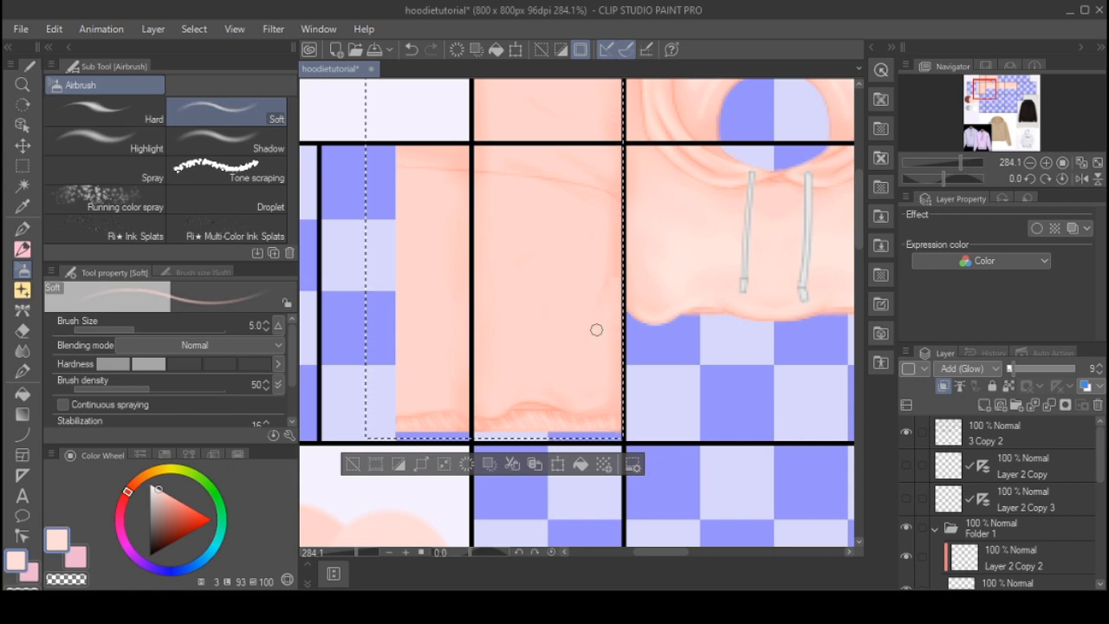
left_click_drag(590, 342, 604, 305)
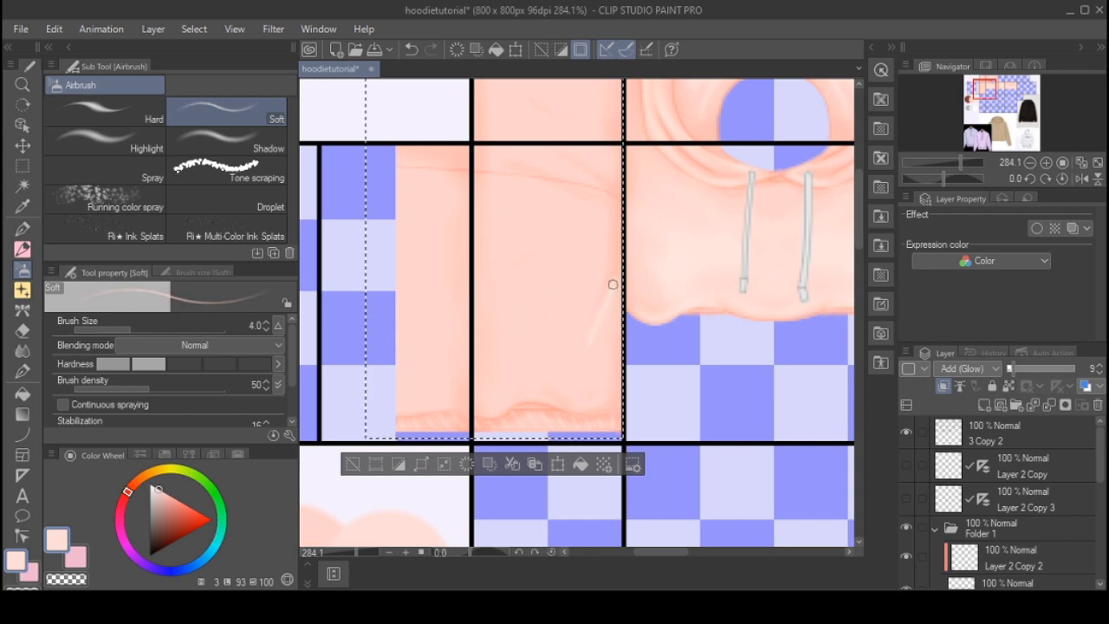
left_click_drag(581, 360, 687, 152)
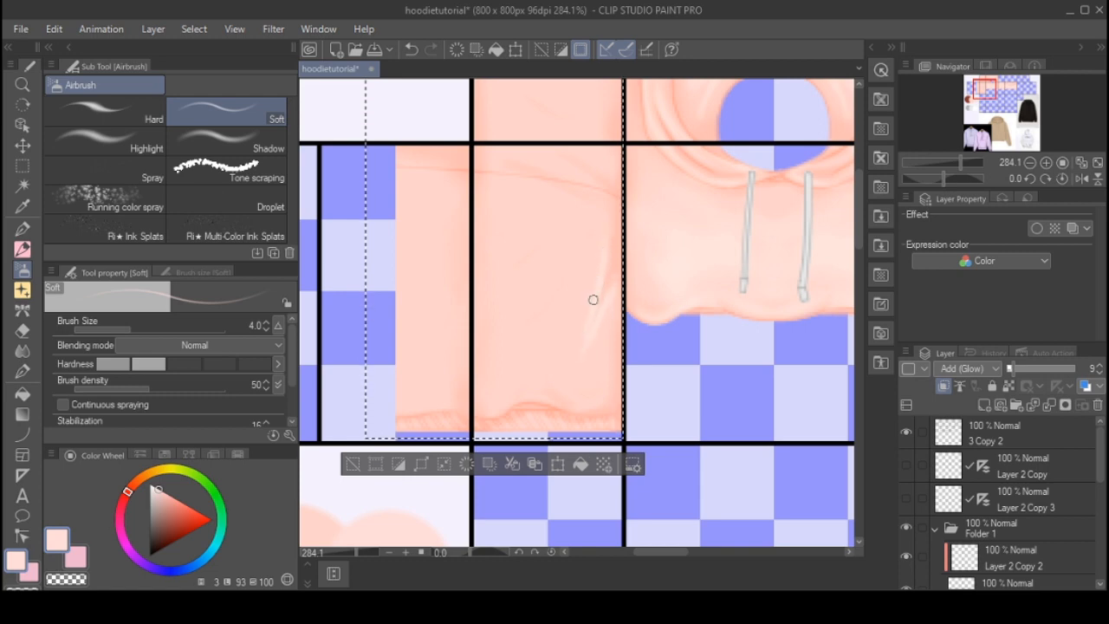
- Airbrush broader diagonal highlights across the middle of the wide sleeve panel, using Soft airbrush sizes 10 to 12
key("bracketright")
key("bracketright")
key("bracketright")
key("bracketright")
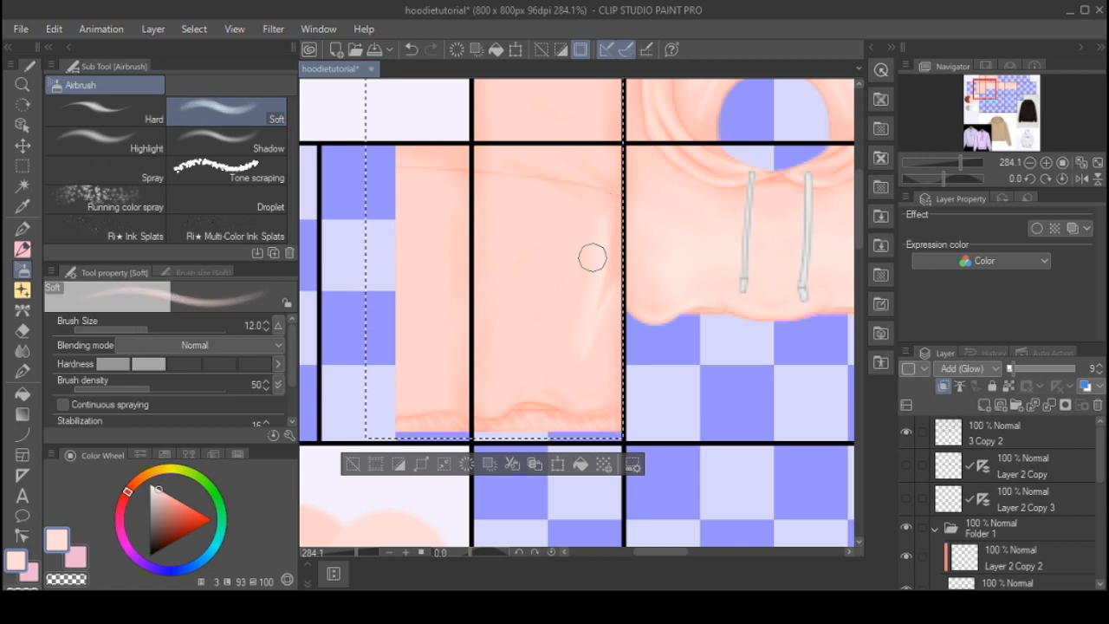
key("bracketleft")
mouse_move(597, 229)
left_mouse_down()
mouse_move(530, 339)
mouse_move(555, 344)
left_mouse_up()
key("bracketleft")
key("bracketright")
left_click_drag(595, 259, 553, 339)
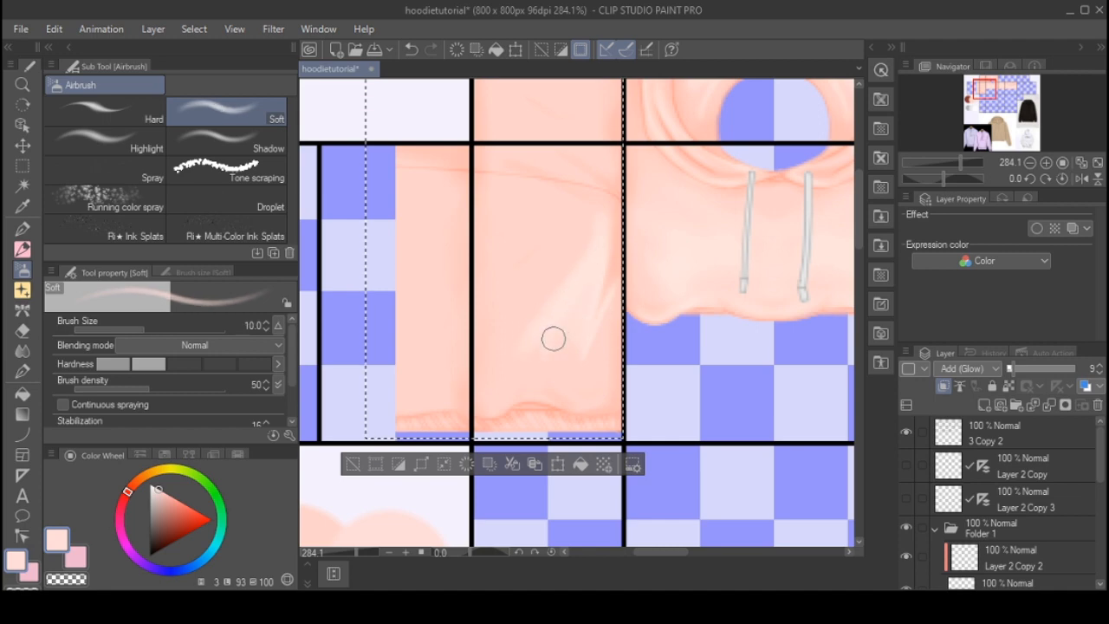
key("bracketright")
key("bracketright")
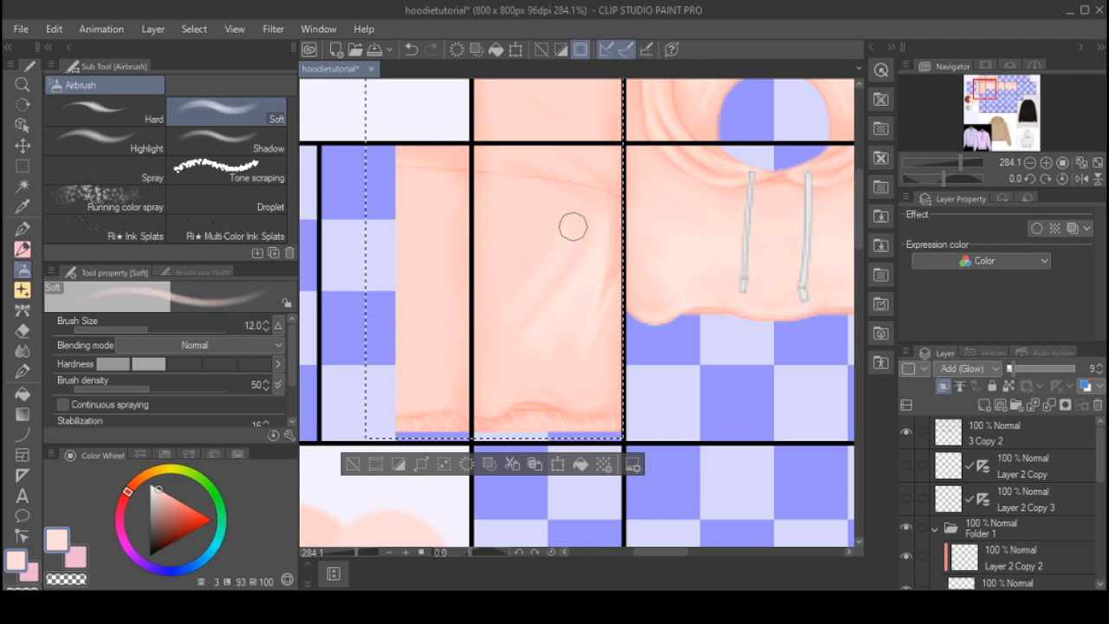
key("bracketleft")
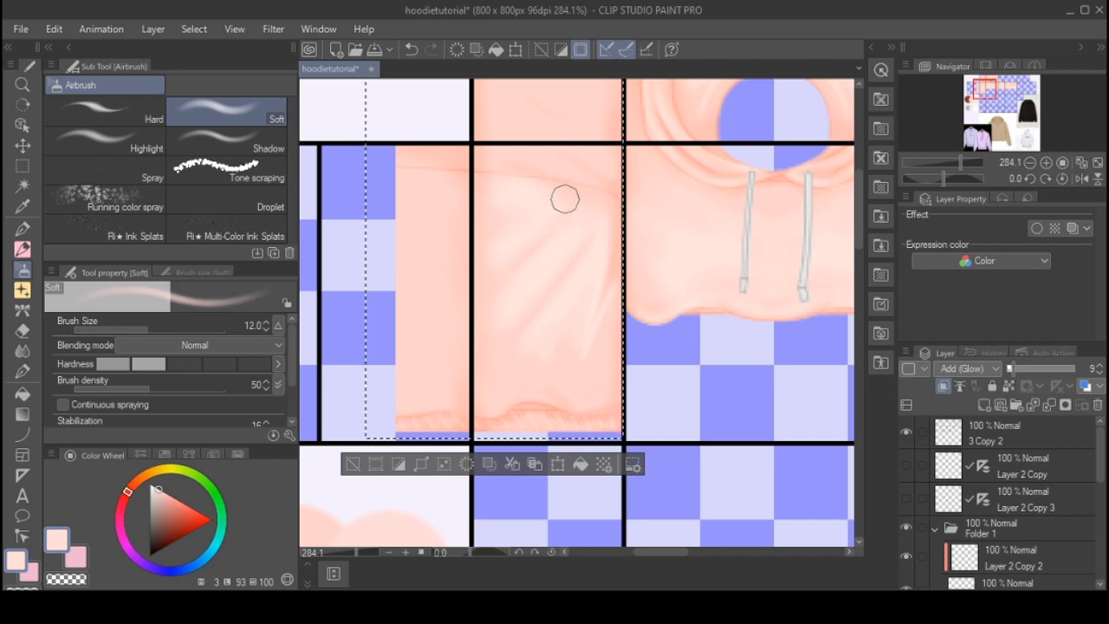
- Airbrush fine highlights at size 6 along the shoulder seam of the wide sleeve panel
key("bracketleft")
key("bracketleft")
key("bracketleft")
key("bracketleft")
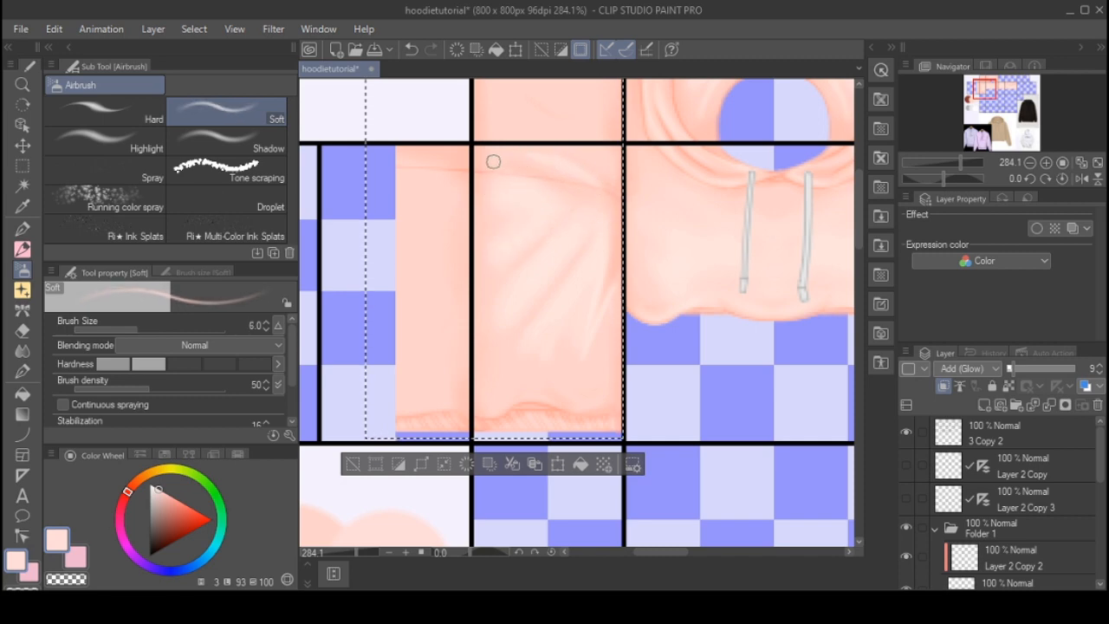
- Airbrush highlights on the lower part of the wide sleeve panel at size 12, refining the folds above its cuff at size 6
key("bracketright")
key("bracketright")
key("bracketright")
key("bracketright")
key("bracketright")
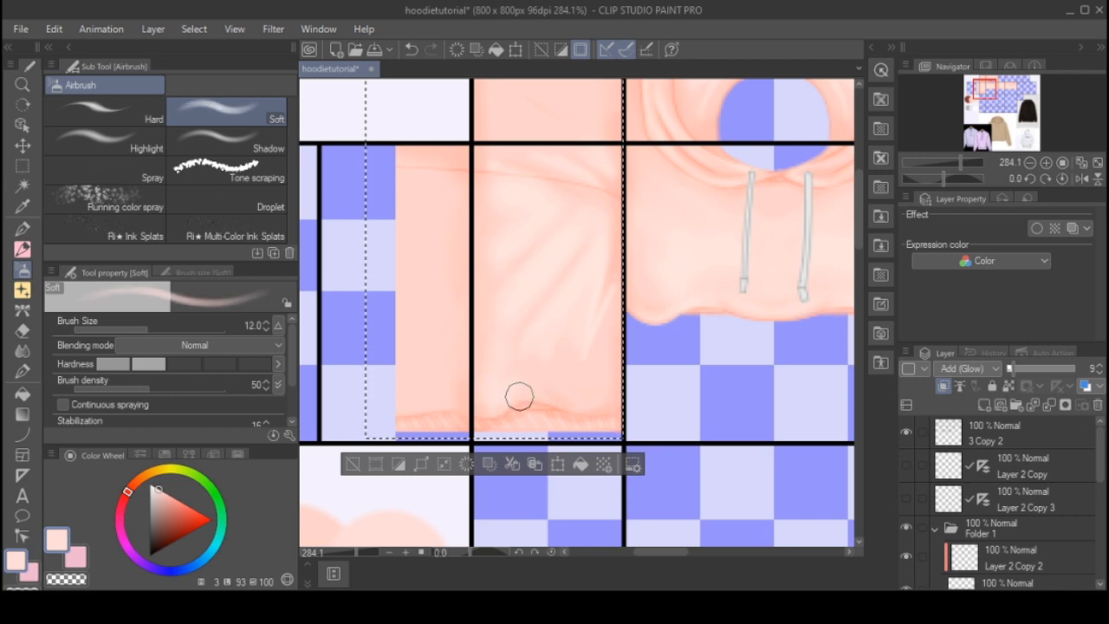
key("bracketleft")
key("bracketleft")
key("bracketleft")
key("bracketleft")
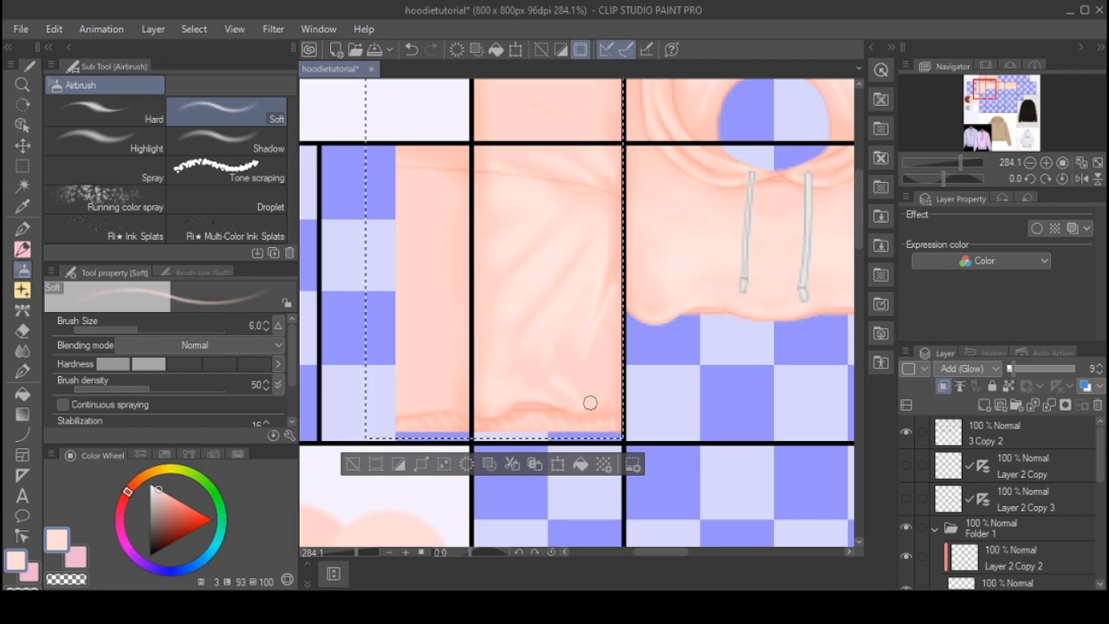
- Airbrush broad soft highlights over the body of the wide sleeve panel, using brush sizes 15 to 17
key("bracketright")
key("bracketright")
key("bracketright")
key("bracketright")
key("bracketright")
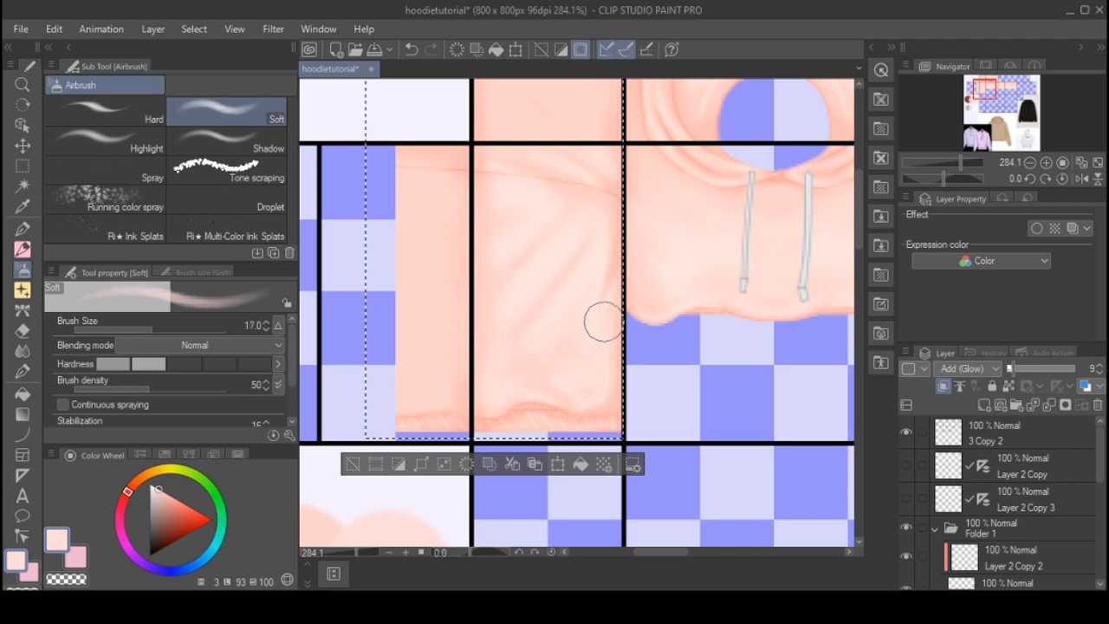
key("bracketleft")
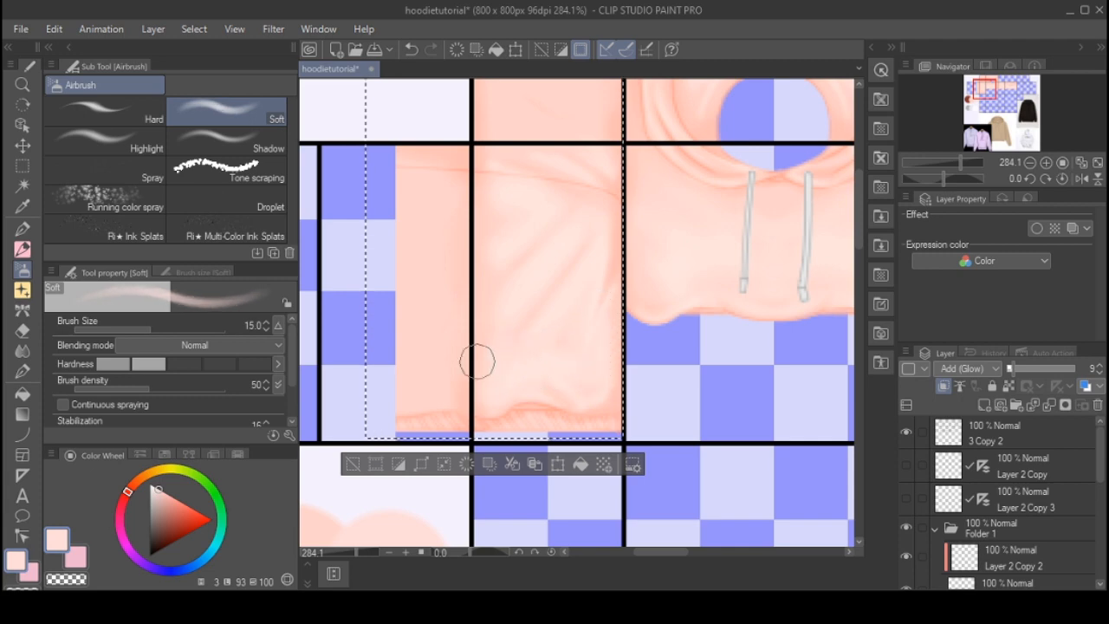
- Airbrush small highlights at size 6 just above the cuff of the sleeve's narrow side strip
key("bracketleft")
key("bracketleft")
key("bracketleft")
key("bracketleft")
key("bracketleft")
key("bracketleft")
key("bracketright")
key("bracketright")
key("bracketright")
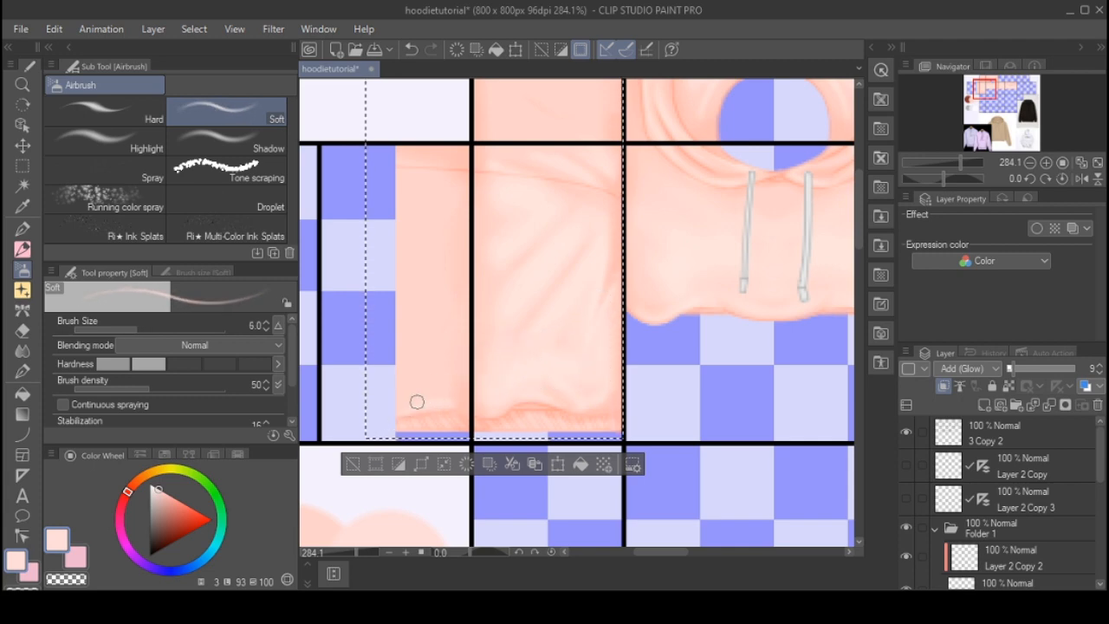
- Airbrush broad highlights along the length of the sleeve's narrow side strip, using brush sizes 17 to 20
key("bracketright")
key("bracketright")
key("bracketright")
key("bracketright")
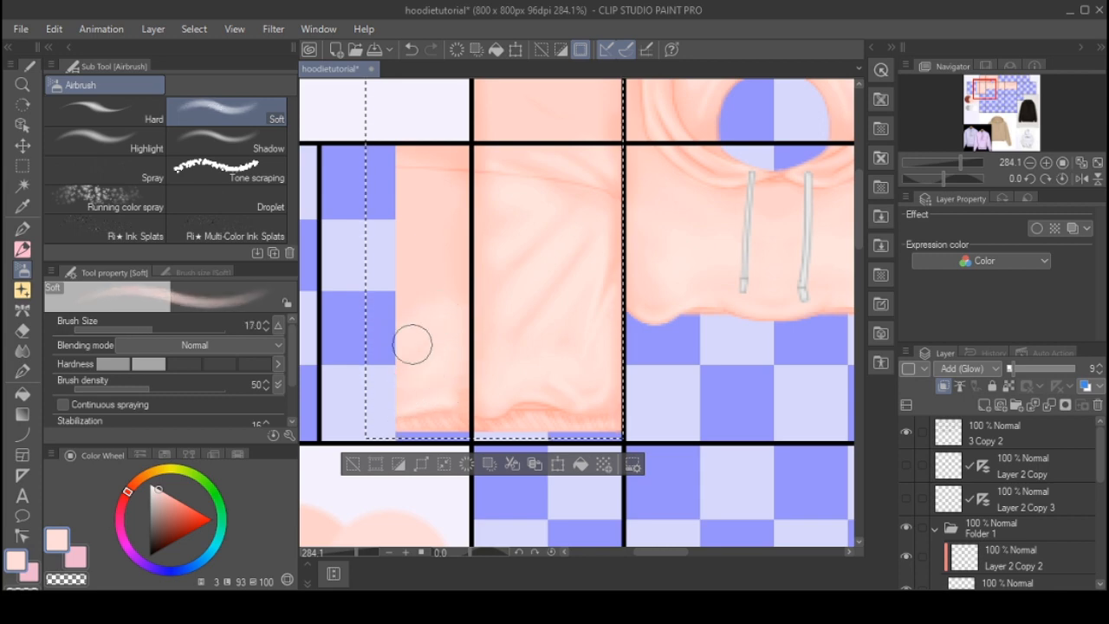
key("bracketright")
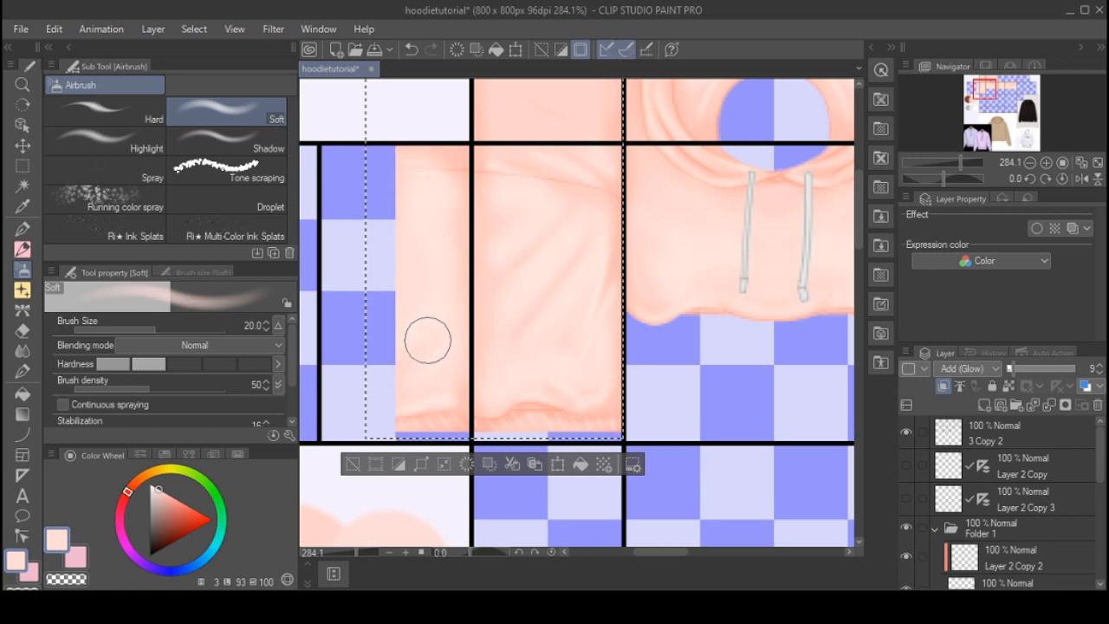
- Airbrush diagonal fold highlights on the sleeve's top panel, starting at size 7 and broadening them up to size 17
scroll(442, 322, "down", 2)
scroll(449, 261, "up", 4)
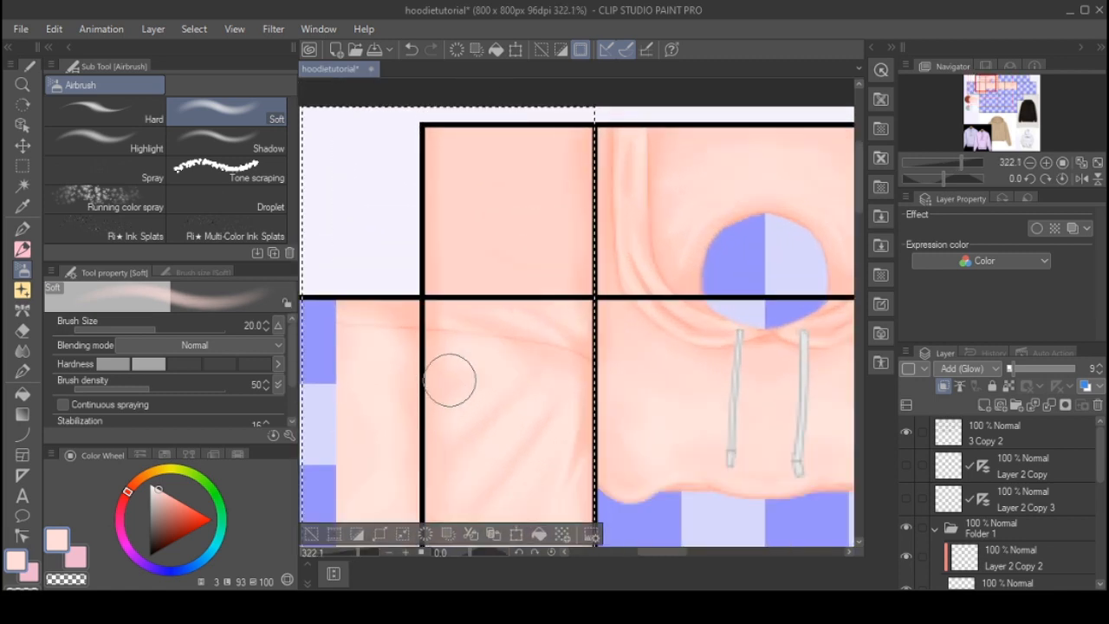
key("bracketleft")
key("bracketleft")
key("bracketleft")
key("bracketleft")
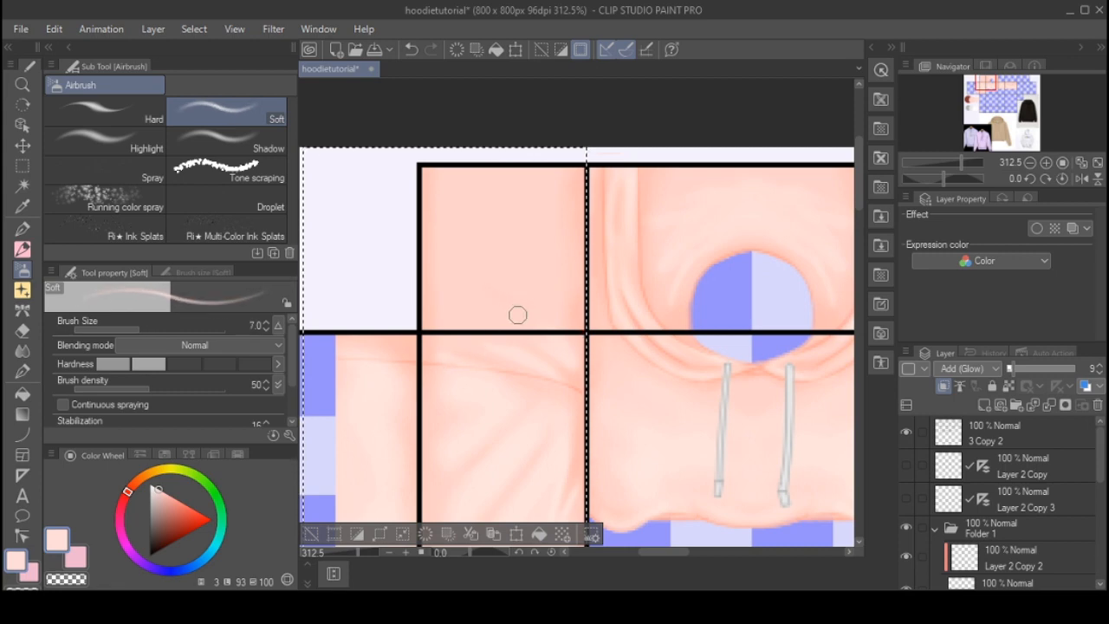
left_click_drag(455, 278, 539, 314)
key("bracketright")
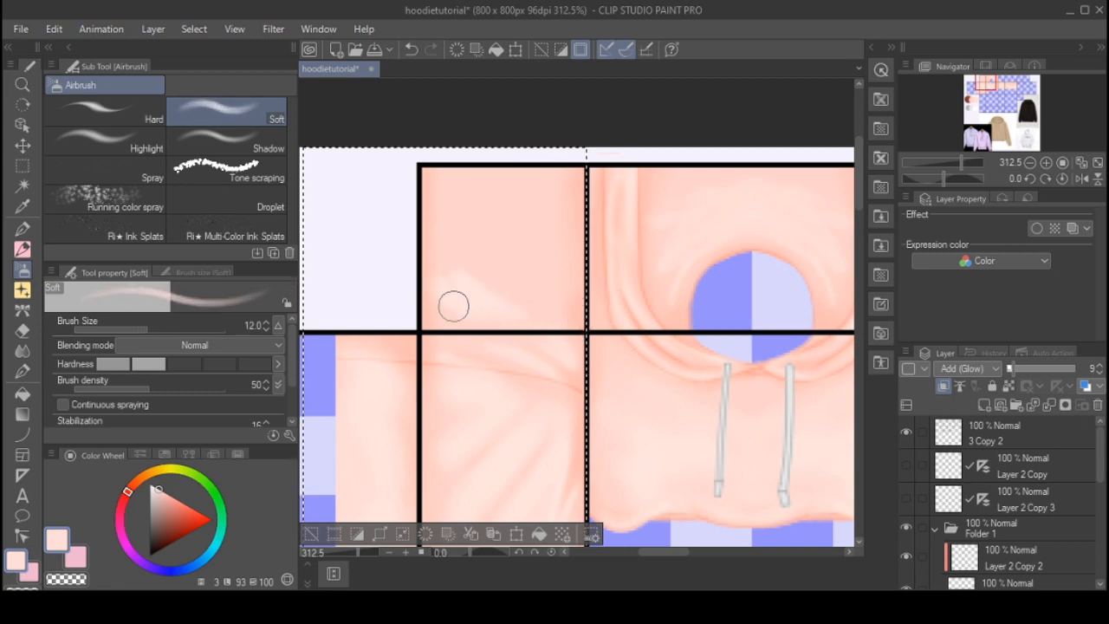
key("bracketright")
key("bracketright")
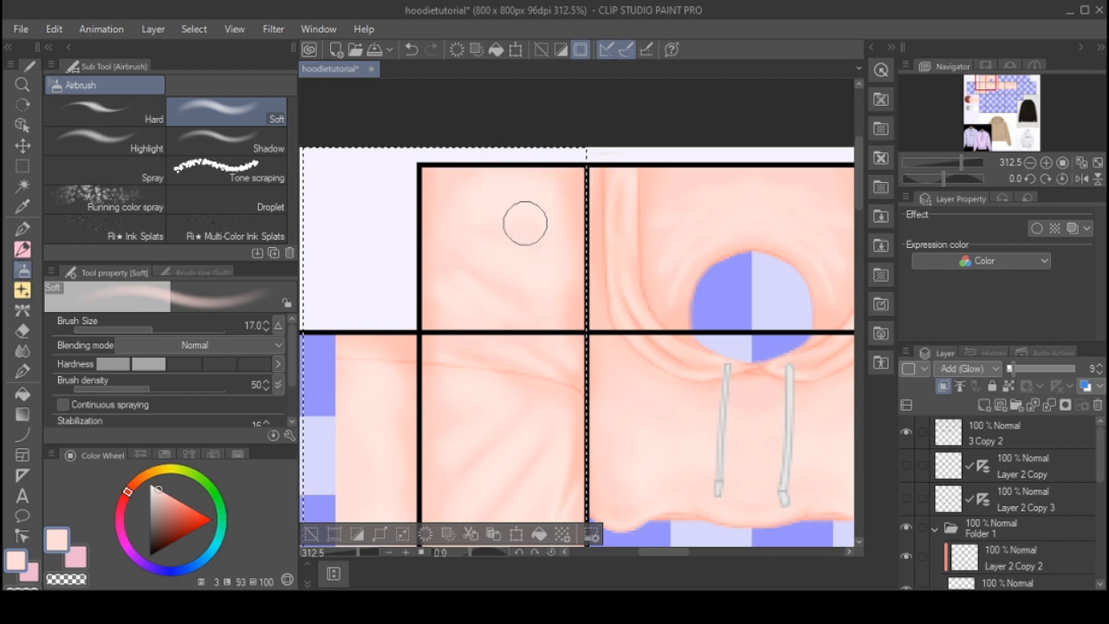
- Airbrush a highlight at size 8 along the cuff edge of the sleeve's side strip and wide panel
scroll(525, 224, "down", 5)
scroll(453, 178, "up", 2)
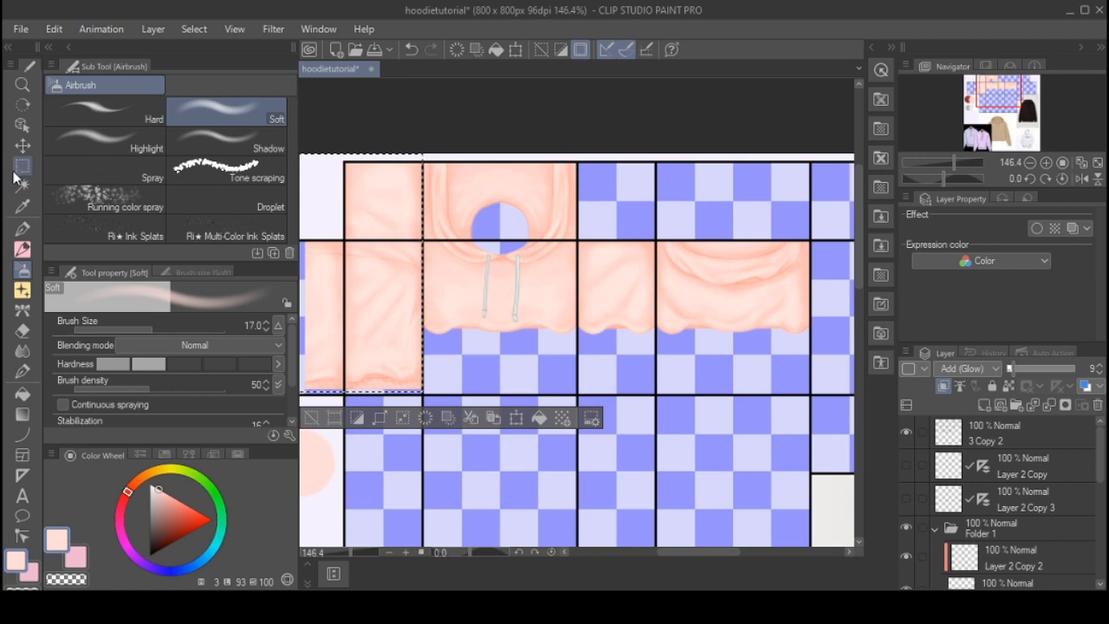
left_click(21, 168)
scroll(514, 283, "down", 2)
left_click(23, 249)
scroll(361, 355, "up", 2)
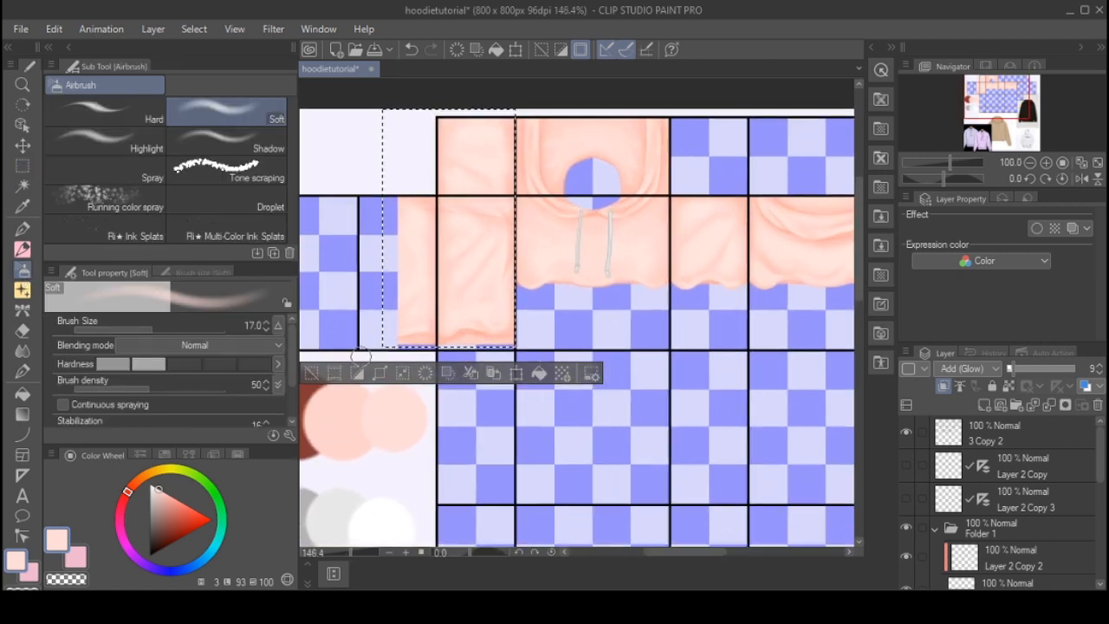
scroll(361, 355, "up", 3)
key("bracketleft")
key("bracketleft")
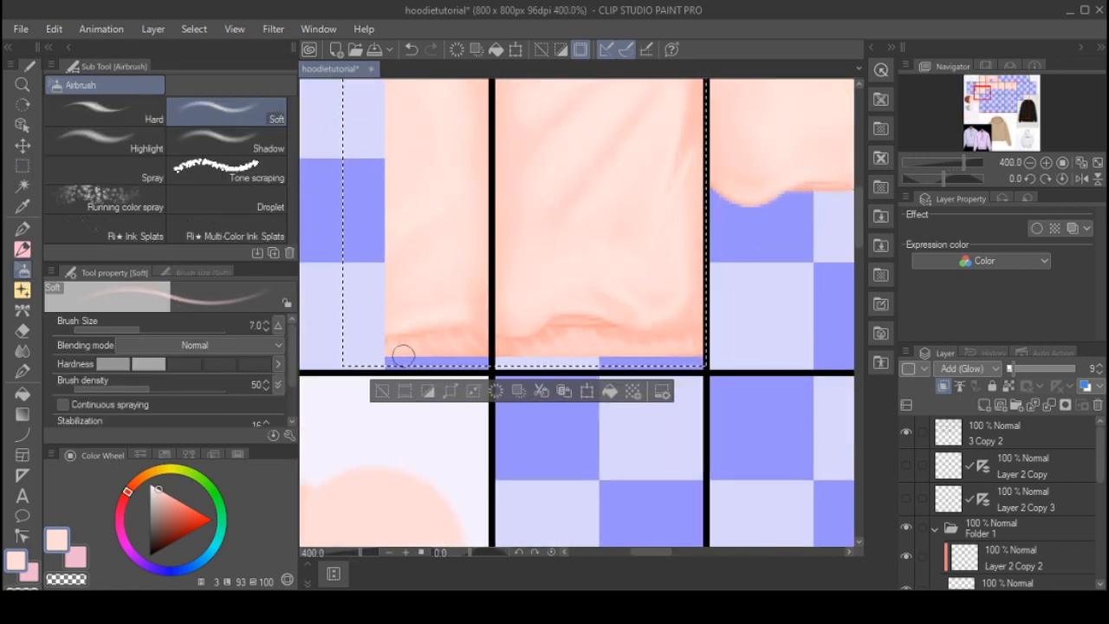
key("bracketright")
mouse_move(403, 355)
left_mouse_down()
mouse_move(472, 340)
mouse_move(370, 342)
mouse_move(579, 335)
mouse_move(551, 346)
left_mouse_up()
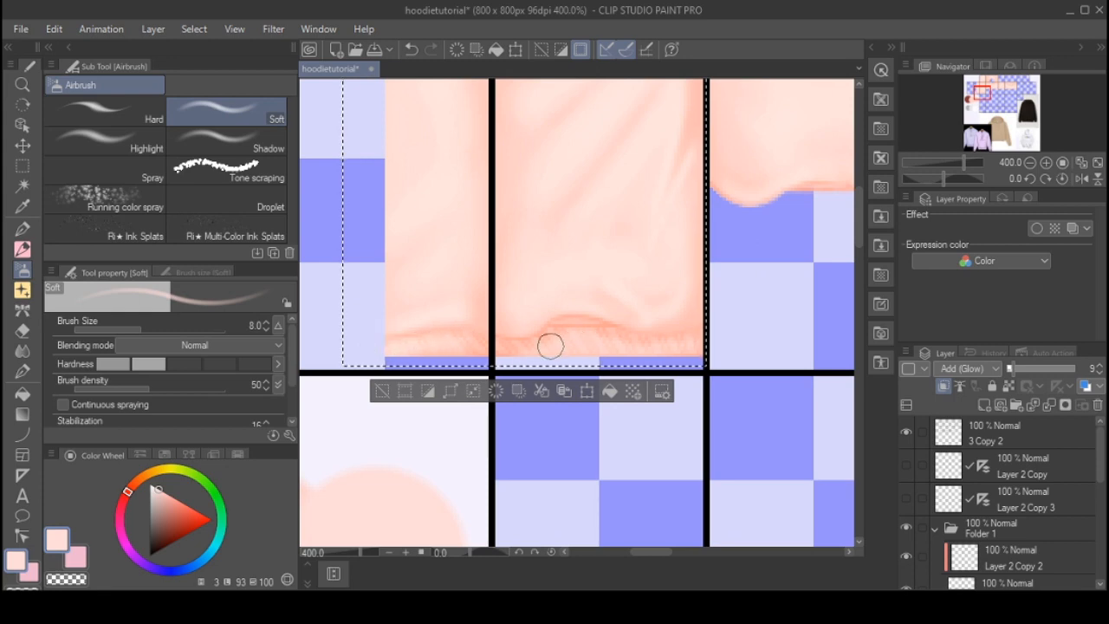
scroll(506, 209, "down", 2)
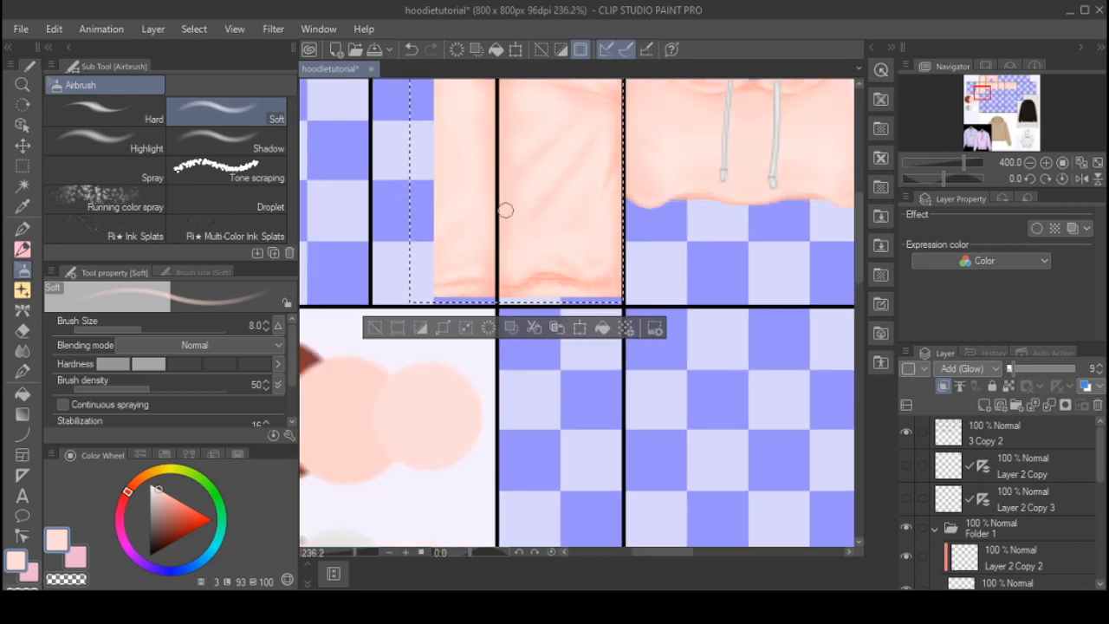
- Clear the rectangular selection around the sleeve panels
scroll(506, 209, "down", 4)
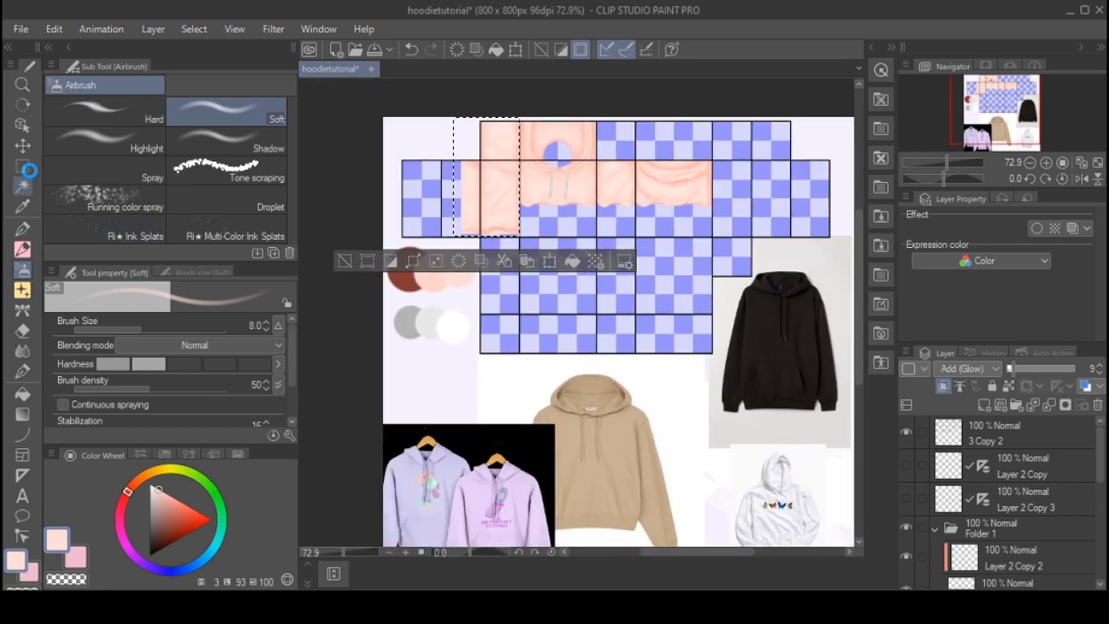
left_click(26, 167)
left_click(590, 124)
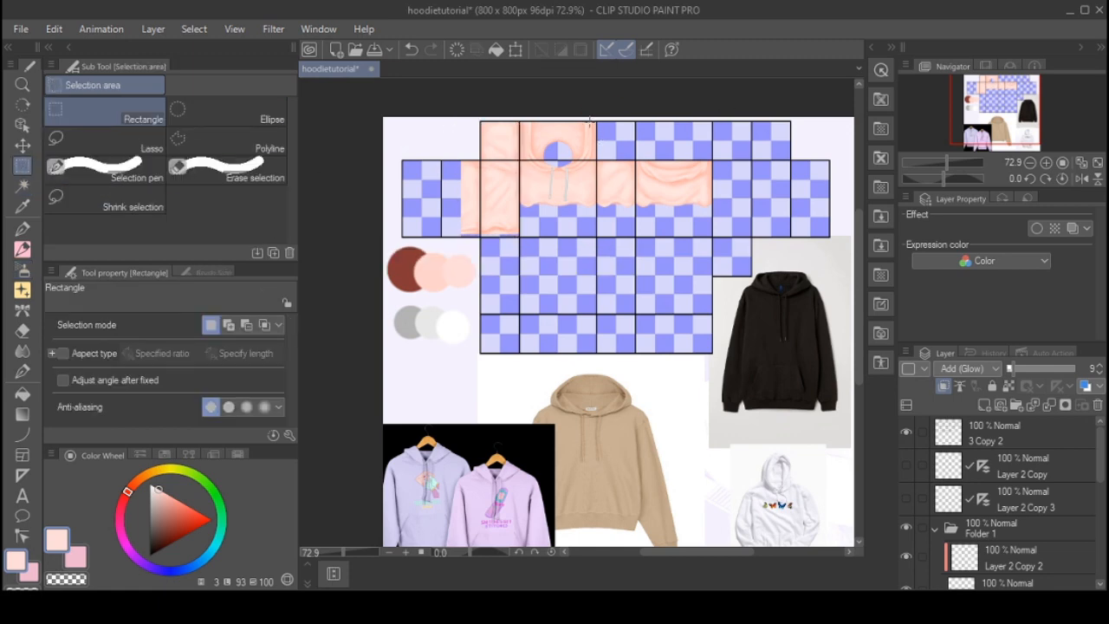
- Create a new layer above the existing glow highlight layer and set its blending mode to Add (Glow)
scroll(589, 124, "up", 3)
scroll(519, 207, "down", 2)
scroll(482, 251, "up", 1)
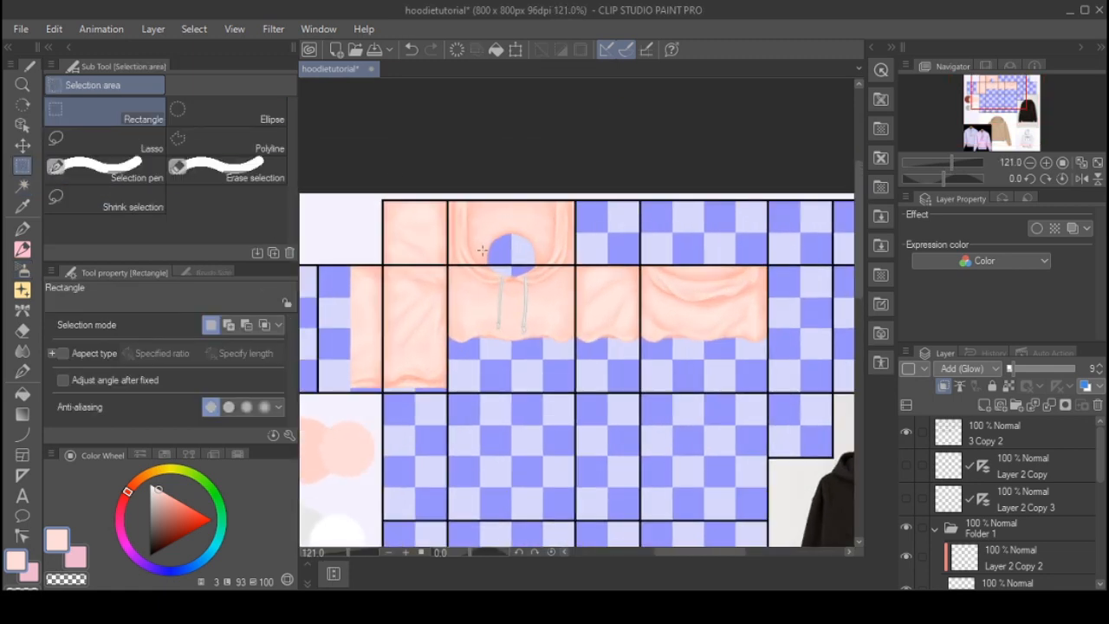
scroll(482, 251, "down", 2)
scroll(520, 295, "up", 4)
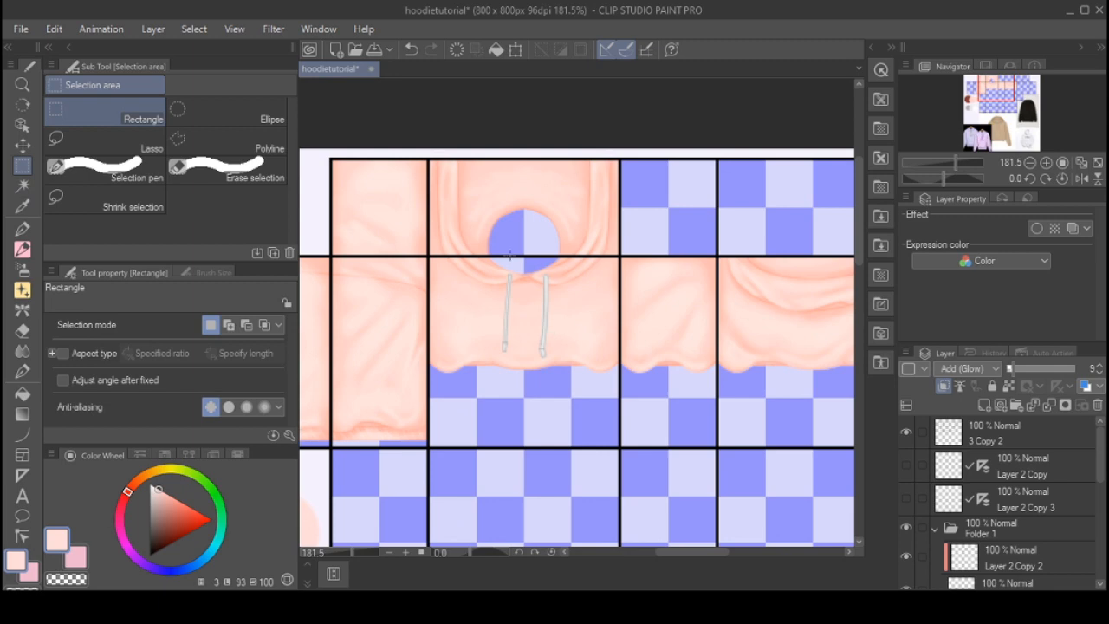
scroll(511, 255, "down", 2)
scroll(510, 255, "up", 1)
scroll(1021, 483, "down", 4)
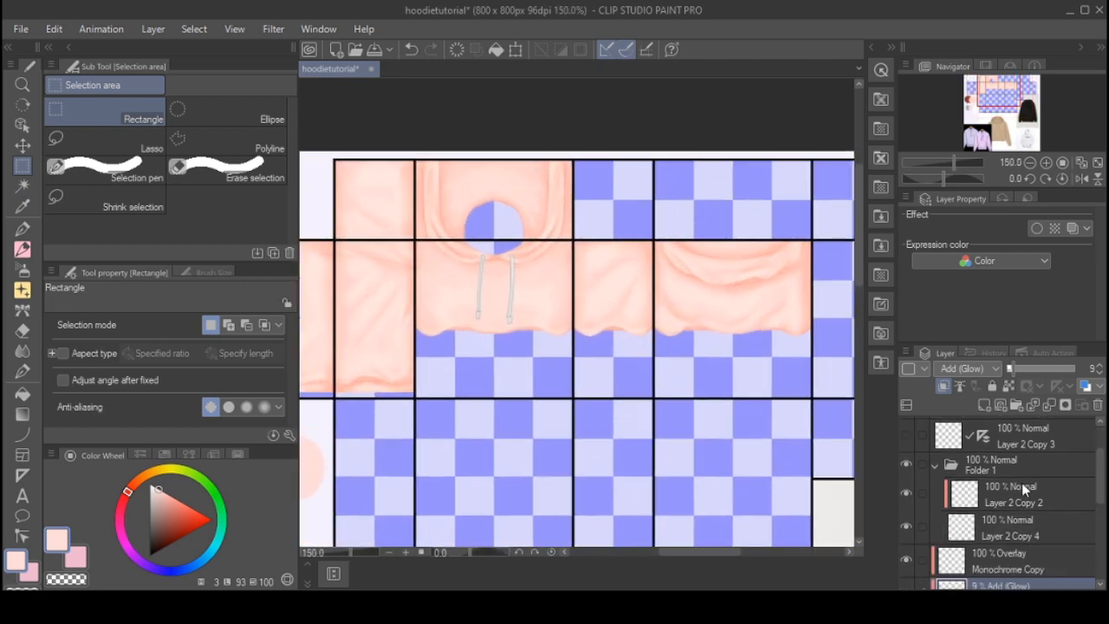
left_click(984, 405)
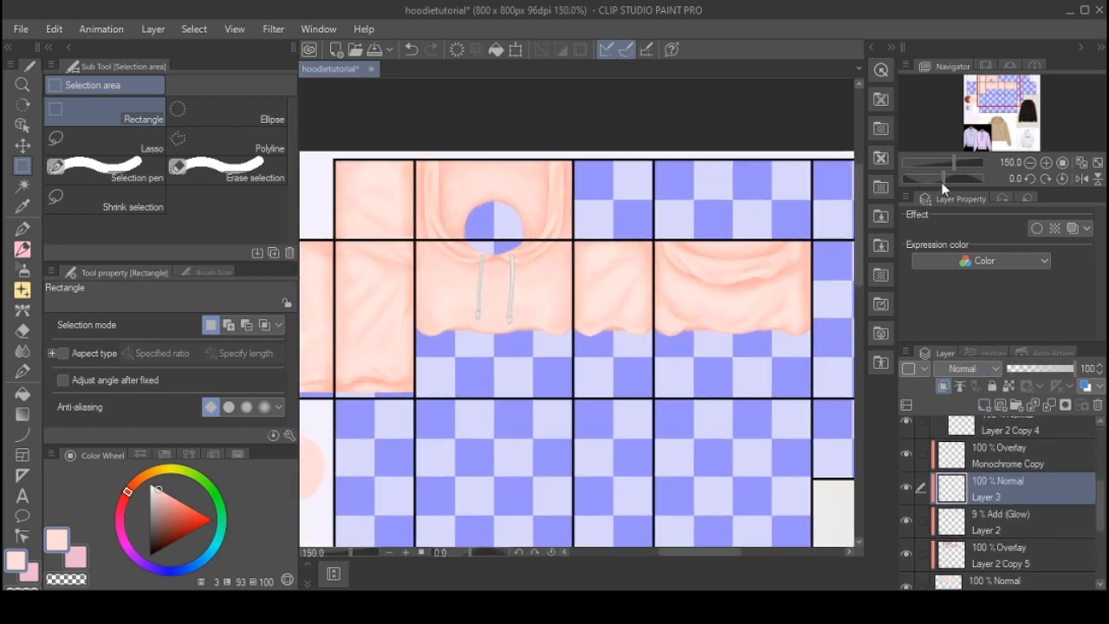
left_click(23, 229)
scroll(398, 208, "down", 3)
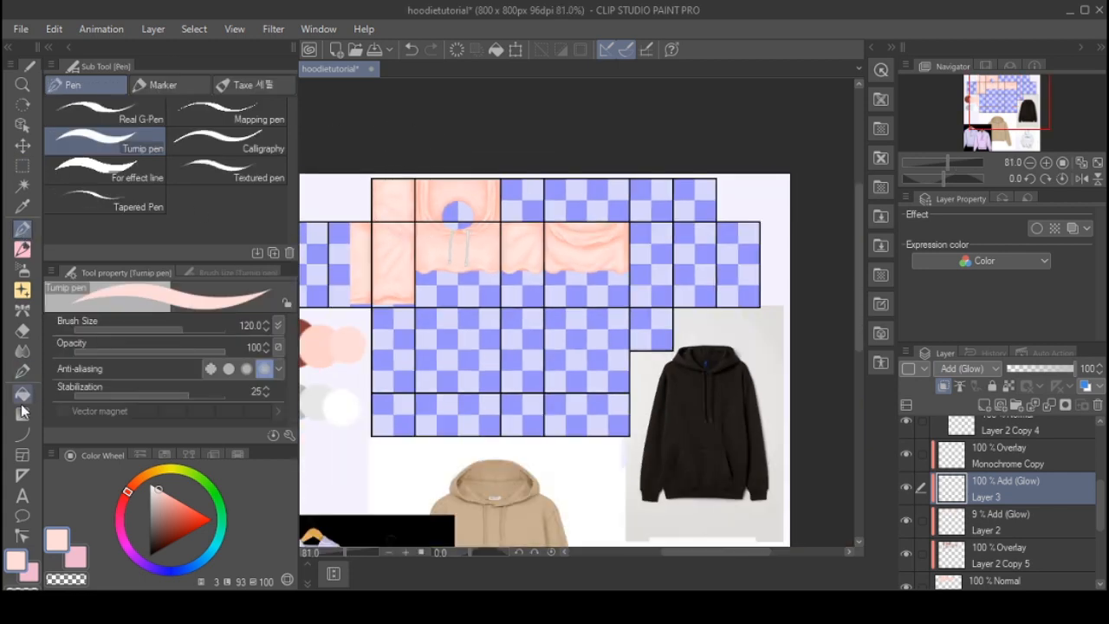
- Try to draw size 1.5 curve highlights along the left scallop of the front panel's wavy hem
left_click(23, 433)
scroll(468, 254, "up", 5)
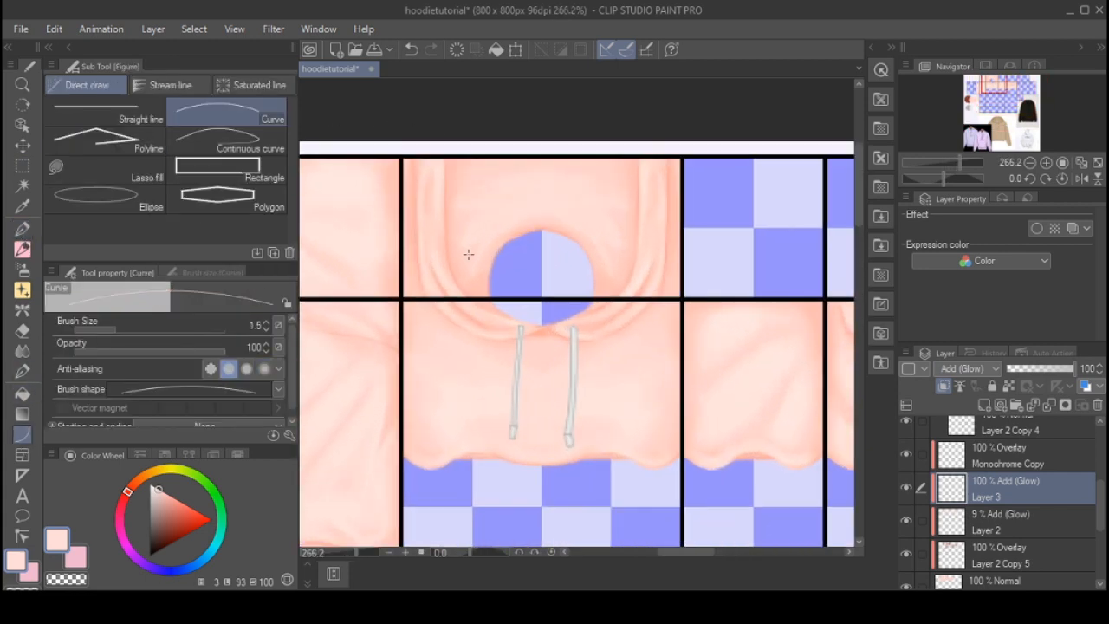
scroll(468, 254, "up", 1)
scroll(486, 284, "up", 1)
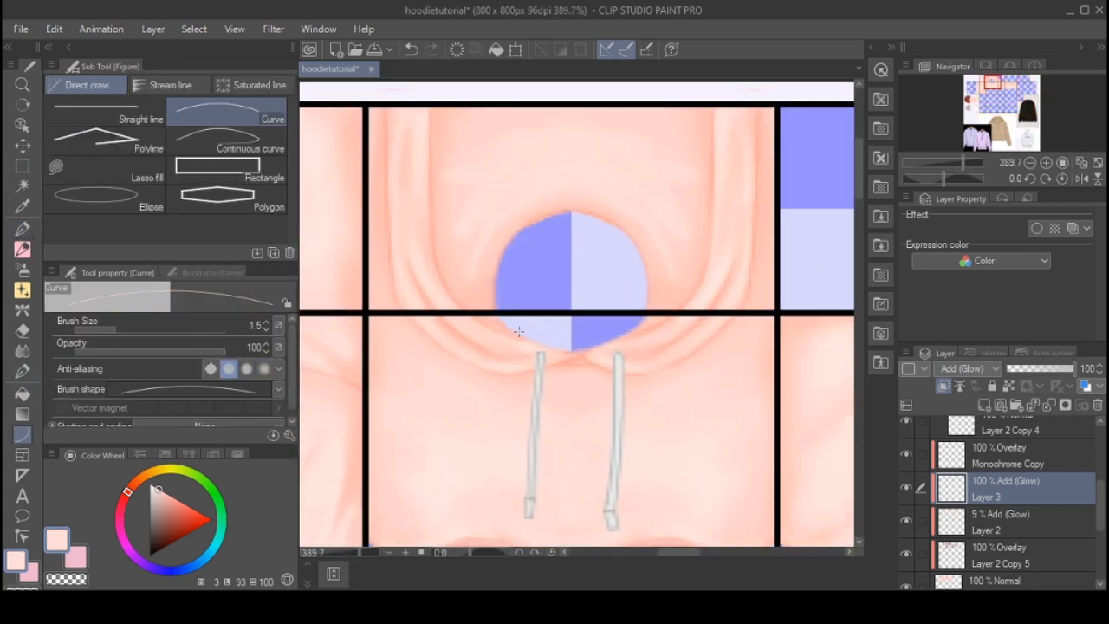
scroll(496, 156, "down", 3)
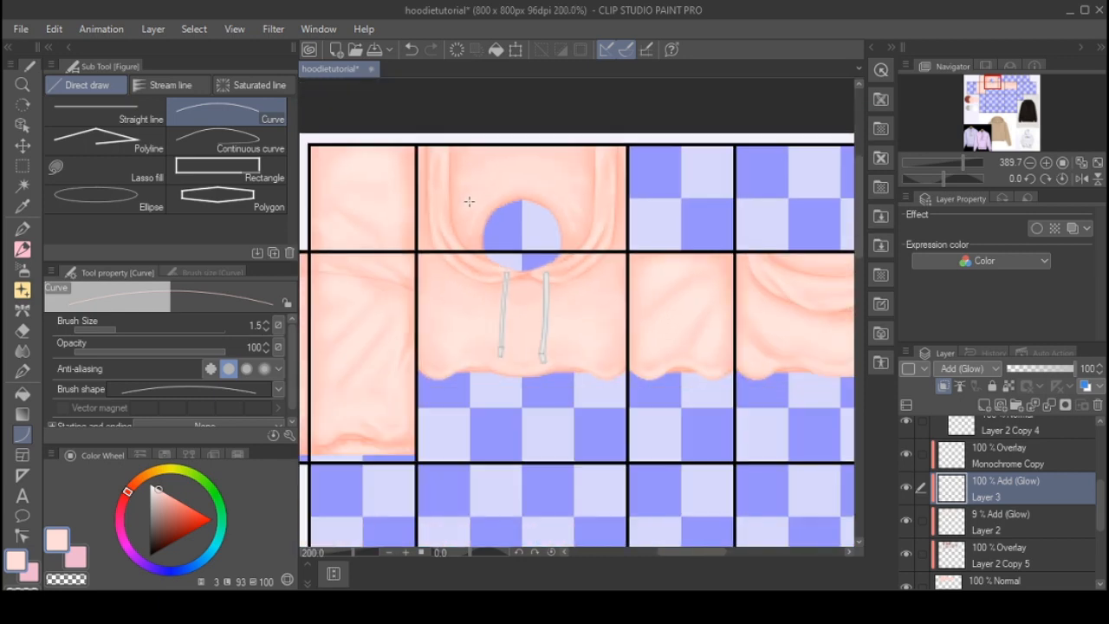
scroll(512, 362, "up", 2)
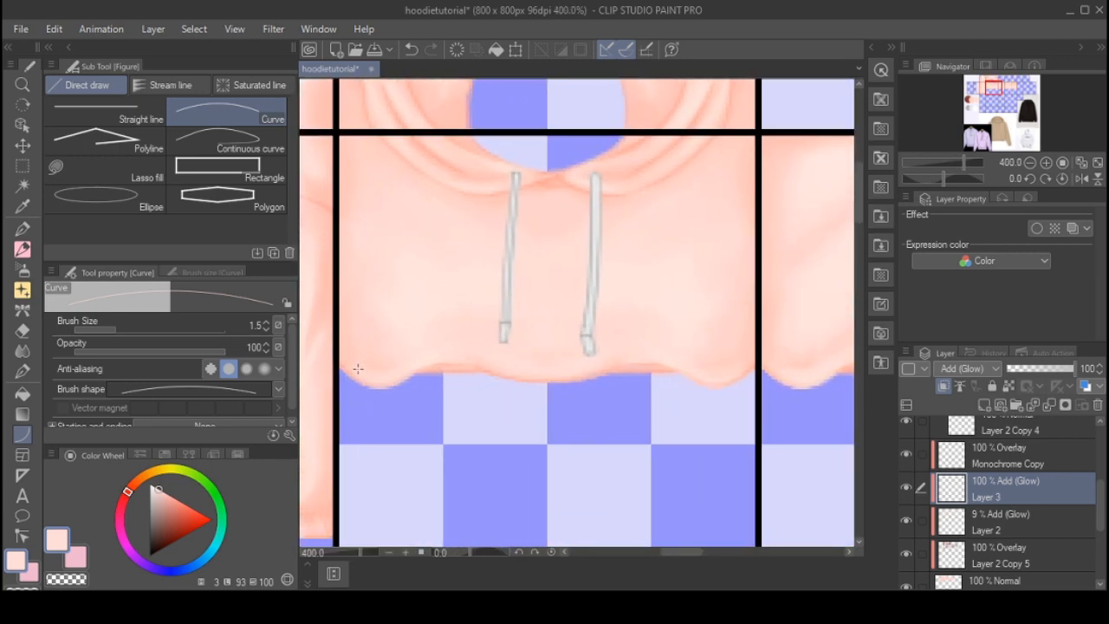
mouse_move(413, 375)
left_mouse_down()
mouse_move(523, 358)
mouse_move(468, 359)
left_mouse_up()
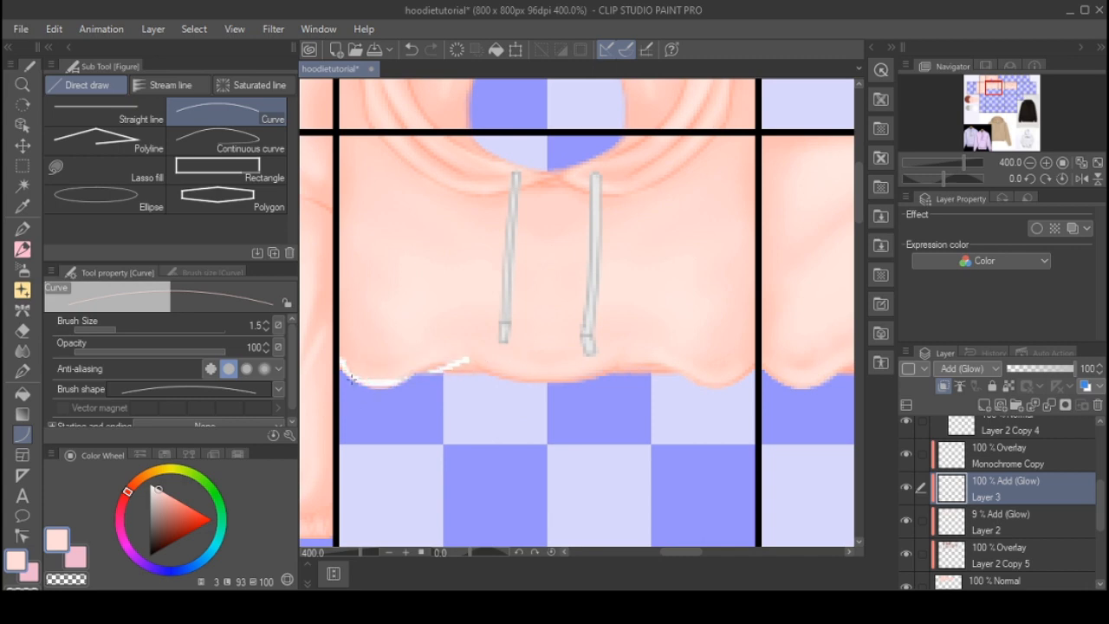
scroll(390, 390, "up", 2)
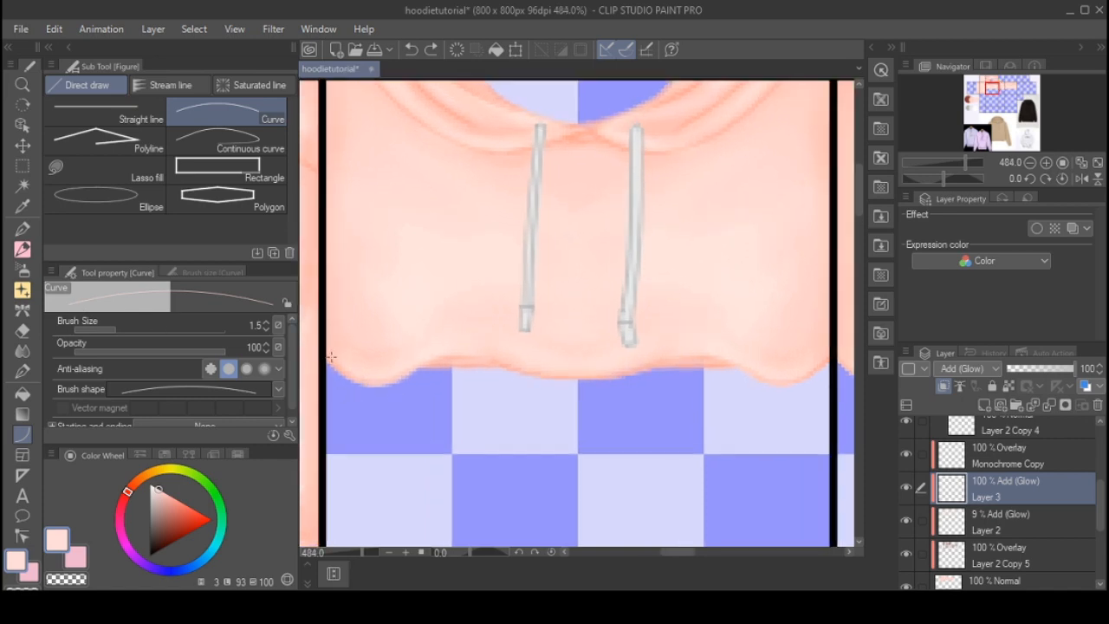
left_click_drag(331, 356, 425, 358)
- Draw mirrored curve highlights along the front panel's wavy hem using the symmetry ruler on Layer 2 Copy, and set the glow layer's opacity to 19%
scroll(953, 477, "up", 3)
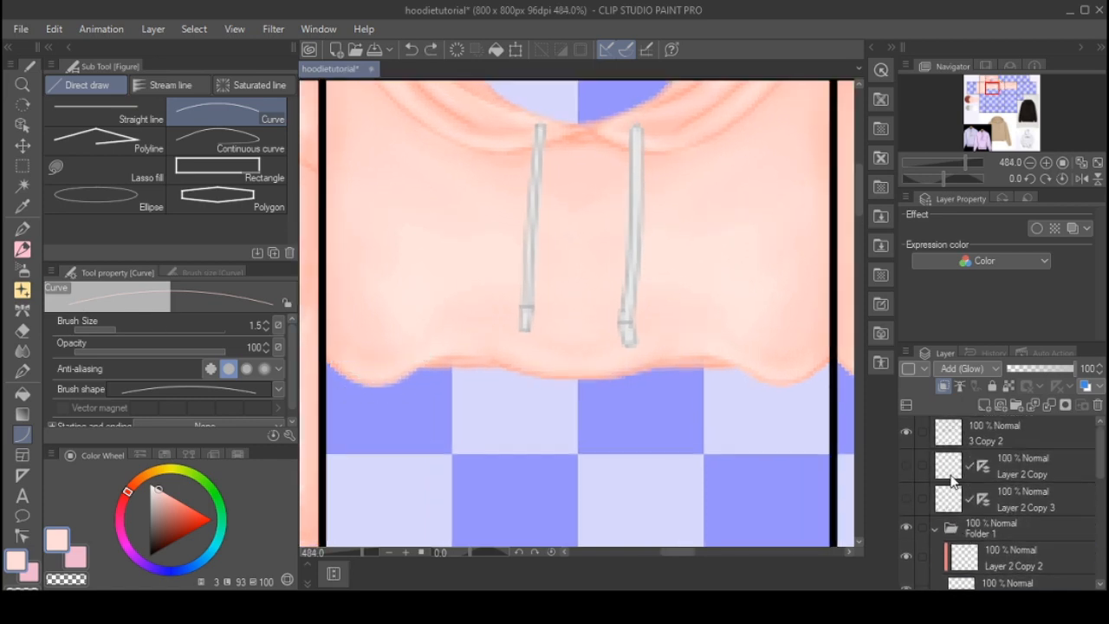
left_click(905, 463)
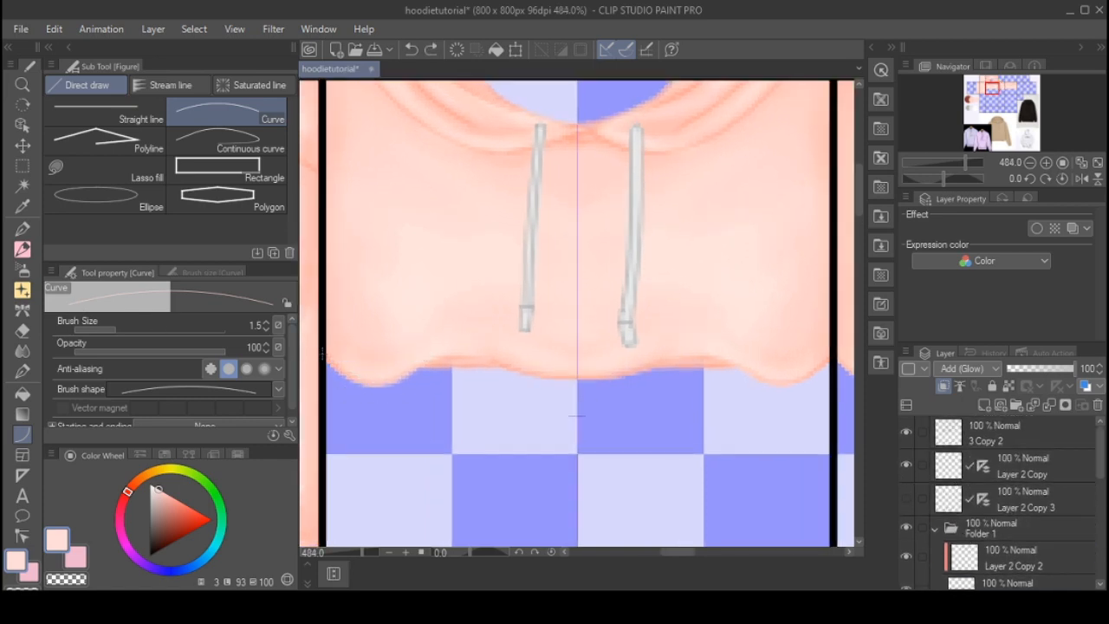
left_click_drag(327, 356, 455, 351)
key("ctrl+z")
left_click_drag(377, 381, 585, 382)
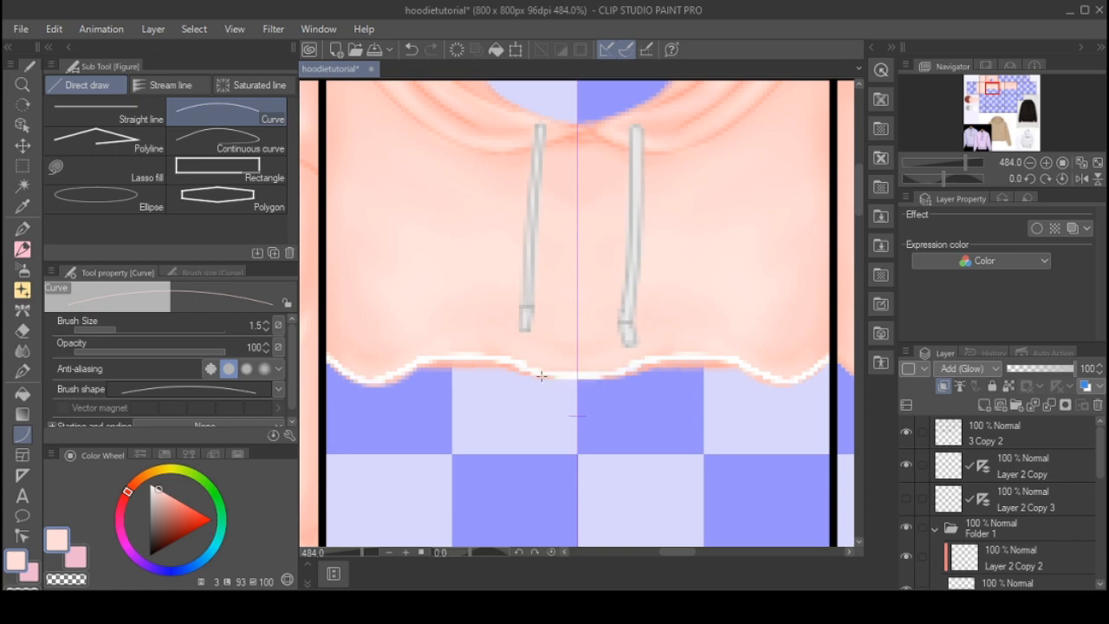
left_click_drag(1038, 365, 1020, 368)
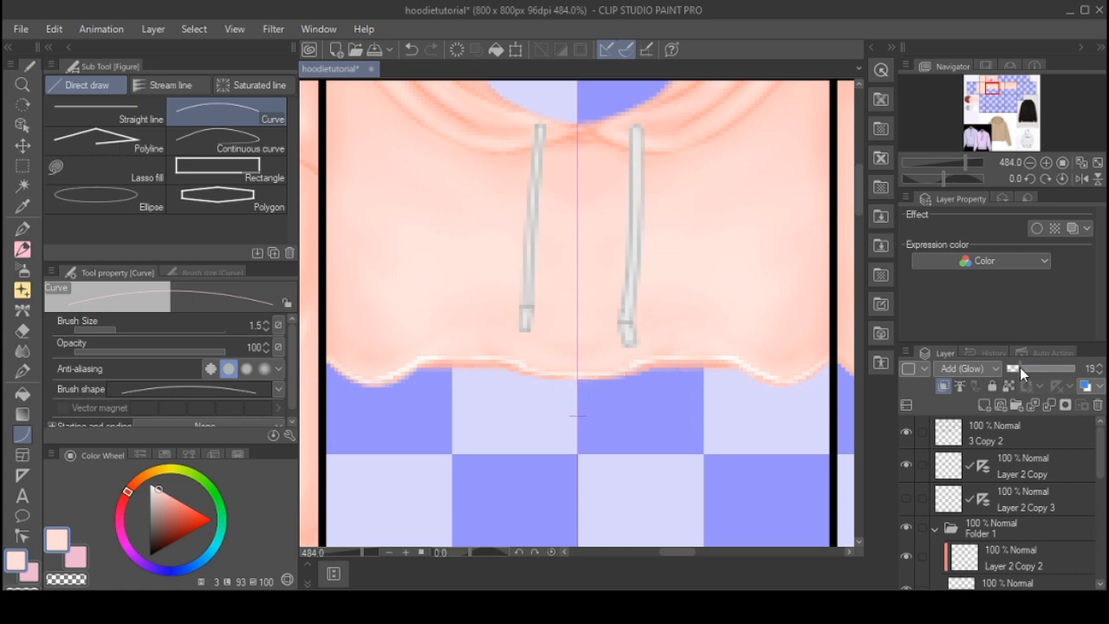
- Draw mirrored curve highlights along the inner edge of the hood collar, from beneath the neck hole up to the upper border
scroll(473, 317, "down", 2)
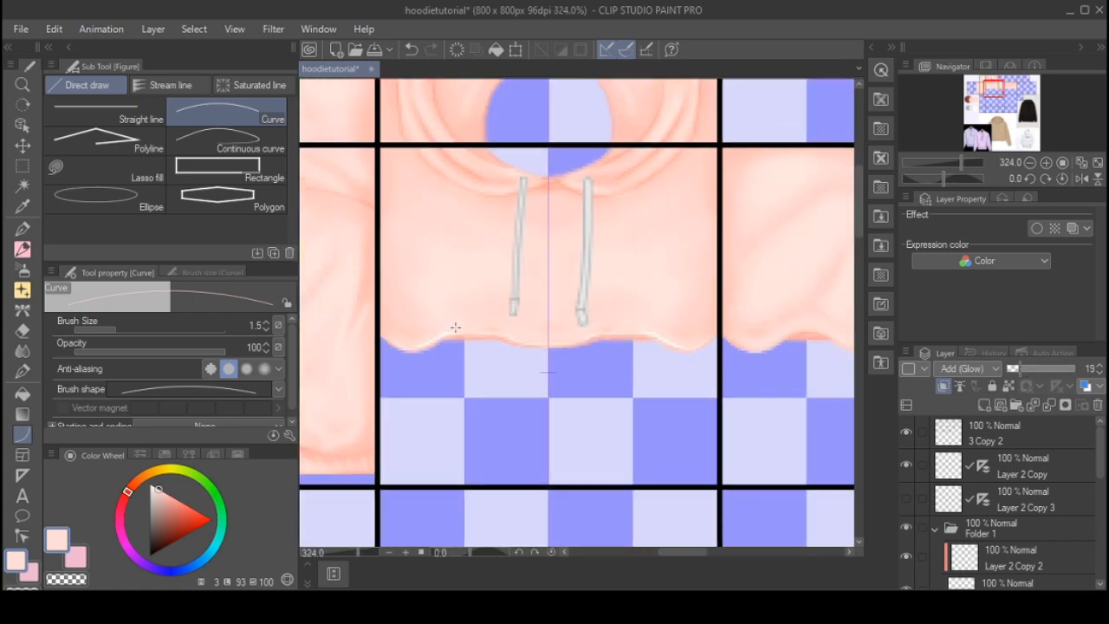
scroll(505, 299, "down", 3)
scroll(510, 149, "up", 6)
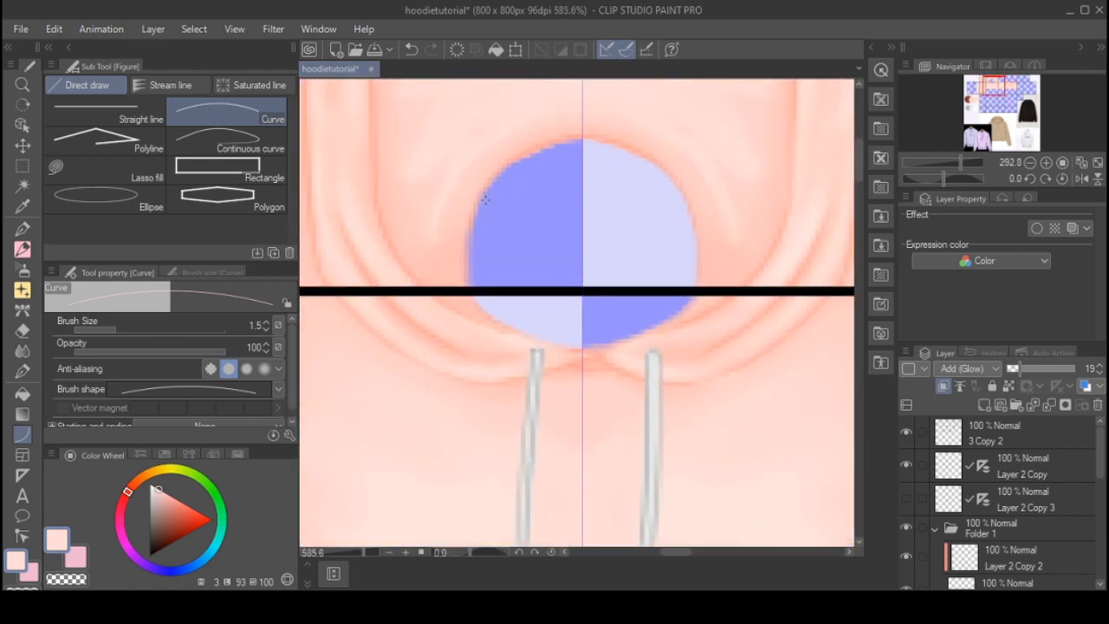
scroll(645, 363, "down", 3)
scroll(559, 344, "up", 3)
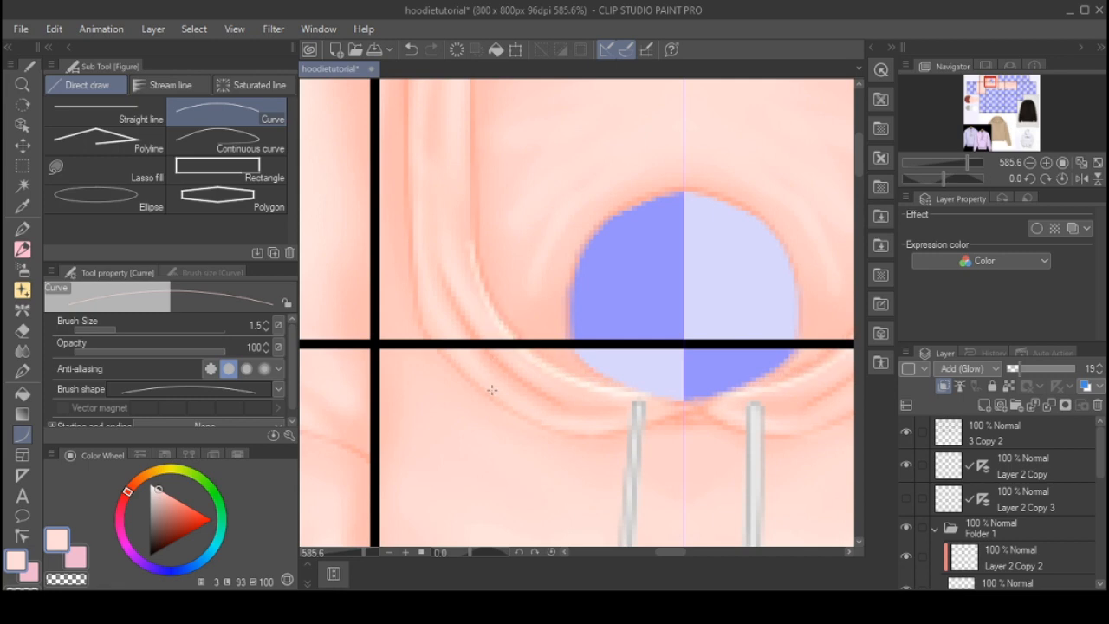
scroll(470, 401, "down", 4)
scroll(492, 366, "up", 3)
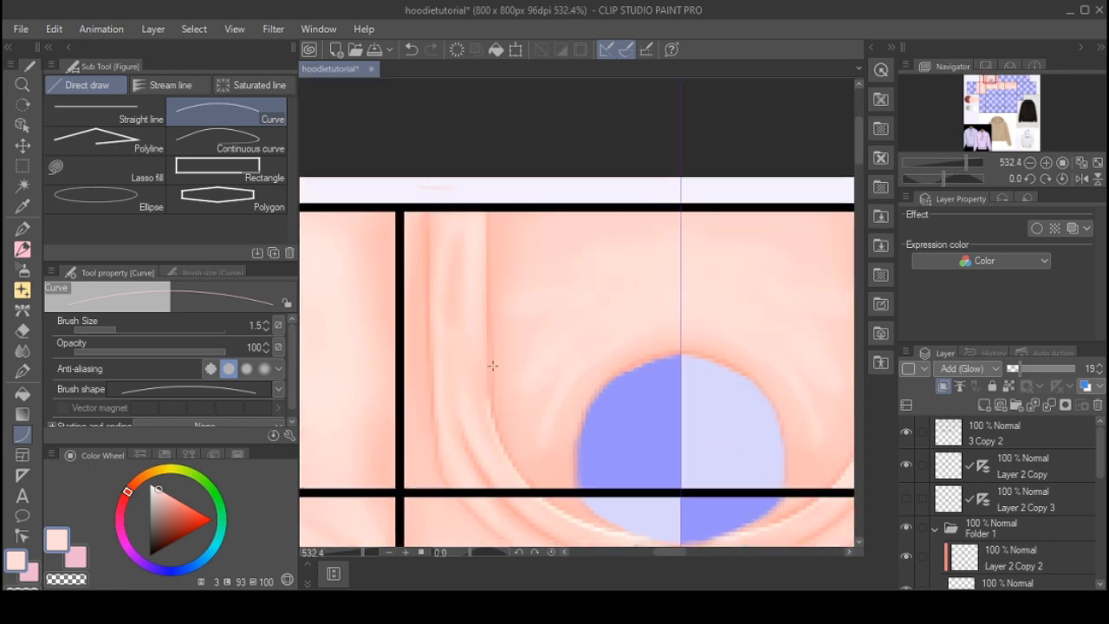
left_click_drag(487, 403, 485, 212)
scroll(413, 180, "down", 4)
scroll(466, 373, "up", 5)
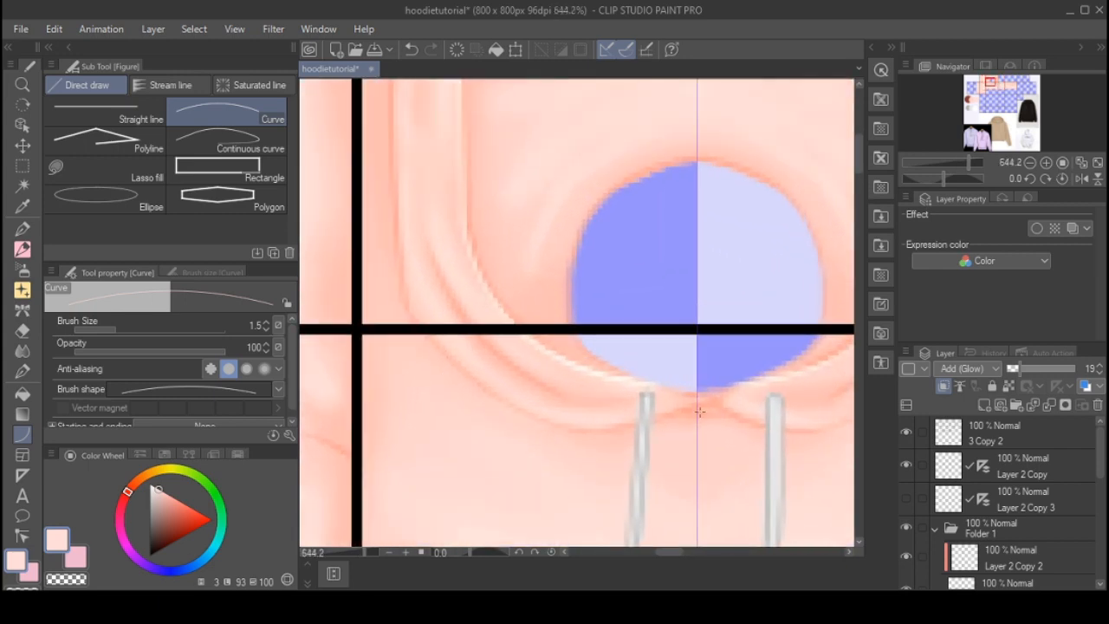
- Draw mirrored curve highlights along the hood collar's outer fold, from the drawstrings up to the panel's upper border
left_click_drag(700, 411, 565, 423)
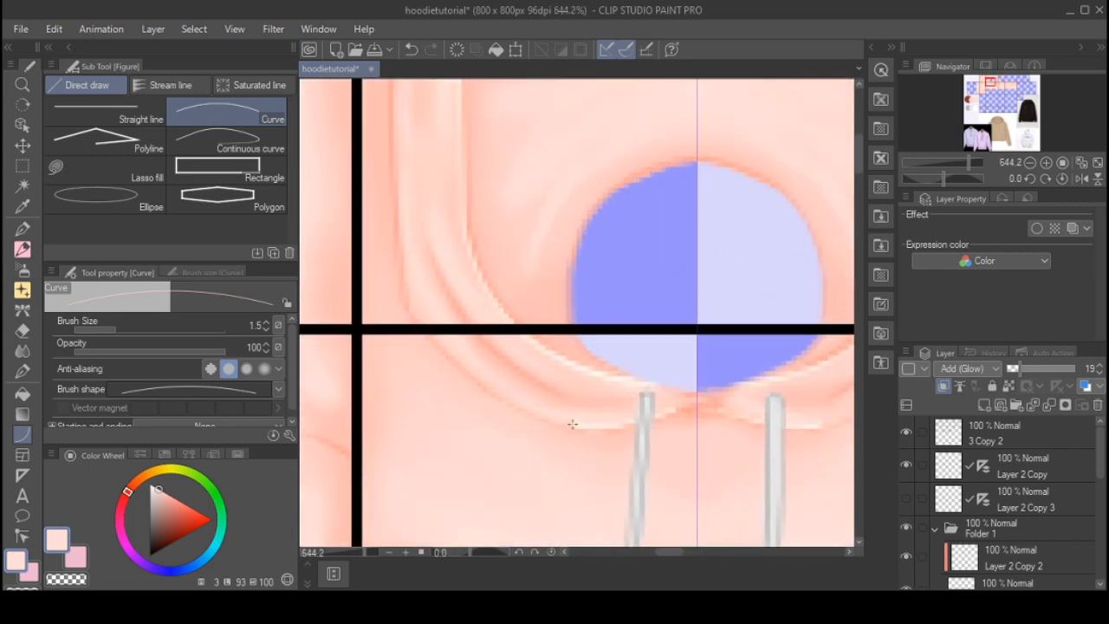
left_click_drag(577, 424, 408, 266)
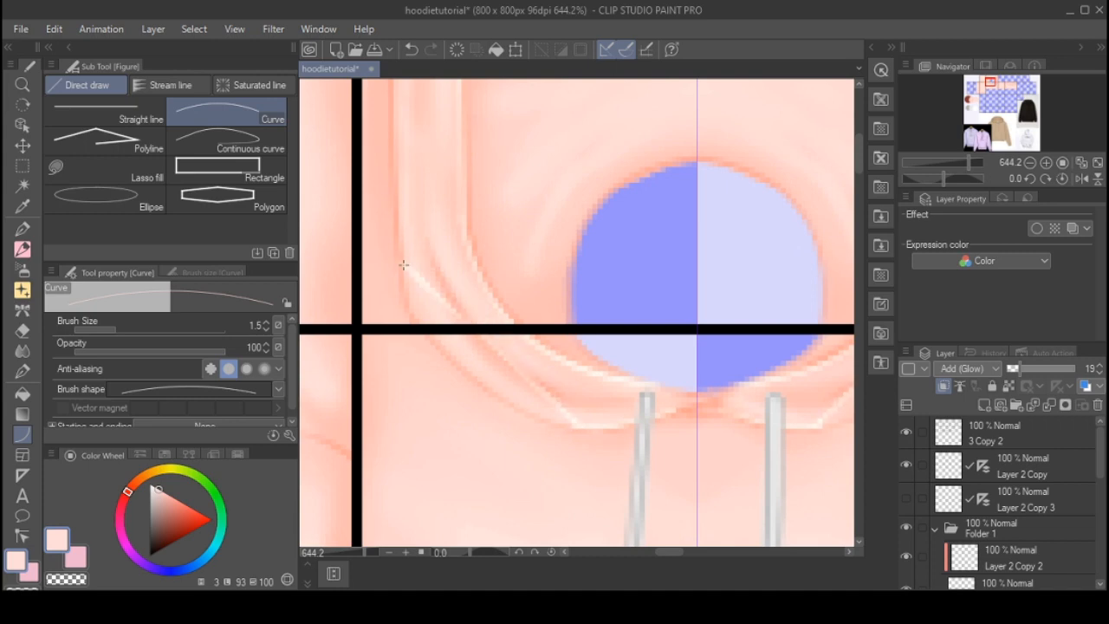
scroll(446, 381, "up", 1)
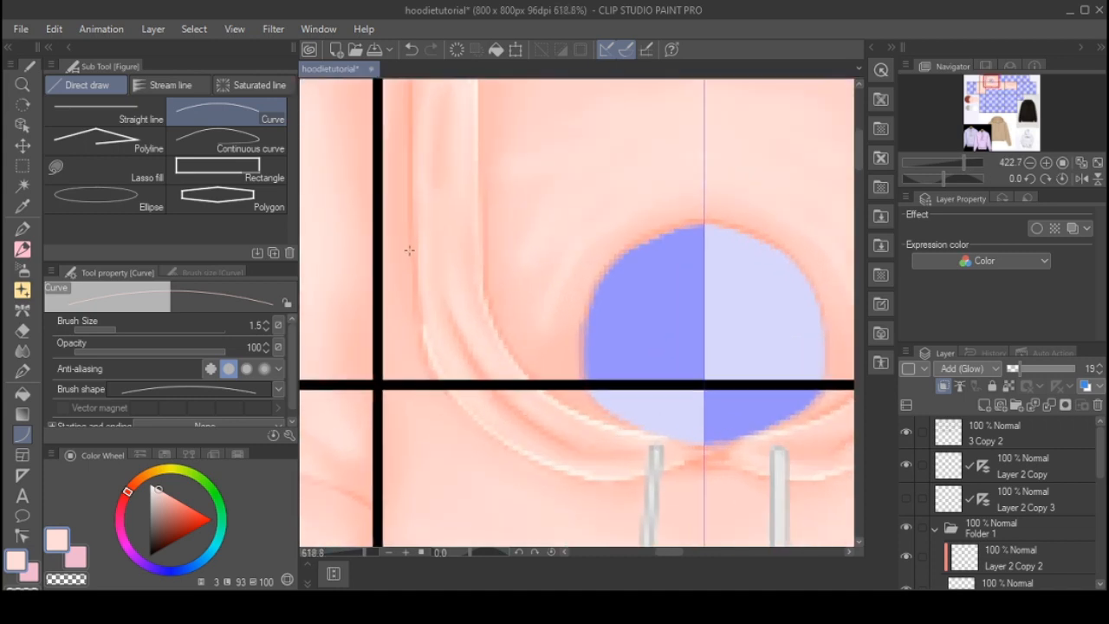
left_click_drag(426, 309, 424, 131)
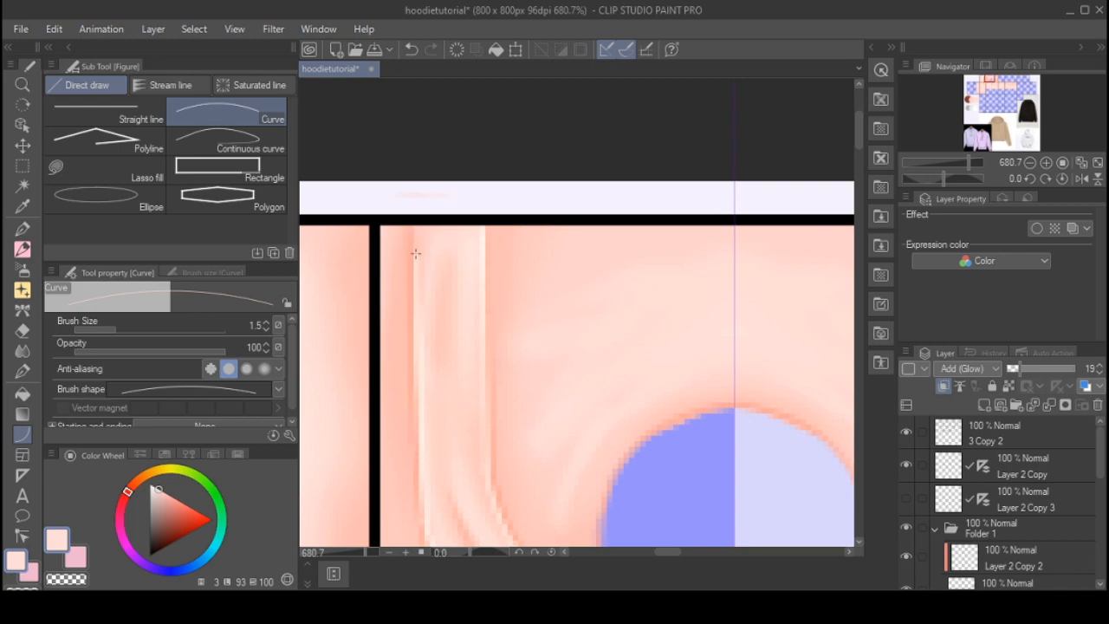
scroll(402, 165, "down", 5)
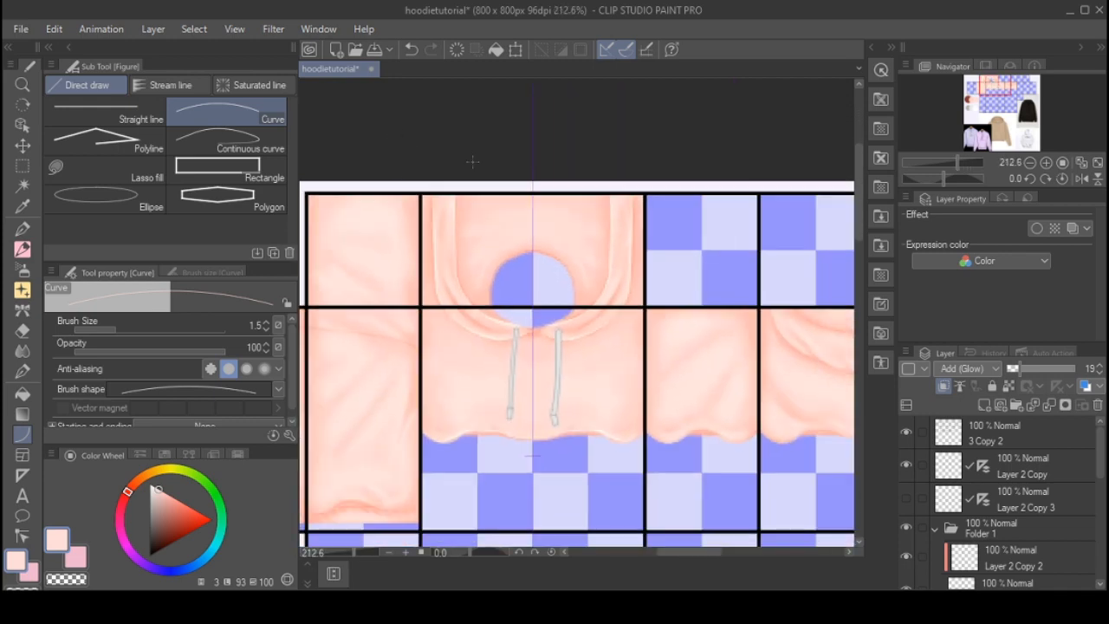
- Trace a thin mirrored curve highlight around the upper rim of the neck hole
scroll(508, 329, "up", 4)
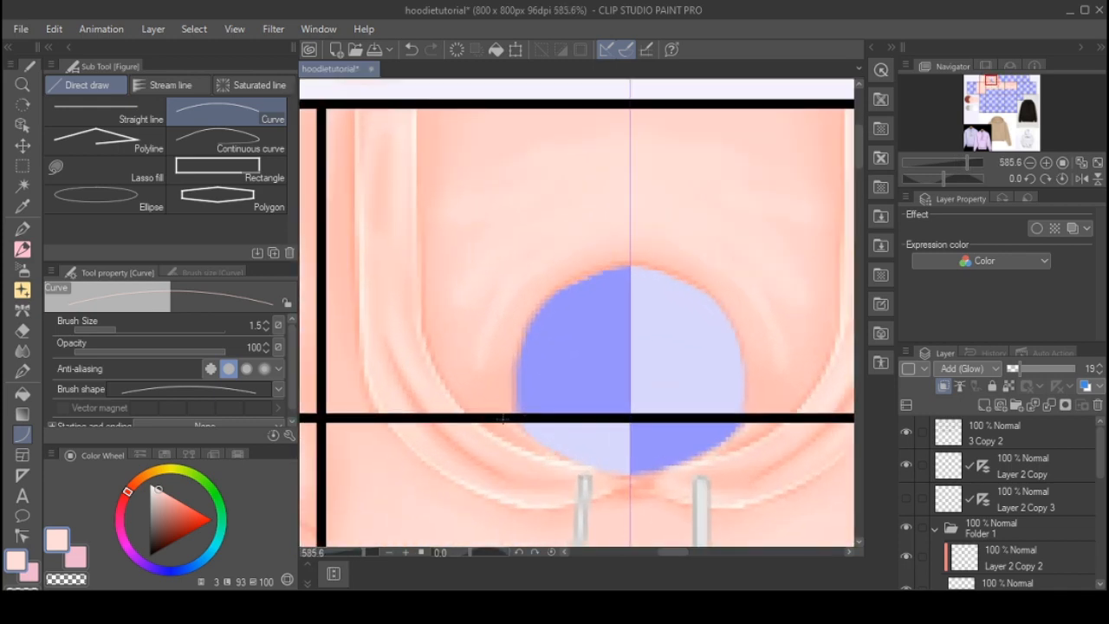
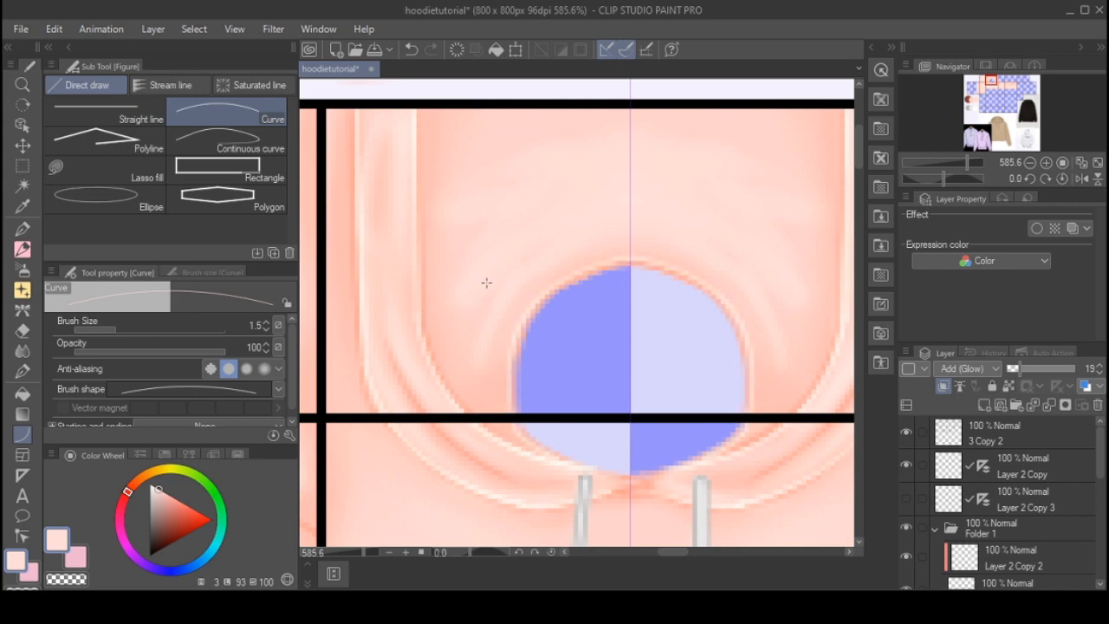
scroll(475, 272, "down", 5)
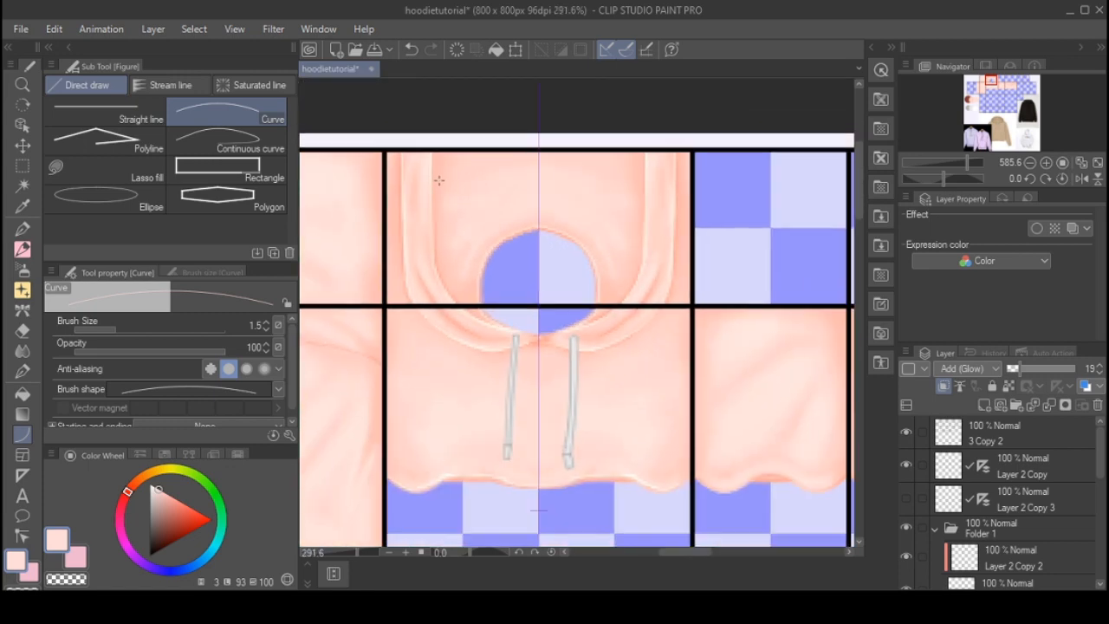
scroll(456, 265, "up", 2)
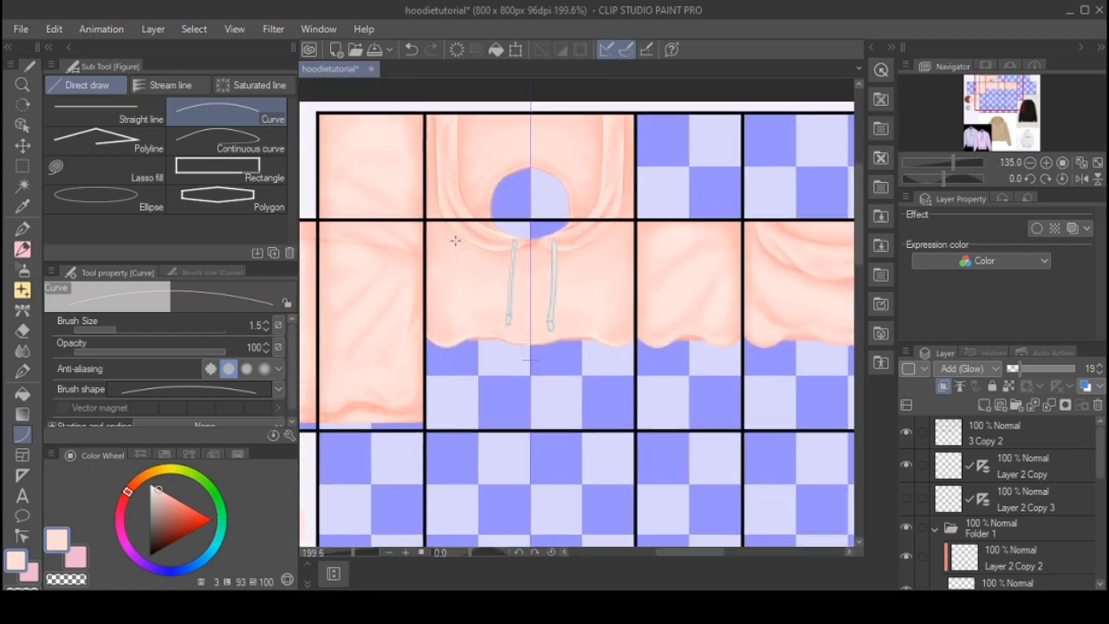
- Set the thin-line glow layer's opacity to 10%
scroll(548, 207, "up", 2)
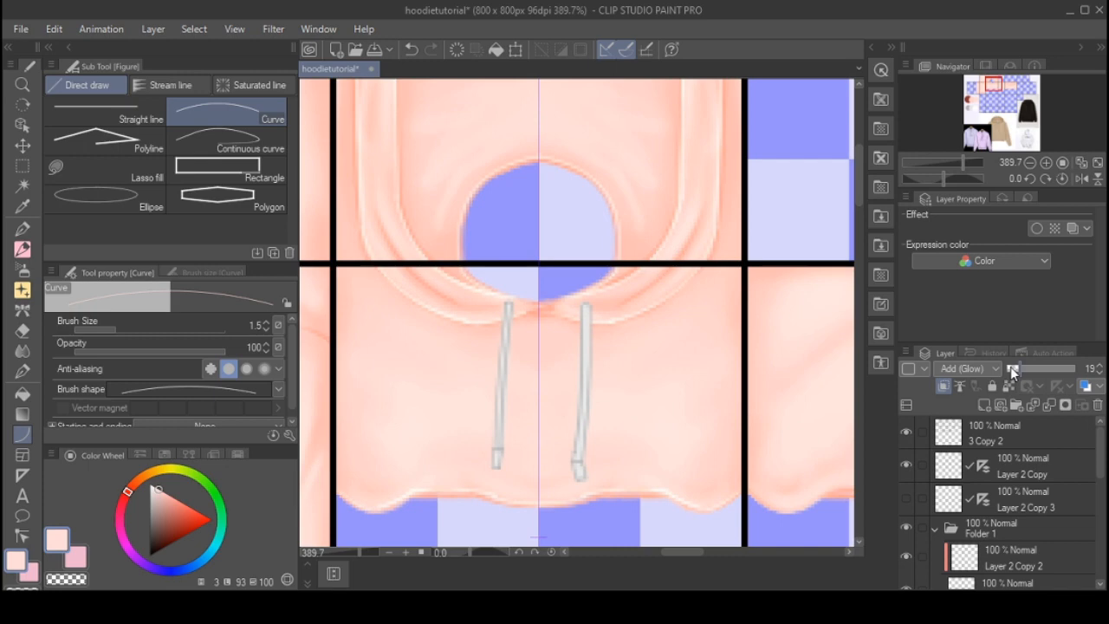
left_click(1010, 366)
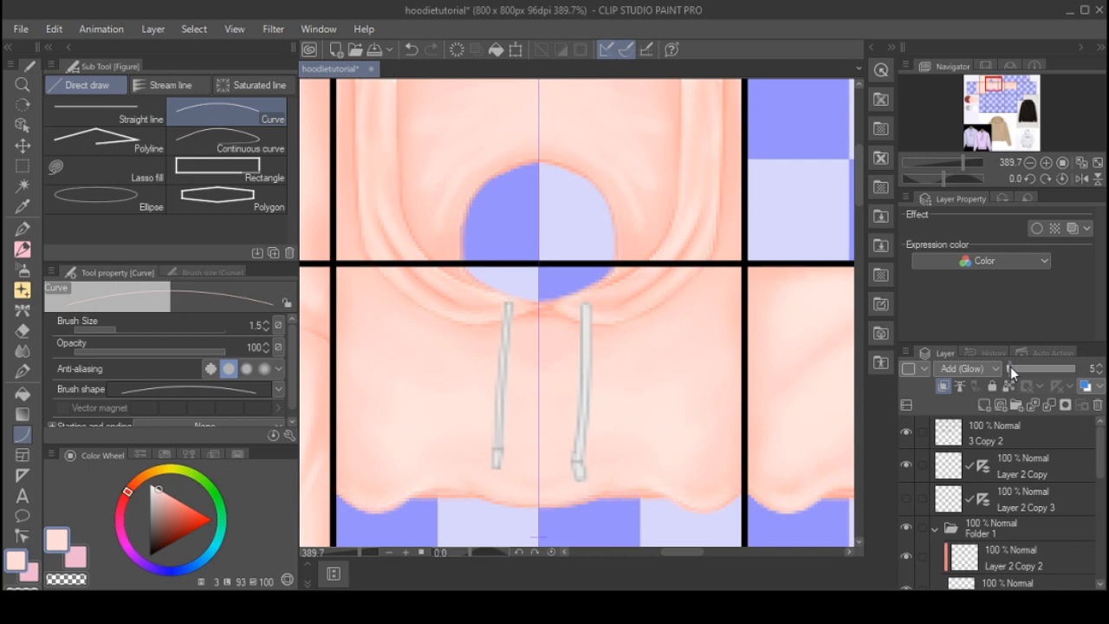
left_click_drag(1010, 367, 1014, 367)
scroll(441, 251, "down", 5)
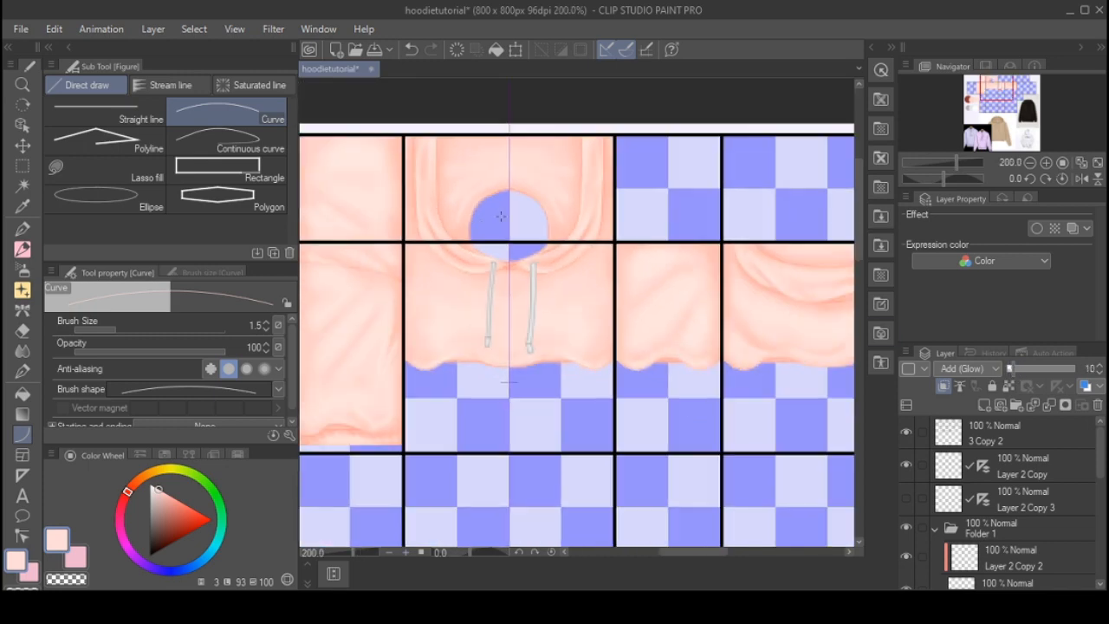
scroll(441, 250, "up", 2)
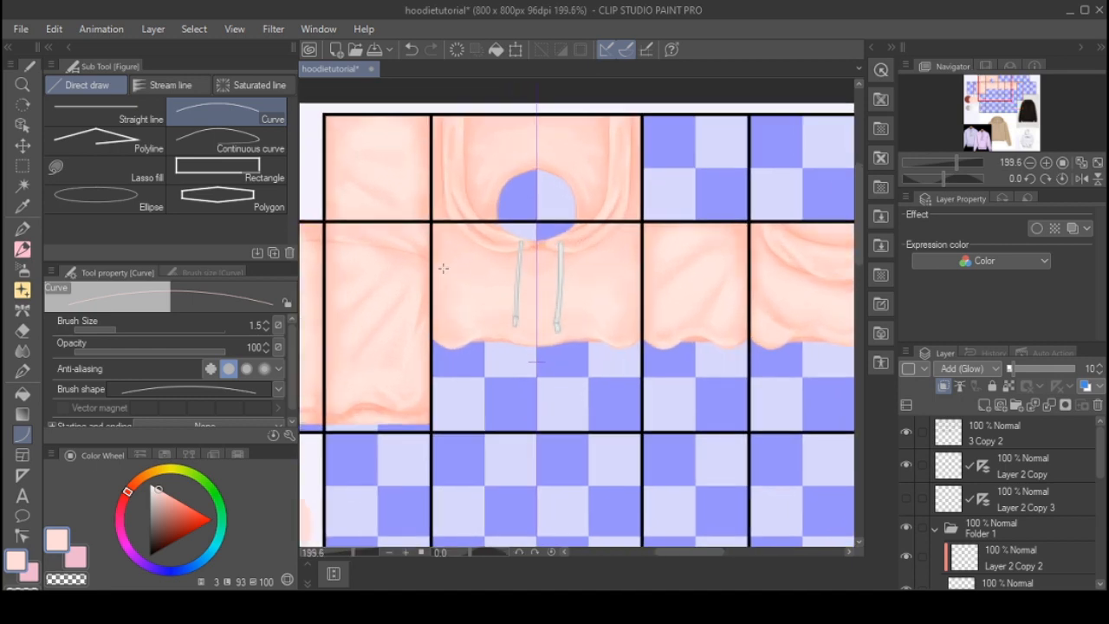
scroll(481, 272, "down", 3)
scroll(480, 272, "up", 1)
scroll(481, 272, "down", 1)
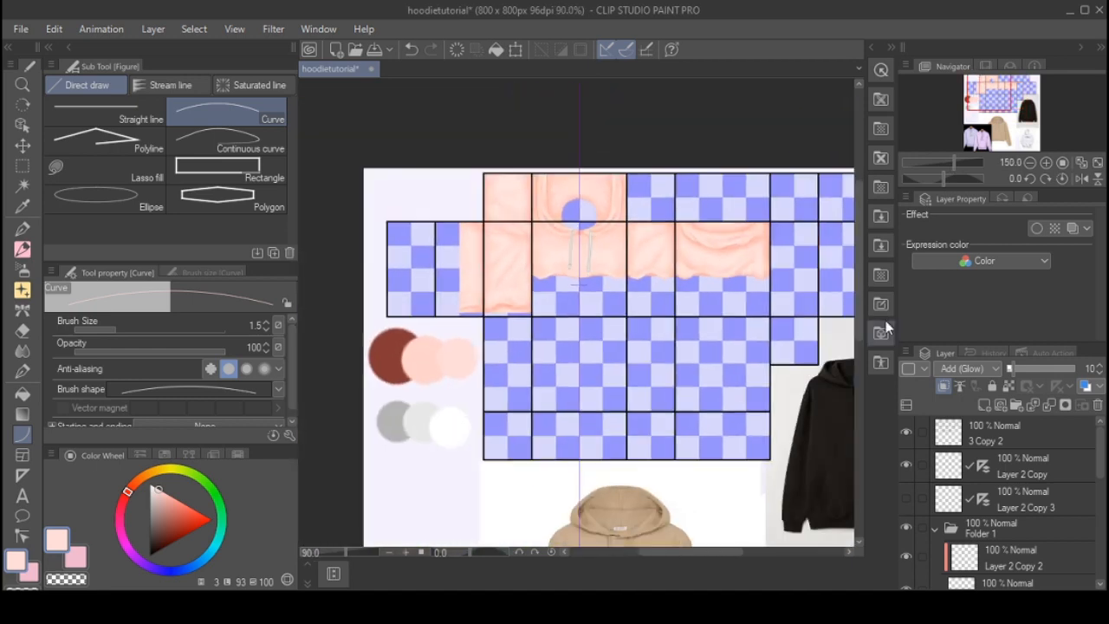
- Hide the symmetry ruler on Layer 2 Copy and draw curve highlights along the cuff fold and lower edge of the sleeve panels
left_click(906, 465)
scroll(413, 285, "up", 8)
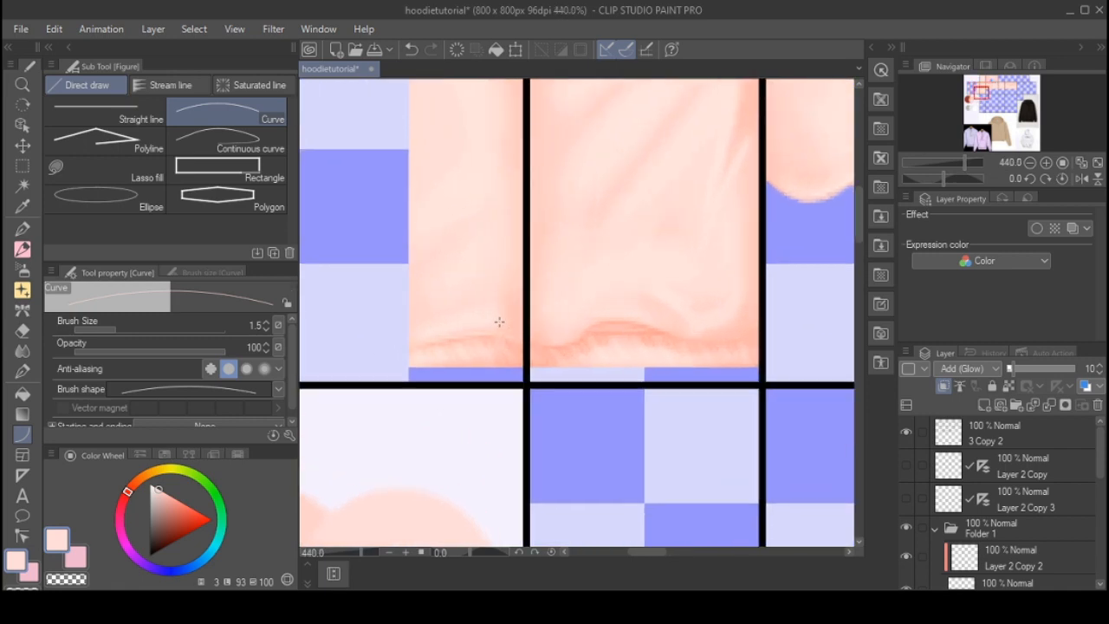
scroll(556, 338, "down", 3)
scroll(460, 359, "up", 4)
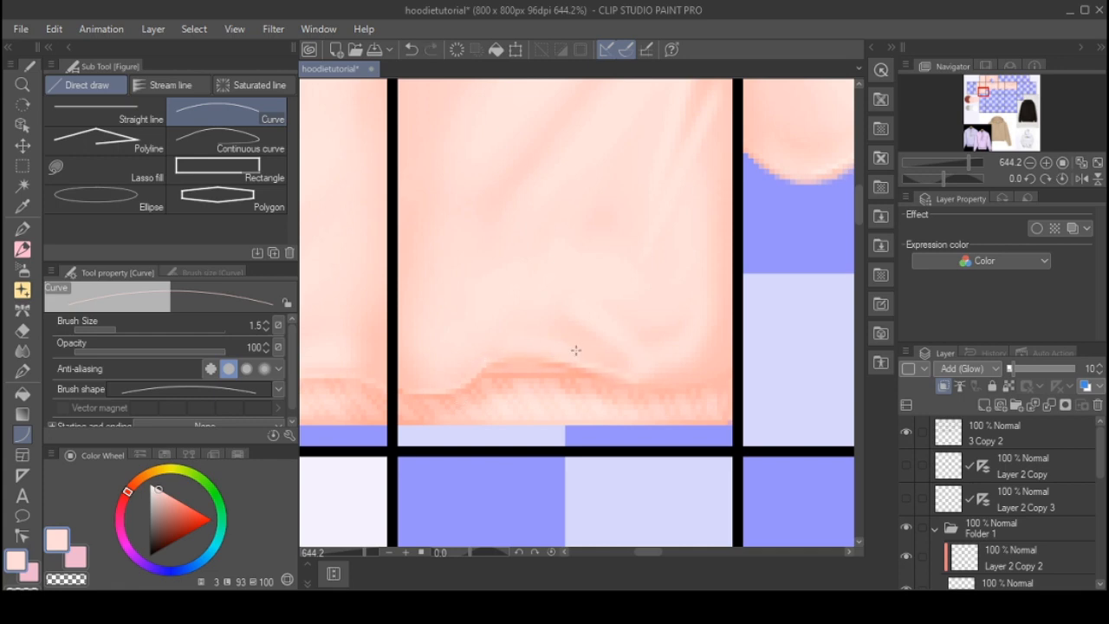
scroll(575, 350, "down", 2)
scroll(613, 358, "up", 1)
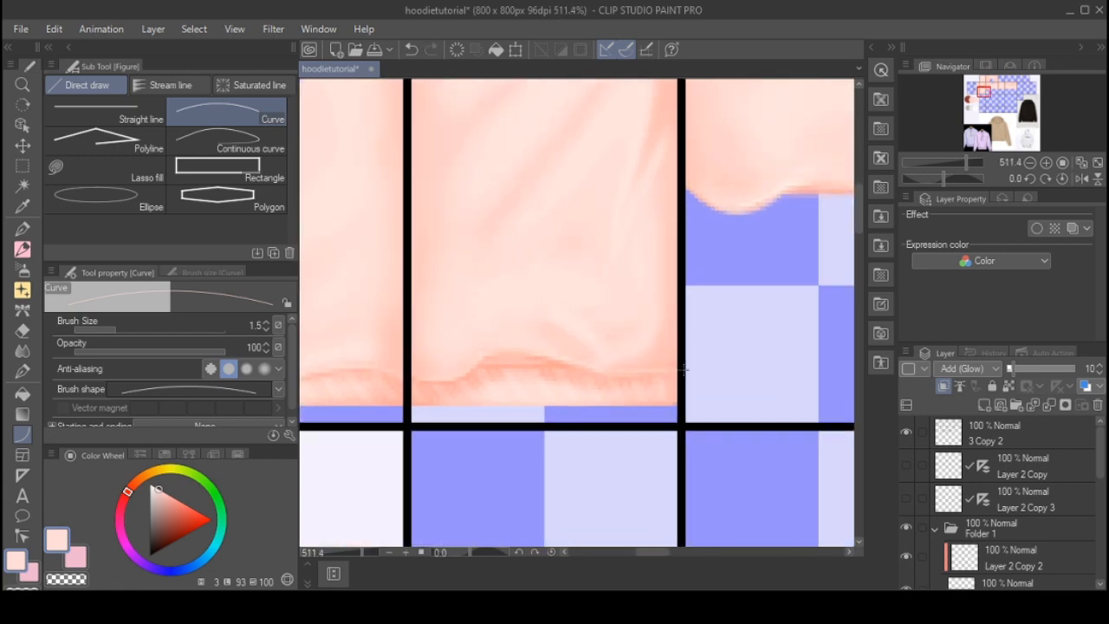
scroll(607, 260, "up", 1)
scroll(599, 185, "down", 2)
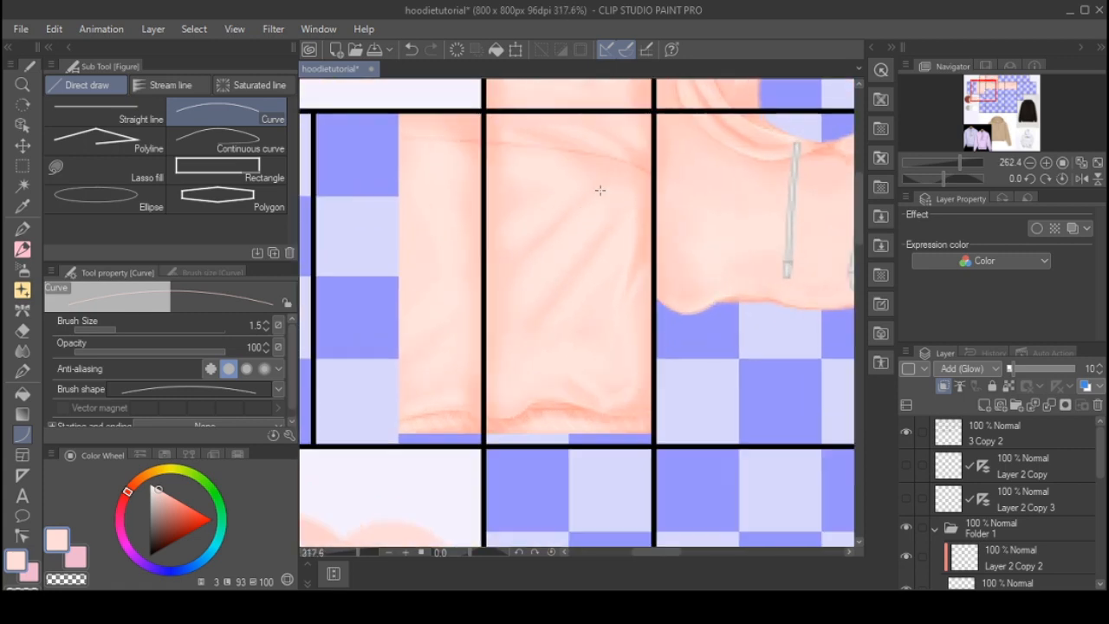
scroll(598, 217, "up", 2)
scroll(509, 401, "down", 1)
scroll(509, 402, "up", 1)
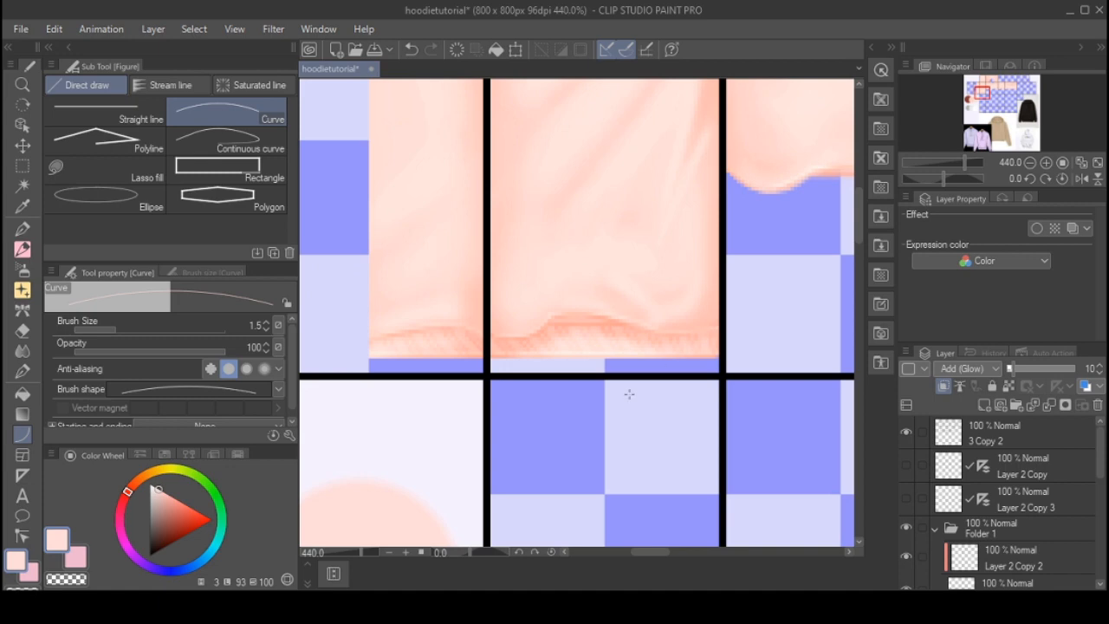
- Draw a thin curve highlight along the long diagonal fold of the front sleeve panel and fade it with the soft eraser
scroll(629, 394, "down", 2)
scroll(548, 347, "up", 1)
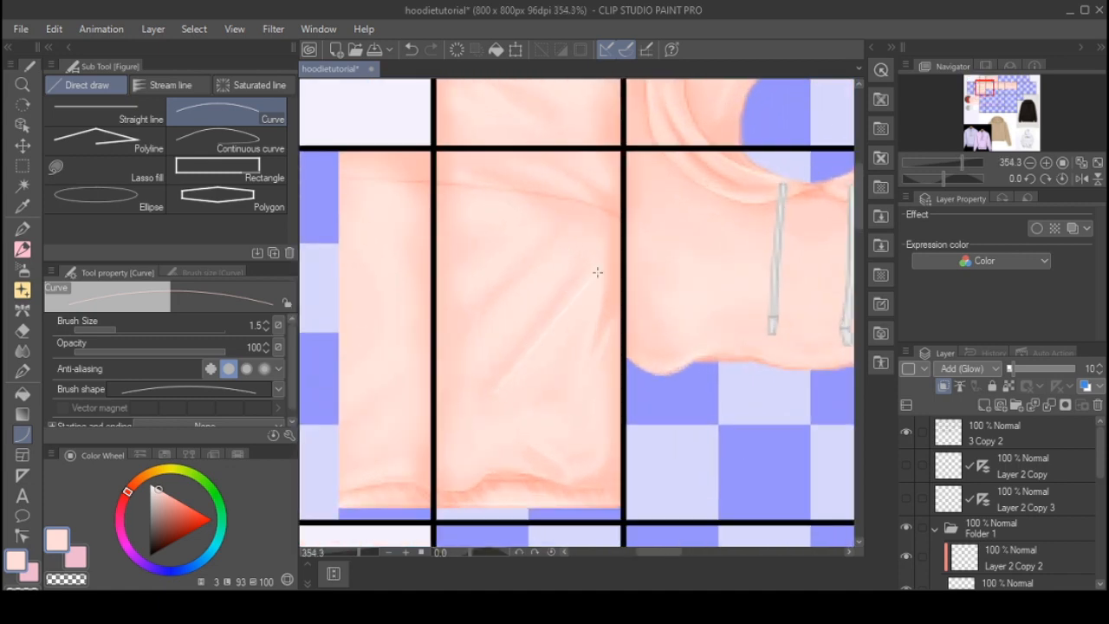
key("e")
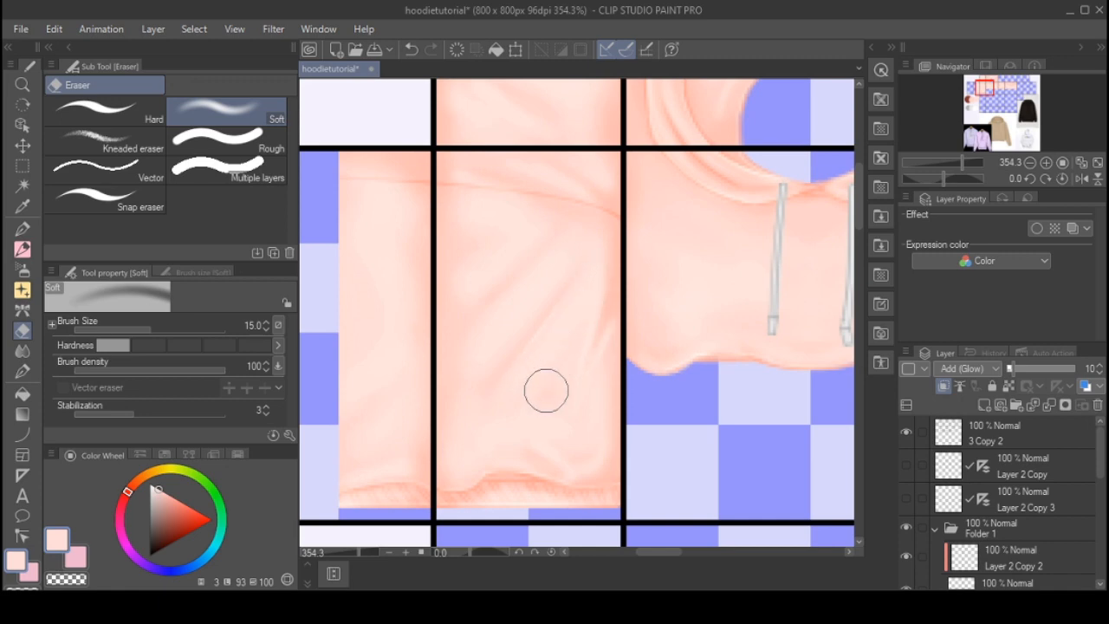
scroll(528, 208, "down", 4)
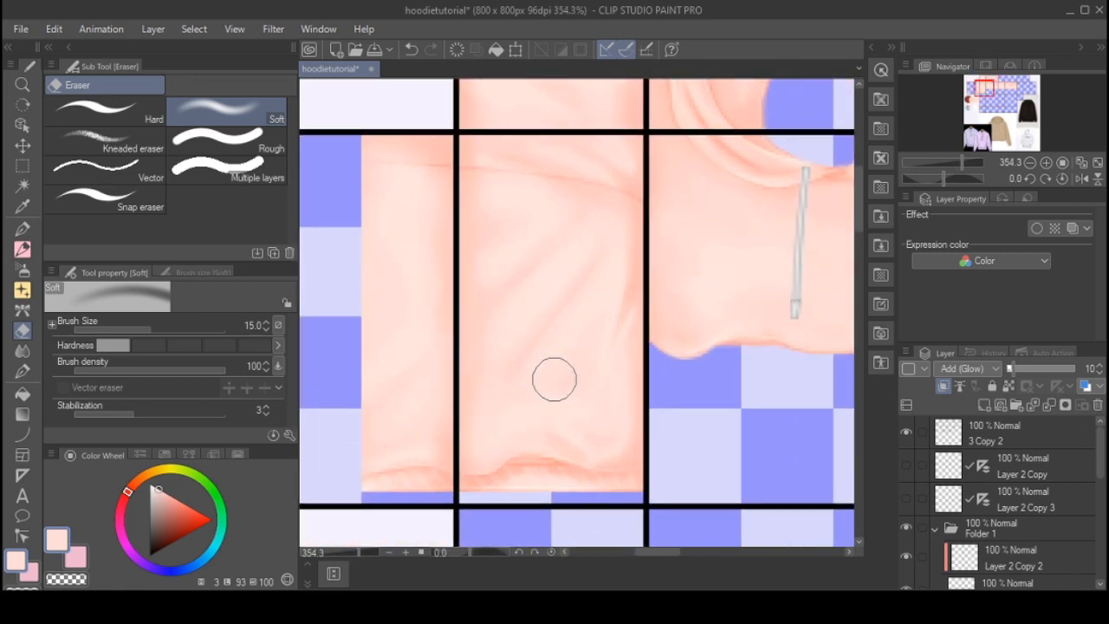
scroll(552, 379, "down", 5)
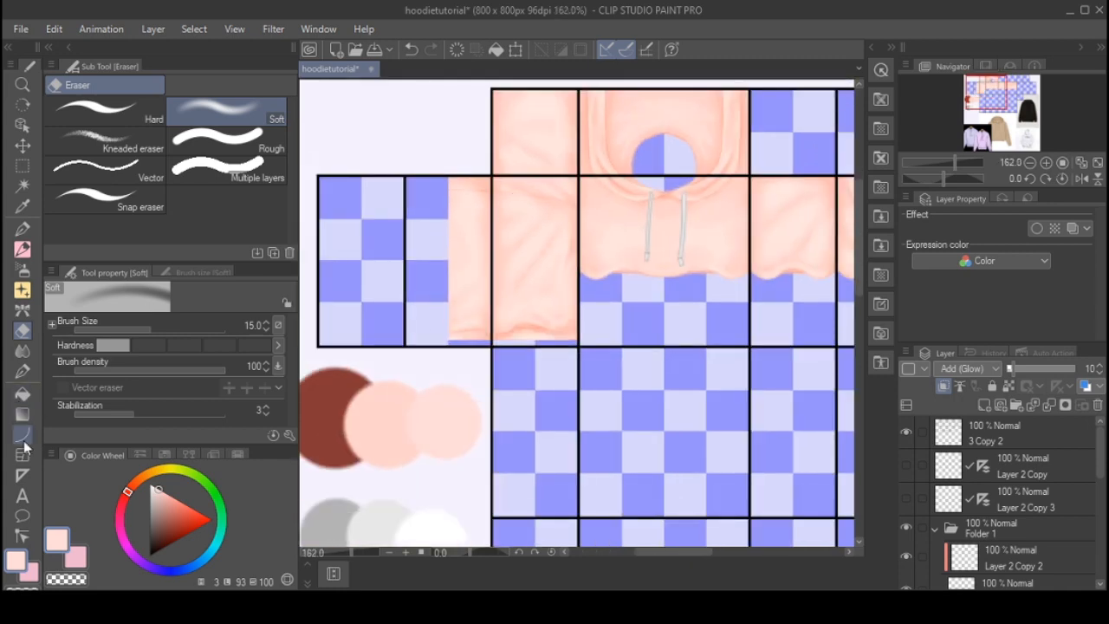
- Draw a thin curve highlight along the fold crossing the upper part of the sleeve panel and soften it with the soft eraser
left_click(23, 436)
scroll(572, 240, "up", 6)
scroll(597, 182, "down", 6)
scroll(609, 181, "up", 7)
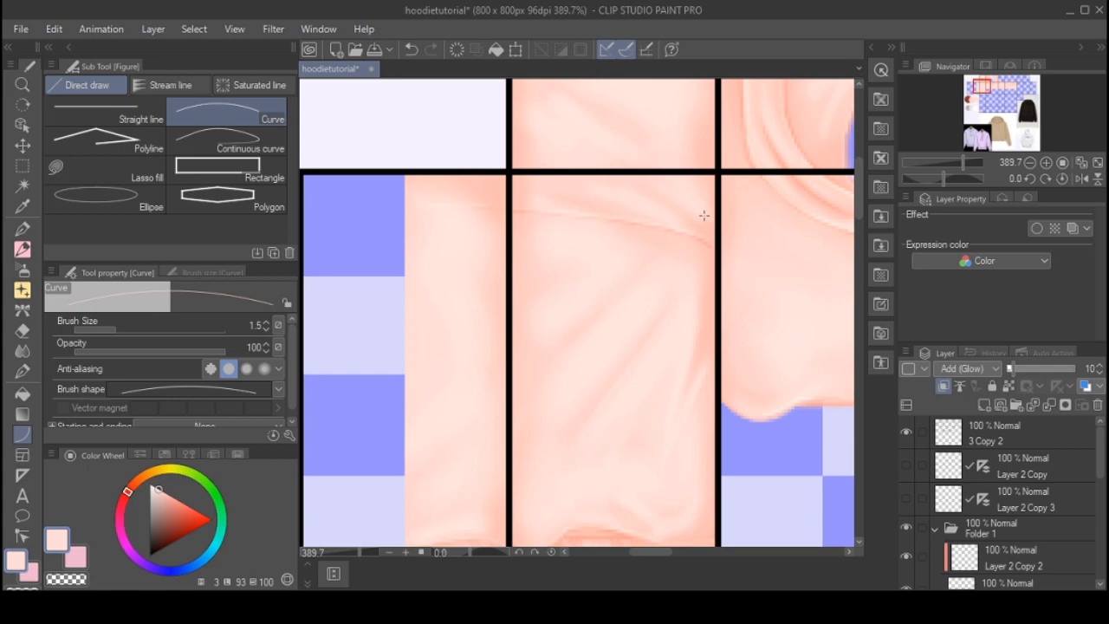
scroll(566, 203, "down", 5)
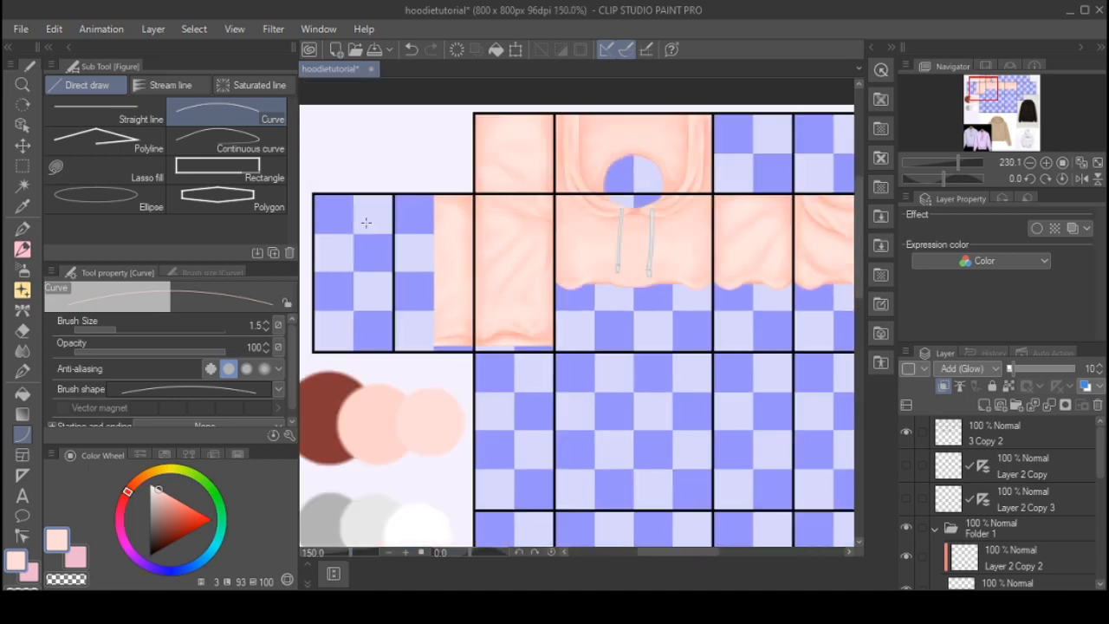
scroll(480, 301, "up", 4)
scroll(541, 303, "up", 1)
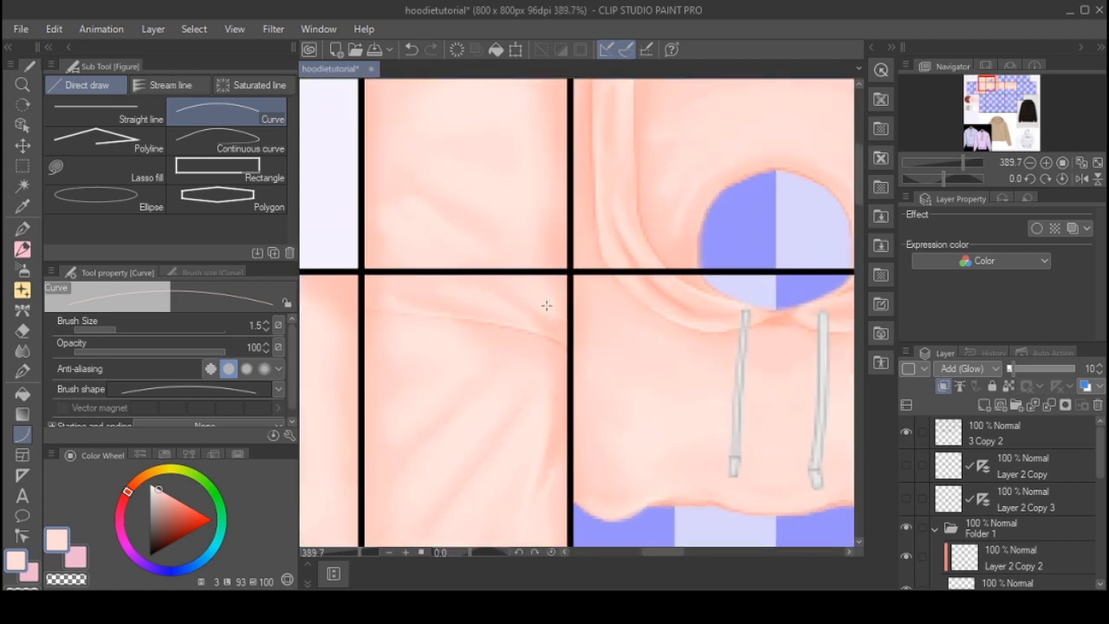
key("e")
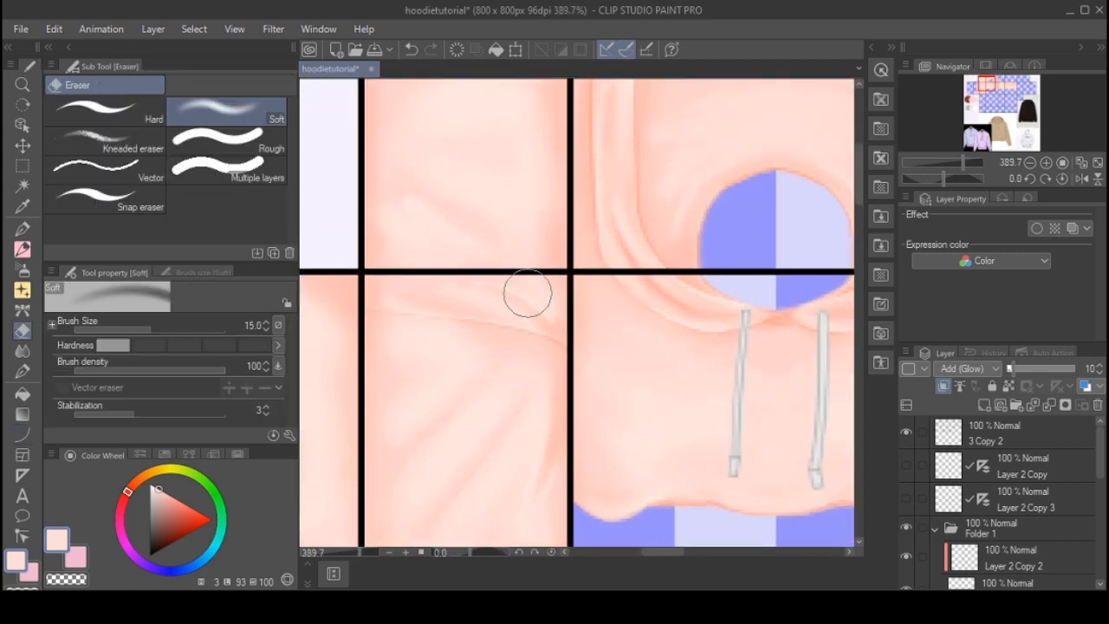
scroll(421, 282, "down", 4)
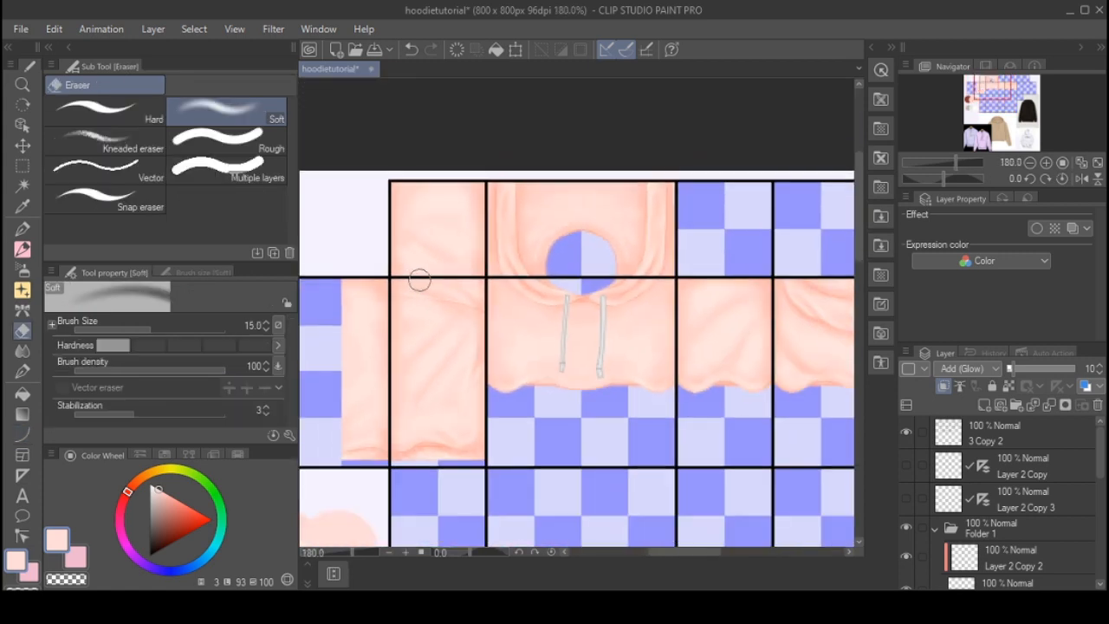
- Draw a thin curve highlight at the lower rim of the neck hole, where the collar folds meet between the drawstrings
left_click(22, 439)
scroll(448, 286, "down", 1)
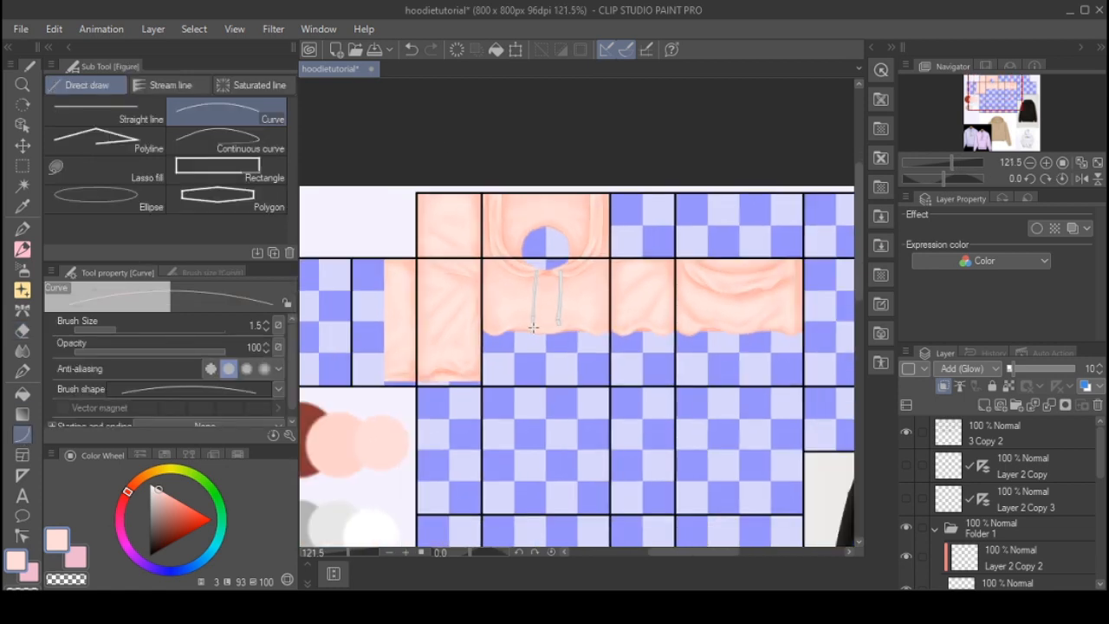
scroll(448, 287, "up", 2)
scroll(448, 287, "up", 1)
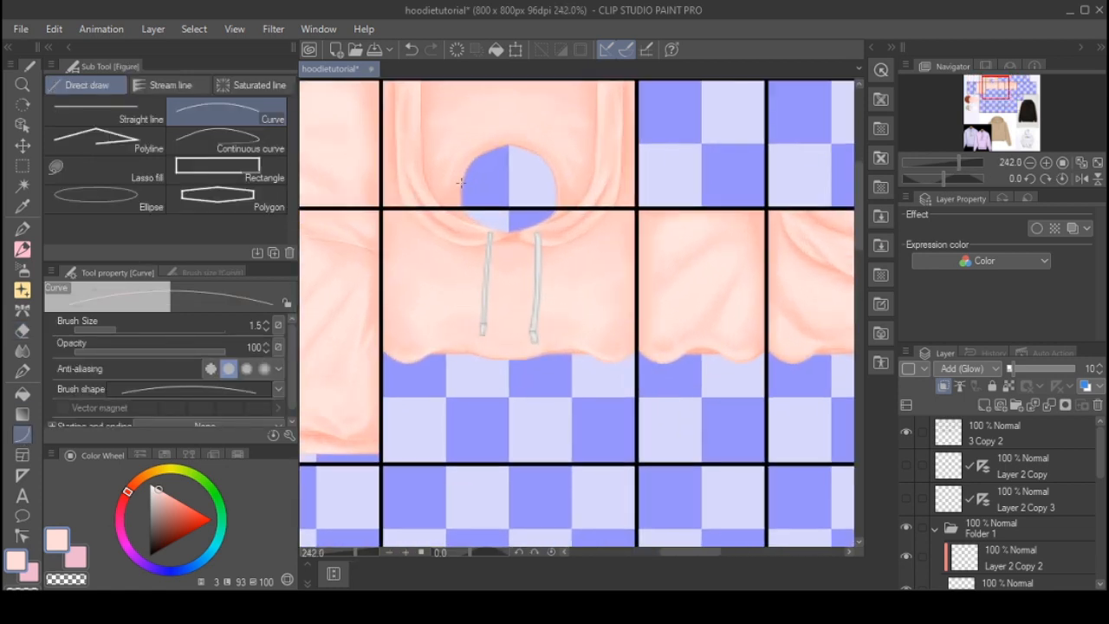
scroll(461, 180, "down", 1)
scroll(442, 264, "up", 3)
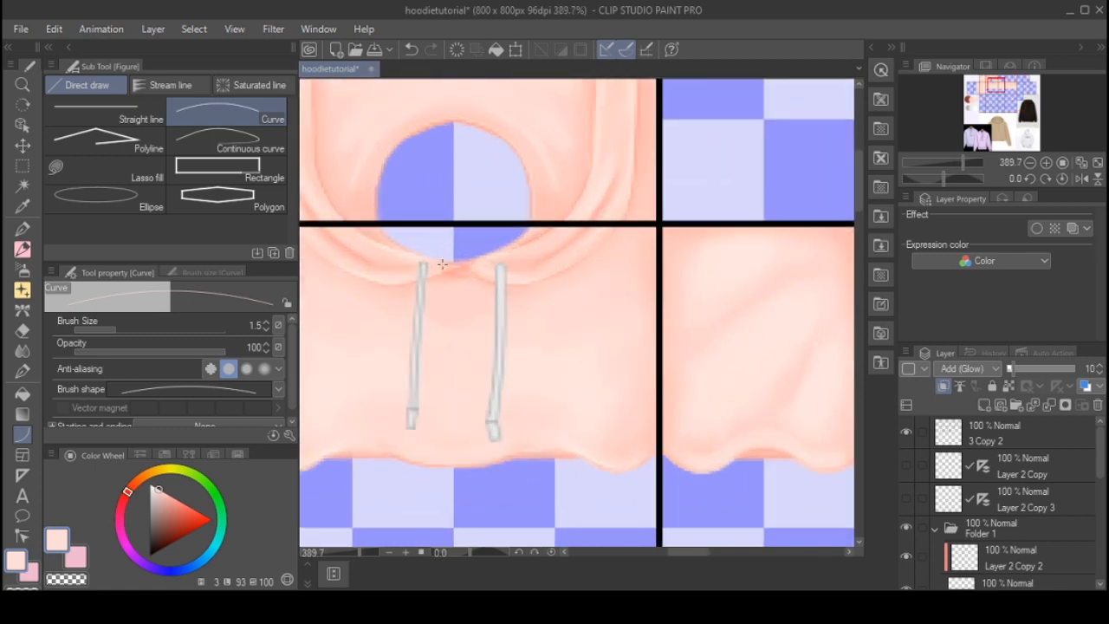
scroll(442, 265, "up", 3)
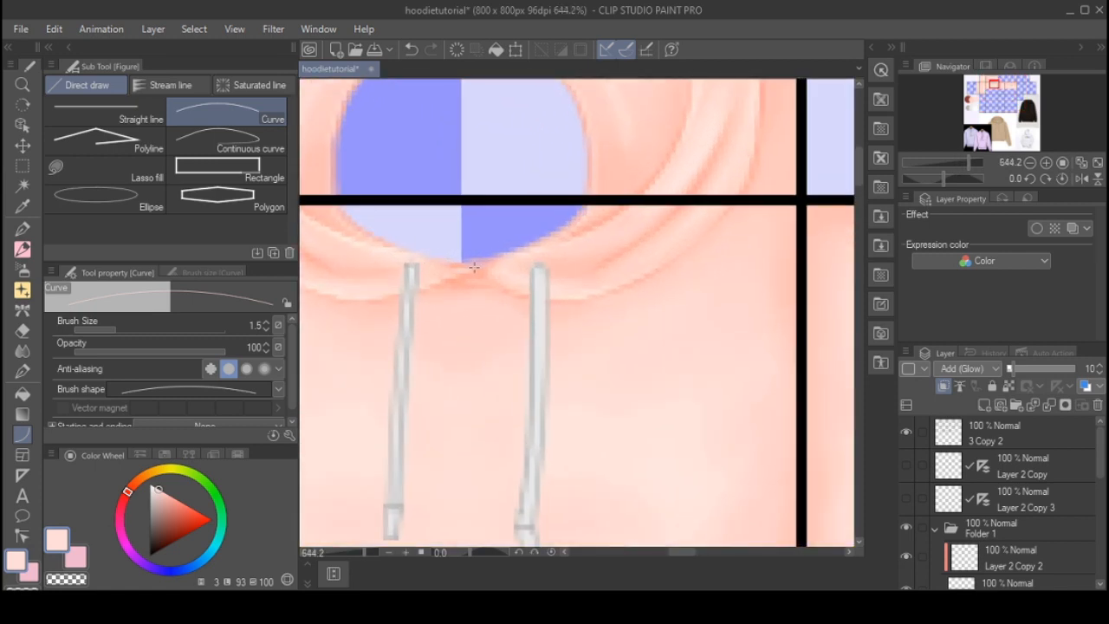
- Draw thin curve highlights along the wavy lower hem of the narrow side panel between the front and back
scroll(411, 235, "down", 10)
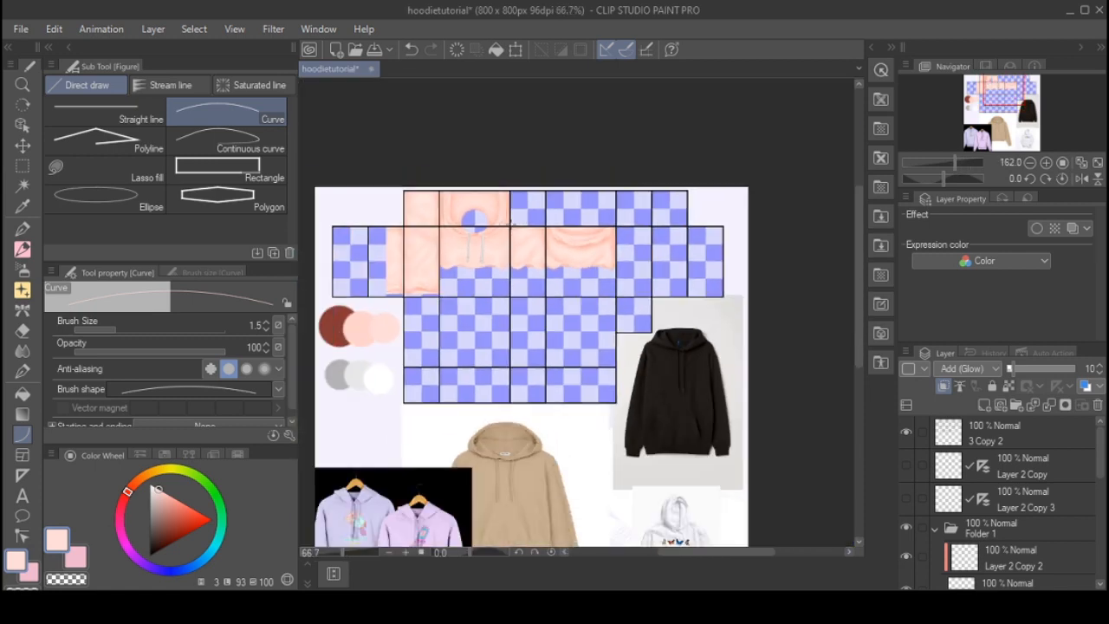
scroll(385, 266, "up", 3)
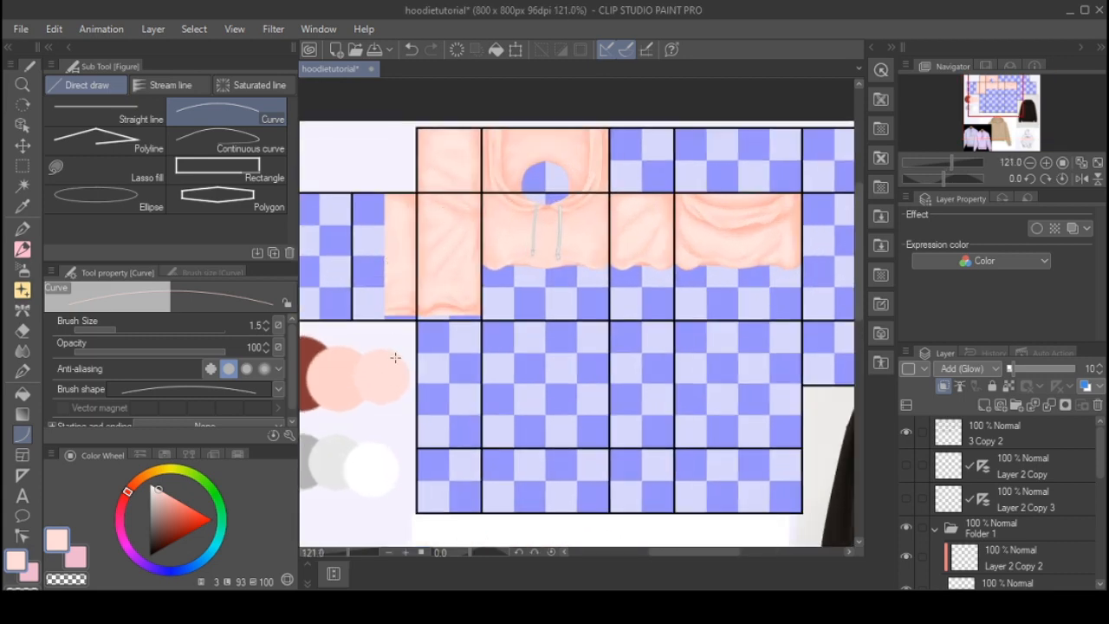
scroll(395, 357, "down", 1)
scroll(416, 352, "up", 4)
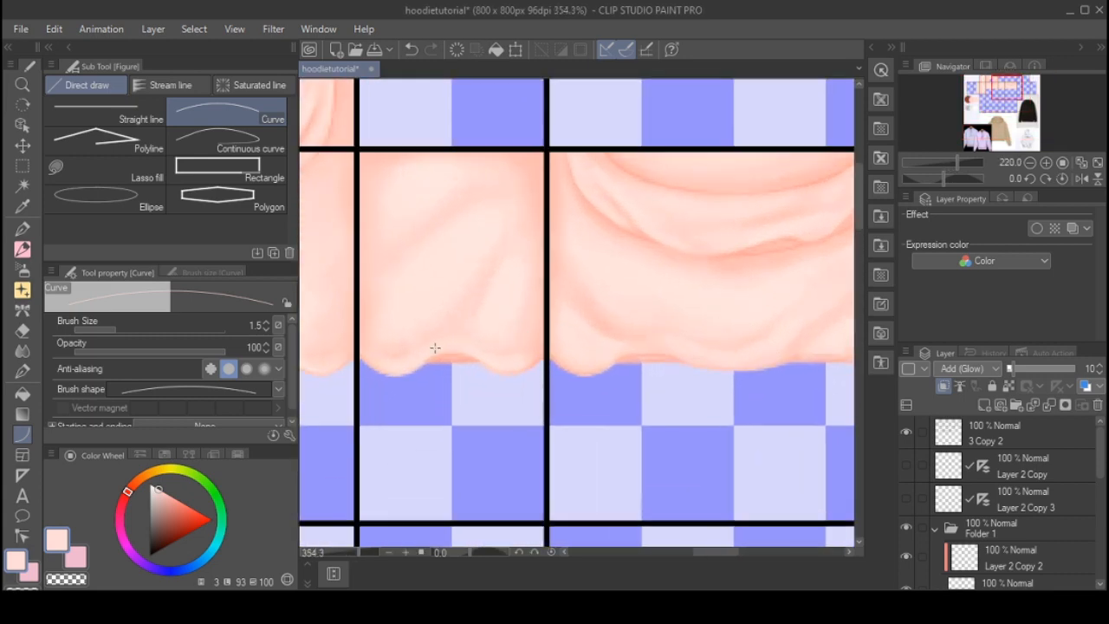
scroll(435, 348, "up", 3)
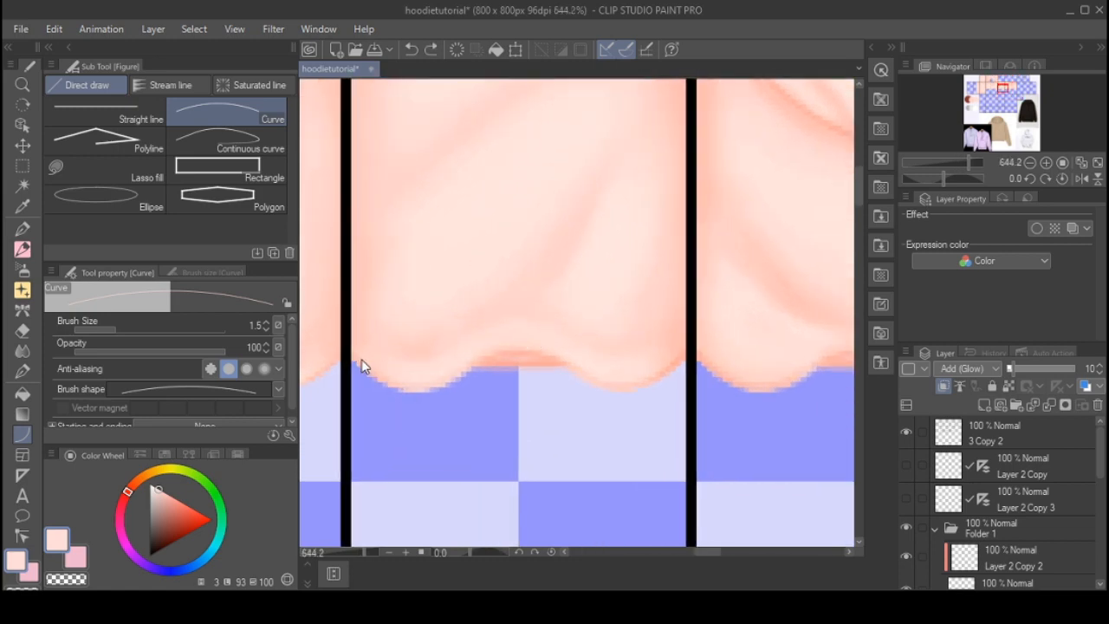
left_click_drag(397, 386, 405, 385)
scroll(466, 357, "down", 2)
left_click_drag(545, 342, 455, 324)
scroll(390, 324, "up", 2)
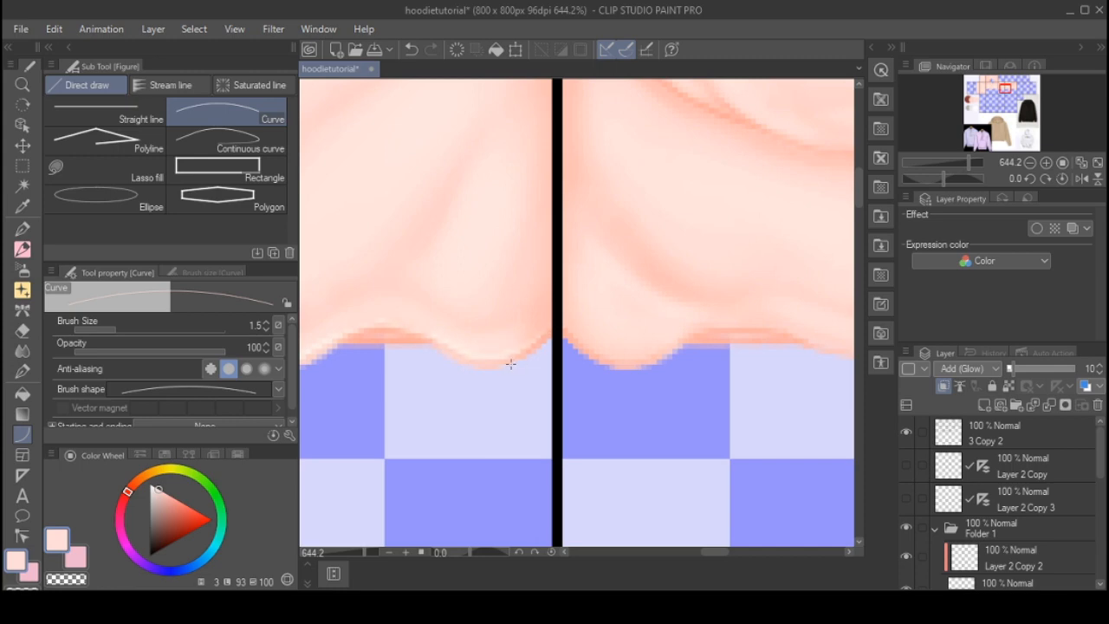
- Trace thin curve highlights along the full wavy lower hem of the hoodie's back panel
scroll(528, 353, "down", 15)
scroll(537, 299, "up", 13)
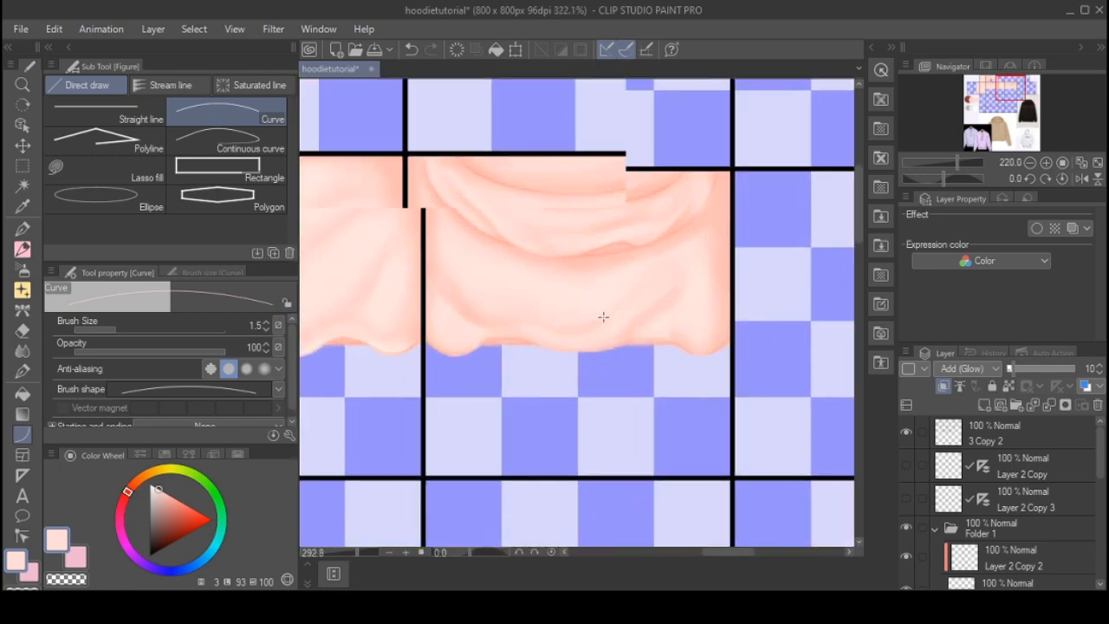
scroll(363, 364, "up", 2)
left_click_drag(333, 337, 467, 338)
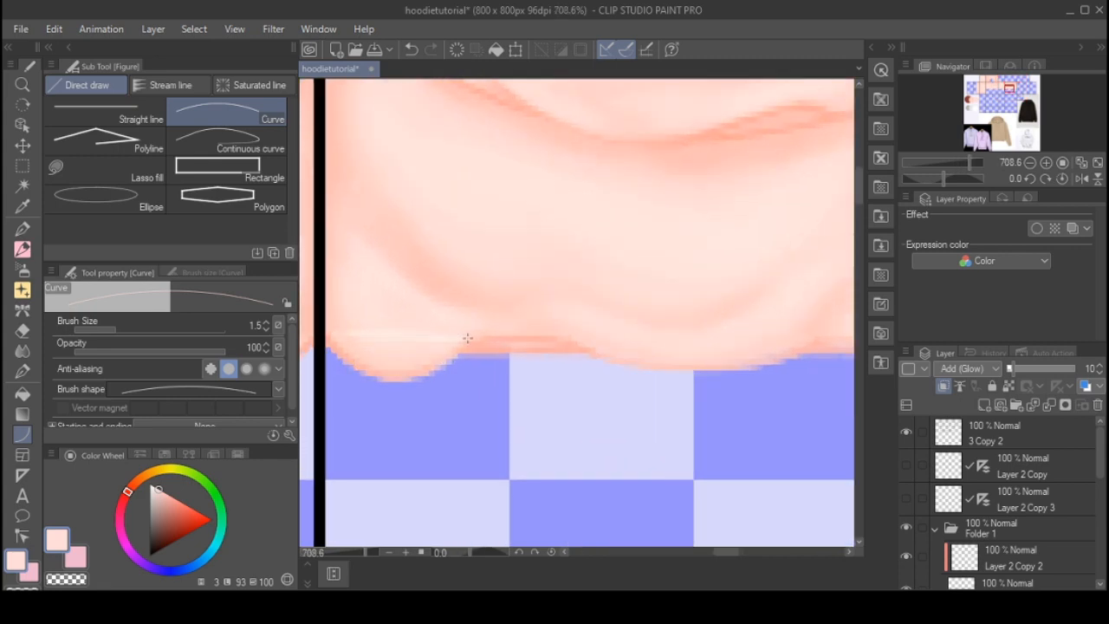
left_click(382, 408)
scroll(399, 396, "down", 5)
scroll(495, 335, "up", 4)
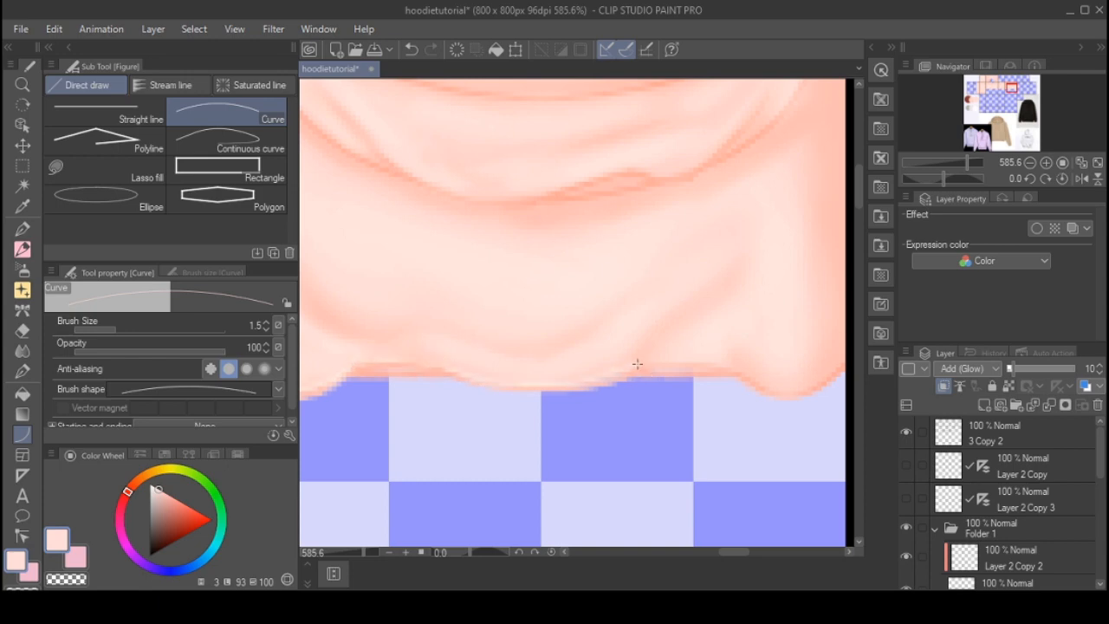
scroll(614, 377, "down", 4)
scroll(540, 277, "up", 5)
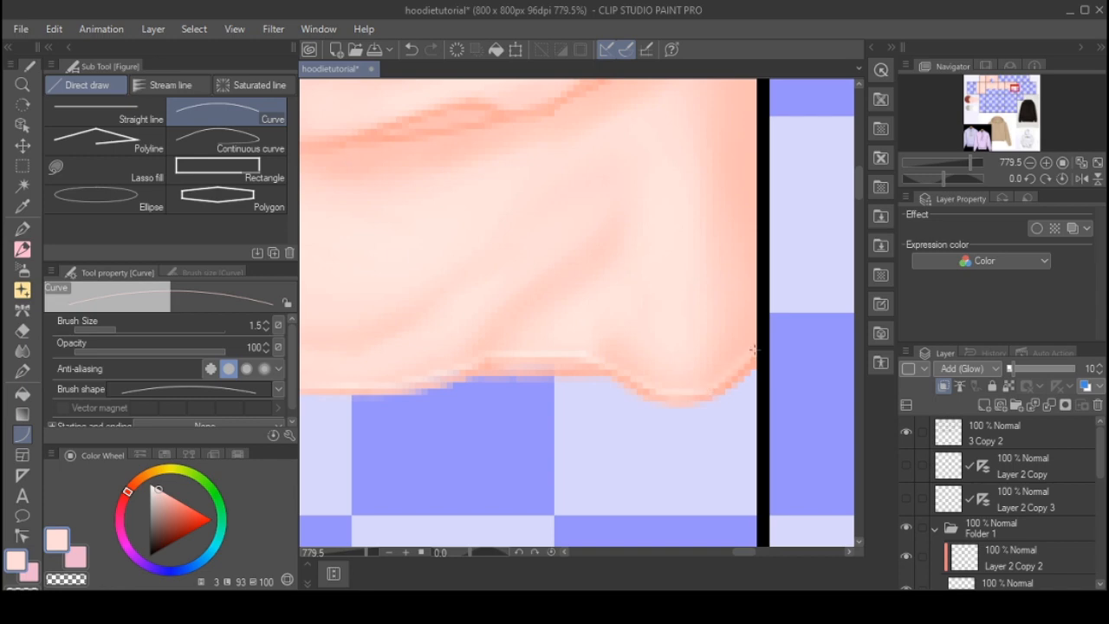
- Draw a curve highlight along the side panel's diagonal fold and fade it with the soft eraser
scroll(649, 321, "down", 5)
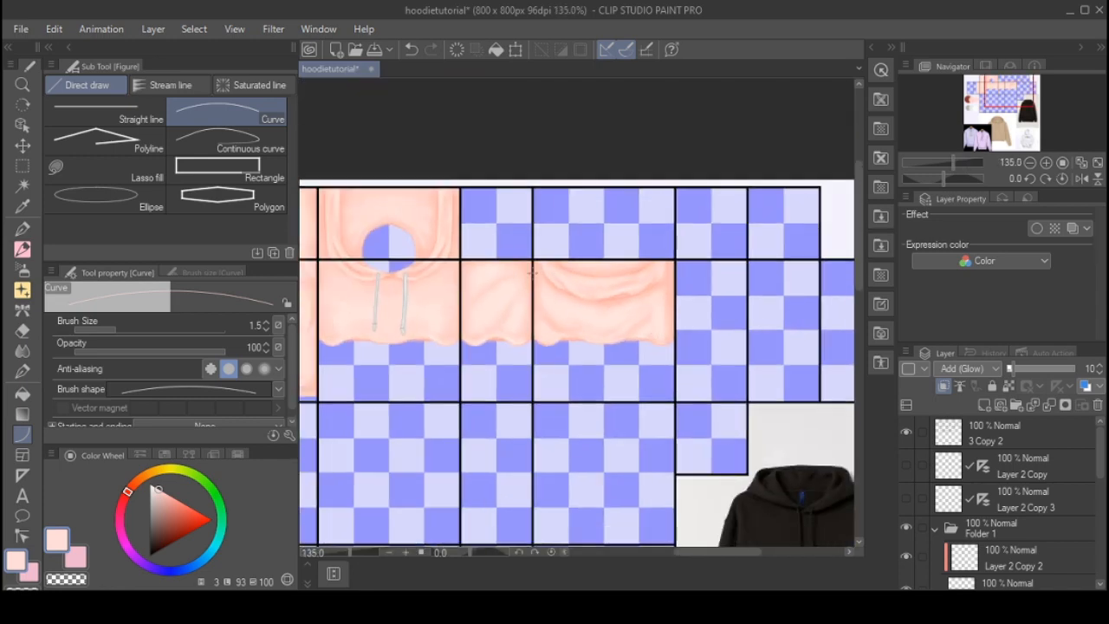
scroll(465, 290, "up", 3)
scroll(466, 290, "up", 2)
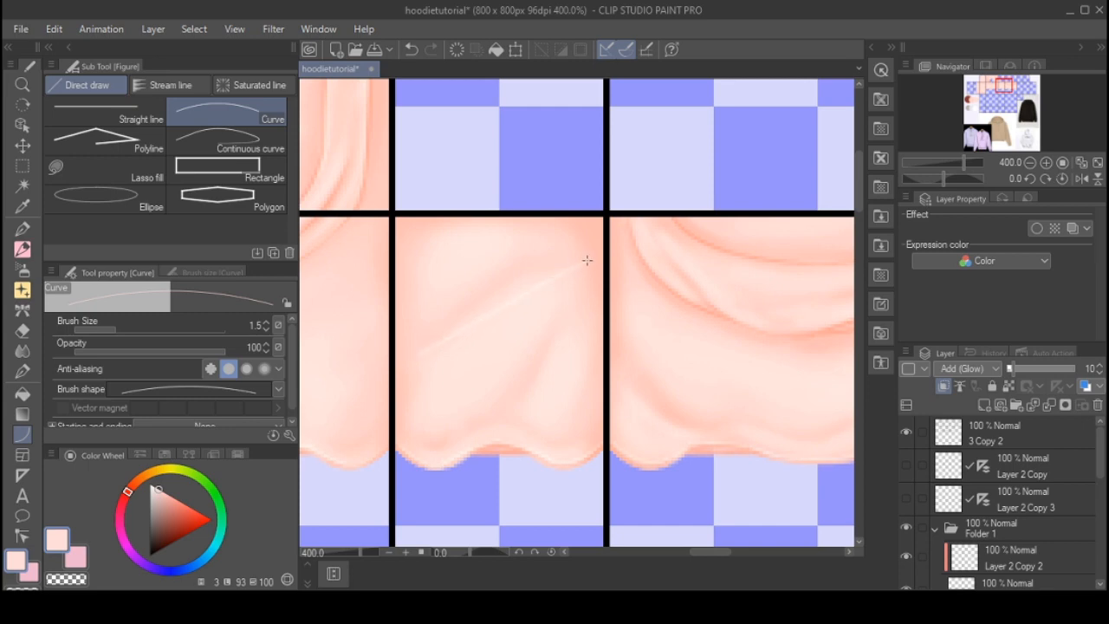
key("e")
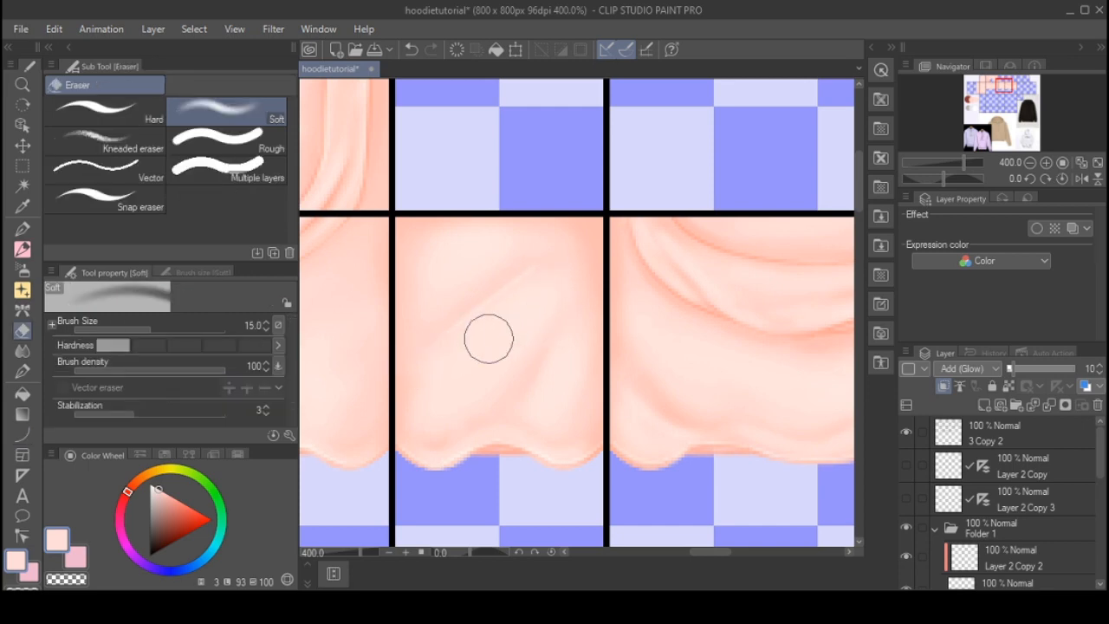
scroll(535, 196, "down", 3)
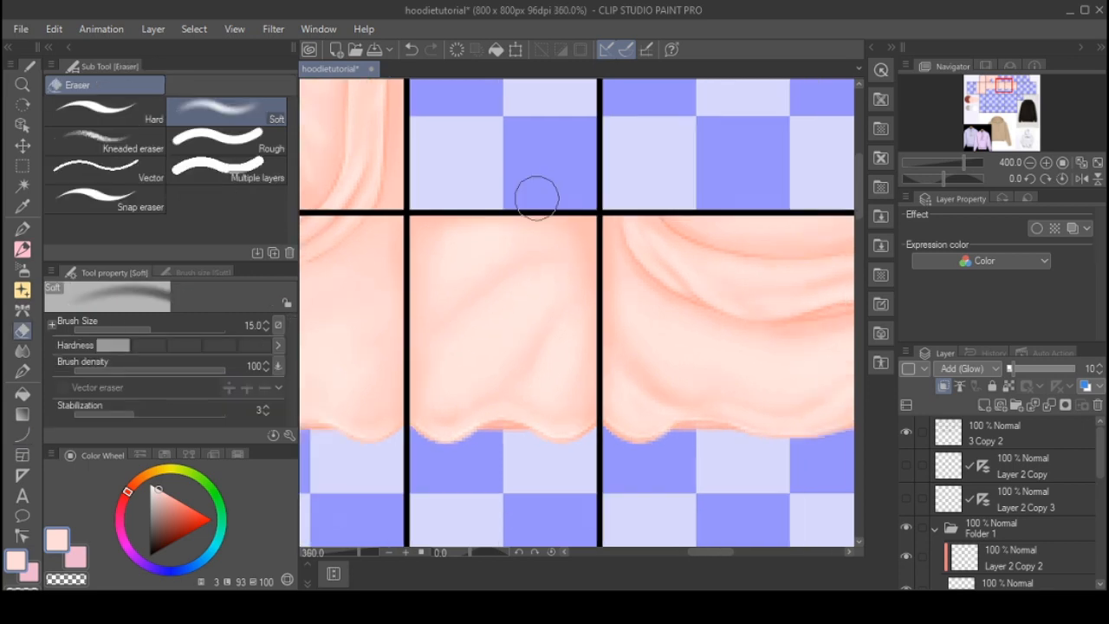
- Draw curve highlights along the draped hood folds on the back panel and soften them with the soft eraser
left_click(22, 433)
scroll(355, 290, "down", 3)
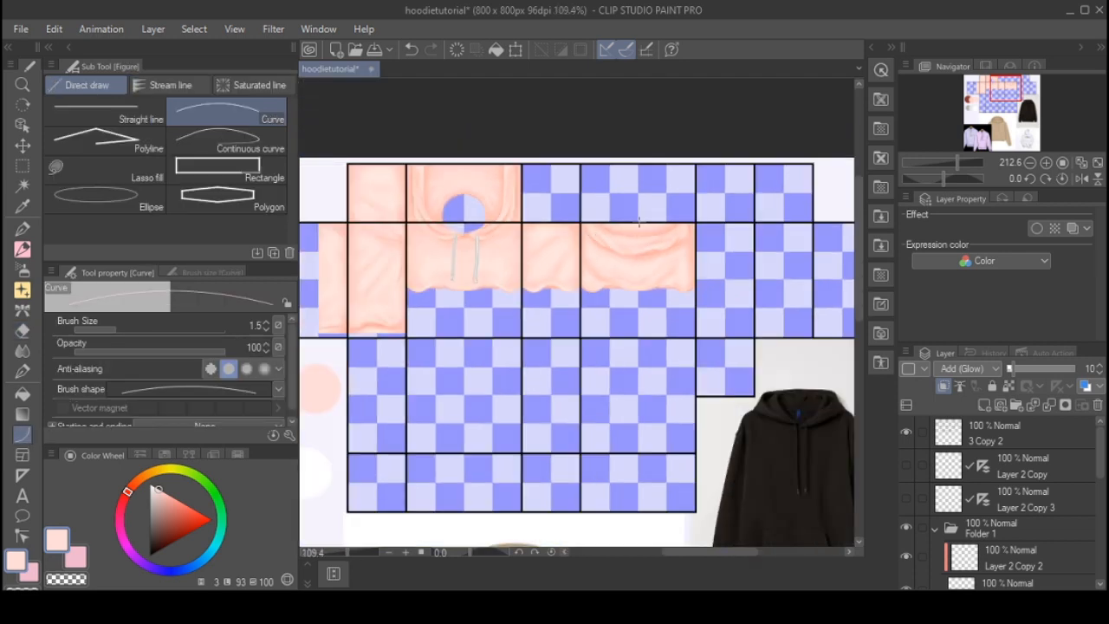
scroll(354, 290, "up", 5)
scroll(380, 275, "up", 3)
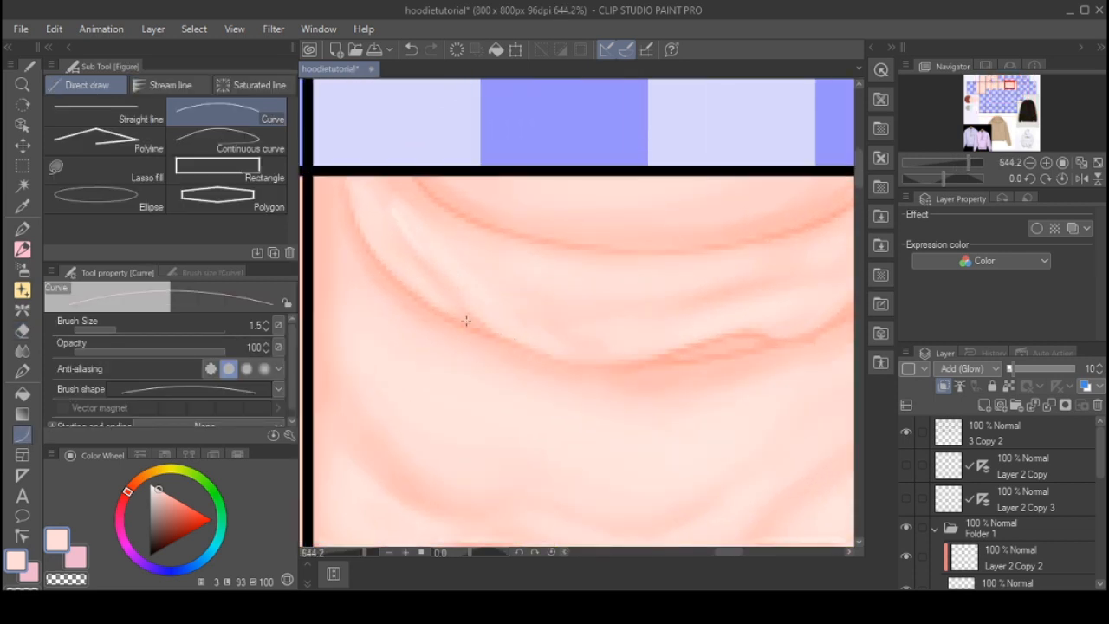
scroll(468, 317, "down", 1)
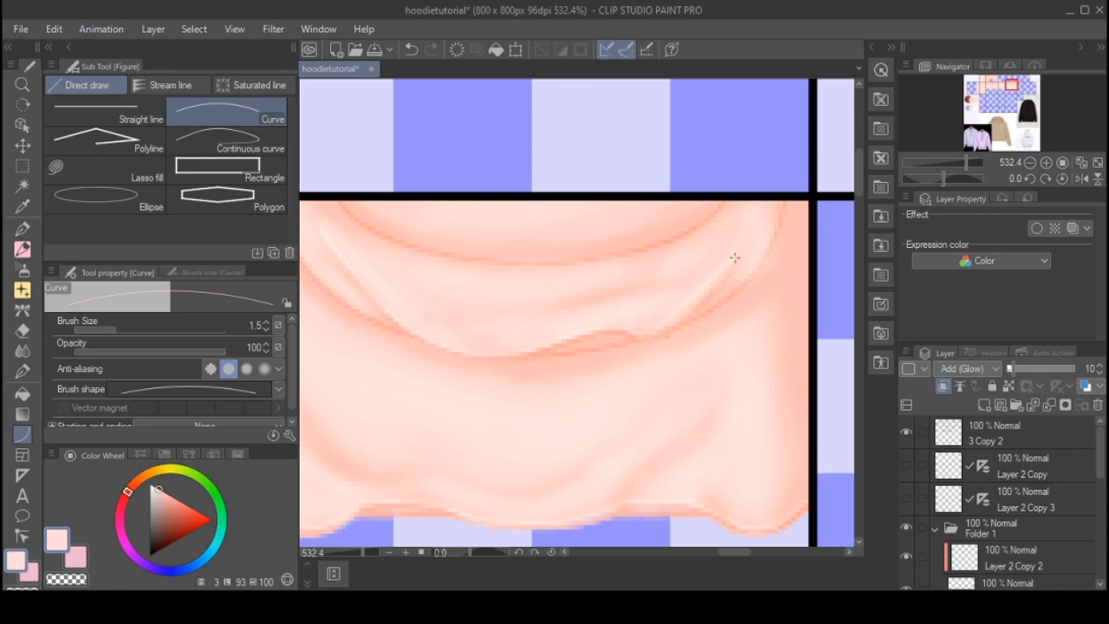
scroll(549, 321, "down", 3)
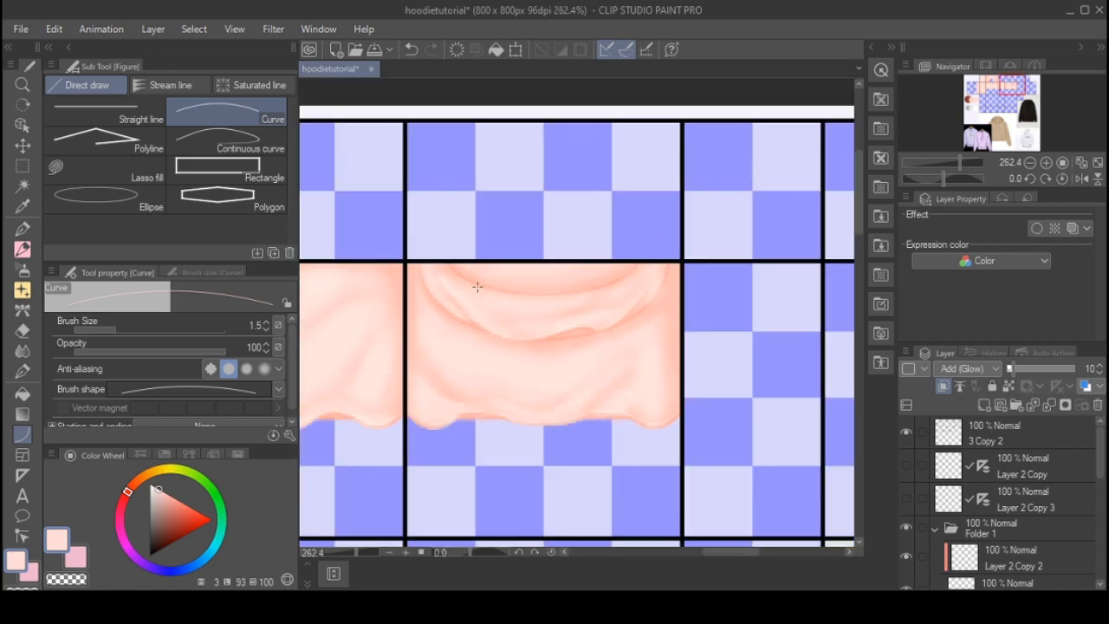
scroll(566, 335, "up", 2)
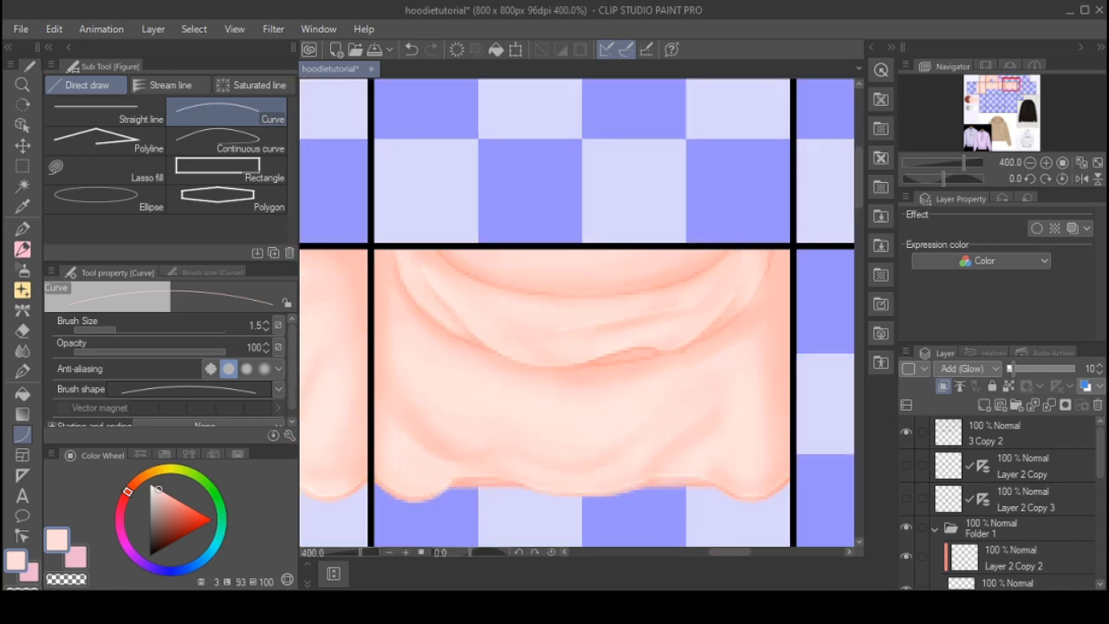
key("e")
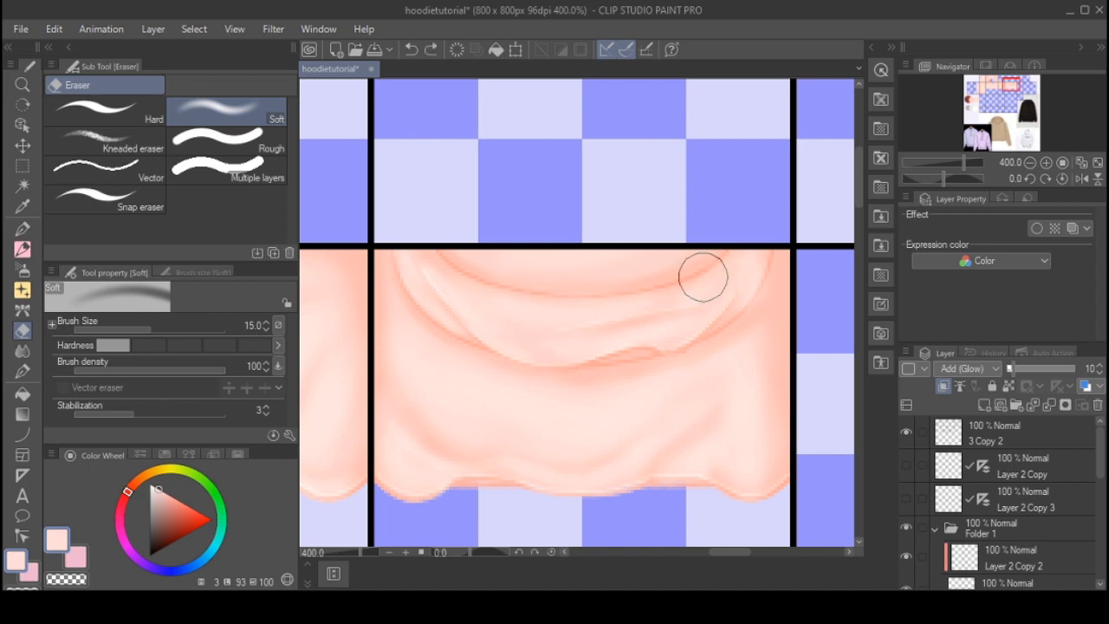
scroll(624, 265, "down", 2)
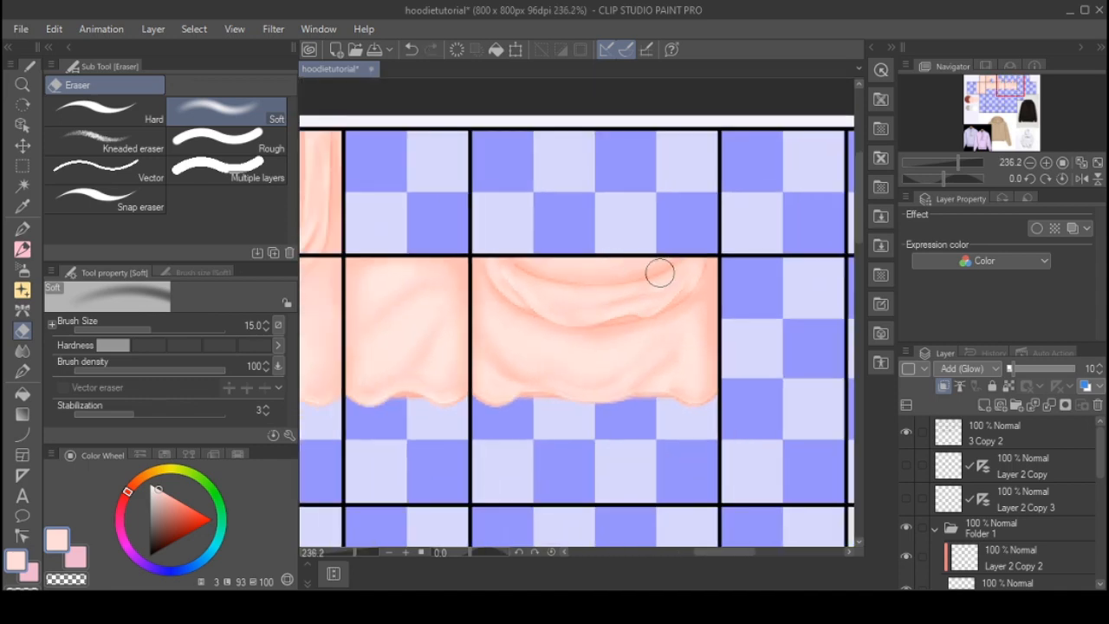
left_click(22, 455)
scroll(667, 305, "up", 3)
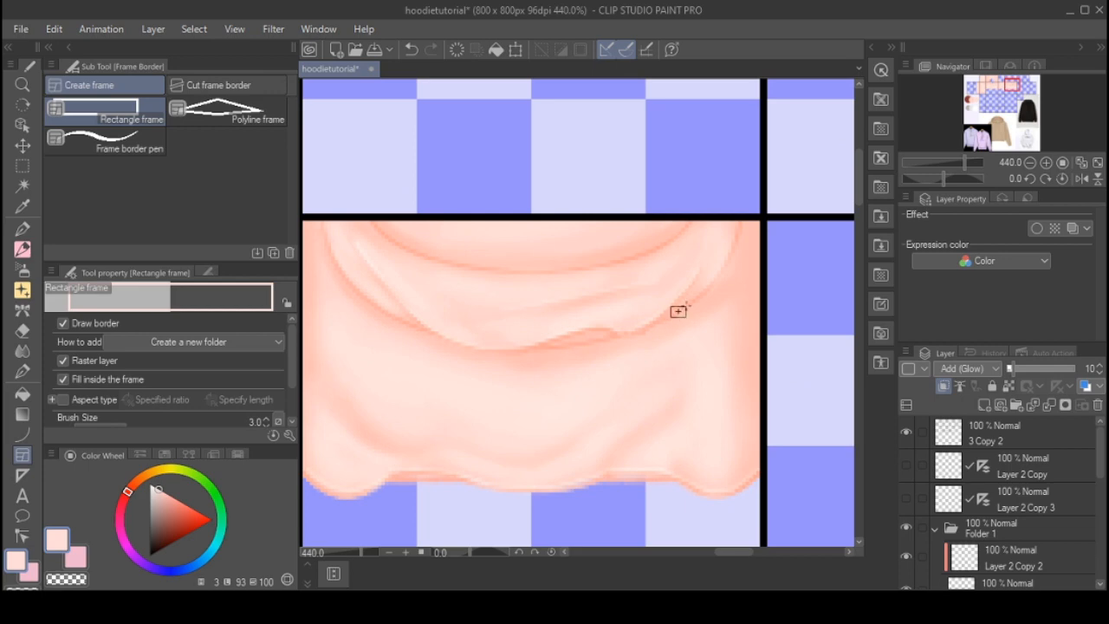
left_click_drag(676, 314, 741, 219)
key("ctrl+z")
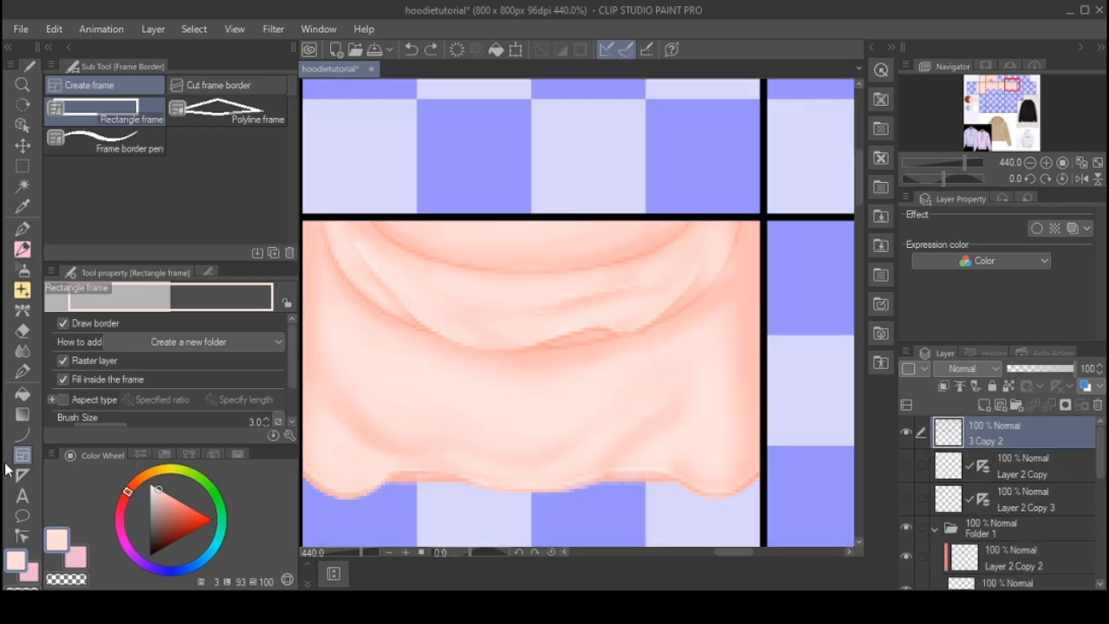
- Examine the shaded front, side and back panels with the template grid-line layer hidden and shown
left_click(22, 433)
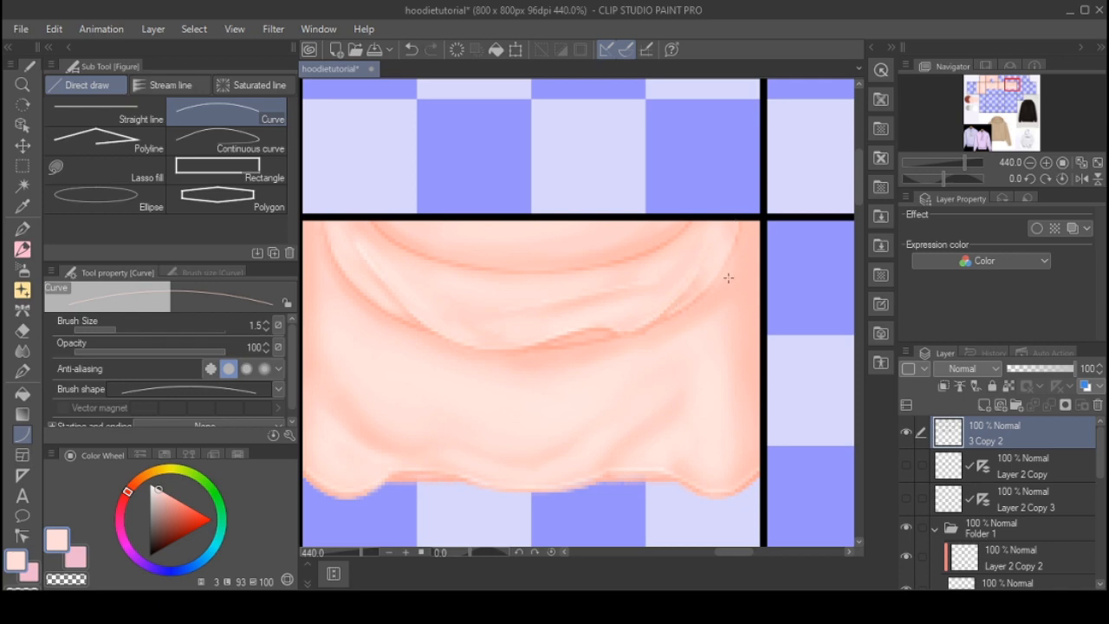
scroll(728, 279, "down", 1)
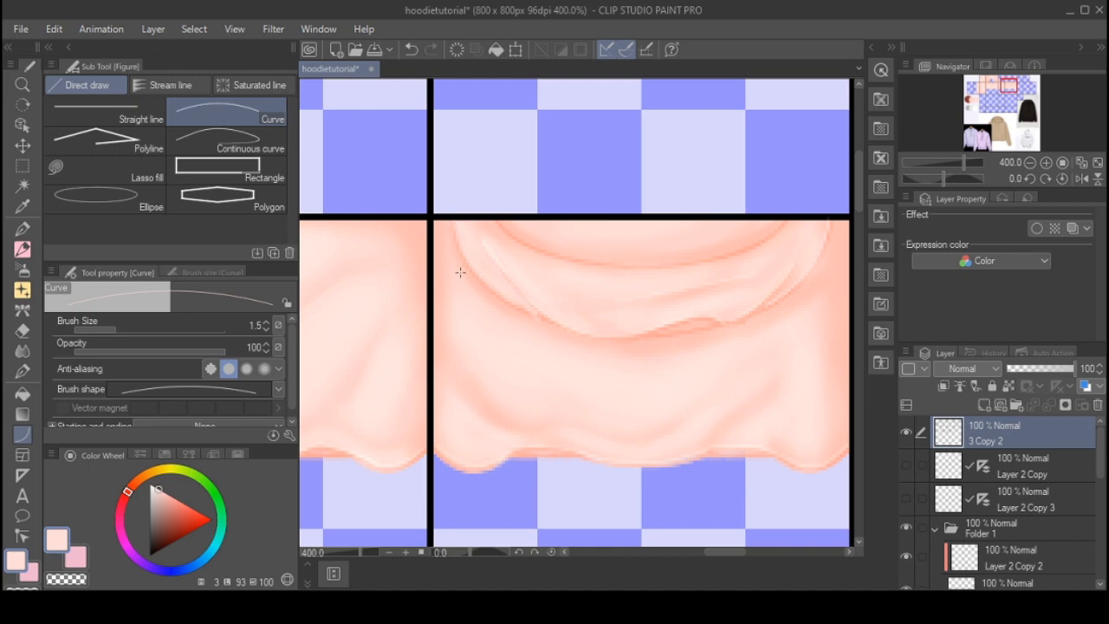
scroll(490, 254, "down", 5)
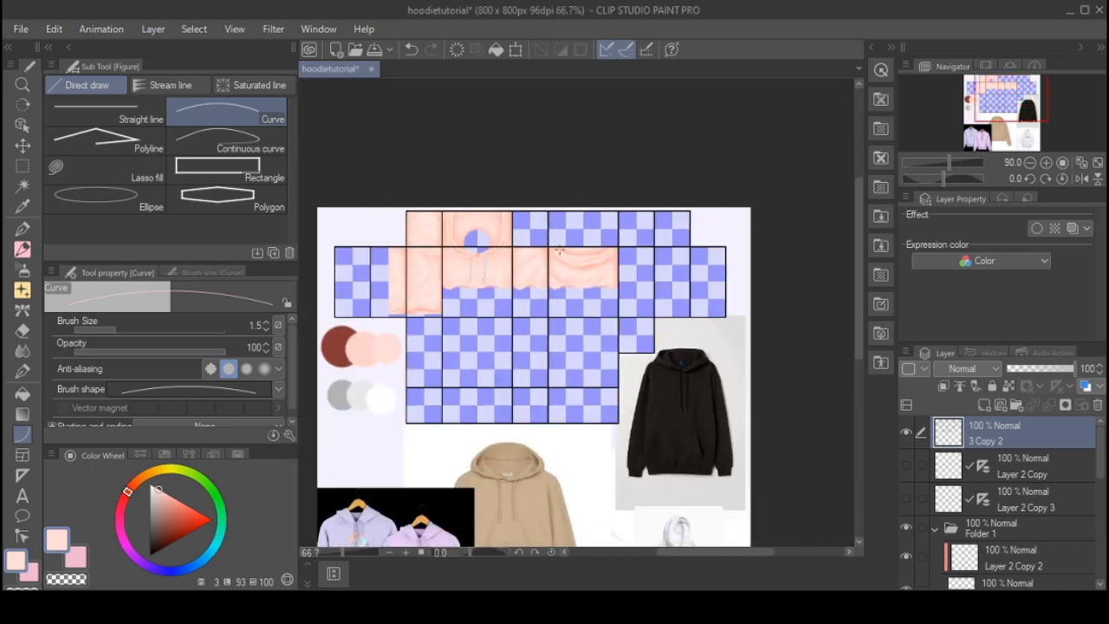
scroll(560, 250, "up", 4)
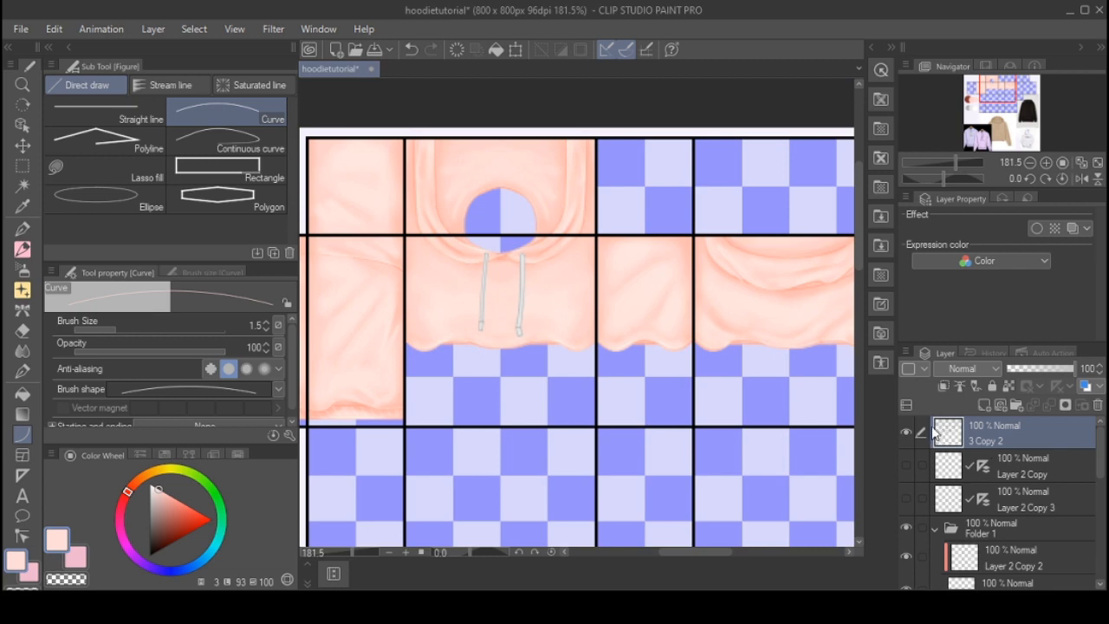
left_click(906, 433)
scroll(506, 261, "down", 2)
scroll(699, 271, "up", 2)
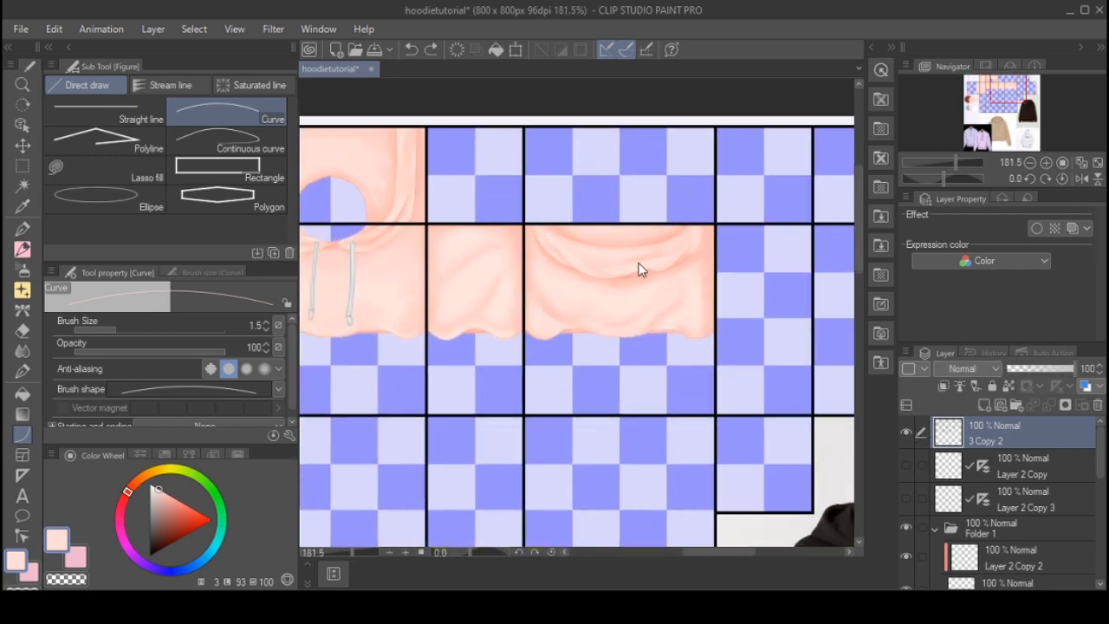
left_click(907, 431)
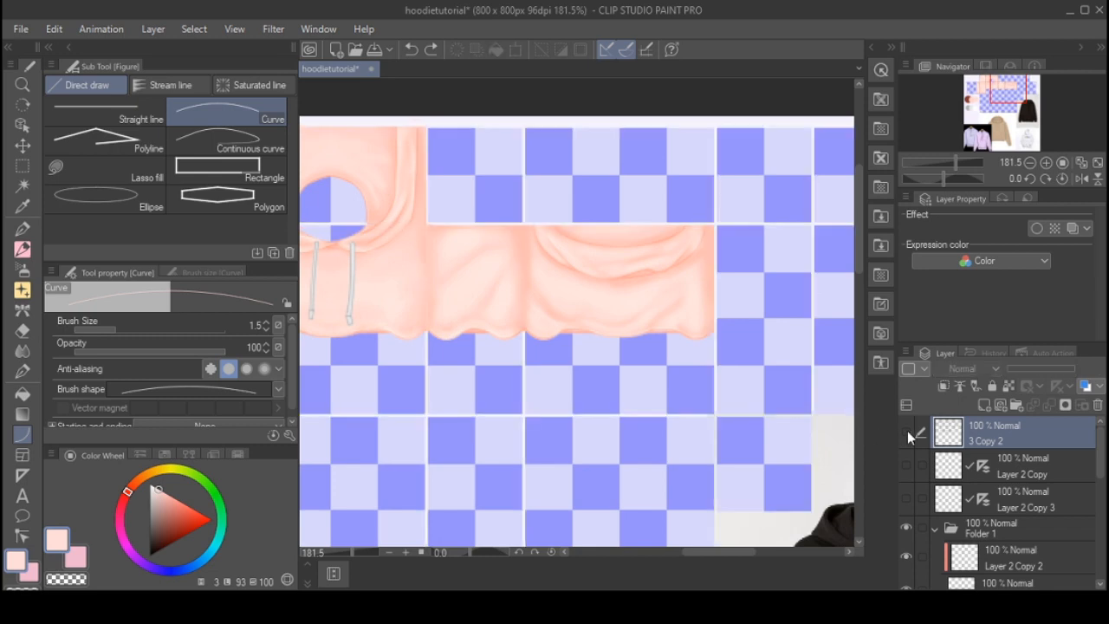
left_click(907, 431)
scroll(686, 280, "up", 3)
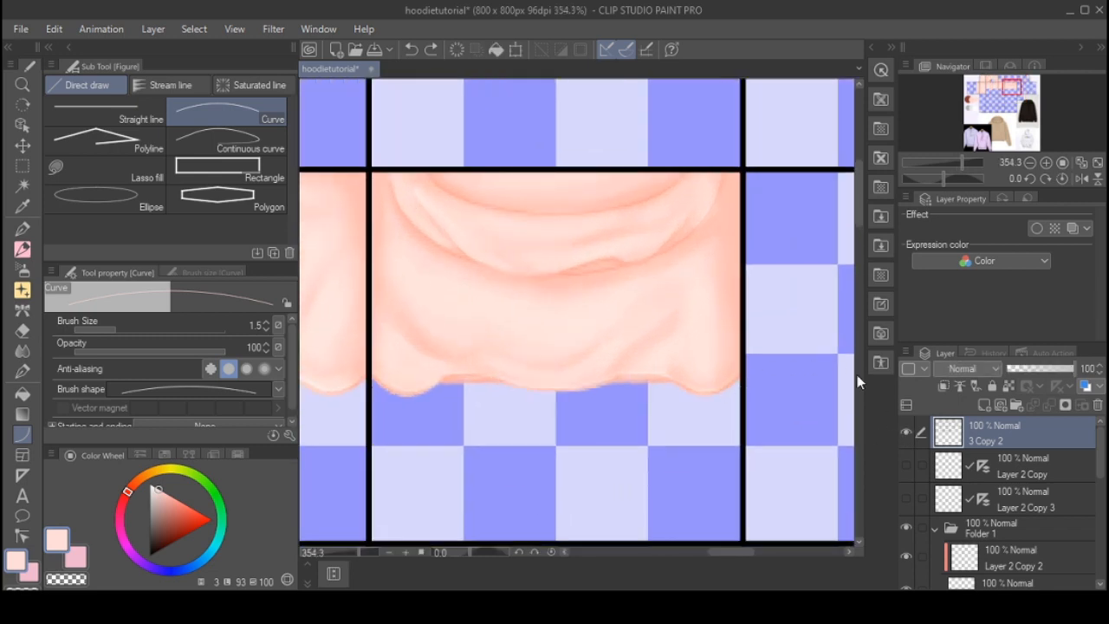
left_click(909, 431)
left_click(907, 430)
- Draw a curve highlight on the back panel's draped hood fold on the 10% Add (Glow) layer and soften it with the soft eraser
scroll(995, 482, "down", 2)
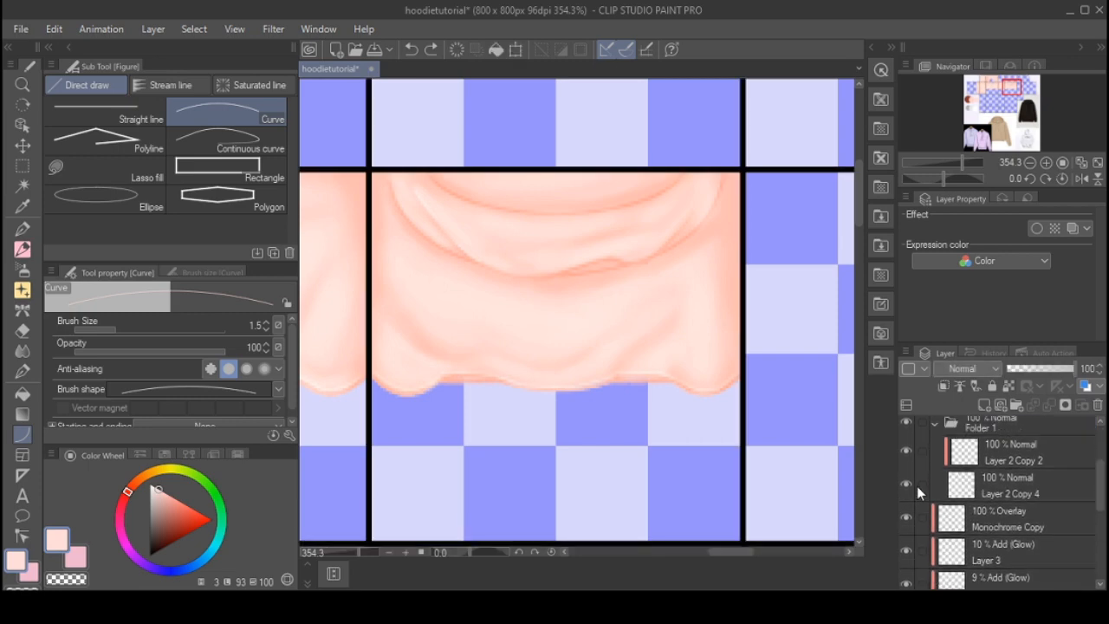
scroll(920, 496, "down", 1)
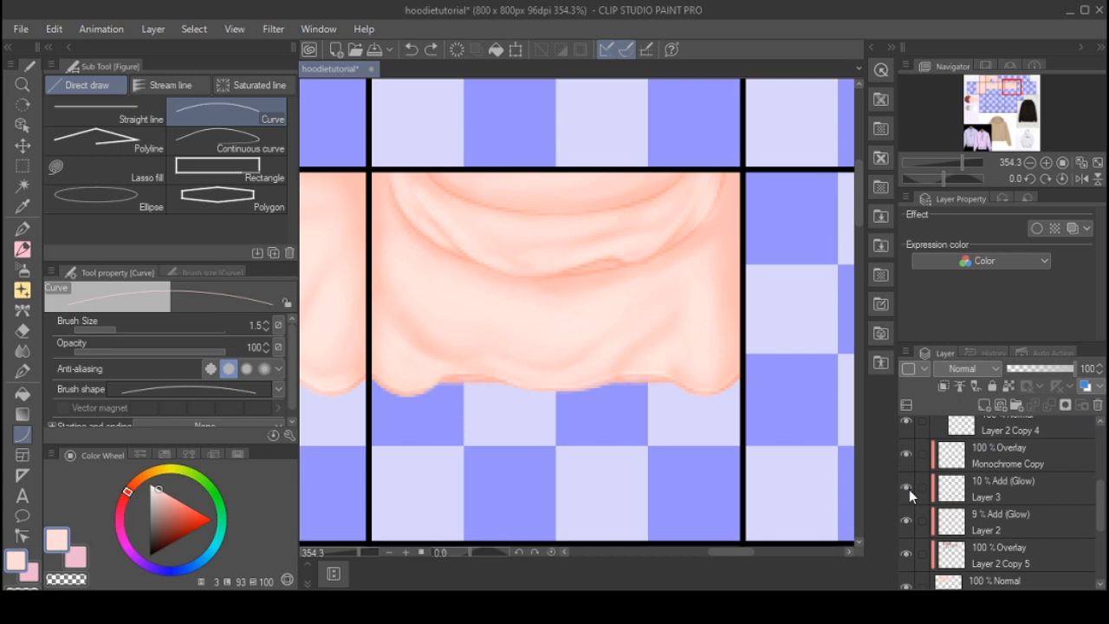
left_click(1010, 491)
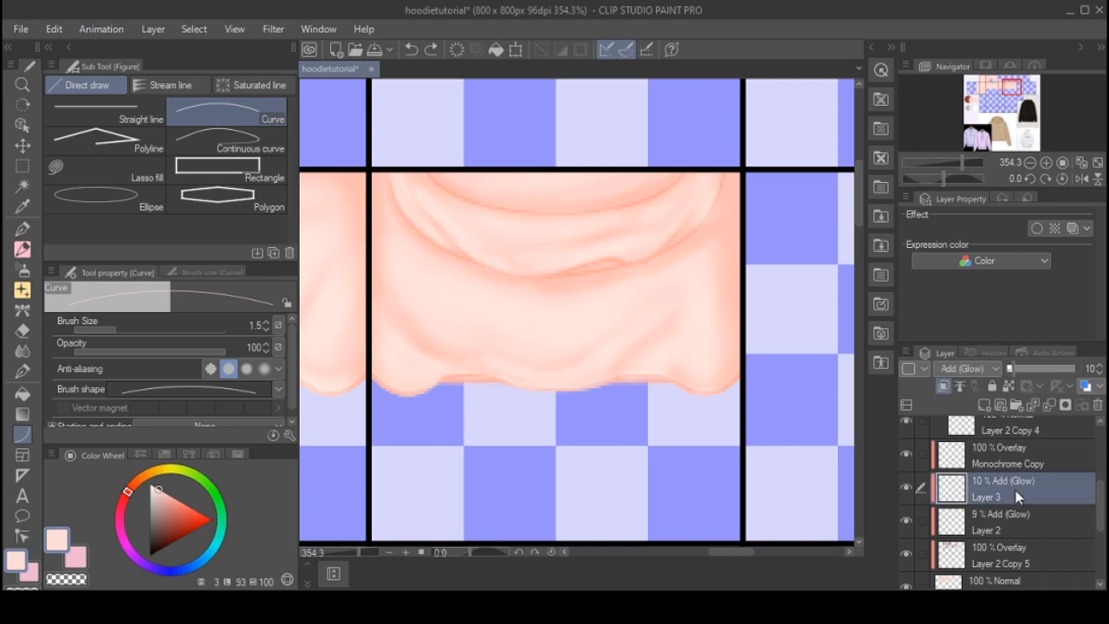
scroll(601, 359, "down", 1)
scroll(538, 310, "up", 2)
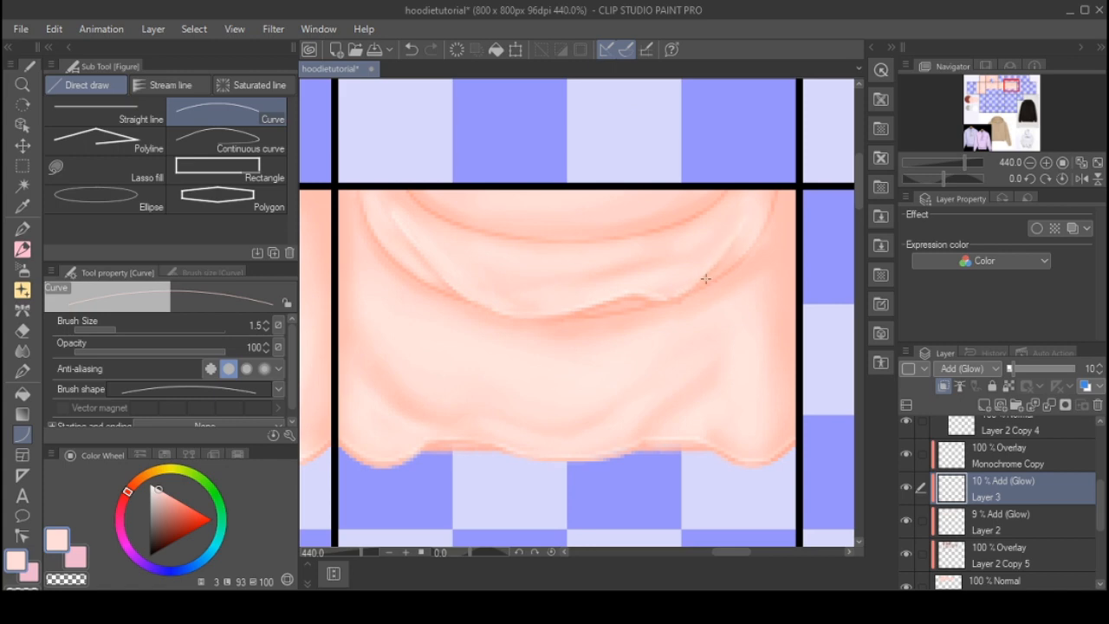
scroll(664, 240, "down", 1)
scroll(562, 309, "up", 1)
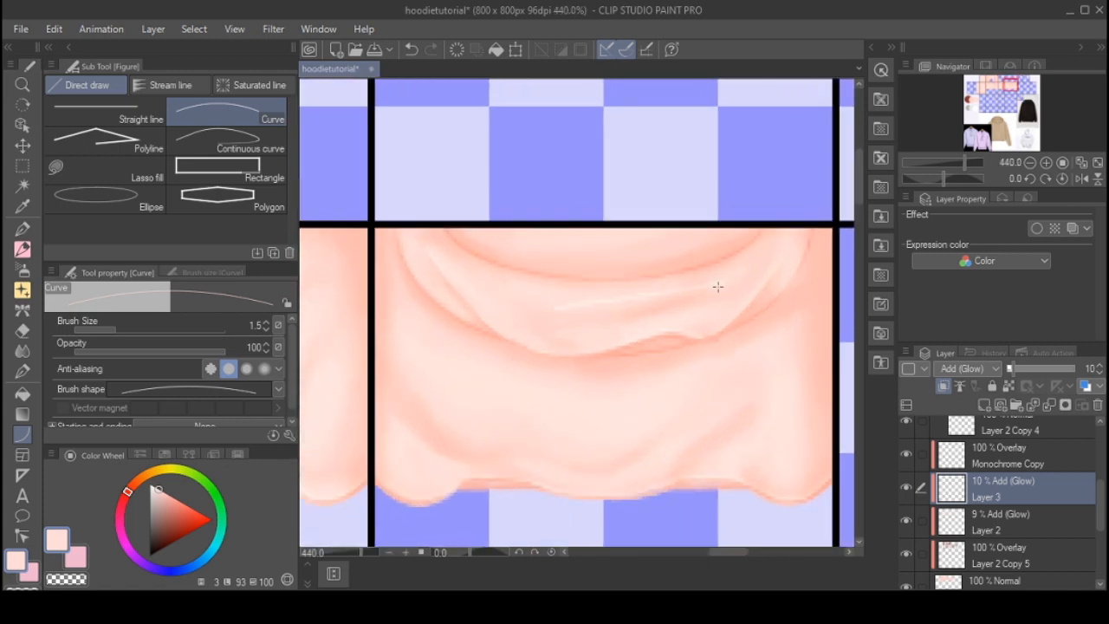
key("e")
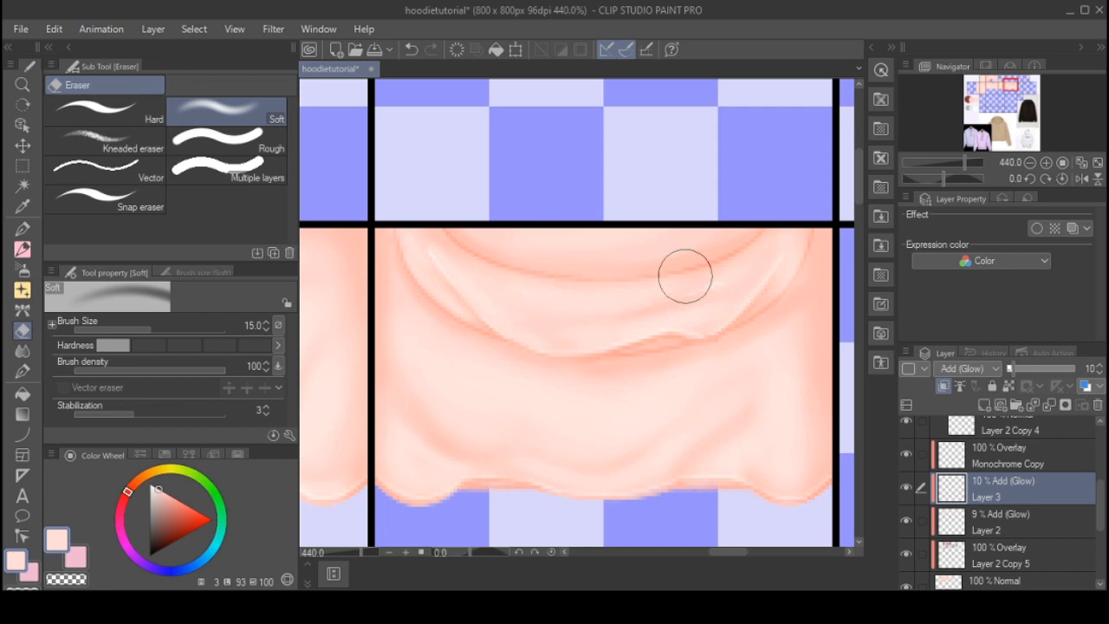
- Draw a curve highlight along the diagonal fold above the back panel's hem and fade it with the soft eraser
left_click(23, 433)
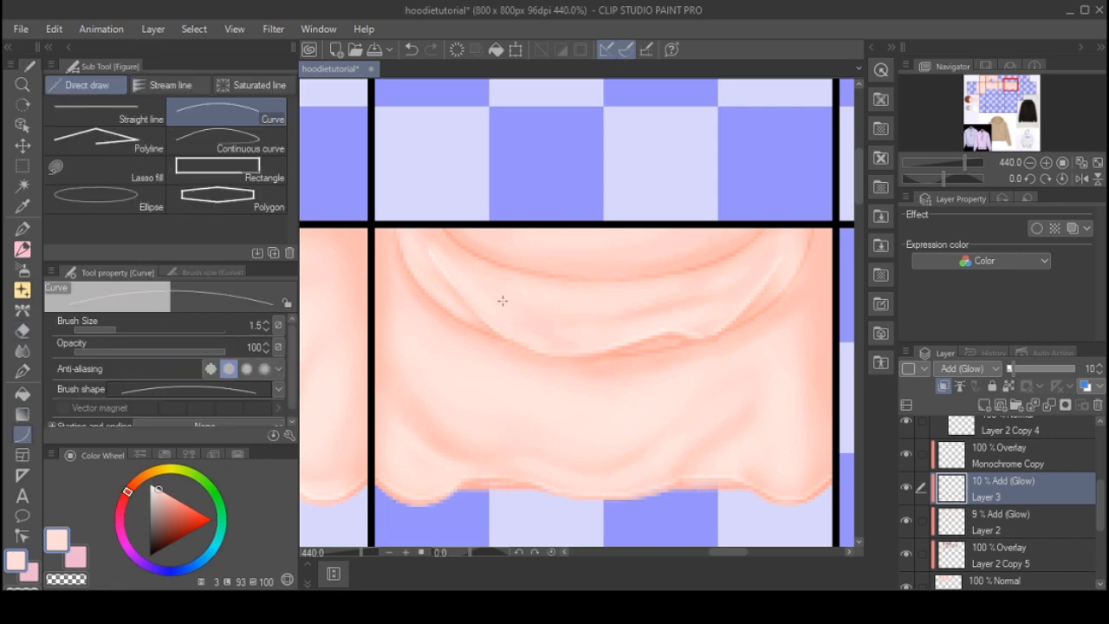
scroll(563, 240, "down", 3)
scroll(570, 324, "up", 3)
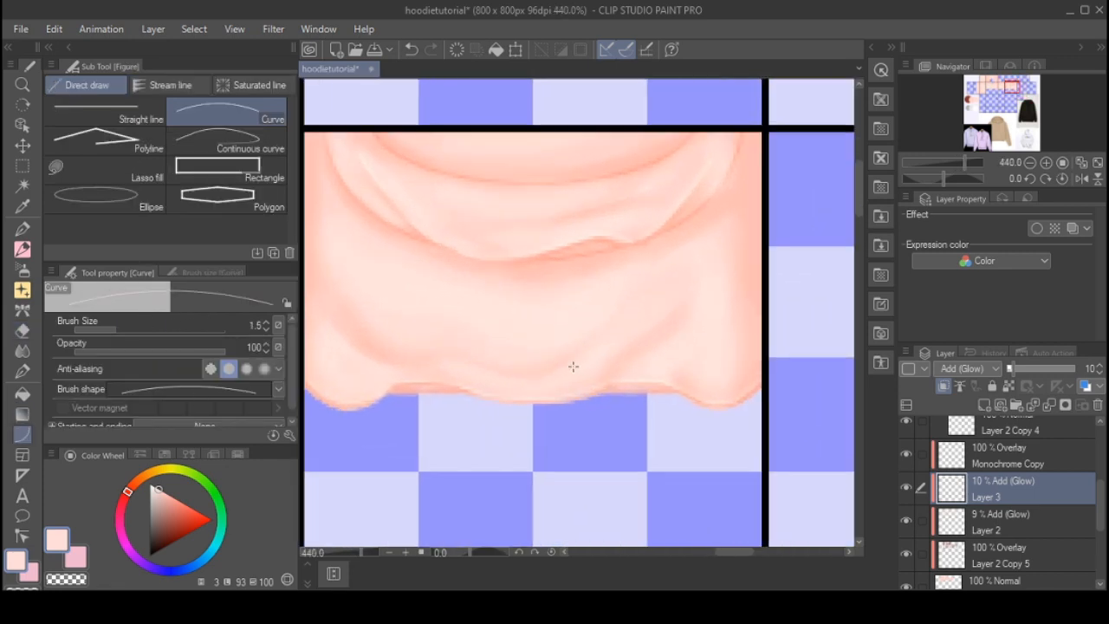
left_click_drag(567, 362, 670, 293)
key("e")
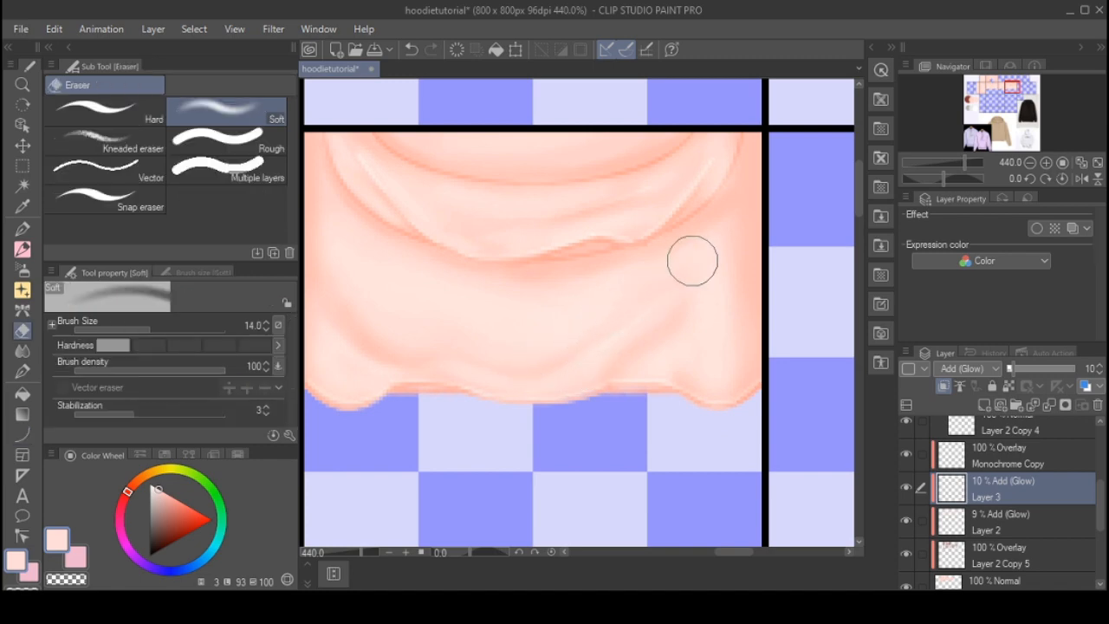
- Add a new layer and airbrush soft shadows behind both drawstrings in the dark red-brown sampled from the palette
scroll(684, 255, "down", 4)
scroll(678, 216, "up", 1)
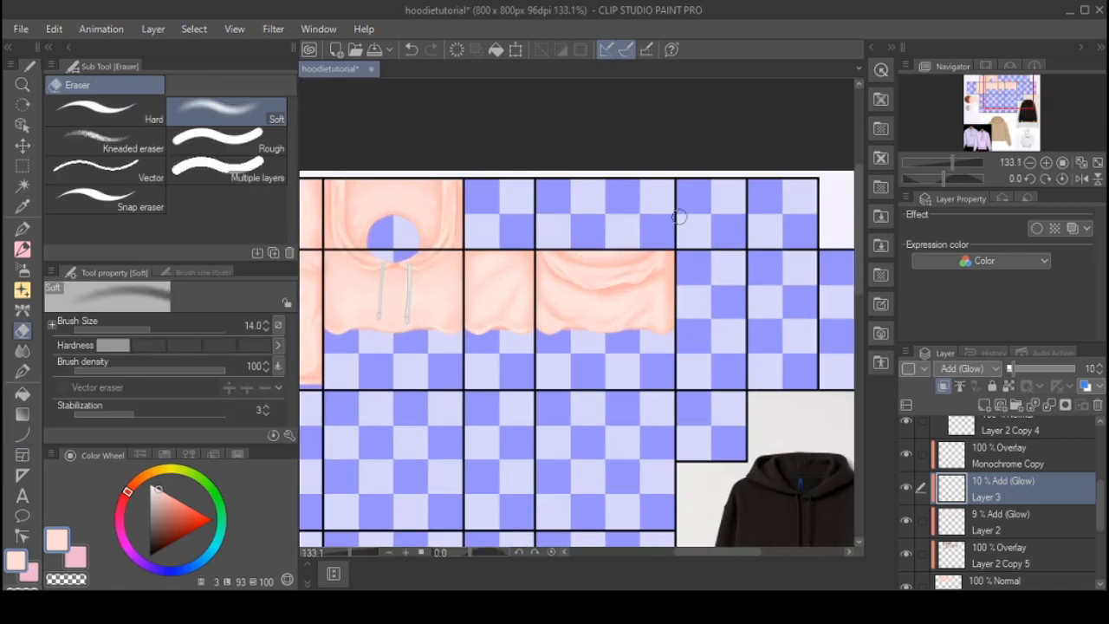
scroll(678, 217, "down", 2)
scroll(544, 253, "up", 2)
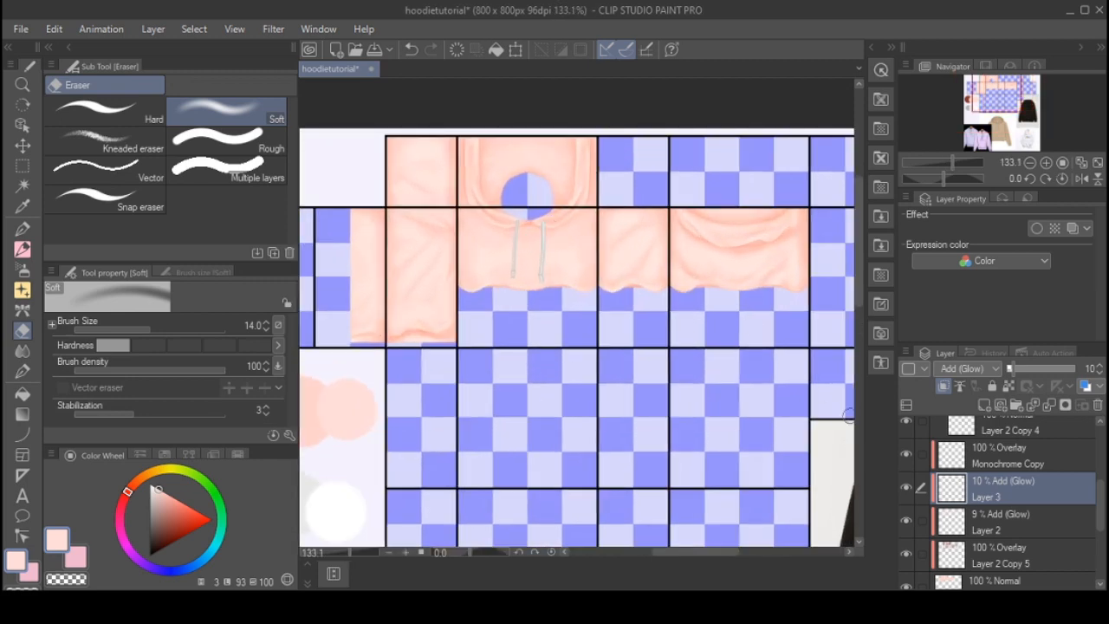
left_click(985, 404)
scroll(640, 323, "down", 1)
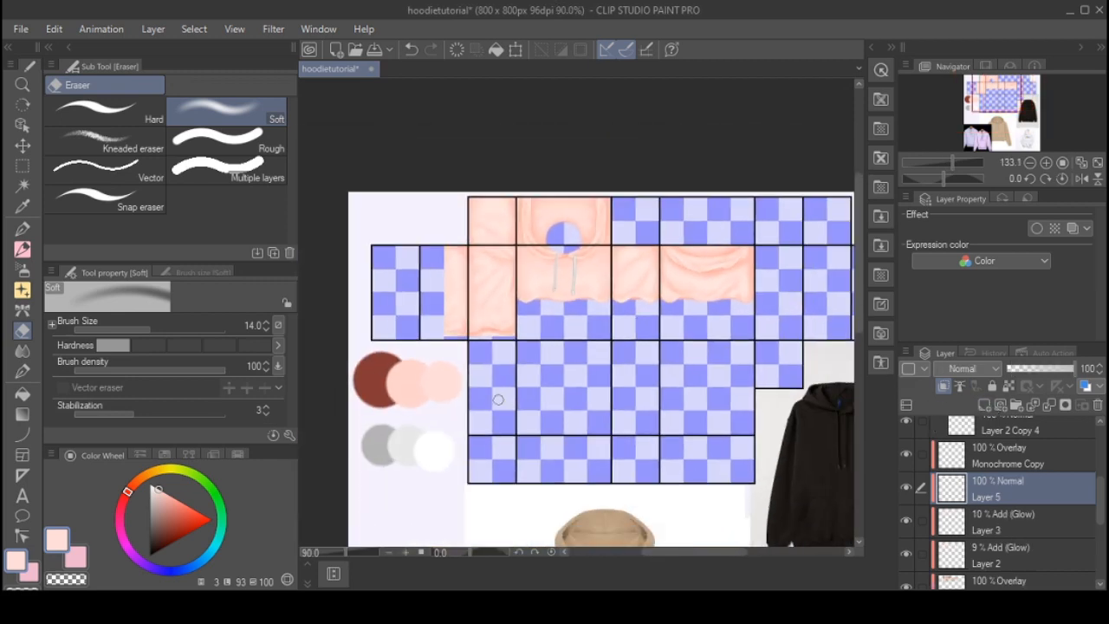
left_click(378, 371, "alt")
left_click(22, 268)
scroll(465, 352, "up", 5)
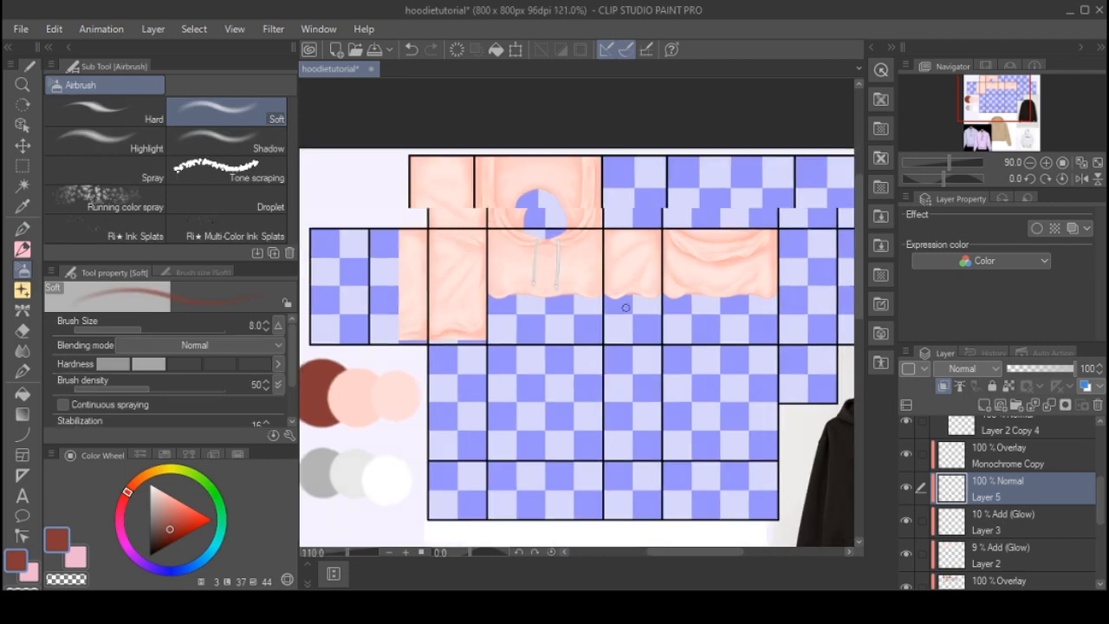
left_click_drag(495, 384, 511, 221)
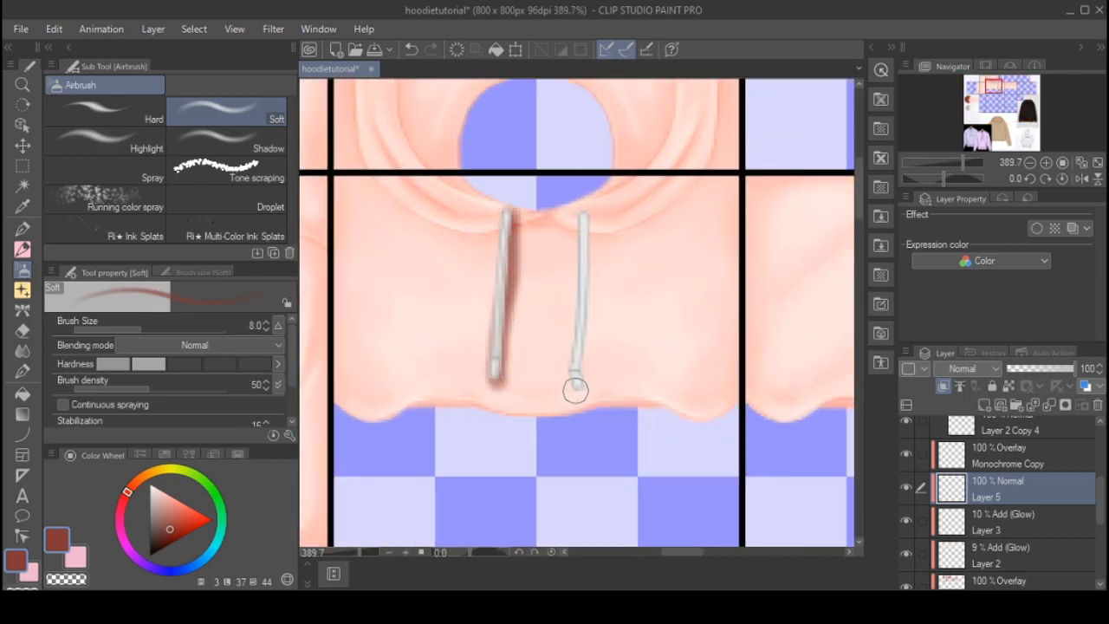
mouse_move(575, 386)
left_mouse_down()
mouse_move(595, 273)
mouse_move(584, 218)
left_mouse_up()
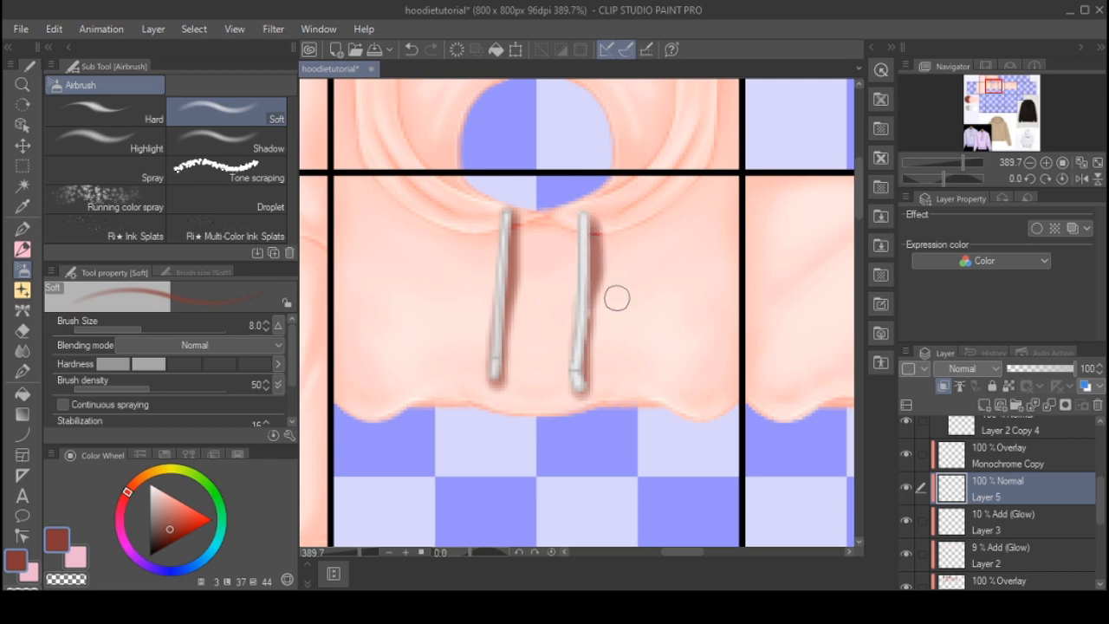
- Set the drawstring shadow layer to Overlay blending at 77% opacity
left_click(1018, 369)
left_click_drag(1019, 370, 1013, 370)
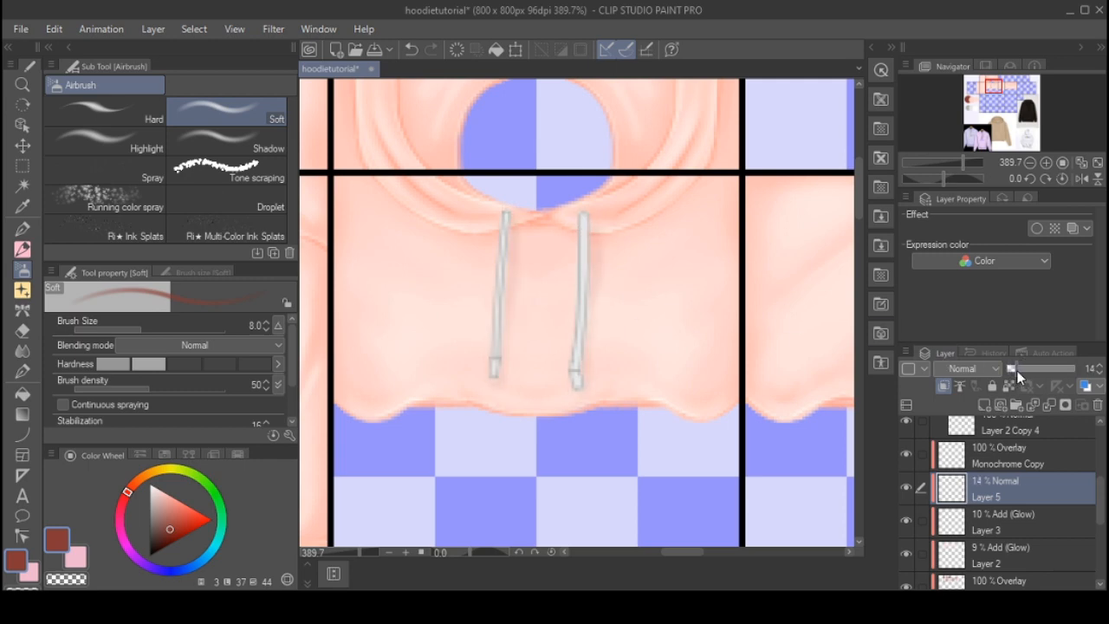
left_click(960, 222)
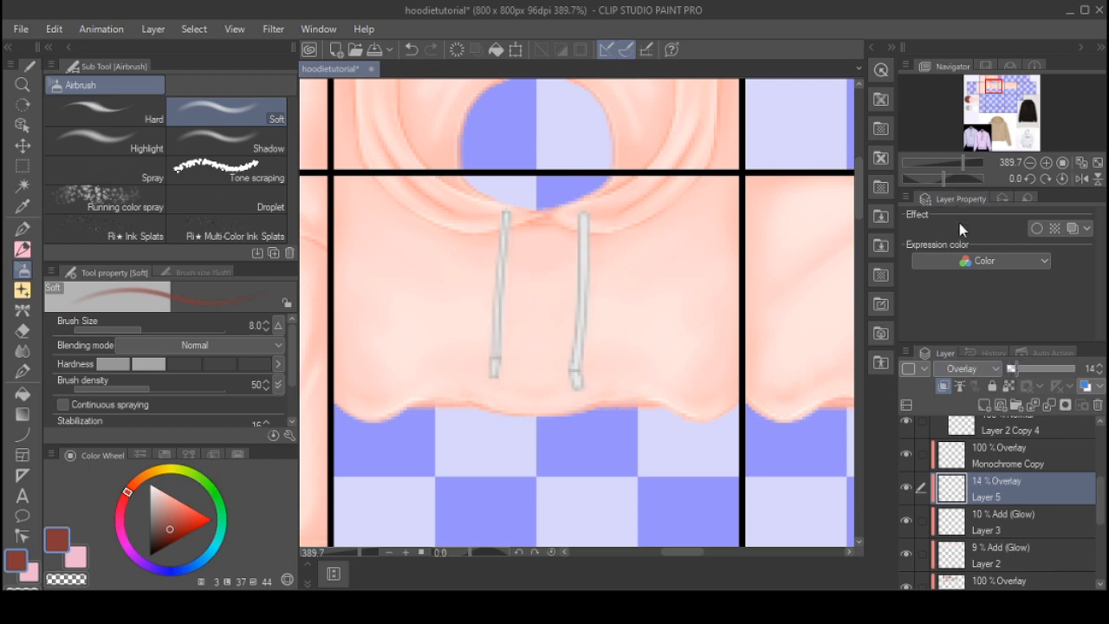
left_click_drag(1010, 369, 1057, 368)
- Adjust the drawstring shadows with a Scale/Rotate transform and apply it
scroll(499, 315, "down", 6)
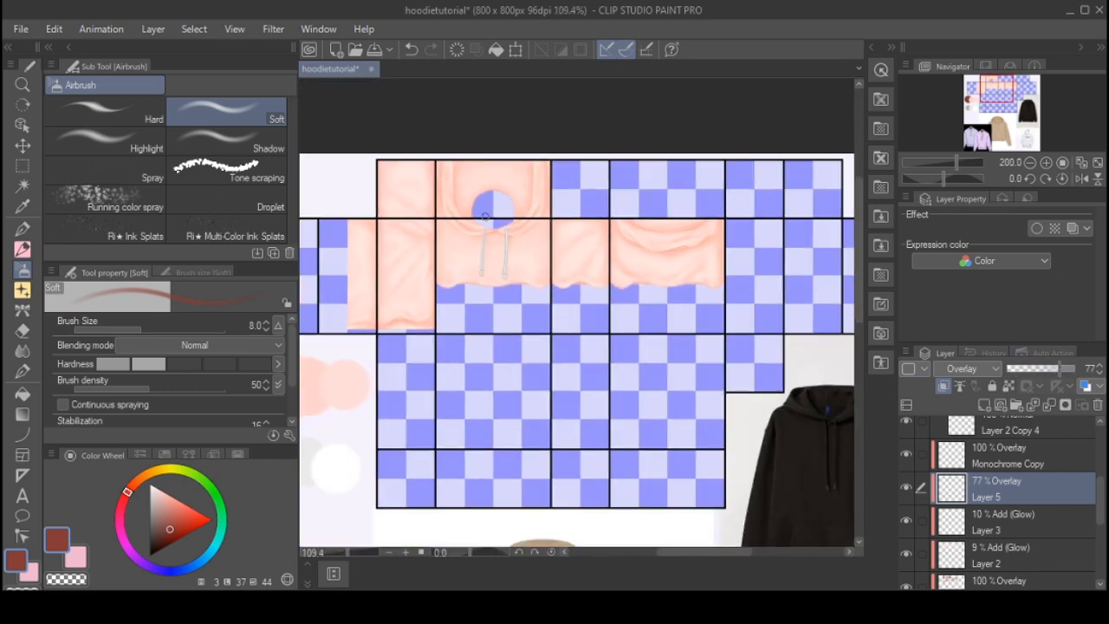
scroll(493, 206, "up", 5)
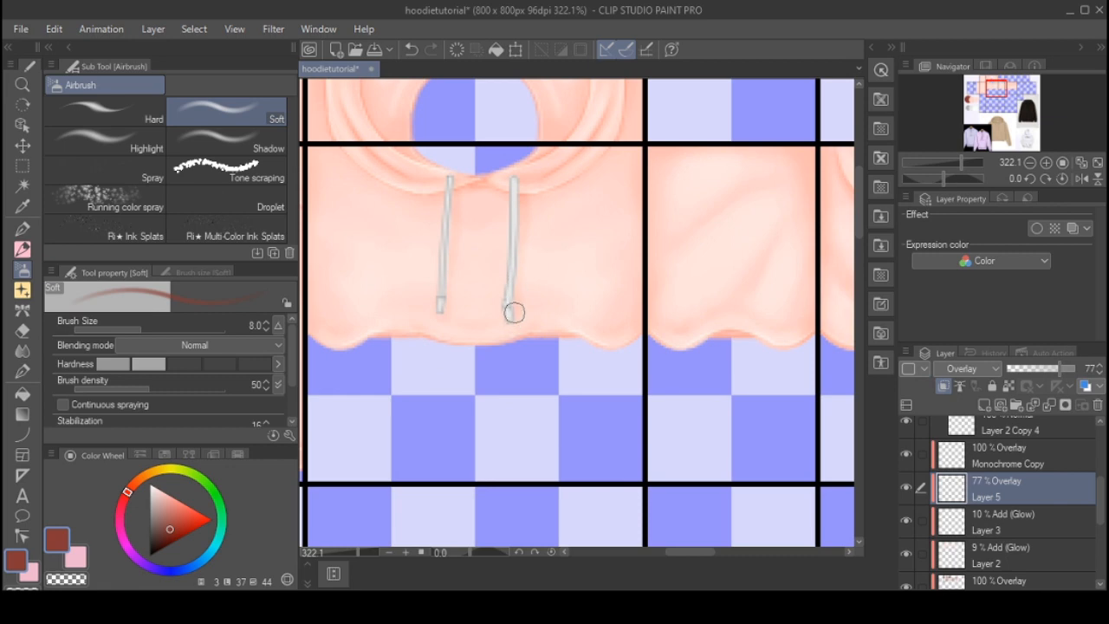
scroll(450, 237, "down", 5)
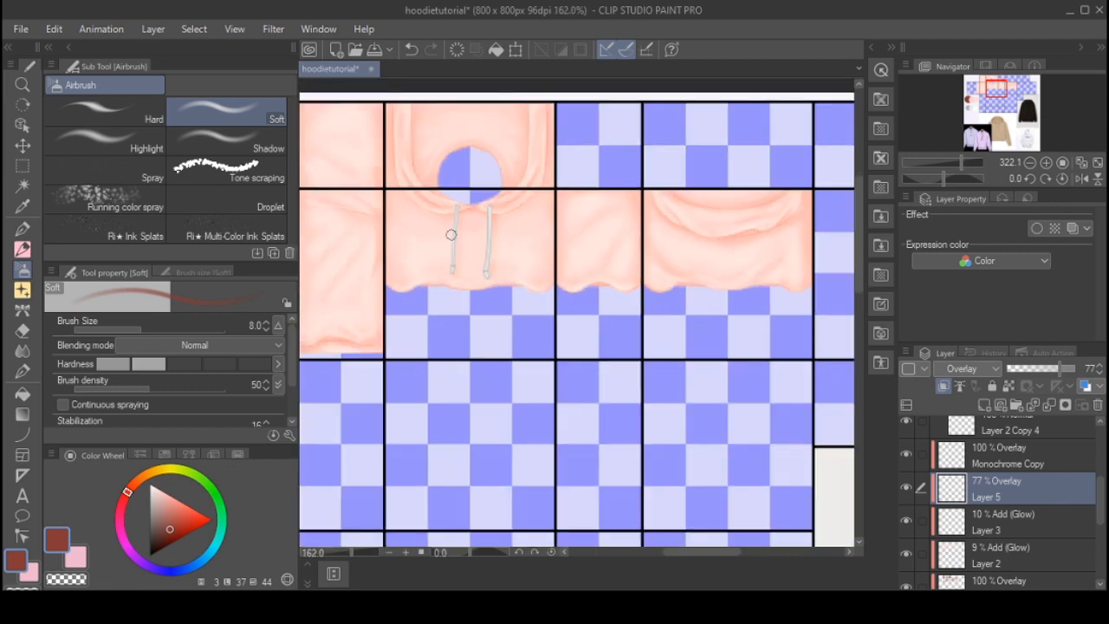
scroll(468, 164, "up", 5)
key("ctrl+t")
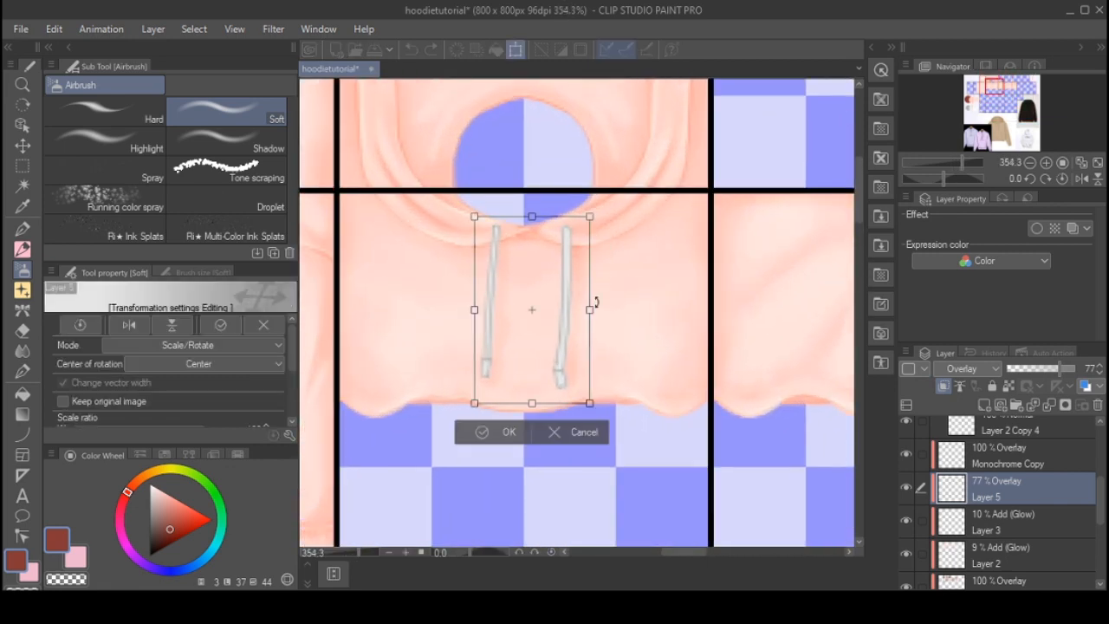
left_click(508, 433)
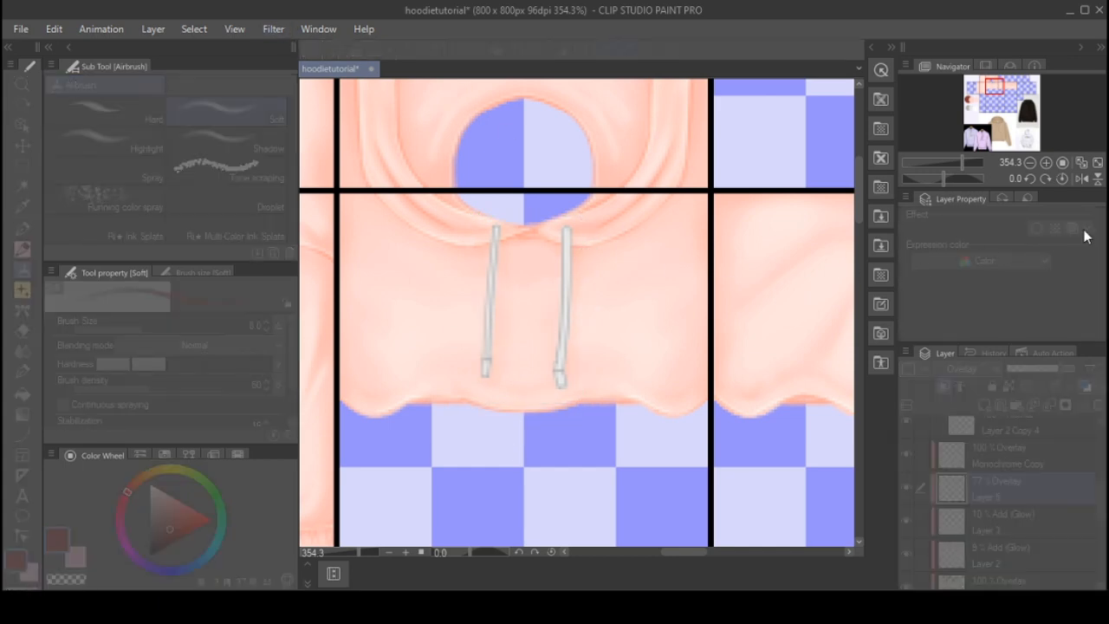
- Create a new layer folder directly above the Monochrome Copy overlay layer
scroll(408, 250, "down", 3)
scroll(559, 212, "down", 2)
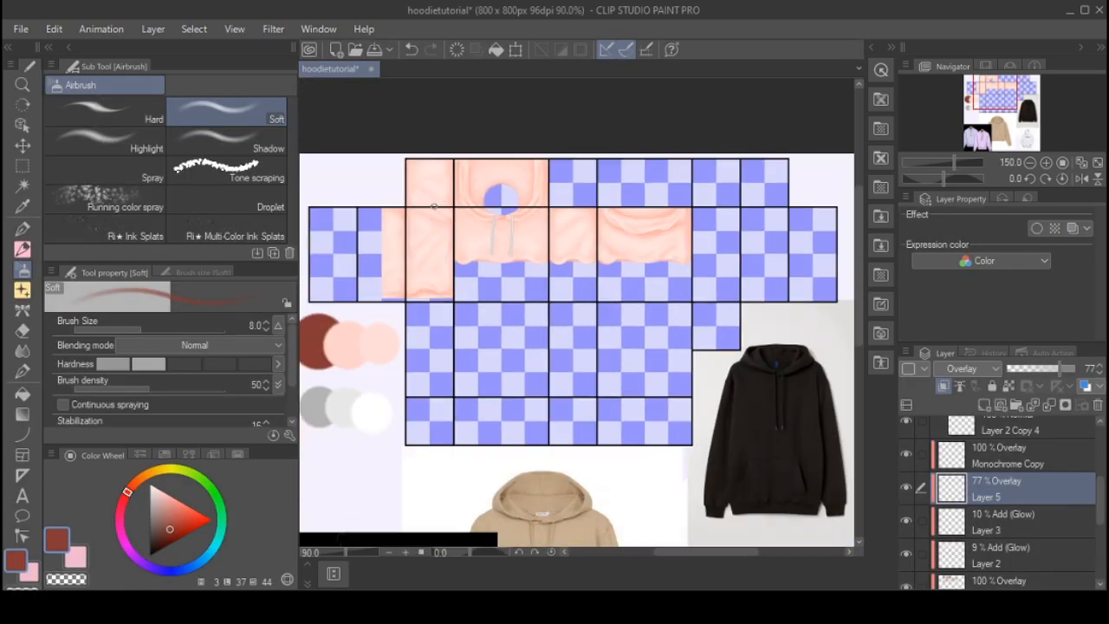
scroll(498, 221, "up", 3)
scroll(946, 480, "up", 3)
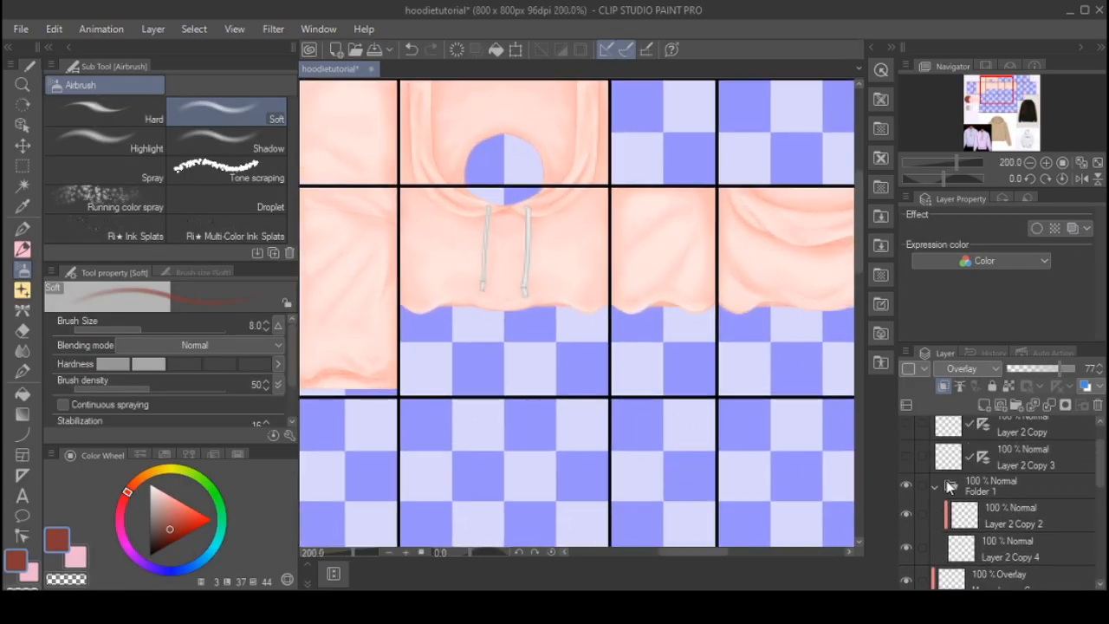
scroll(973, 524, "down", 1)
scroll(989, 535, "down", 3)
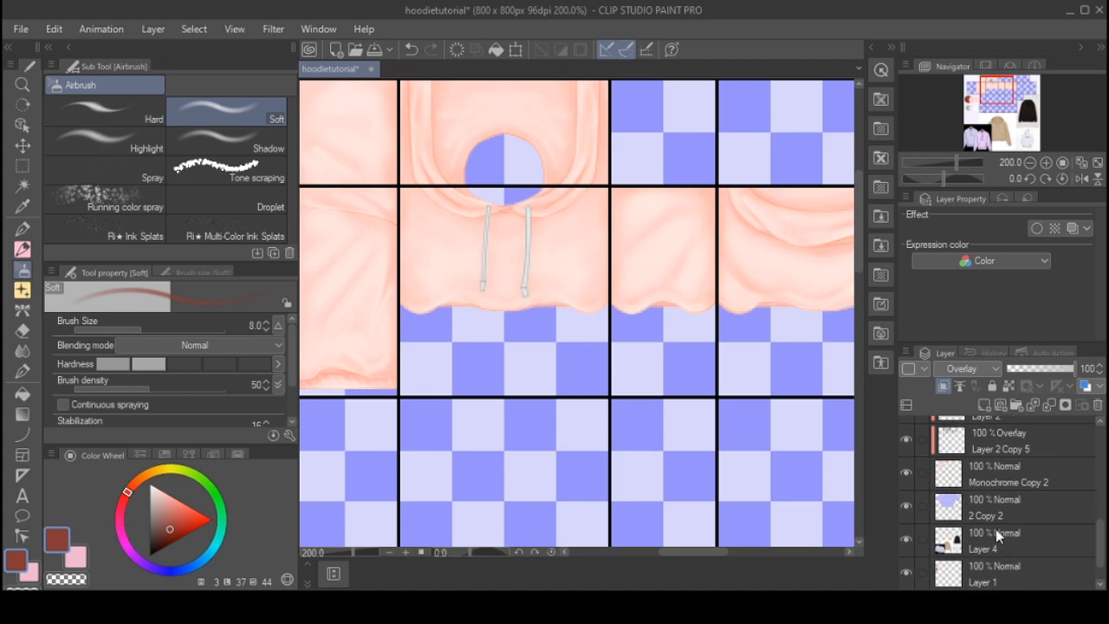
left_click(996, 472, "ctrl")
left_click(1014, 408)
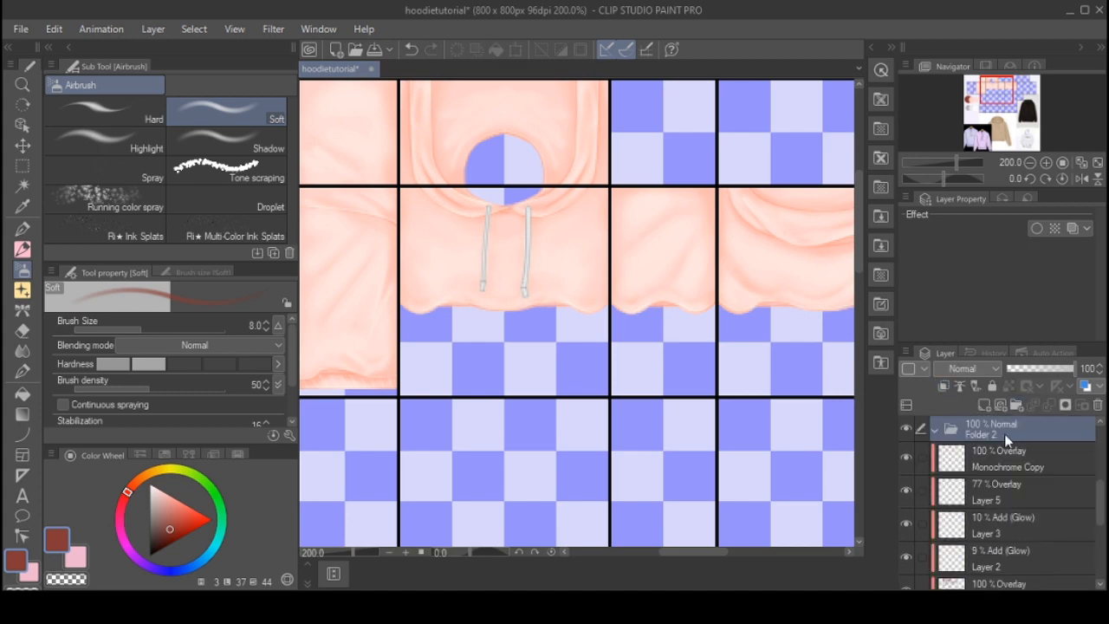
- Move the hoodie shading and glow layers, starting with Monochrome Copy, into the new folder and select Layer 2 Copy 4
scroll(994, 456, "up", 1)
left_click(972, 480)
scroll(991, 486, "down", 2)
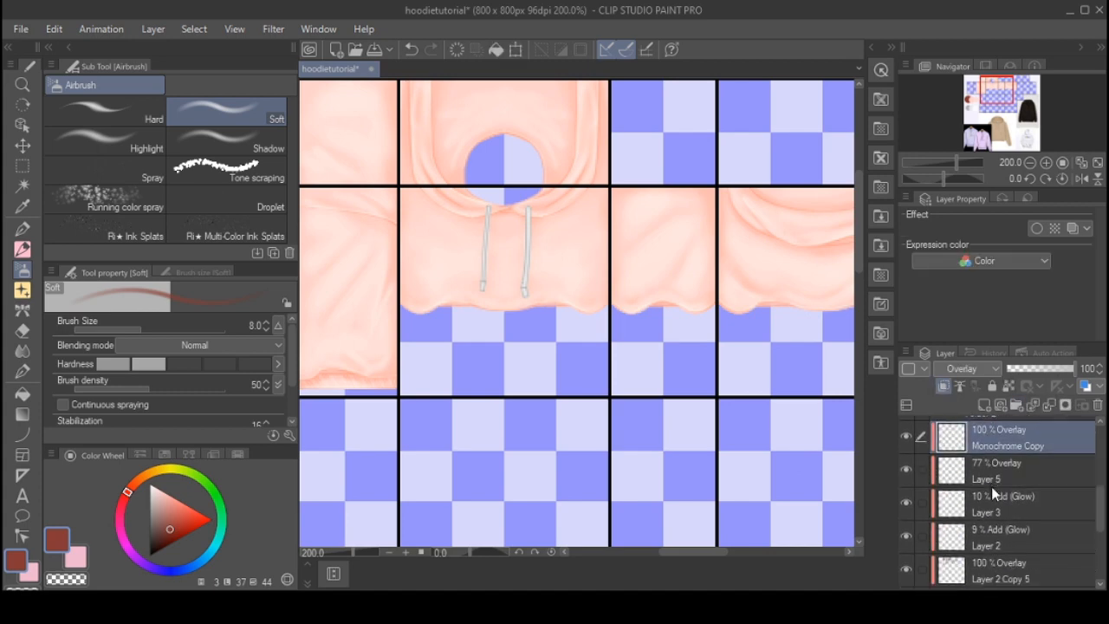
scroll(980, 514, "up", 4)
left_click_drag(991, 541, 995, 516)
left_click(1005, 490)
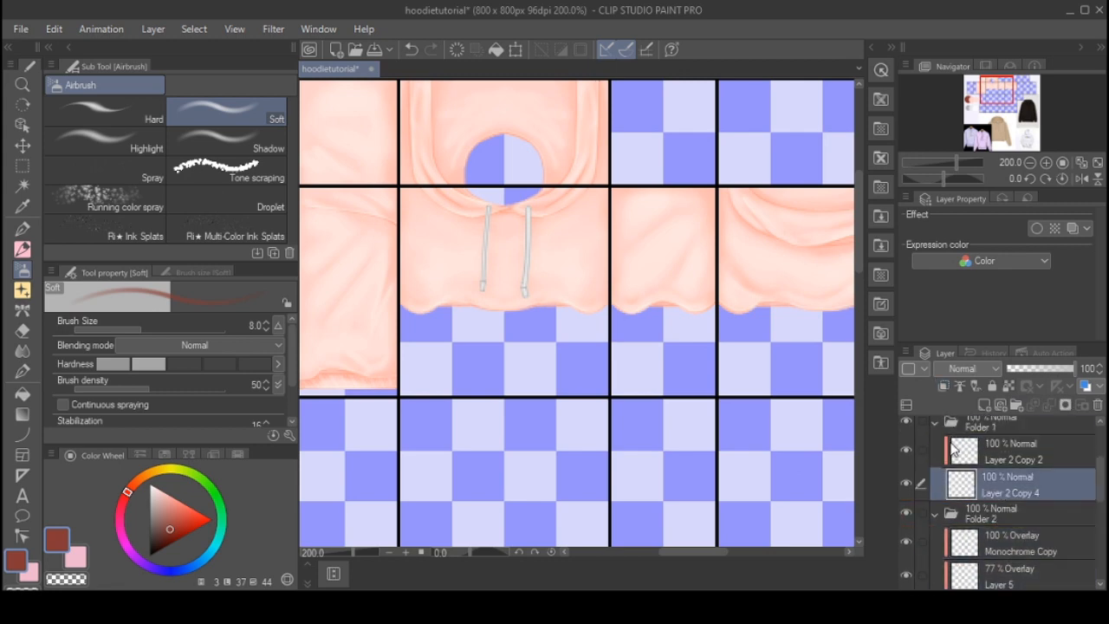
- Airbrush gray shading sampled from the palette swatches over both drawstrings on a new clipped layer above Layer 2 Copy 4
left_click(981, 407)
scroll(731, 359, "down", 3)
left_click(390, 477, "alt")
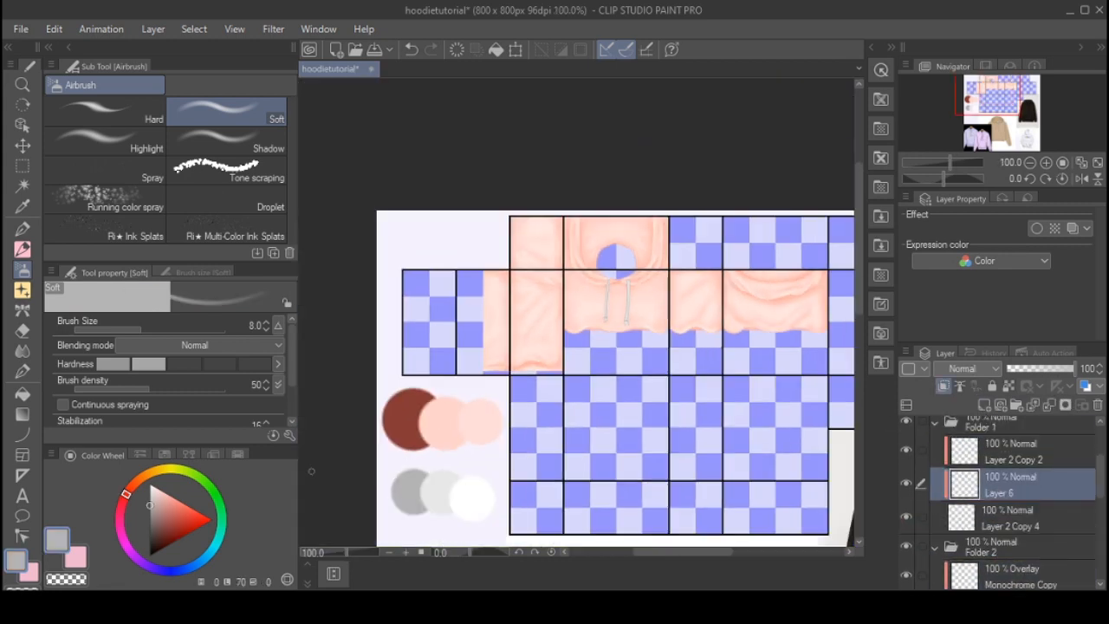
scroll(684, 300, "up", 7)
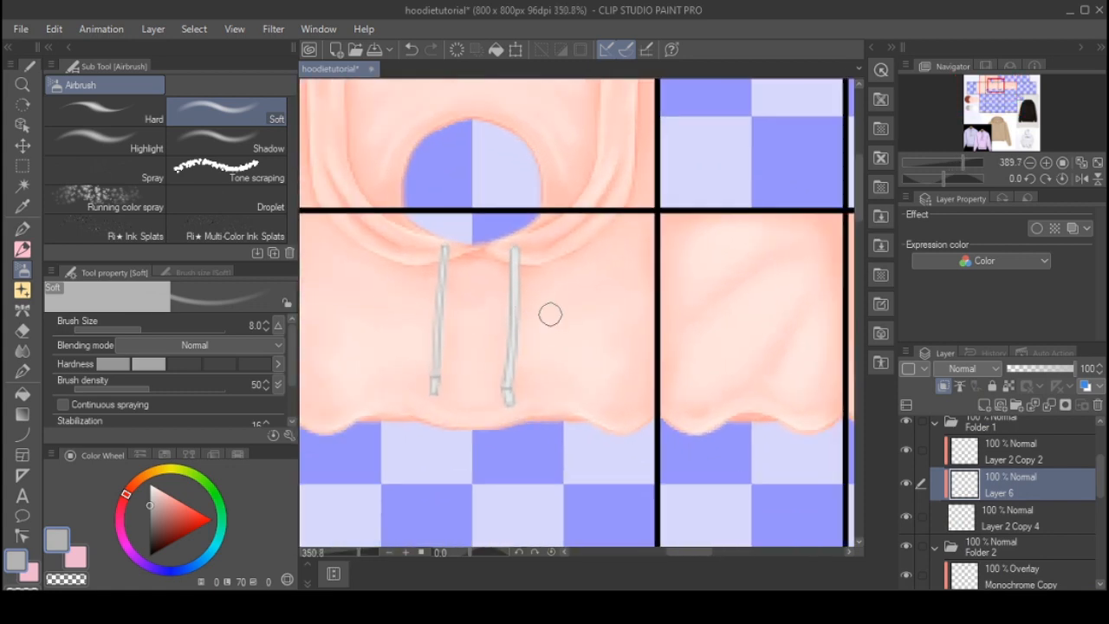
mouse_move(494, 217)
left_mouse_down()
mouse_move(499, 203)
mouse_move(512, 216)
mouse_move(494, 291)
left_mouse_up()
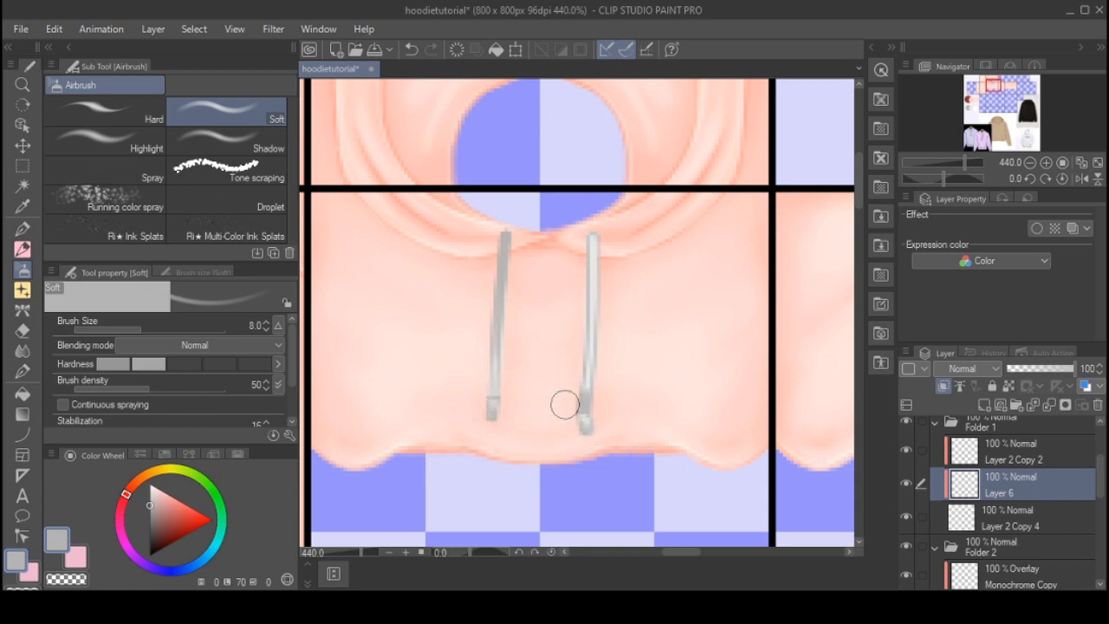
mouse_move(584, 416)
left_mouse_down()
mouse_move(586, 222)
mouse_move(595, 263)
mouse_move(573, 352)
left_mouse_up()
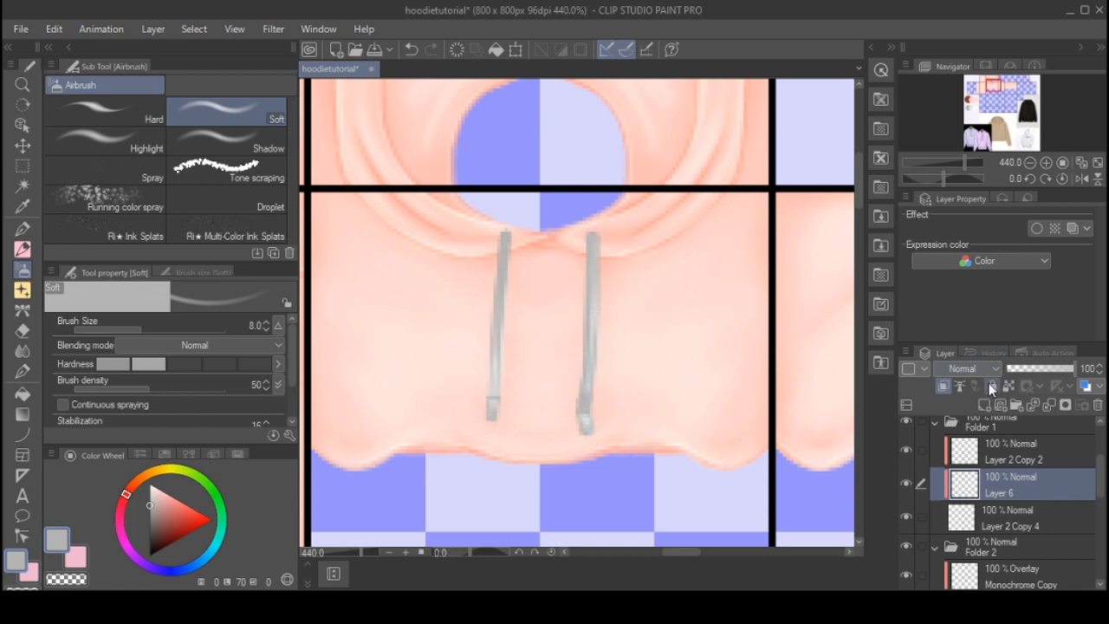
- Lower the gray drawstring shading on Layer 6 to 11% opacity and Layer 2 Copy 2 to 31% opacity
left_click(1015, 369)
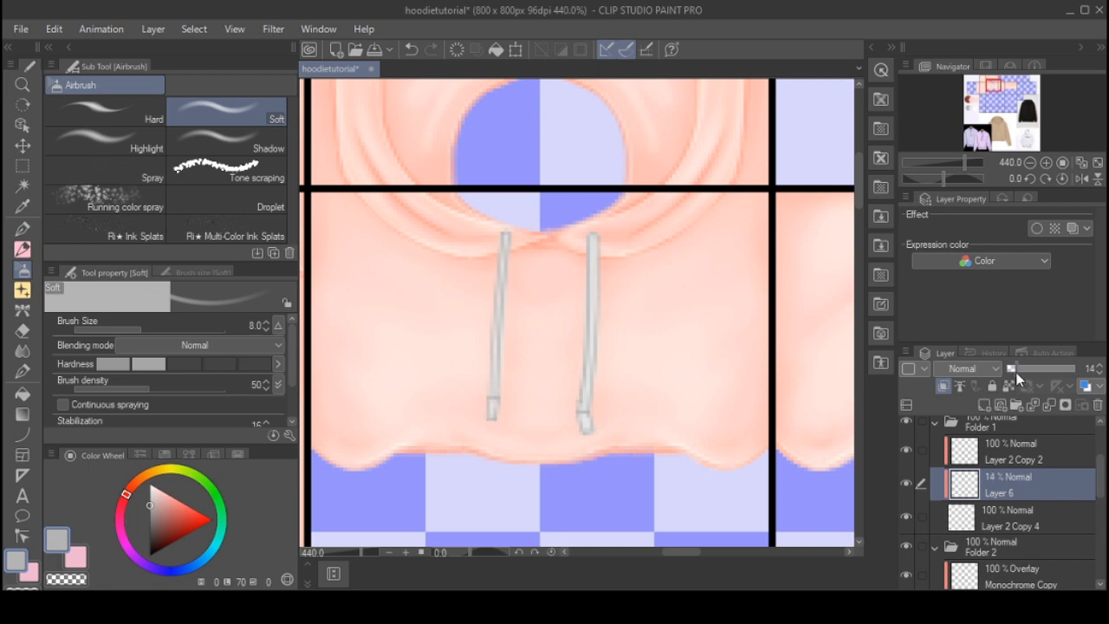
left_click(1014, 372)
left_click(1005, 450)
left_click_drag(1016, 373, 1028, 371)
scroll(563, 210, "down", 3)
scroll(569, 210, "up", 2)
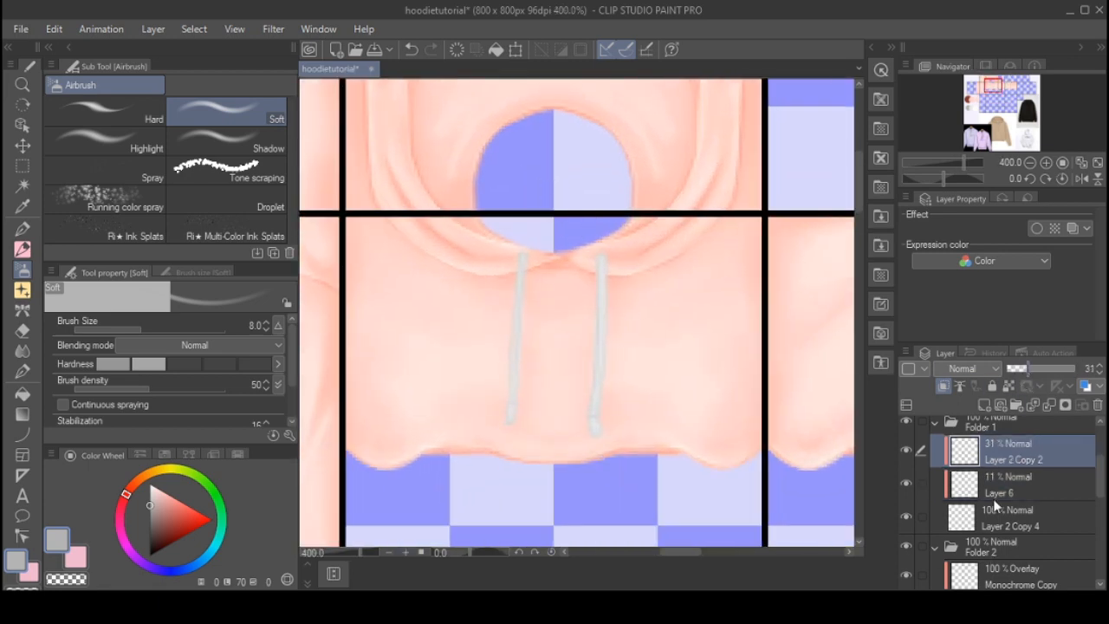
- Create a clipped layer directly above Layer 6 with Add (Glow) blending and sample white from the palette swatches
left_click(995, 495)
left_click(984, 404)
scroll(645, 314, "down", 5)
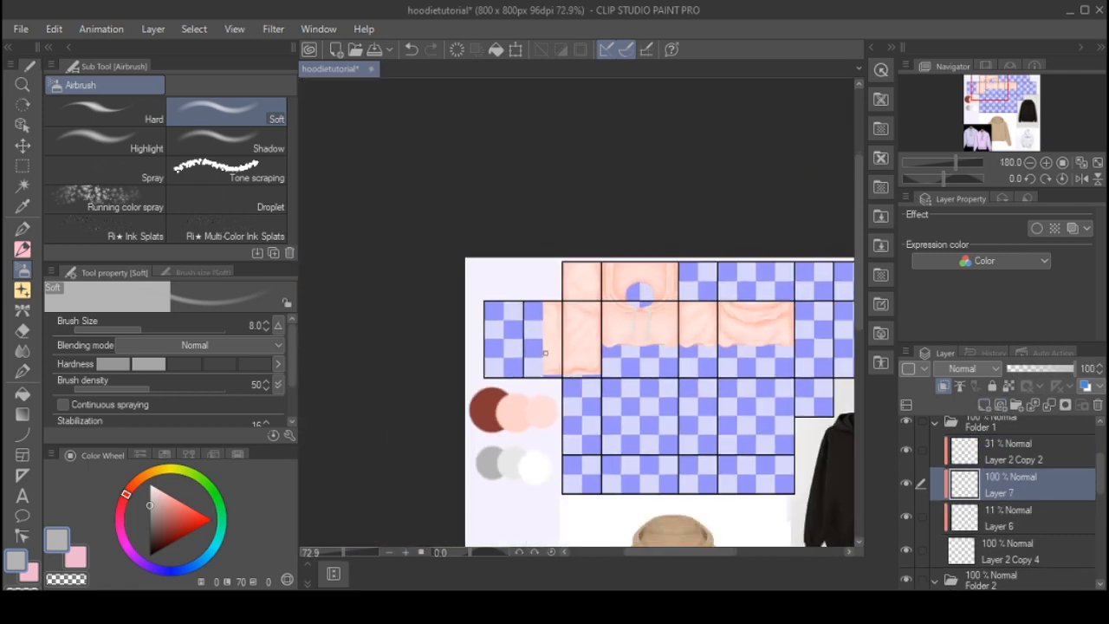
scroll(548, 381, "up", 1)
left_click(535, 492, "alt")
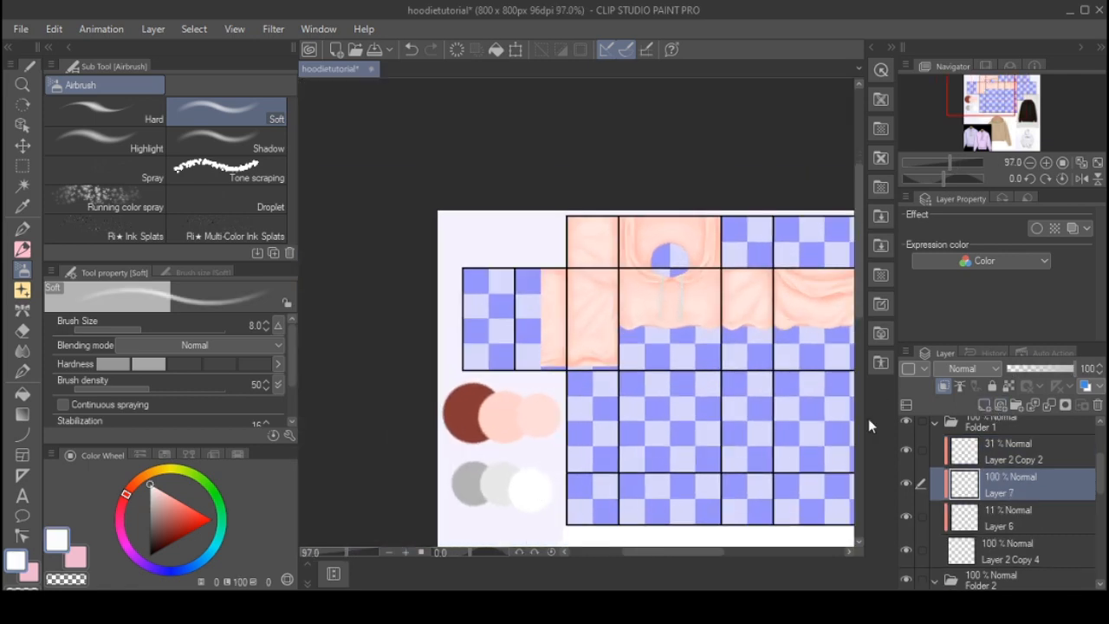
left_click(984, 186)
scroll(626, 321, "up", 8)
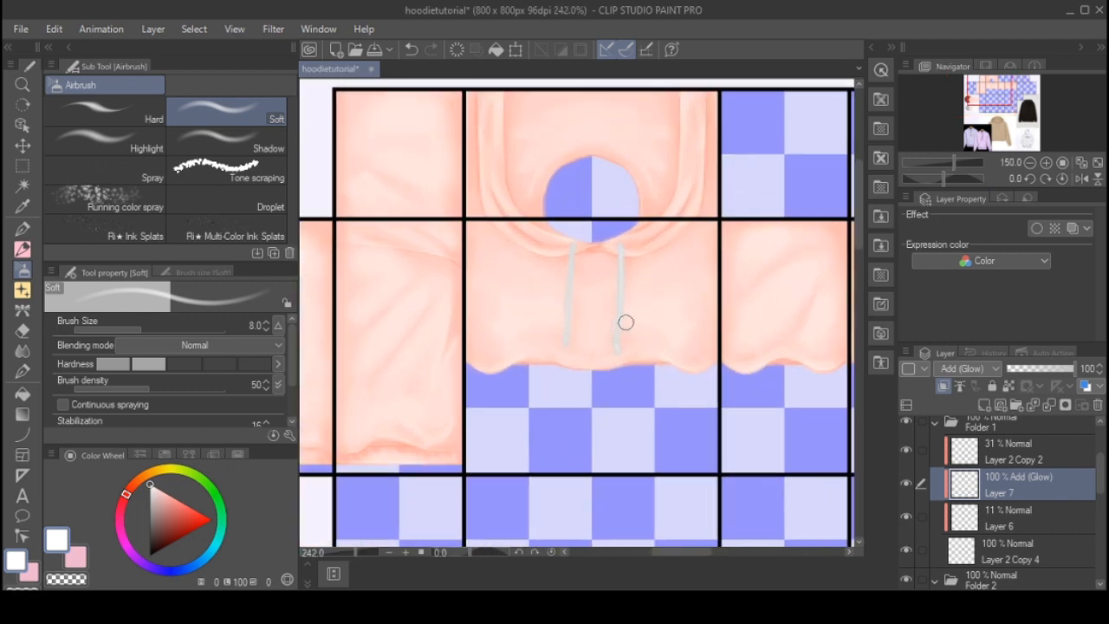
- Paint thin white highlights along both drawstrings with the Soft airbrush at size 1 and set the glow layer to 17% opacity
key("bracketleft")
key("bracketleft")
key("bracketleft")
key("bracketleft")
key("bracketleft")
key("bracketleft")
key("bracketleft")
key("bracketleft")
key("bracketleft")
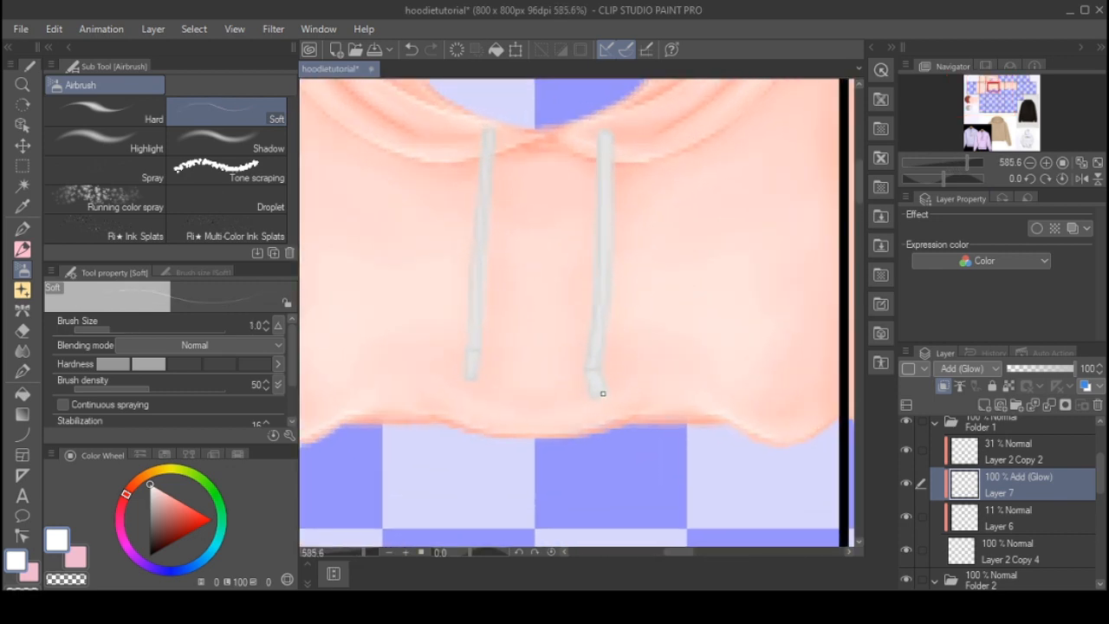
left_click_drag(595, 362, 609, 135)
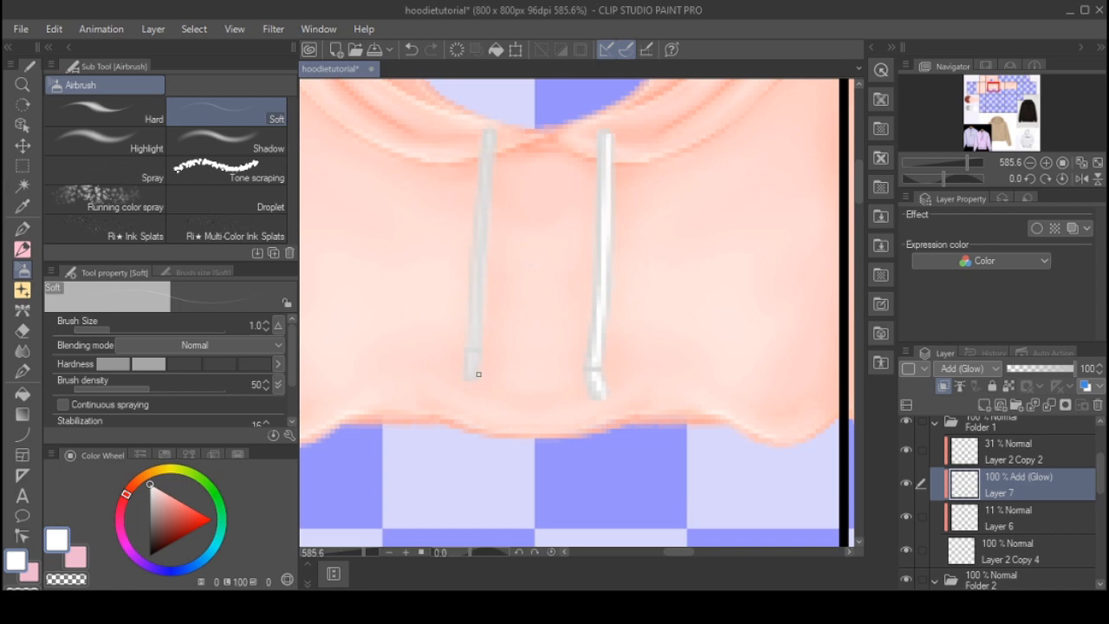
mouse_move(475, 338)
left_mouse_down()
mouse_move(474, 187)
mouse_move(496, 147)
left_mouse_up()
scroll(500, 286, "down", 2)
scroll(537, 194, "up", 1)
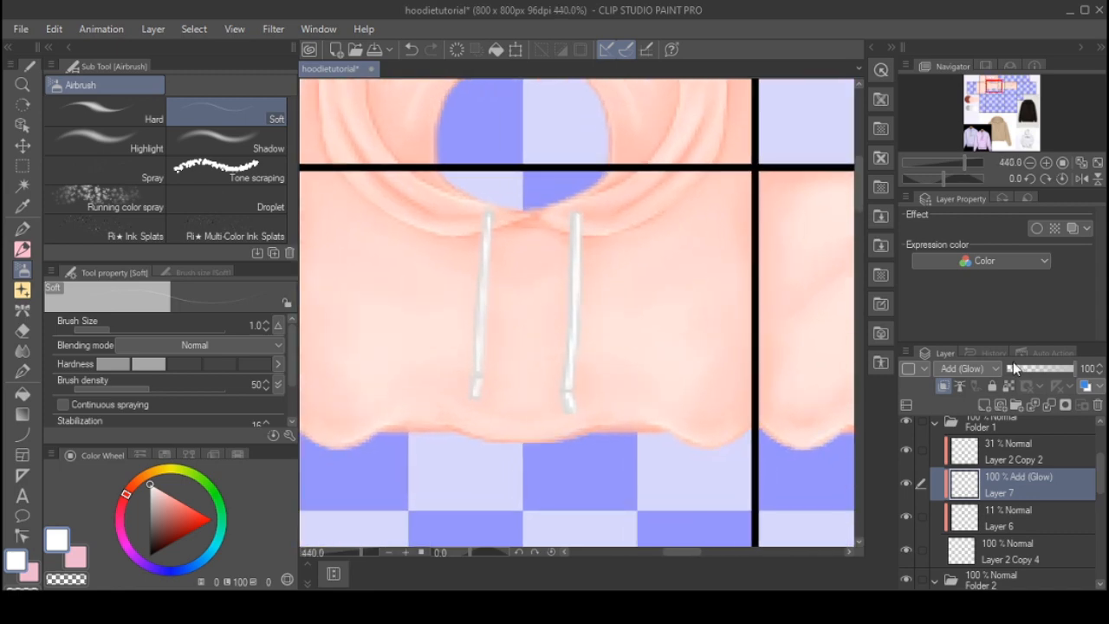
left_click(1018, 368)
- Airbrush broader white highlights over both drawstrings on a new clipped Add (Glow) layer and set that layer to 14% opacity
left_click(983, 404)
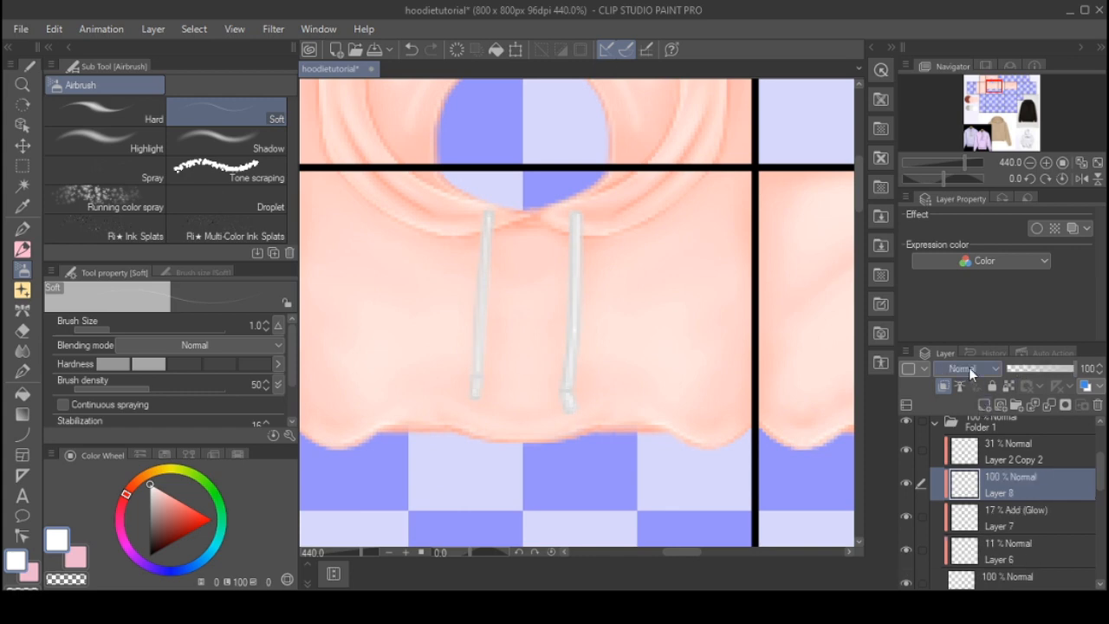
left_click(966, 179)
key("bracketright")
key("bracketright")
key("bracketright")
key("bracketright")
key("bracketright")
key("bracketright")
left_click_drag(486, 387, 492, 260)
key("bracketright")
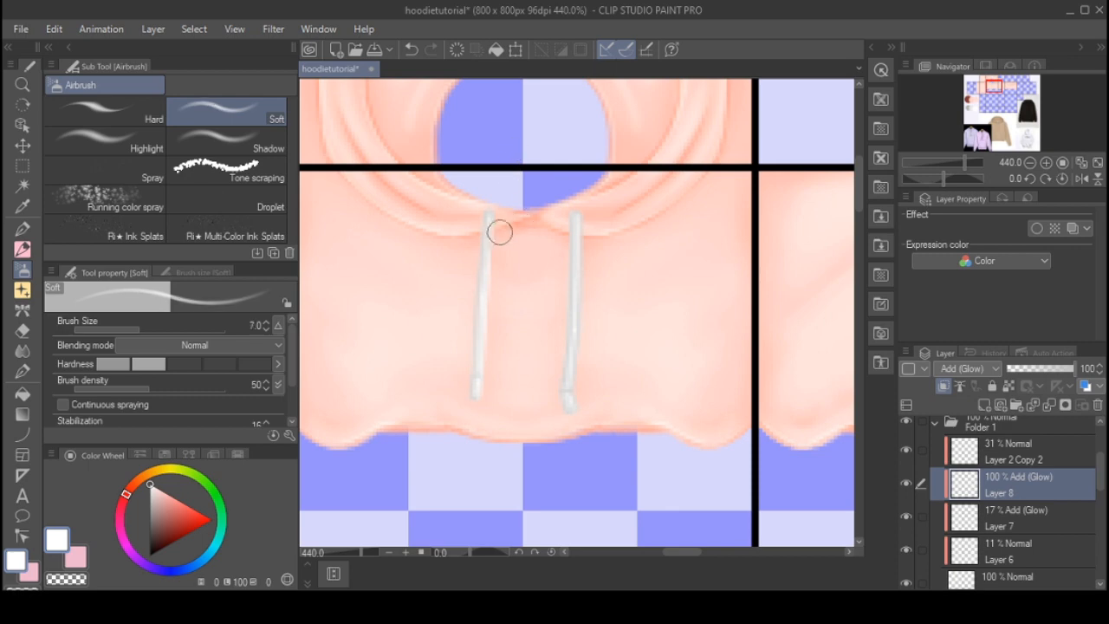
key("bracketright")
mouse_move(584, 411)
left_mouse_down()
mouse_move(572, 376)
mouse_move(595, 239)
left_mouse_up()
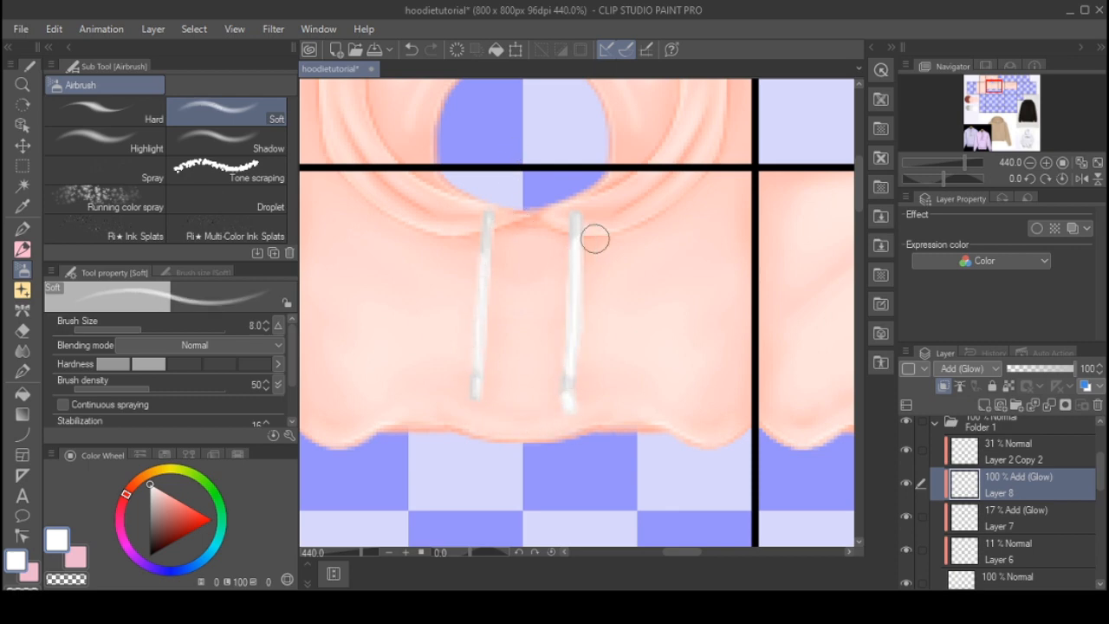
left_click_drag(1033, 367, 1017, 370)
- Examine the shaded drawstrings up close and against the whole template and the reference hoodies
scroll(519, 205, "down", 5)
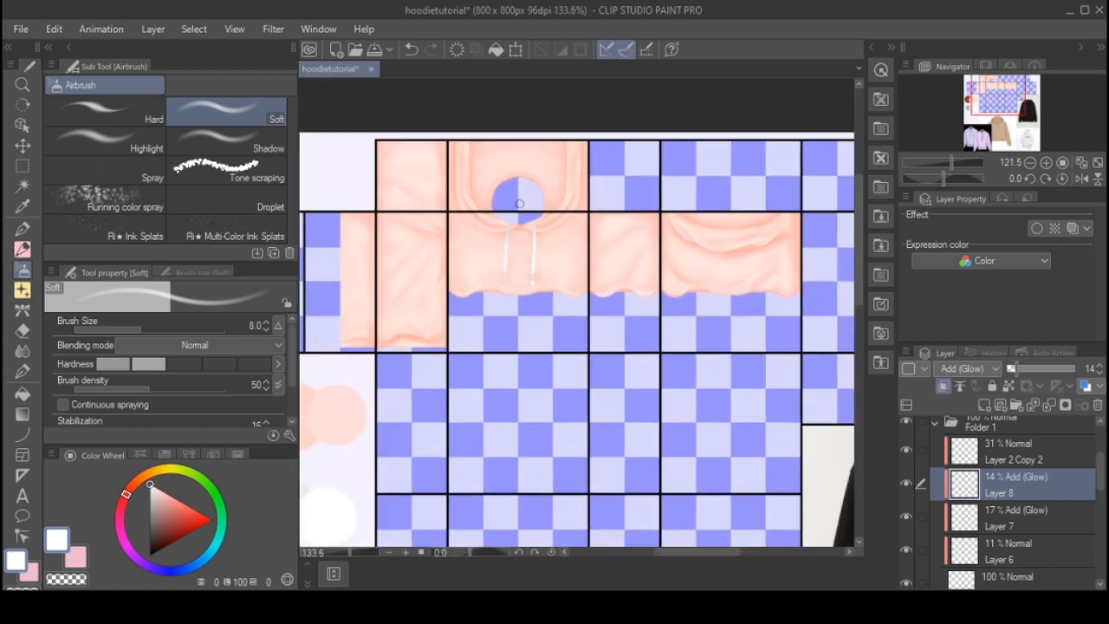
scroll(520, 205, "up", 4)
scroll(527, 203, "down", 2)
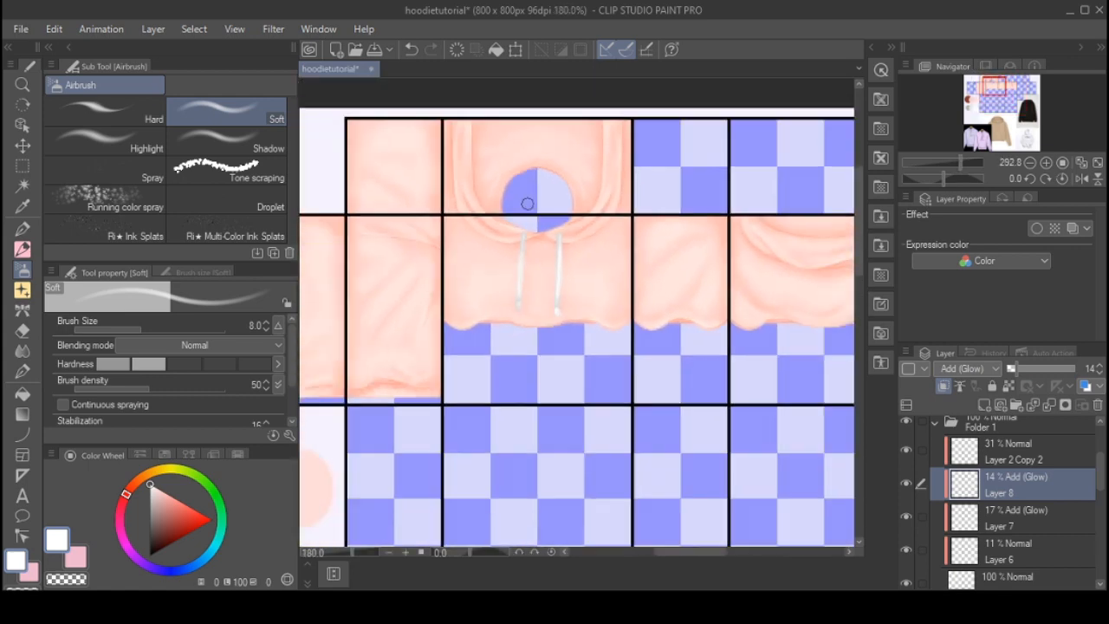
scroll(527, 204, "down", 1)
scroll(512, 206, "up", 2)
scroll(481, 169, "down", 4)
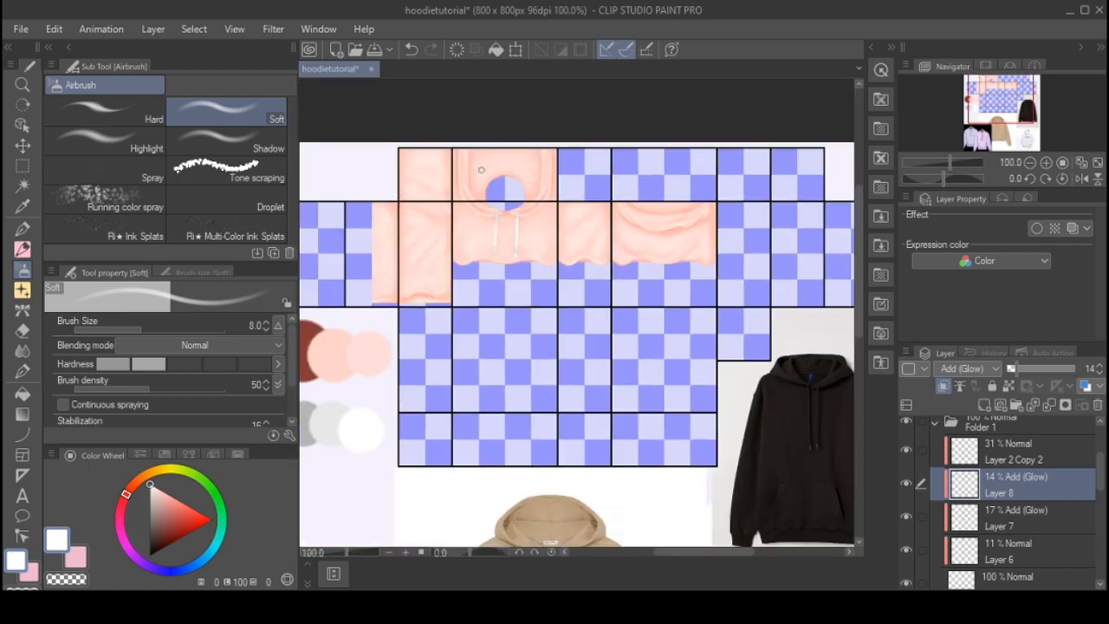
scroll(481, 170, "down", 2)
scroll(651, 444, "up", 1)
scroll(458, 125, "down", 2)
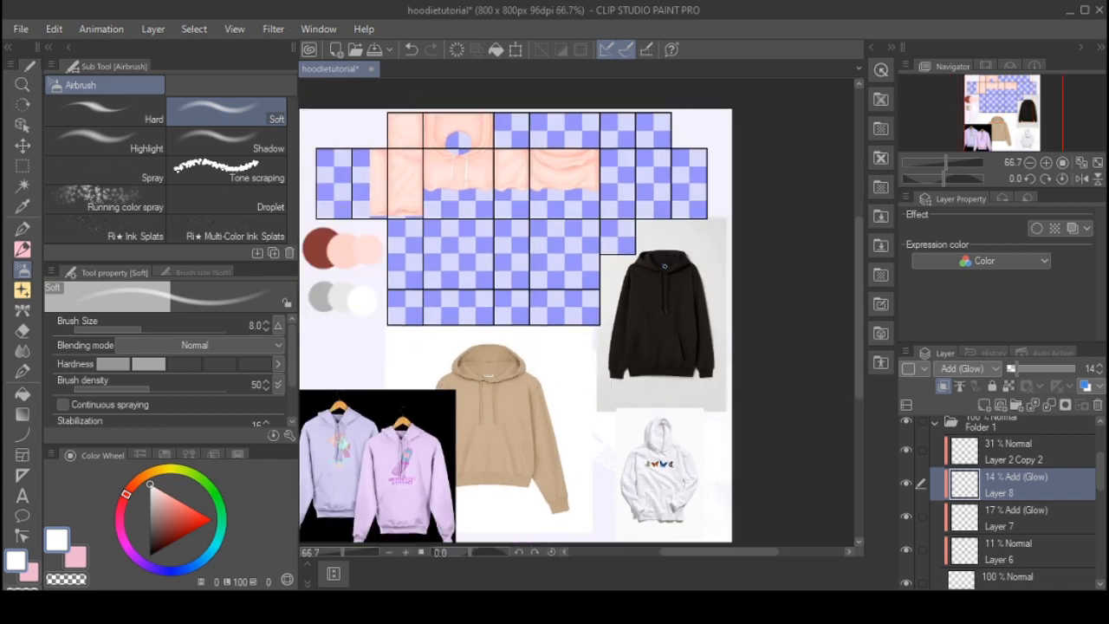
scroll(459, 125, "up", 3)
scroll(458, 126, "up", 3)
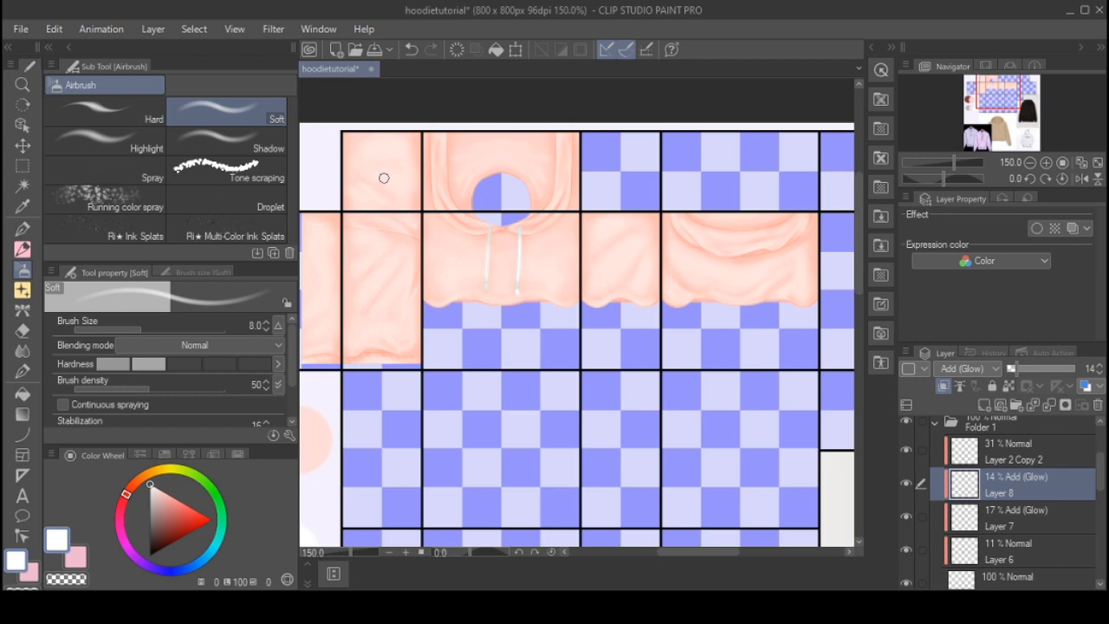
scroll(579, 202, "up", 4)
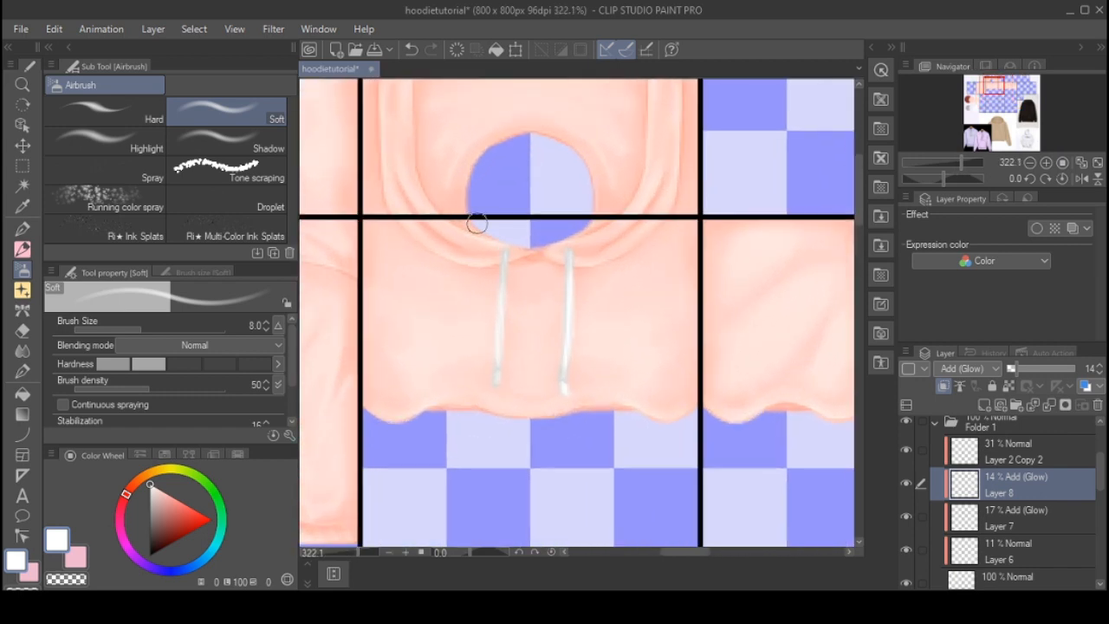
scroll(508, 300, "up", 2)
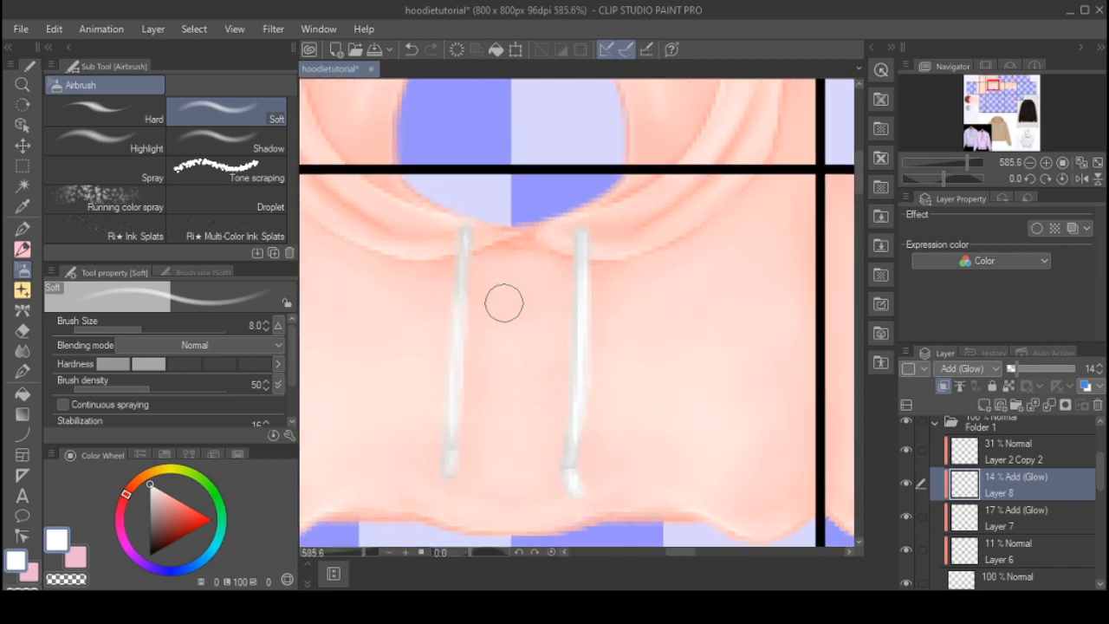
scroll(505, 300, "down", 3)
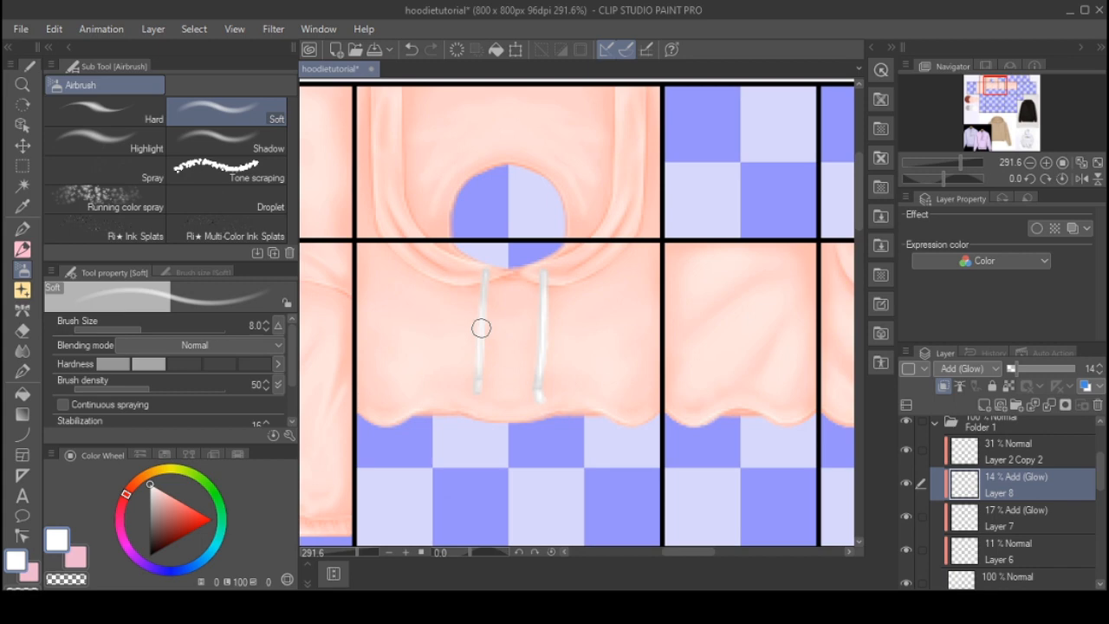
left_click(22, 228)
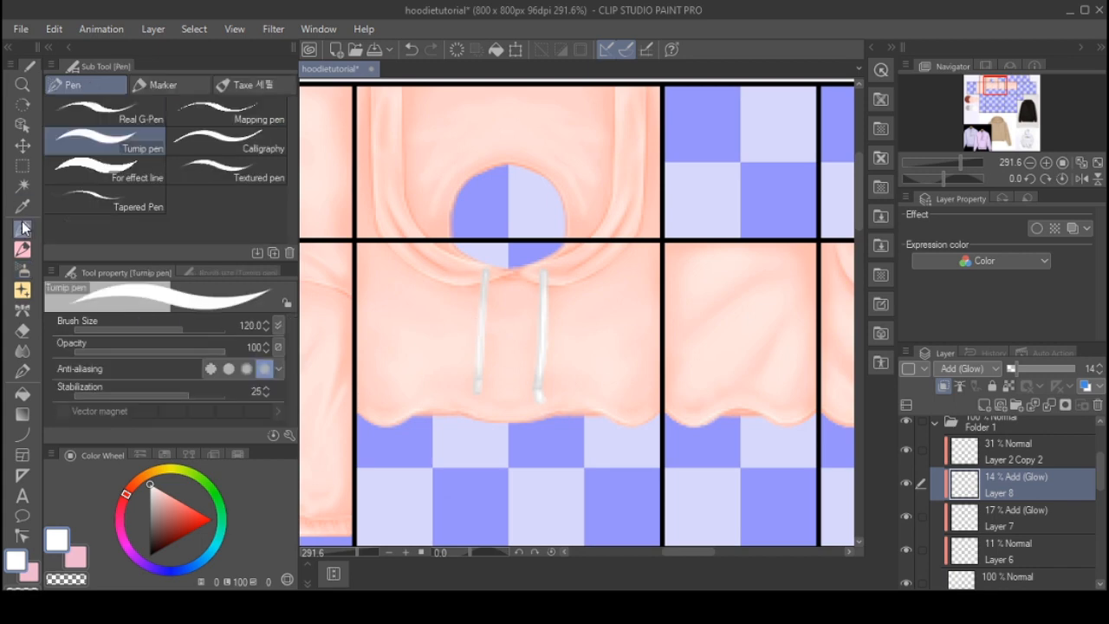
scroll(451, 295, "down", 4)
scroll(428, 179, "down", 2)
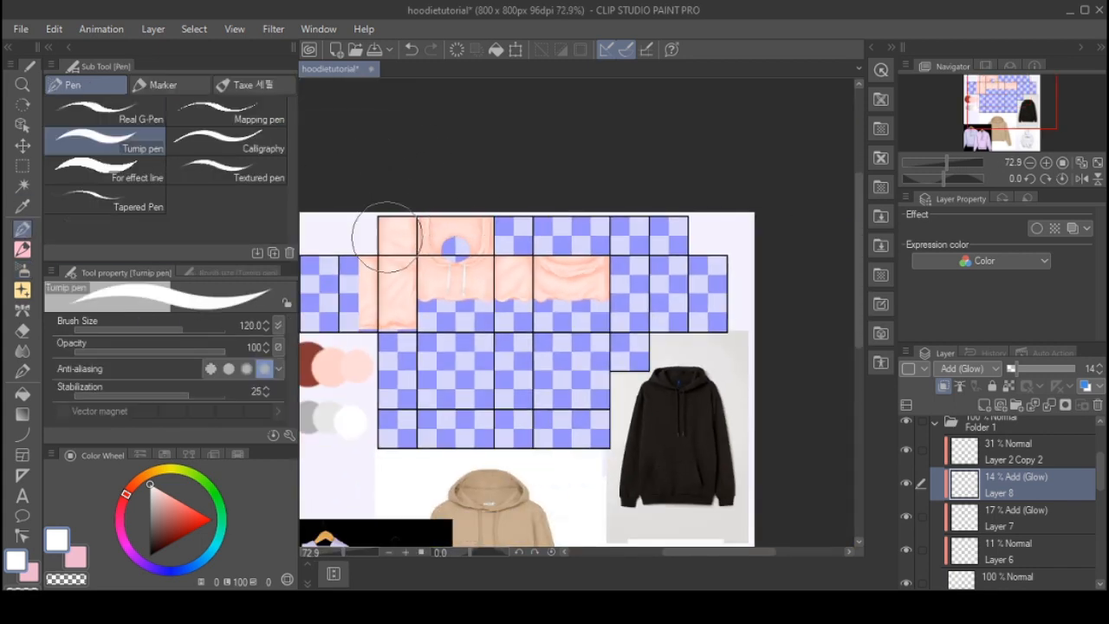
scroll(347, 223, "up", 1)
key("m")
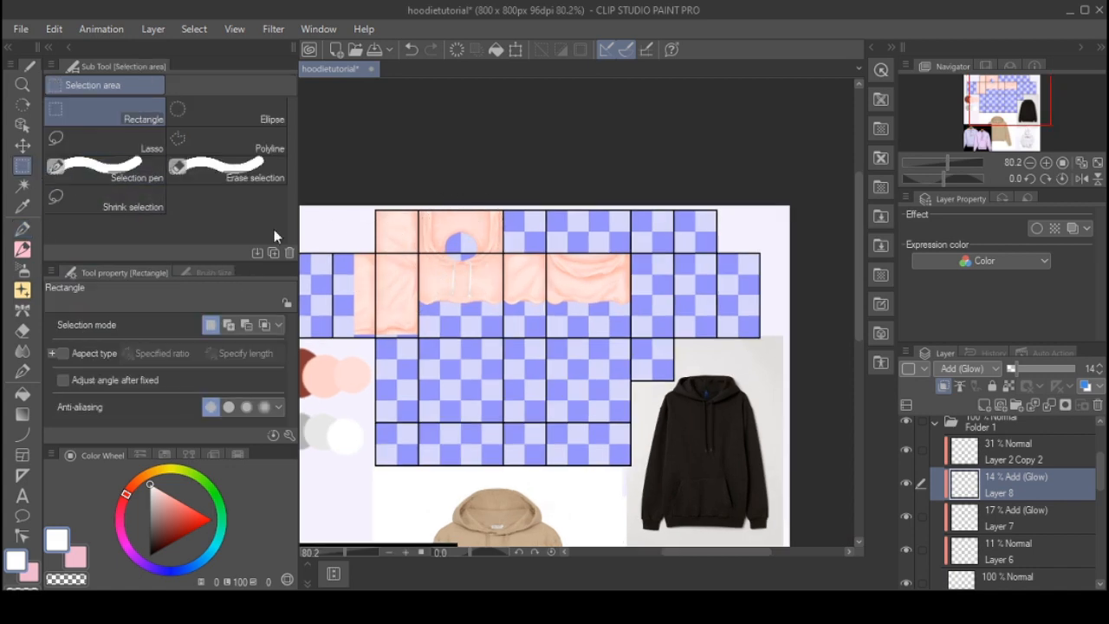
scroll(456, 258, "up", 2)
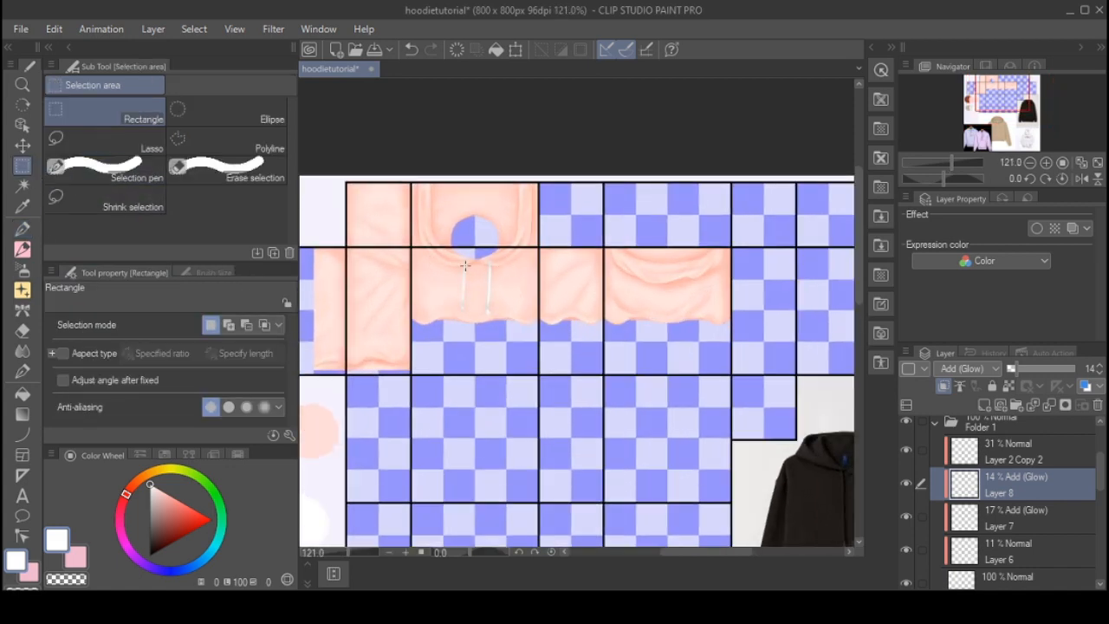
scroll(454, 299, "down", 3)
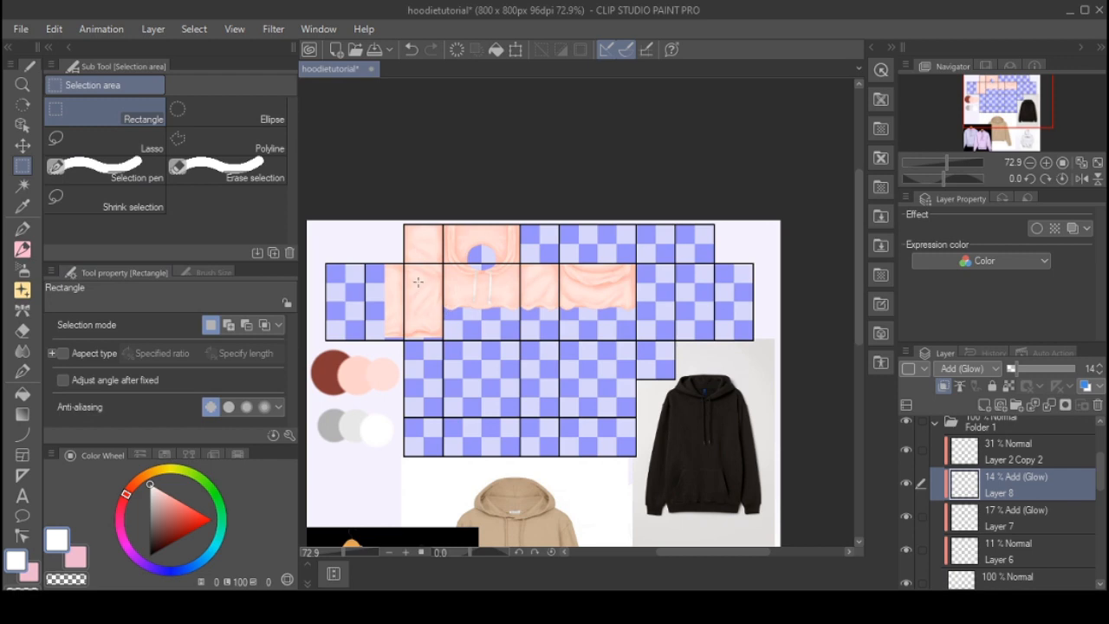
scroll(417, 281, "up", 4)
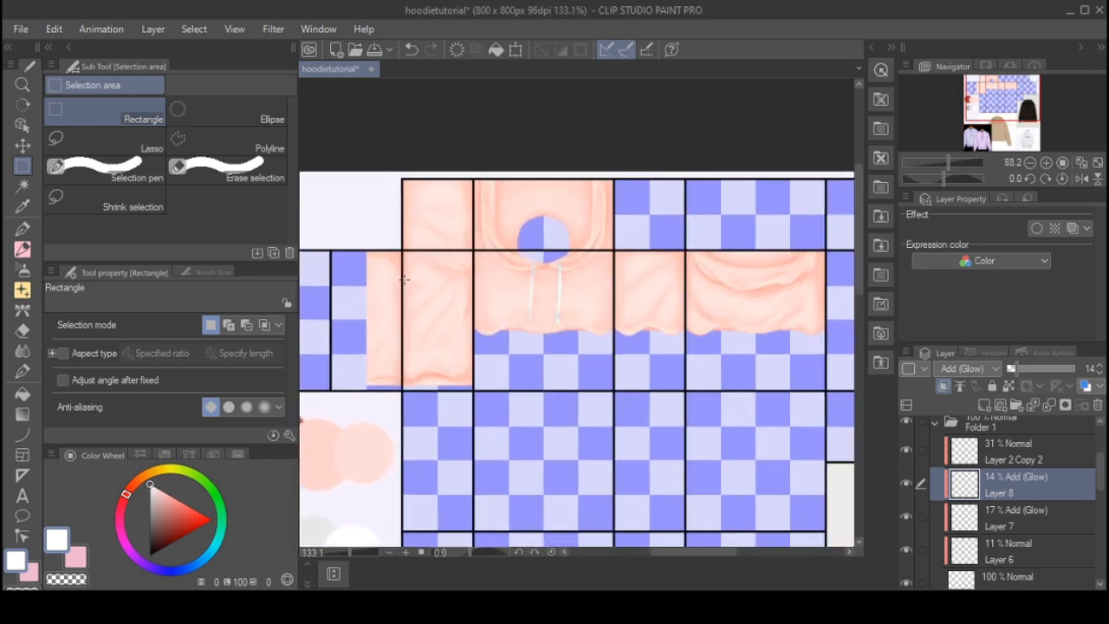
scroll(404, 279, "down", 4)
scroll(514, 274, "up", 4)
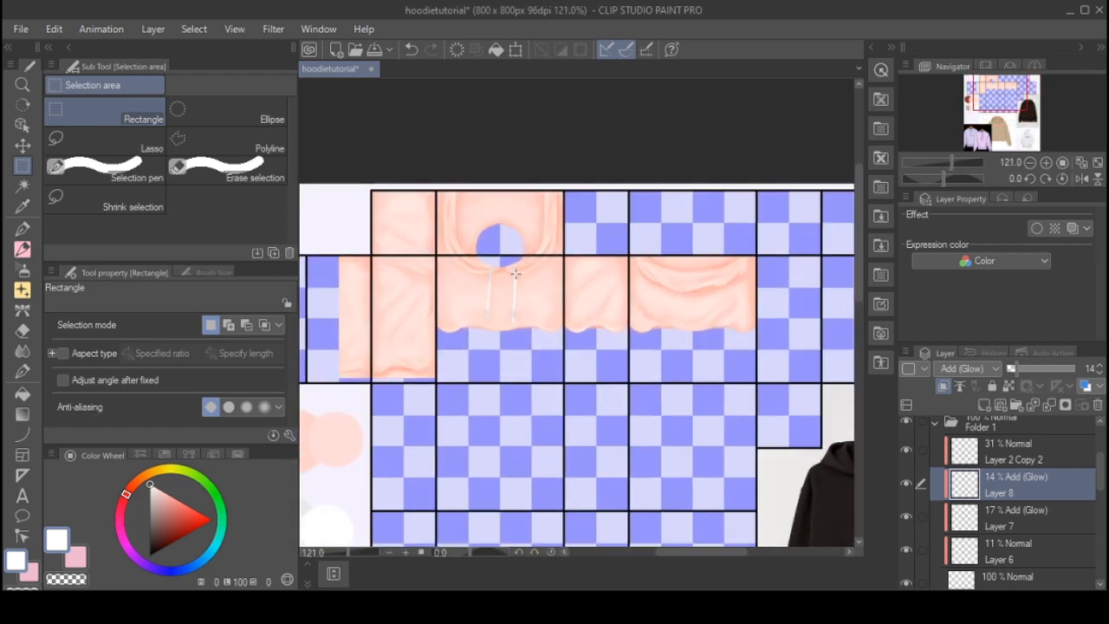